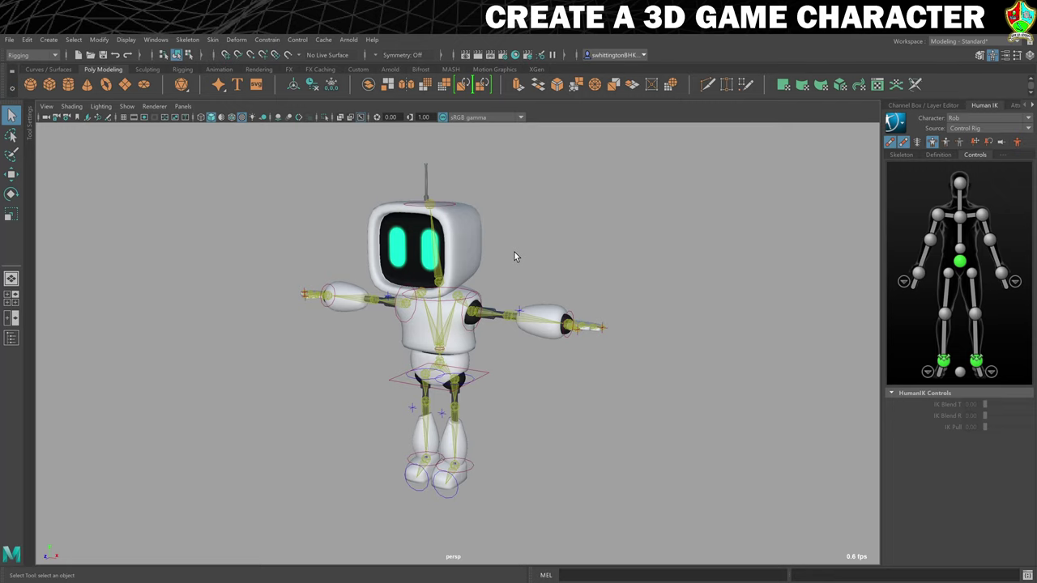
- Save the scene under the new file name "12. Idle Cycle" in the project's scenes folder
click(9, 39)
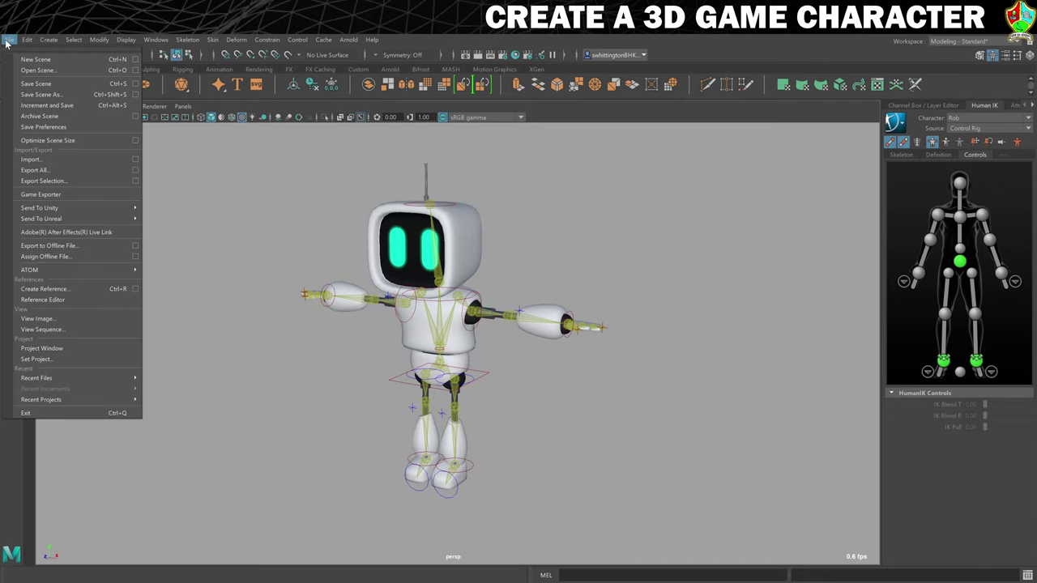
click(33, 94)
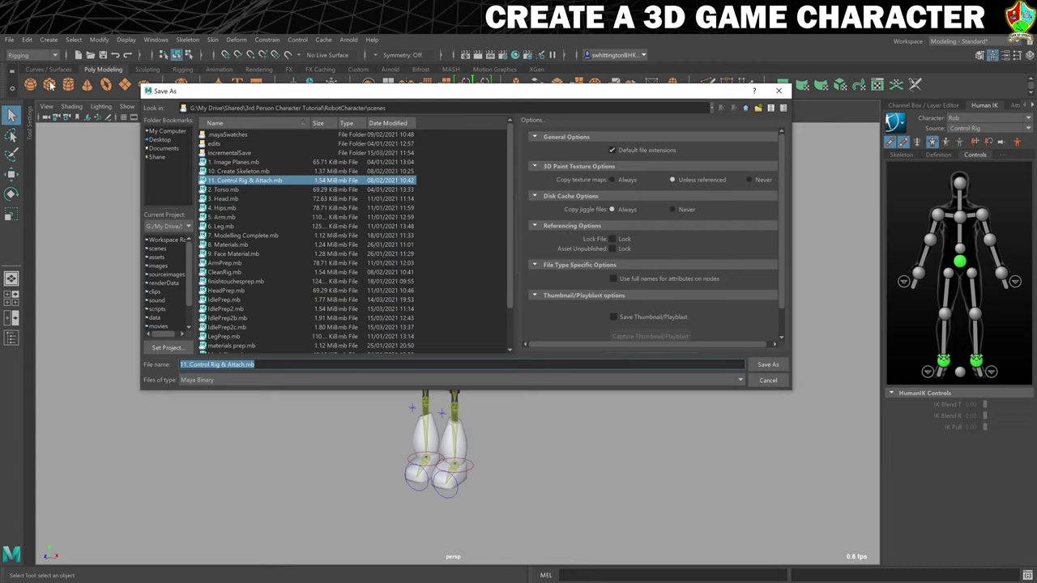
text(12. Idle Cycle)
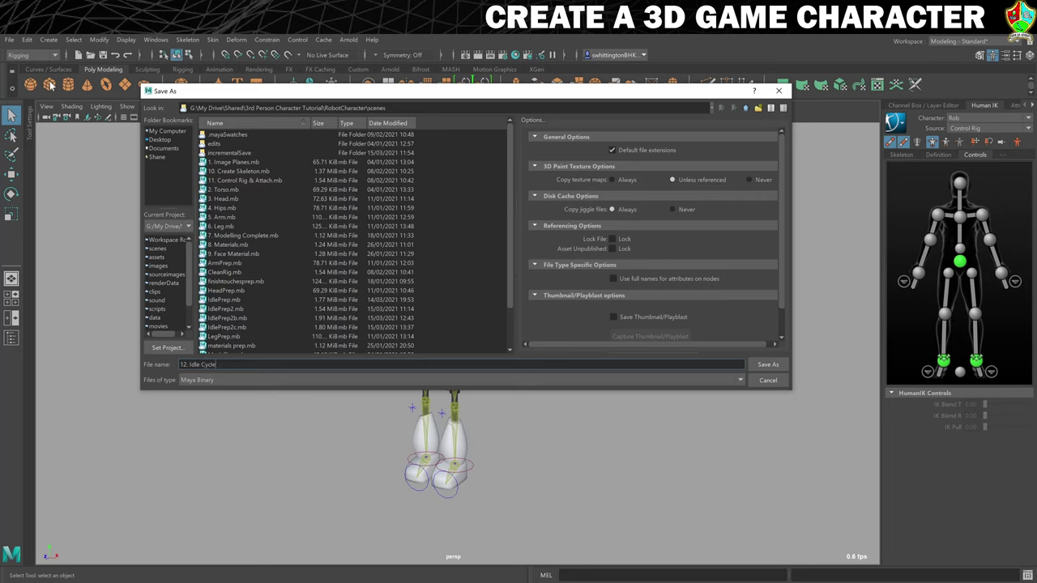
click(774, 365)
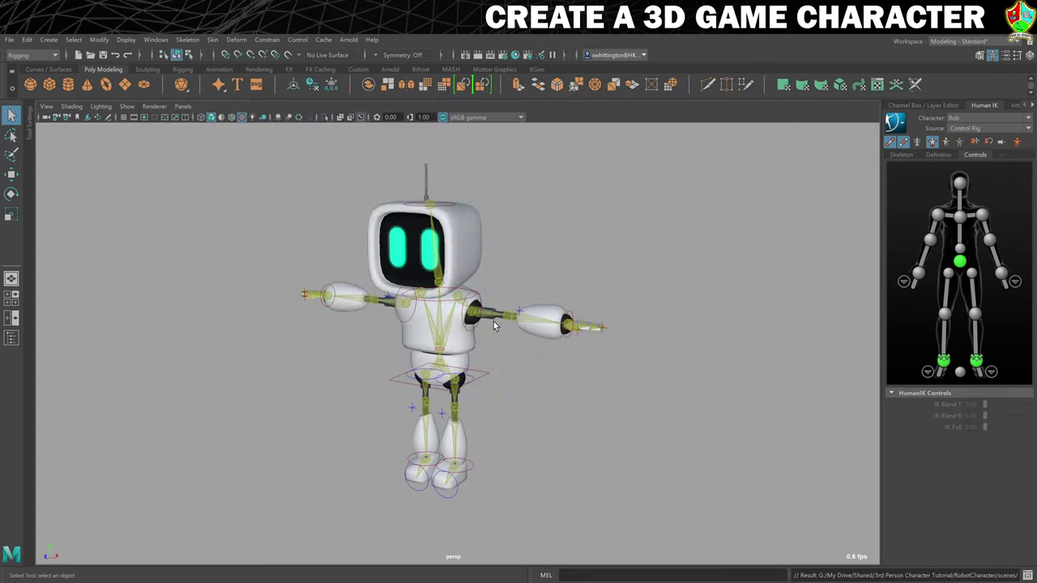
- Try pulling the left wrist effector outward in Full Body manipulation mode and undo the move
click(924, 104)
click(934, 144)
click(572, 324)
key(w)
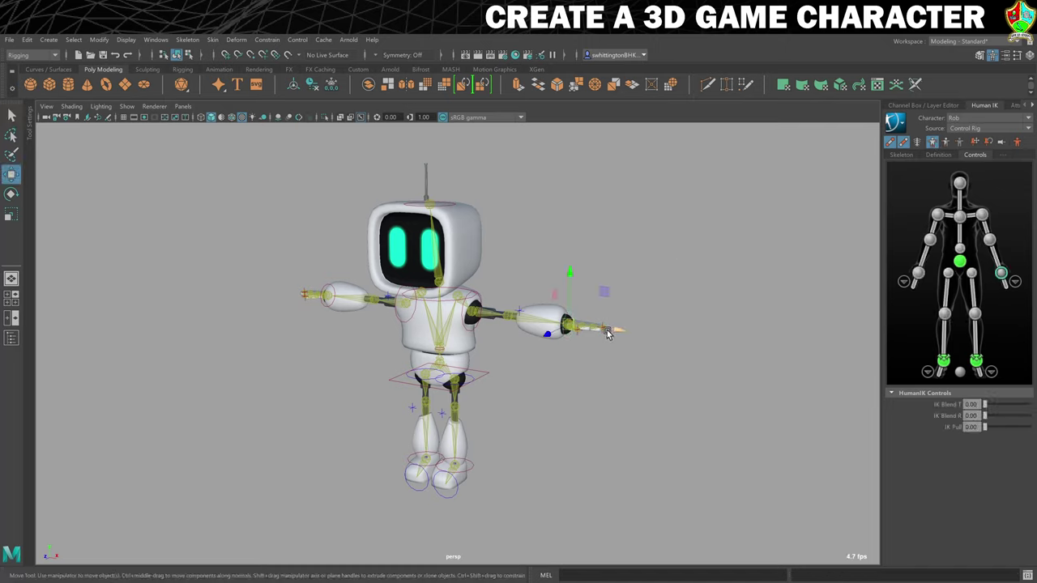
drag(609, 334, 708, 340)
key(ctrl+z)
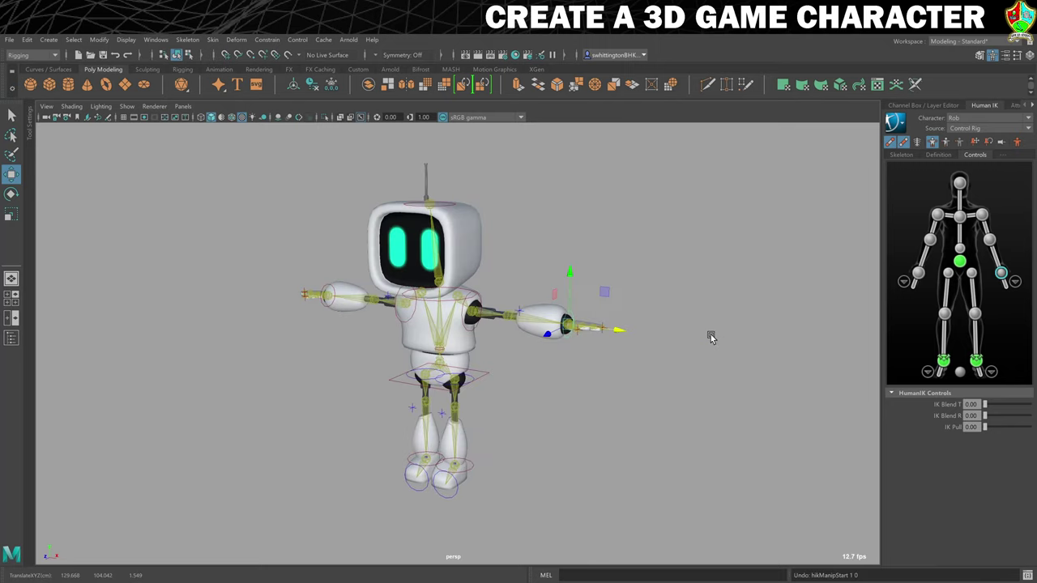
- Switch the rig to Body Part manipulation mode and test it by moving the left wrist effector, undoing the move
click(947, 144)
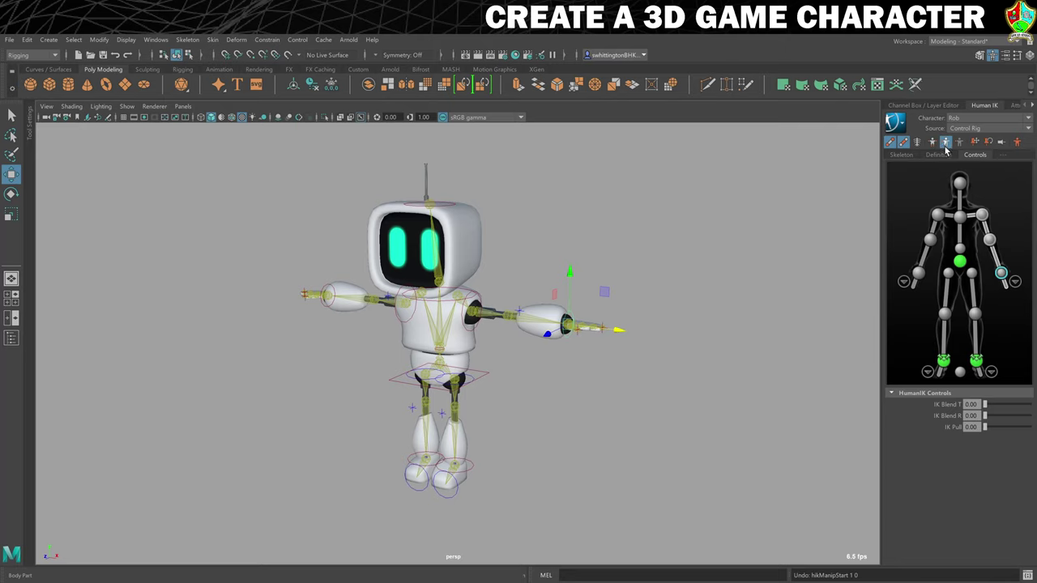
click(620, 330)
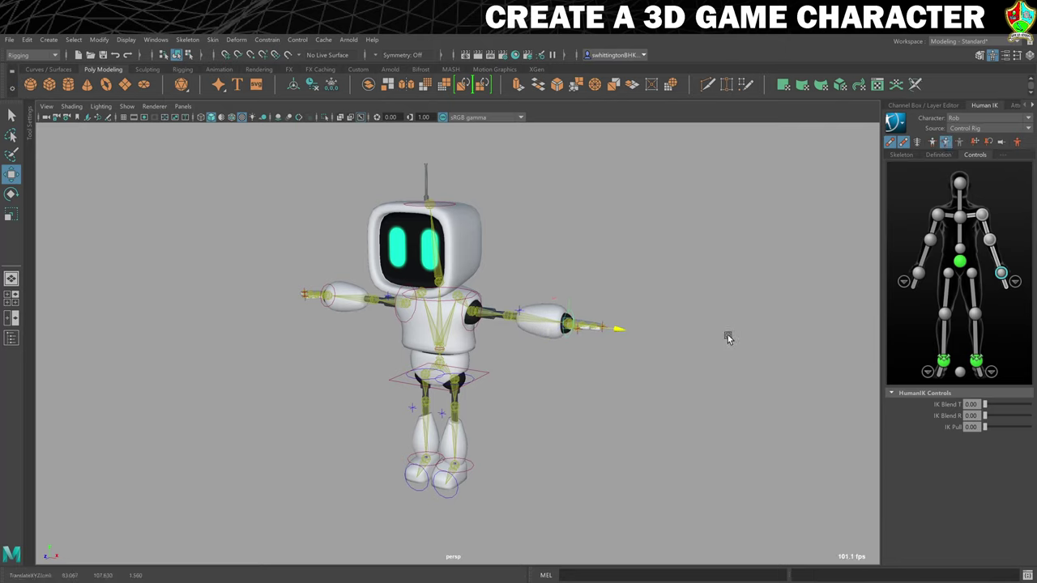
key(w)
drag(604, 292, 533, 301)
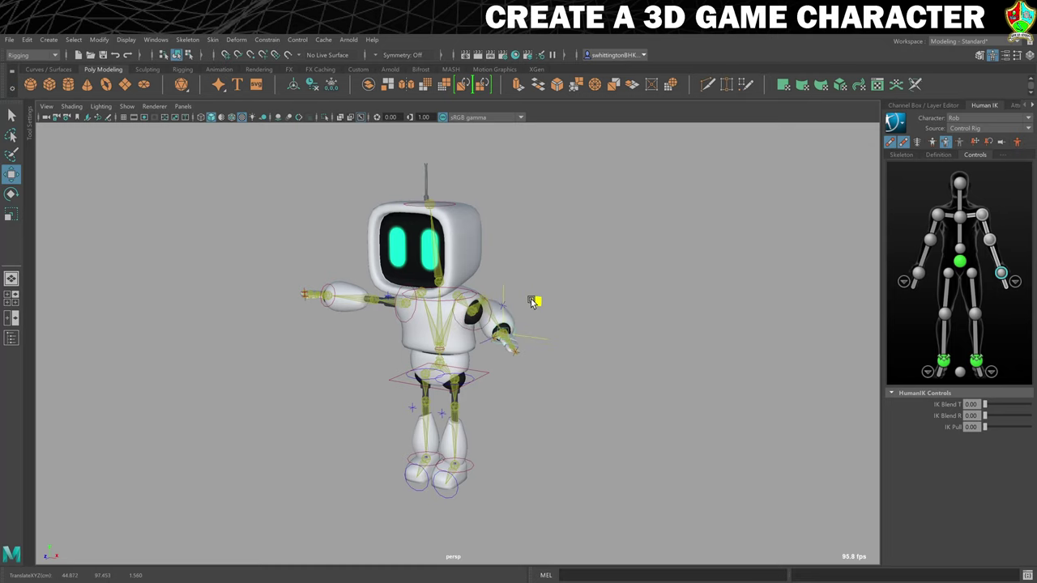
key(ctrl+z)
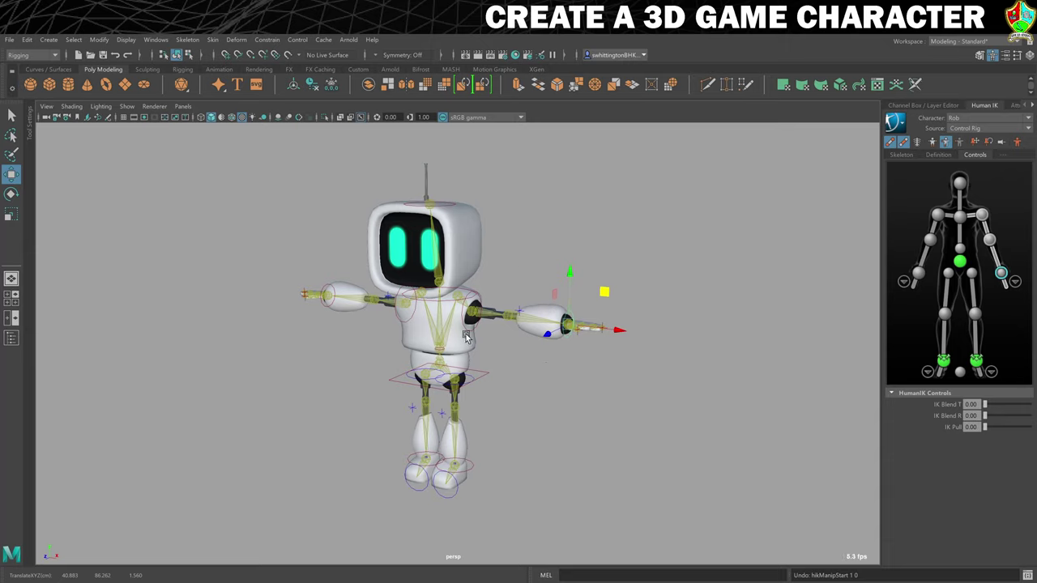
- Preview the Animation workspace, then change the workspace to Maya Classic
click(959, 41)
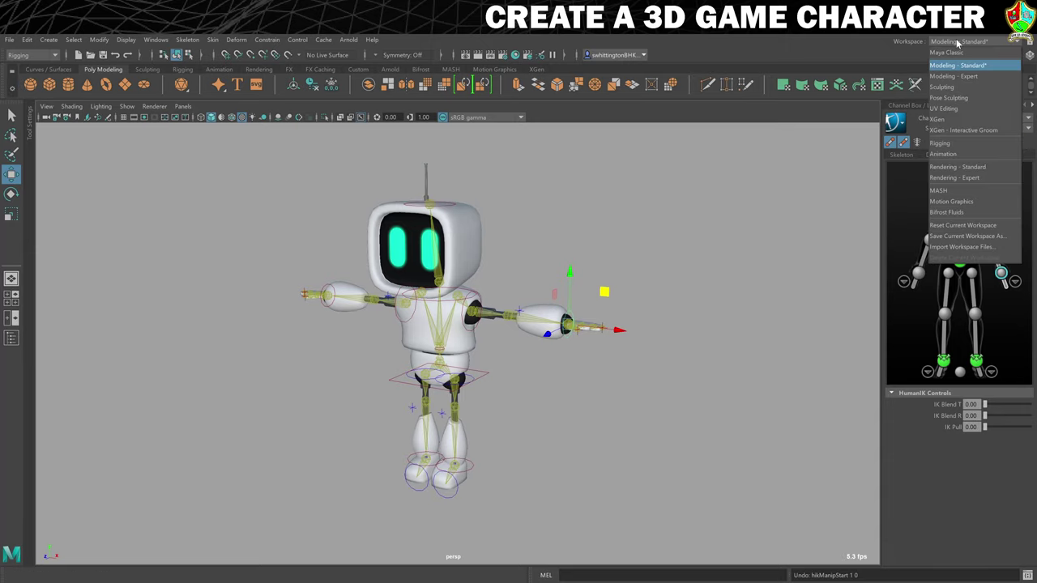
click(940, 154)
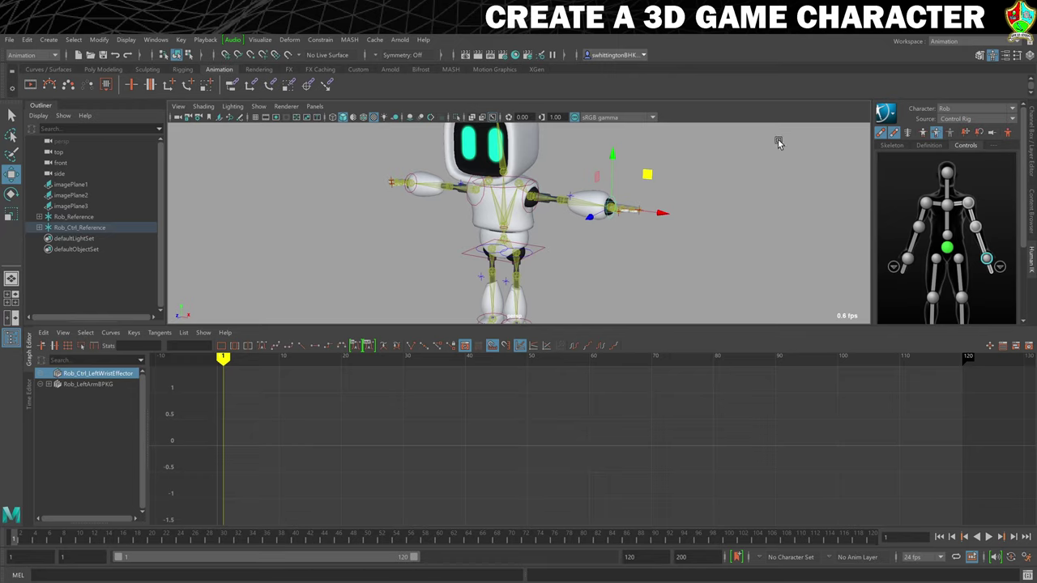
click(956, 40)
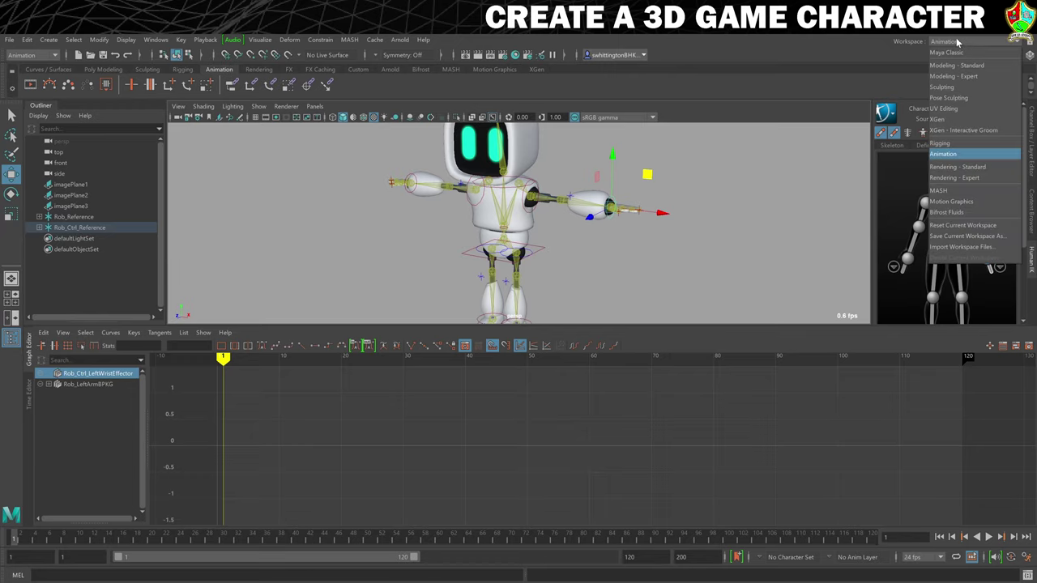
click(955, 52)
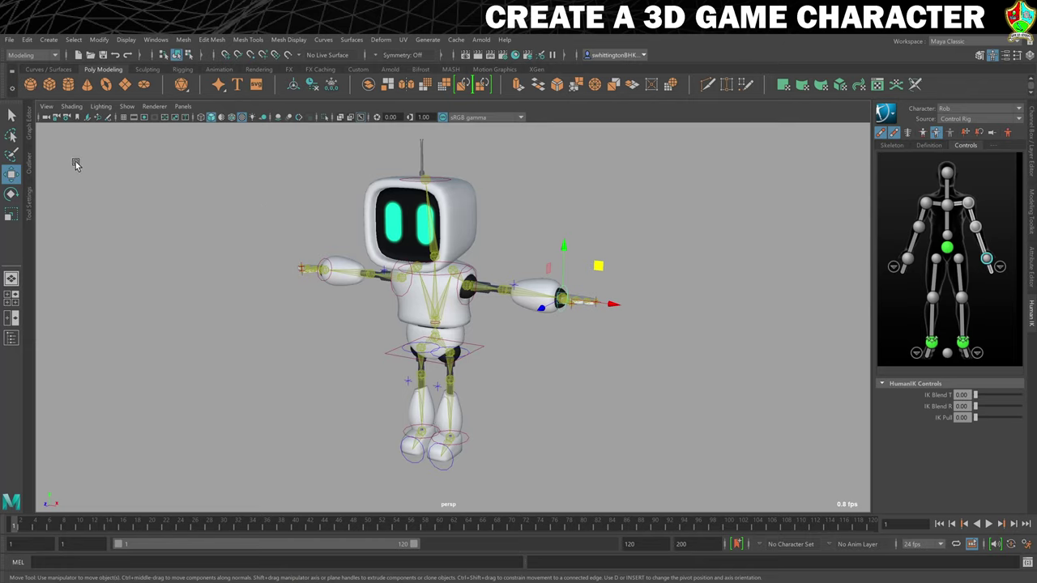
- Open the Graph Editor and dock it between the collapsed Outliner and Tool Settings panels and the perspective view
click(157, 40)
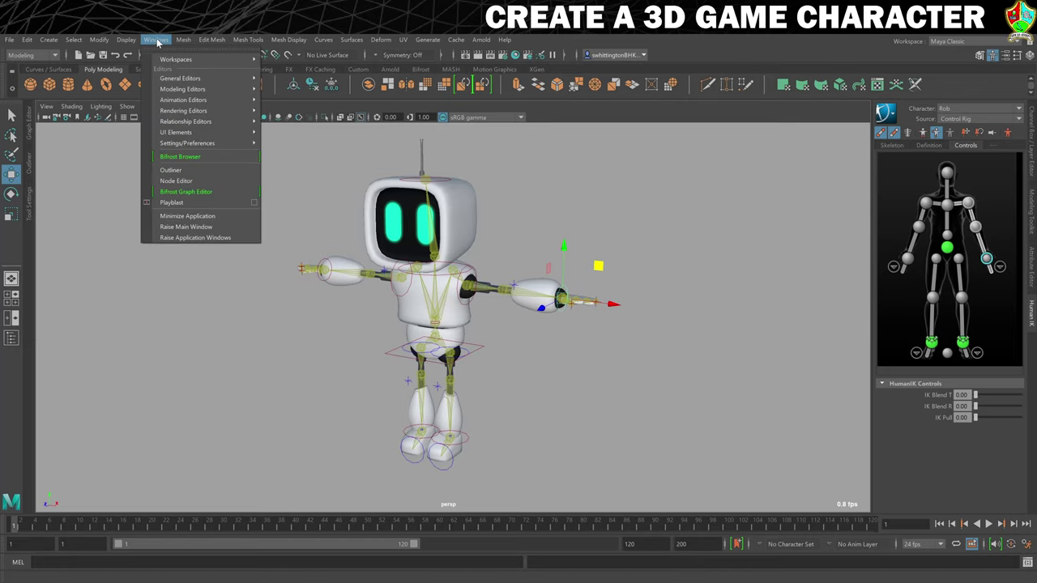
mouse_move(188, 101)
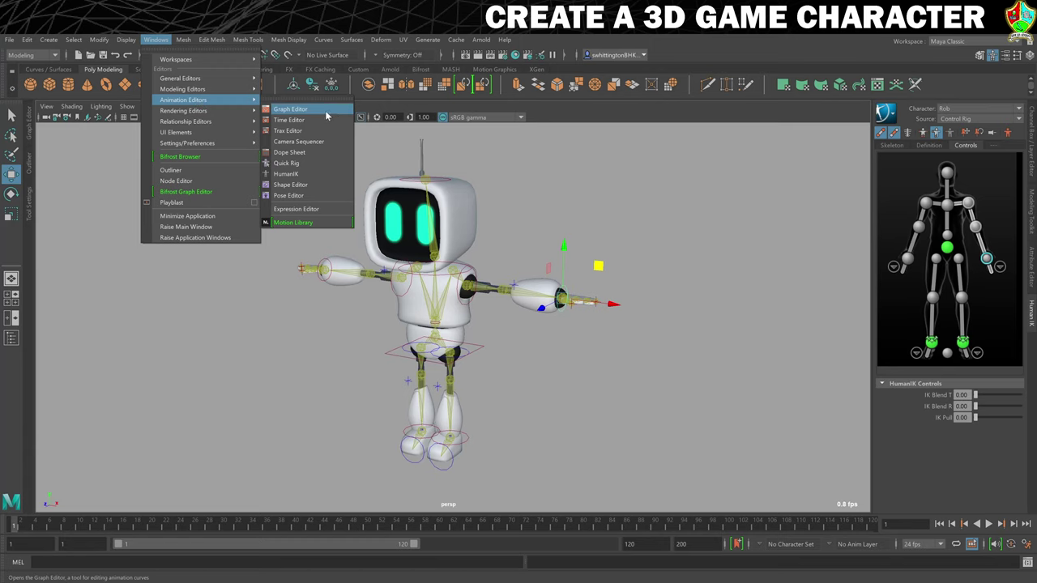
click(323, 113)
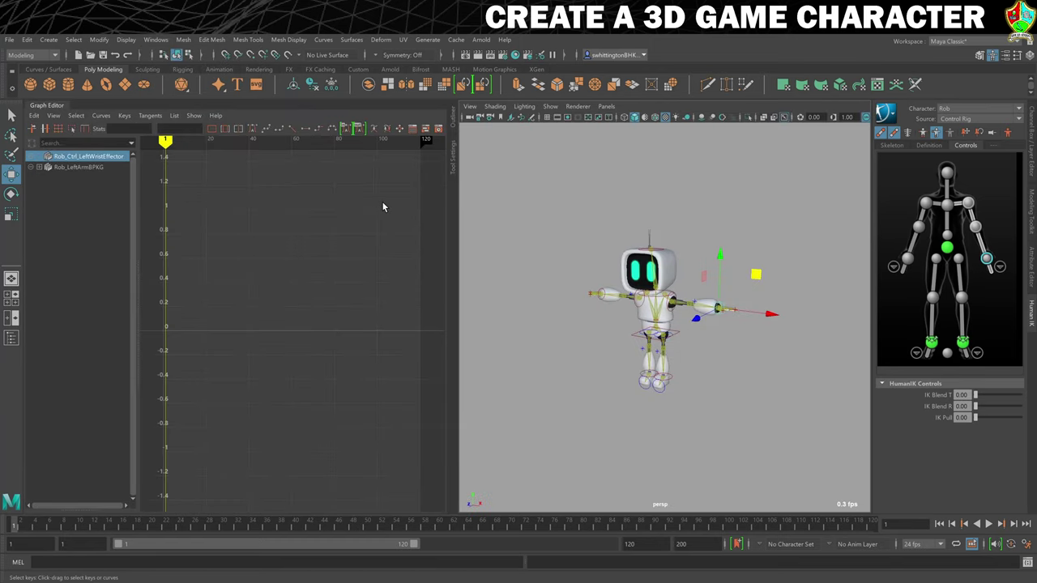
drag(55, 112, 37, 170)
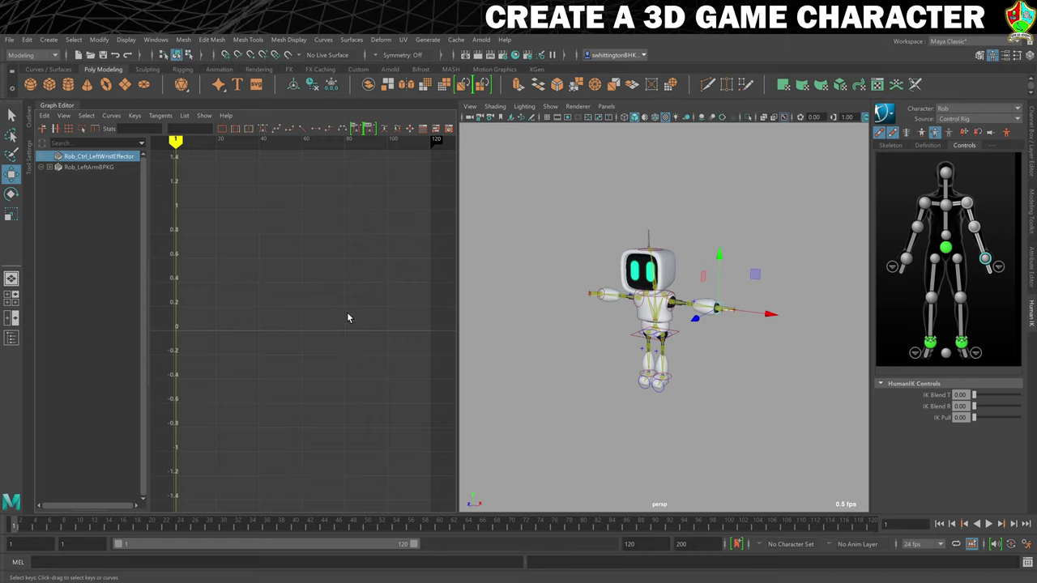
- Narrow the docked Graph Editor to give the perspective view more room
click(1012, 550)
click(1010, 542)
scroll(602, 341, up, 2)
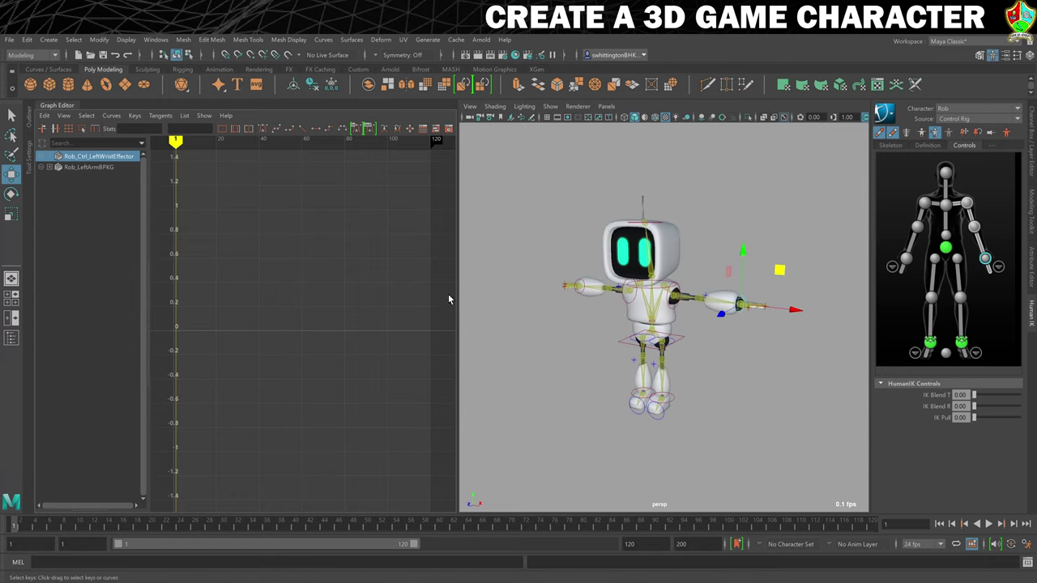
drag(455, 295, 276, 285)
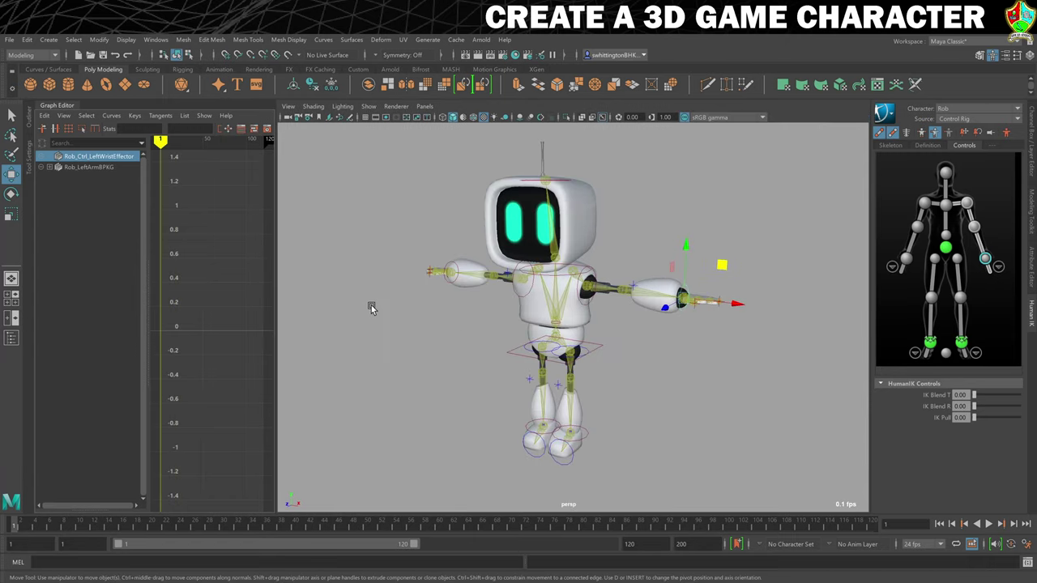
- Lower the robot's hips effector straight down to a height of about 57 cm so the knees bend
alt+drag(456, 345, 555, 334)
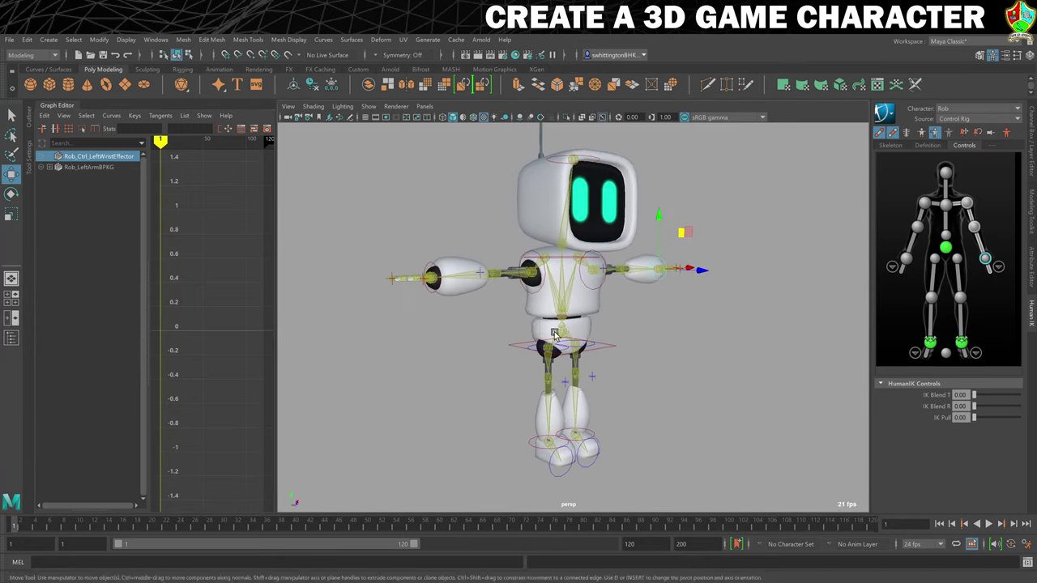
click(630, 357)
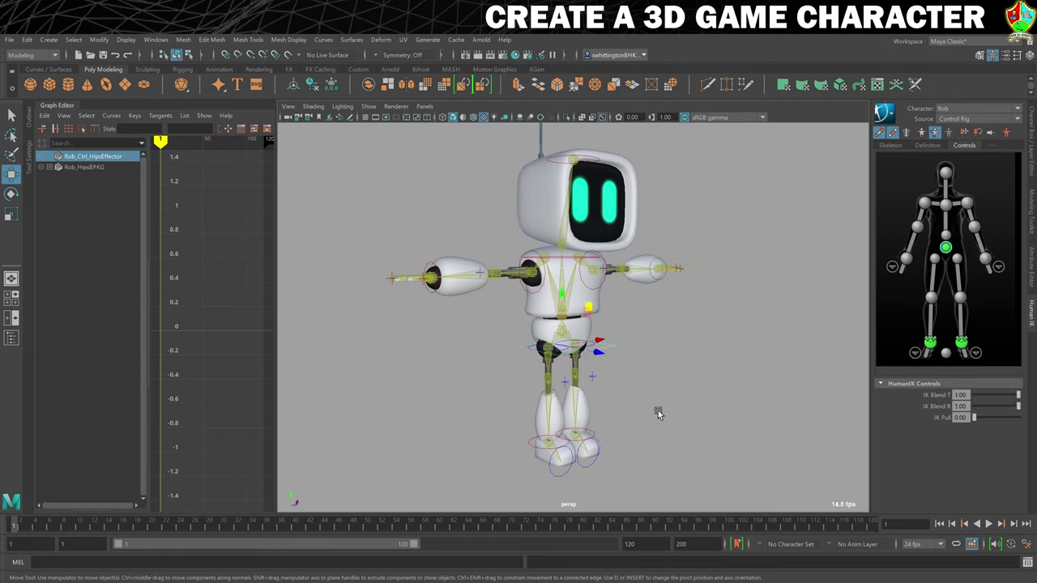
click(713, 371)
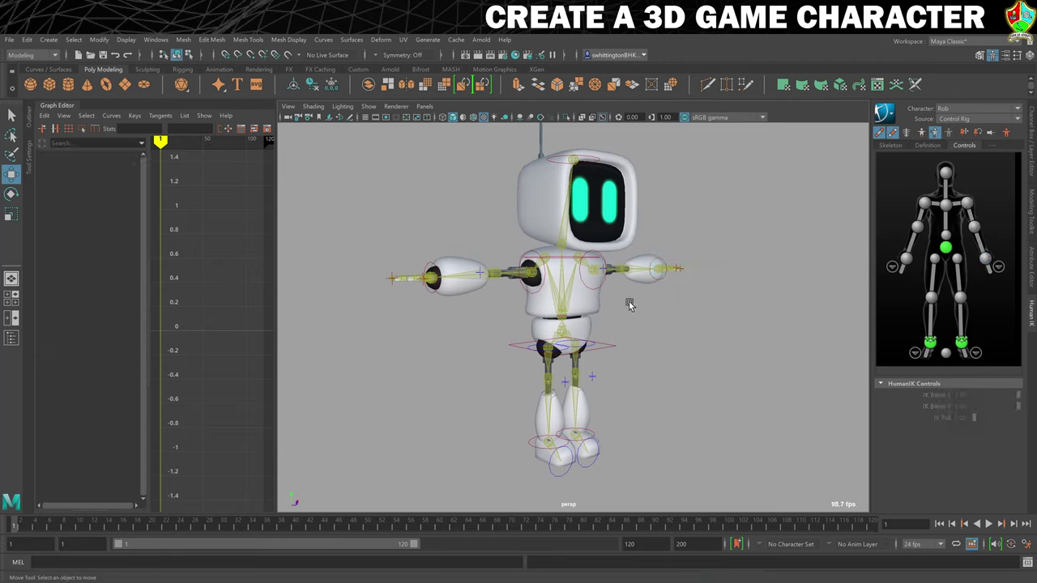
click(614, 362)
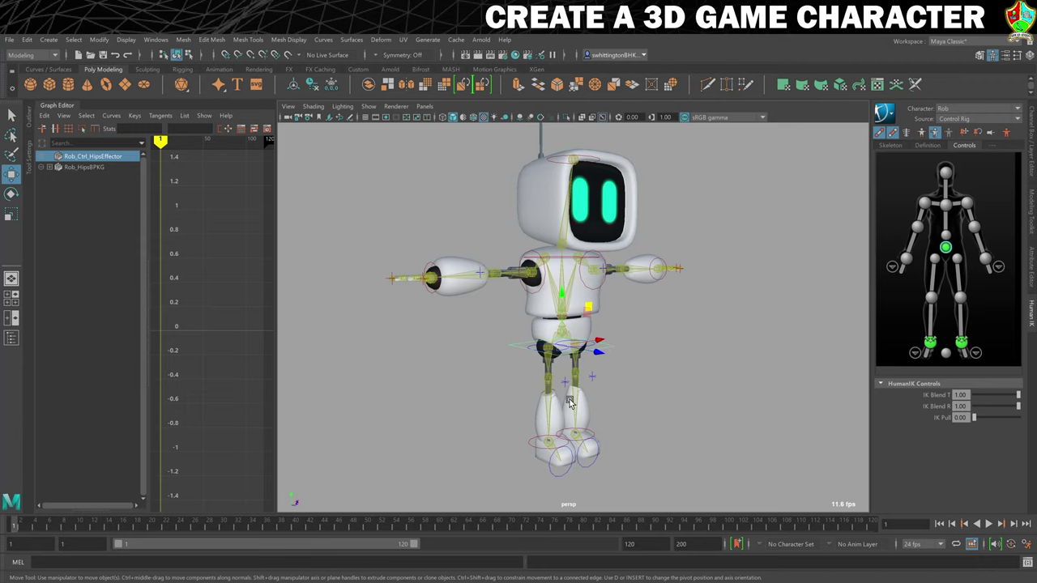
middle_drag(560, 295, 559, 306)
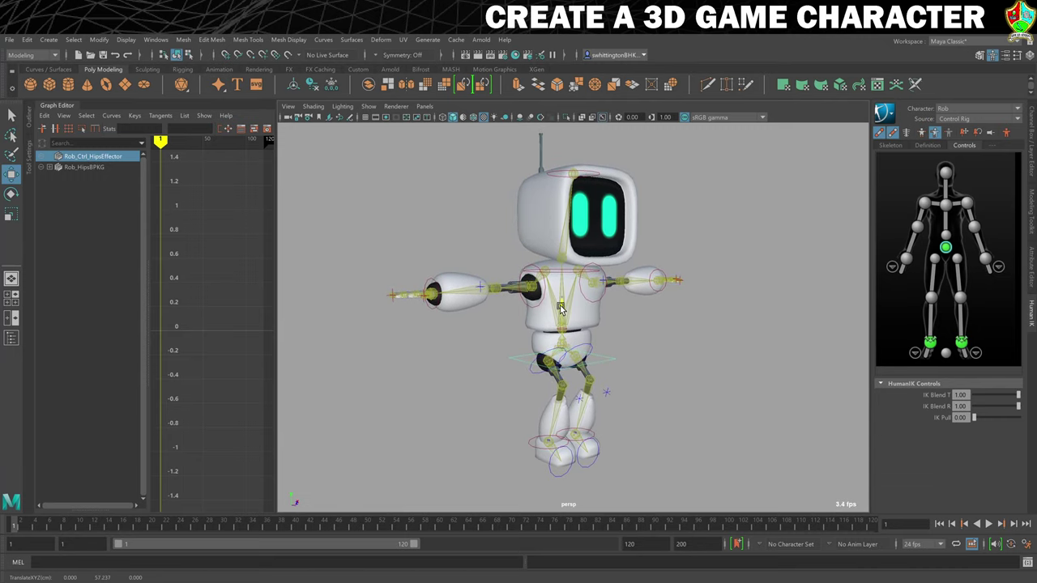
- Move the robot's left ankle effector outward and forward, and rotate it to turn the foot outward
alt+drag(634, 369, 573, 411)
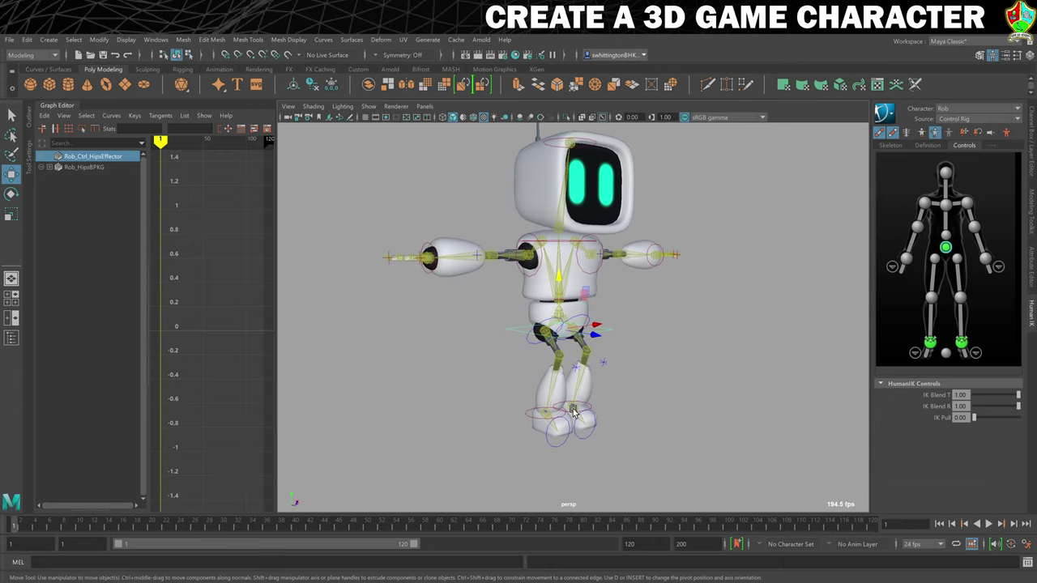
click(591, 407)
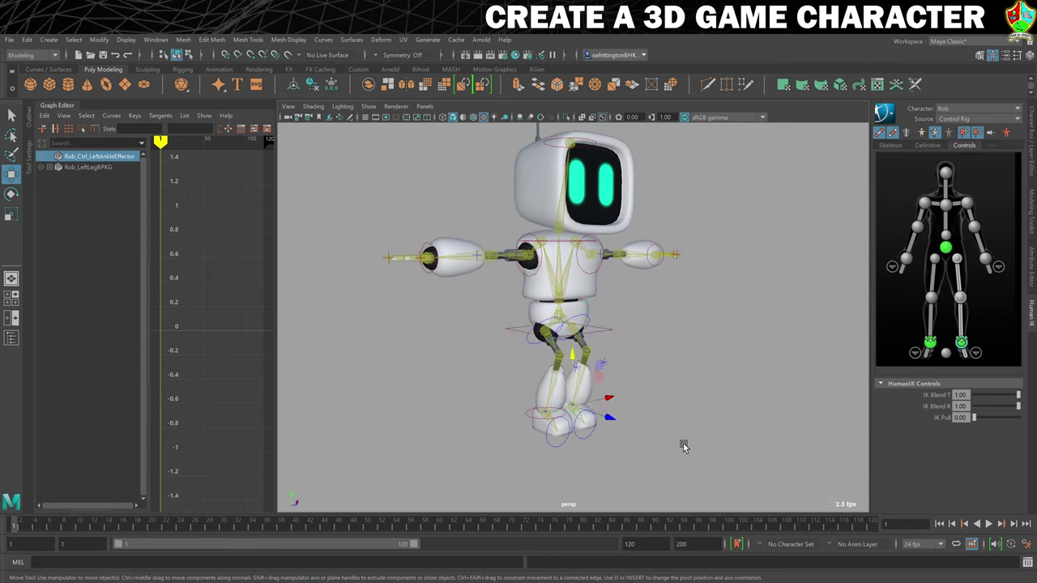
alt+drag(683, 447, 643, 461)
key(e)
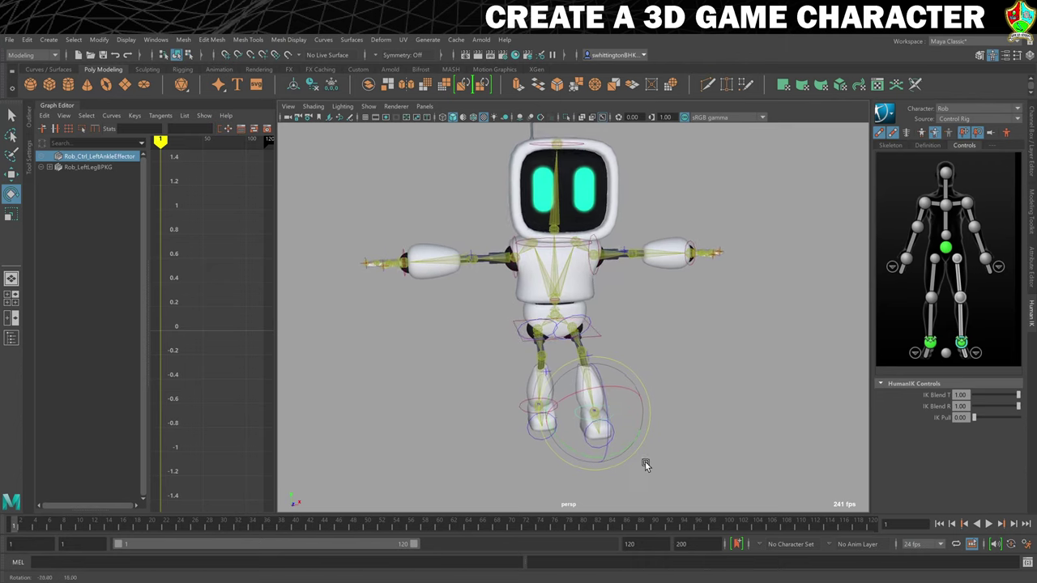
- Try moving the left foot effector in the ground plane and undo the move
click(637, 440)
click(648, 447)
key(w)
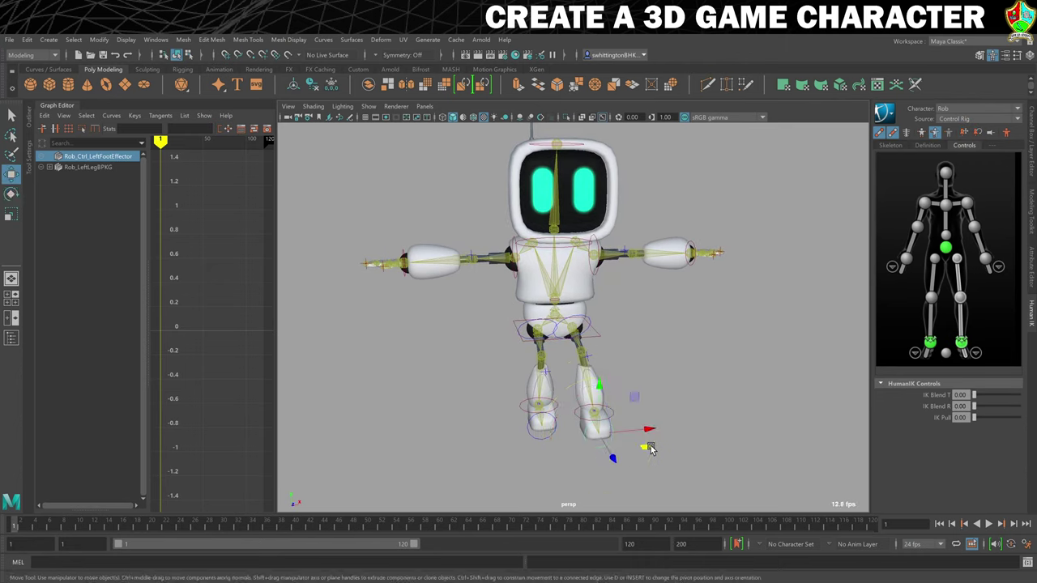
mouse_move(648, 449)
mouse_down()
mouse_move(653, 435)
mouse_move(645, 444)
mouse_up()
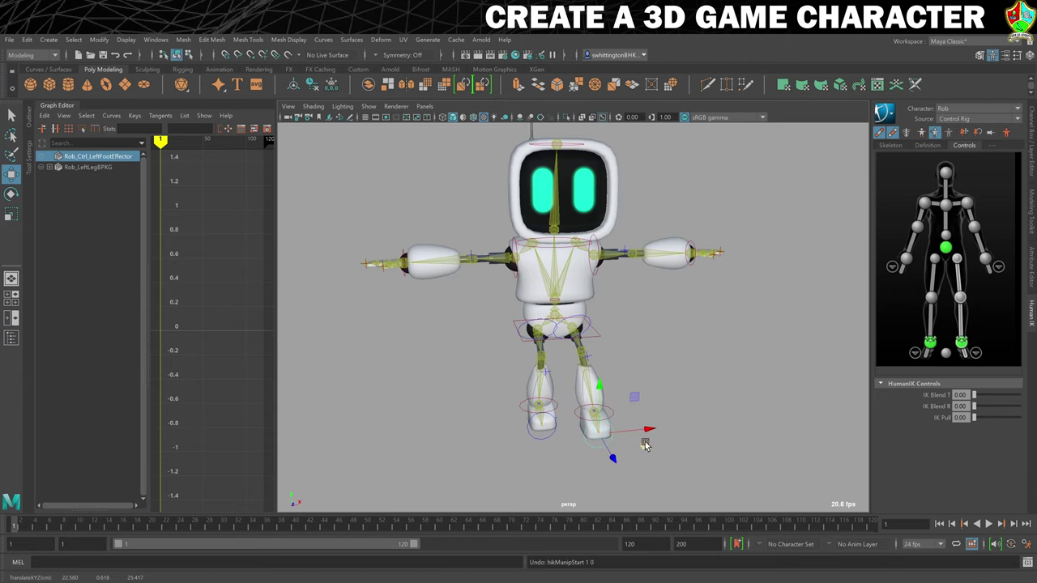
- Rotate the robot's left ankle effector slightly about the vertical axis from the top view to turn the foot outward
key(space)
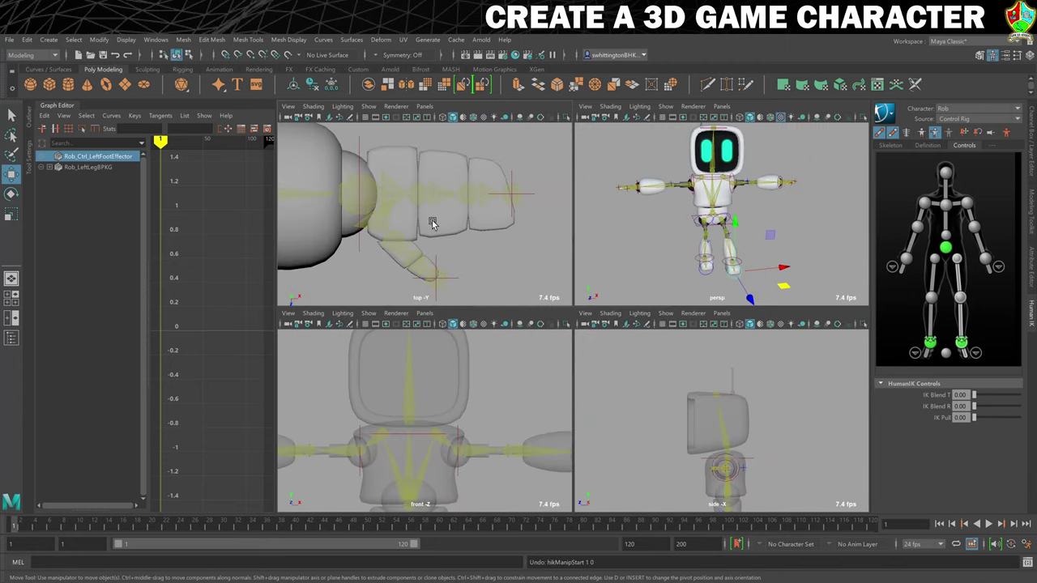
key(space)
key(f)
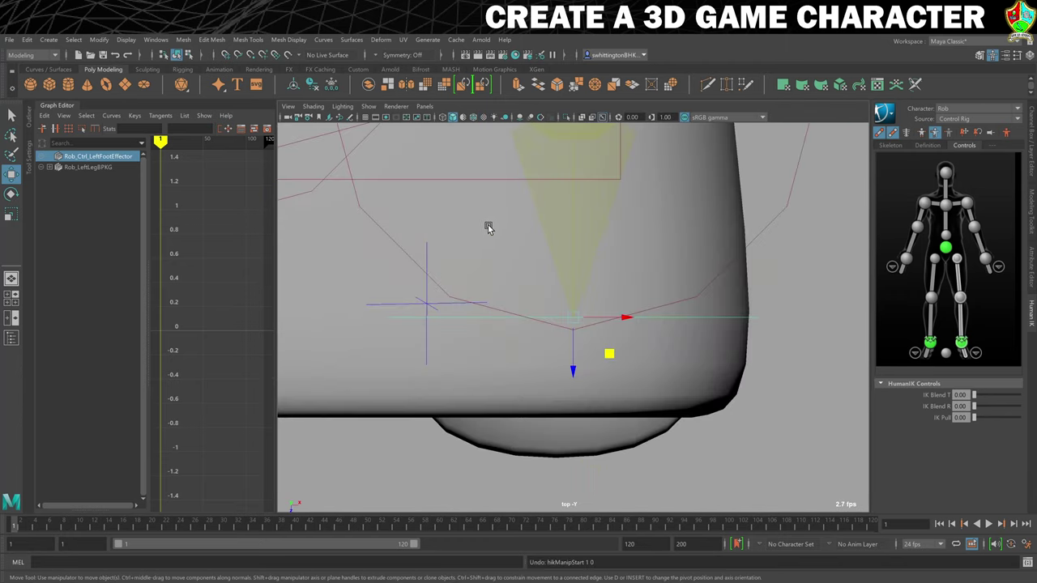
scroll(512, 244, down, 10)
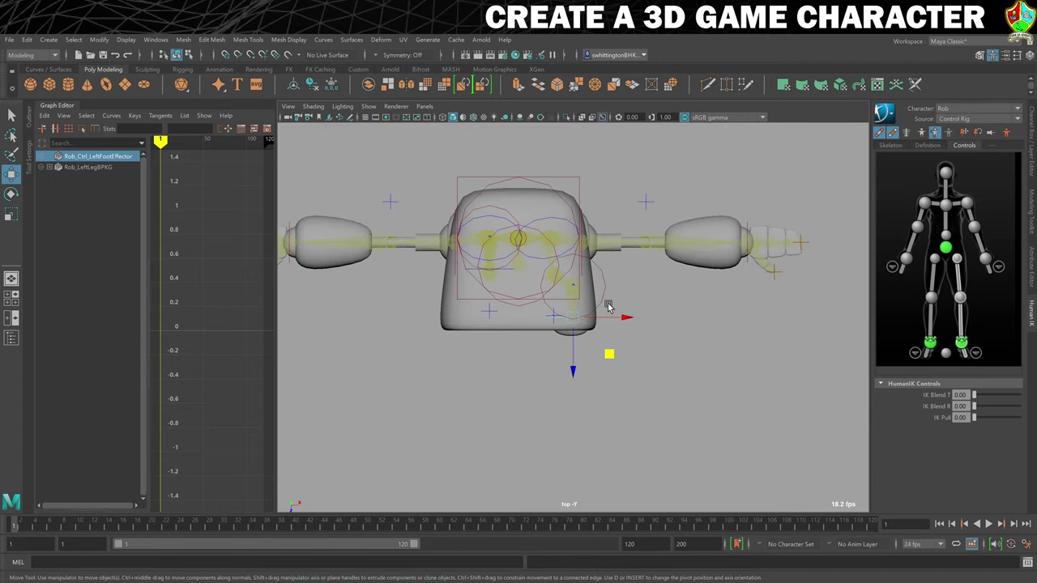
key(space)
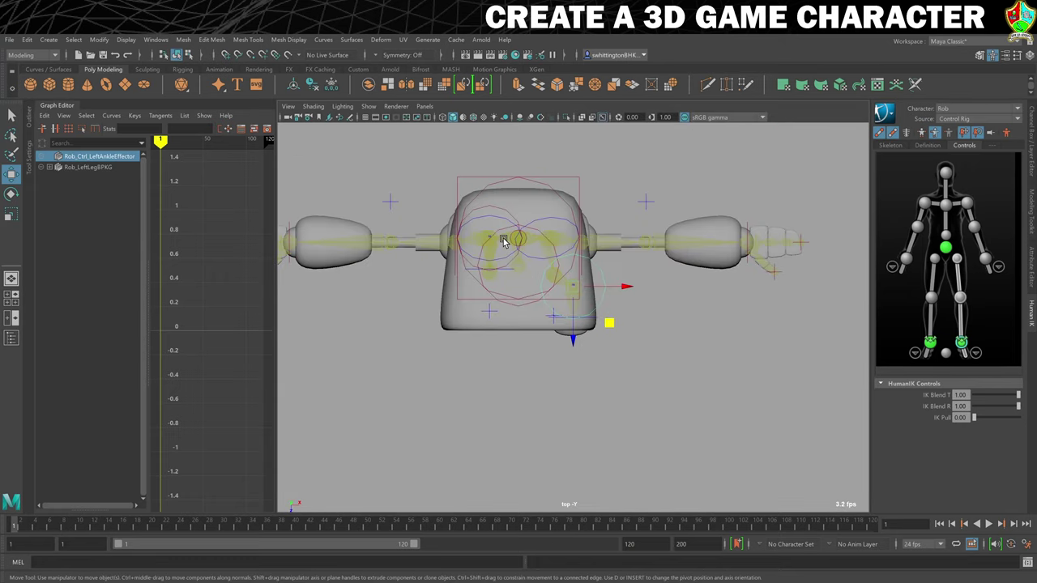
key(e)
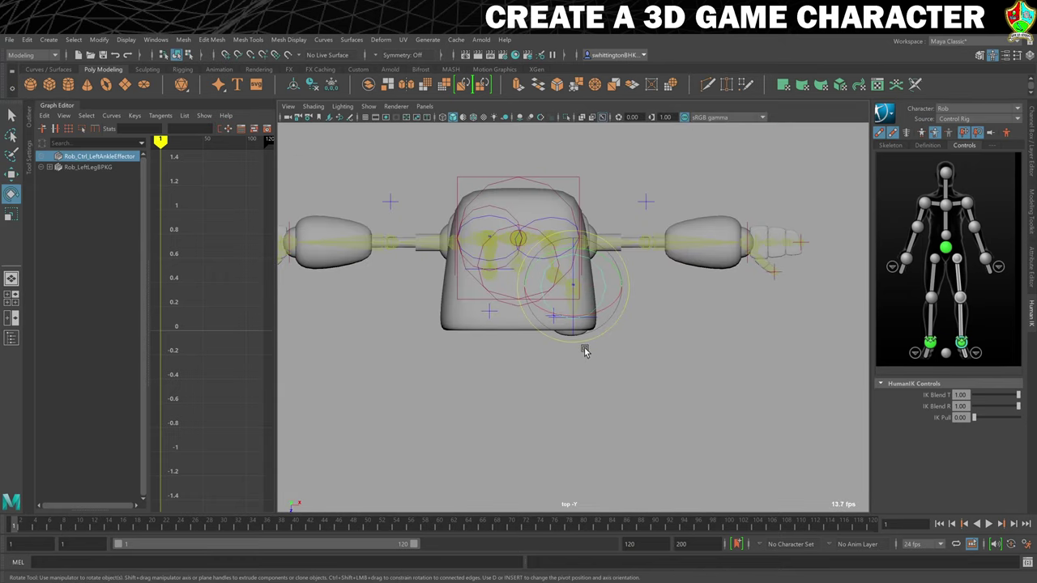
drag(573, 346, 586, 346)
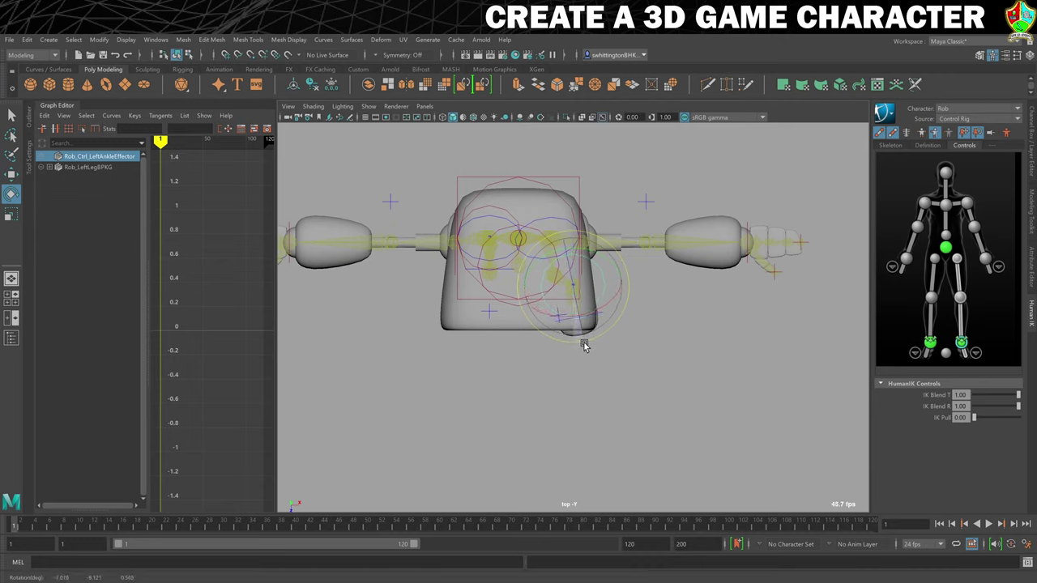
key(space)
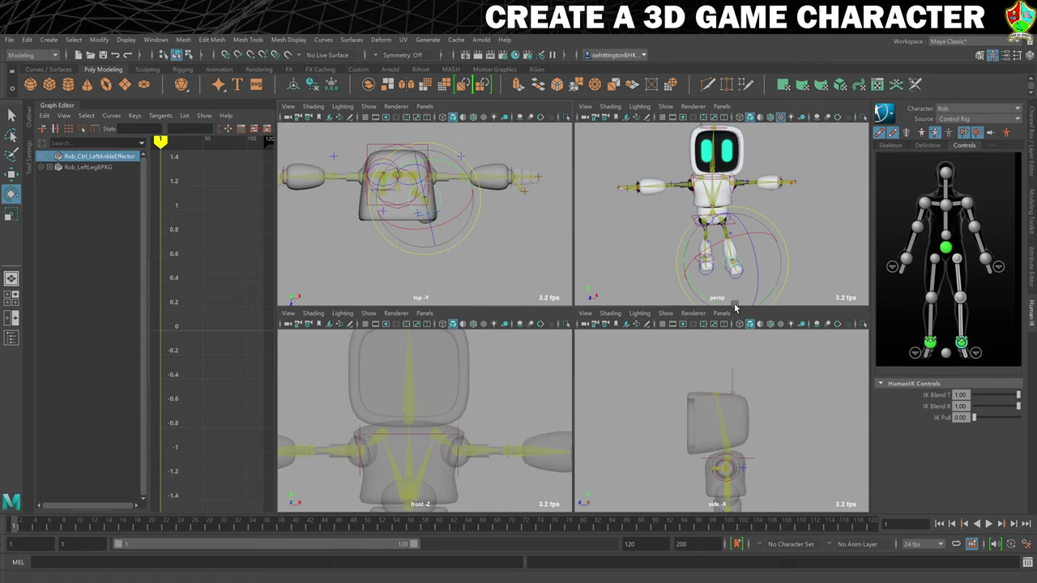
- Move the robot's right ankle effector outward and backward to place the right foot behind the body
alt+drag(758, 276, 783, 269)
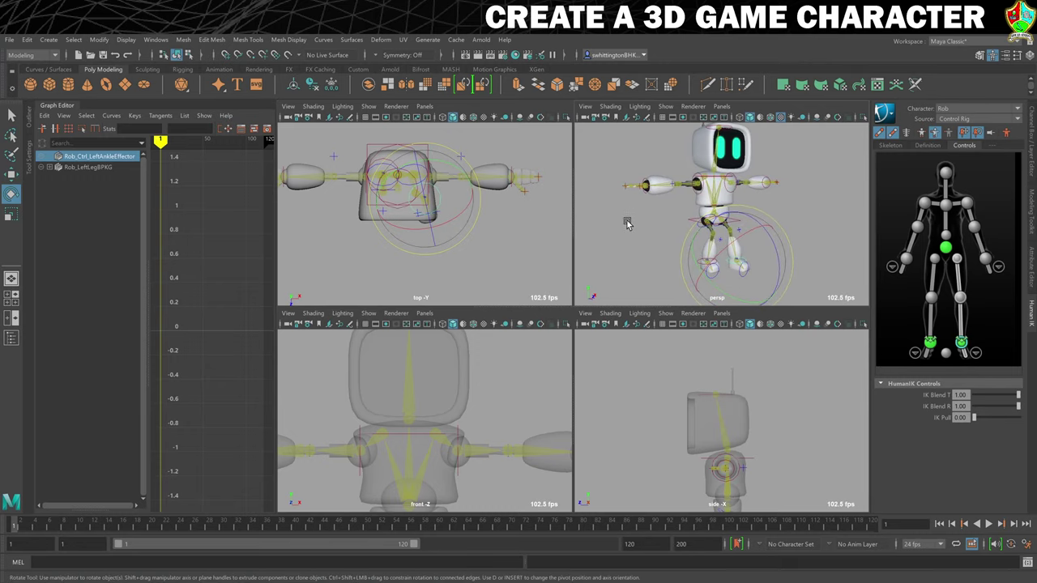
key(space)
click(526, 419)
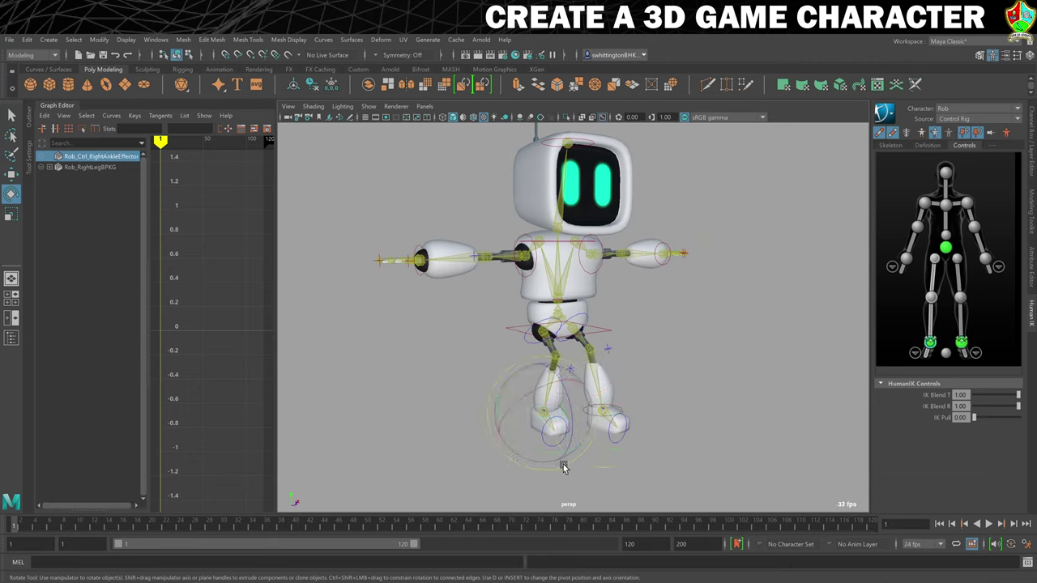
key(w)
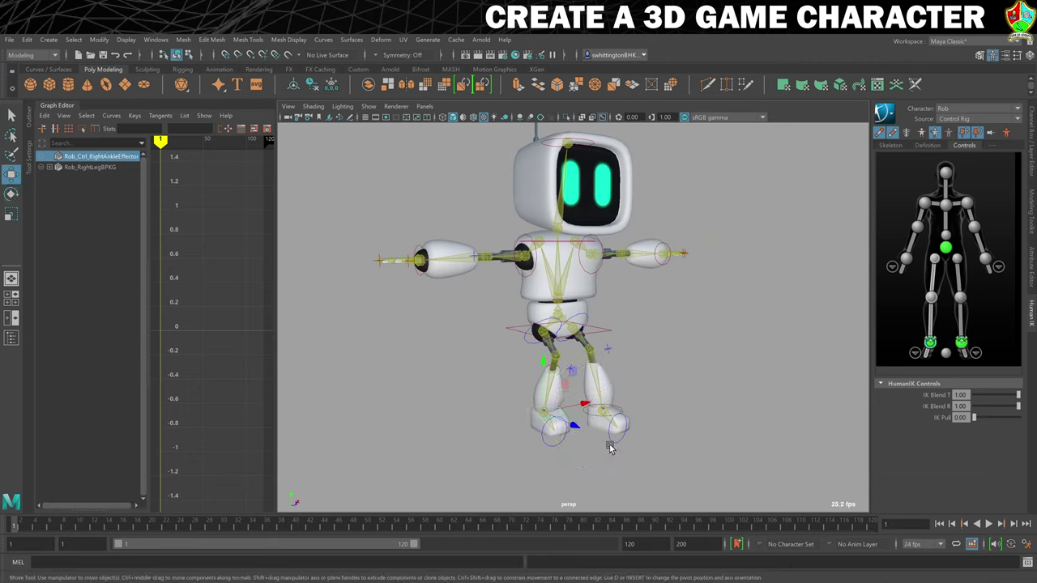
alt+drag(610, 448, 550, 429)
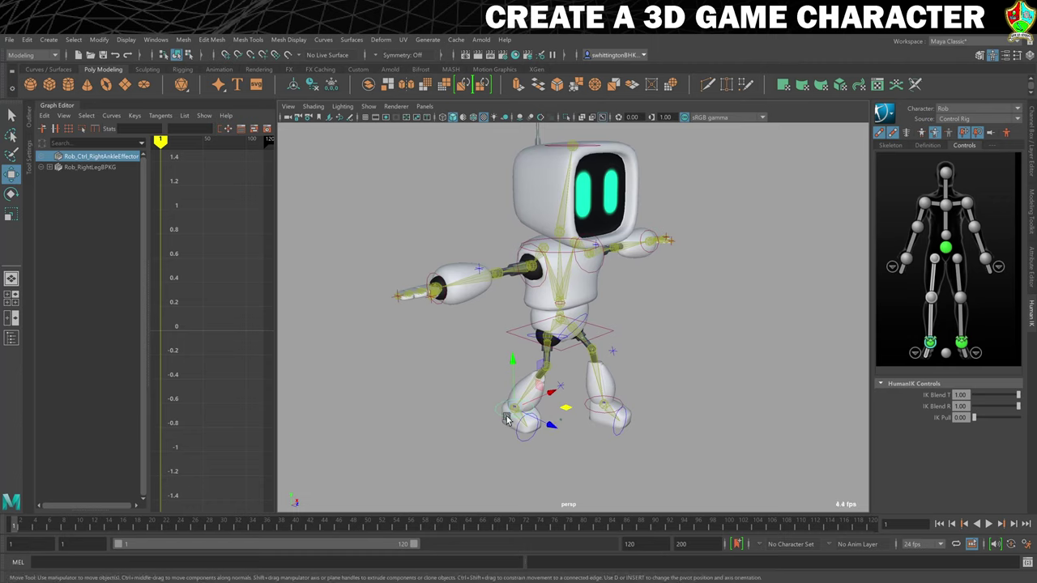
alt+drag(596, 439, 571, 435)
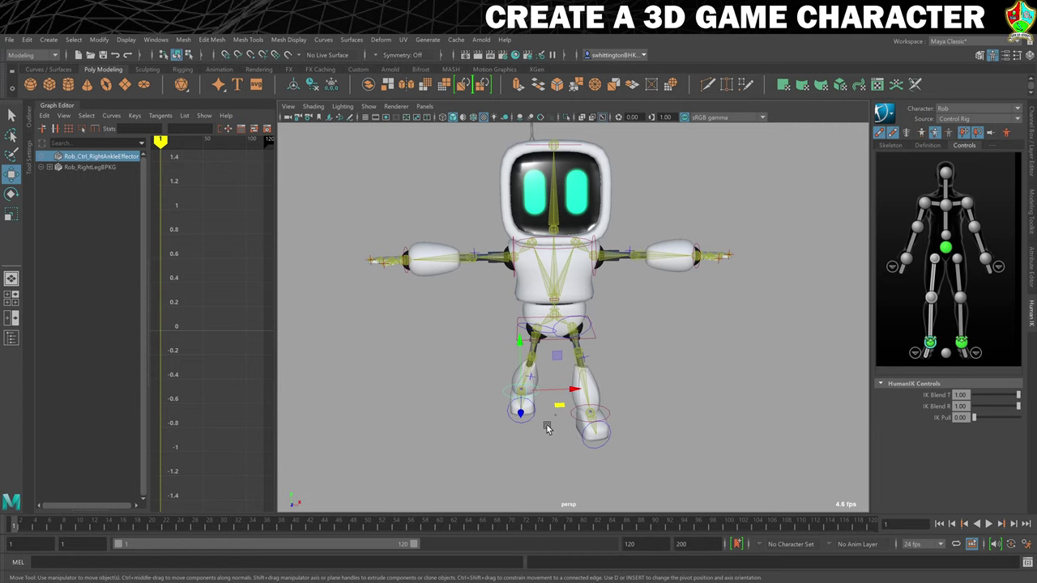
- Rotate the right ankle effector about the vertical axis from the top view to turn the right foot outward
key(space)
key(space)
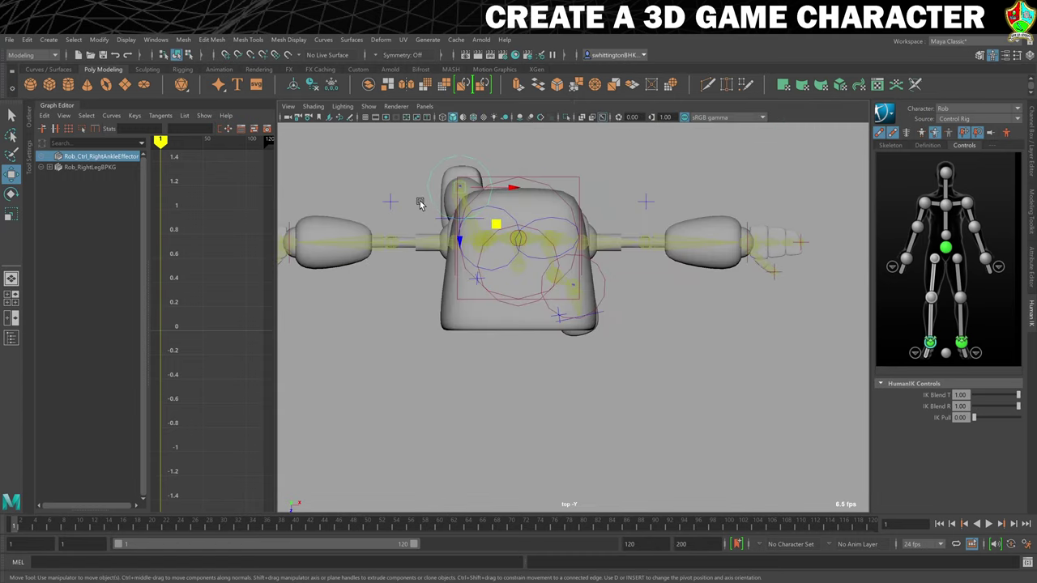
key(e)
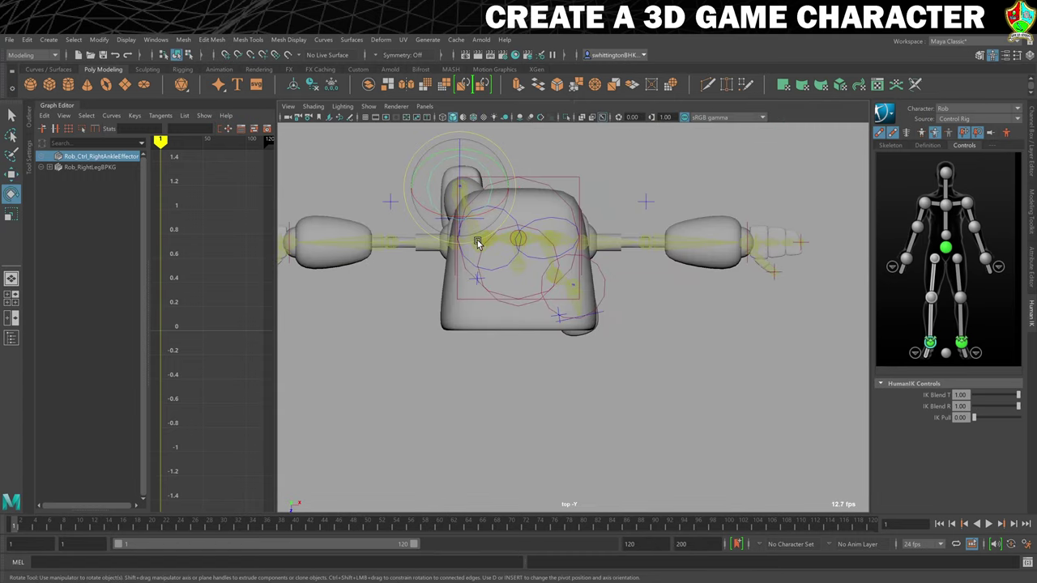
drag(478, 245, 464, 246)
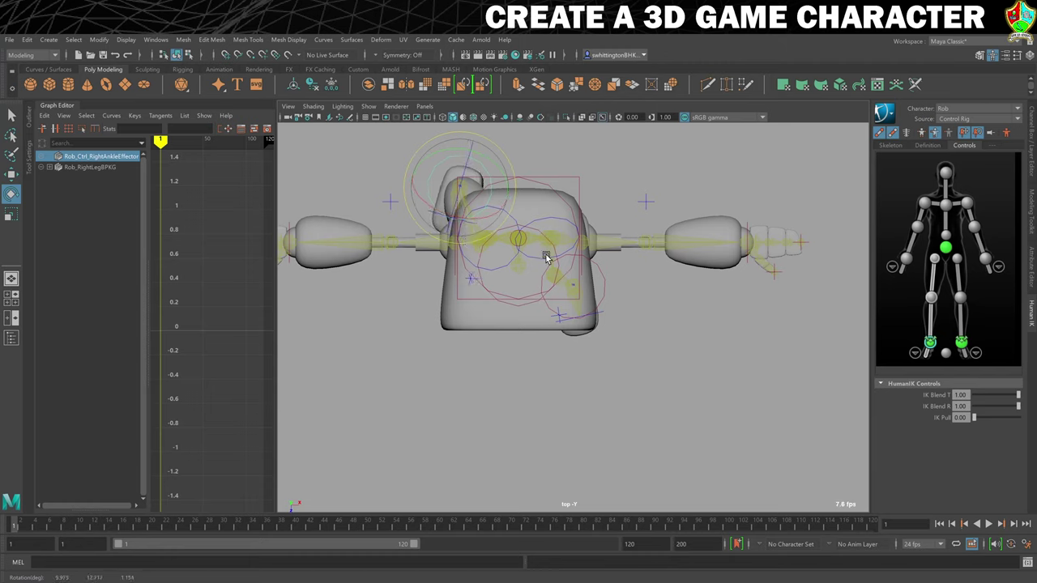
- Rotate the right ankle effector in the side view to raise the heel and point the toes down
key(space)
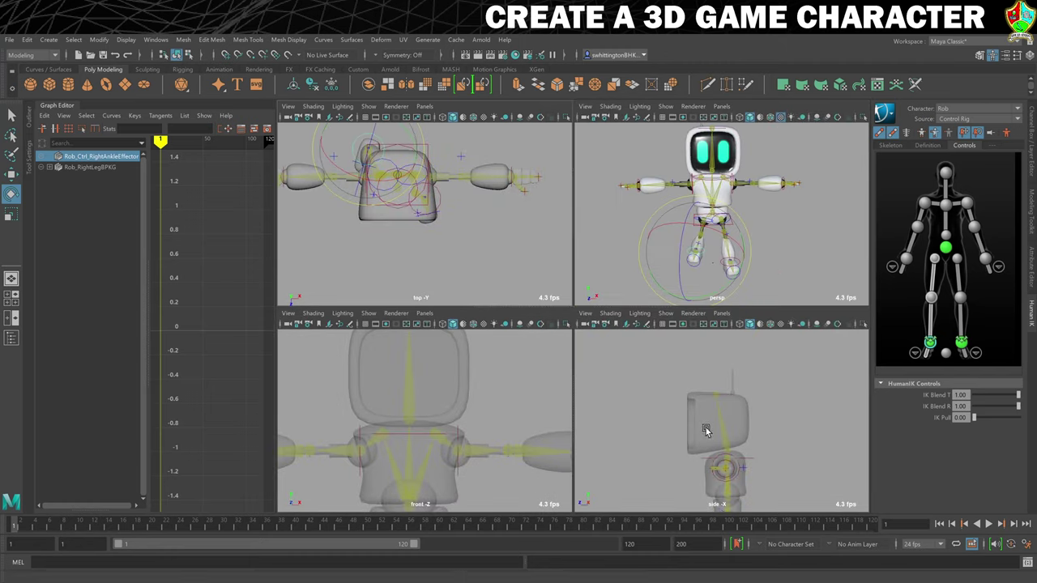
key(f)
key(f)
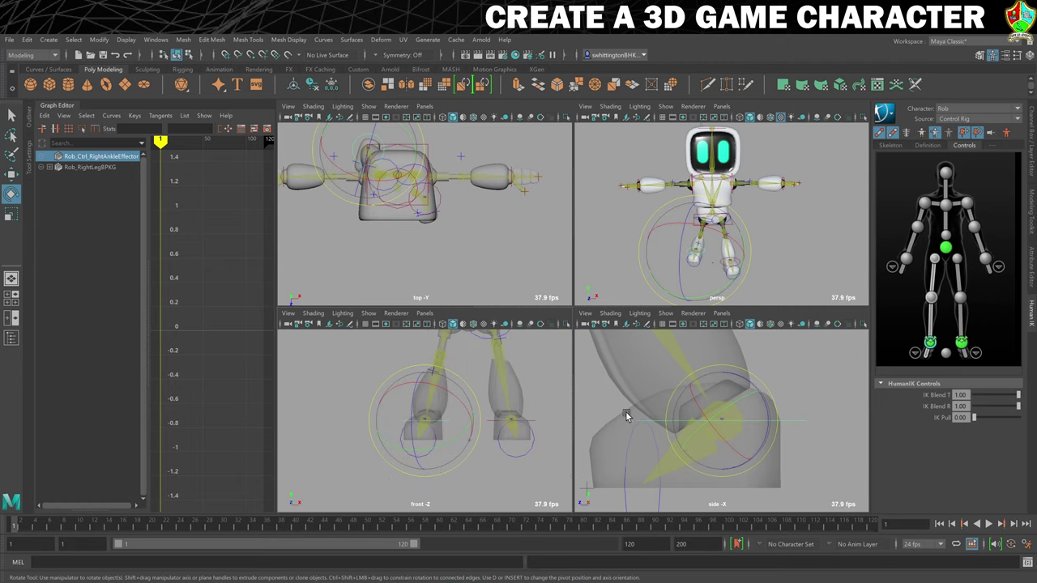
scroll(684, 411, down, 5)
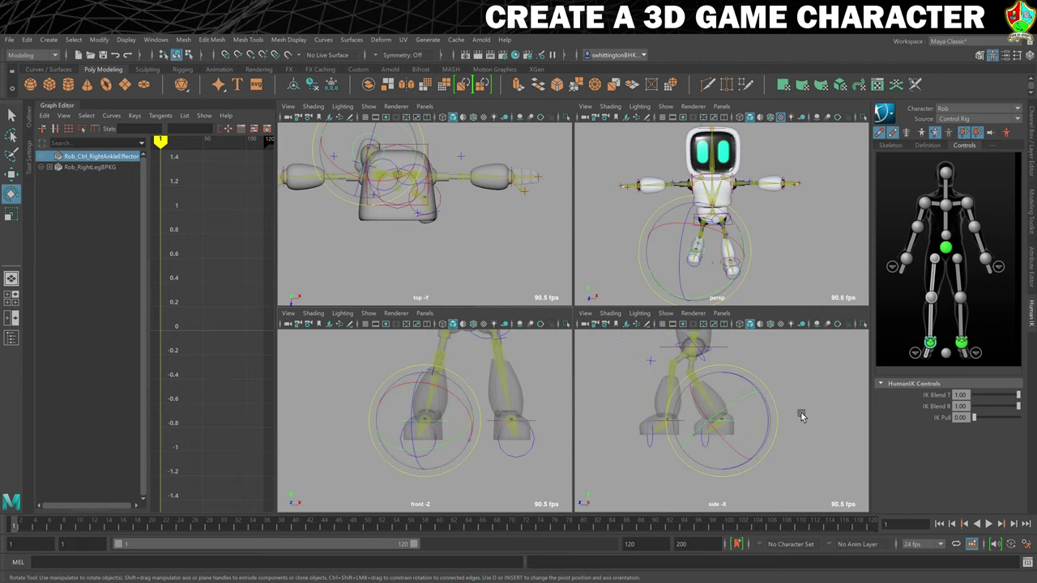
drag(777, 409, 748, 387)
- Move the right ankle effector up and back to a height of about 17 cm, showing the grid in the side view
key(w)
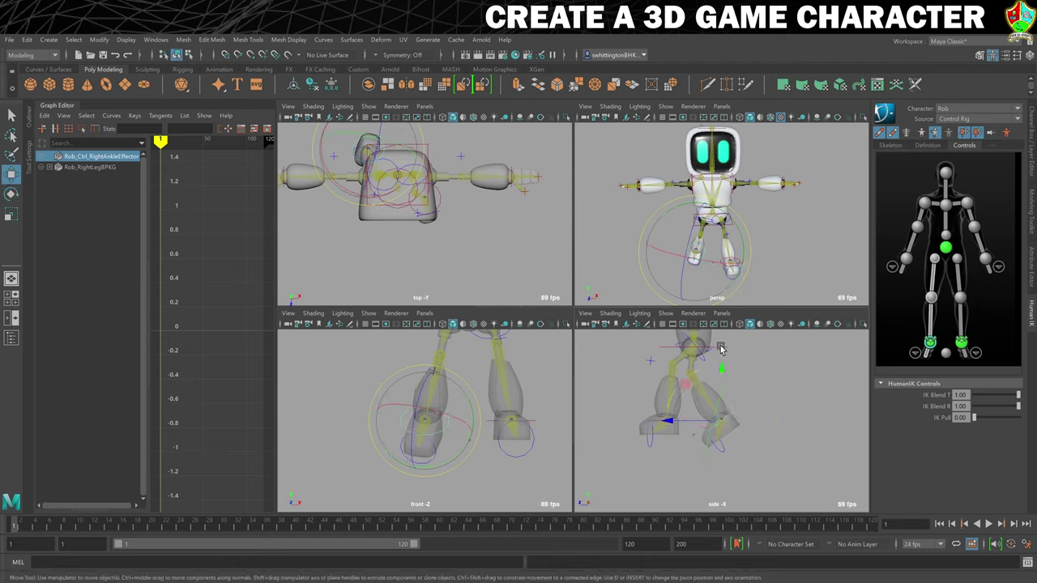
mouse_move(684, 386)
mouse_down()
mouse_move(690, 379)
mouse_move(687, 388)
mouse_up()
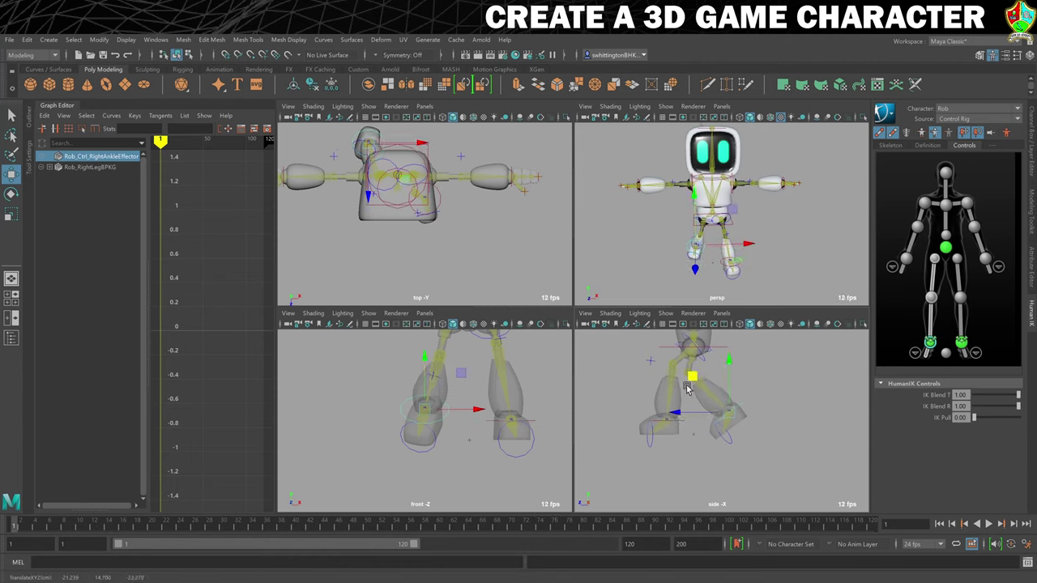
click(662, 324)
drag(727, 366, 729, 360)
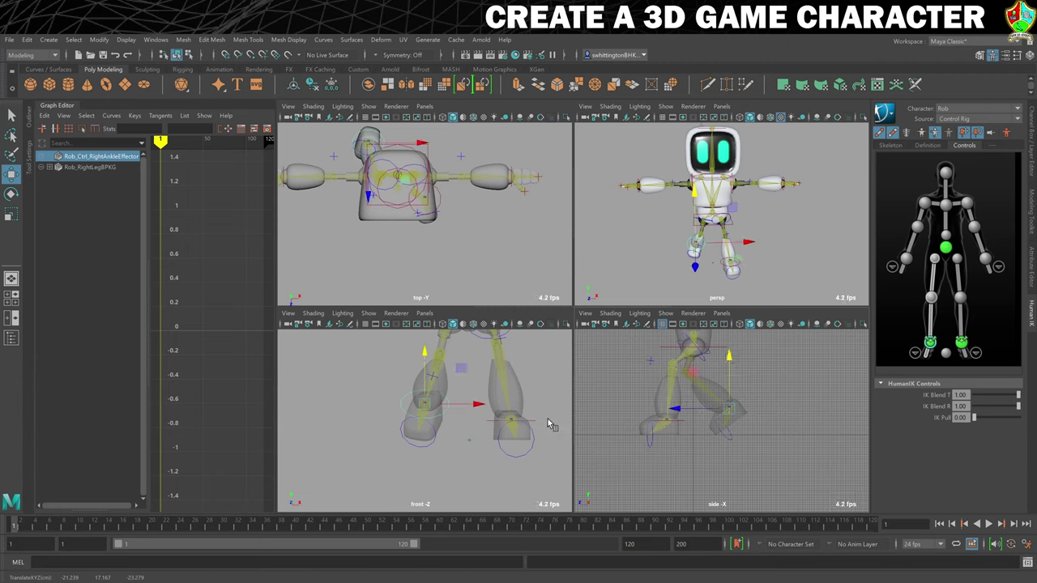
- Tilt the right ankle effector slightly in the front view, and move it further back and up in the side view
key(e)
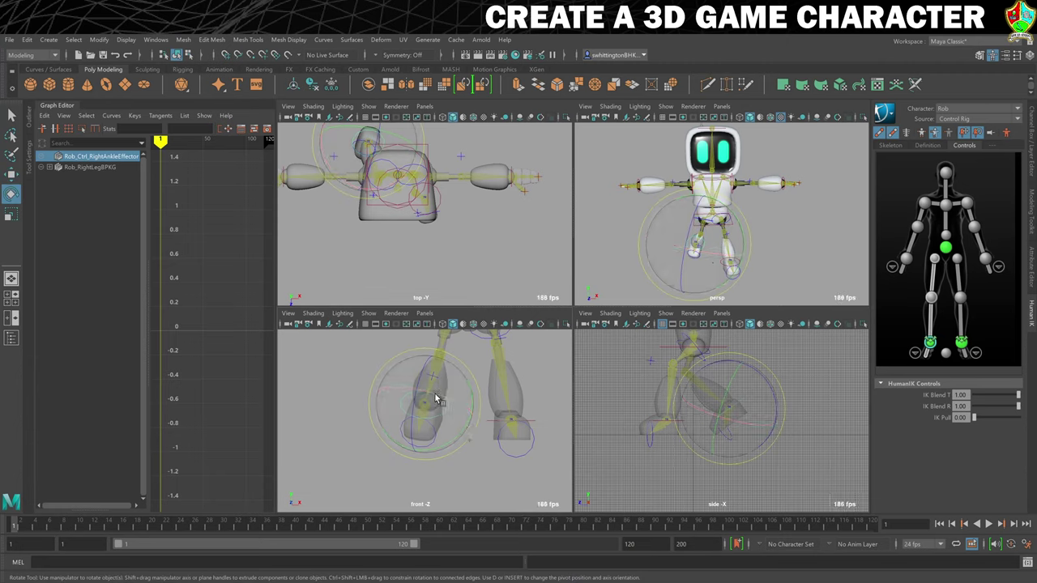
drag(435, 399, 445, 402)
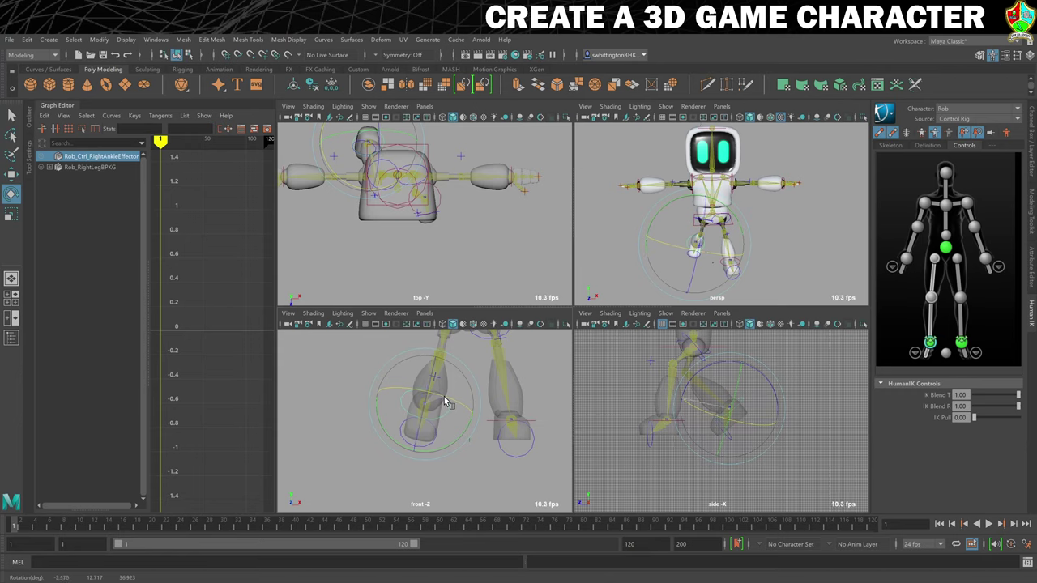
key(w)
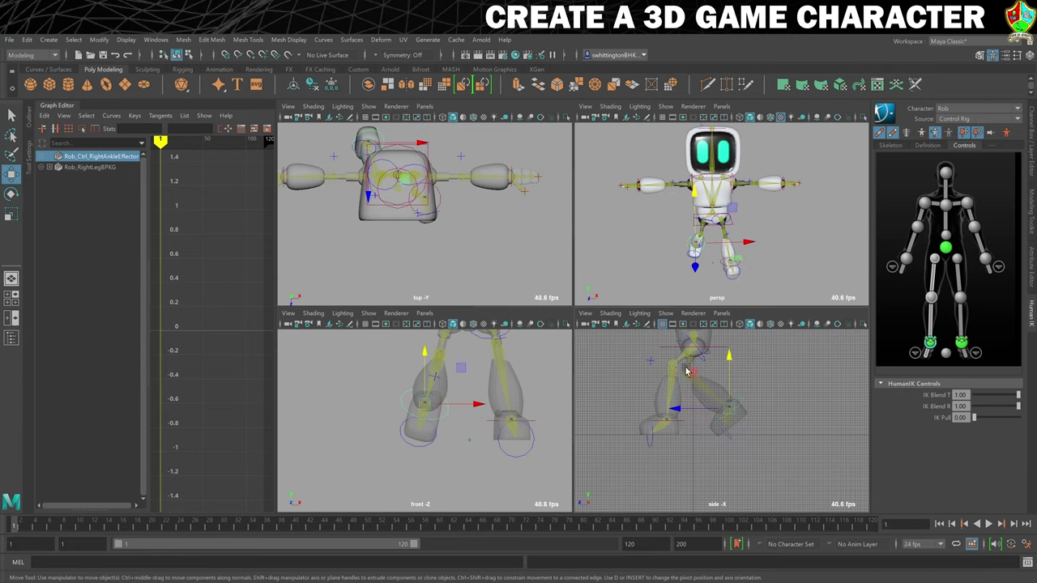
drag(693, 373, 697, 372)
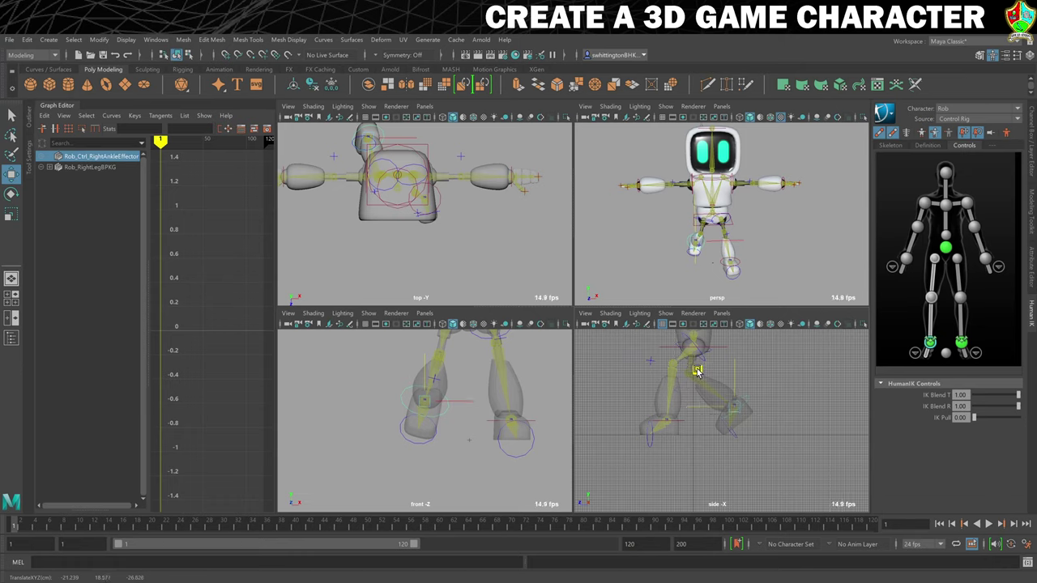
- Raise the hips effector slightly to a height of about 59 cm
alt+drag(641, 238, 762, 264)
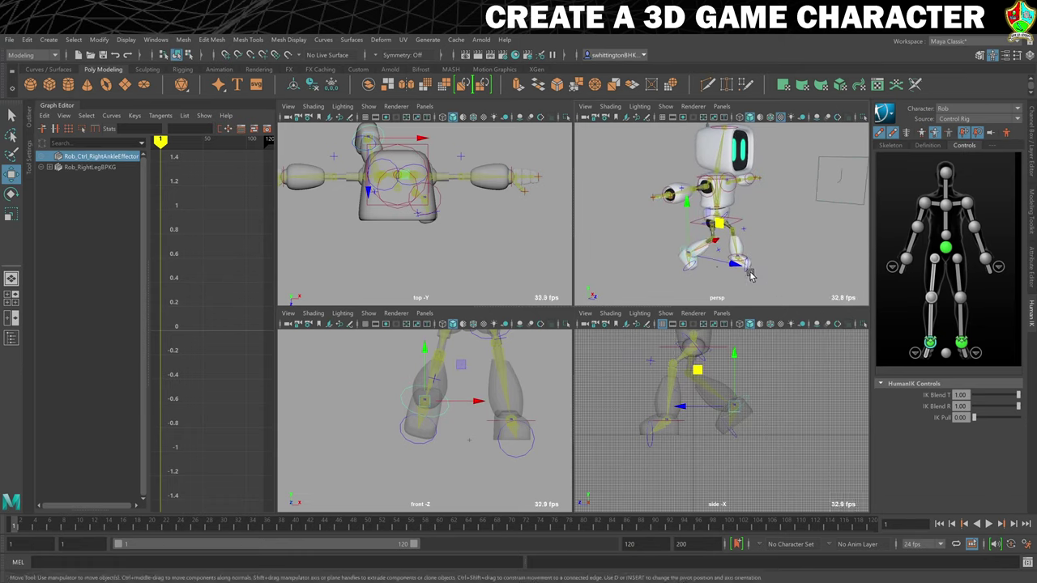
click(736, 213)
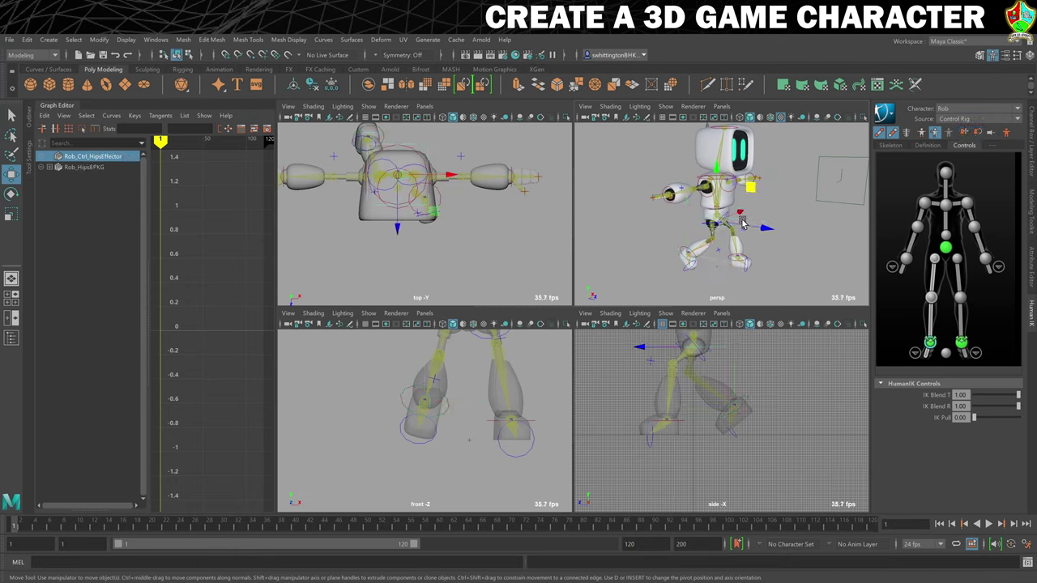
drag(716, 176, 717, 174)
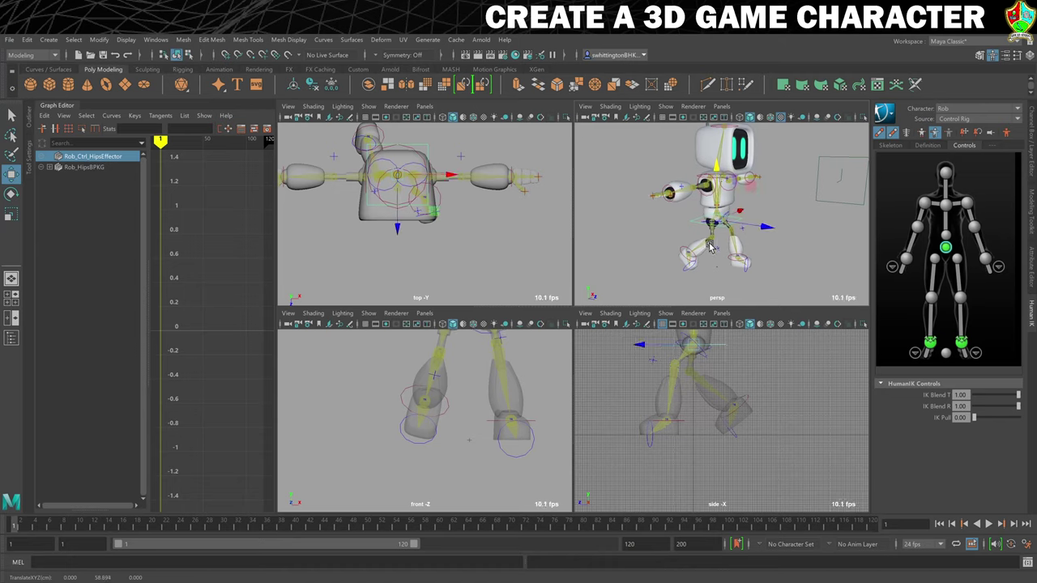
mouse_move(773, 248)
alt+mouse_down()
mouse_move(793, 242)
mouse_move(764, 229)
alt+mouse_up()
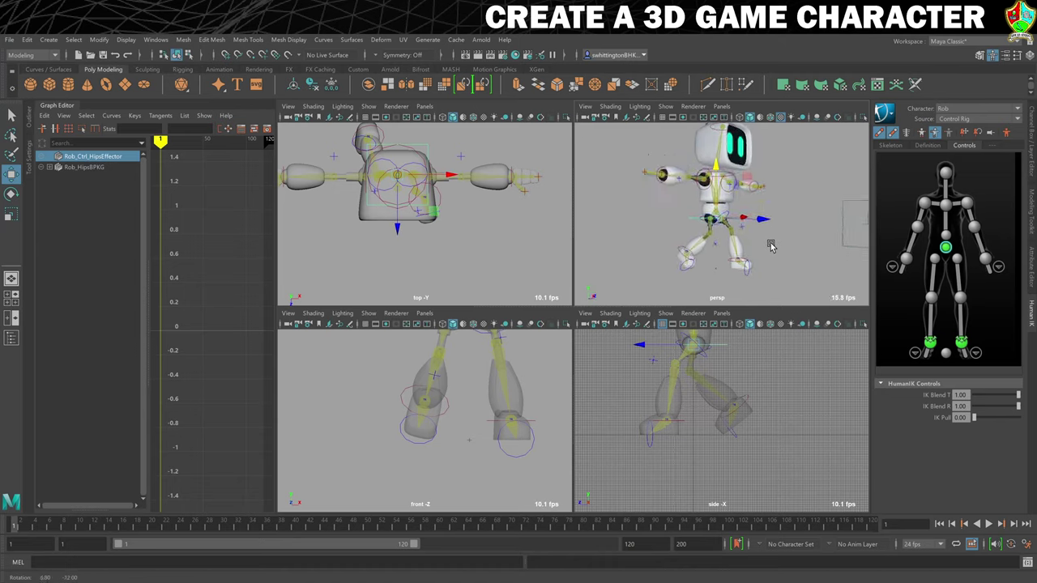
- Bring the right ankle effector slightly forward, and move the hips effector up to about 62 cm and forward about 10 cm
click(747, 398)
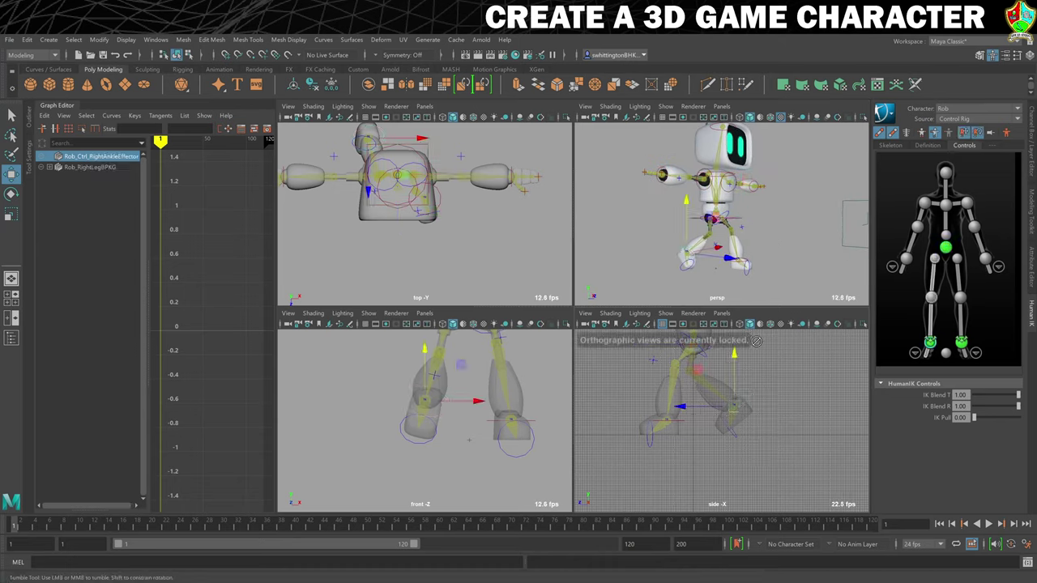
alt+drag(736, 293, 743, 260)
click(744, 220)
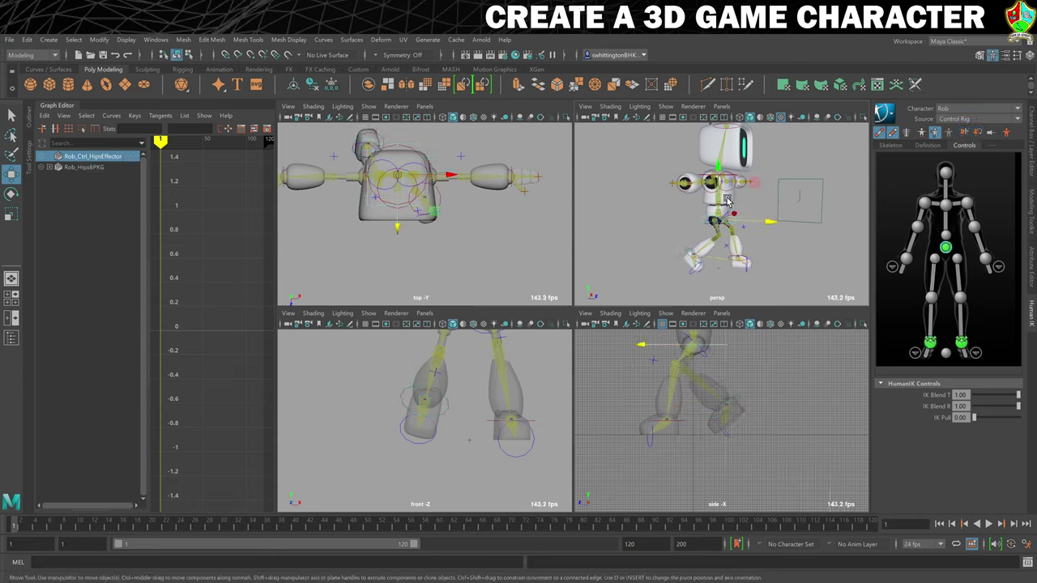
mouse_move(725, 198)
mouse_down()
mouse_move(715, 167)
mouse_move(718, 195)
mouse_up()
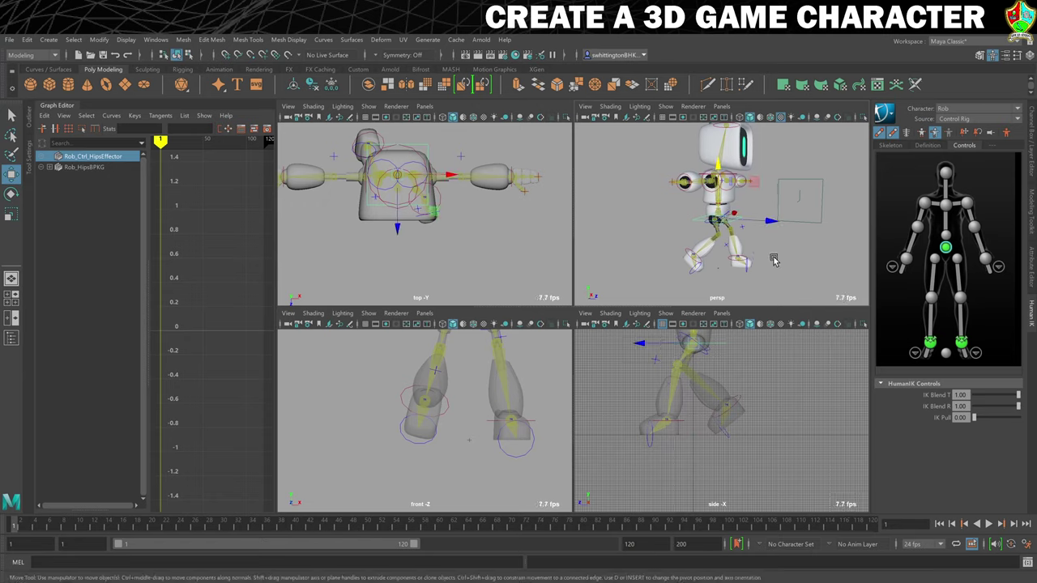
alt+drag(790, 247, 769, 219)
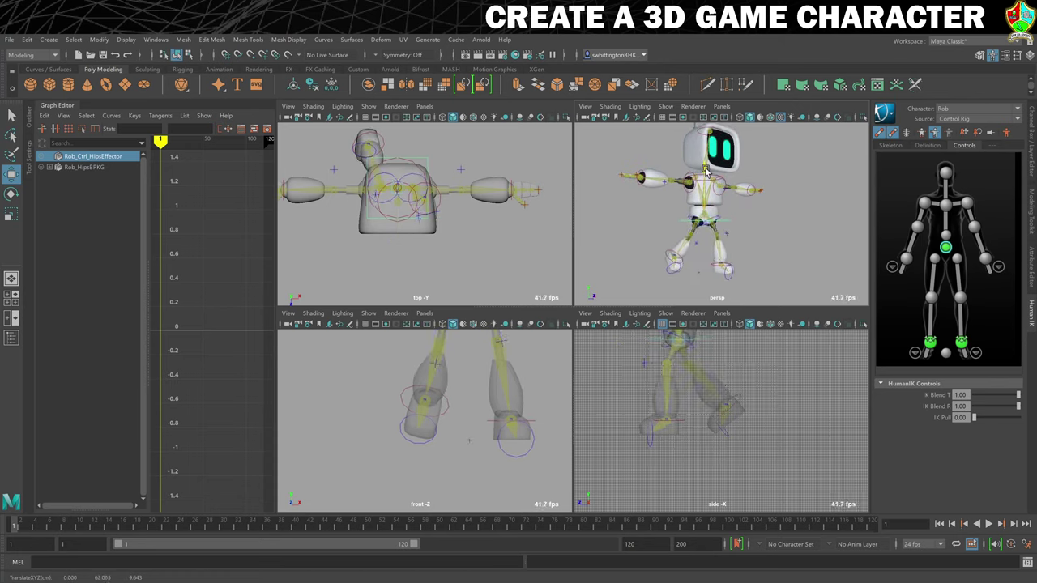
key(w)
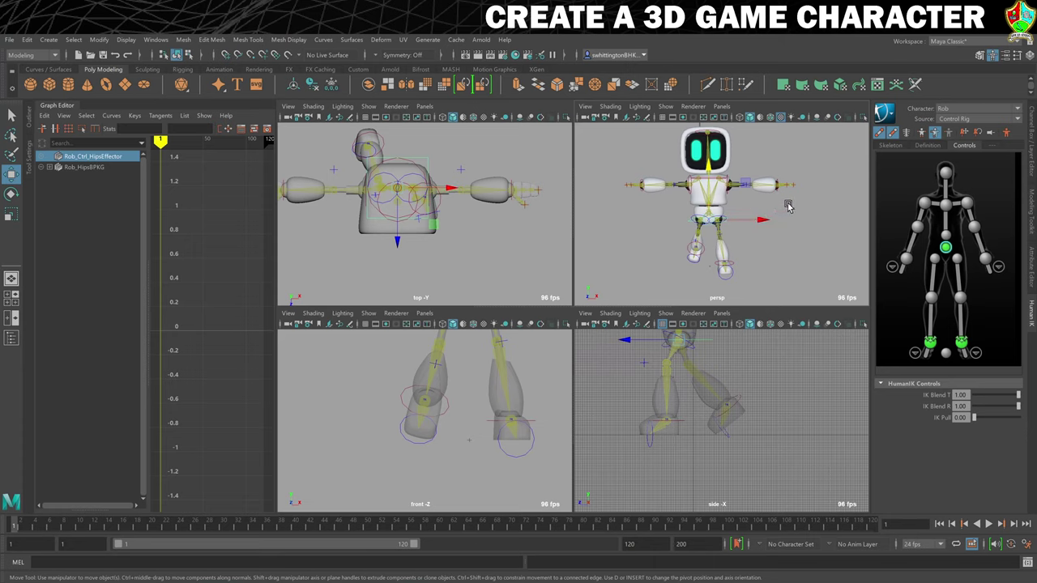
- Move the left wrist effector inward and down so the arm hangs beside the body, enlarging the perspective view to a single pane
alt+drag(786, 202, 759, 215)
click(776, 193)
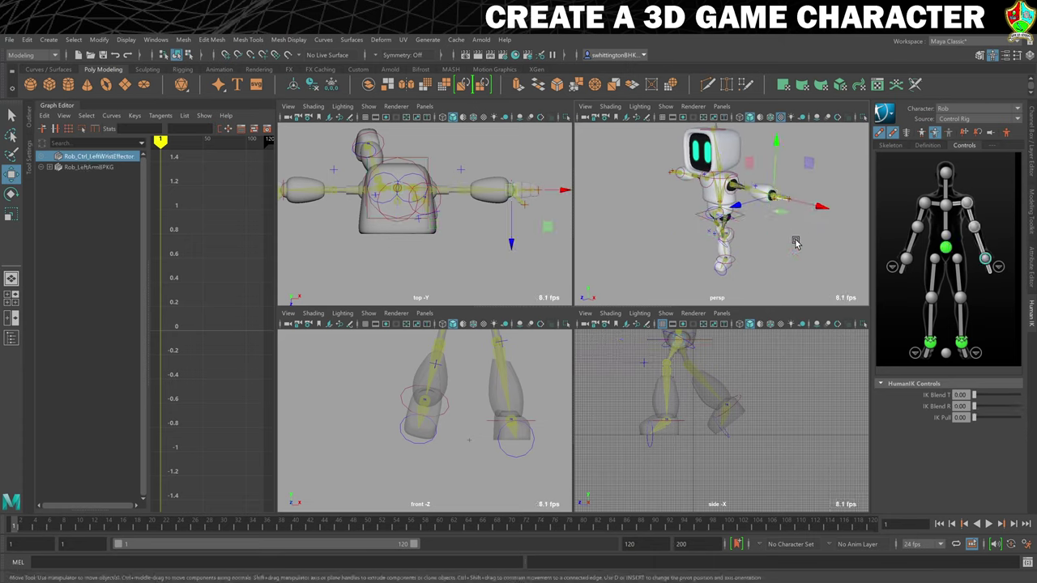
drag(800, 158, 791, 219)
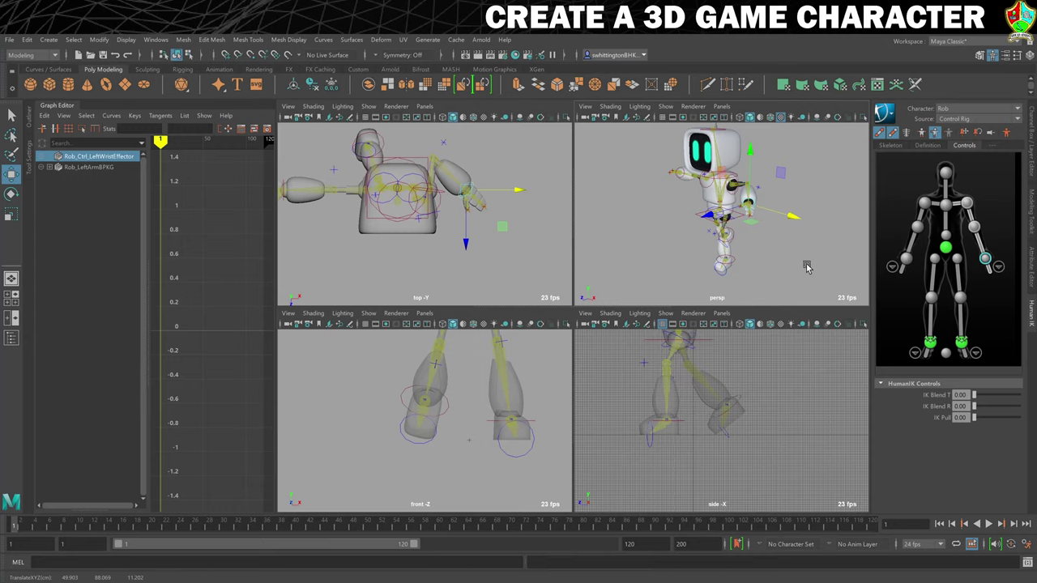
alt+drag(807, 268, 770, 212)
alt+drag(733, 162, 713, 233)
key(space)
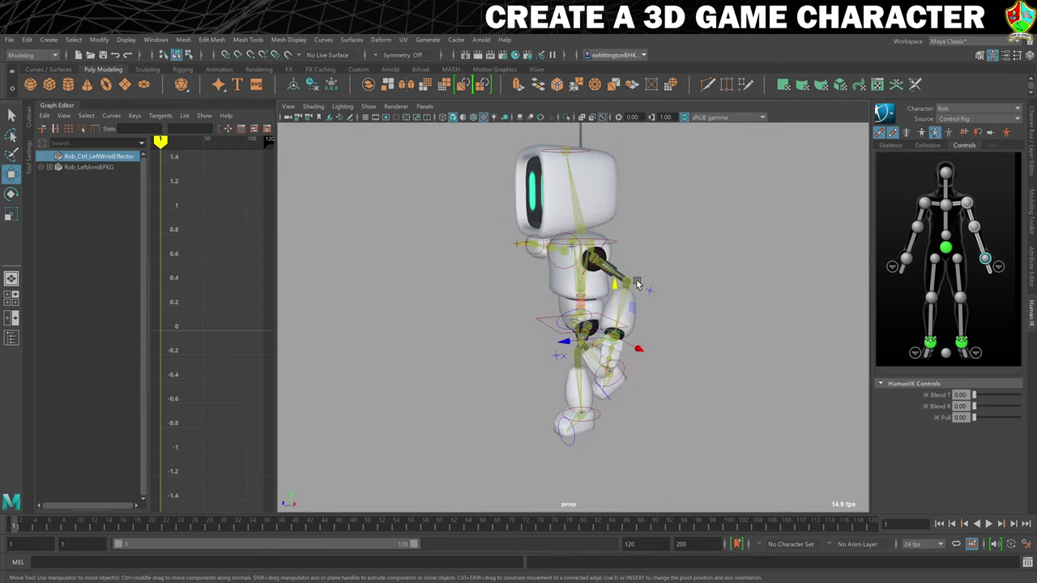
alt+drag(638, 284, 616, 346)
click(525, 291)
click(642, 317)
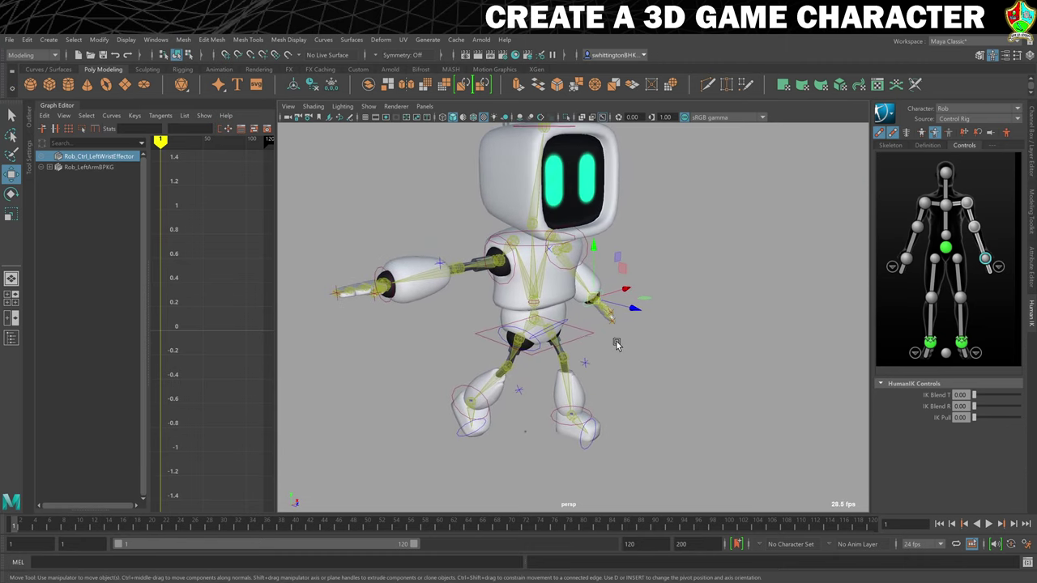
- Move the right wrist effector inward, forward and down so the right arm hangs beside the body
click(384, 273)
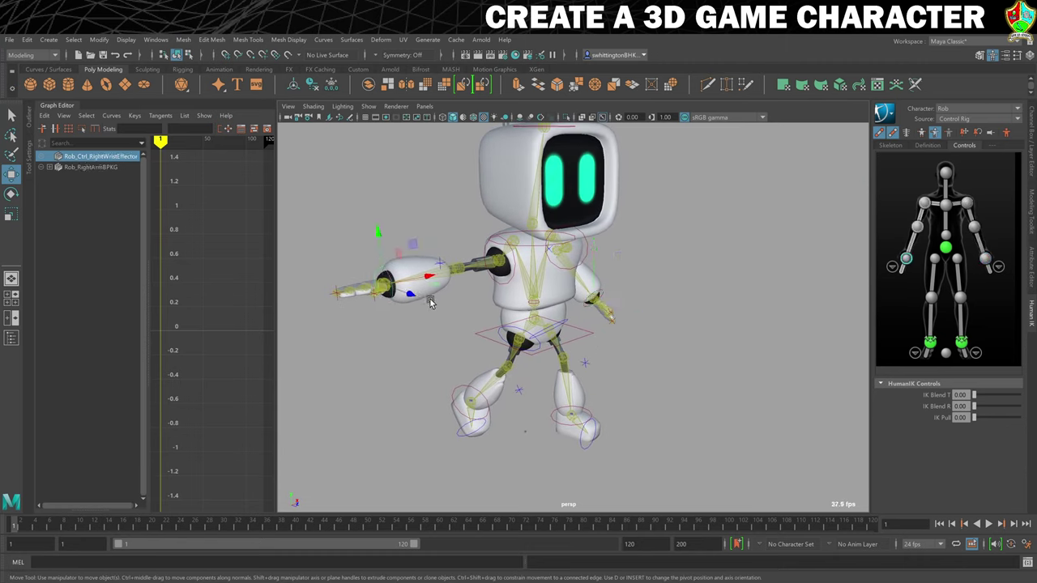
drag(425, 277, 543, 284)
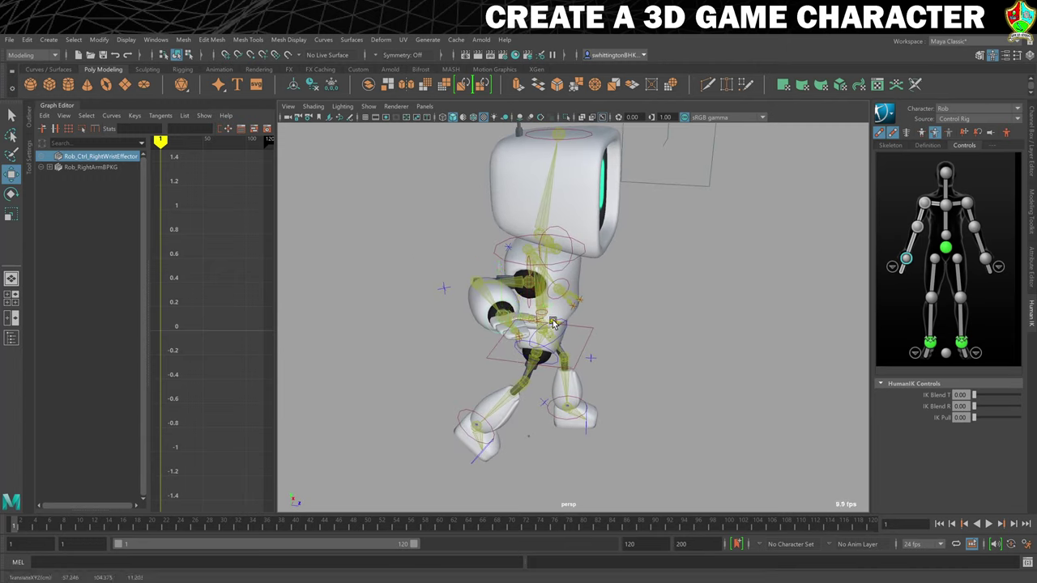
drag(555, 324, 695, 348)
key(ctrl+z)
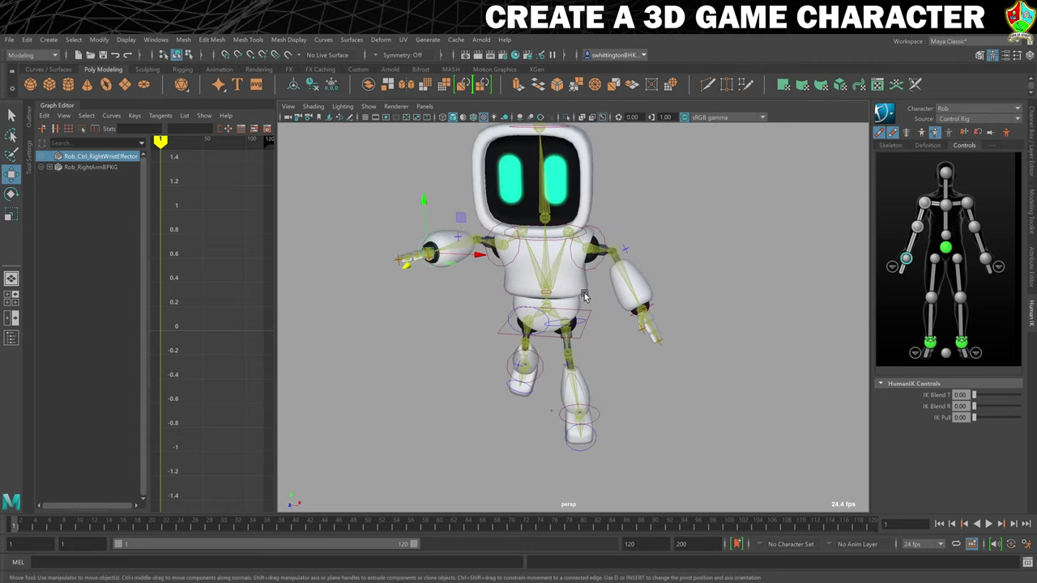
drag(421, 206, 553, 370)
key(ctrl+z)
- Rotate the right wrist effector and the left wrist effector slightly so both hands point downward
key(e)
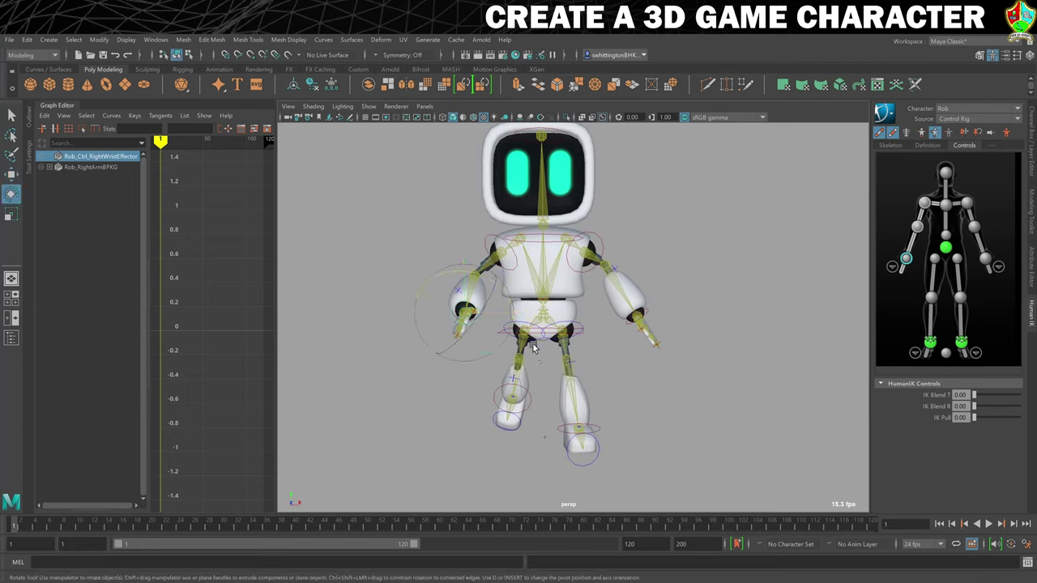
drag(491, 283, 475, 277)
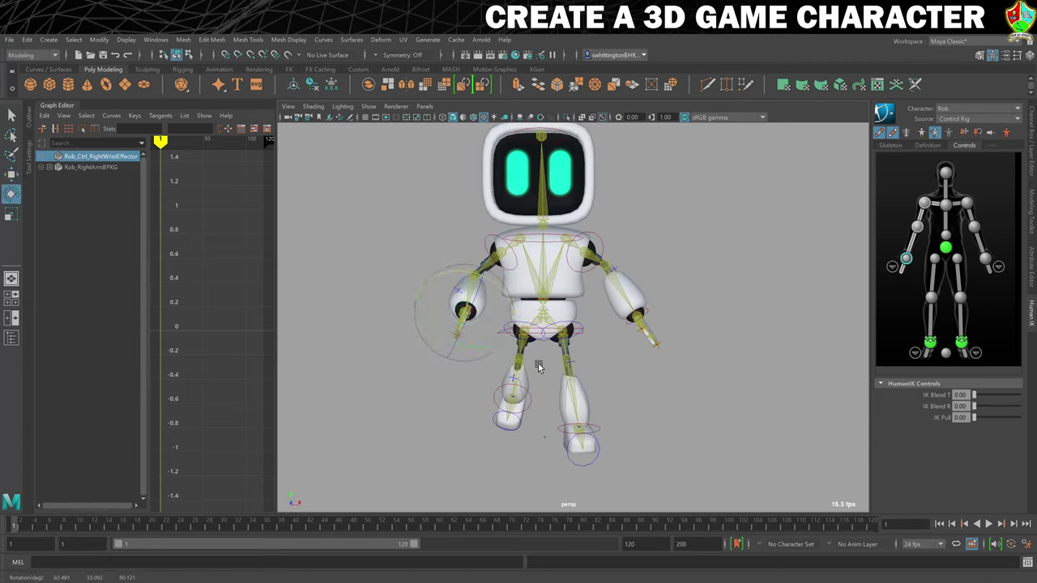
click(645, 301)
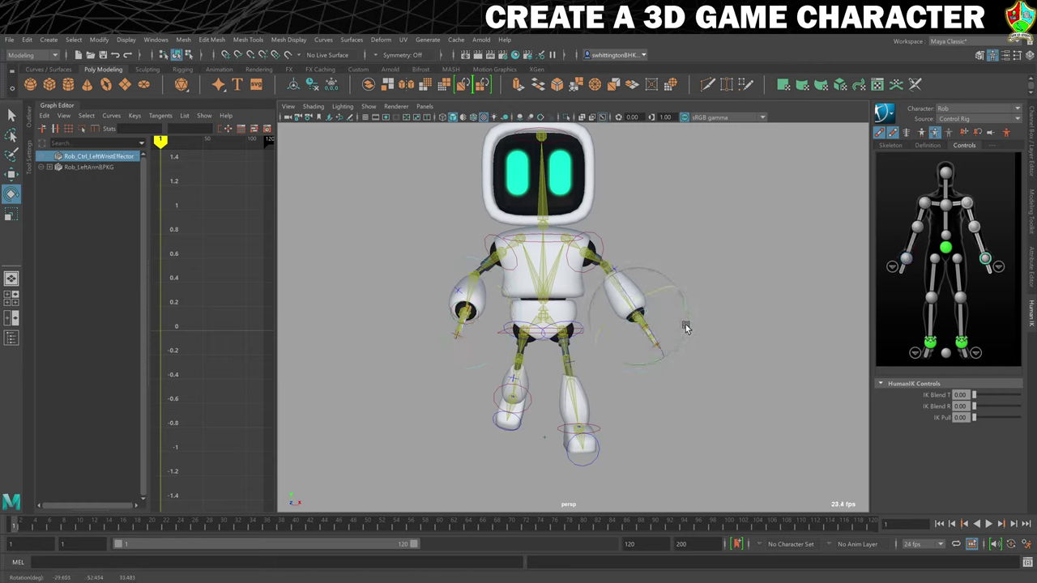
drag(685, 324, 677, 333)
- Try a further rotation of the right wrist effector, and undo it
click(464, 313)
drag(433, 330, 445, 336)
key(ctrl+z)
key(ctrl+z)
key(ctrl+z)
key(ctrl+z)
key(ctrl+z)
key(ctrl+z)
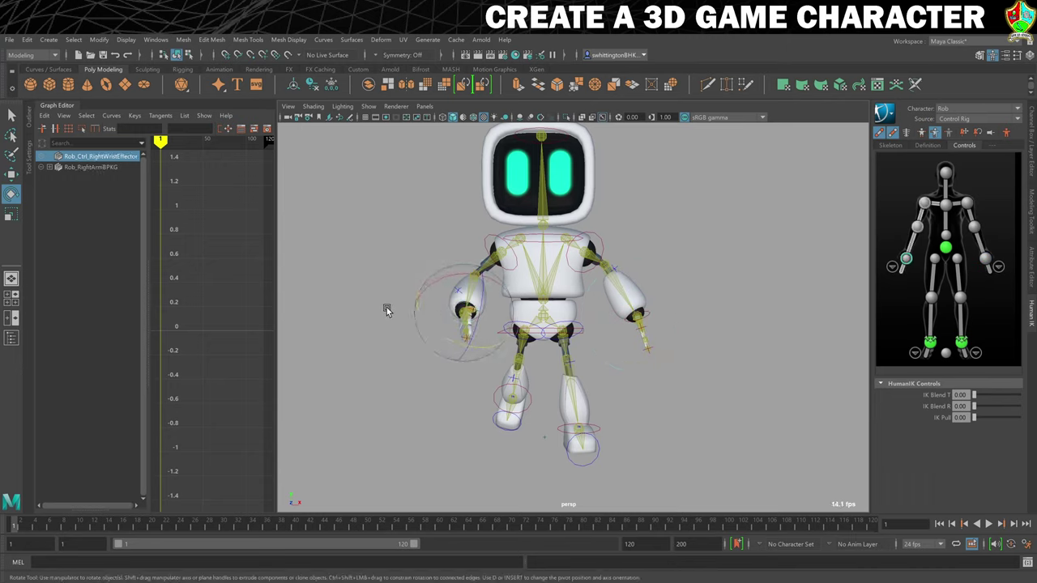
- Move the left wrist effector slightly in toward the body, working from behind the character
alt+drag(398, 379, 300, 370)
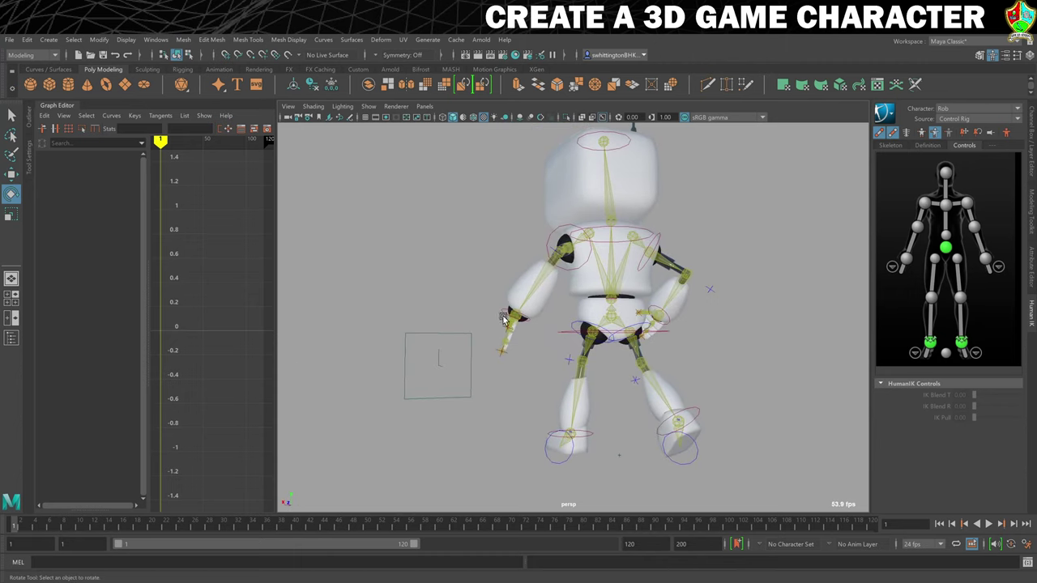
click(503, 318)
key(w)
drag(459, 321, 475, 319)
scroll(722, 378, down, 3)
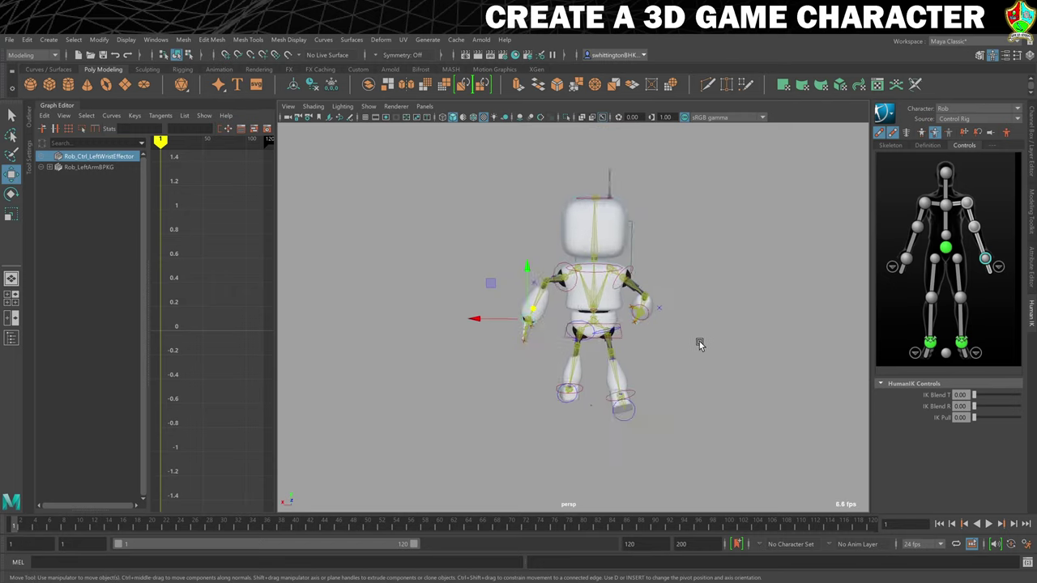
click(732, 337)
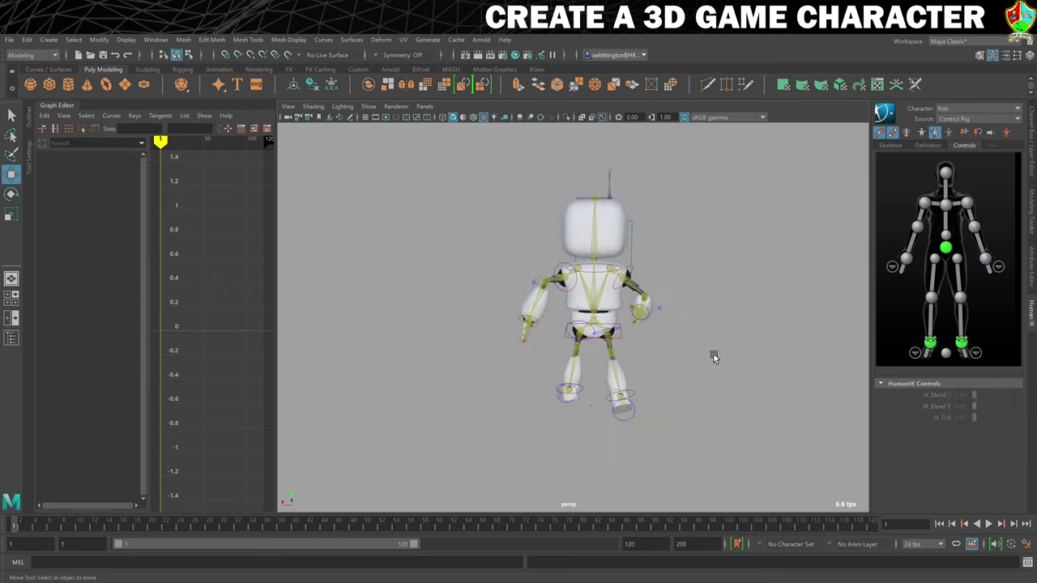
alt+drag(707, 358, 708, 366)
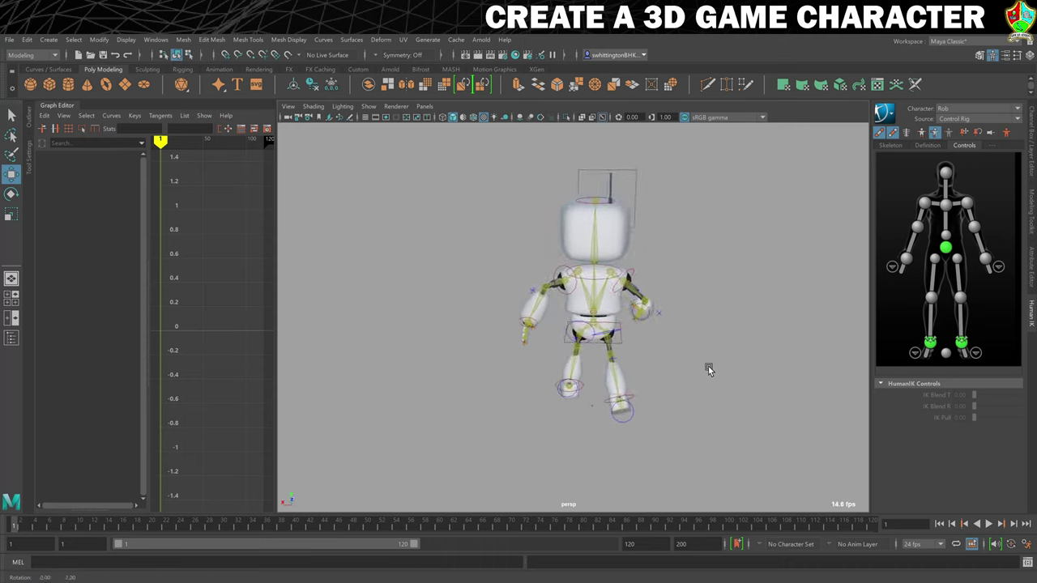
- Rotate the left shoulder effector slightly, and check the left wrist effector
click(569, 278)
key(e)
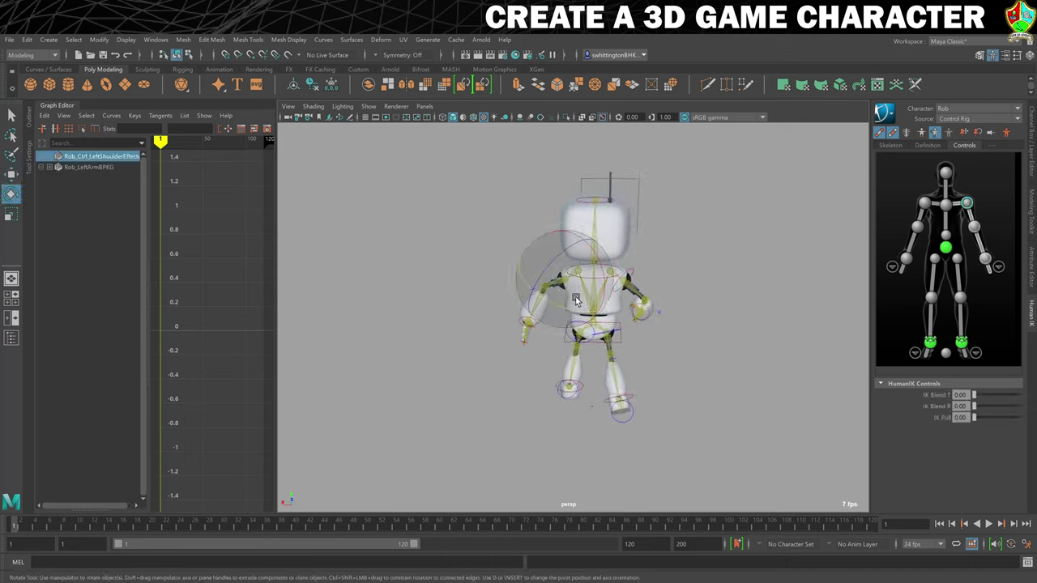
drag(552, 306, 551, 305)
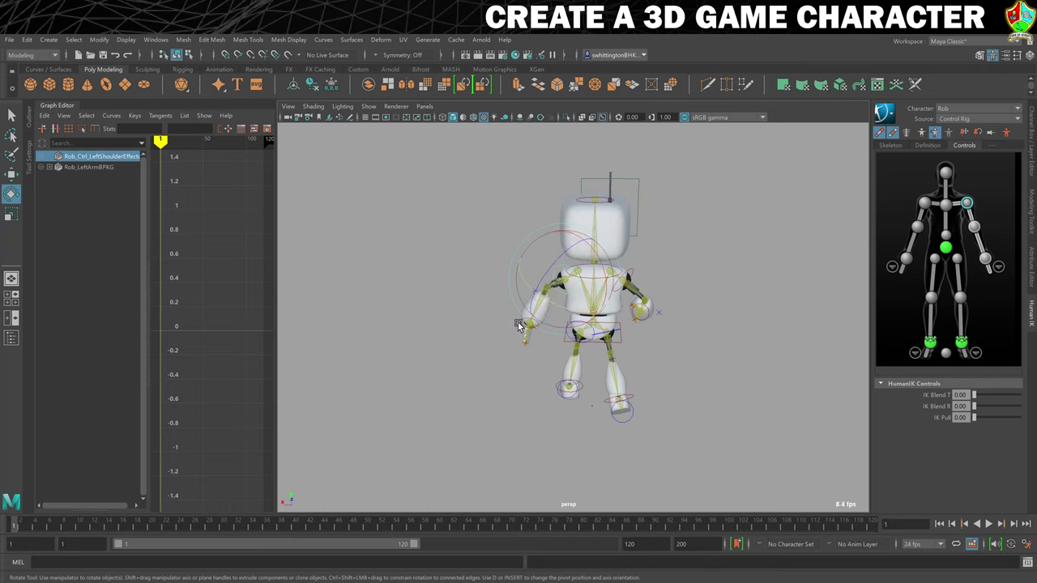
click(523, 328)
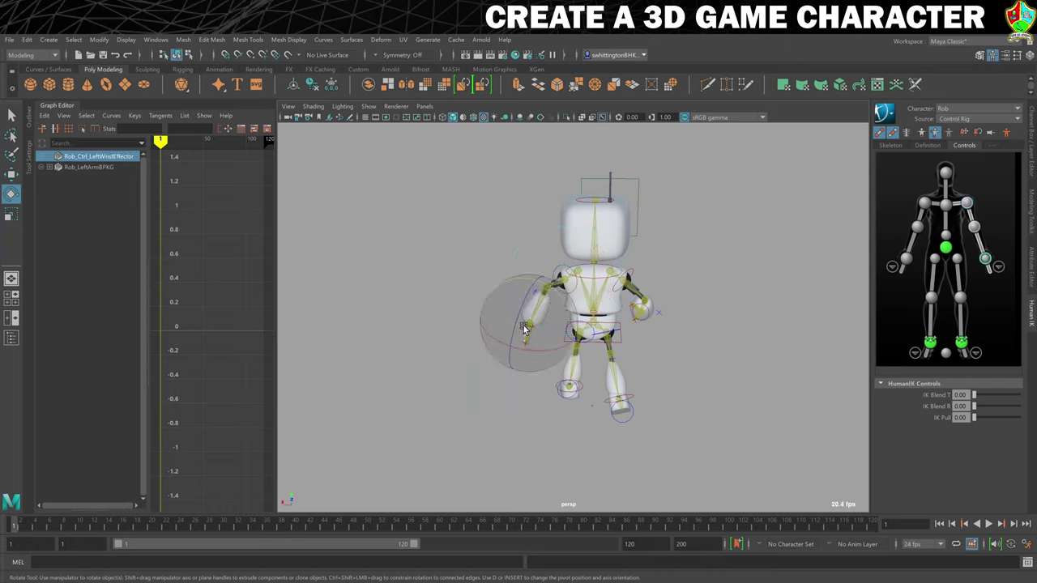
click(491, 280)
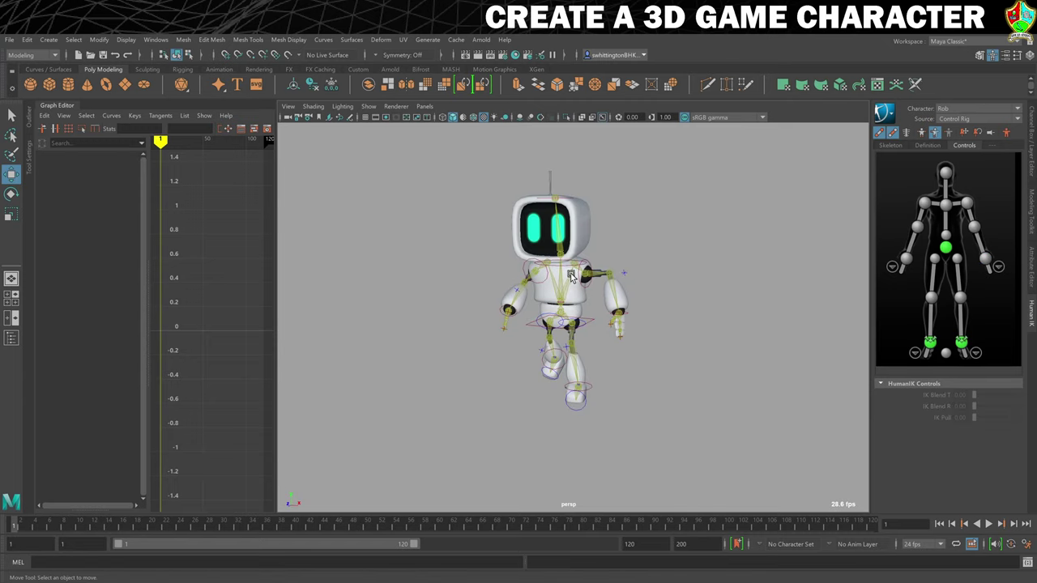
- Rotate the chest end effector slightly around its vertical twist so the torso turns with the stride
click(569, 270)
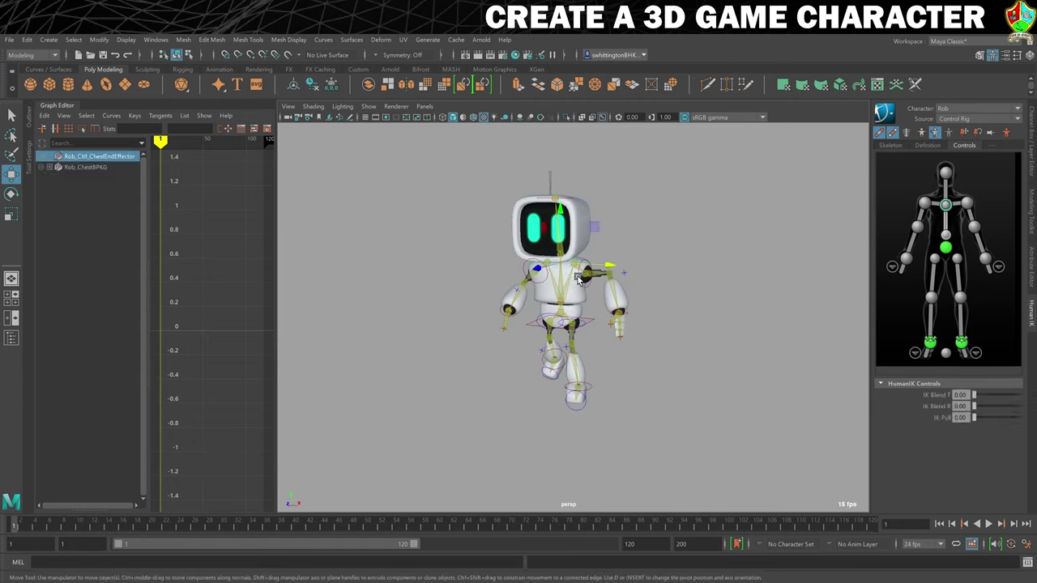
key(e)
drag(555, 273, 565, 273)
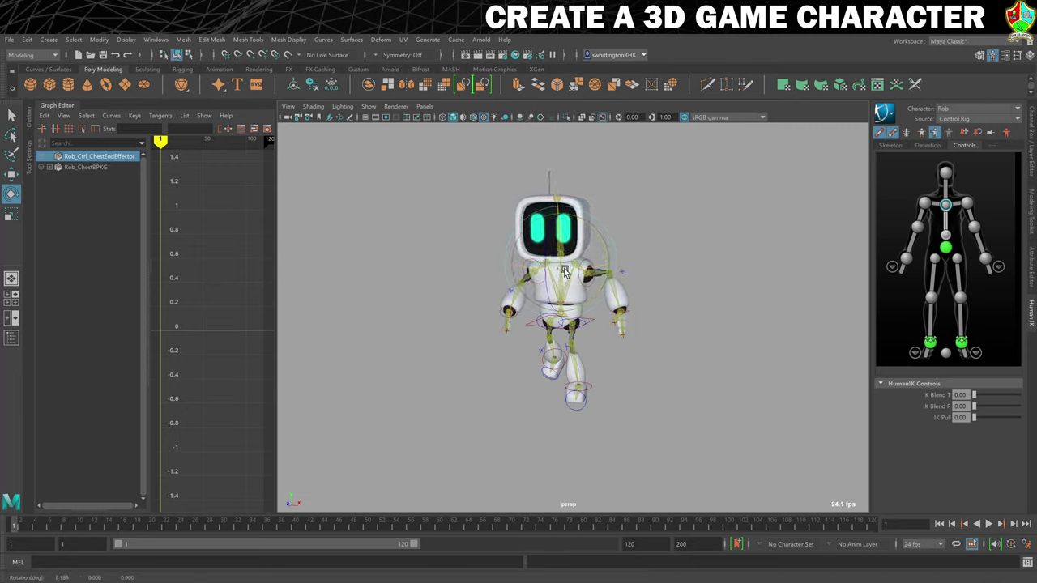
key(ctrl+z)
click(636, 231)
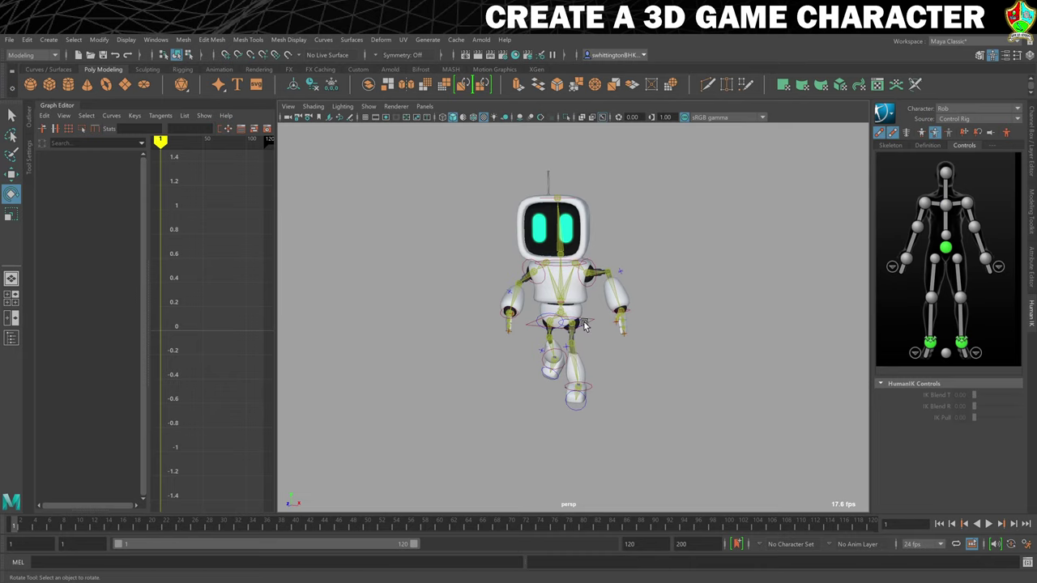
- Try turning the head with a small rotation of the head effector, and undo it
click(575, 216)
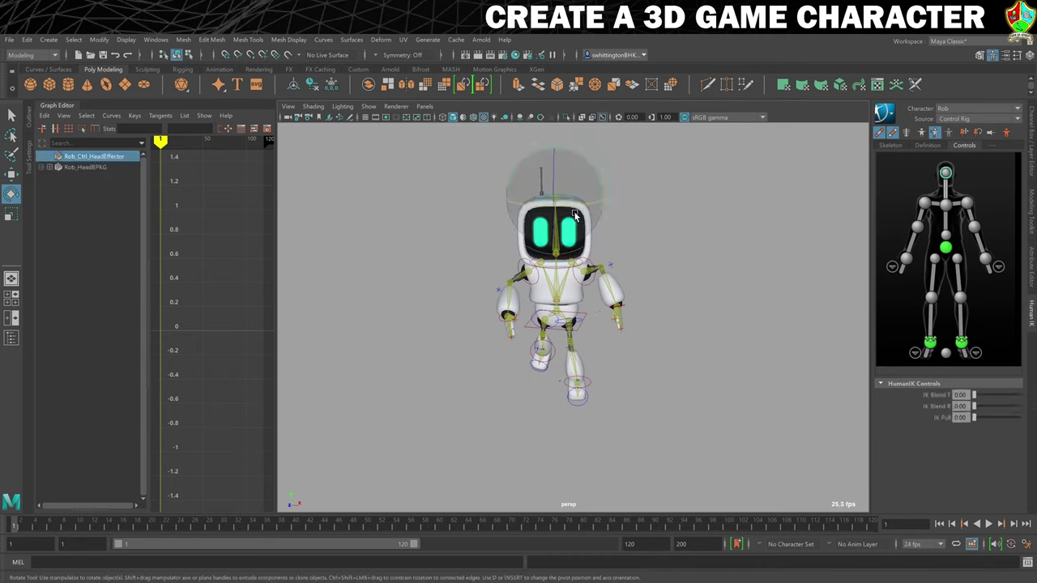
drag(575, 216, 590, 217)
key(ctrl+z)
click(703, 275)
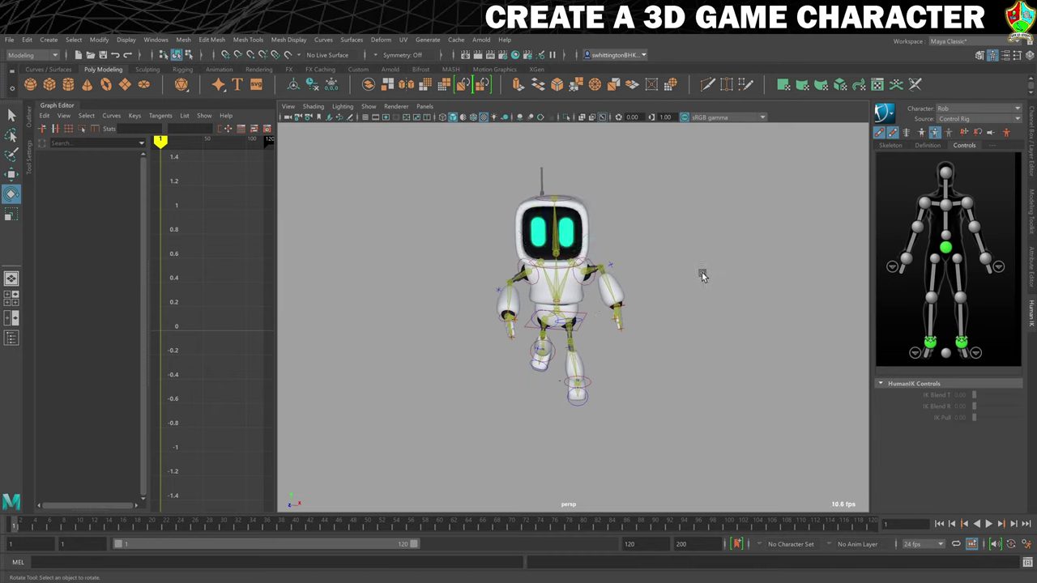
- Lower the left wrist effector to a height of about 61 cm and bring it forward to about 9 cm
alt+drag(702, 276, 660, 286)
click(620, 312)
alt+drag(619, 312, 657, 329)
key(w)
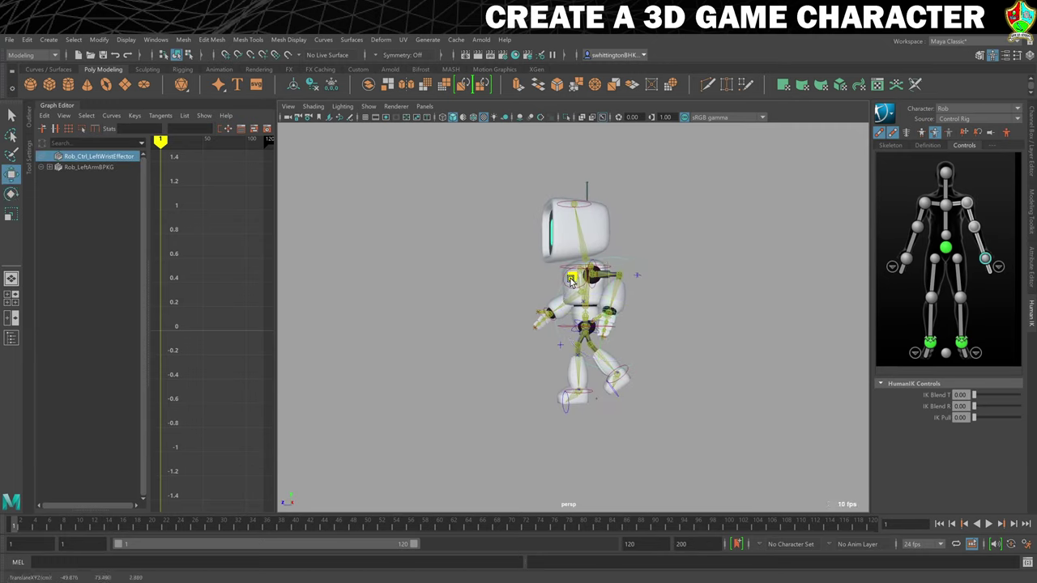
drag(571, 280, 557, 291)
alt+drag(672, 341, 639, 415)
click(632, 413)
- Move the left wrist effector sideways to about 43 cm, closer to the hip
click(613, 328)
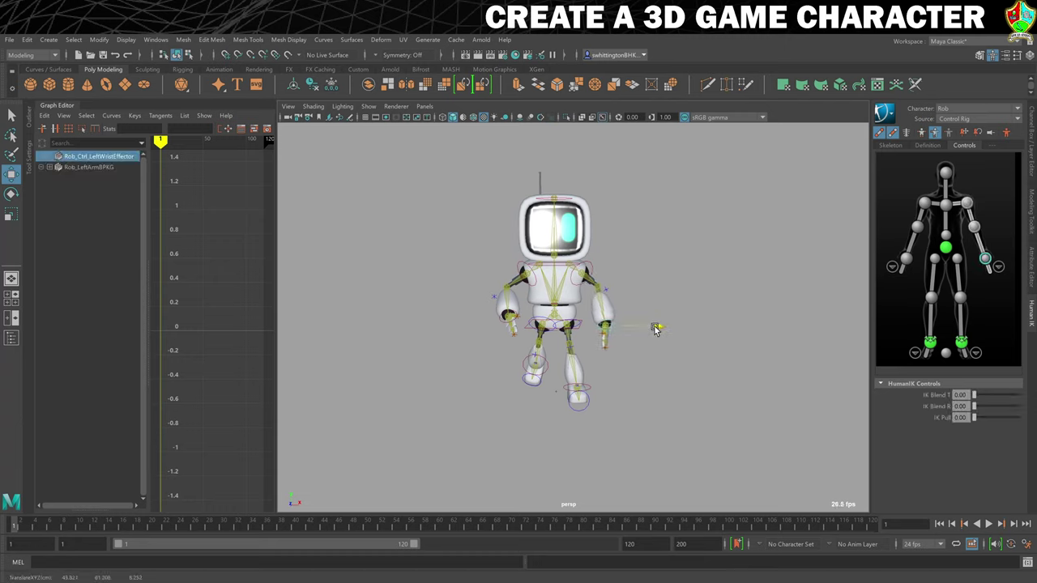
drag(657, 329, 535, 386)
click(653, 332)
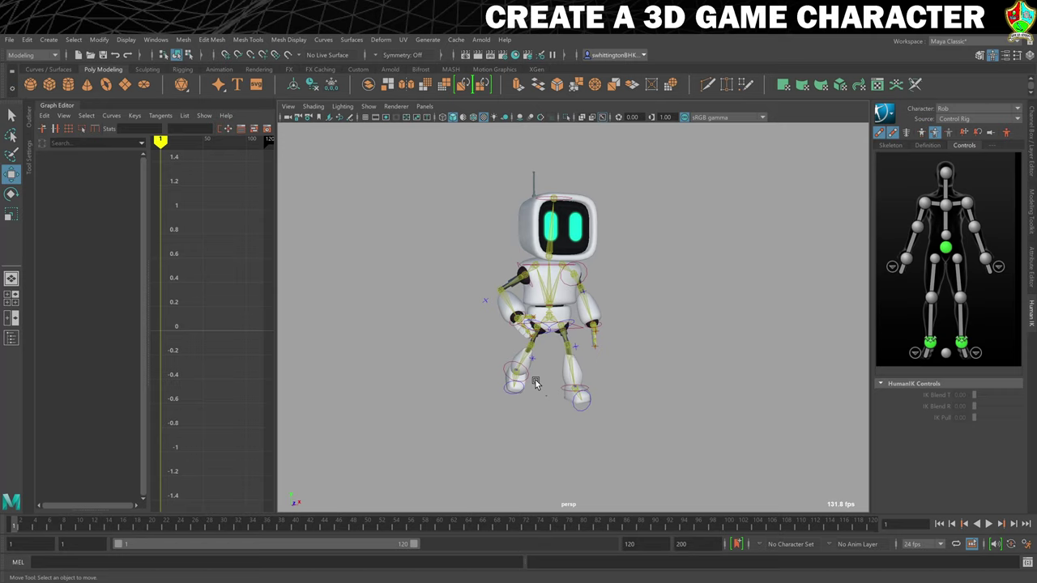
- Rotate the left and right hand middle effectors to curl the fingers of both hands inward
scroll(625, 351, up, 5)
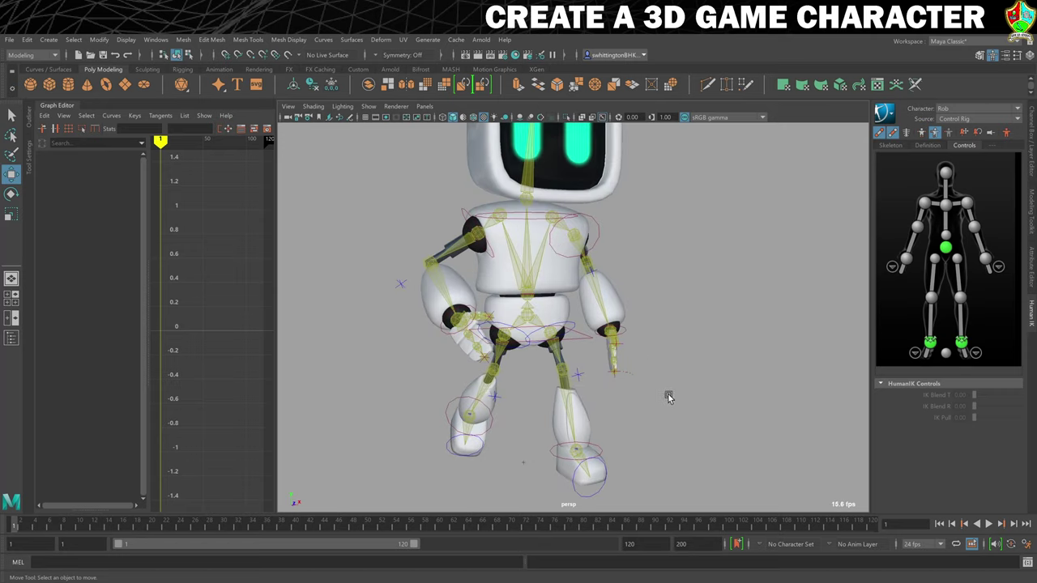
alt+drag(669, 397, 637, 389)
click(625, 378)
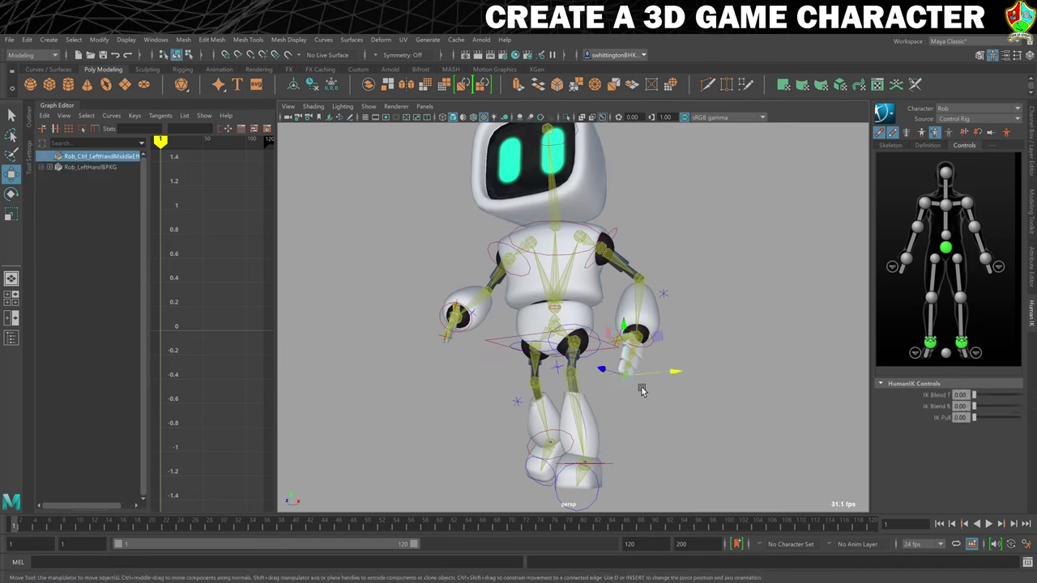
key(e)
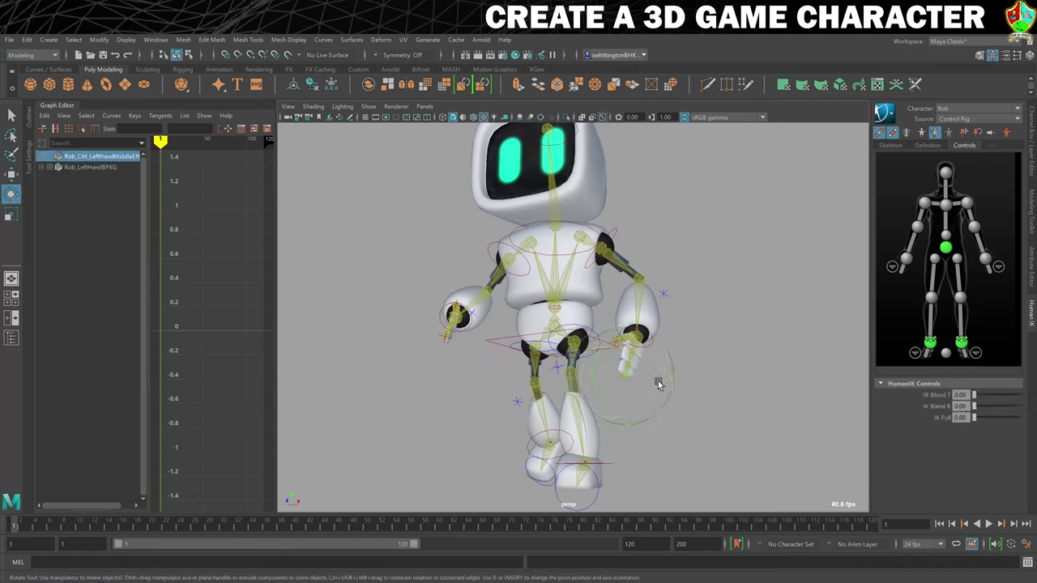
drag(658, 382, 619, 394)
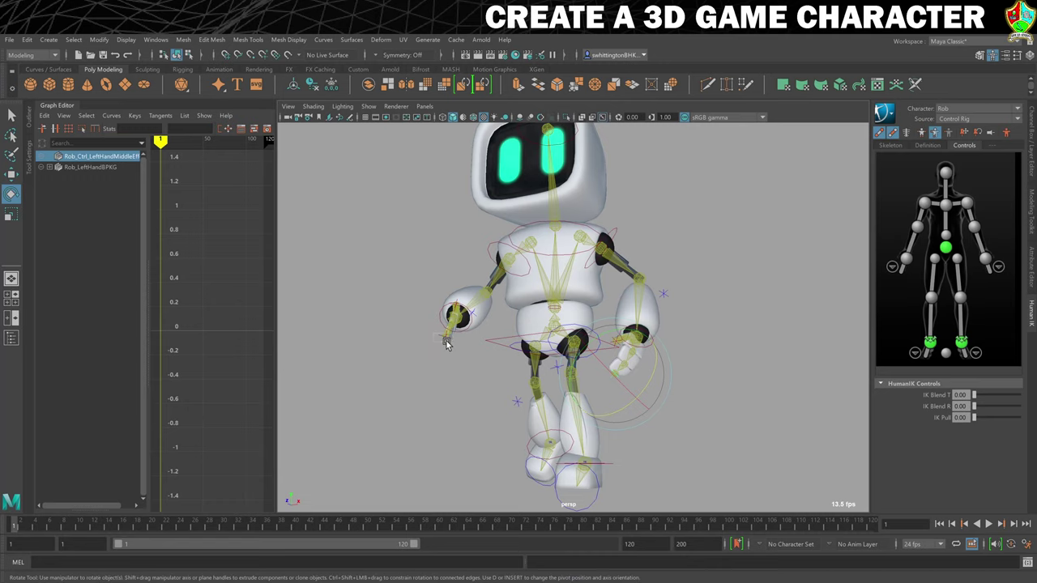
click(447, 340)
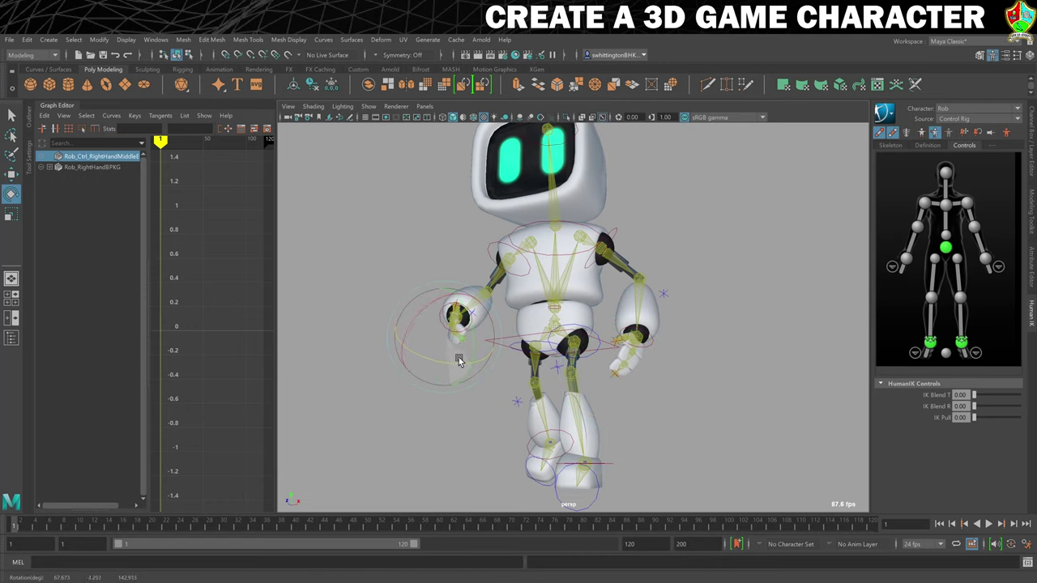
- Rotate the left hand thumb effector so the thumb curls in toward the fingers
scroll(648, 356, up, 6)
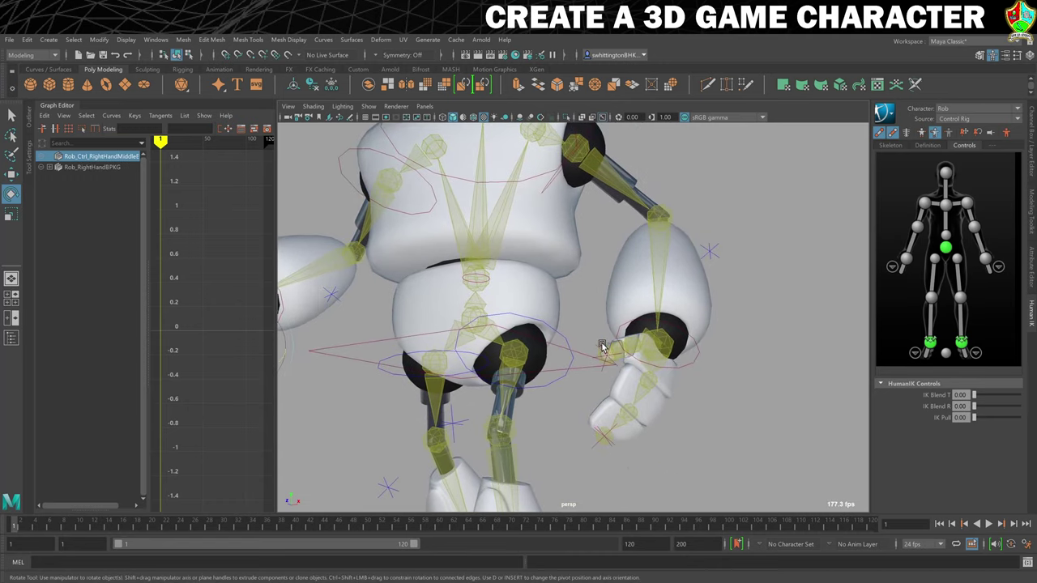
click(612, 361)
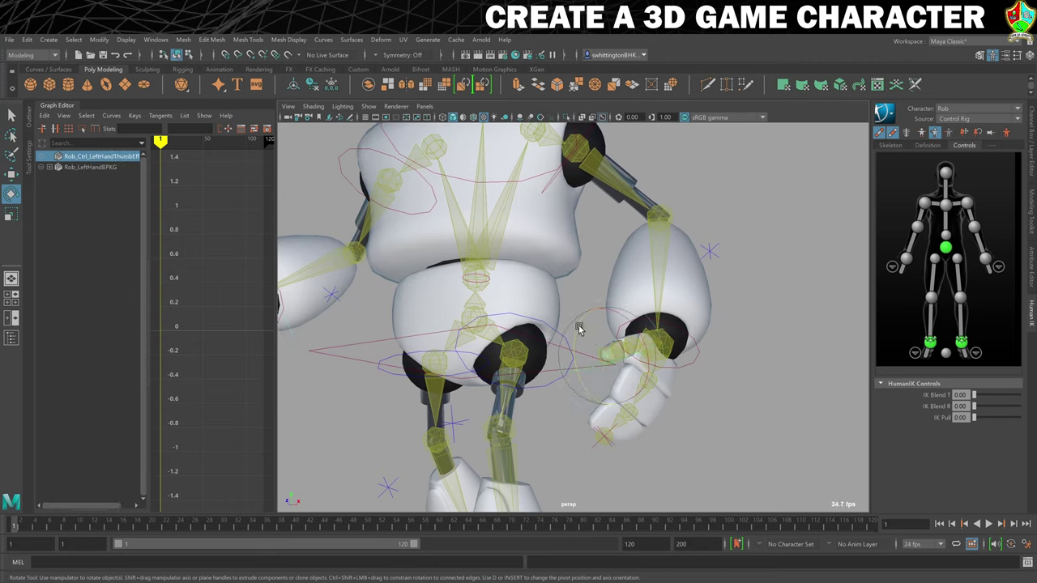
drag(580, 349, 697, 398)
drag(668, 344, 813, 397)
click(813, 397)
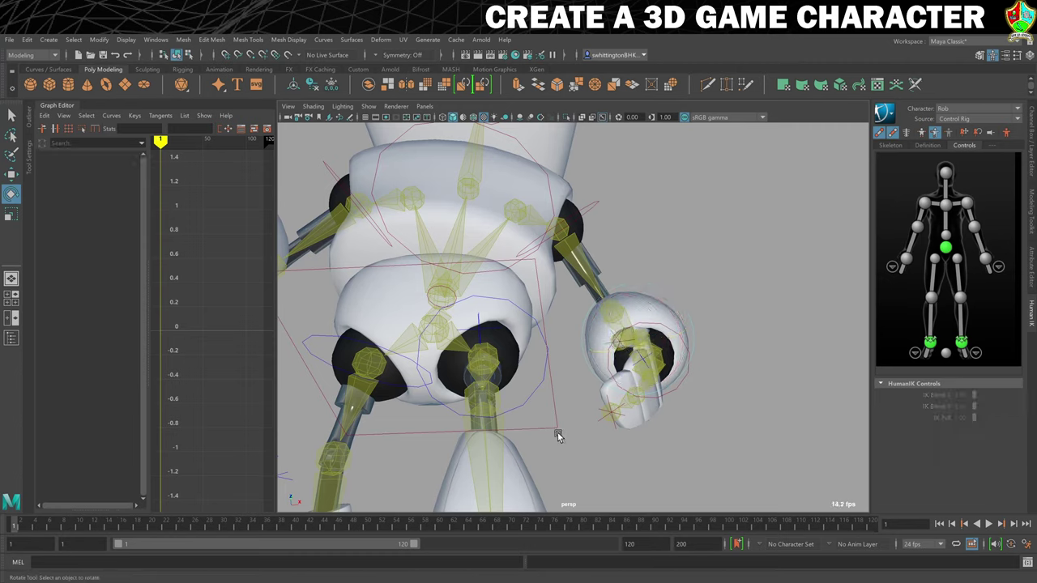
- Rotate the right hand thumb effector so the thumb curls in toward the fingers
alt+drag(559, 431, 485, 329)
scroll(542, 323, up, 3)
click(500, 310)
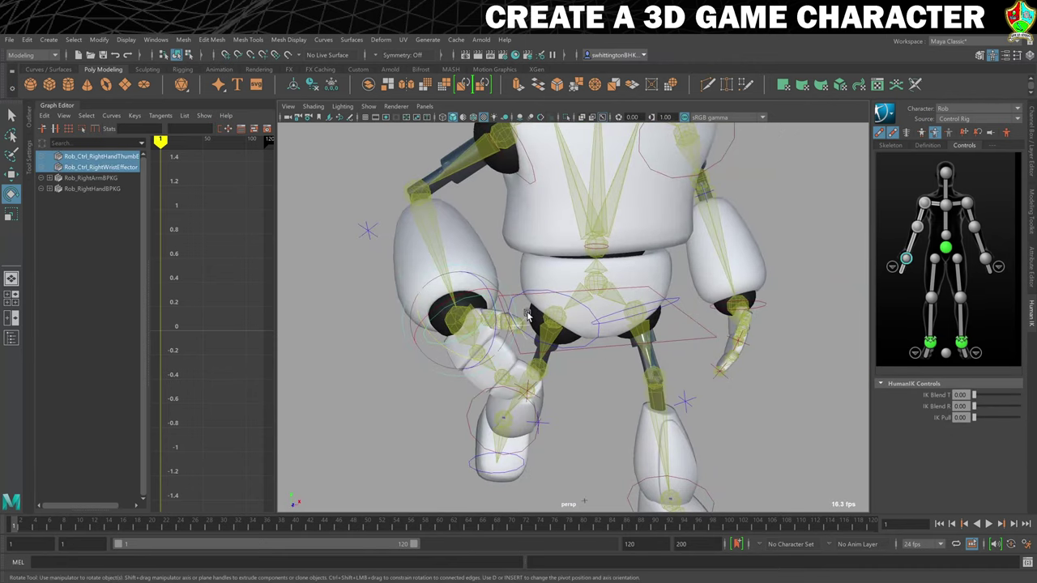
click(523, 316)
drag(549, 325, 515, 362)
click(773, 384)
- Frame the whole character and set the end of the playback range to frame 51
scroll(743, 382, down, 5)
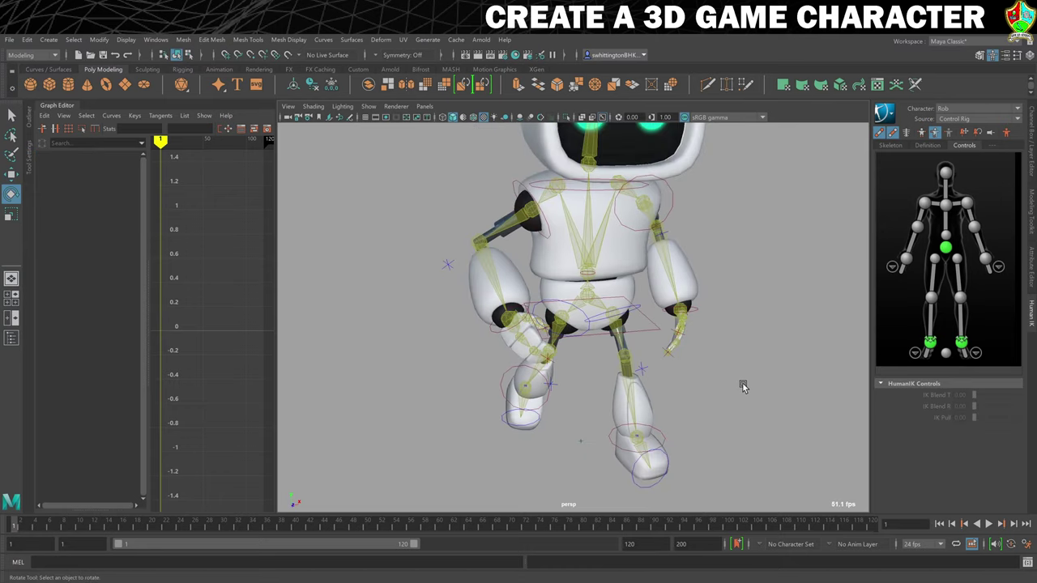
alt+drag(739, 380, 743, 368)
alt+middle_drag(743, 367, 715, 421)
alt+drag(714, 421, 662, 399)
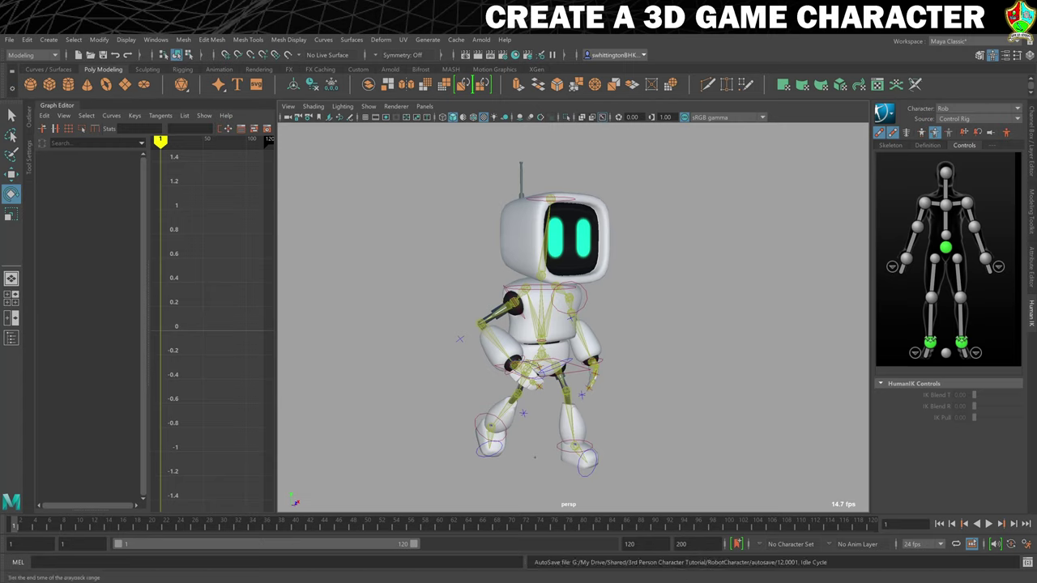
text(51)
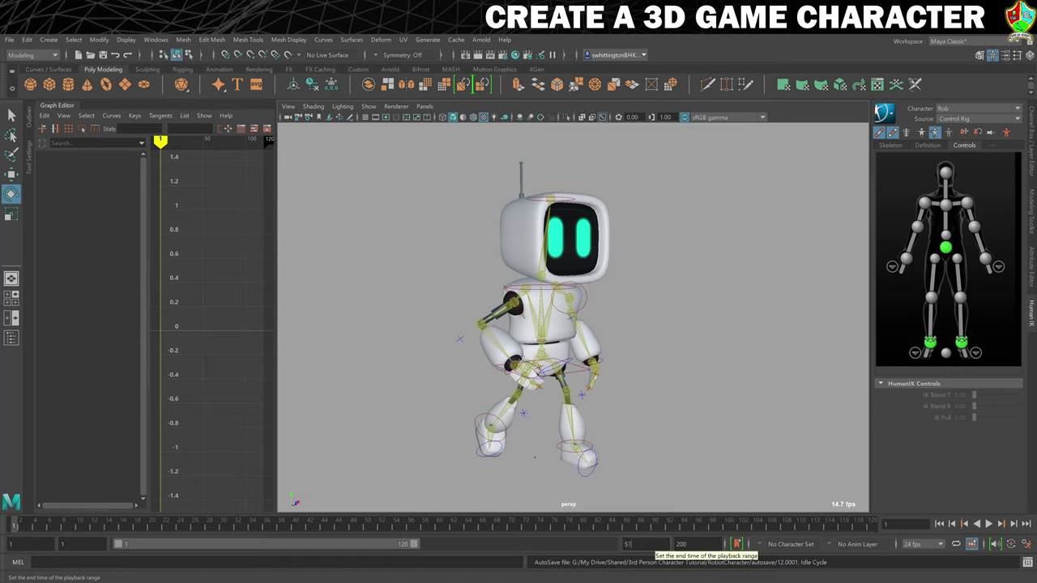
key(Return)
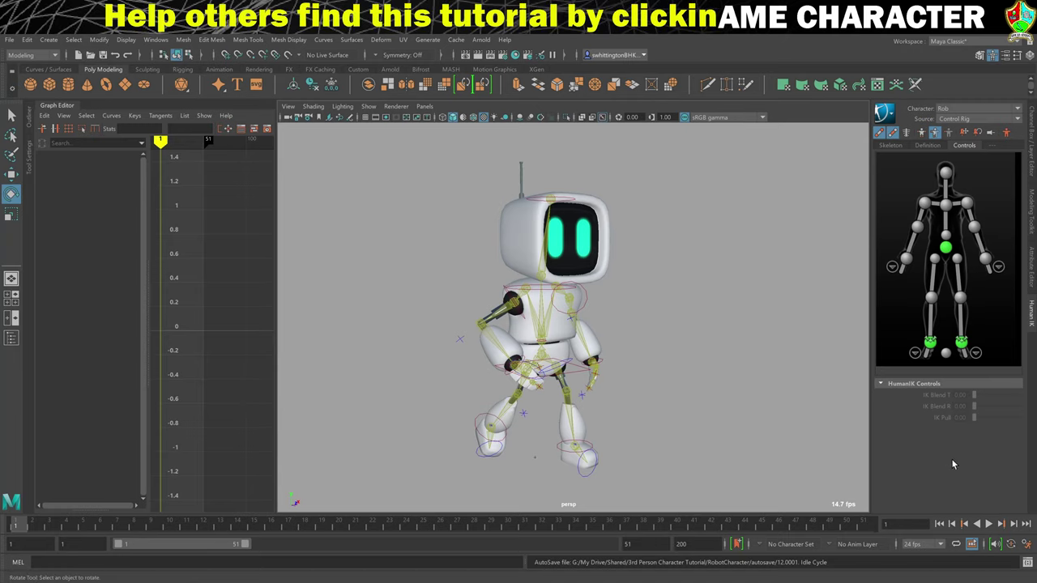
- Set keys on the hips effector in its starting pose at frames 1 and 51
click(587, 383)
key(w)
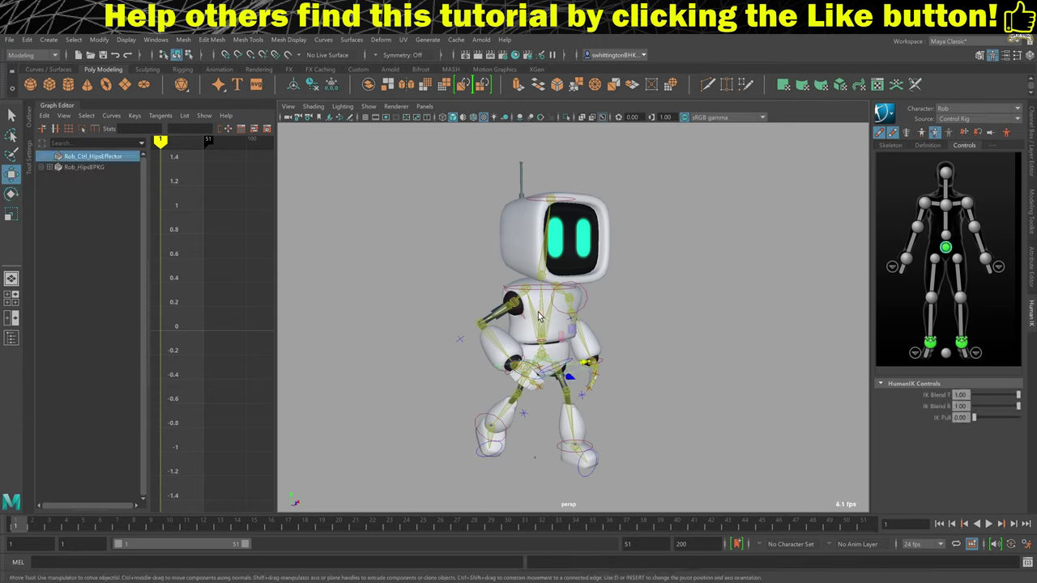
mouse_move(539, 316)
mouse_down()
mouse_move(546, 304)
mouse_move(542, 323)
mouse_up()
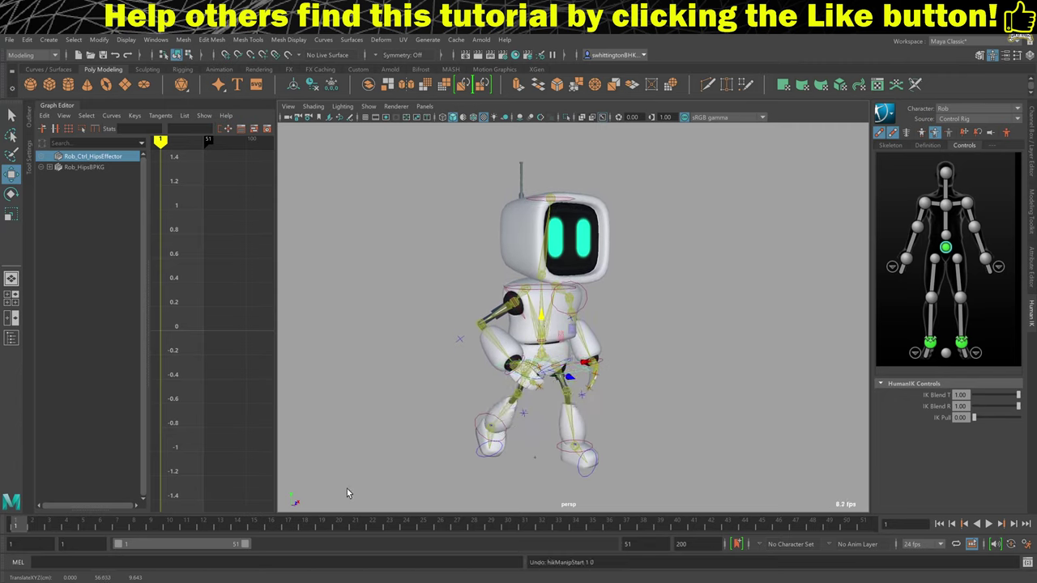
key(alt+v)
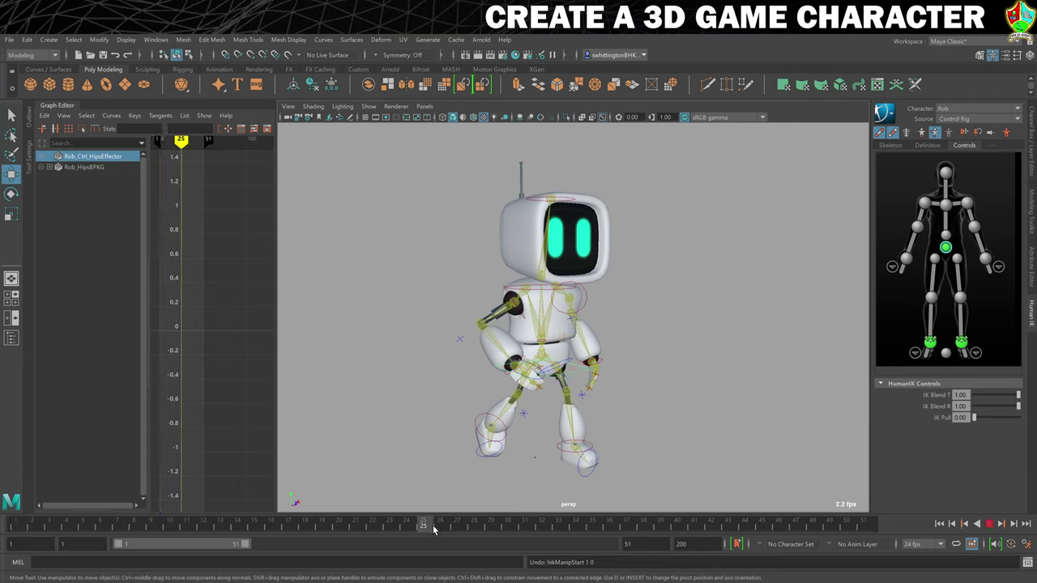
click(20, 525)
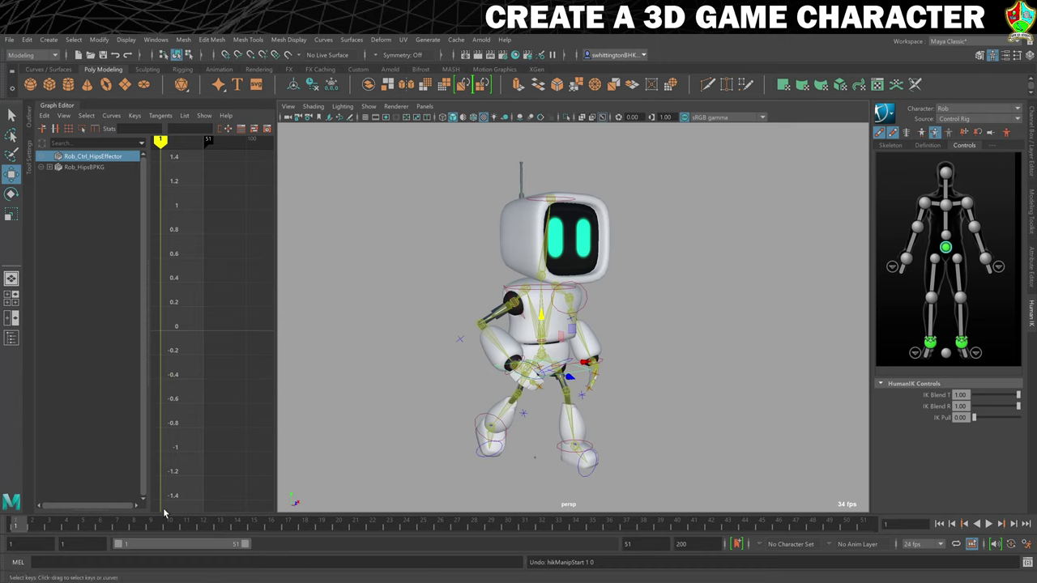
key(s)
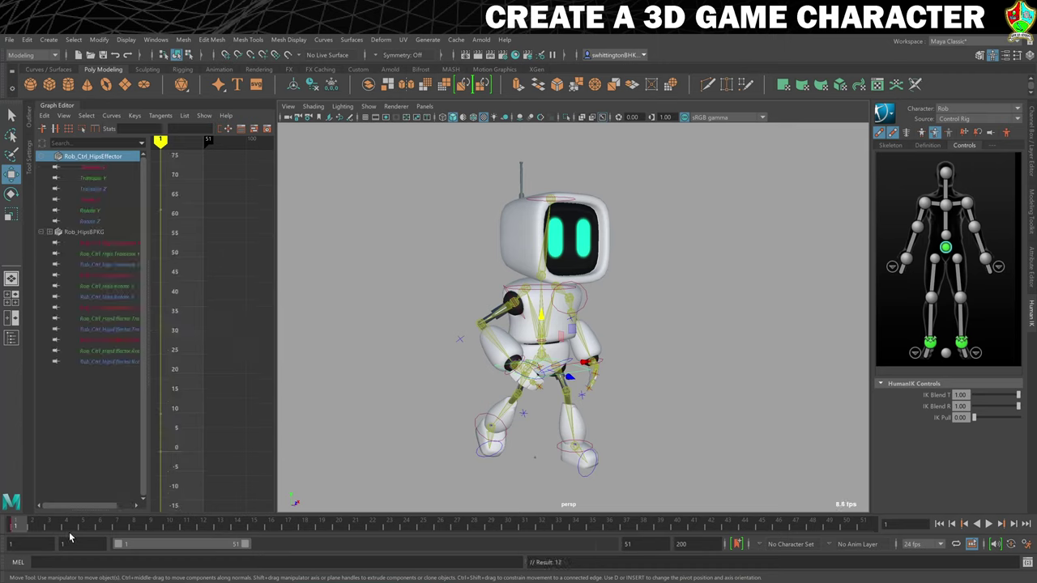
click(863, 527)
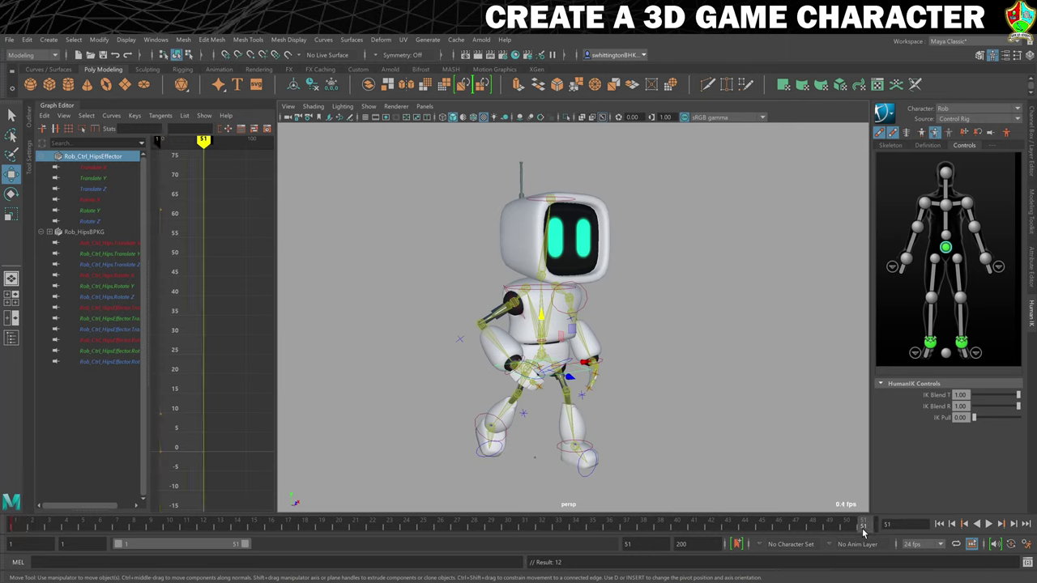
shift+drag(863, 528, 12, 533)
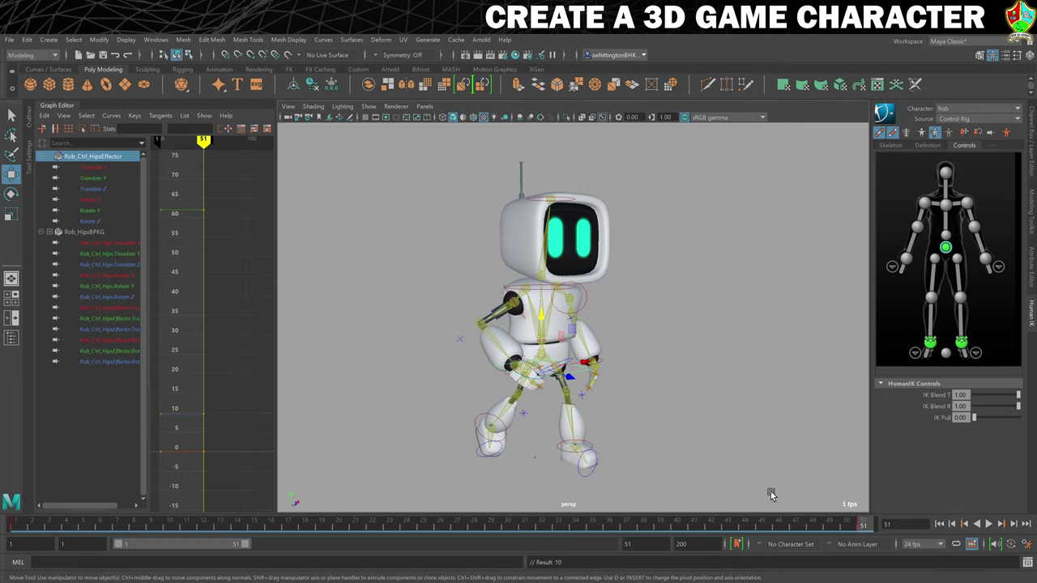
- At frame 26, lower the hips effector to a height of about 59.2 cm, key it and play back the motion
click(443, 528)
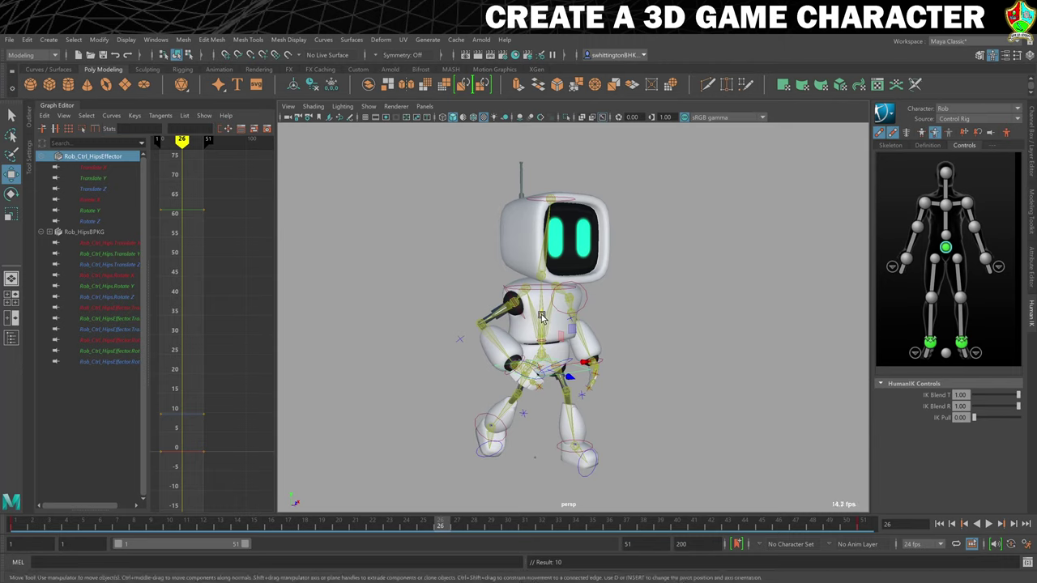
drag(543, 318, 551, 322)
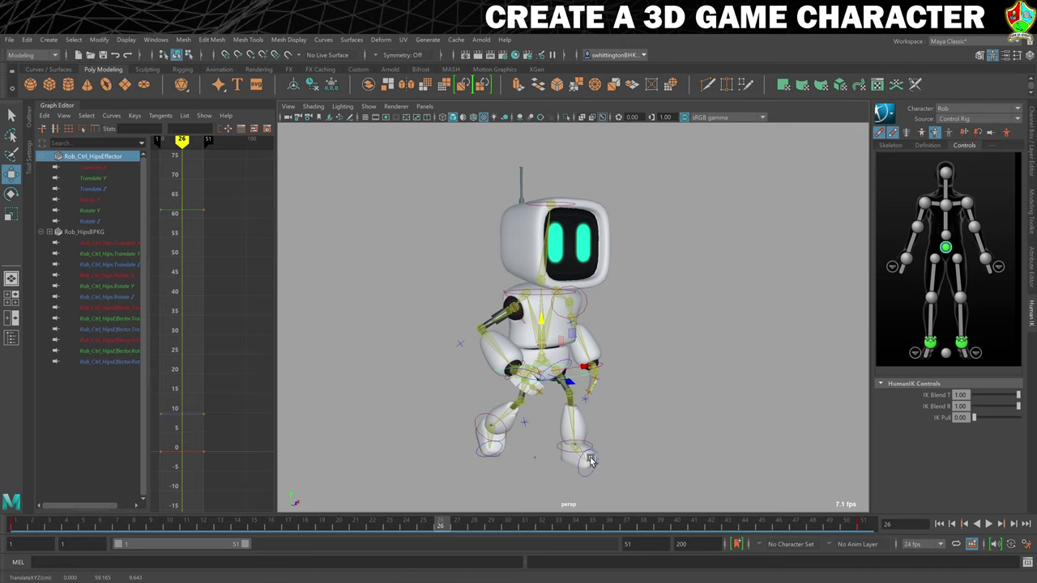
key(s)
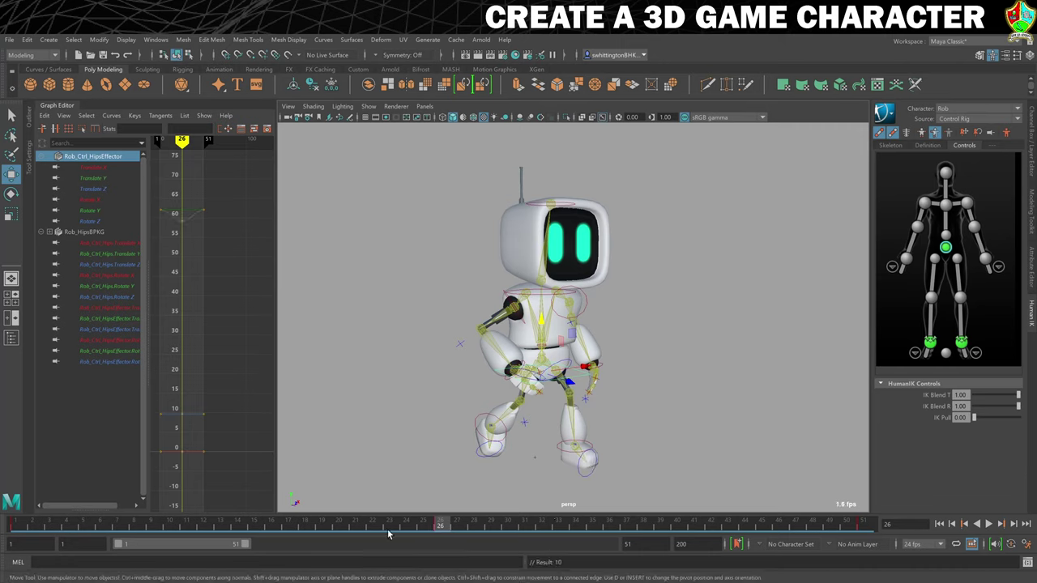
click(990, 527)
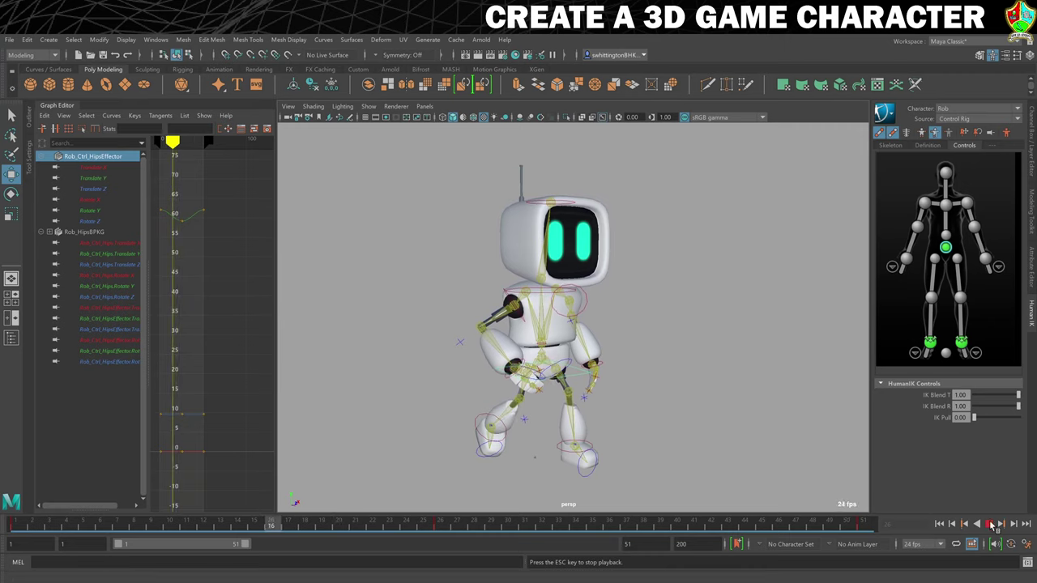
key(Escape)
- Widen the Graph Editor and select all of the hips effector's animation channels in it
click(573, 374)
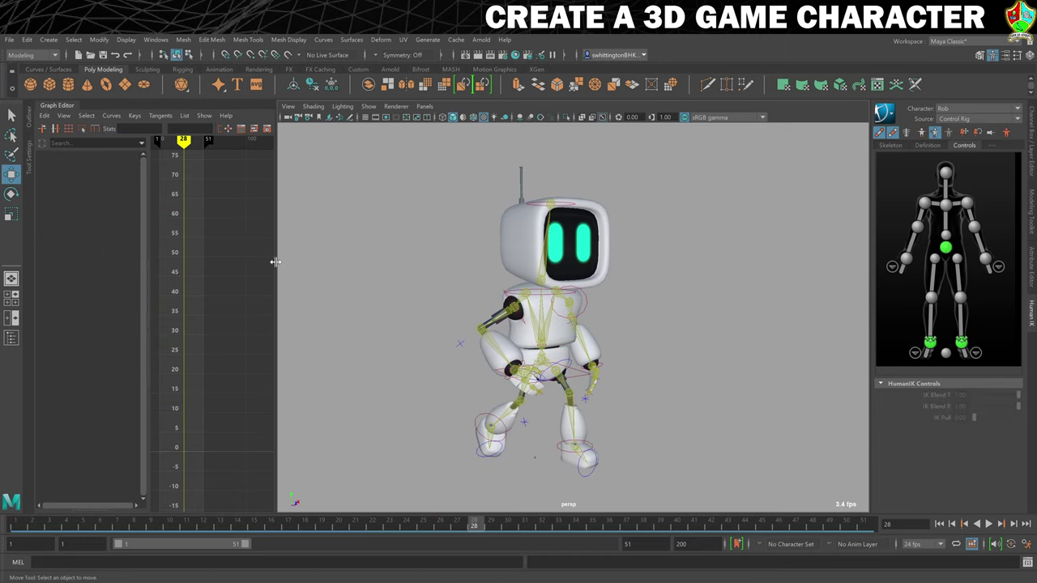
drag(277, 261, 462, 260)
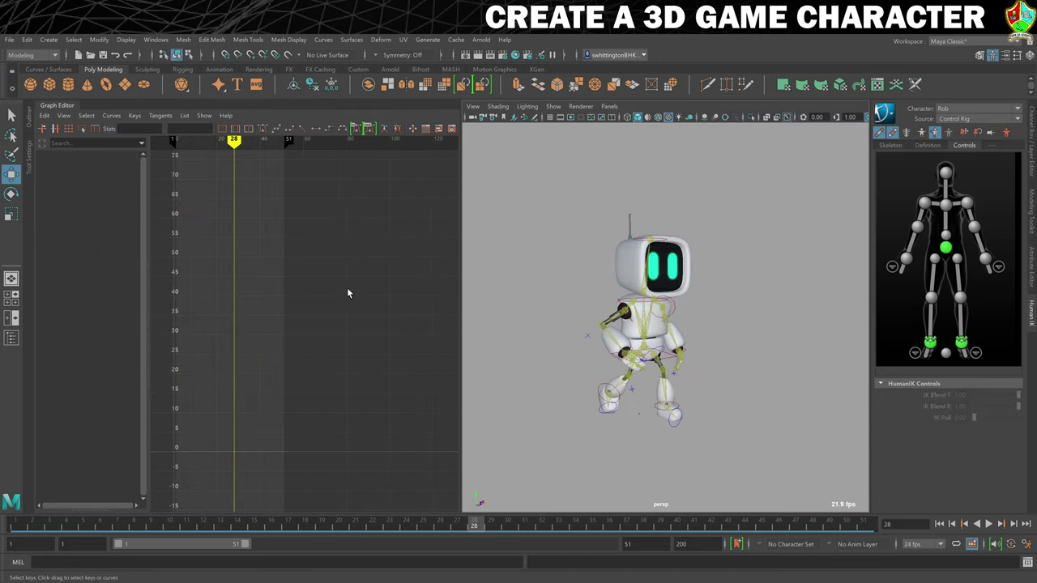
click(671, 367)
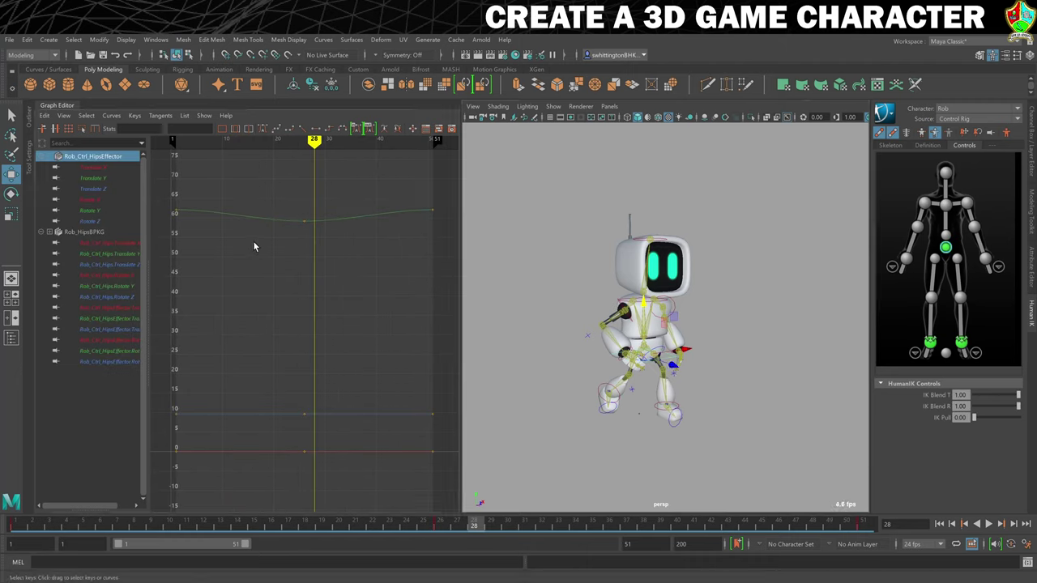
drag(90, 166, 96, 365)
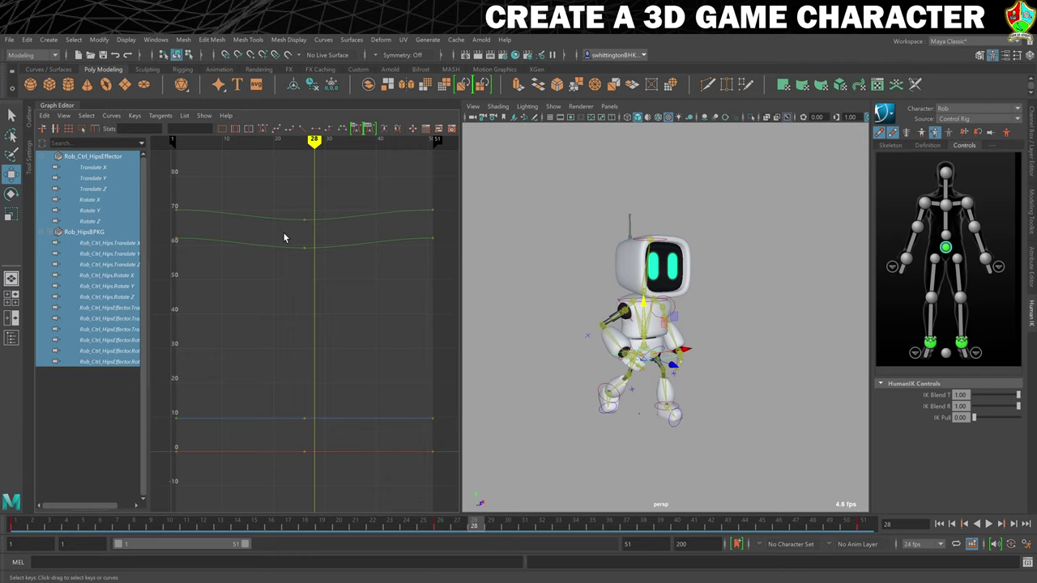
- Turn on the Infinity display for the hips curves in the Graph Editor
scroll(368, 247, down, 4)
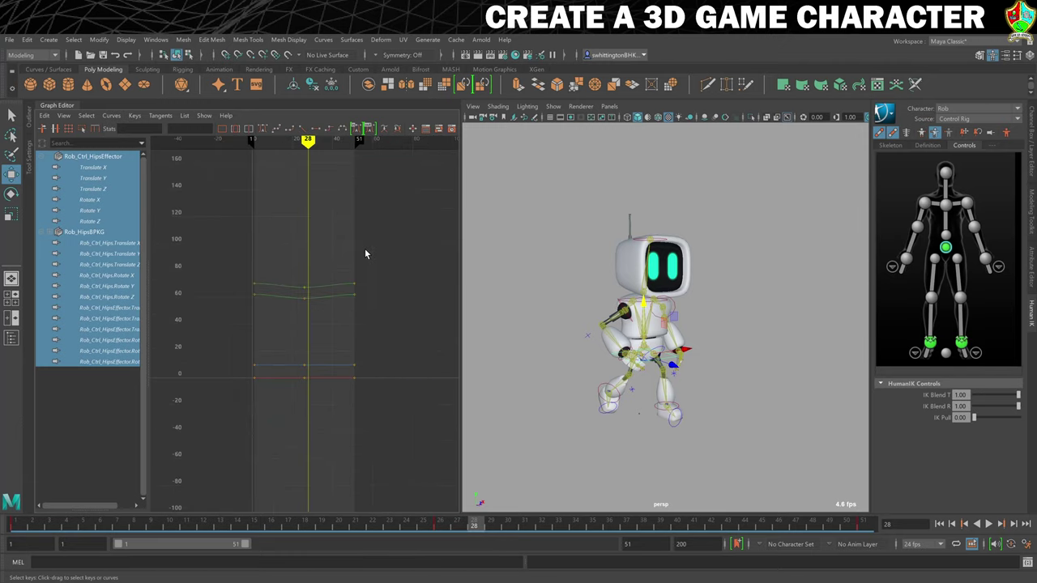
click(64, 116)
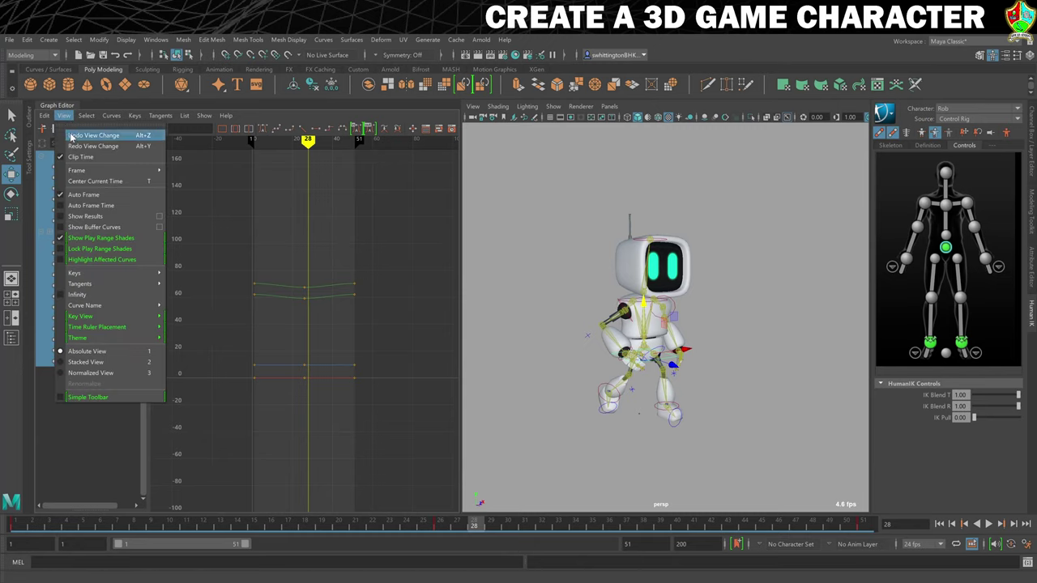
click(86, 296)
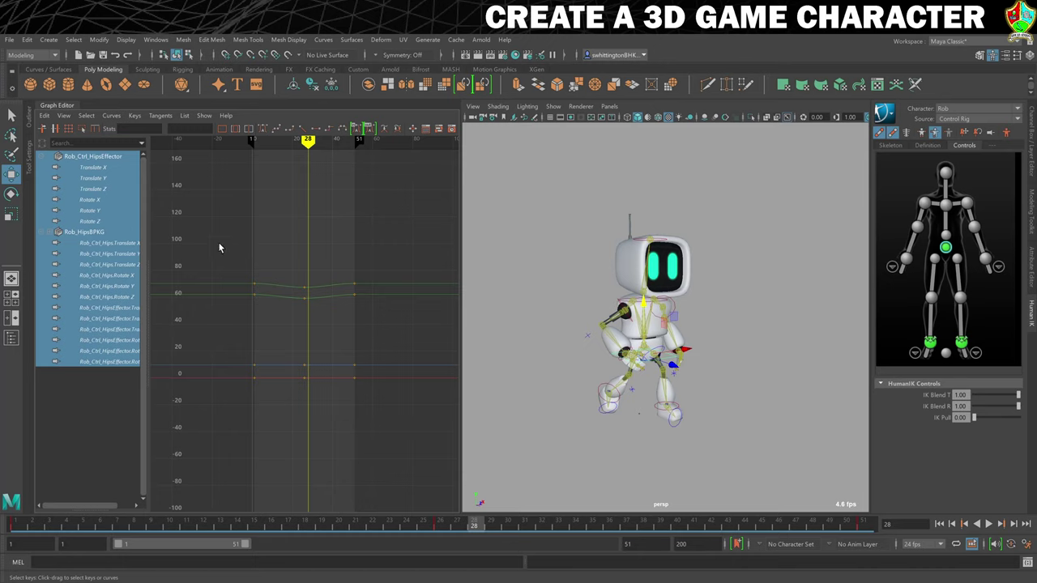
- Select all keys on the hips curves and set both their pre infinity and post infinity to Cycle
drag(182, 212, 389, 441)
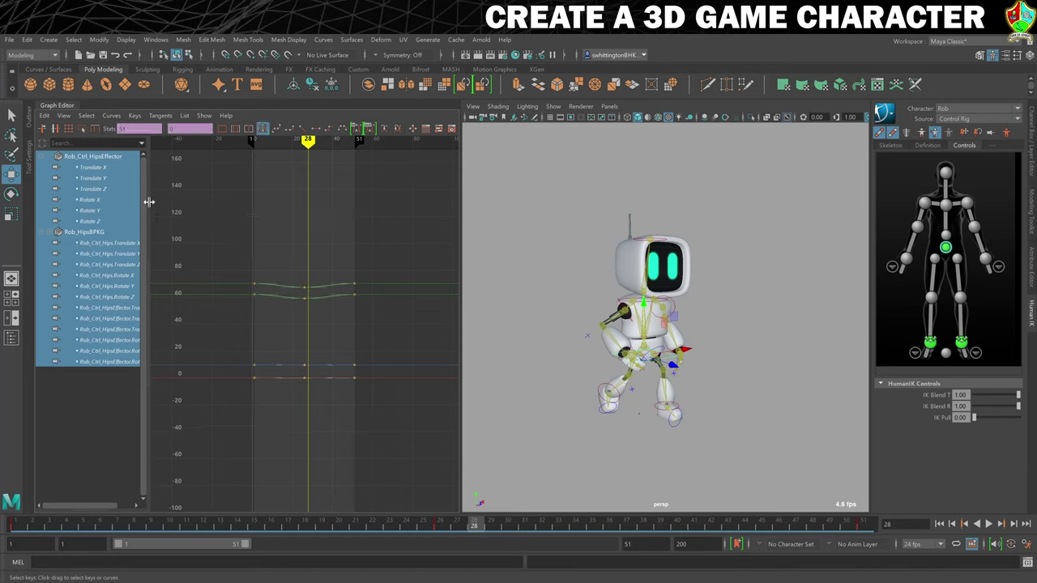
click(111, 116)
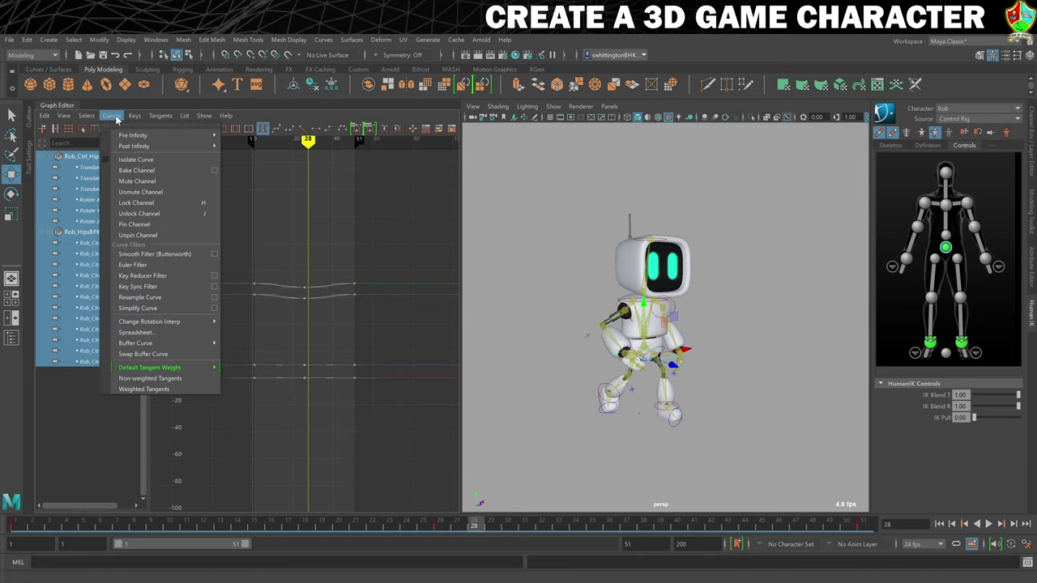
mouse_move(133, 135)
click(243, 138)
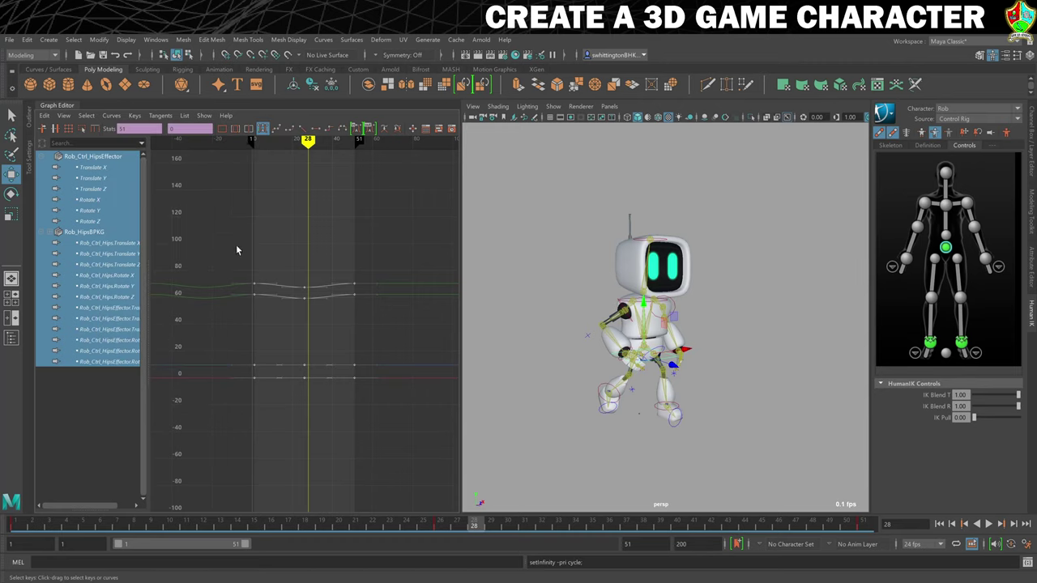
scroll(193, 293, down, 5)
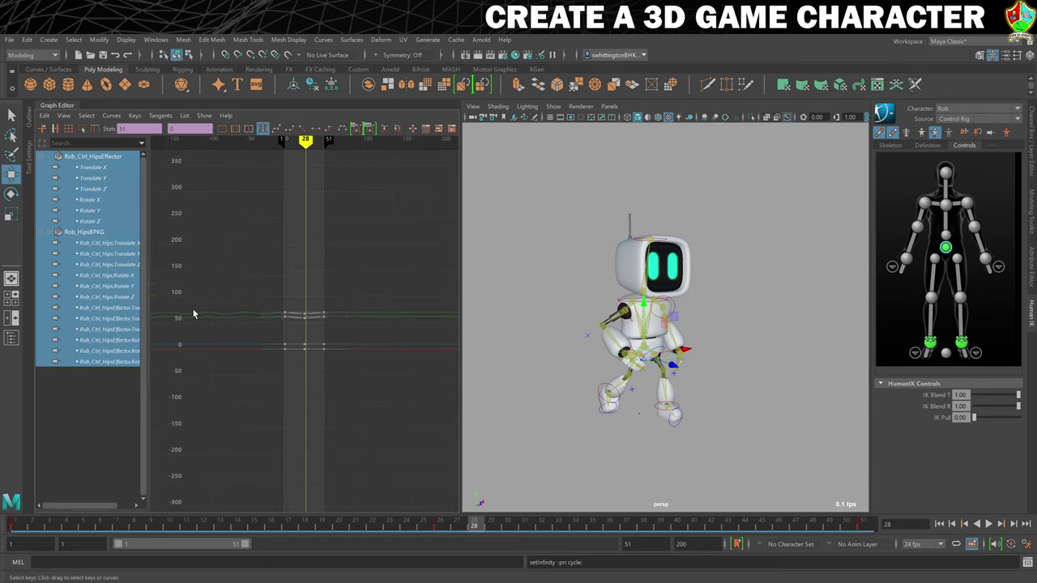
key(f)
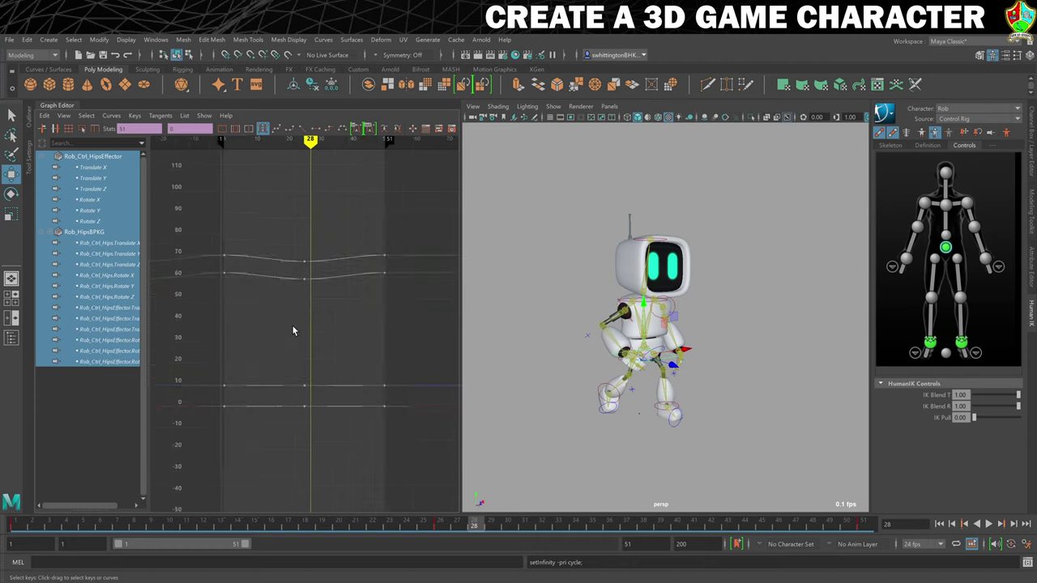
click(111, 115)
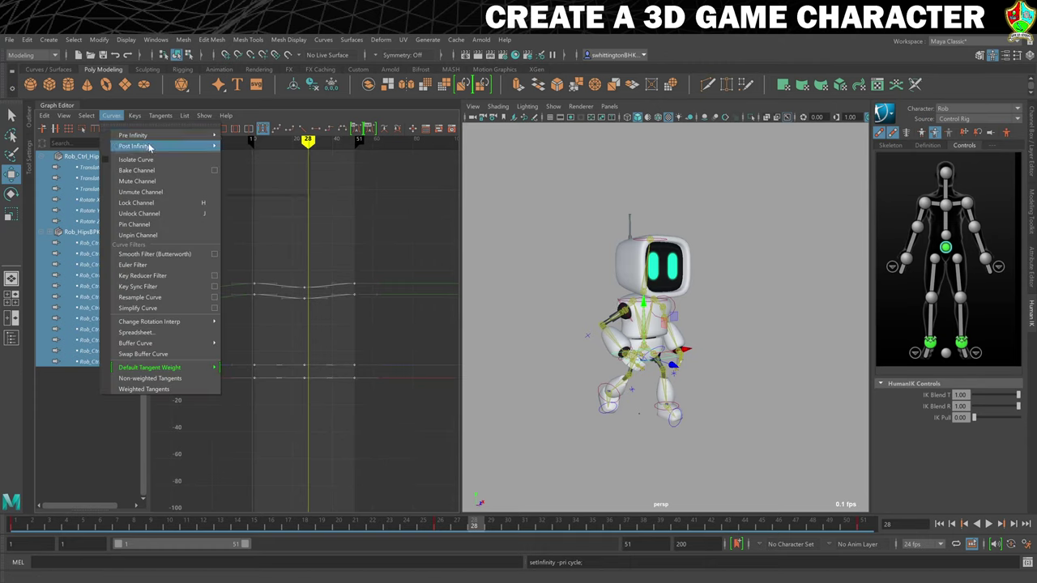
mouse_move(130, 147)
click(251, 157)
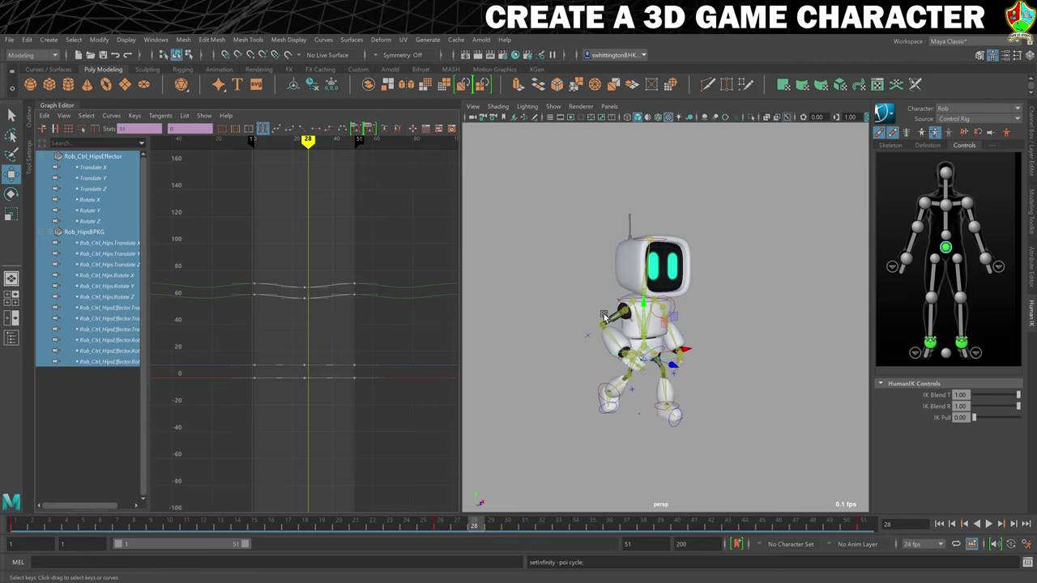
- Set keys on the chest end effector in its starting pose at frames 1 and 51
scroll(604, 316, up, 3)
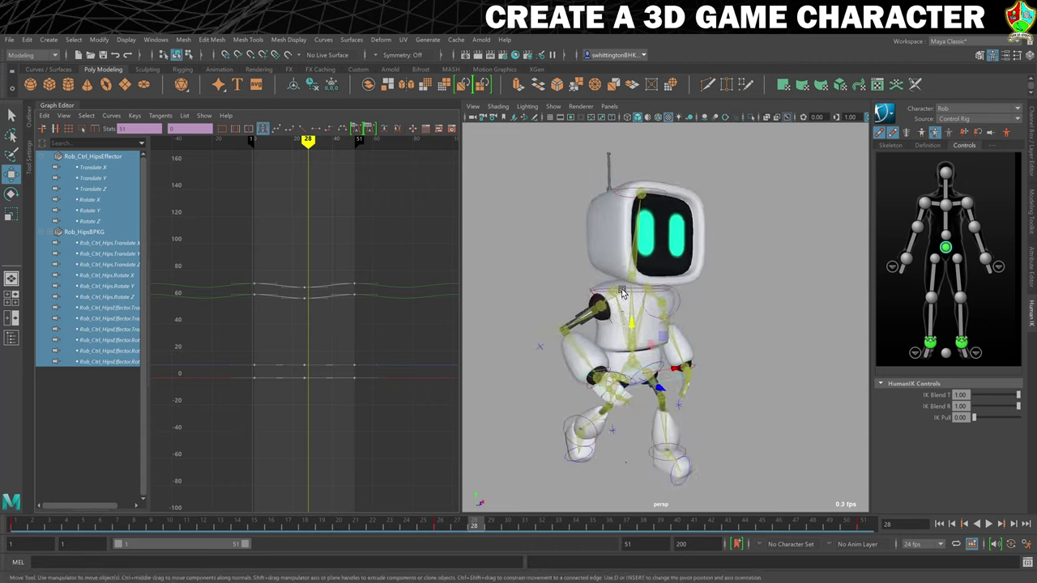
click(626, 300)
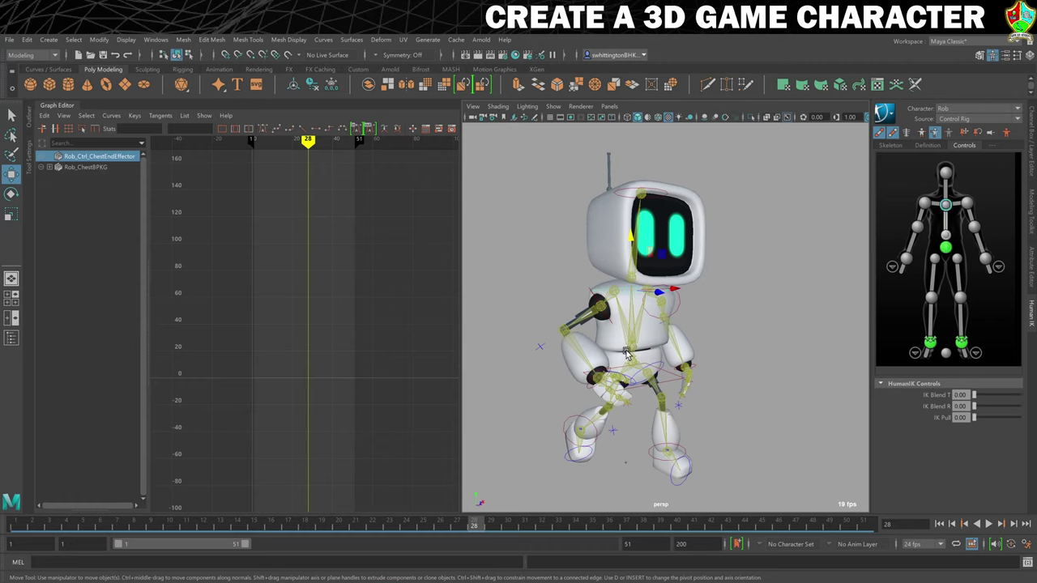
alt+drag(624, 352, 528, 465)
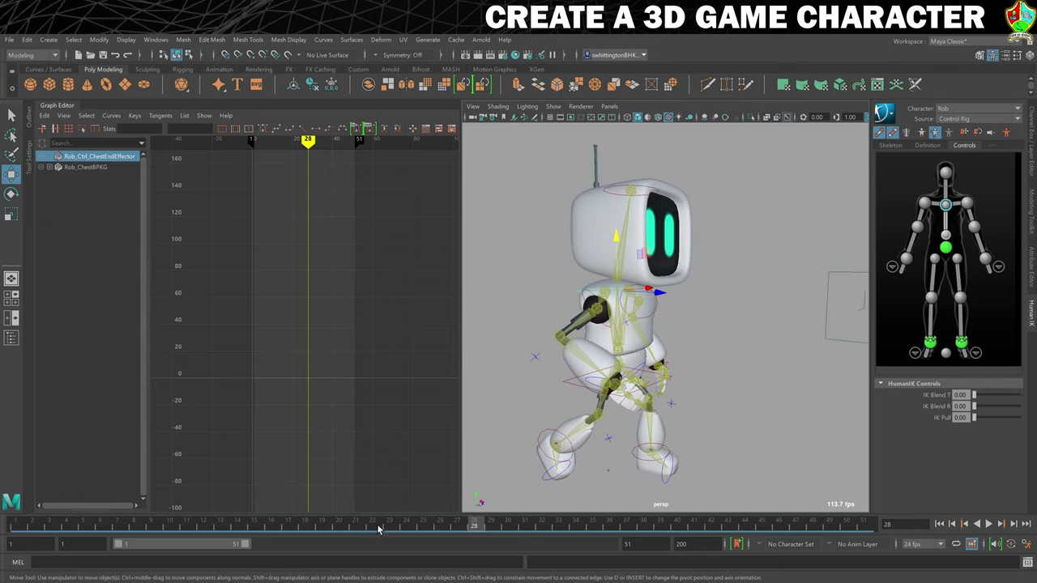
drag(384, 527, 12, 525)
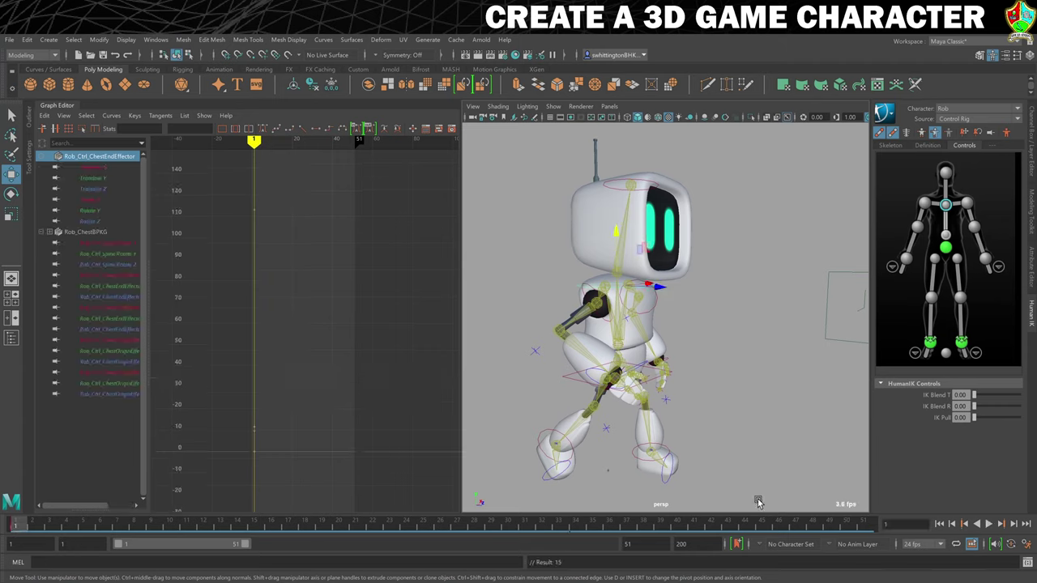
click(863, 528)
key(s)
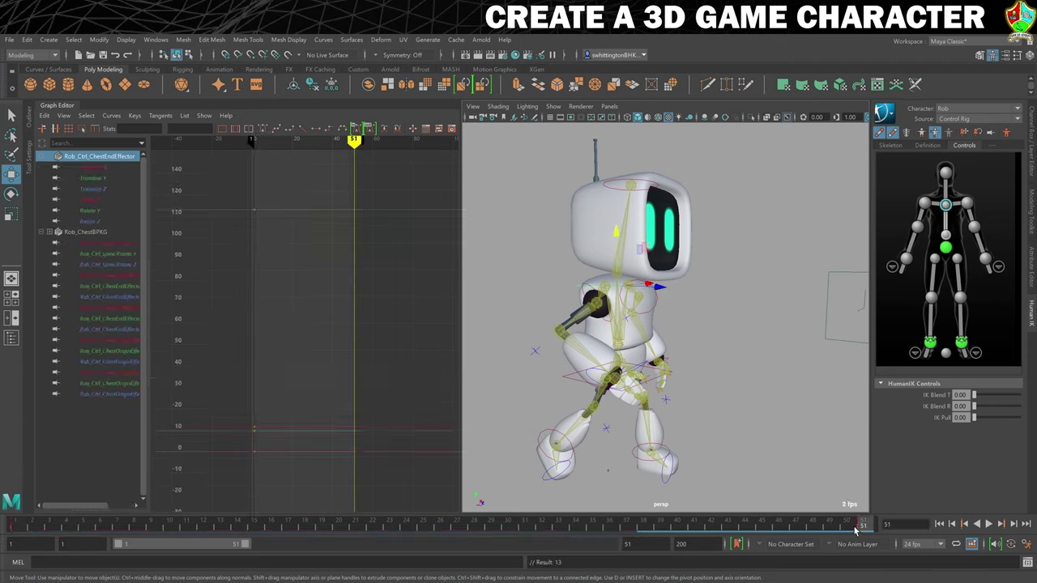
- Tilt the chest end effector forward to about 11.6, -0.7, 3.5 degrees at frame 26, key it and play back the motion
click(442, 527)
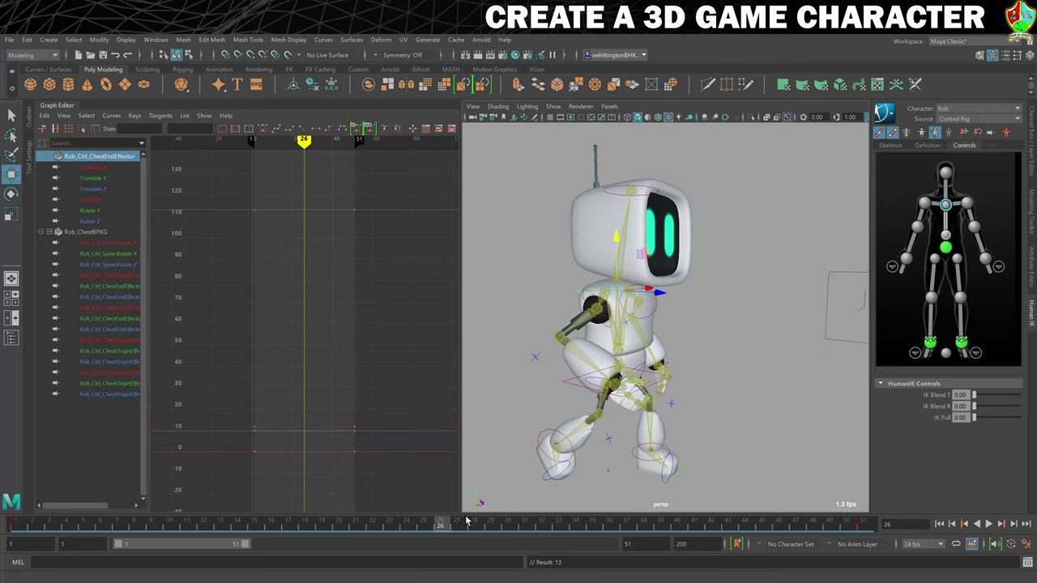
key(e)
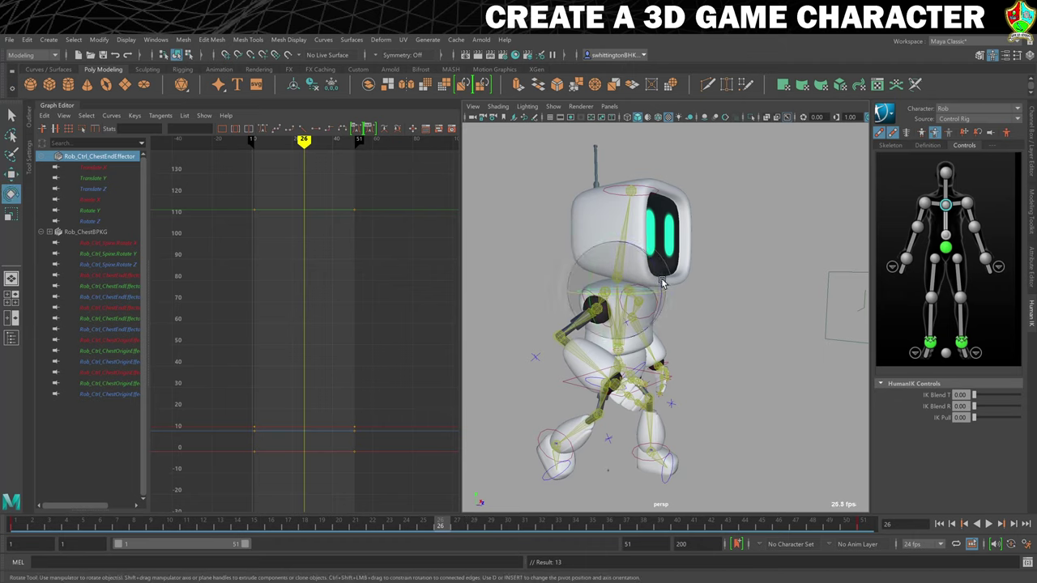
drag(662, 282, 713, 308)
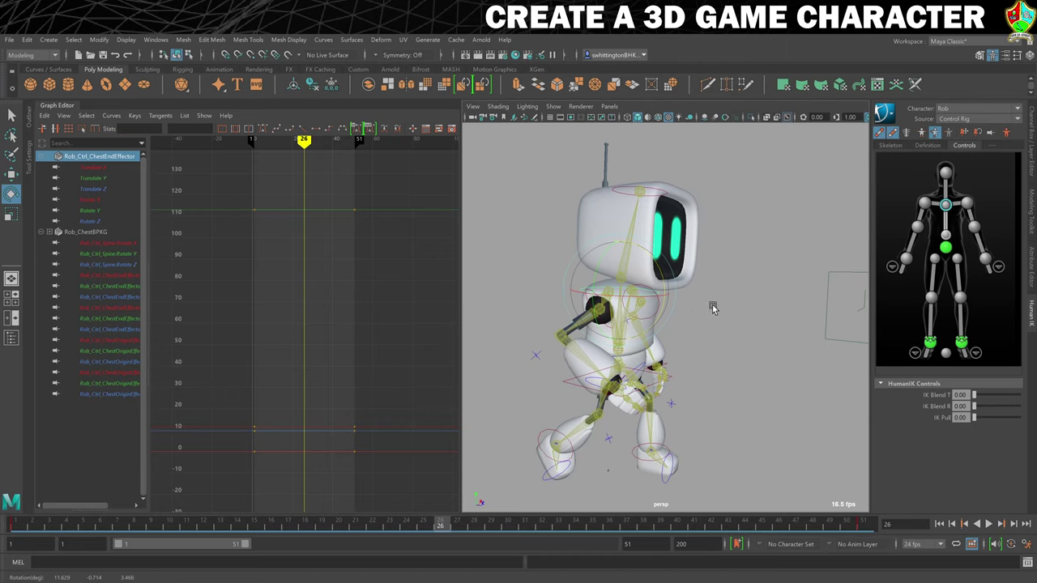
key(s)
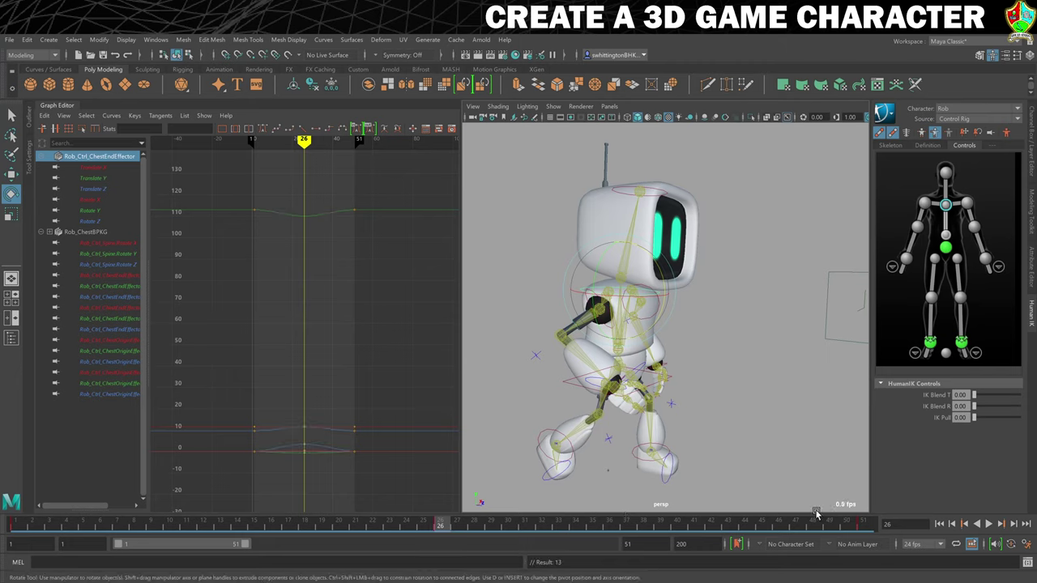
click(988, 525)
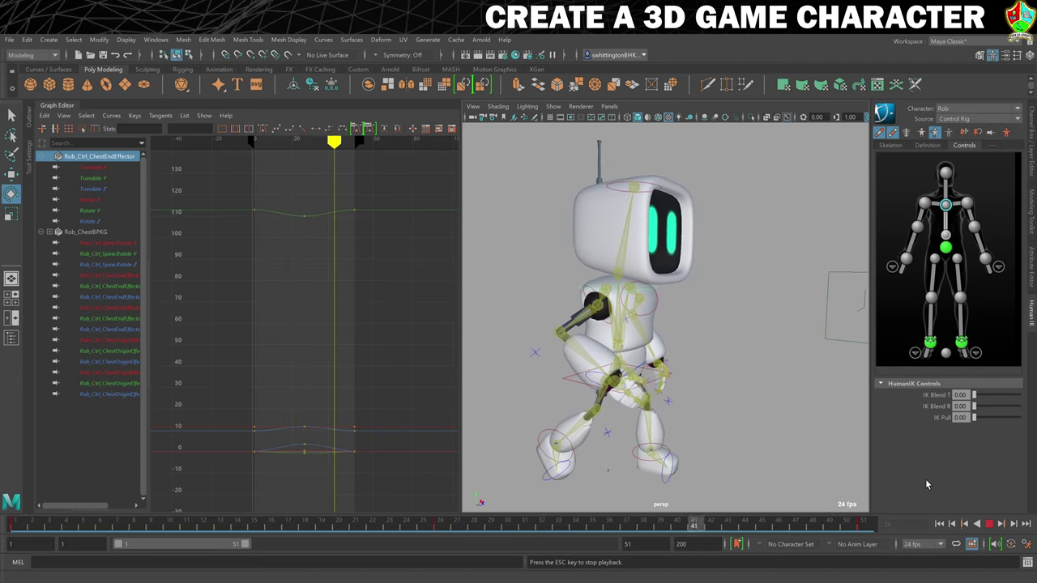
click(988, 524)
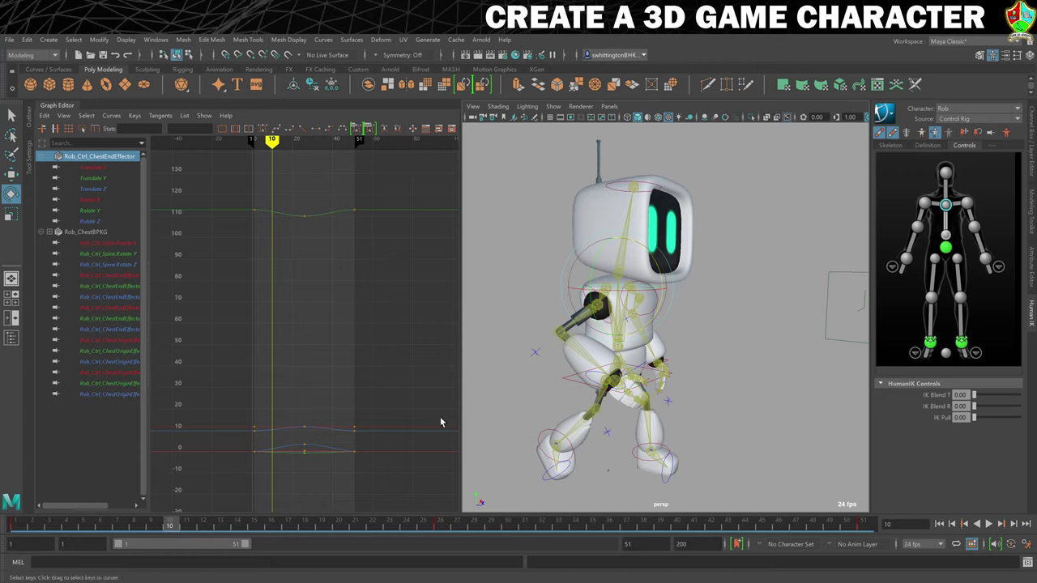
- Select all chest end effector channels and their keys in the Graph Editor and set both pre infinity and post infinity to Cycle
click(18, 523)
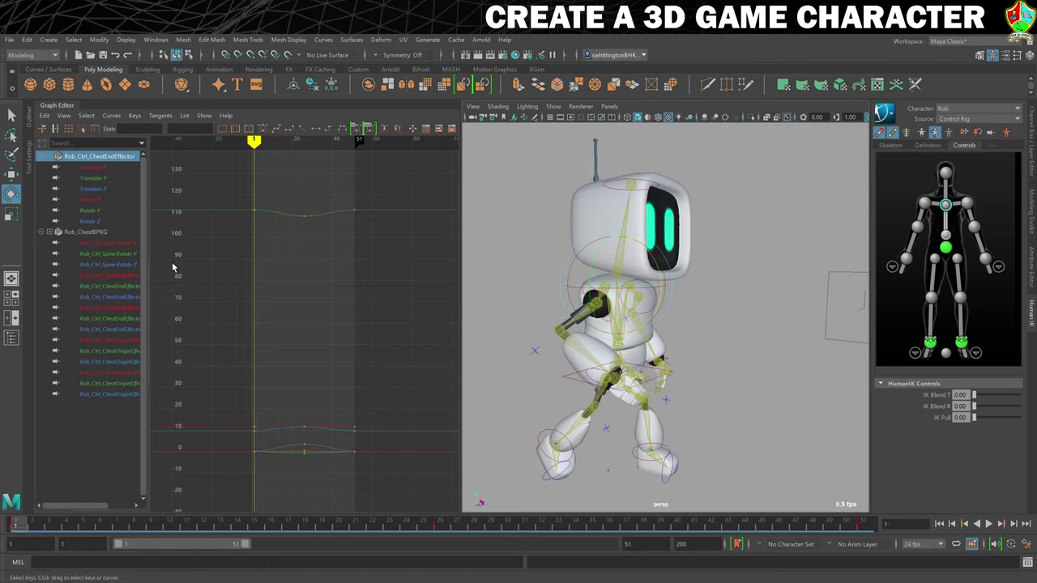
drag(88, 157, 102, 395)
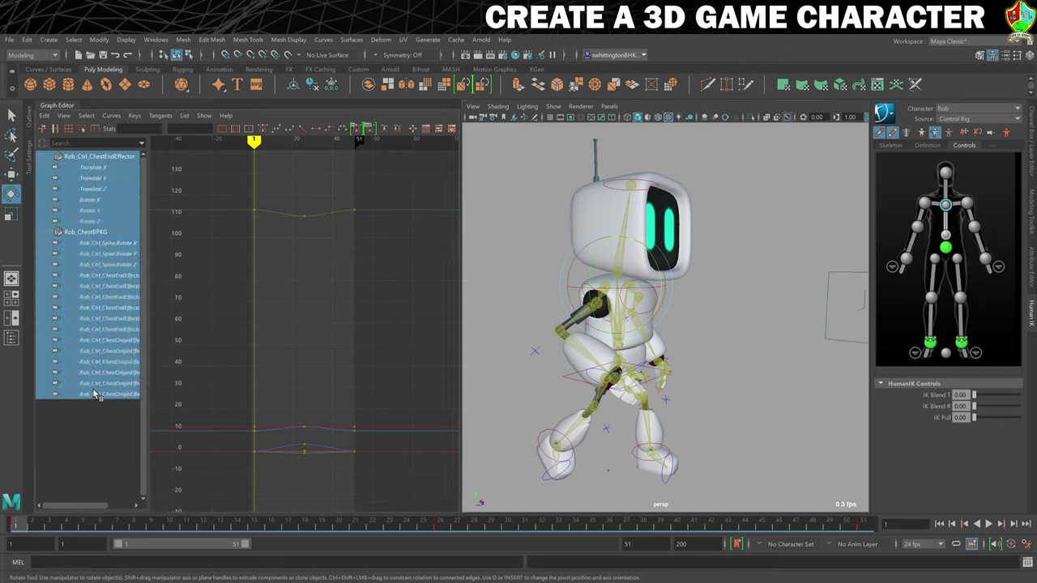
drag(196, 163, 396, 491)
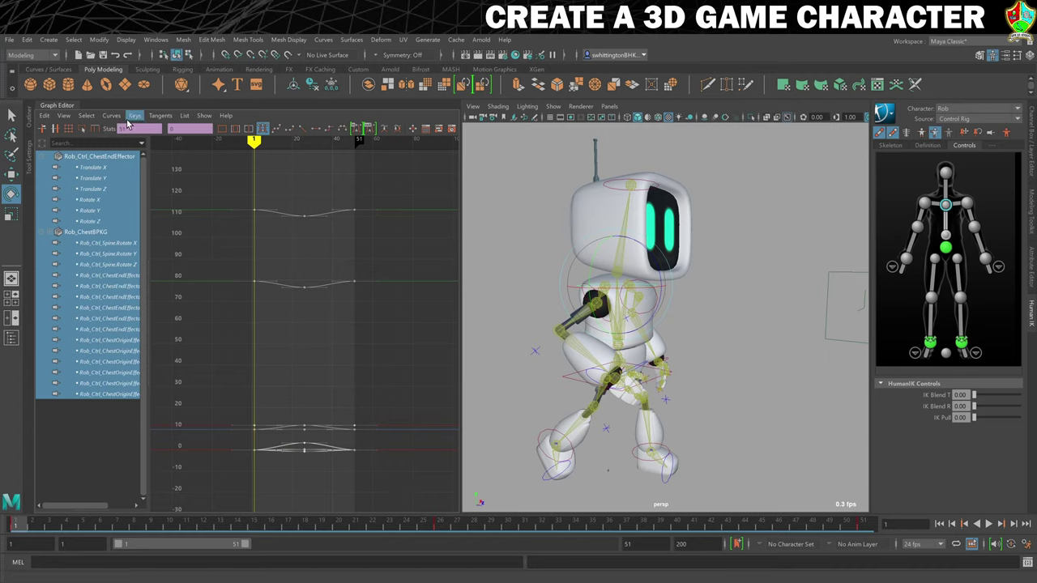
click(113, 116)
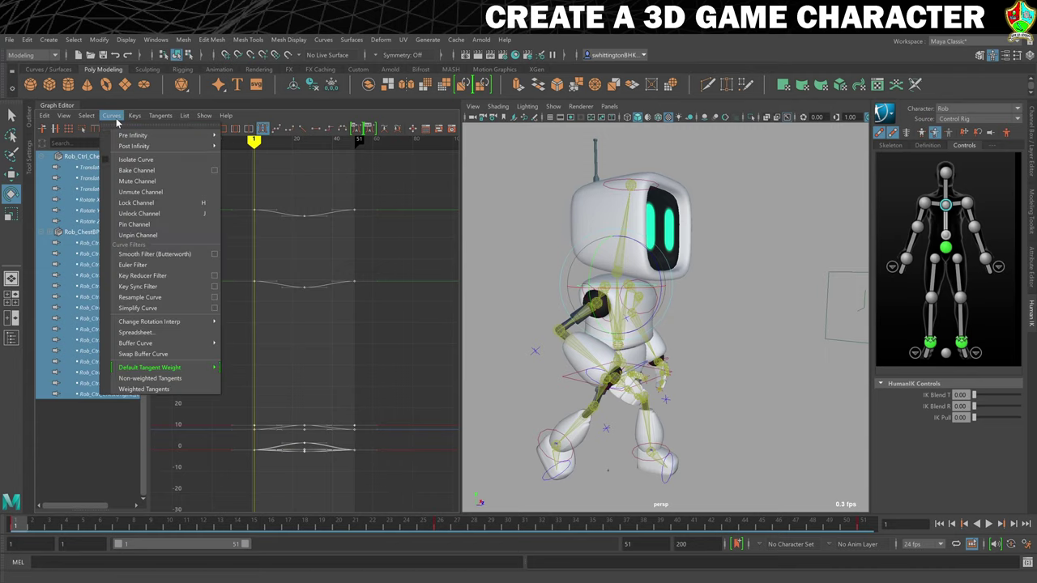
mouse_move(133, 135)
click(255, 138)
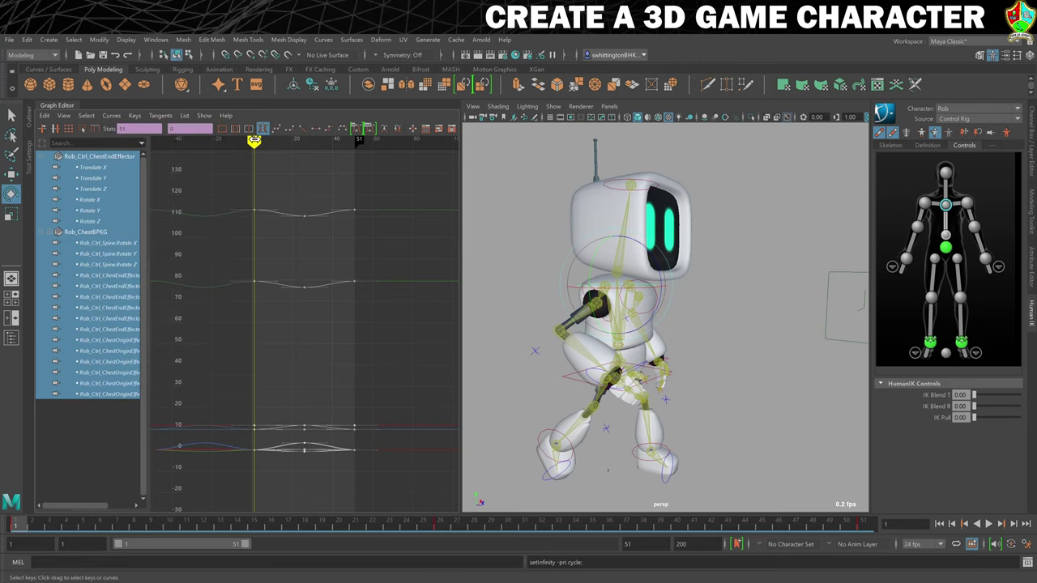
click(111, 116)
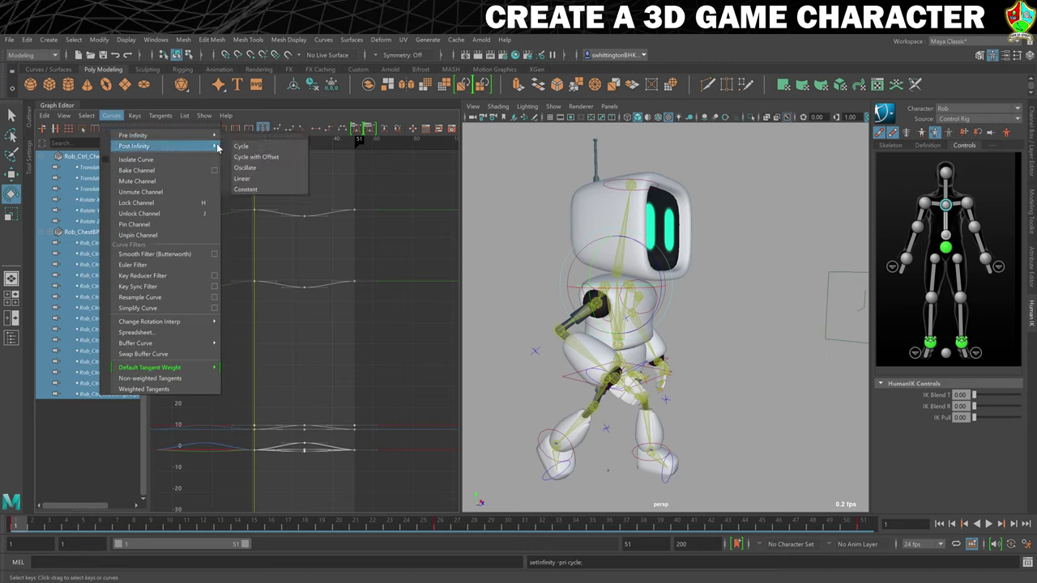
click(243, 146)
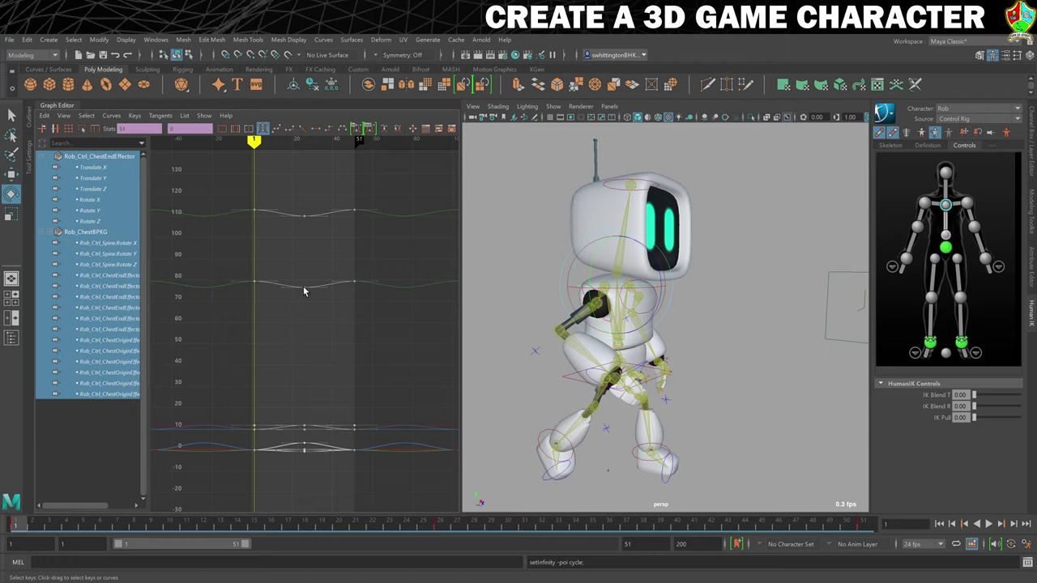
- Shift all of the chest effector's keys 5 frames later in the Graph Editor, keeping their values
middle_drag(305, 281, 308, 287)
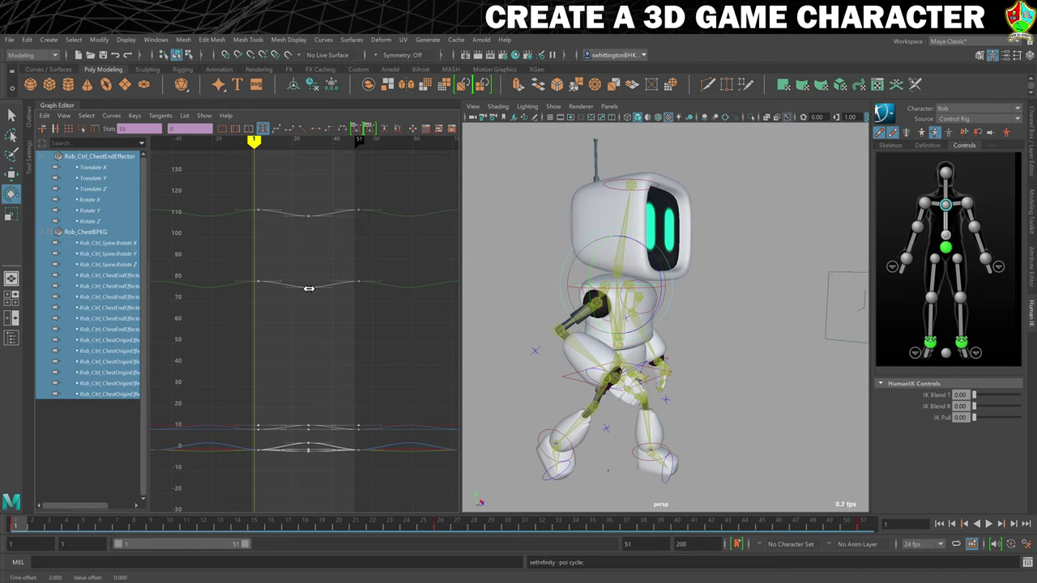
shift+middle_drag(309, 287, 315, 289)
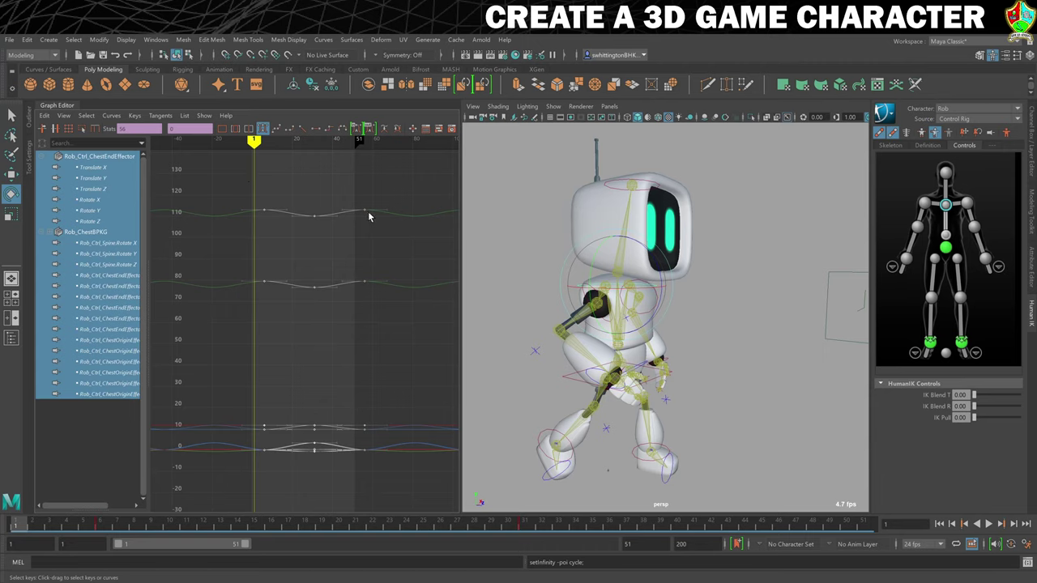
scroll(266, 234, up, 4)
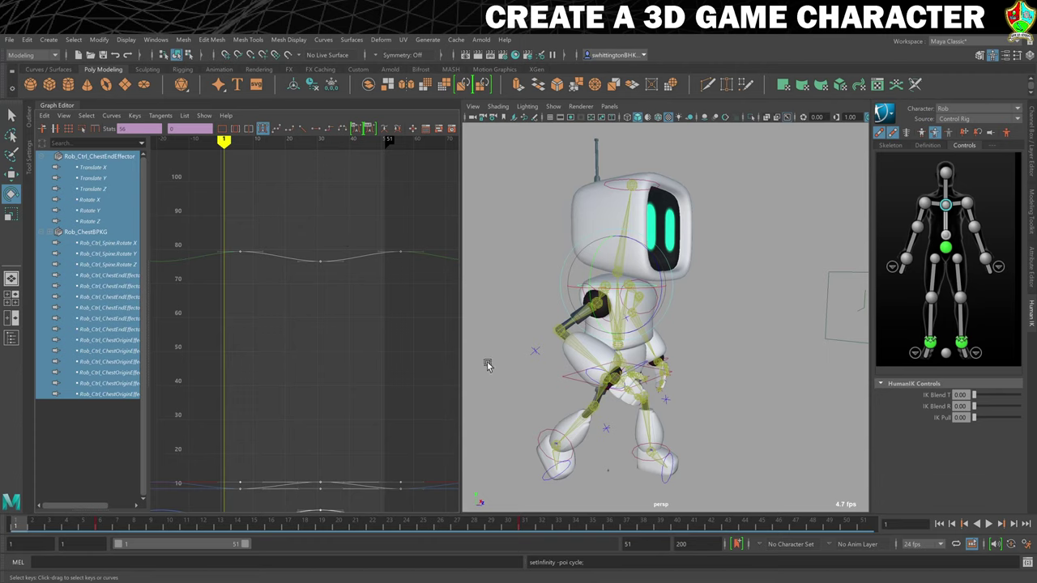
scroll(324, 316, down, 3)
alt+middle_drag(324, 316, 338, 301)
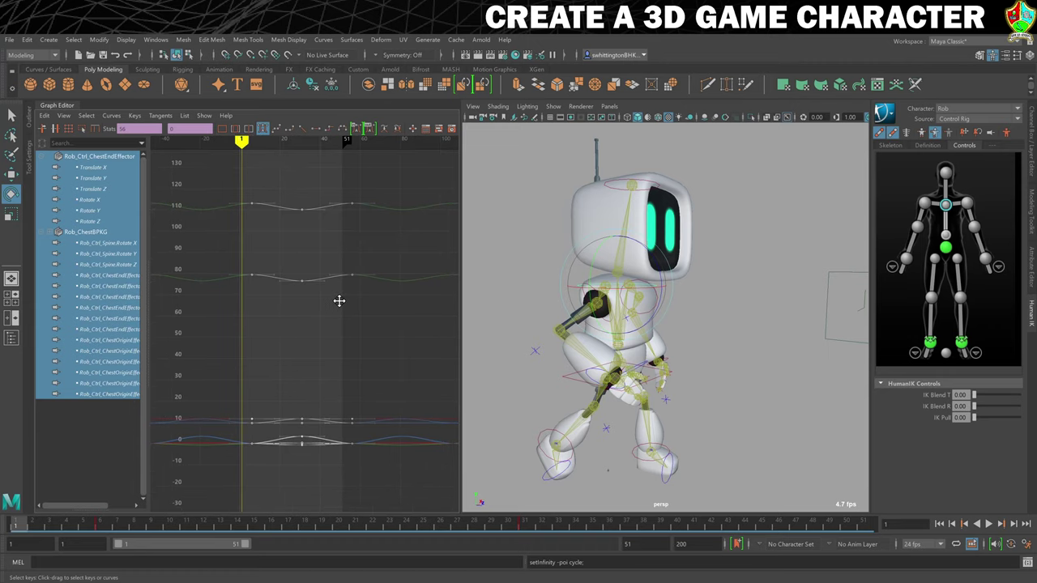
scroll(339, 301, up, 3)
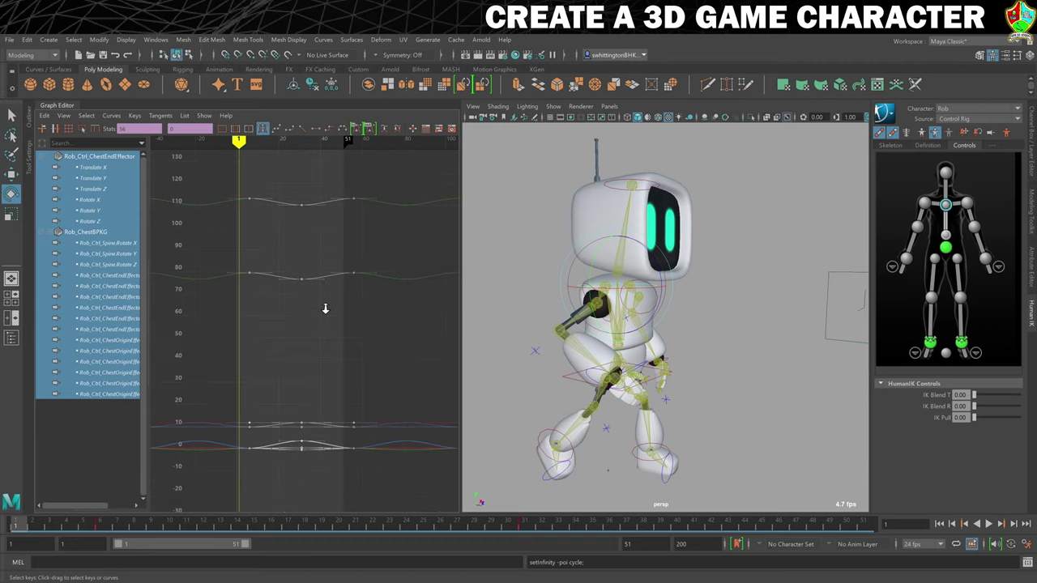
scroll(325, 309, down, 2)
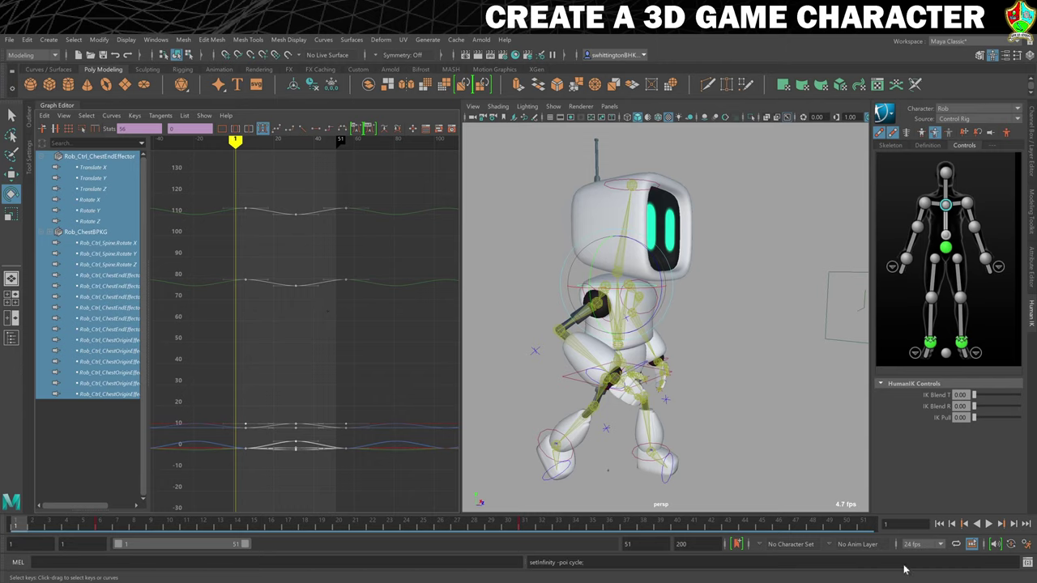
- Deselect the chest effector, play back the loop to check the offset chest motion, and return to frame 1
click(770, 392)
click(990, 525)
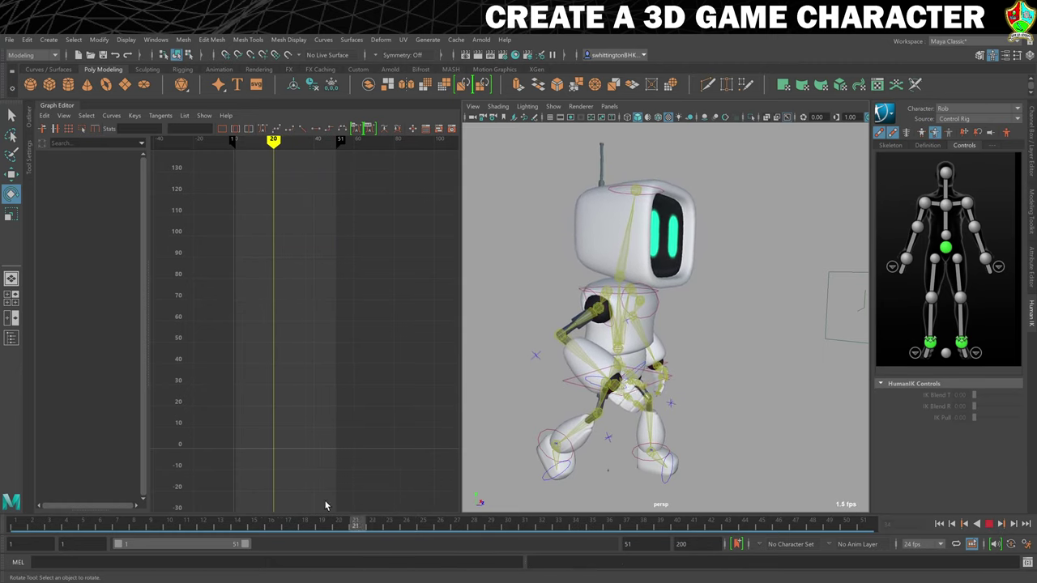
key(alt+shift+v)
key(Escape)
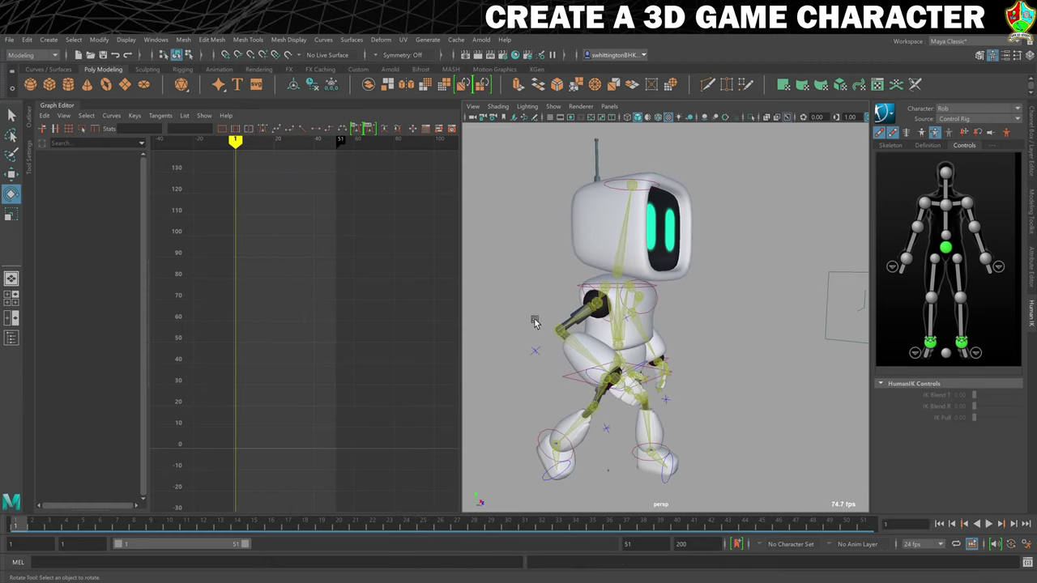
- Tilt the head effector slightly back at frame 1 and set keys for that pose at frames 1 and 51
click(649, 189)
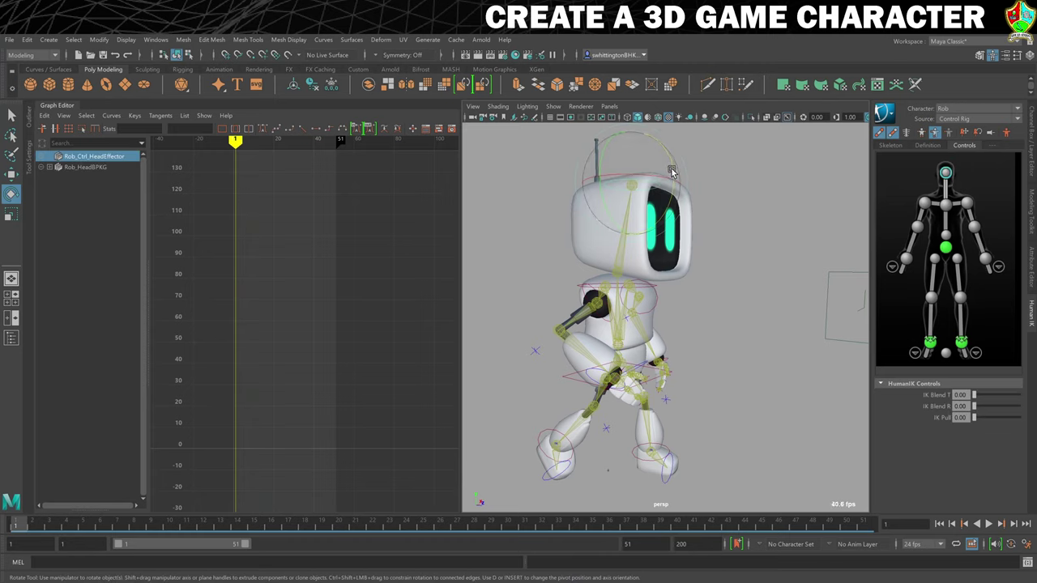
drag(671, 171, 725, 232)
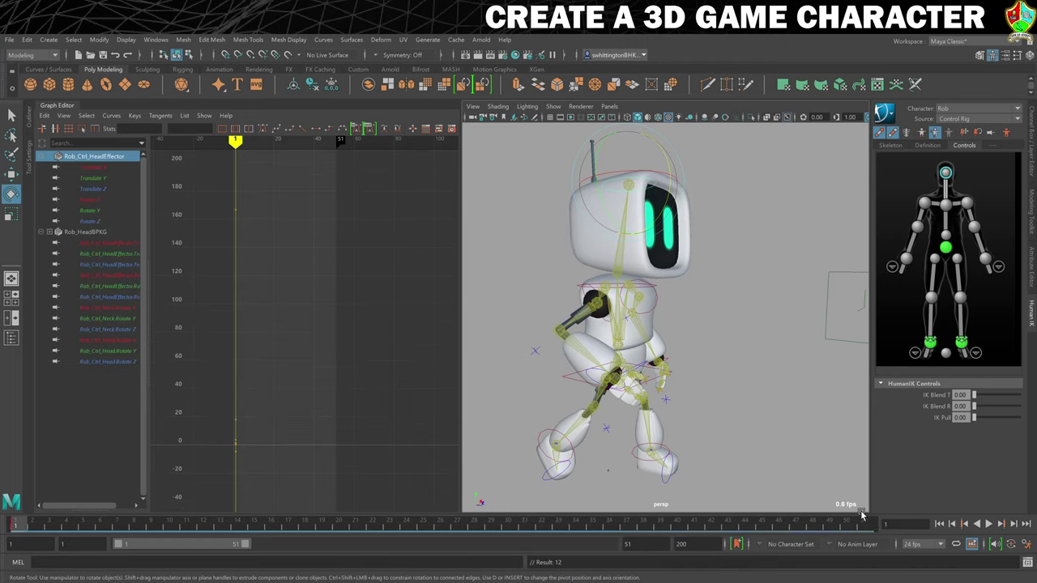
click(866, 528)
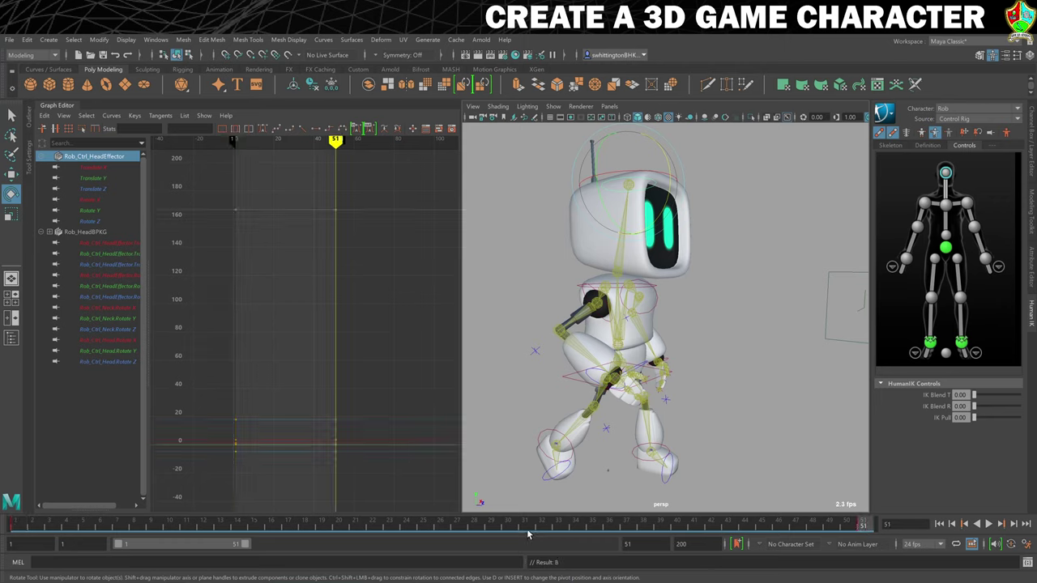
- Tilt the head effector forward at frame 26, key it and play back the animation with nothing selected
click(442, 527)
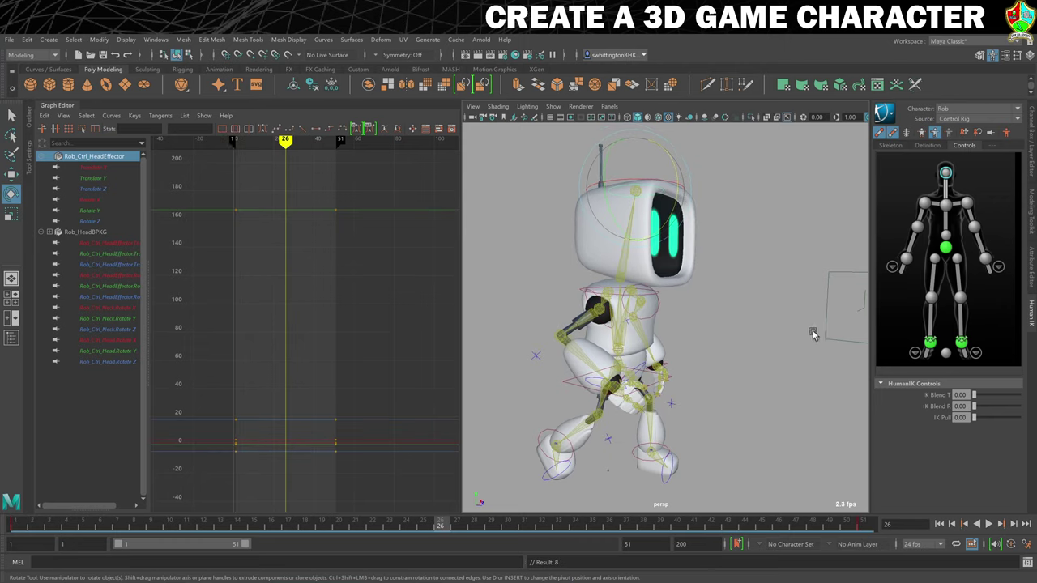
drag(674, 168, 681, 183)
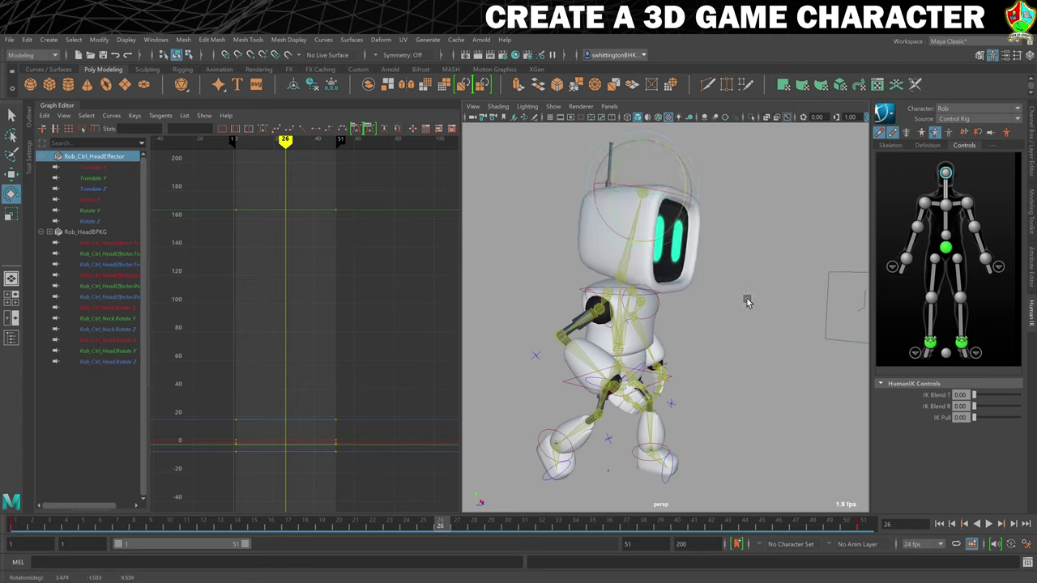
key(s)
click(744, 387)
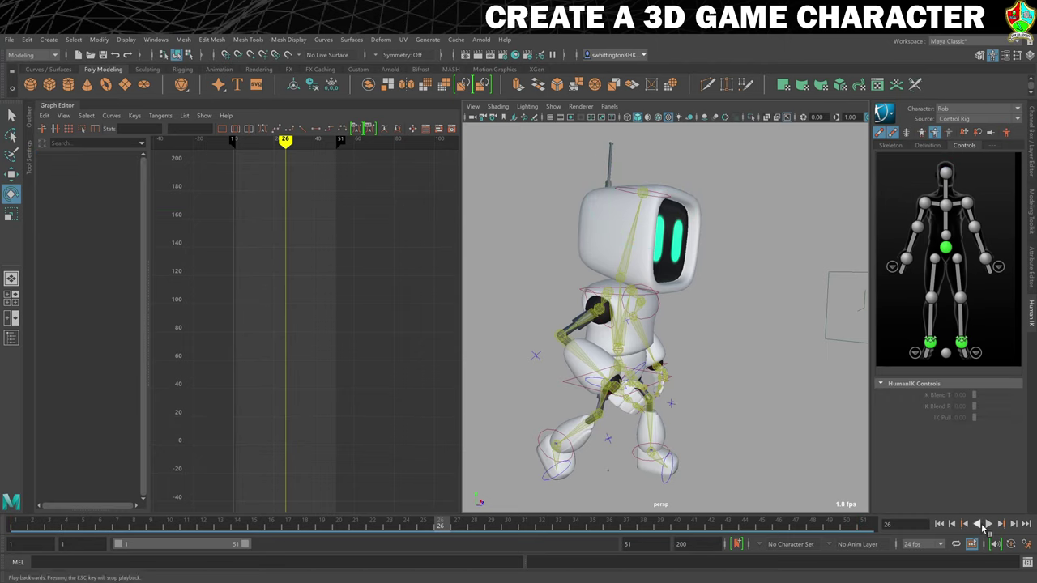
click(989, 525)
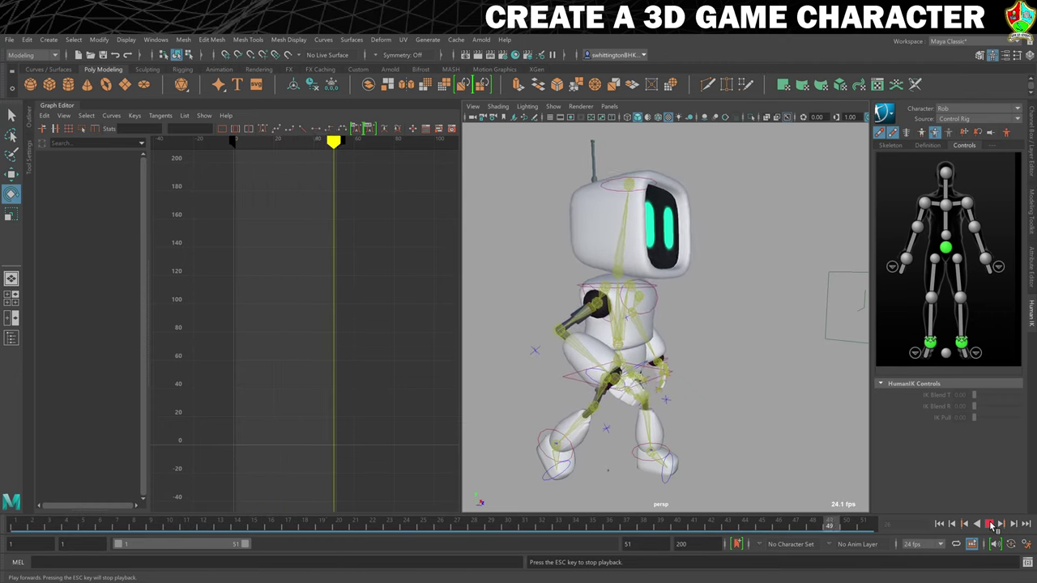
click(991, 525)
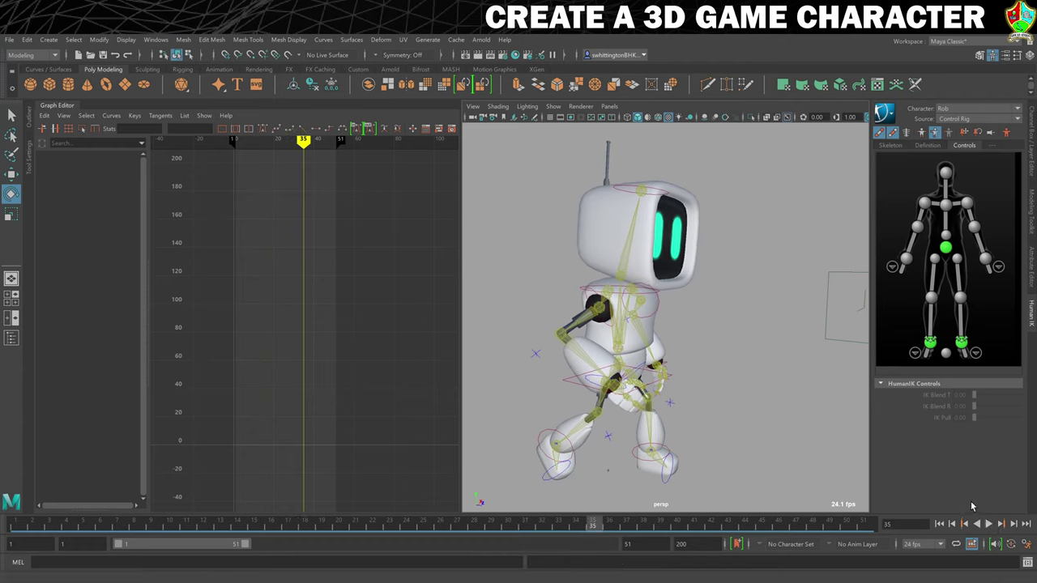
- Select all keys on the head effector's curves in the Graph Editor and set their pre infinity and post infinity to Cycle
click(656, 186)
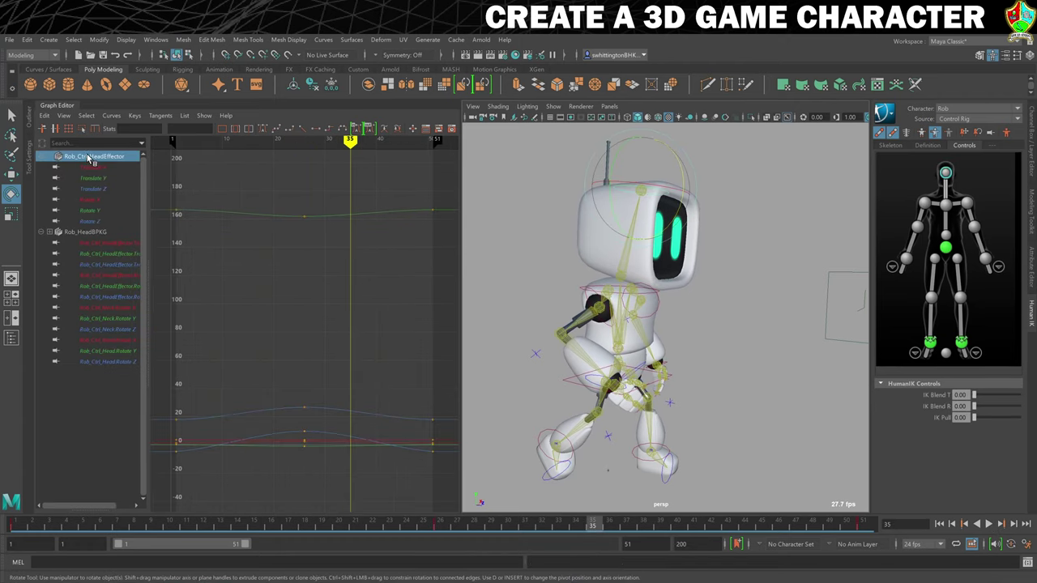
drag(89, 158, 97, 362)
key(f)
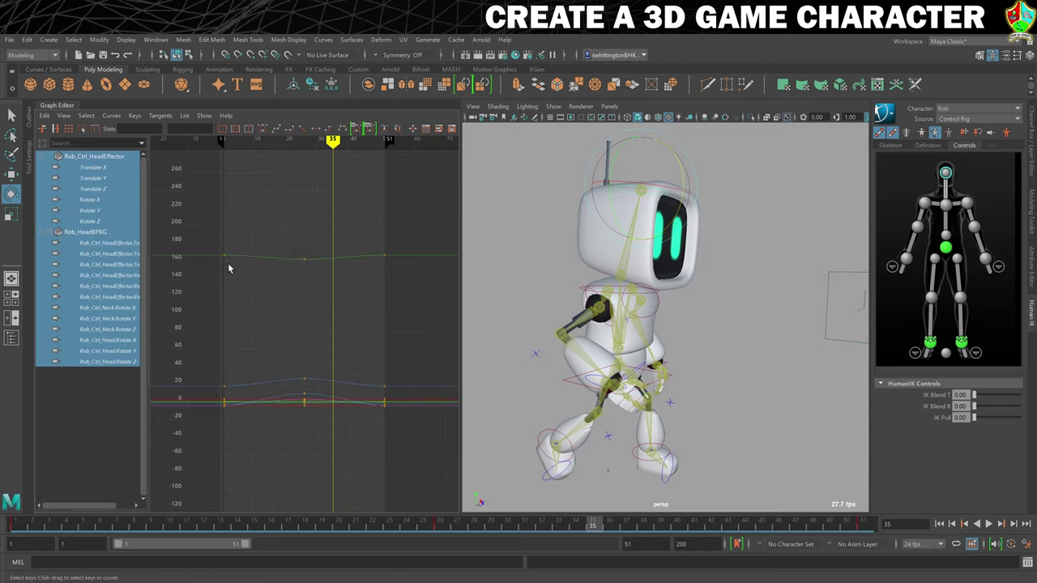
drag(243, 283, 415, 444)
key(f)
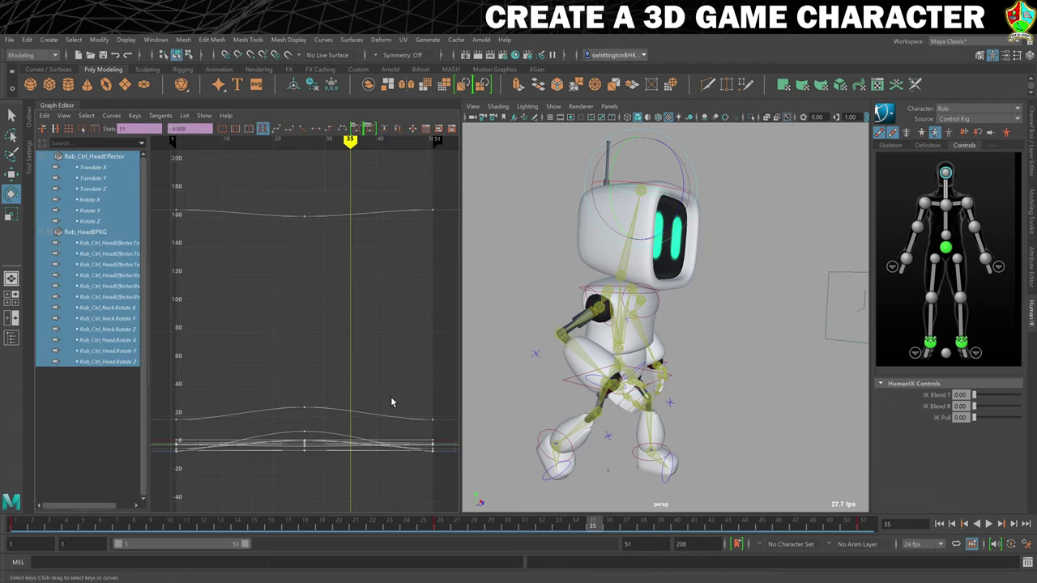
click(124, 117)
mouse_move(146, 136)
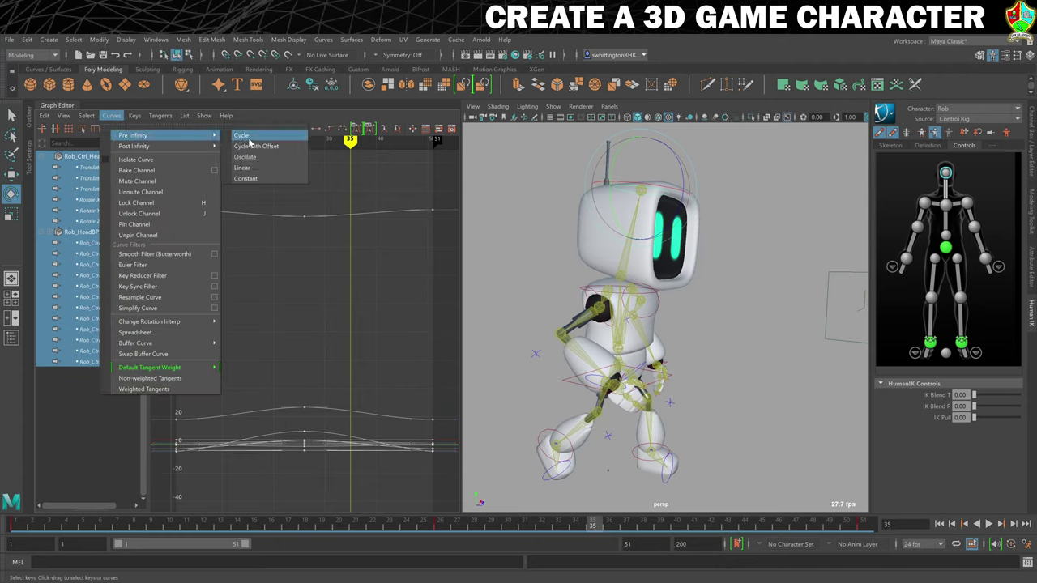
click(247, 139)
click(106, 119)
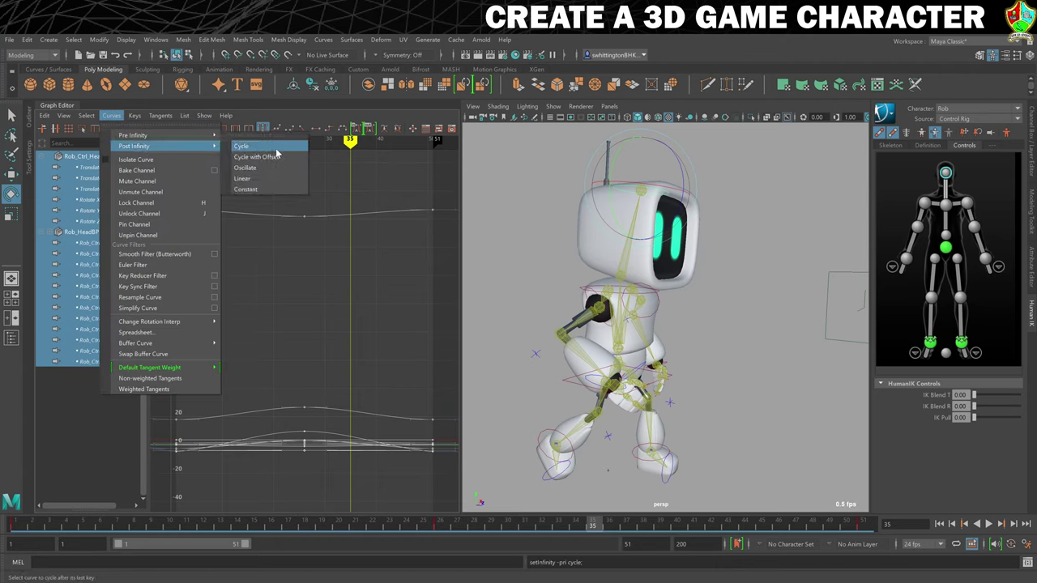
click(274, 147)
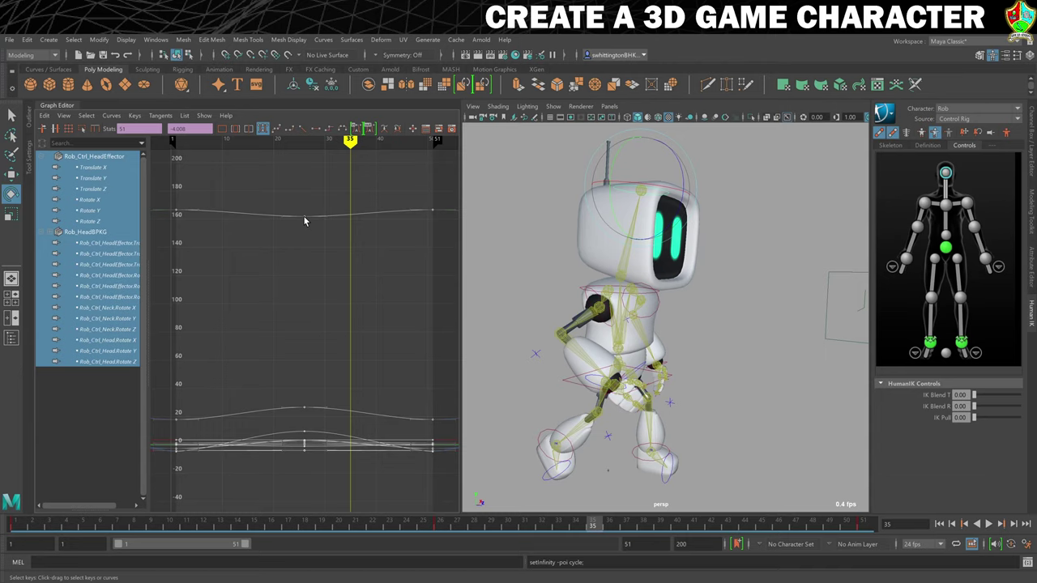
- Offset the head effector's selected curves 10 frames later, play back the loop with nothing selected, and return to frame 1
shift+middle_drag(303, 216, 354, 219)
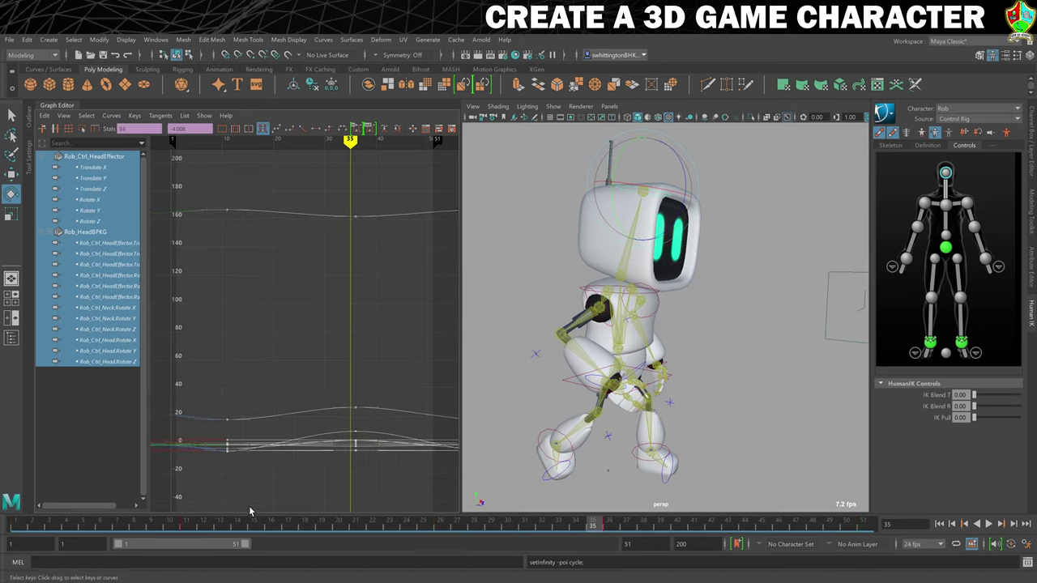
click(721, 328)
click(988, 523)
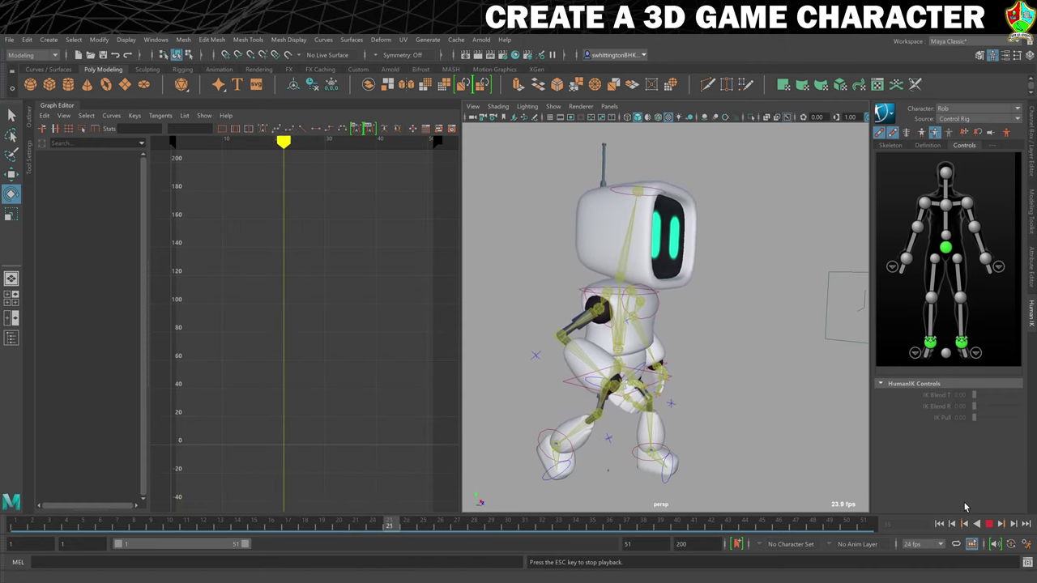
key(Escape)
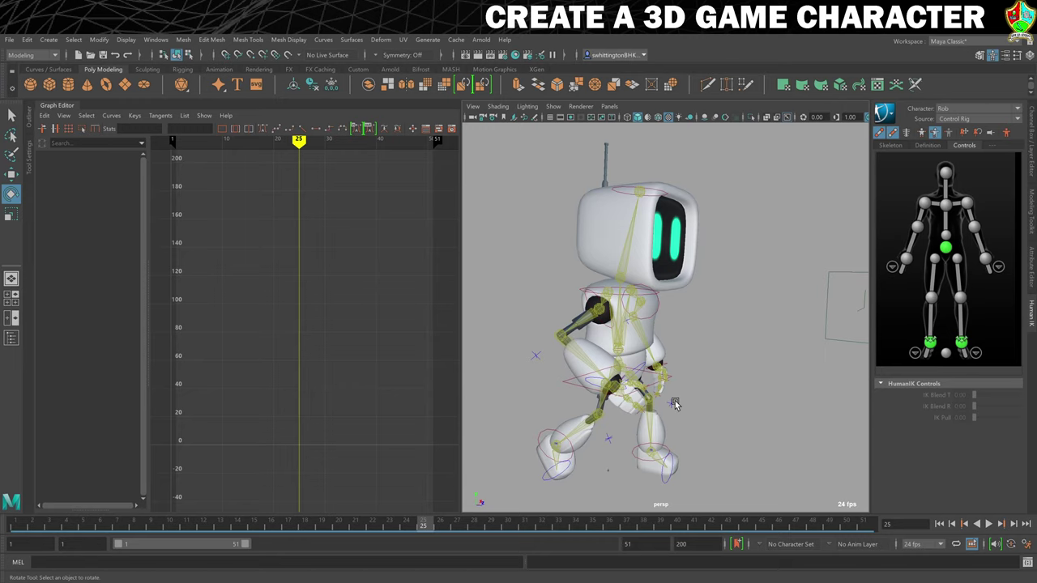
drag(328, 525, 51, 504)
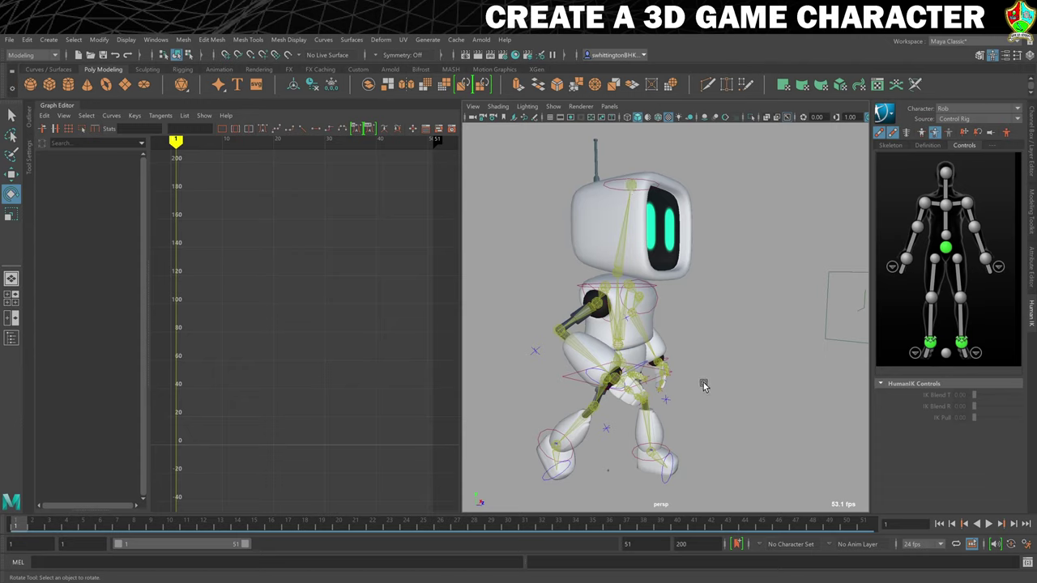
- Hide the character's skeleton, play back the idle loop from a three-quarter view, and return to frame 1
click(893, 133)
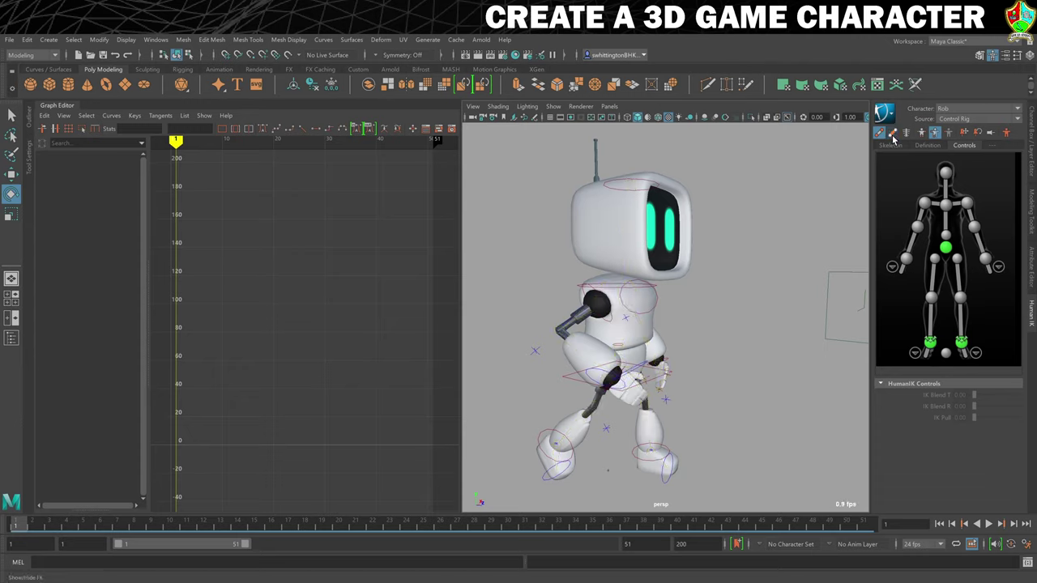
click(893, 133)
click(893, 133)
alt+drag(705, 435, 723, 405)
click(988, 524)
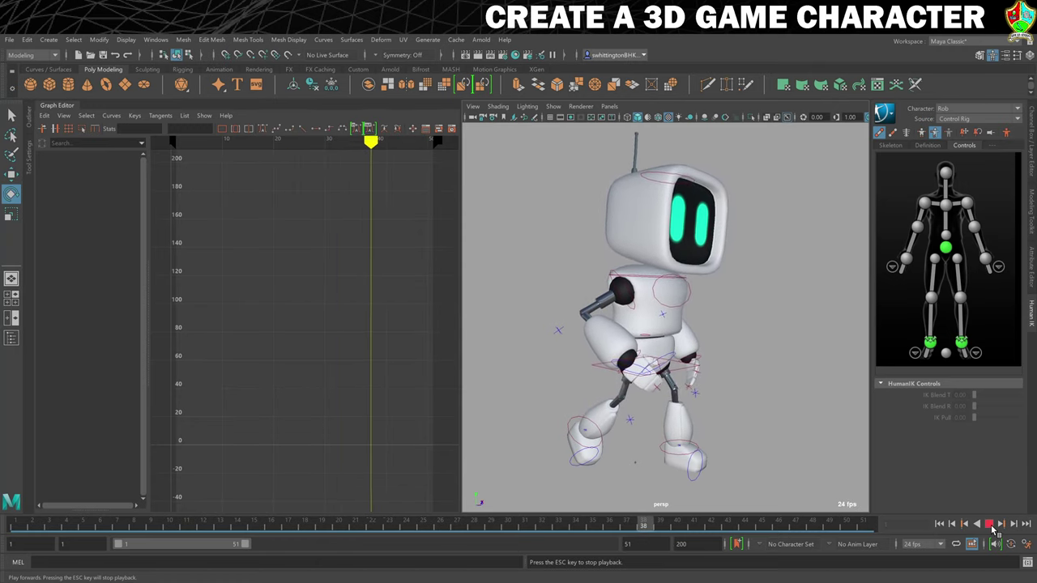
click(989, 525)
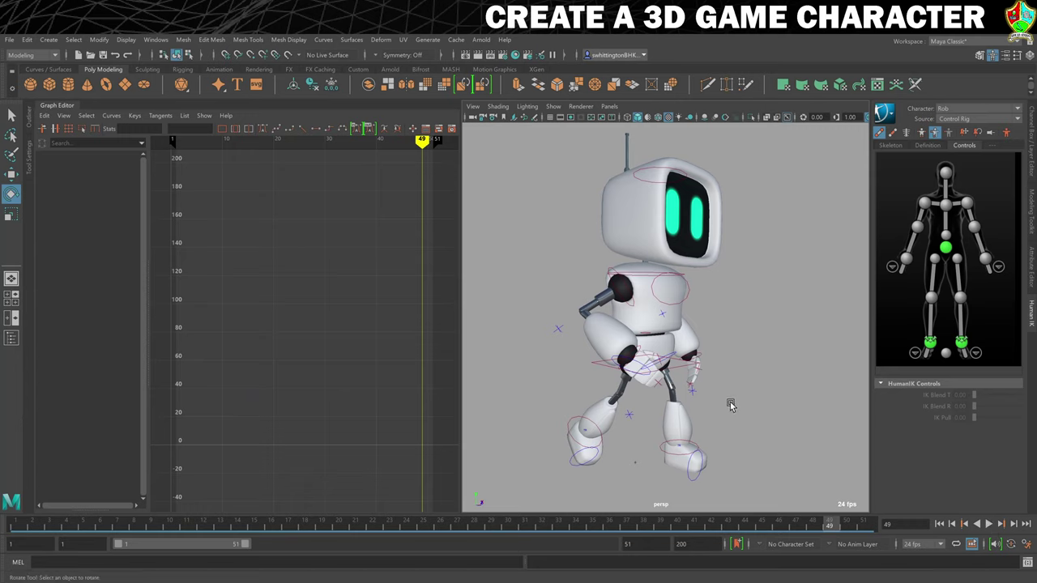
drag(349, 525, 3, 530)
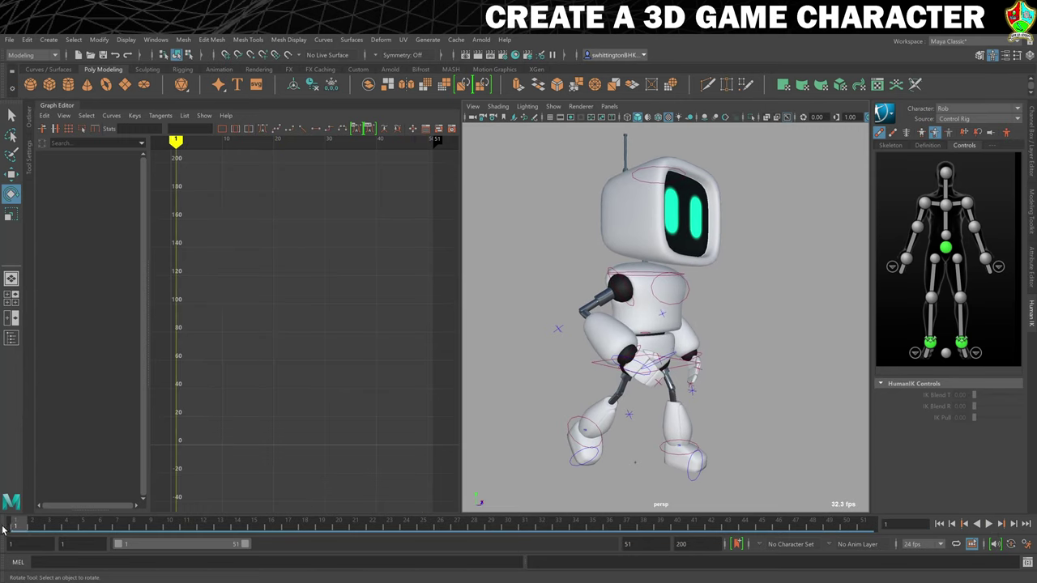
- Select the right and left wrist effectors together and set keys for their current pose at frames 1 and 51
alt+drag(799, 364, 761, 366)
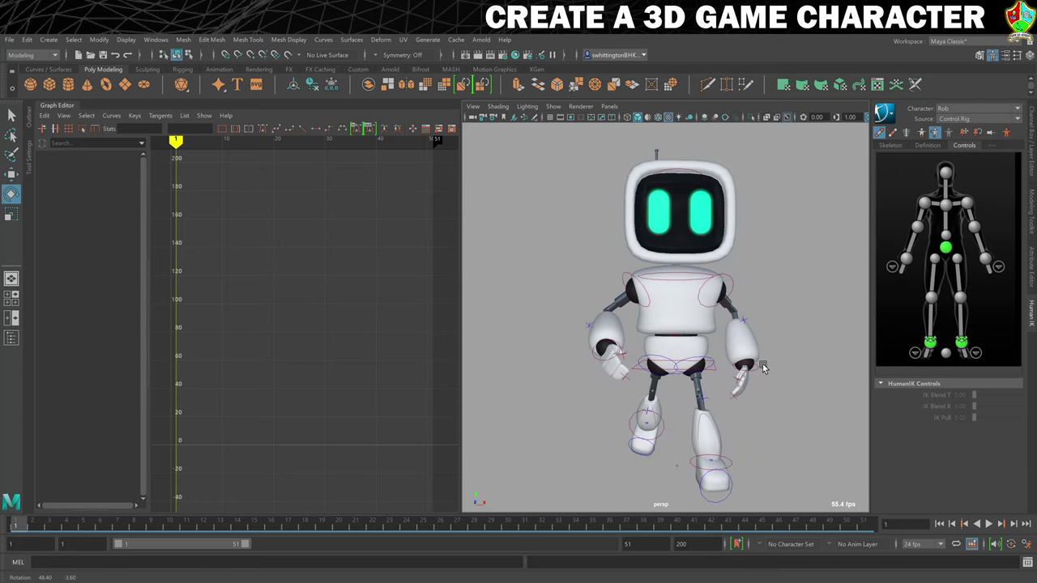
click(609, 336)
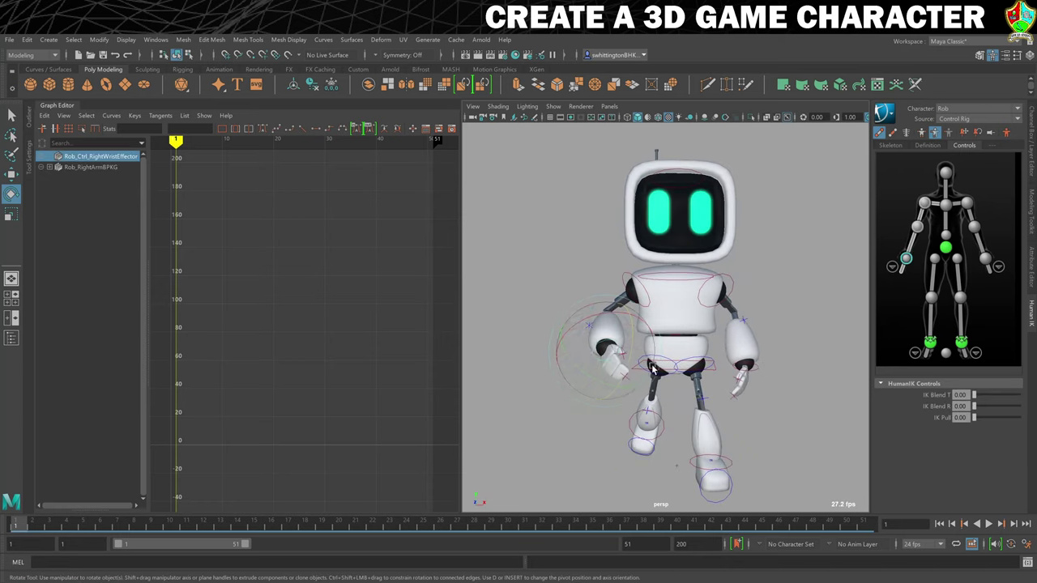
shift+click(748, 350)
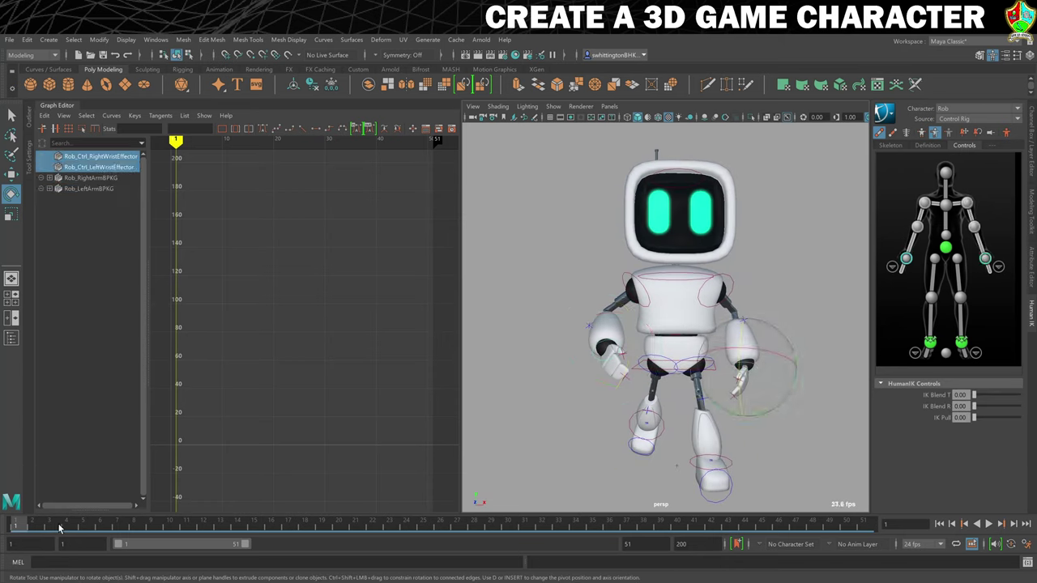
key(s)
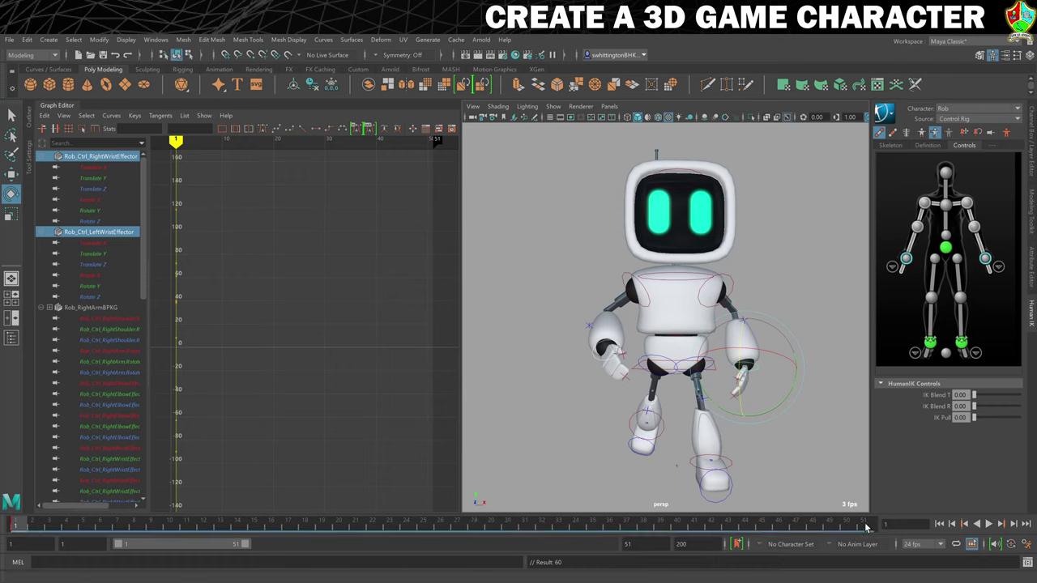
click(864, 525)
key(s)
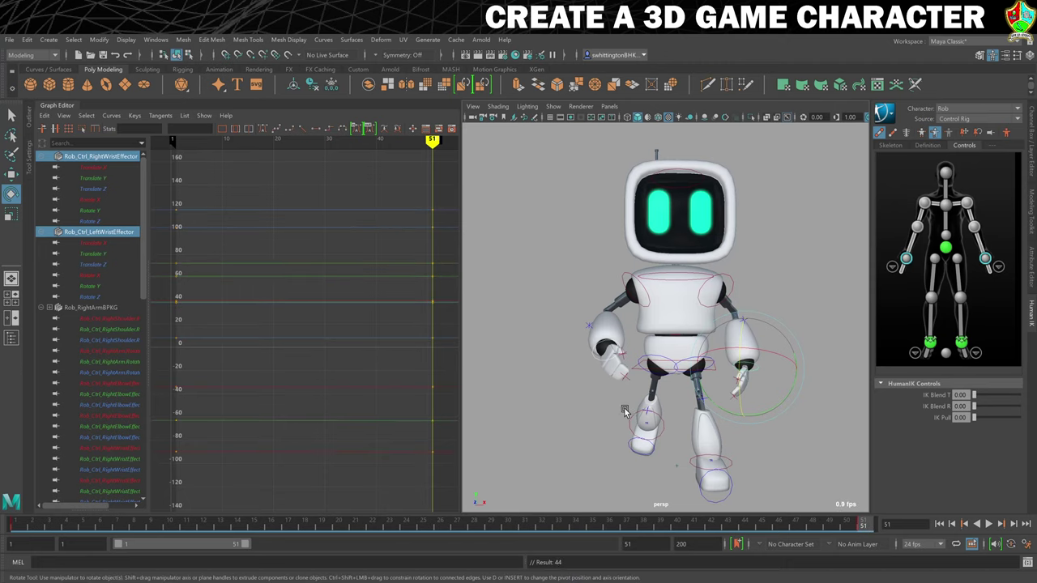
- Deselect everything, add a Grease Pencil frame at frame 51 and sketch marks around both wrists
alt+drag(625, 411, 618, 432)
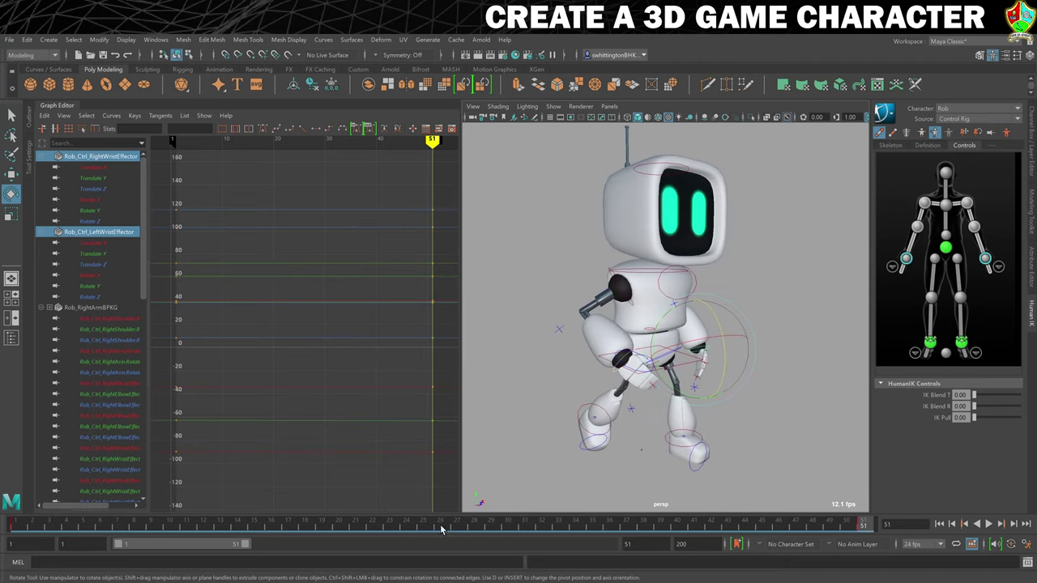
mouse_move(529, 414)
alt+mouse_down()
mouse_move(502, 410)
mouse_move(512, 413)
alt+mouse_up()
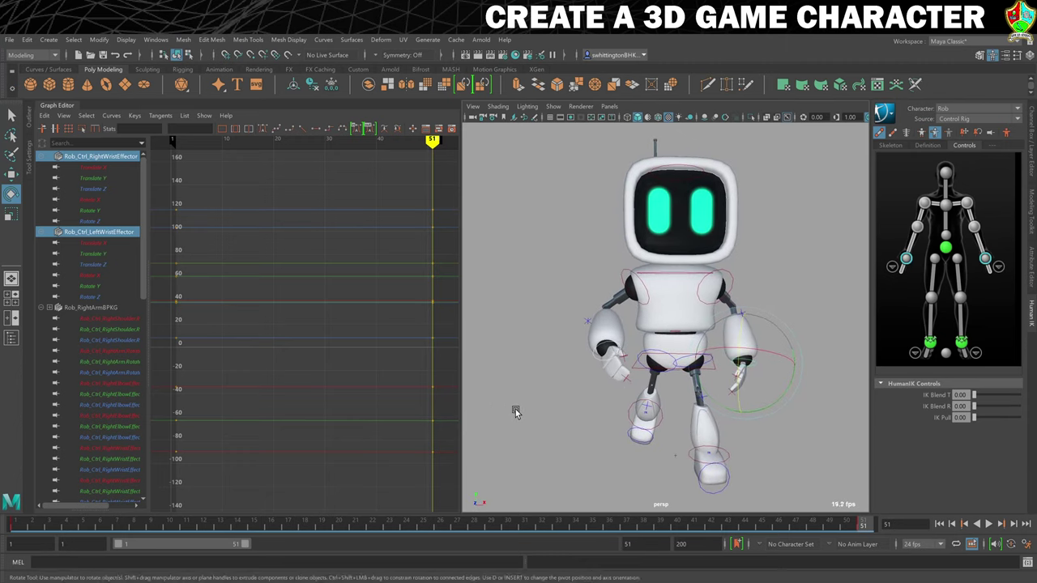
click(516, 413)
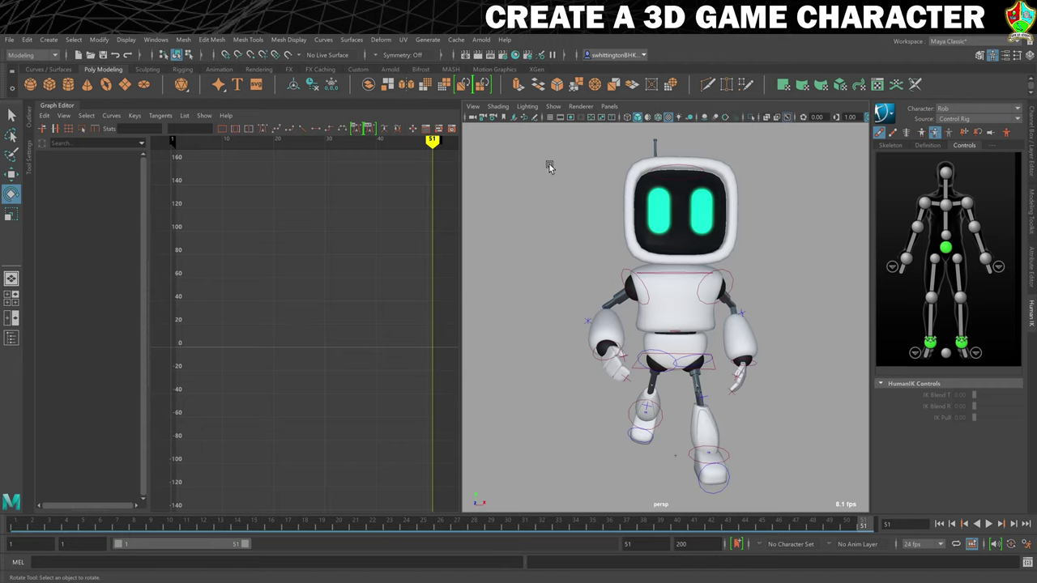
click(534, 118)
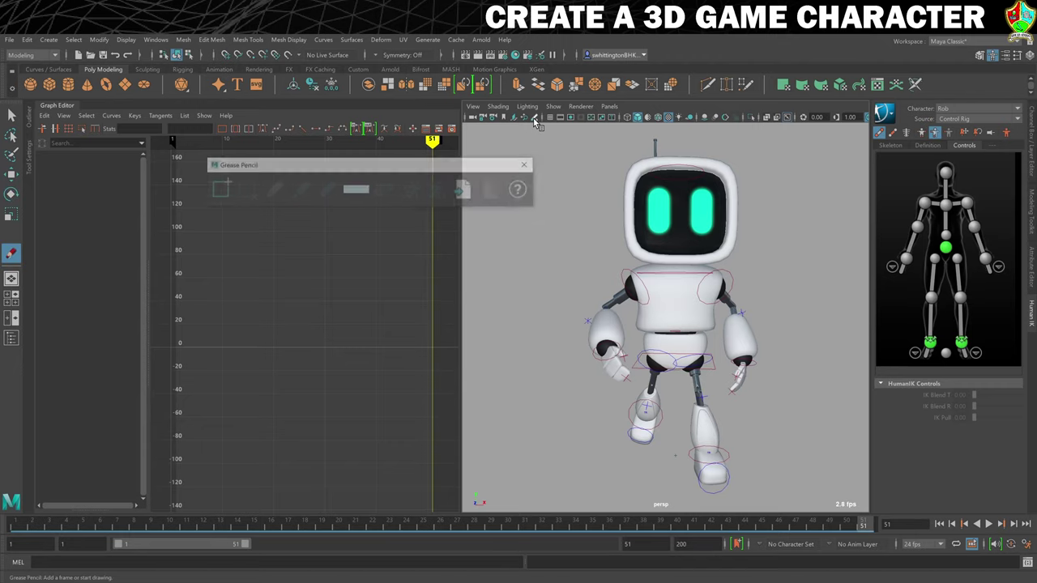
click(220, 191)
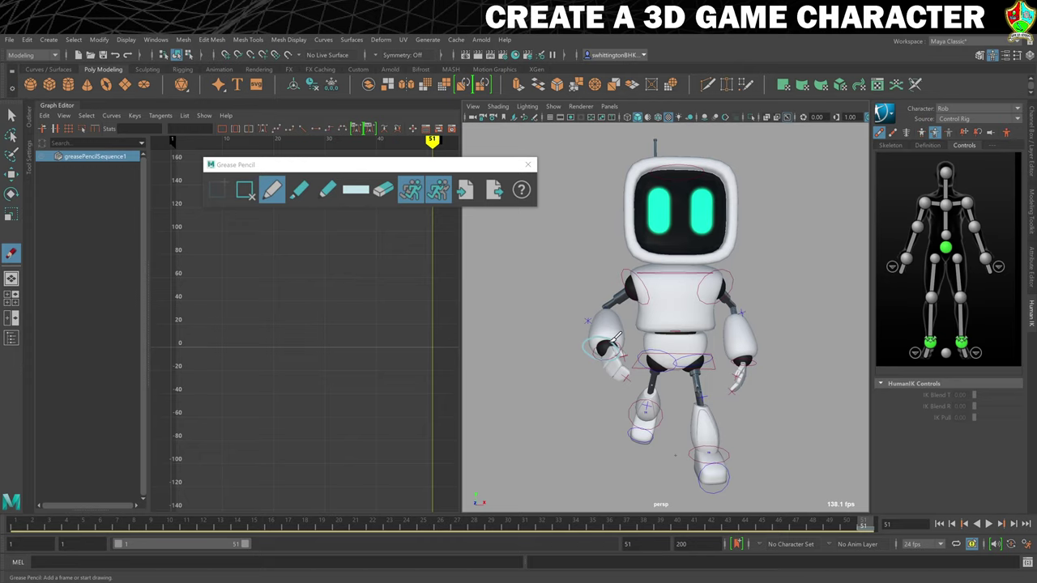
mouse_move(744, 344)
mouse_down()
mouse_move(754, 373)
mouse_move(758, 351)
mouse_up()
- At frame 26, move the right and left wrist effectors slightly outward and up, and key the left wrist effector
click(445, 526)
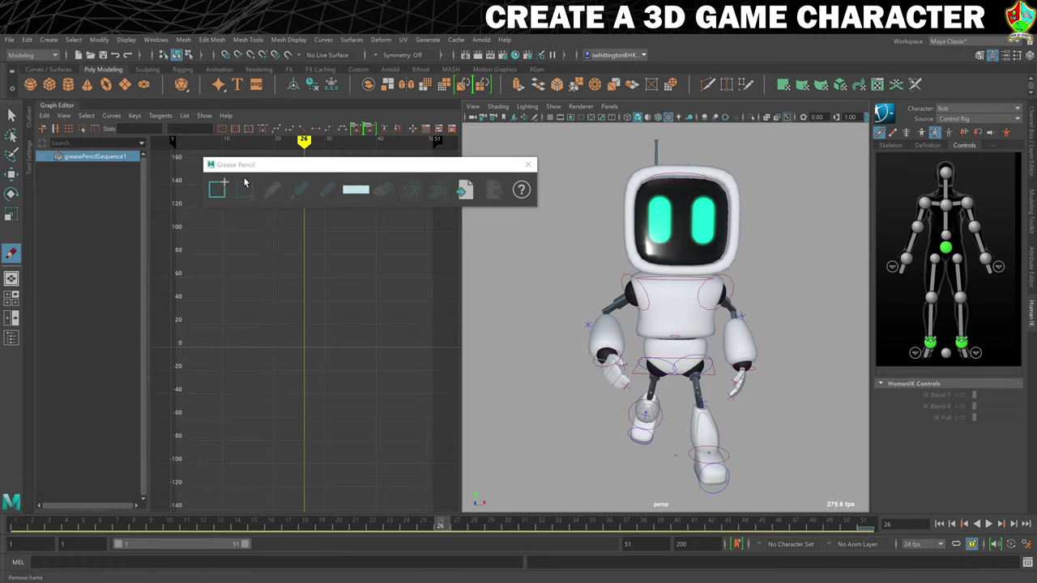
click(12, 115)
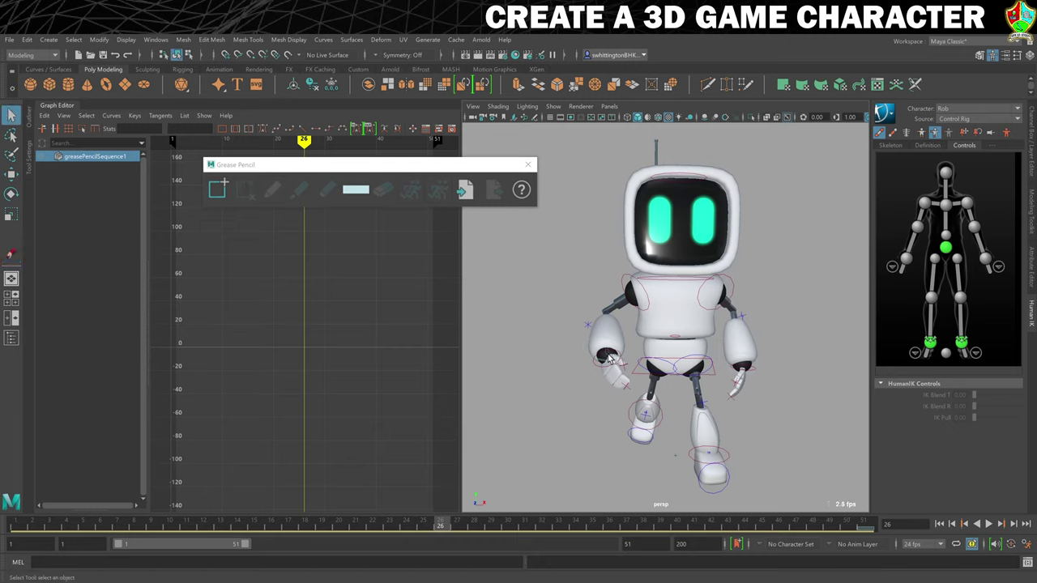
click(609, 357)
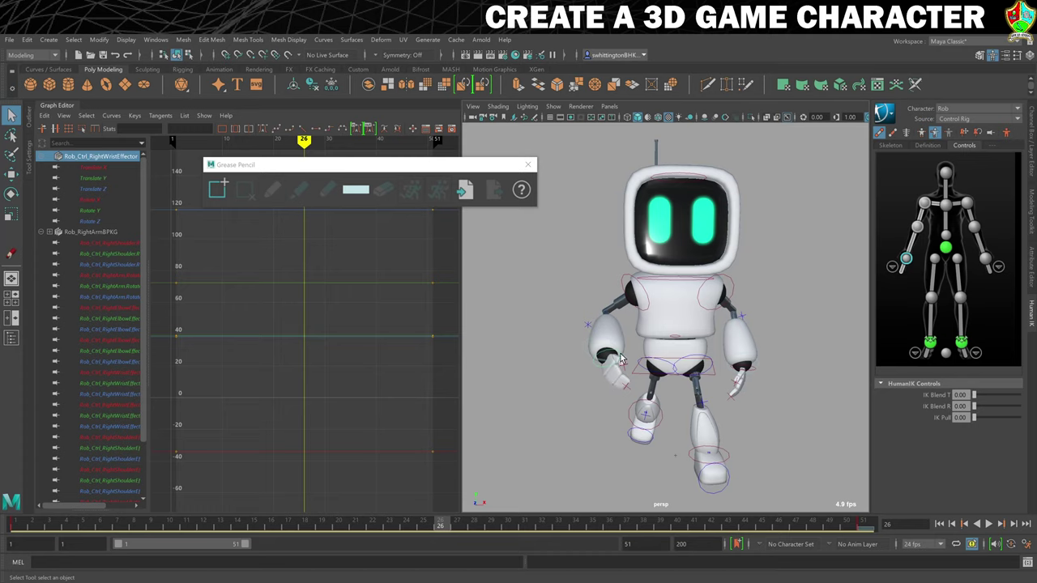
key(w)
drag(607, 310, 653, 353)
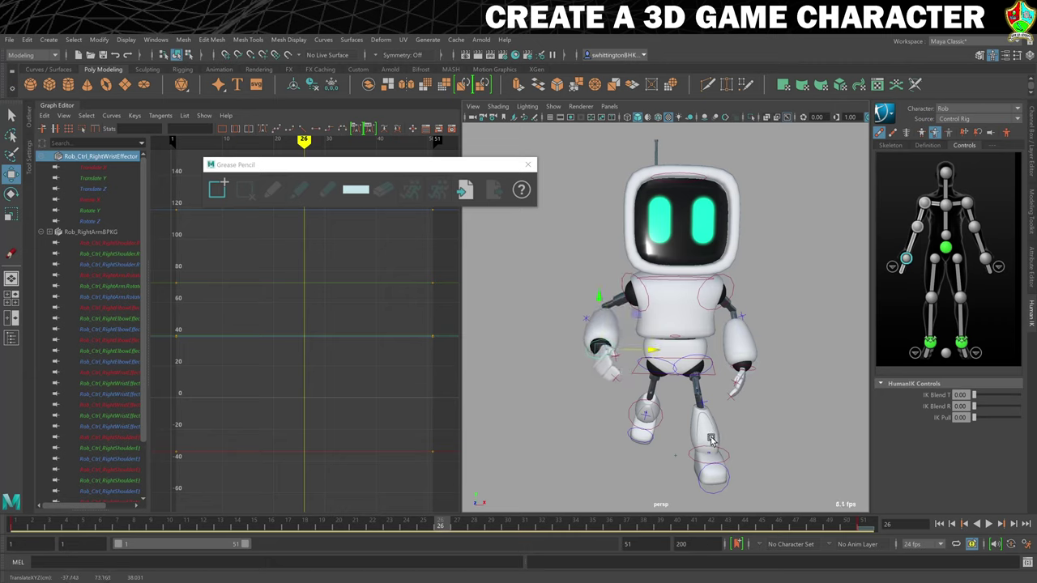
click(748, 371)
drag(745, 316, 744, 309)
drag(793, 367, 799, 362)
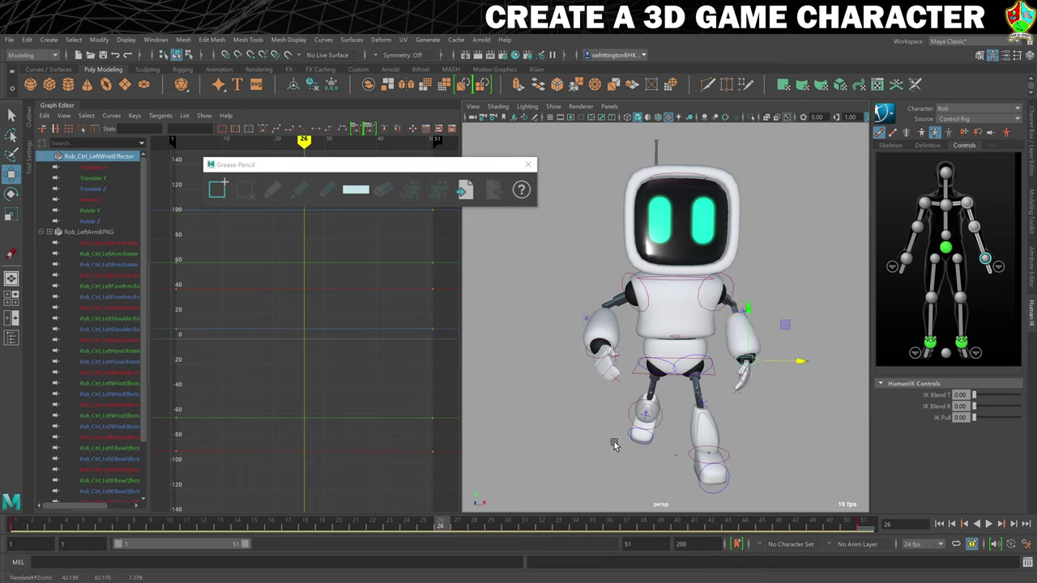
key(s)
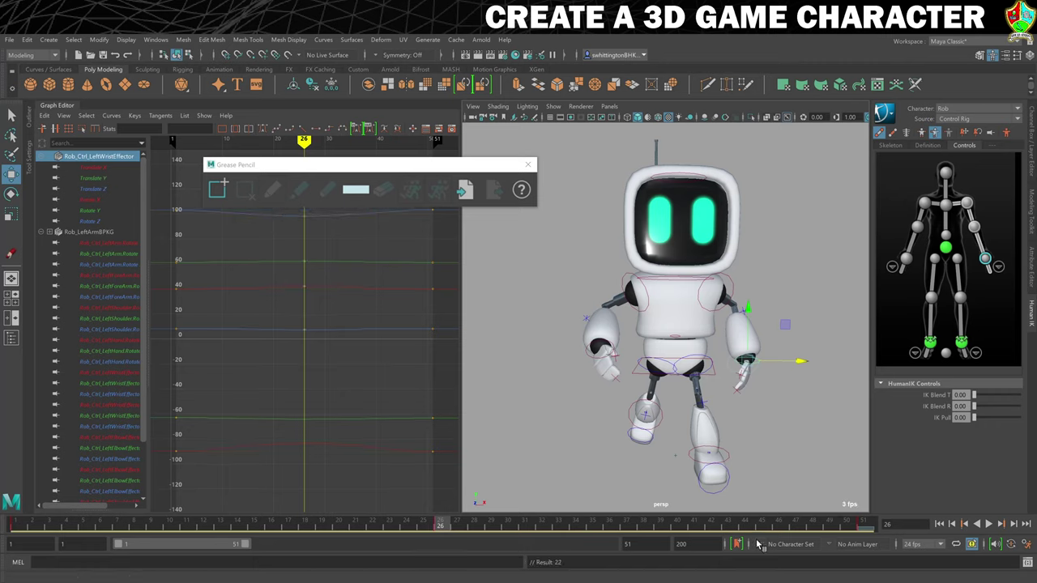
- Go to frame 51, remove the Grease Pencil sketch, and close the Grease Pencil window with the Select tool active
click(863, 525)
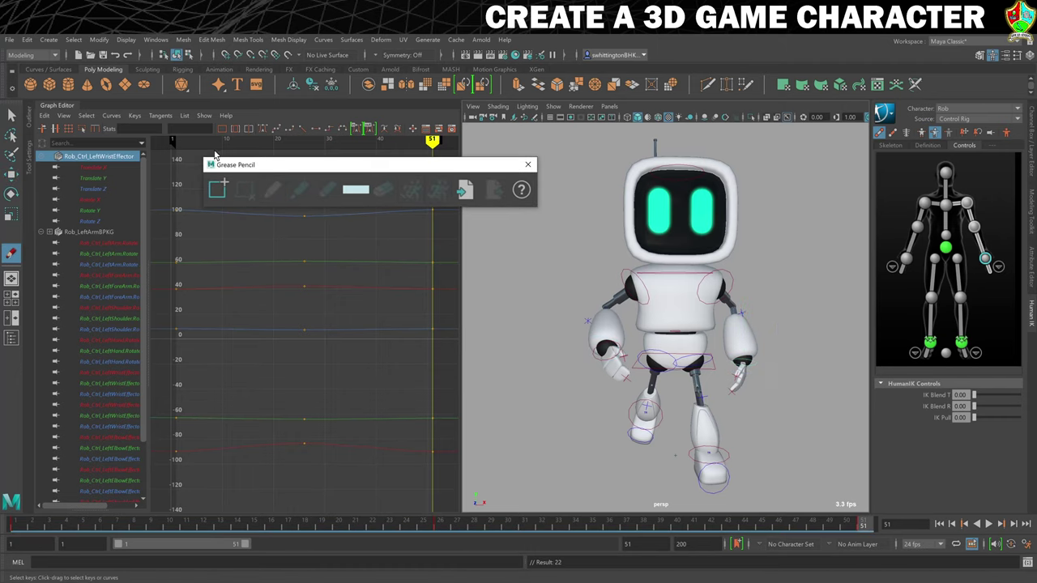
click(528, 164)
click(528, 165)
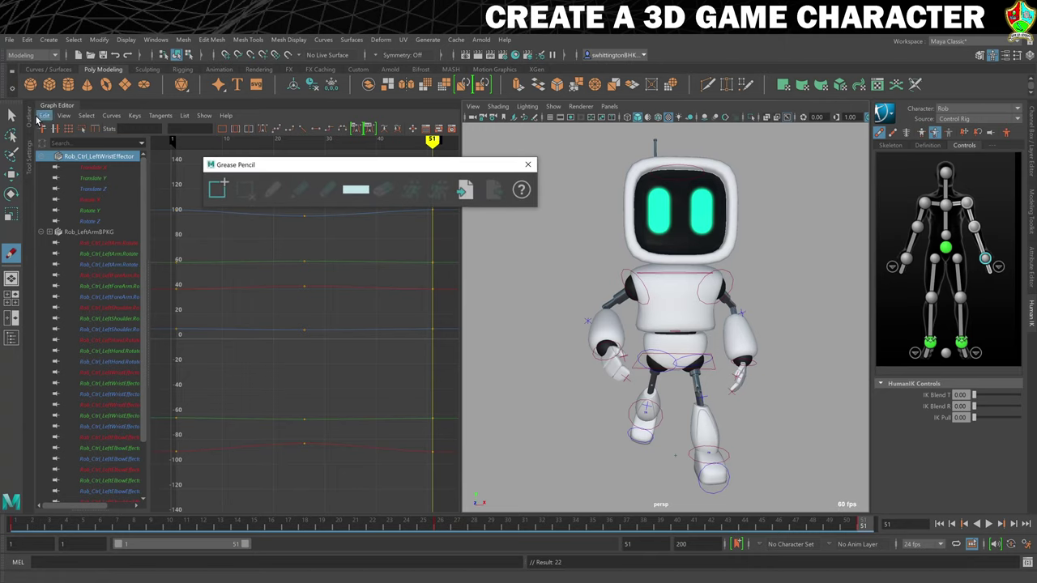
click(11, 114)
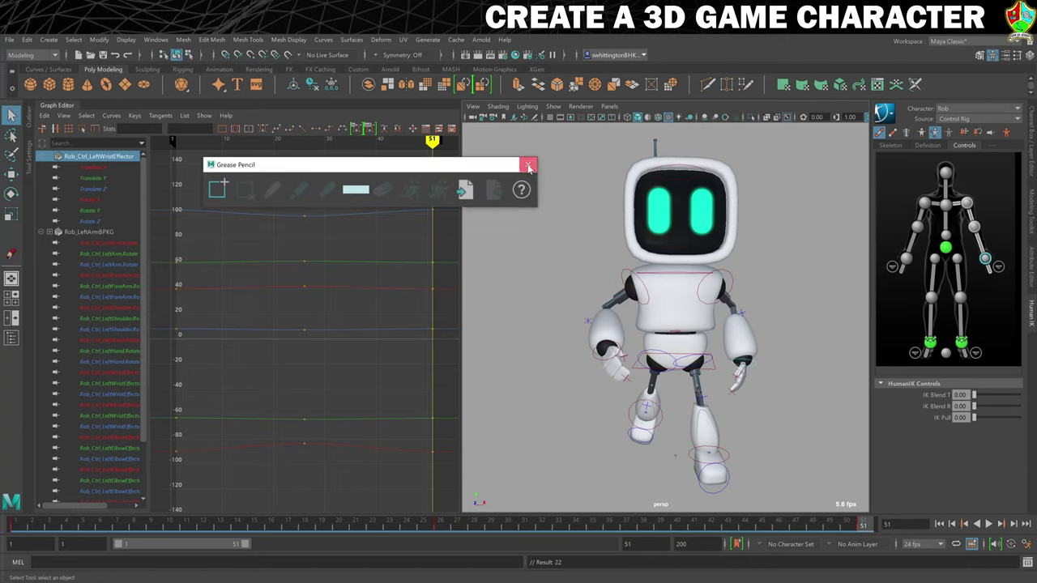
click(527, 164)
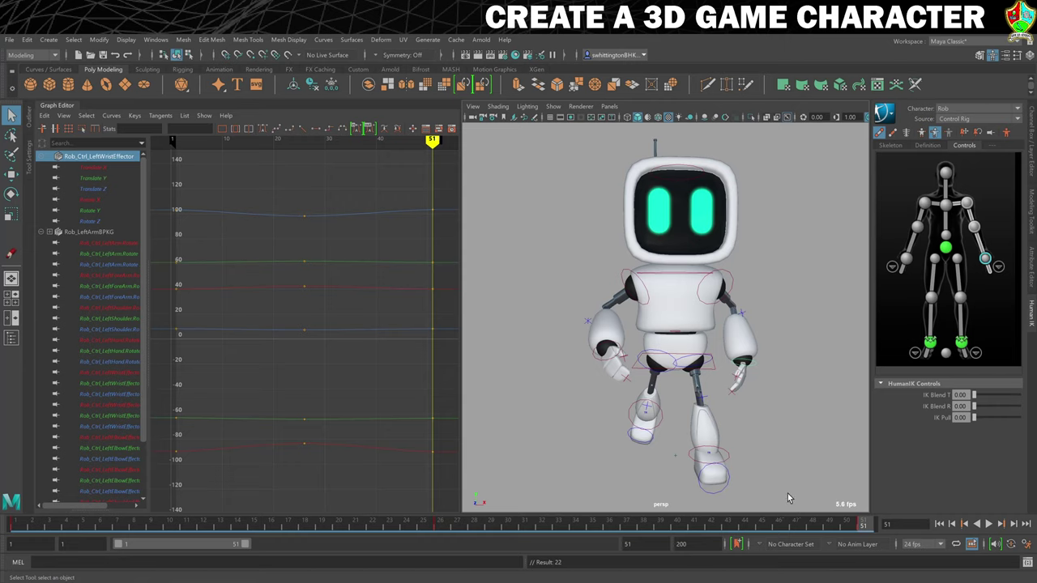
- Play back the wrist motion, then select the right wrist effector and check its curves at frame 26
click(988, 524)
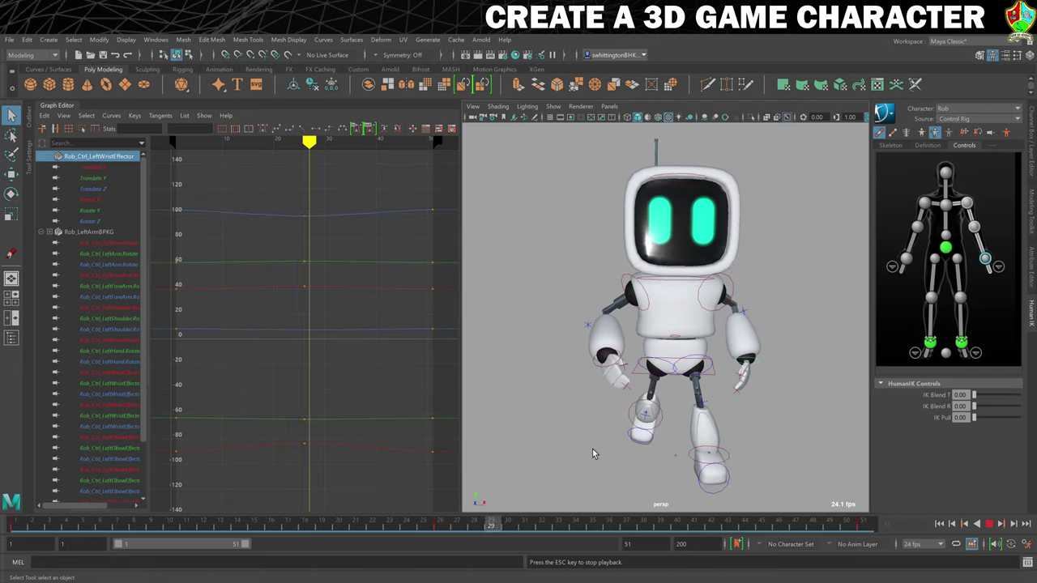
click(990, 524)
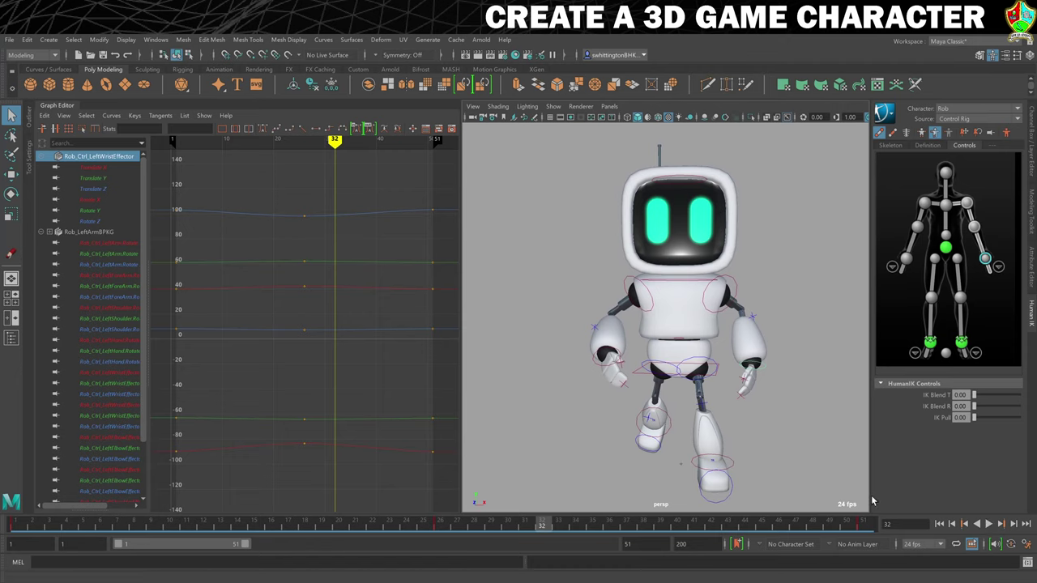
click(598, 362)
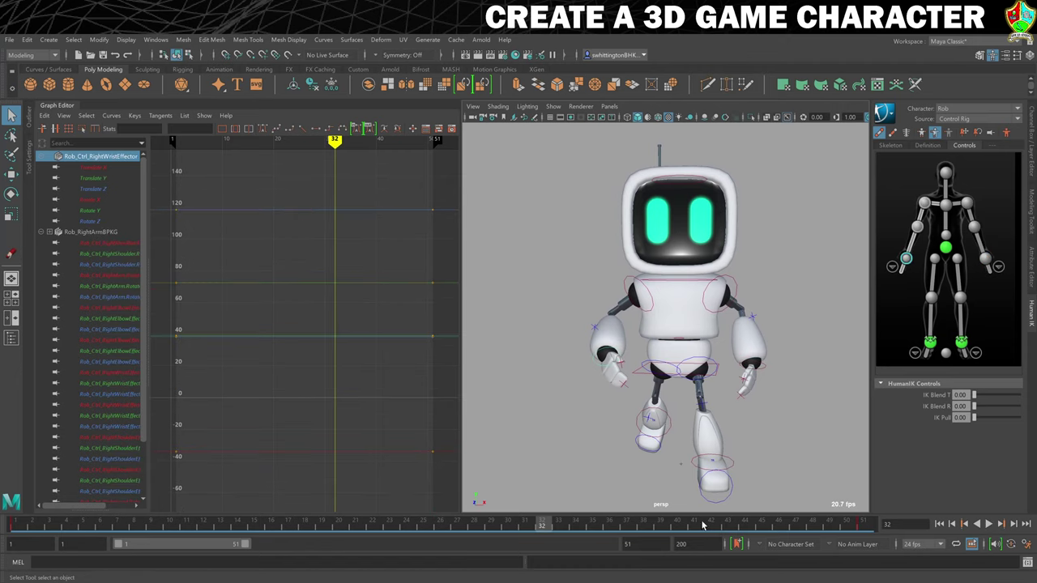
click(444, 527)
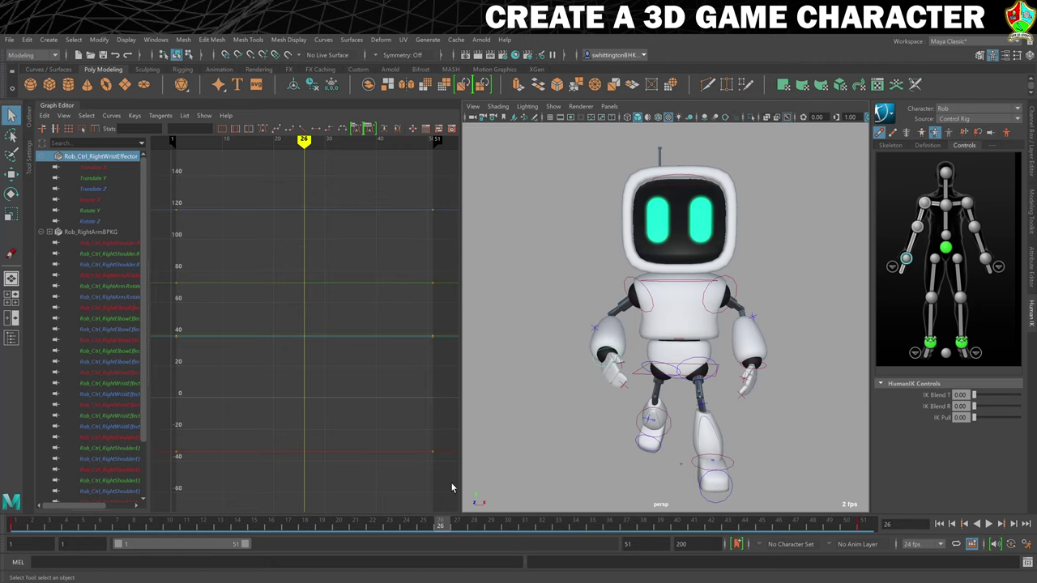
- Add a Grease Pencil frame at frame 1 and circle the character's right wrist as a position reference
click(23, 525)
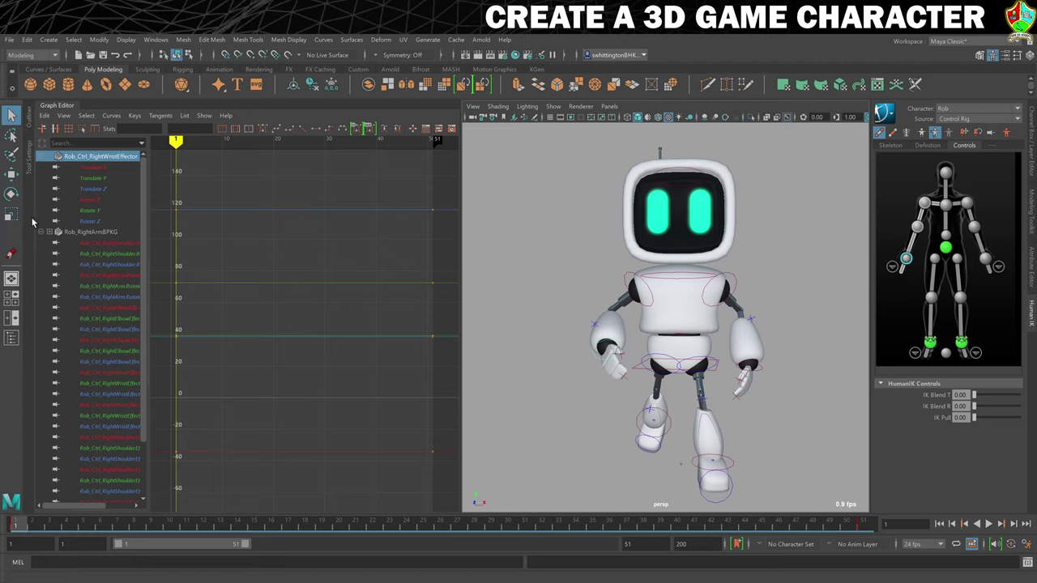
click(10, 252)
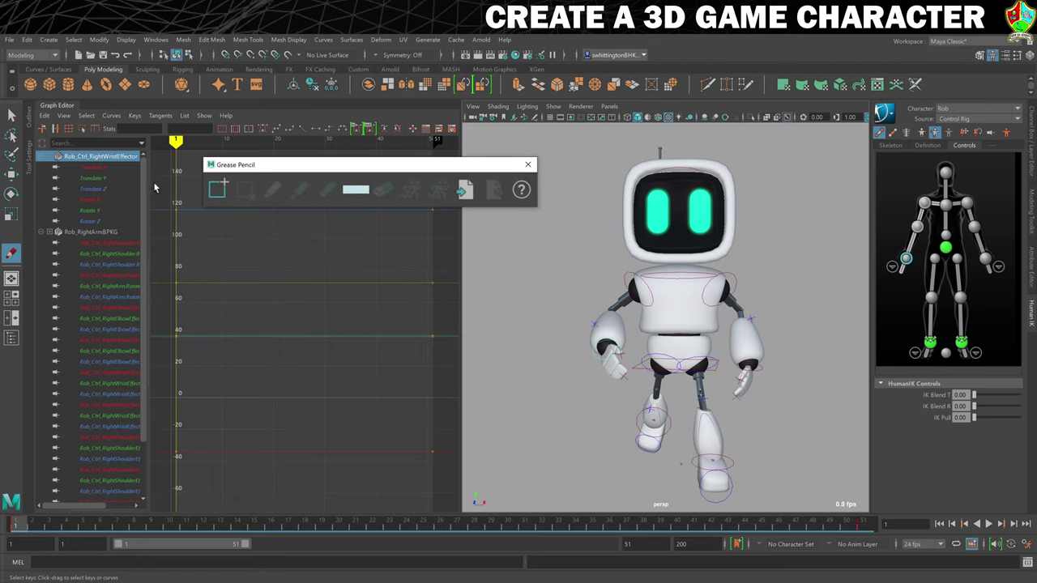
click(217, 188)
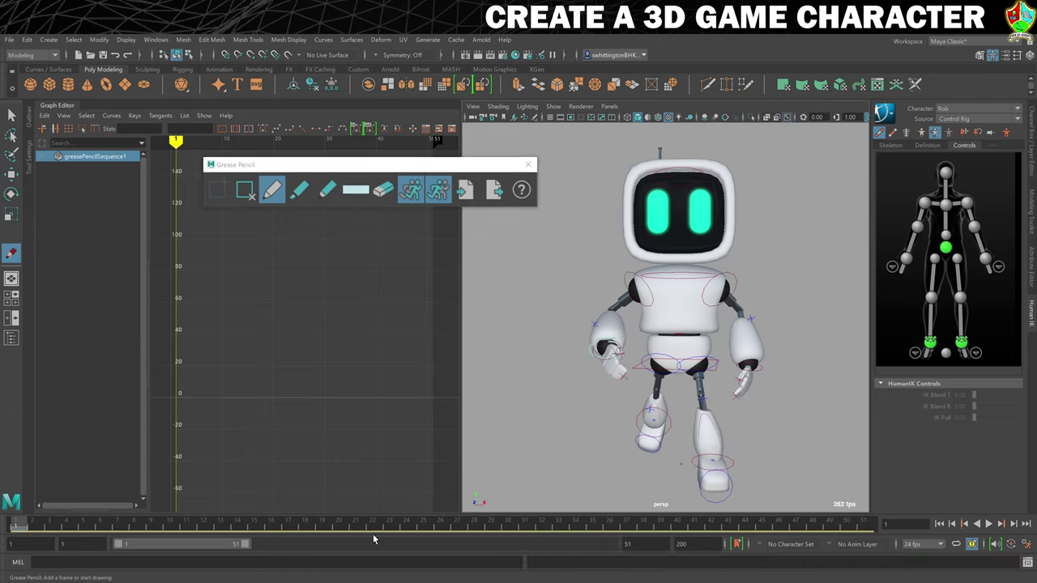
- At frame 26, move the right wrist effector slightly outward from the sketched reference, key it, and play back the motion
click(442, 528)
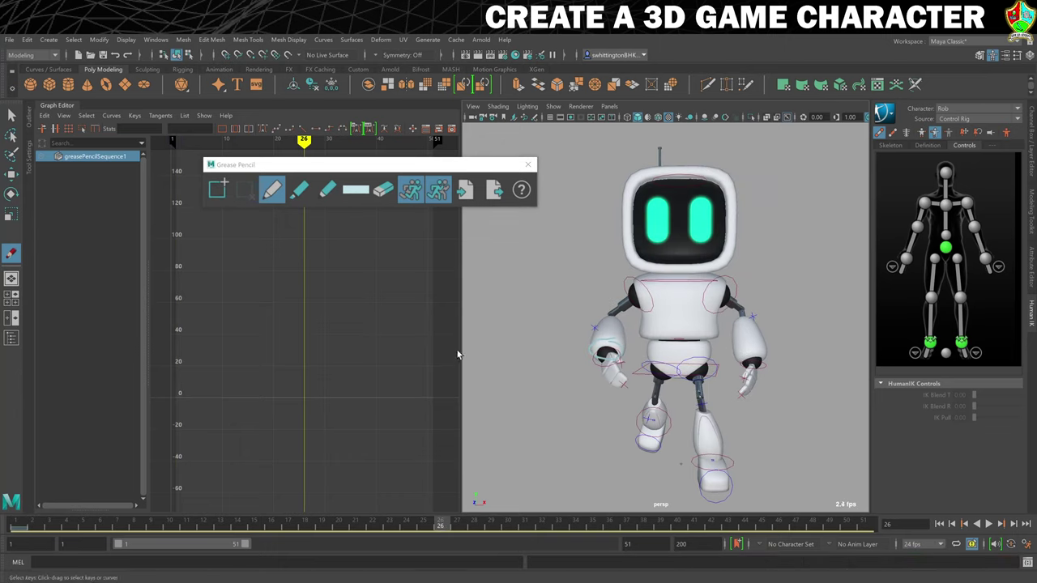
key(q)
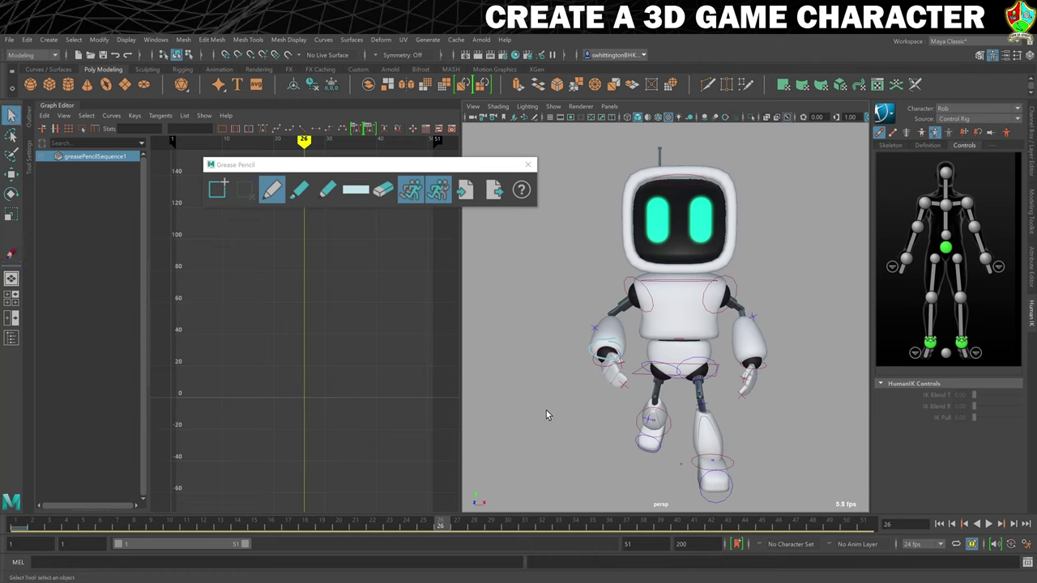
click(598, 371)
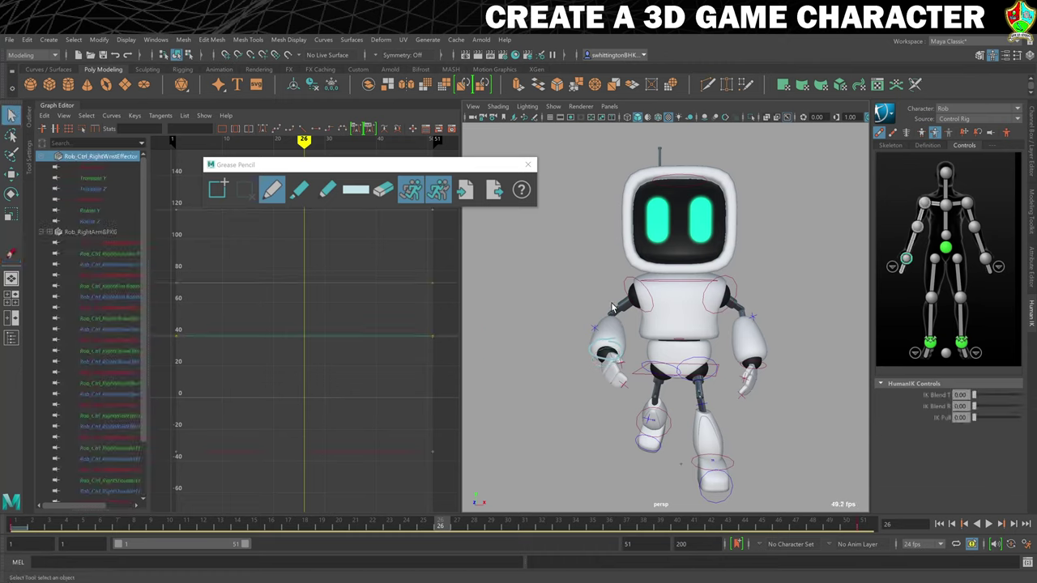
key(w)
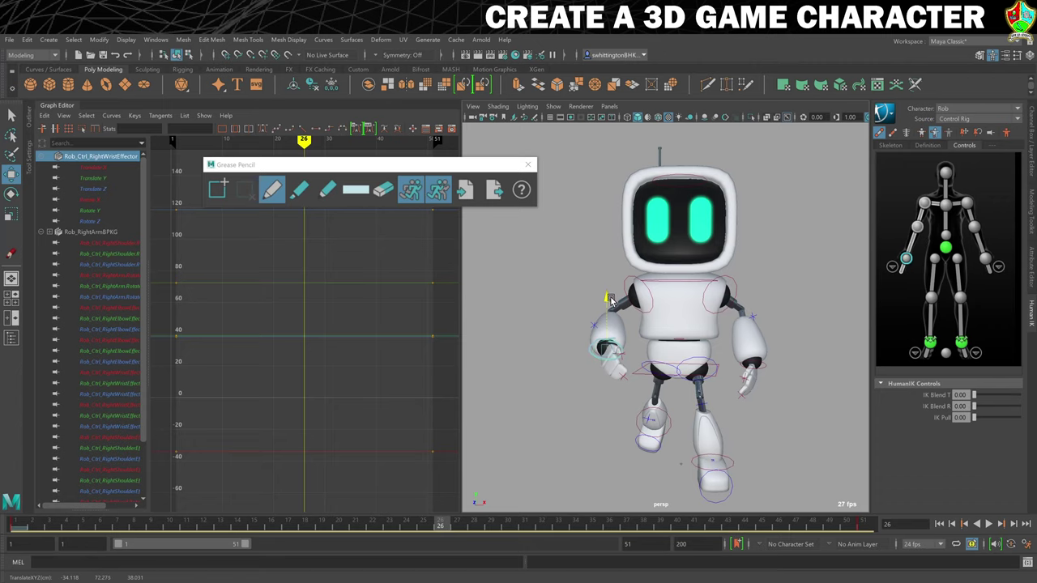
drag(661, 351, 656, 353)
key(s)
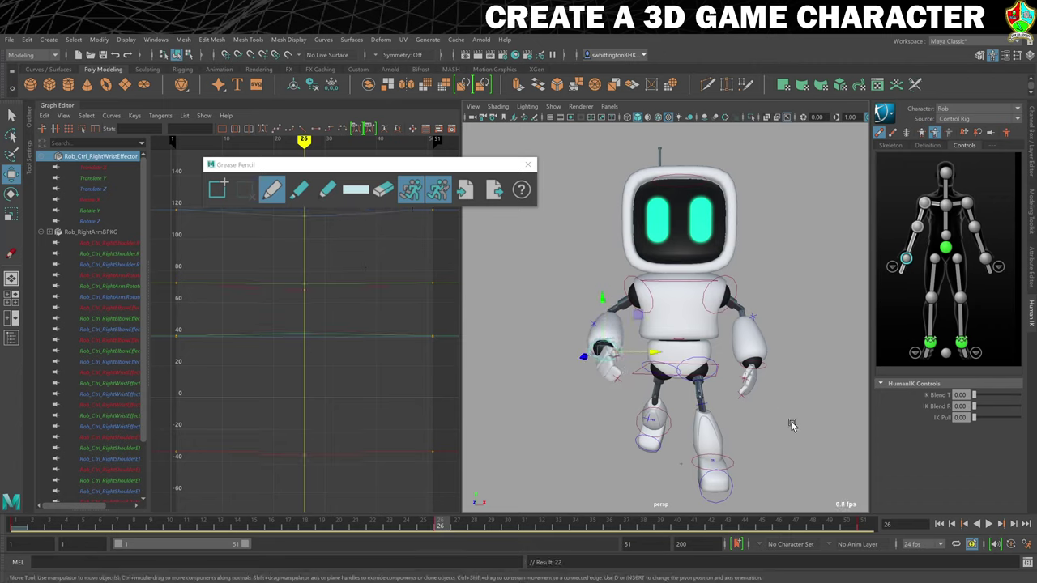
click(990, 525)
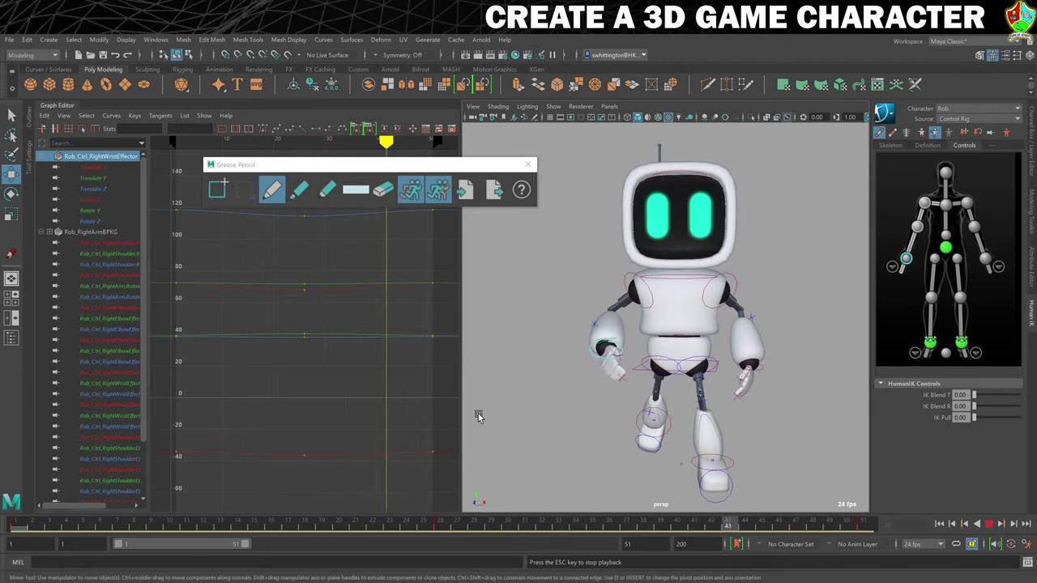
alt+drag(547, 428, 475, 318)
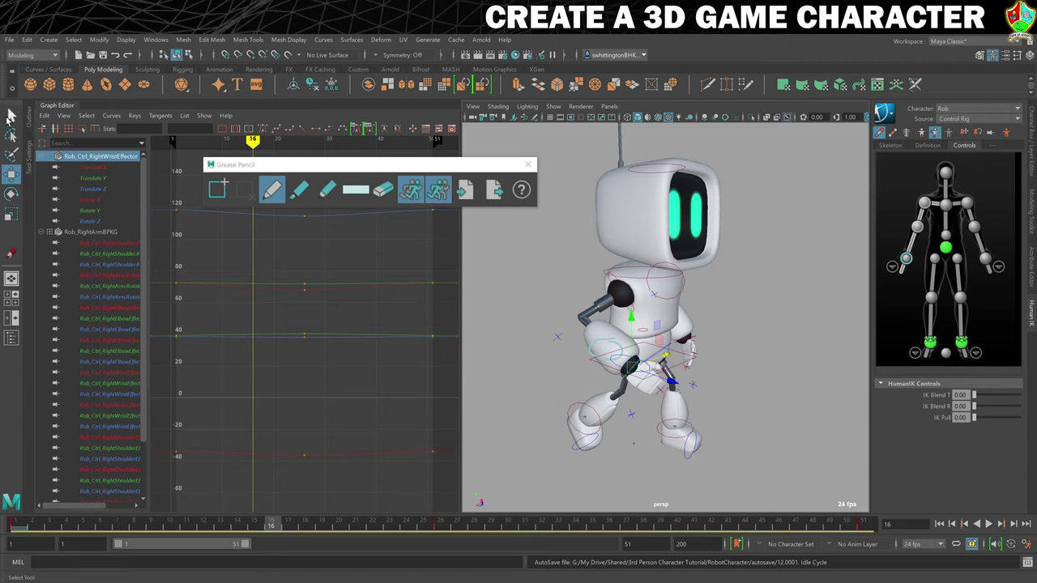
- Return to frame 1, remove the Grease Pencil sketch, and close the Grease Pencil window with the Select tool active
key(q)
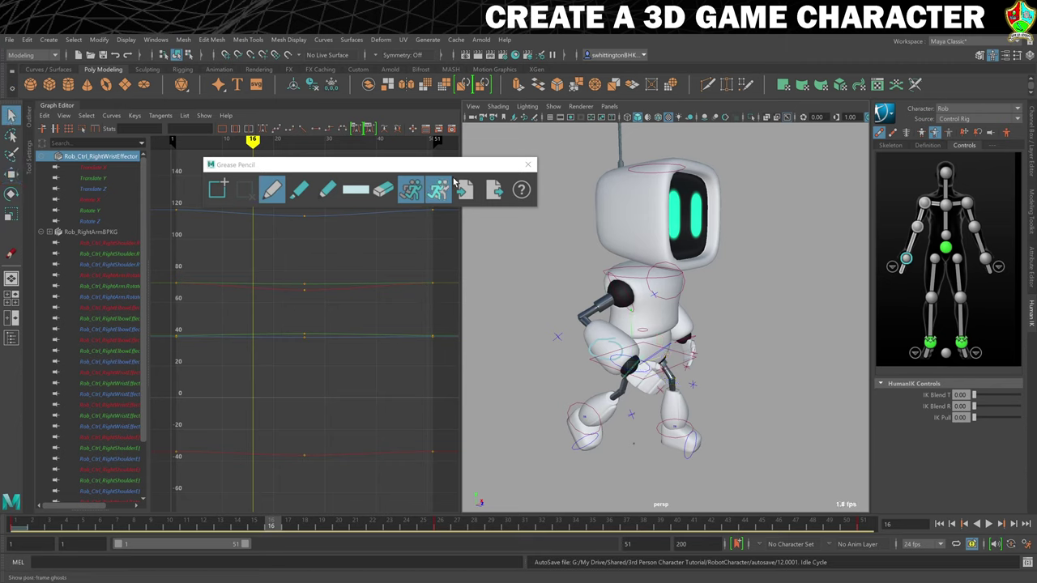
click(864, 528)
click(18, 523)
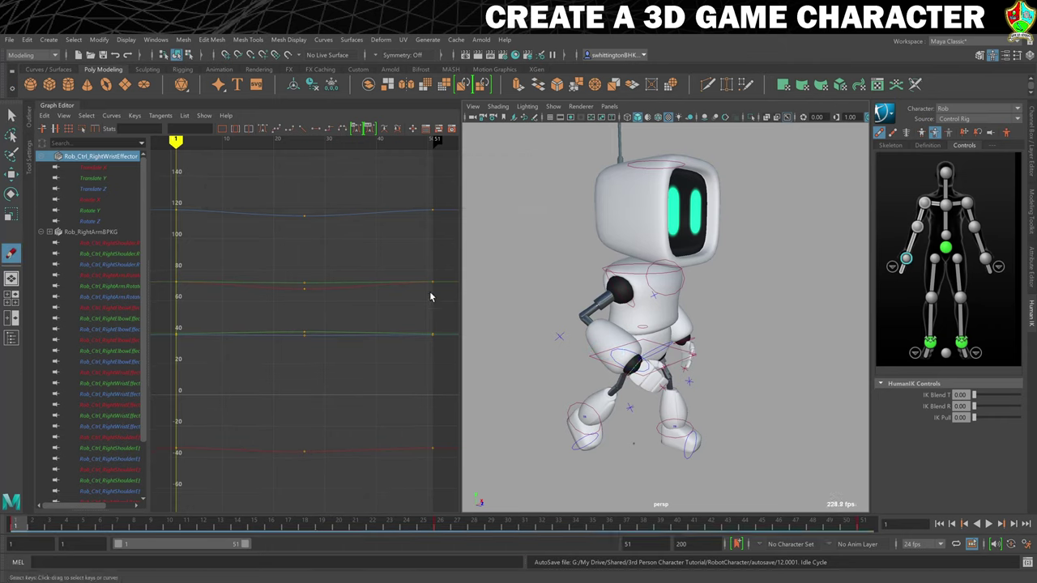
key(q)
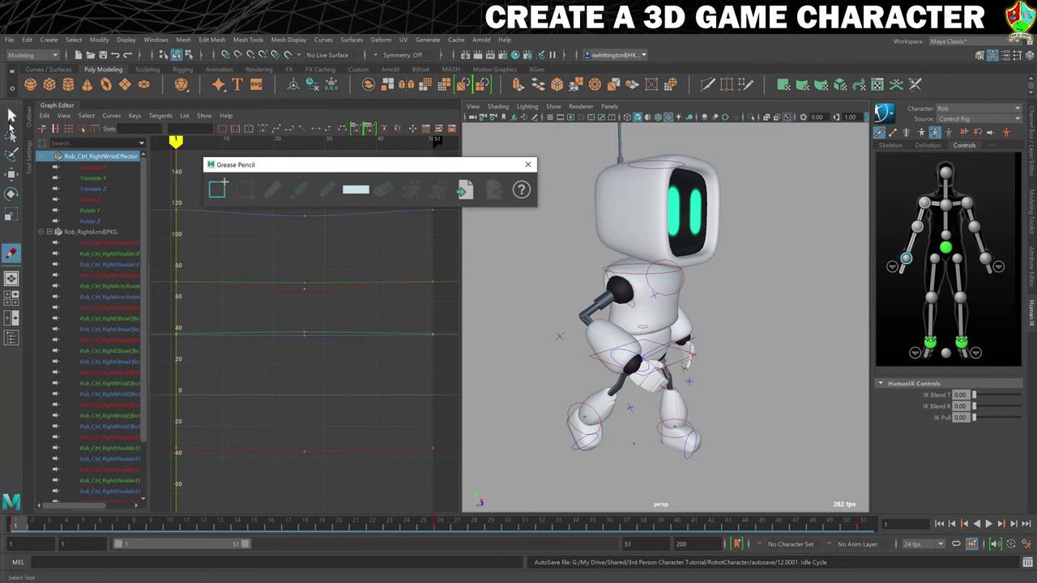
click(528, 164)
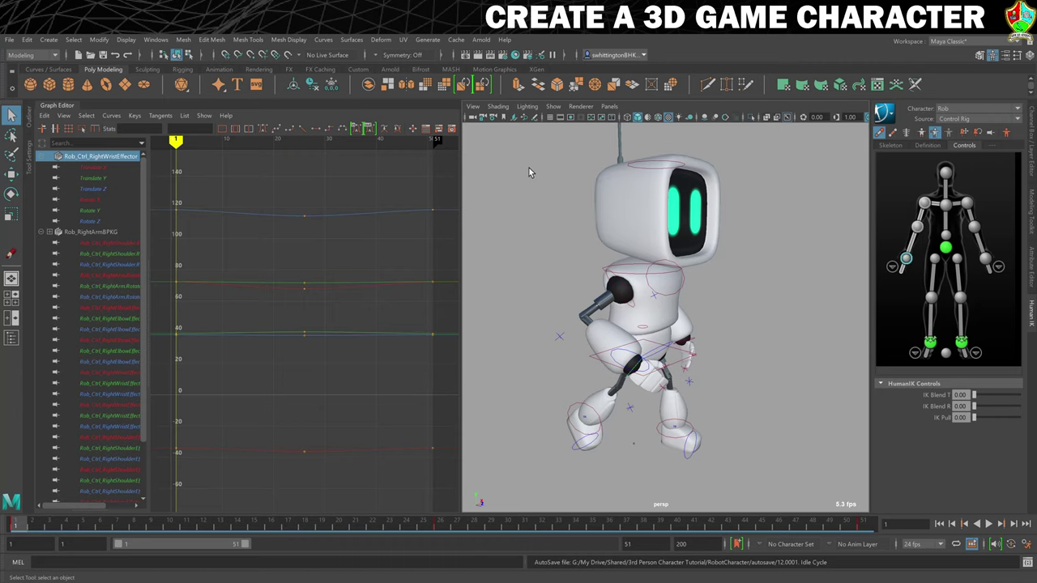
- Select both wrist effectors and all keys on their effector and arm curves in the Graph Editor
mouse_move(787, 412)
alt+mouse_down()
mouse_move(757, 405)
mouse_move(770, 407)
alt+mouse_up()
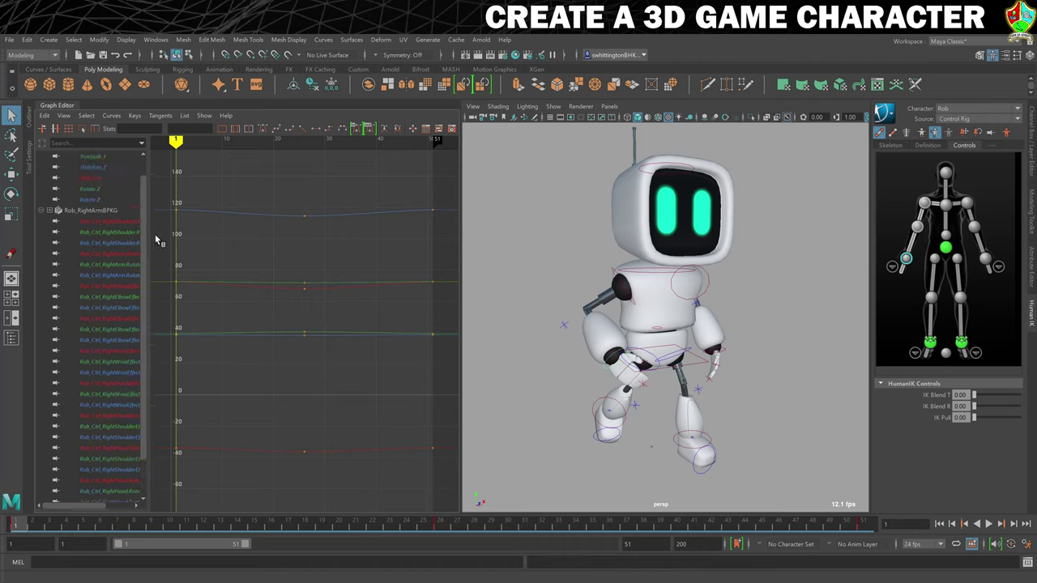
shift+click(718, 350)
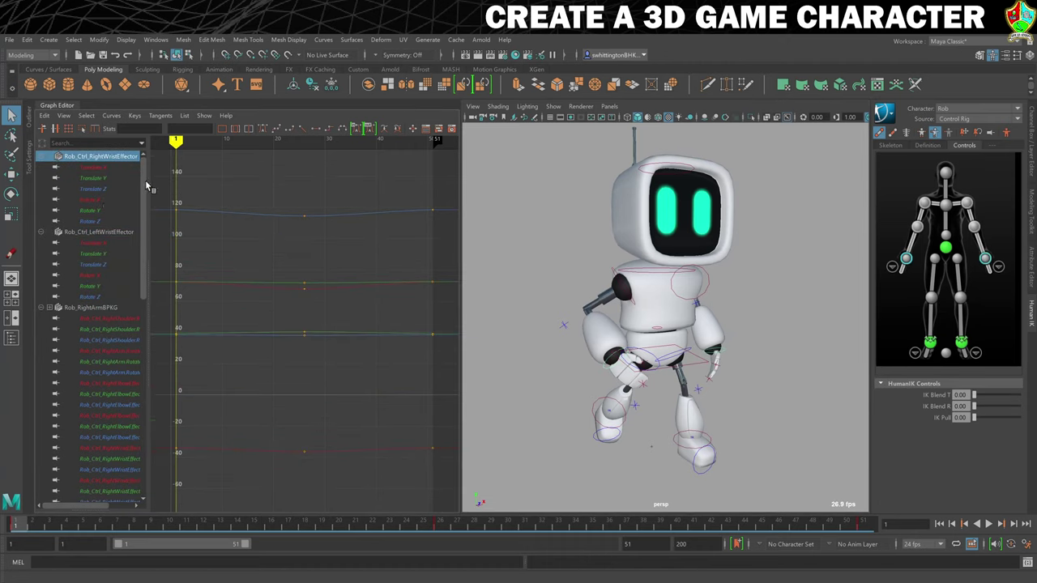
scroll(134, 365, down, 10)
drag(104, 496, 306, 277)
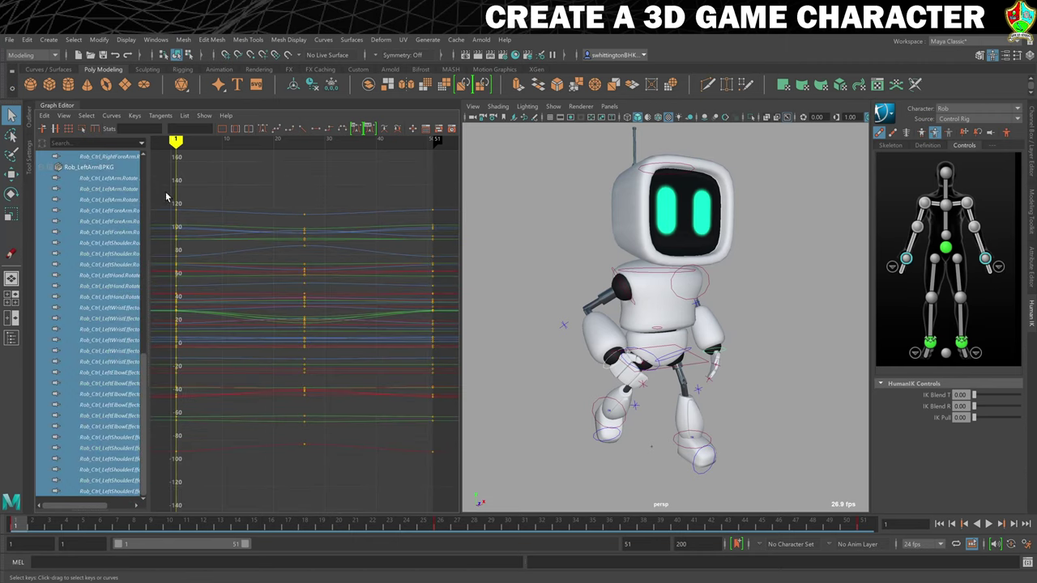
drag(163, 188, 445, 472)
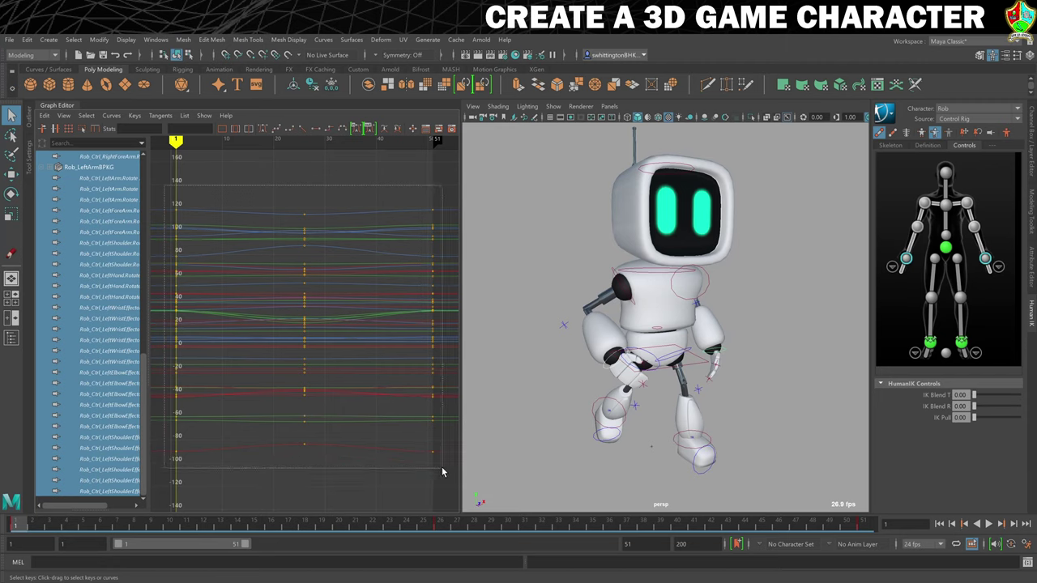
- Set both the pre infinity and post infinity of the selected wrist and arm curves to Cycle
click(111, 115)
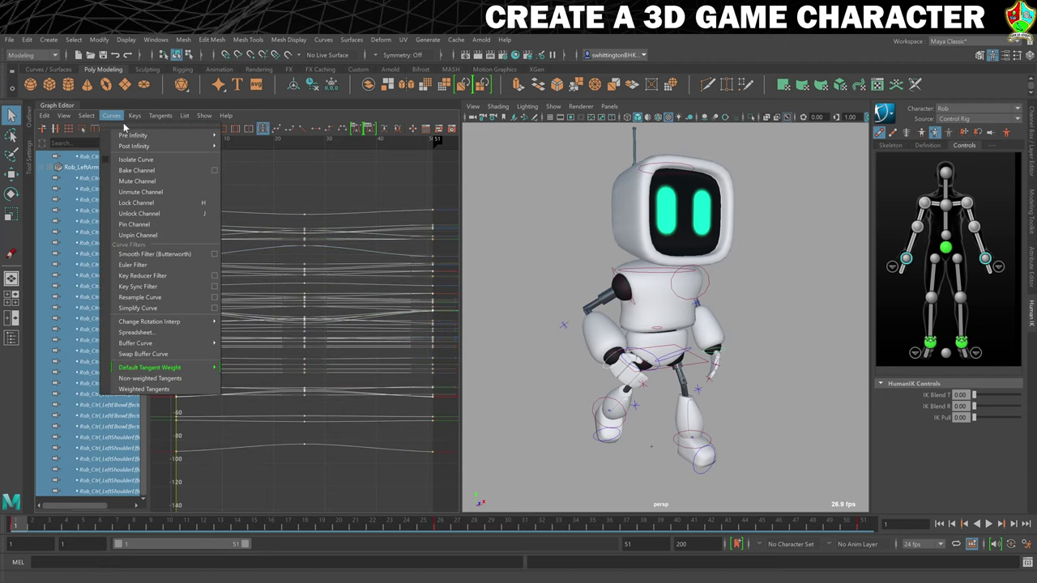
mouse_move(159, 137)
click(242, 135)
click(111, 115)
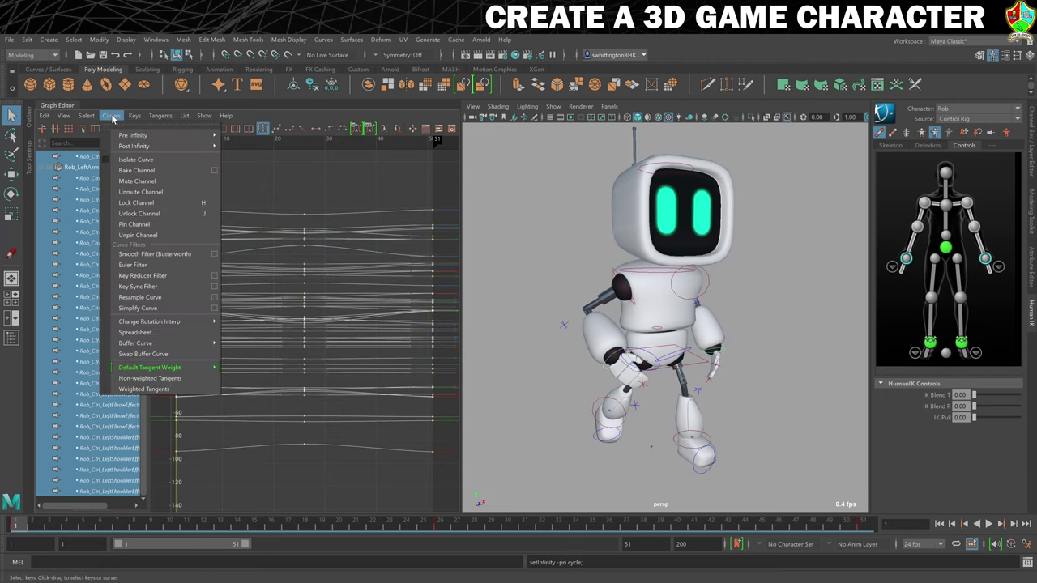
click(242, 146)
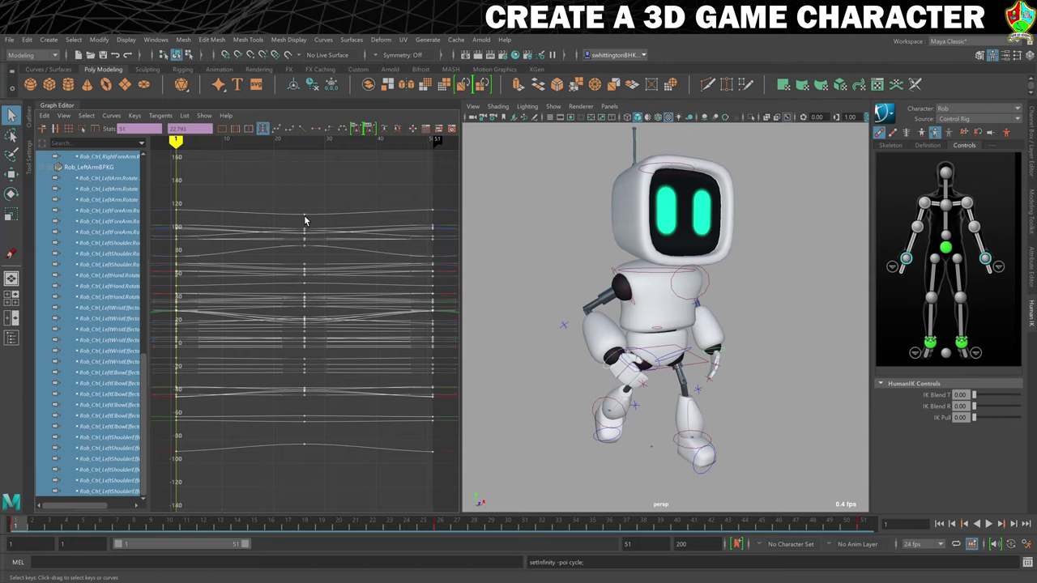
- Offset the selected wrist and arm keys 12 frames later, then clear the selection and play back the loop
middle_drag(305, 215, 367, 212)
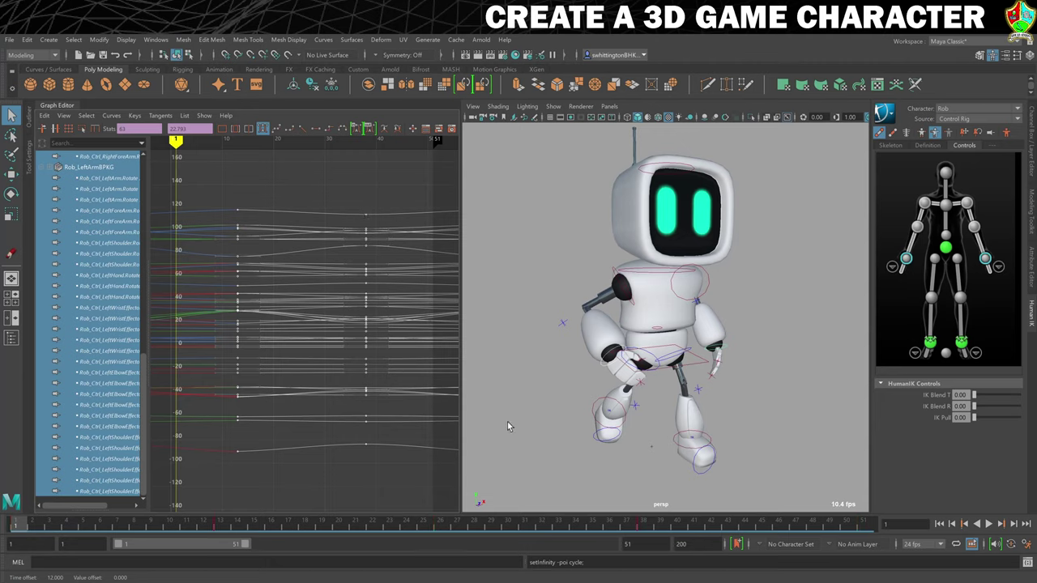
click(782, 402)
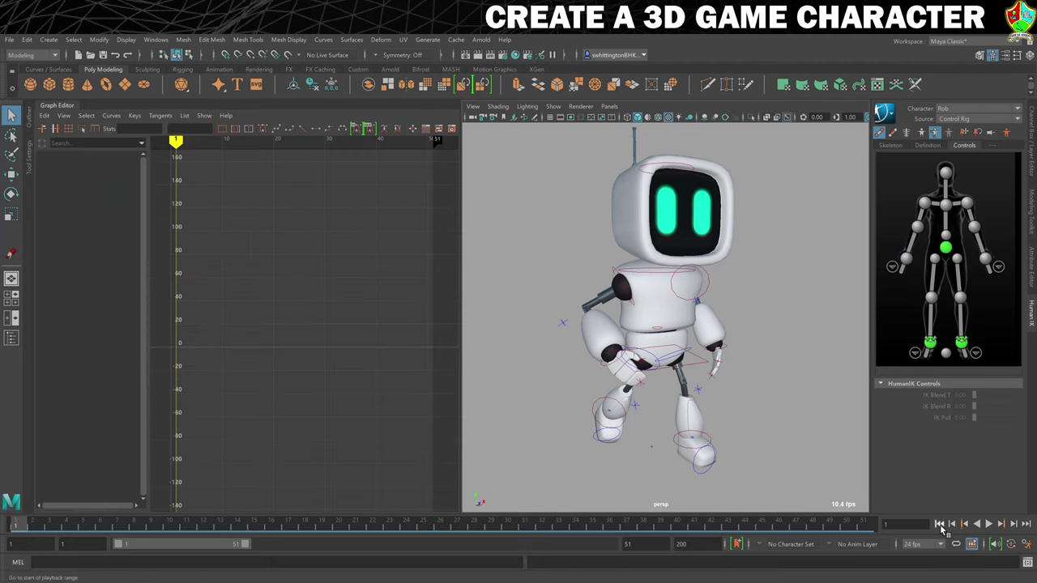
click(989, 525)
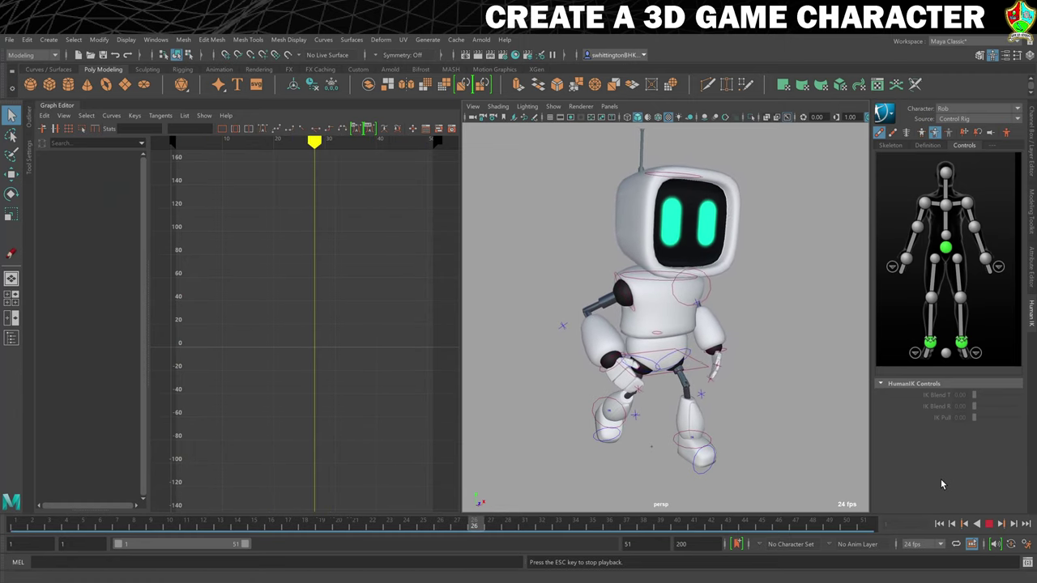
key(Escape)
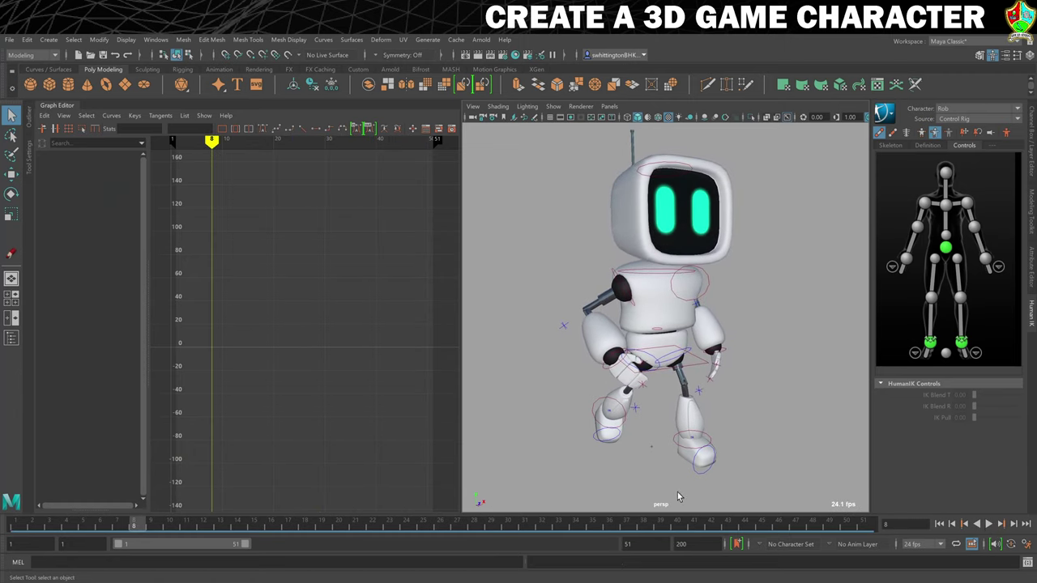
- Reselect the right and left wrist effectors together with every key on their offset arm curves
click(603, 368)
shift+click(722, 357)
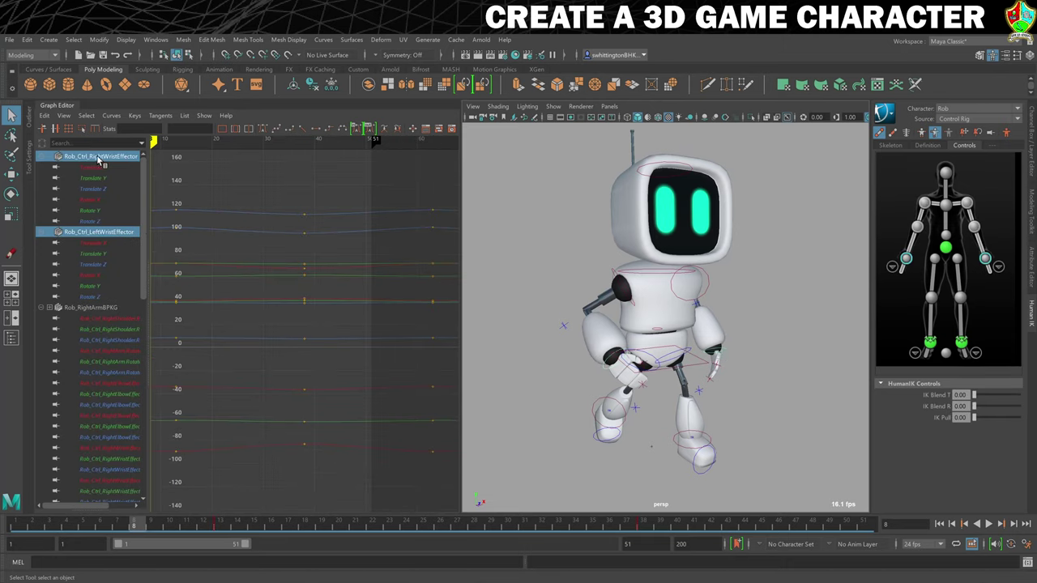
scroll(90, 364, down, 10)
shift+click(96, 491)
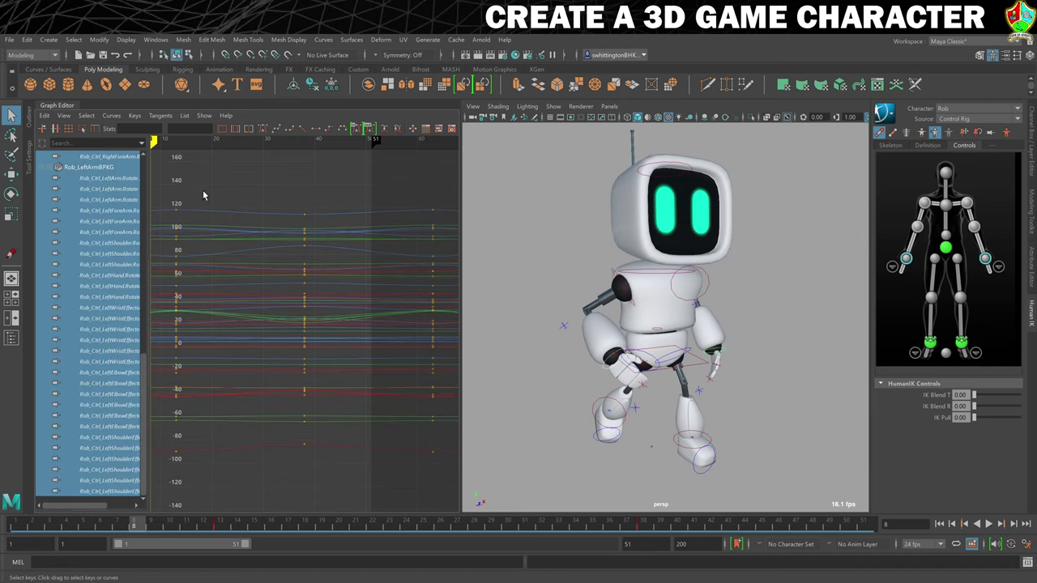
drag(162, 190, 444, 474)
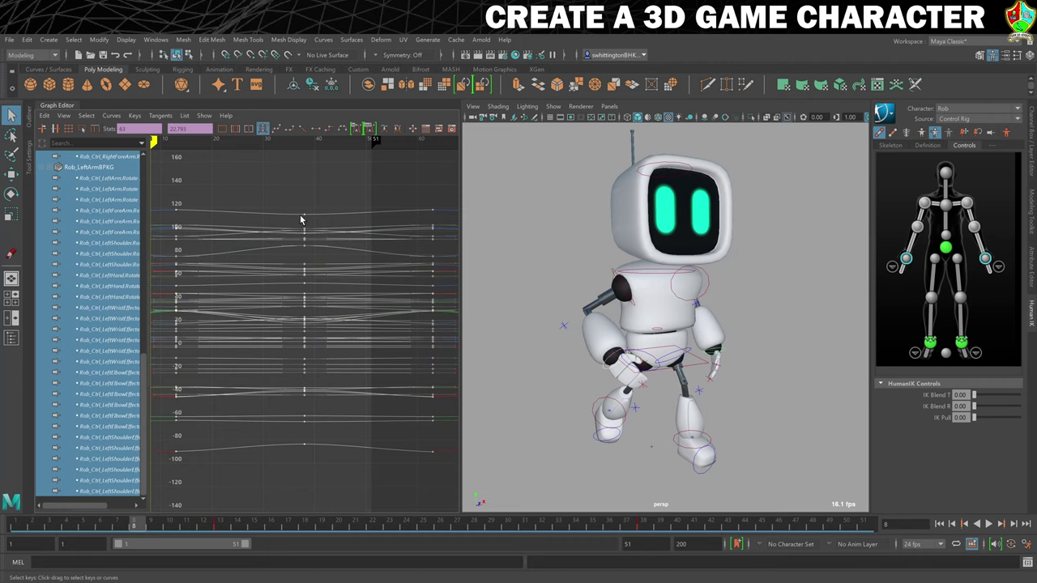
- Shift the selected wrist and arm keys 5 frames earlier and play back the result
shift+middle_drag(305, 218, 275, 216)
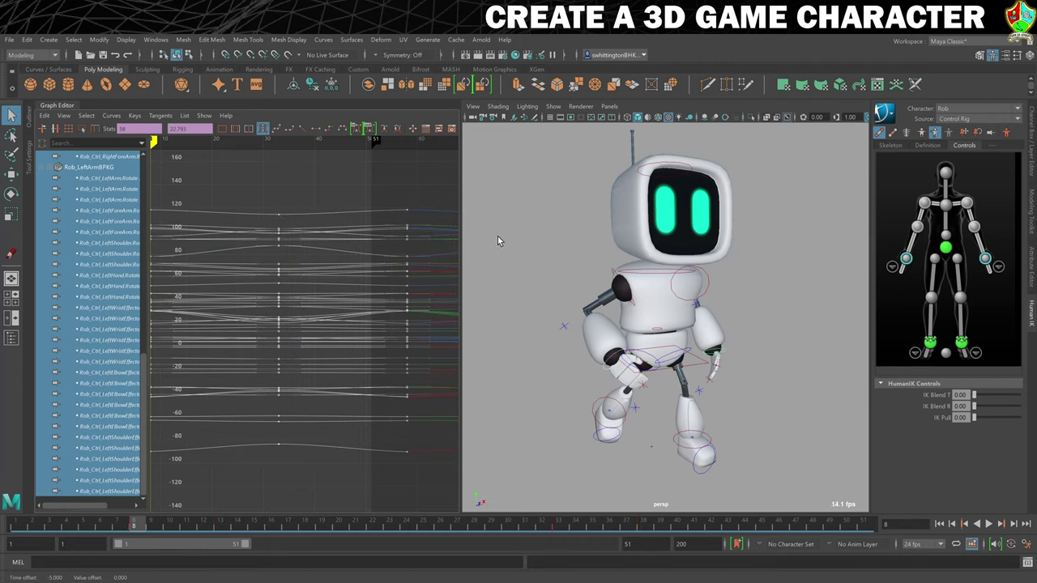
click(990, 525)
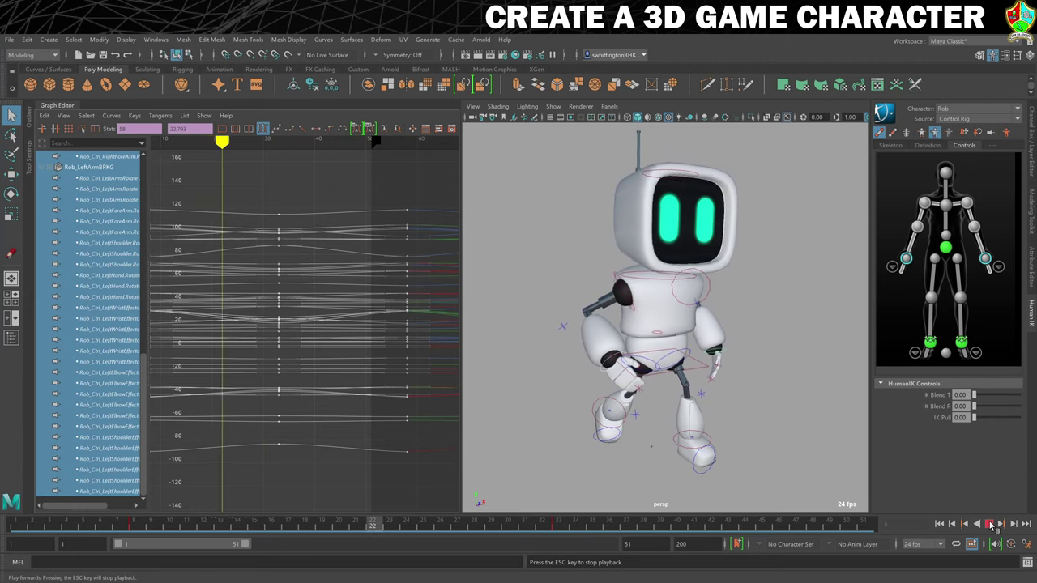
click(990, 525)
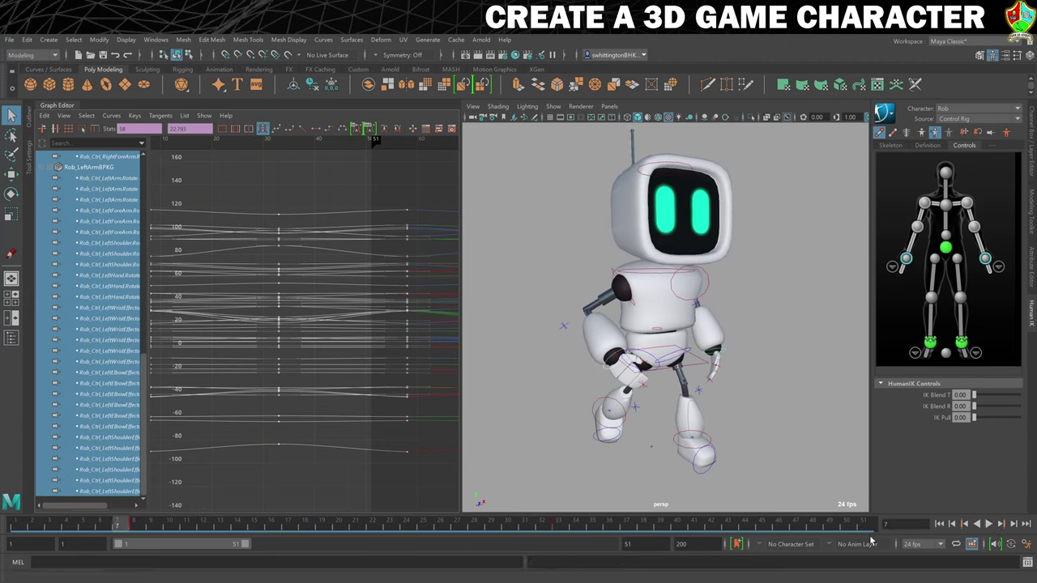
- Shift the selected wrist and arm keys 10 frames later, ending at frame 68, and play back the loop
shift+middle_drag(278, 214, 328, 221)
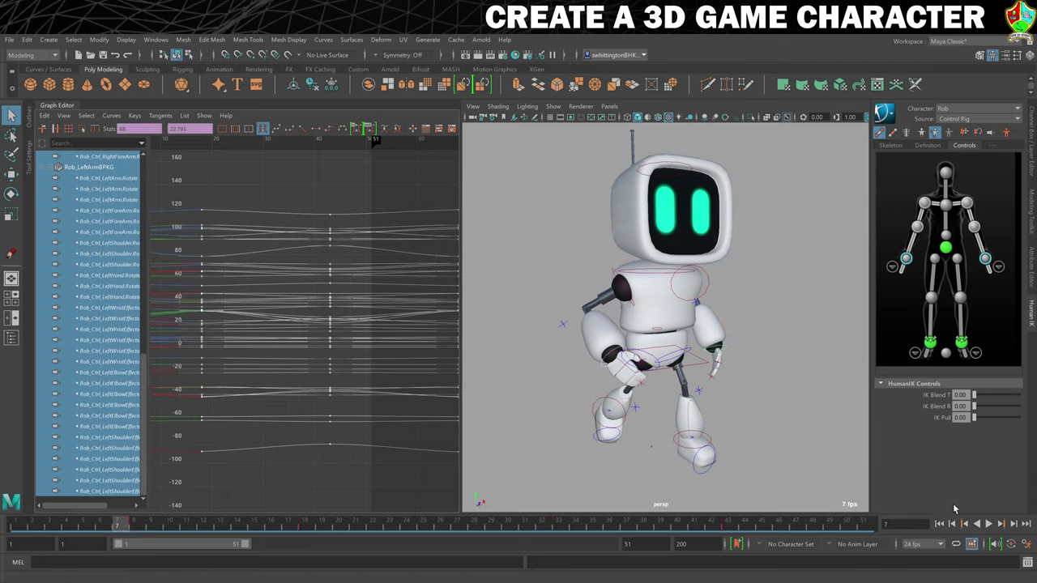
click(990, 524)
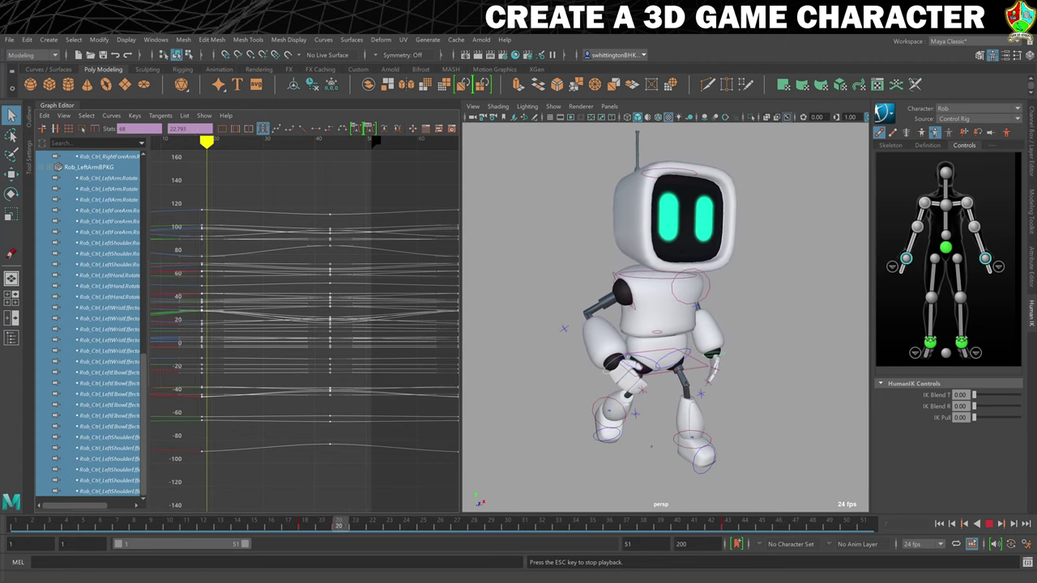
click(989, 526)
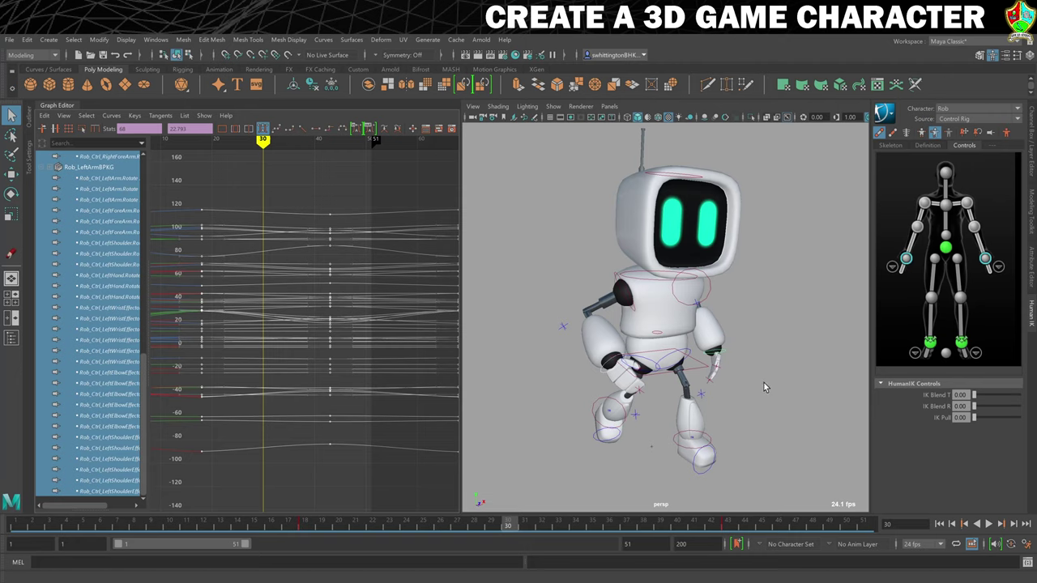
- Check the character's pose from several angles and save the Idle Cycle scene
alt+drag(782, 370, 771, 364)
alt+middle_drag(771, 364, 733, 332)
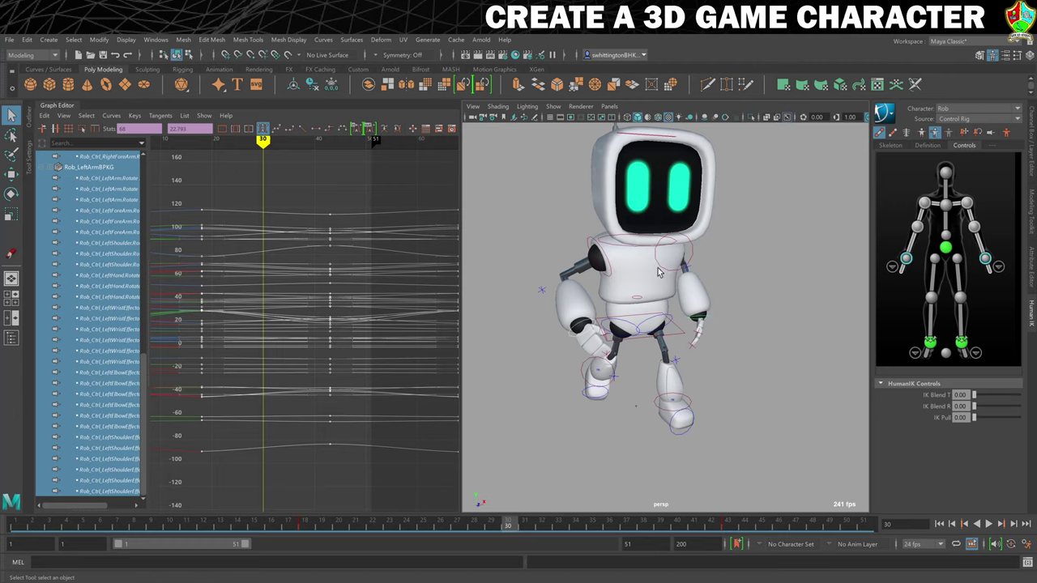
alt+drag(785, 329, 800, 362)
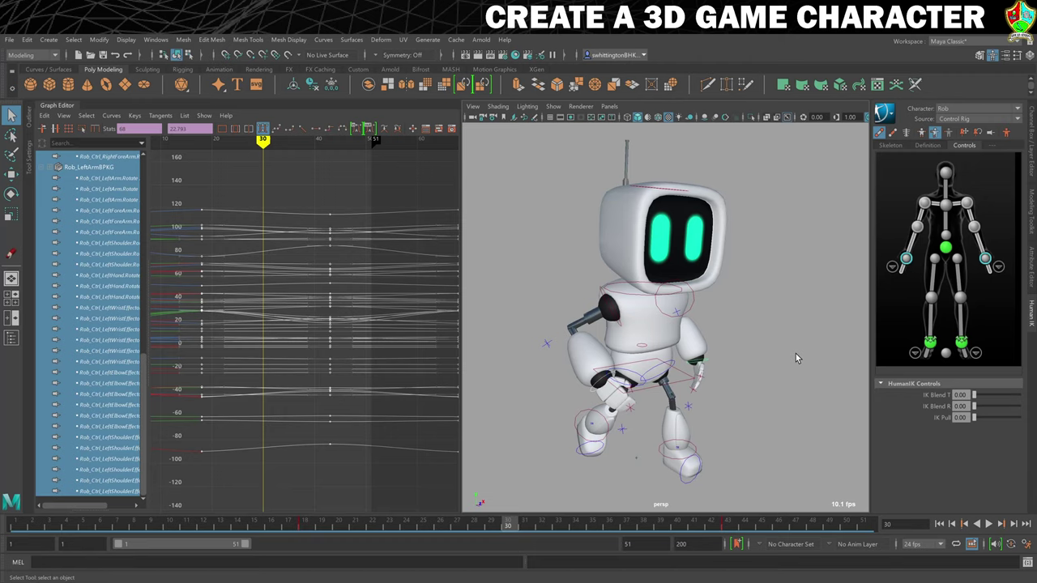
click(9, 39)
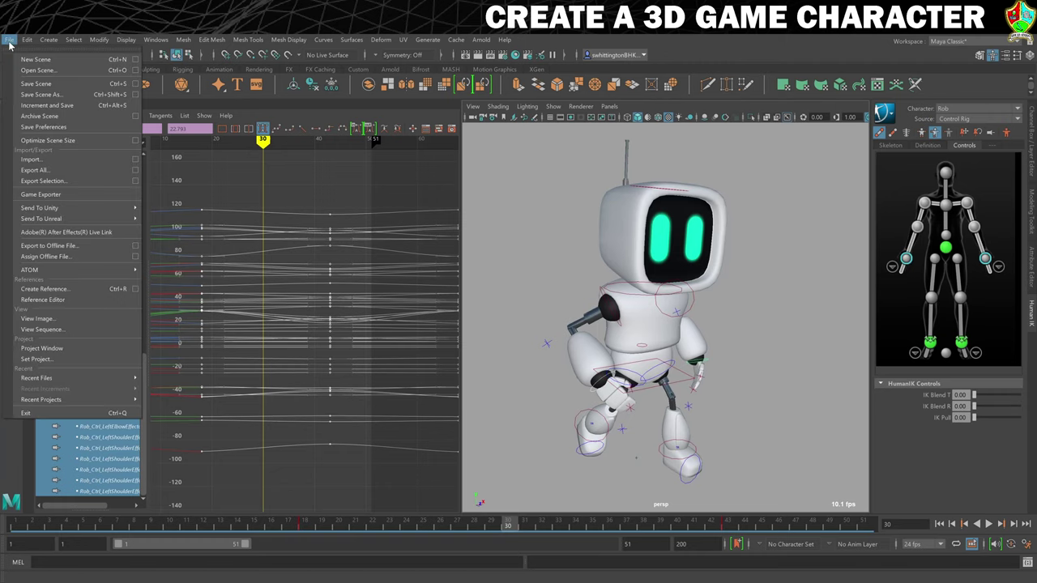
click(28, 84)
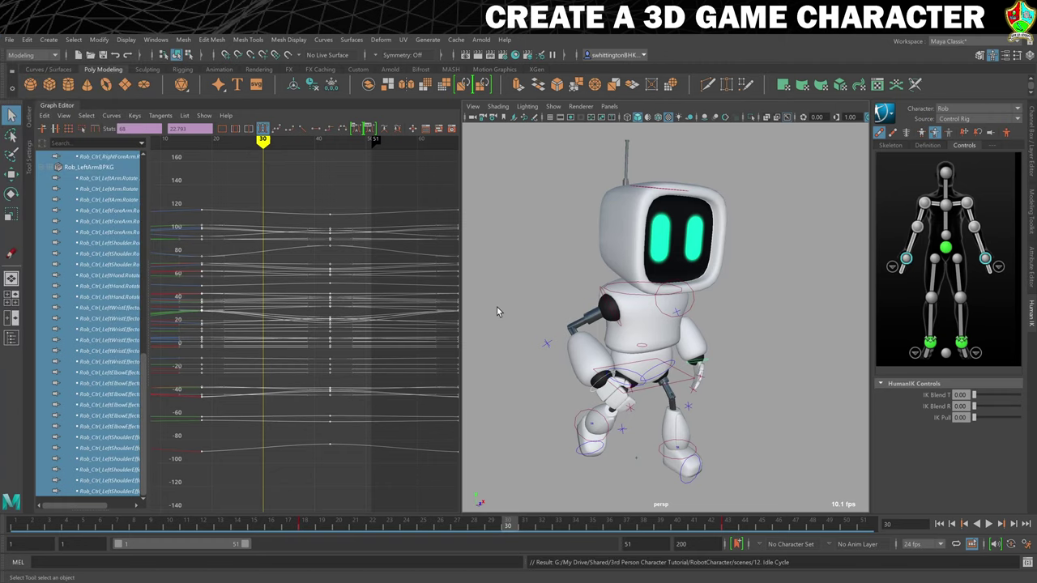
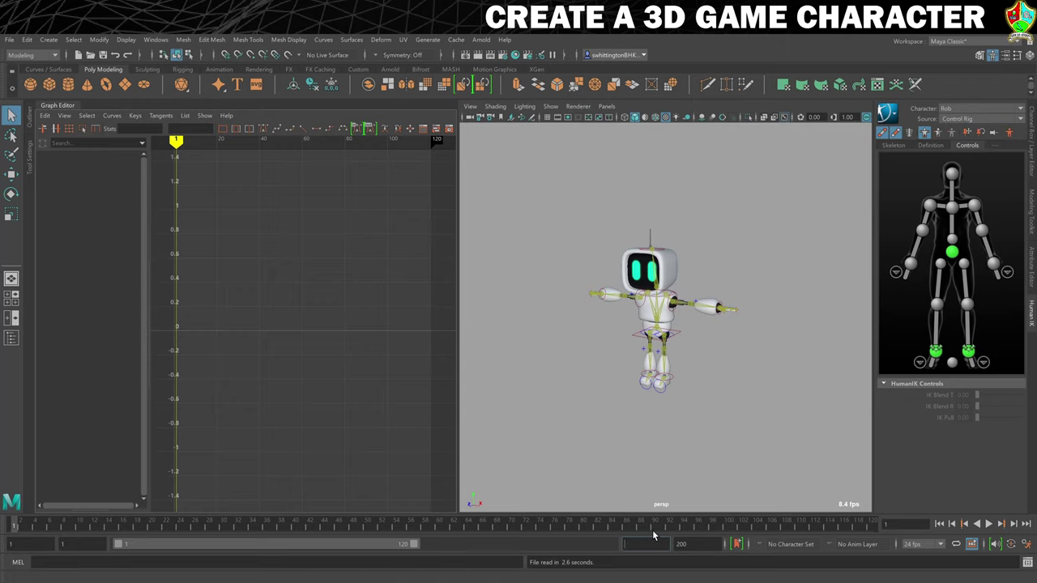
- Set the playback range to end at frame 25 and dock the Graph Editor below the perspective viewport
key(Return)
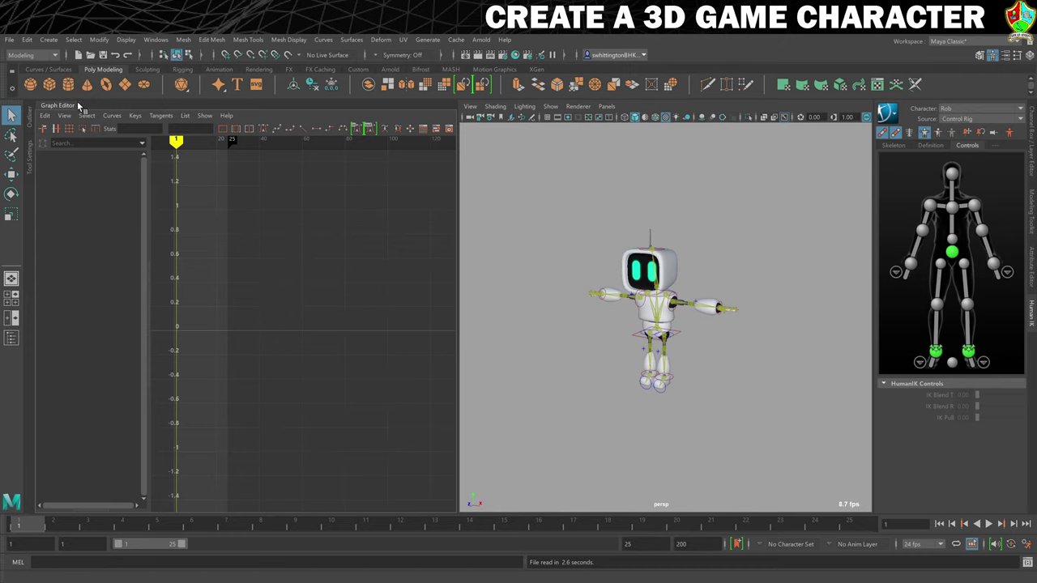
drag(61, 106, 348, 514)
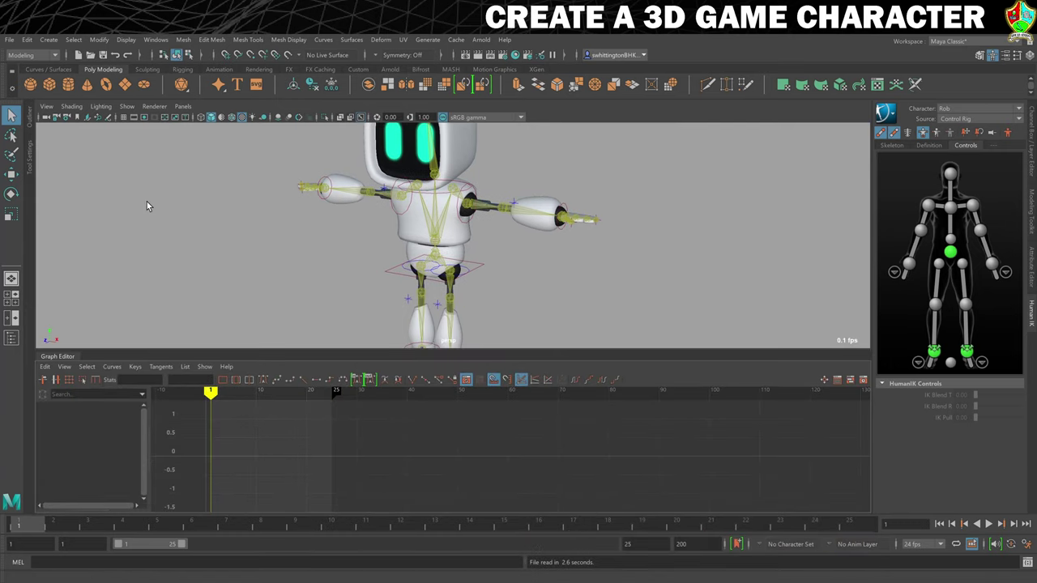
- Tear off a copy of the perspective view and dock it as a narrow panel beside the main viewport and Graph Editor
click(183, 106)
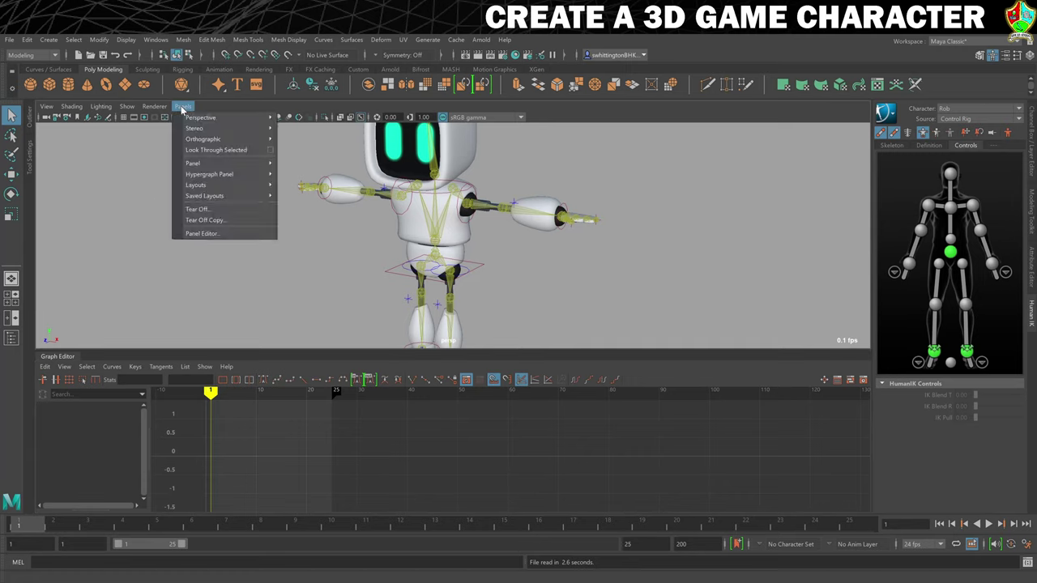
click(216, 221)
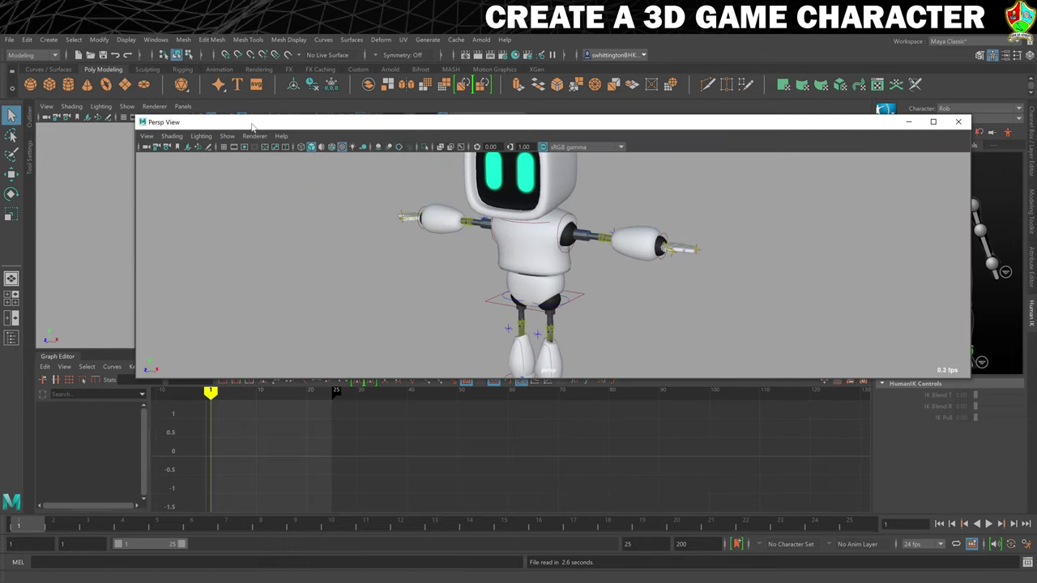
drag(259, 125, 34, 249)
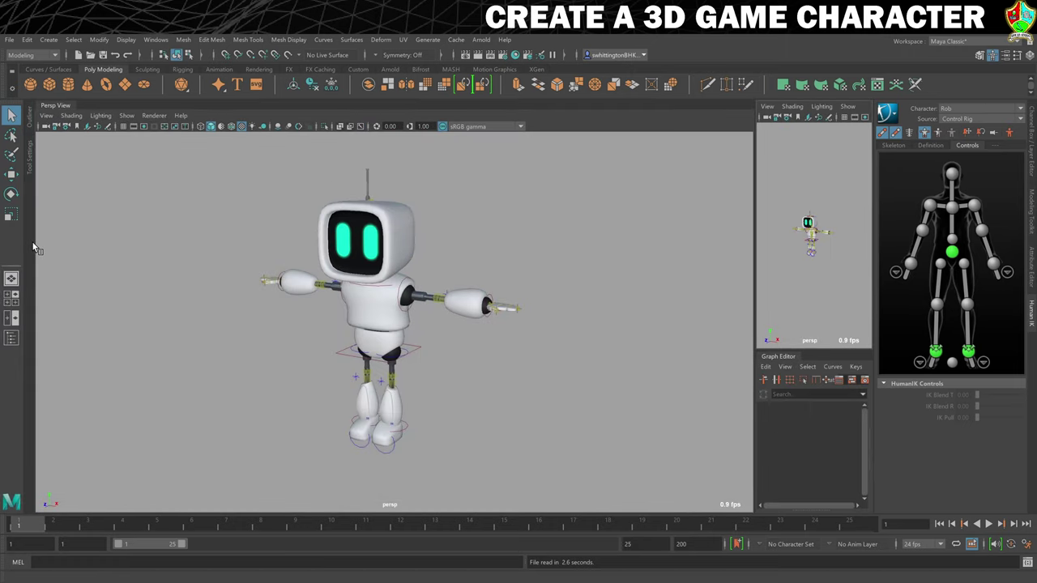
drag(755, 227, 248, 269)
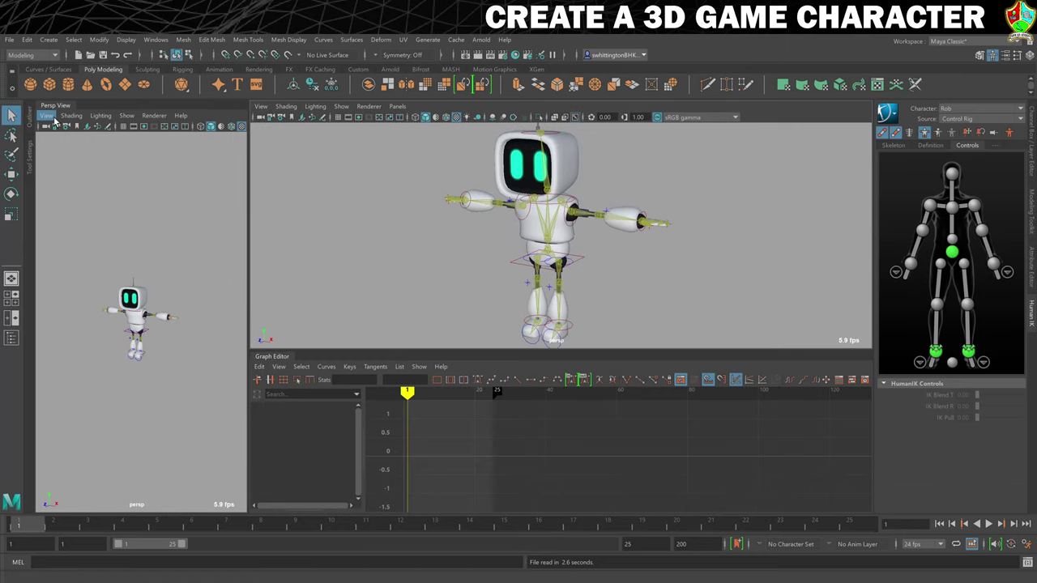
- Switch the narrow view to a side-on predefined bookmark and frame the whole character in it
click(47, 115)
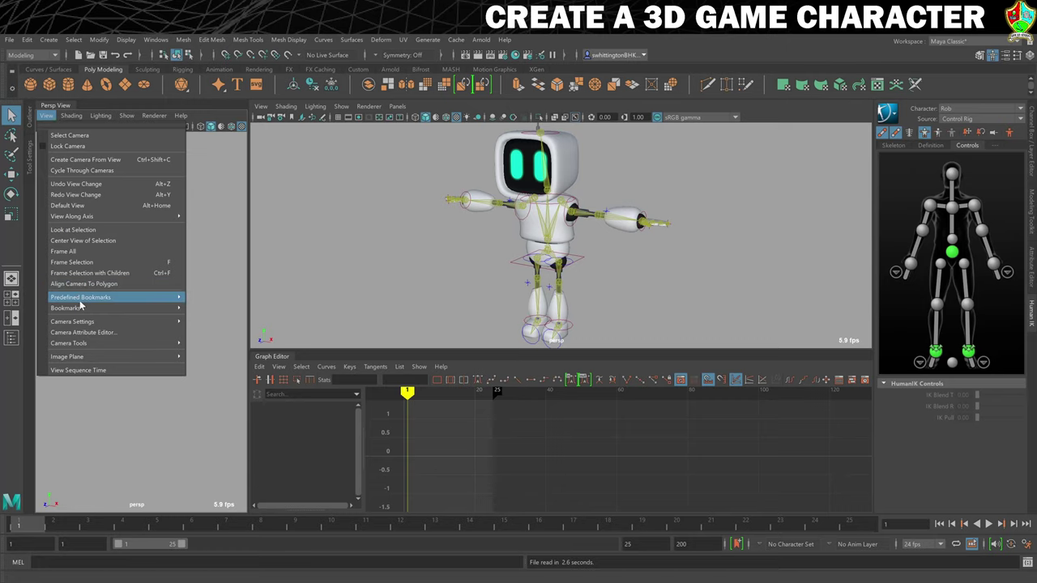
mouse_move(91, 303)
click(217, 340)
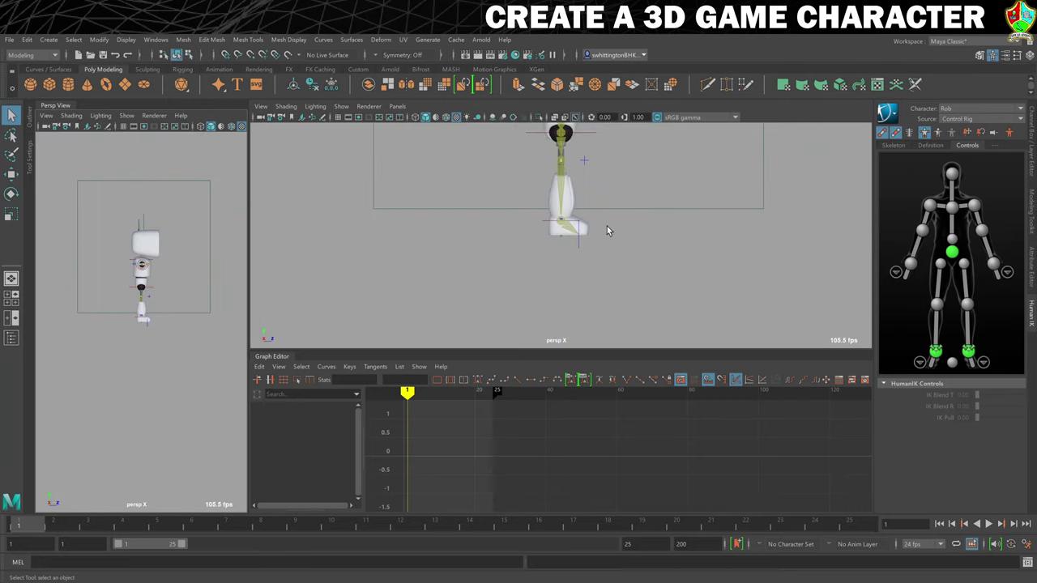
key(shift+f)
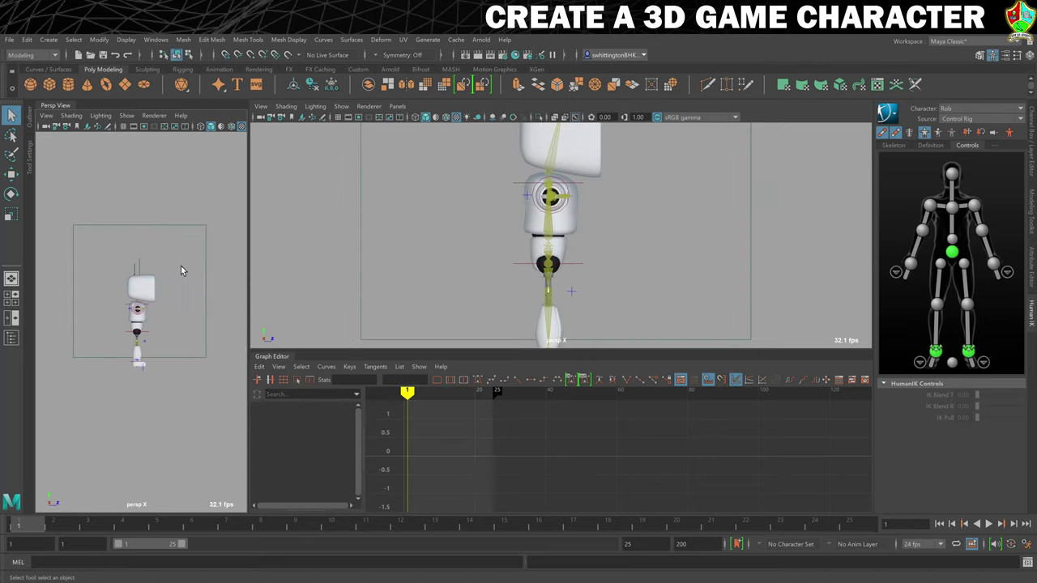
scroll(305, 267, up, 3)
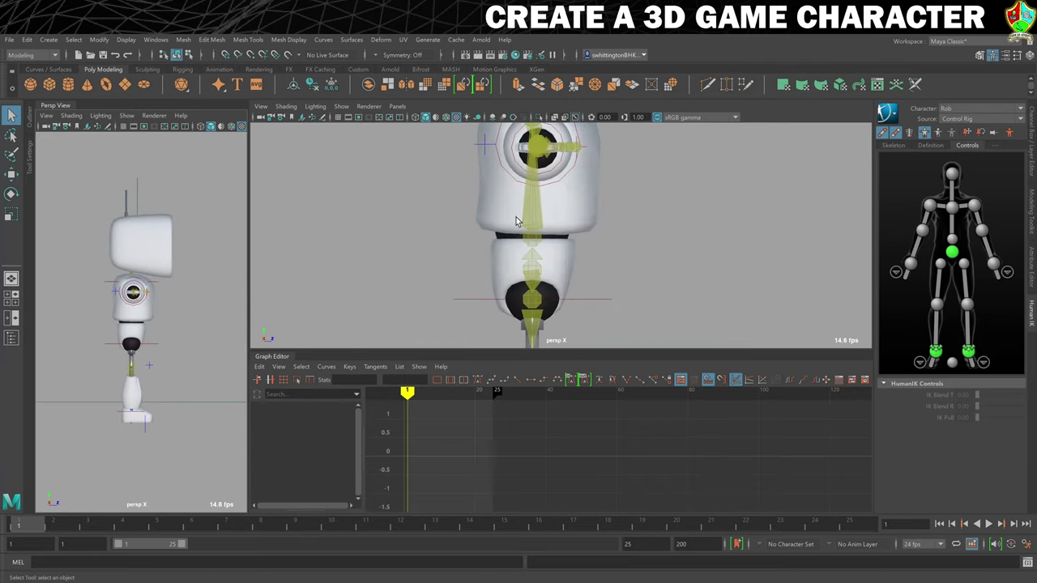
- Give the main viewport its own new perspective camera and frame the whole character from the front
click(396, 106)
mouse_move(422, 116)
click(523, 123)
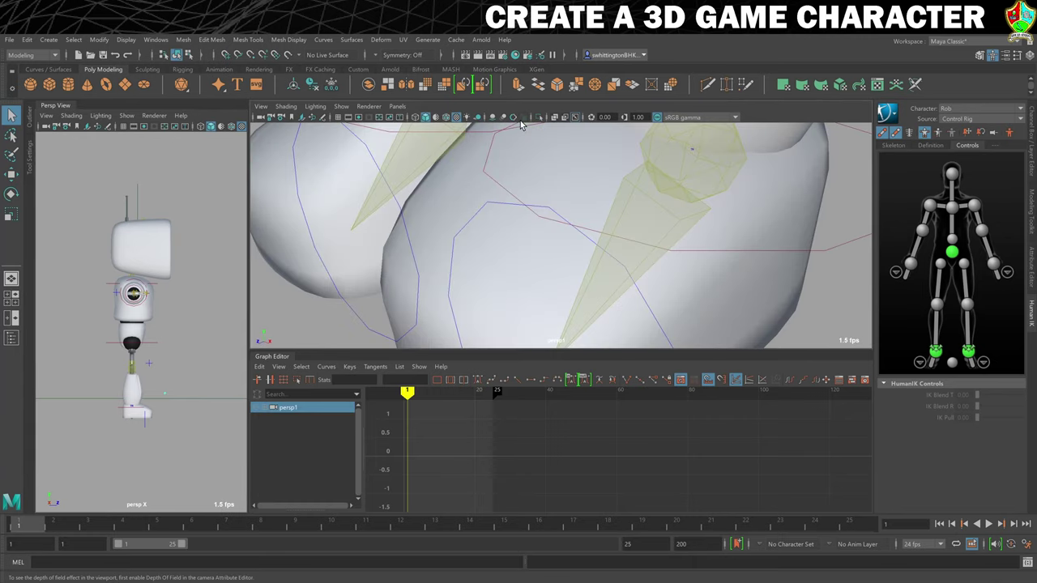
scroll(598, 224, down, 10)
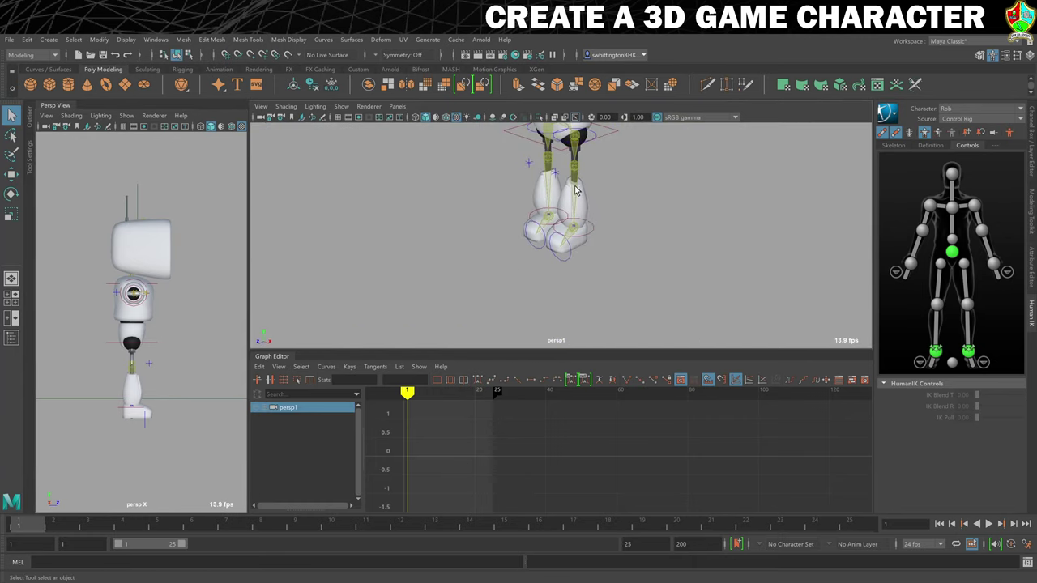
alt+drag(575, 190, 563, 274)
scroll(565, 268, down, 3)
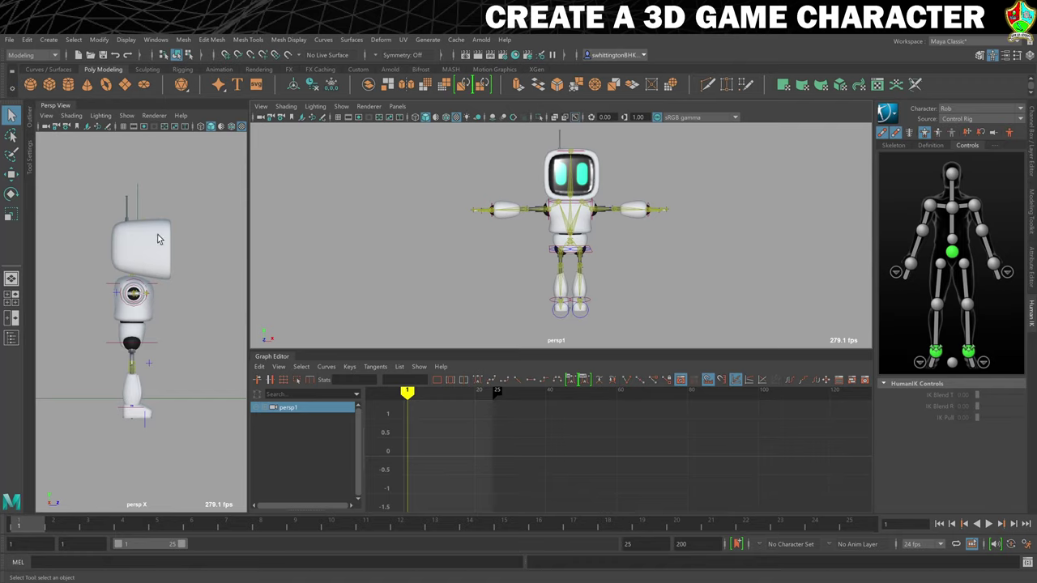
- Turn on the grid in the side view and hide the large square outline around the character there
click(123, 126)
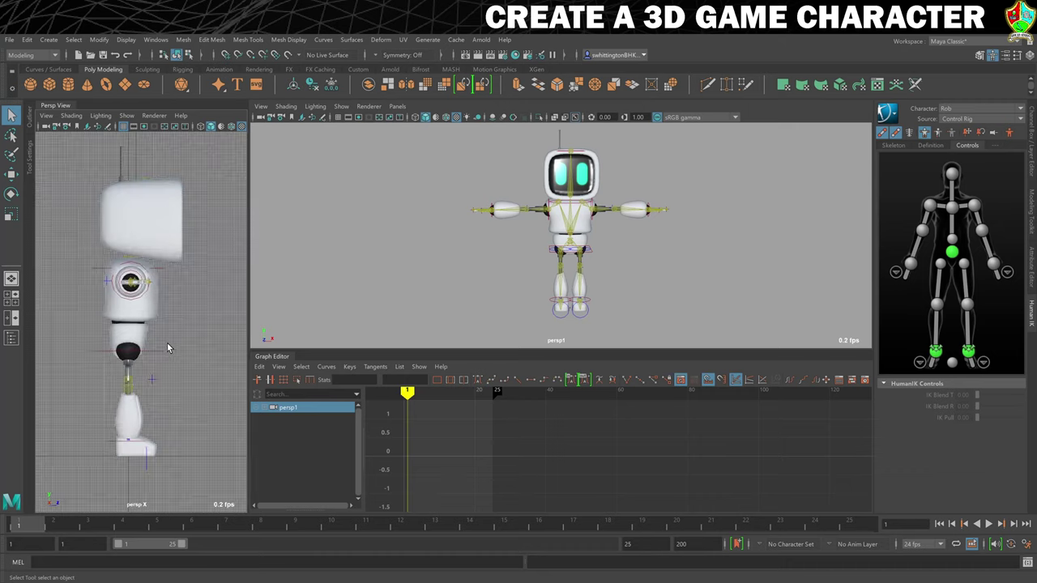
scroll(122, 446, up, 2)
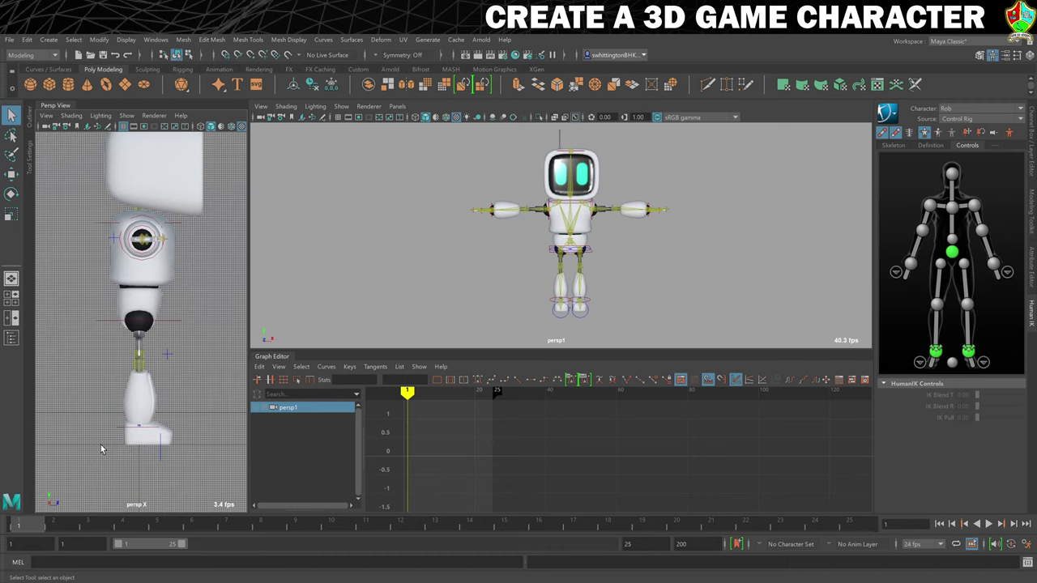
click(126, 116)
click(144, 278)
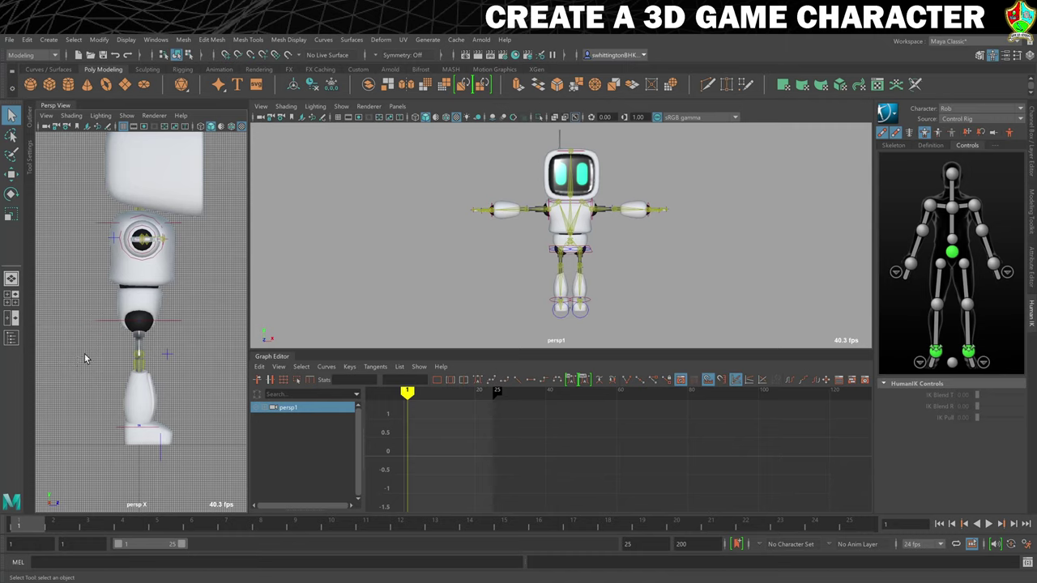
- Switch the HumanIK controls to Body Part mode, stay at frame 1 and display the Channel Box
click(939, 134)
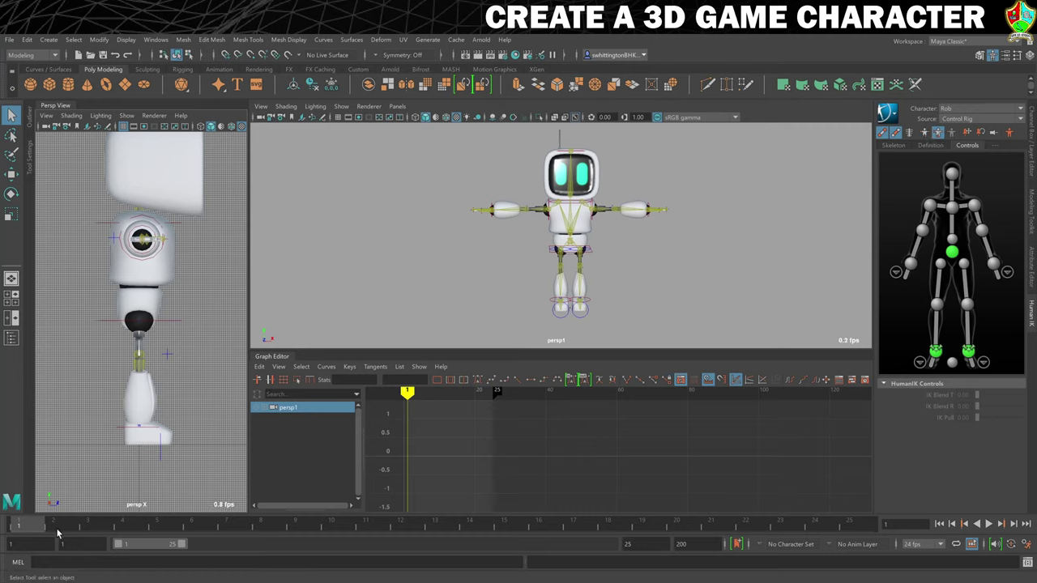
click(196, 517)
key(alt+shift+v)
click(1033, 130)
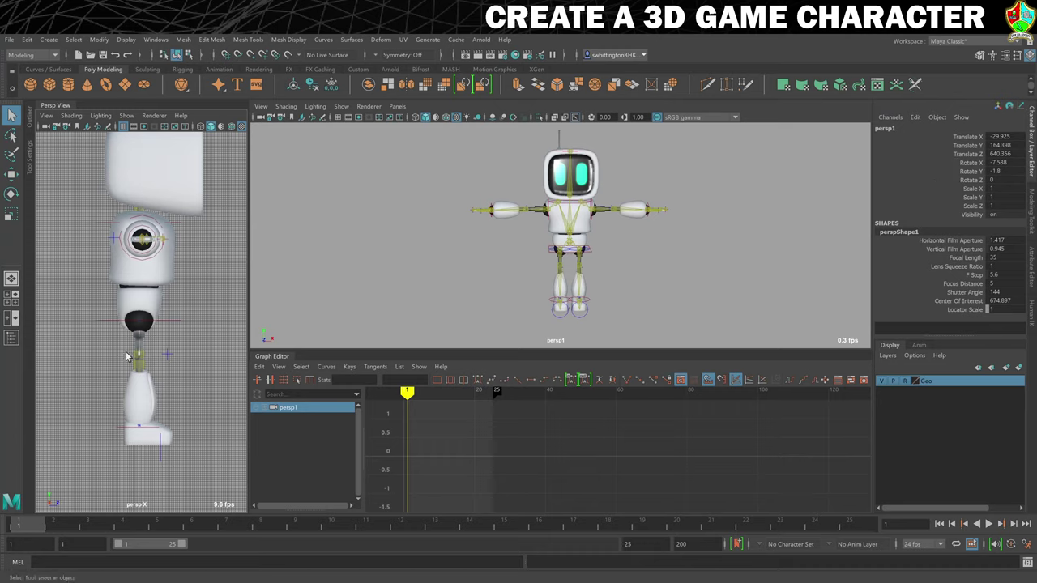
- Lower the hips effector to bend the knees and set its Translate Y to 61
click(189, 336)
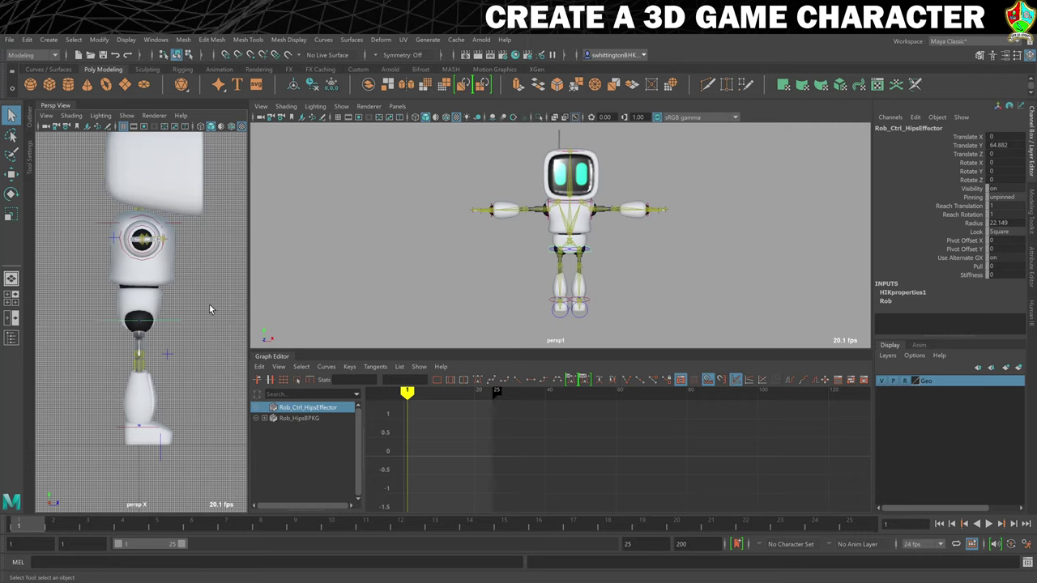
key(w)
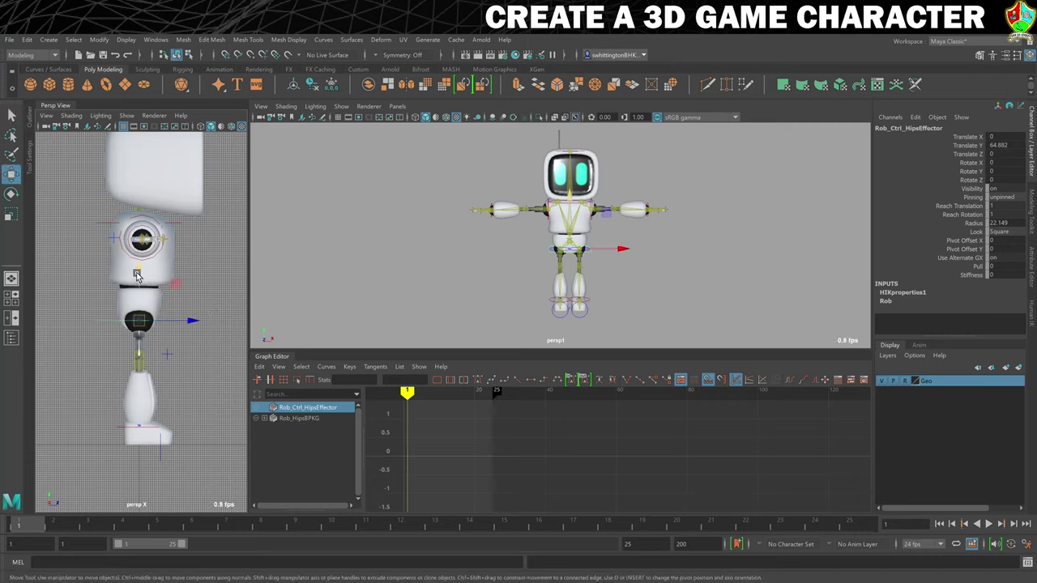
click(137, 274)
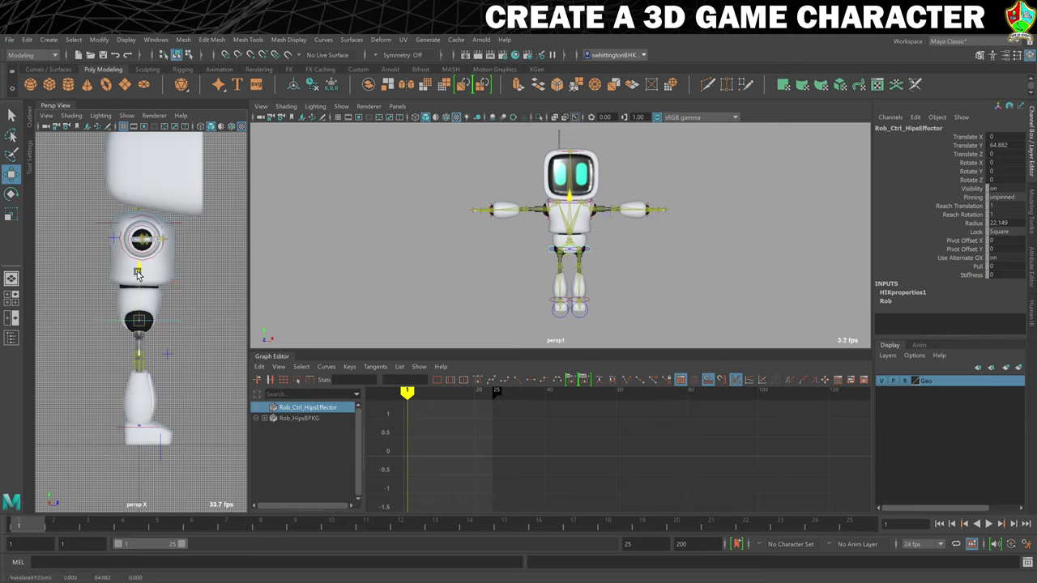
drag(138, 274, 136, 281)
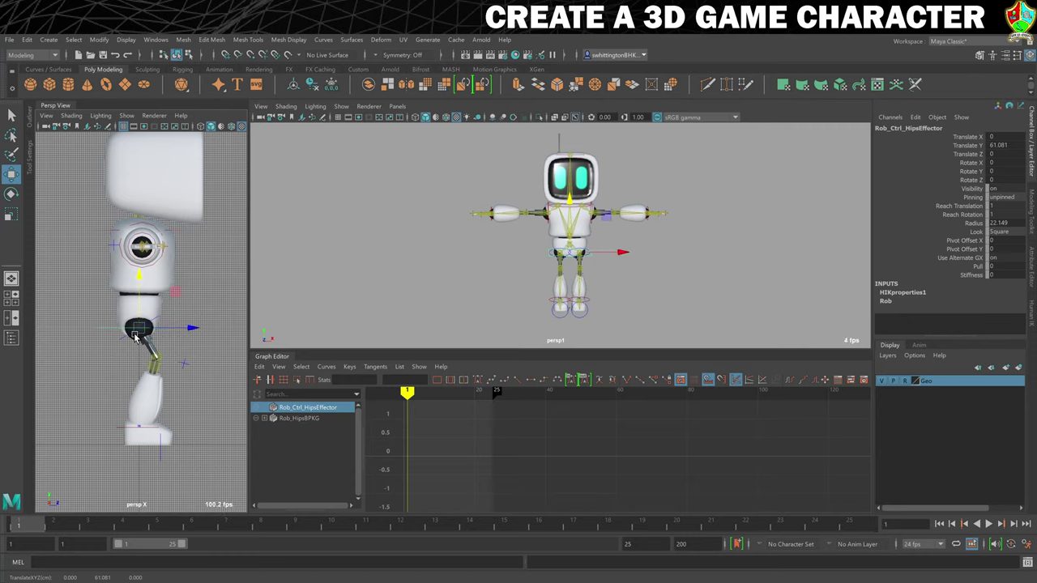
click(999, 145)
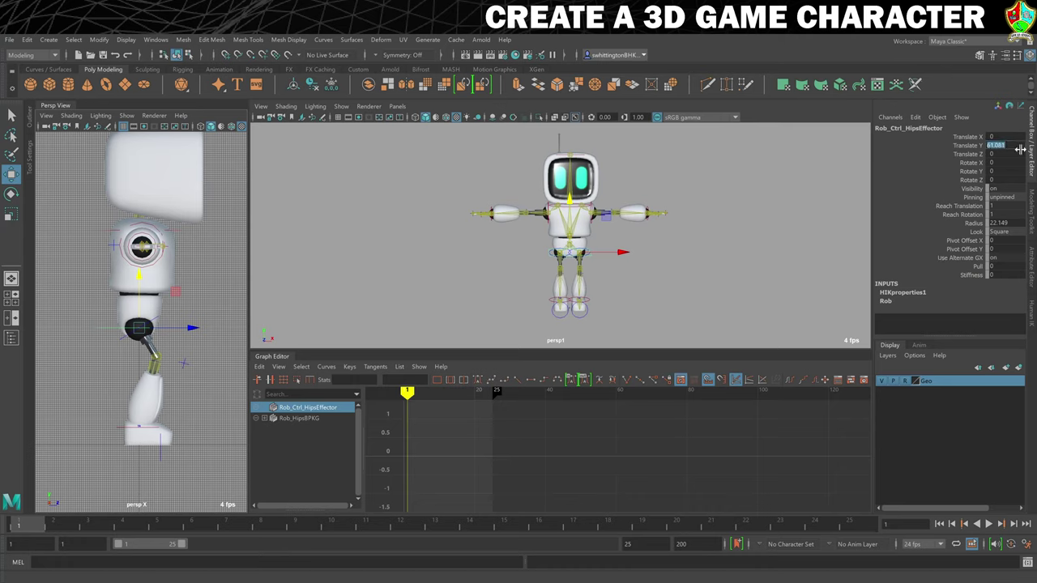
text(61)
key(Return)
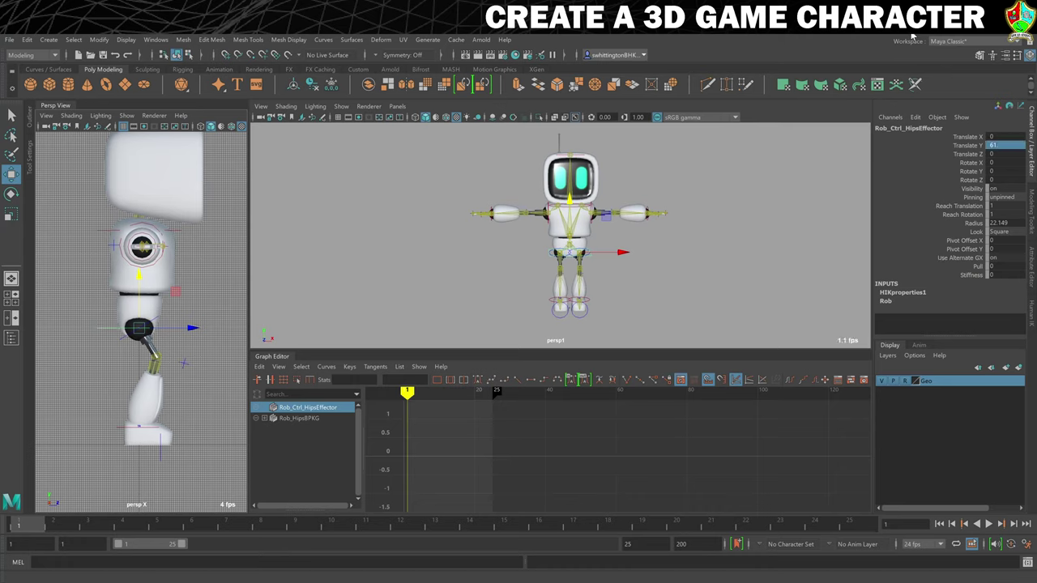
- Select the left ankle effector and rotate it about -31 degrees in Z so the toes tilt up
alt+drag(604, 290, 623, 298)
click(623, 298)
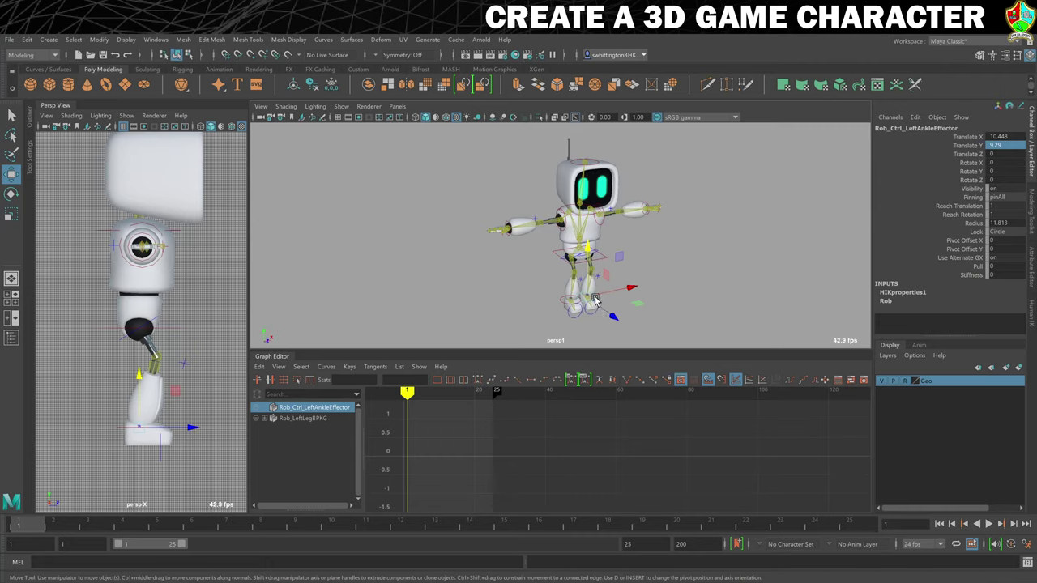
alt+drag(597, 302, 610, 272)
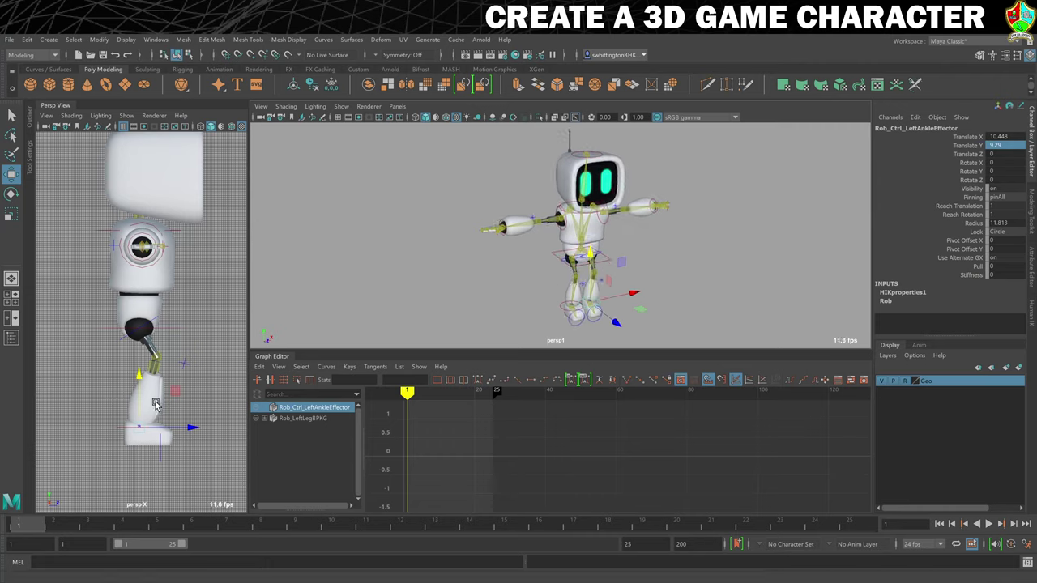
key(e)
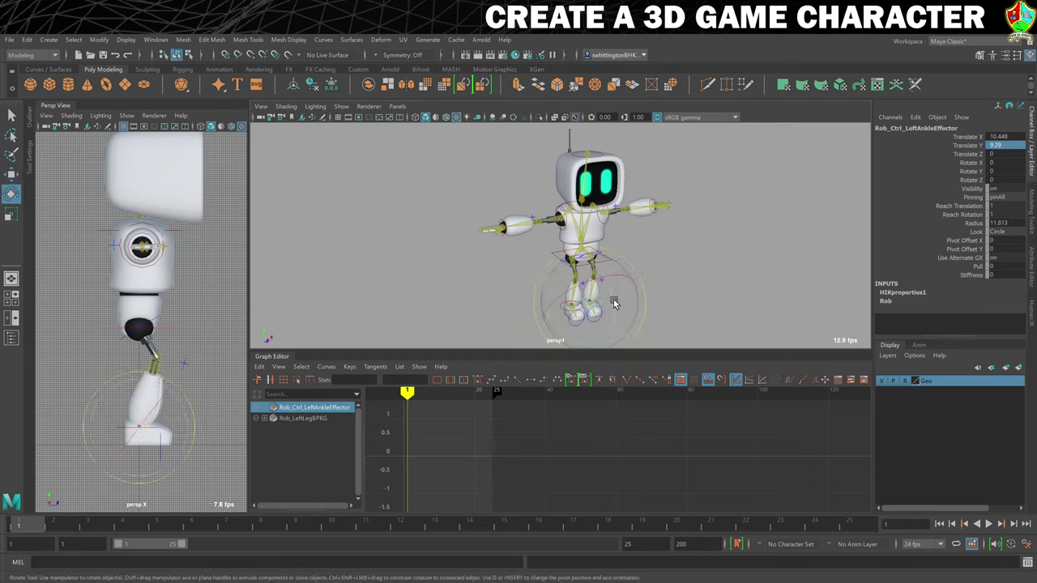
drag(613, 302, 591, 278)
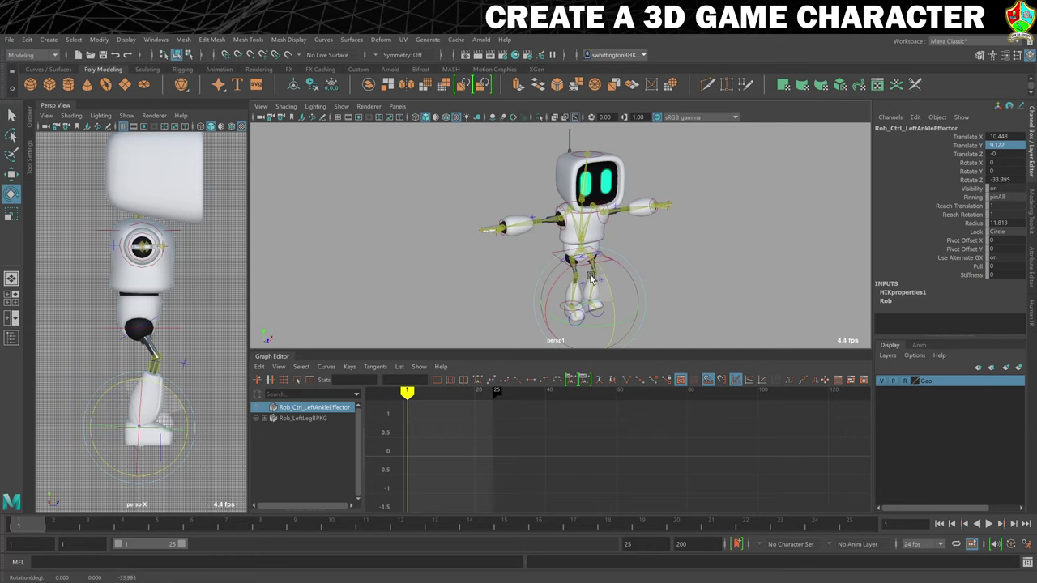
drag(591, 279, 593, 281)
key(w)
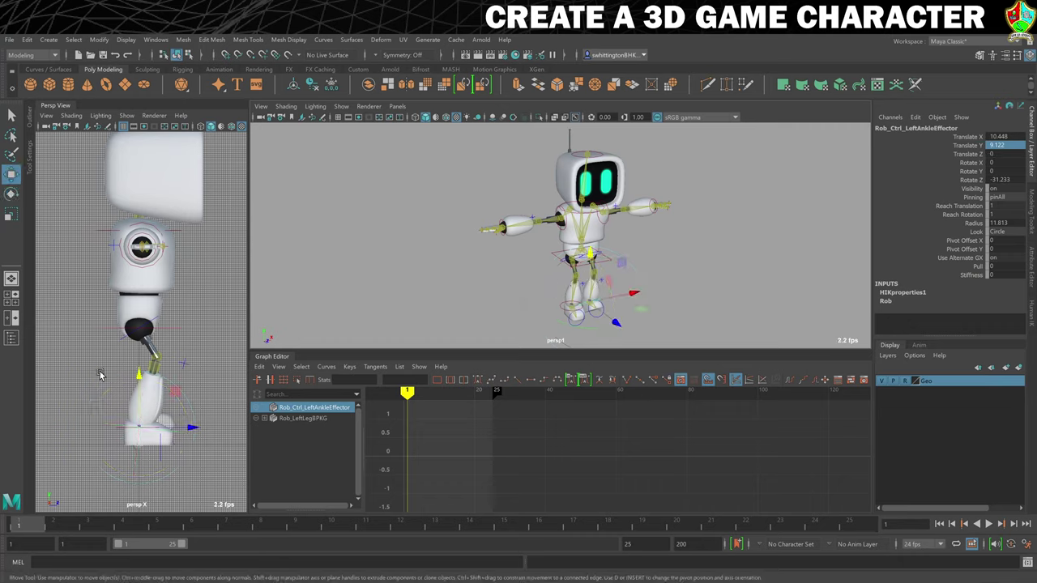
- Raise the left foot to about 11.8 in Y, tilt it to about -36 degrees in Z and set its Translate Z to 23
drag(140, 376, 192, 422)
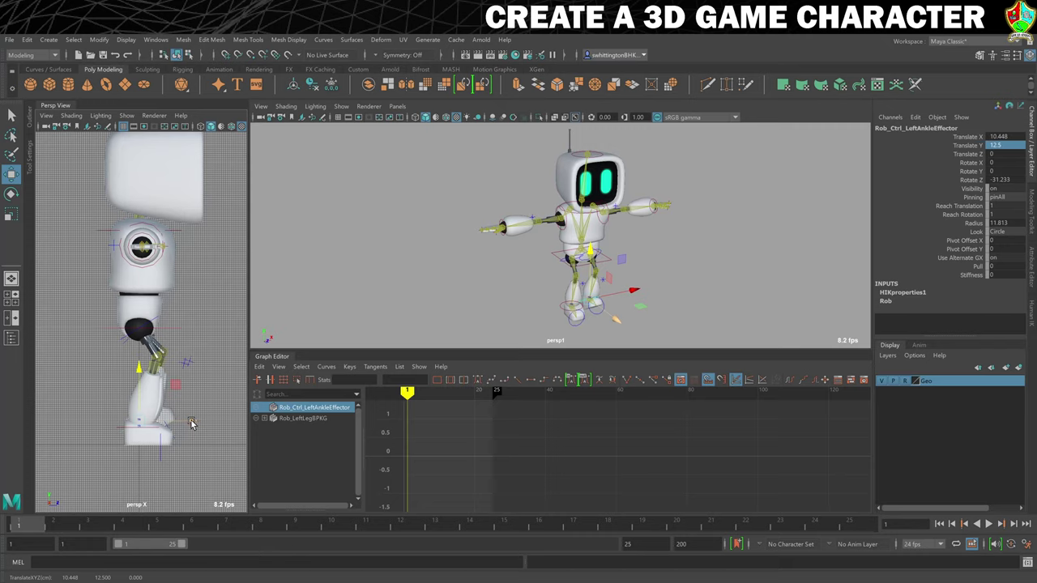
drag(192, 423, 232, 419)
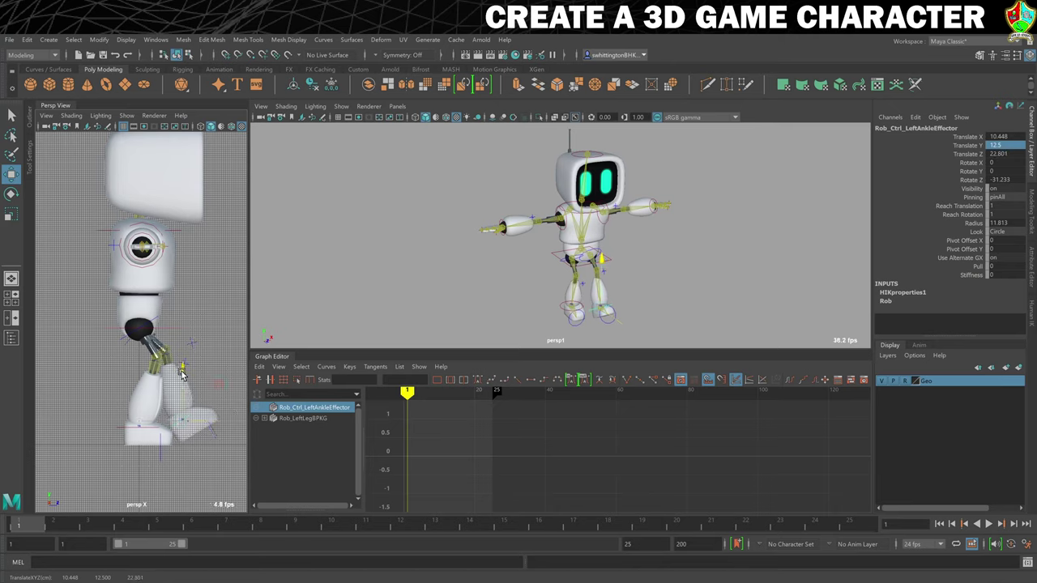
drag(182, 373, 209, 386)
key(e)
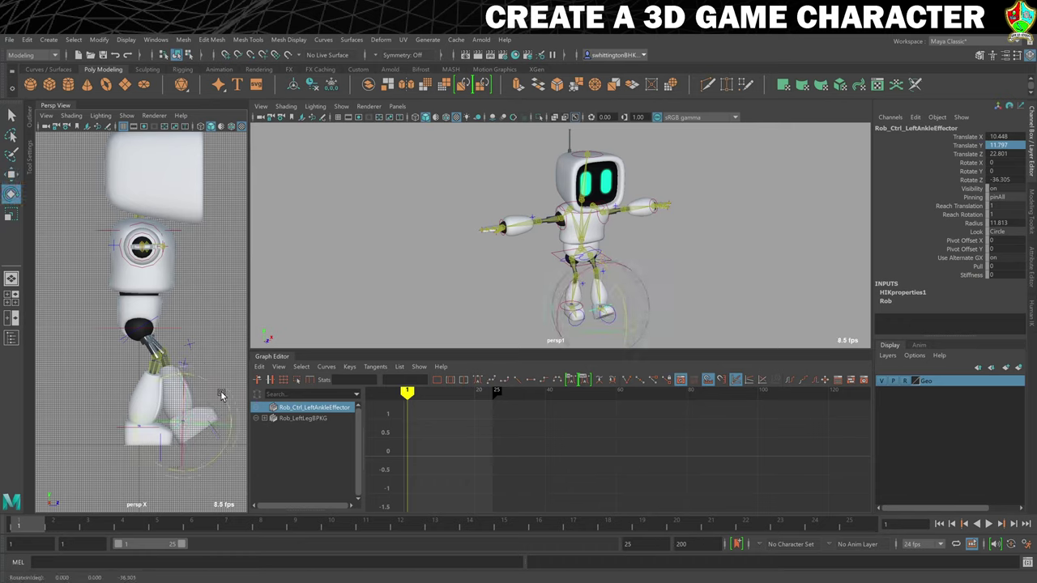
key(w)
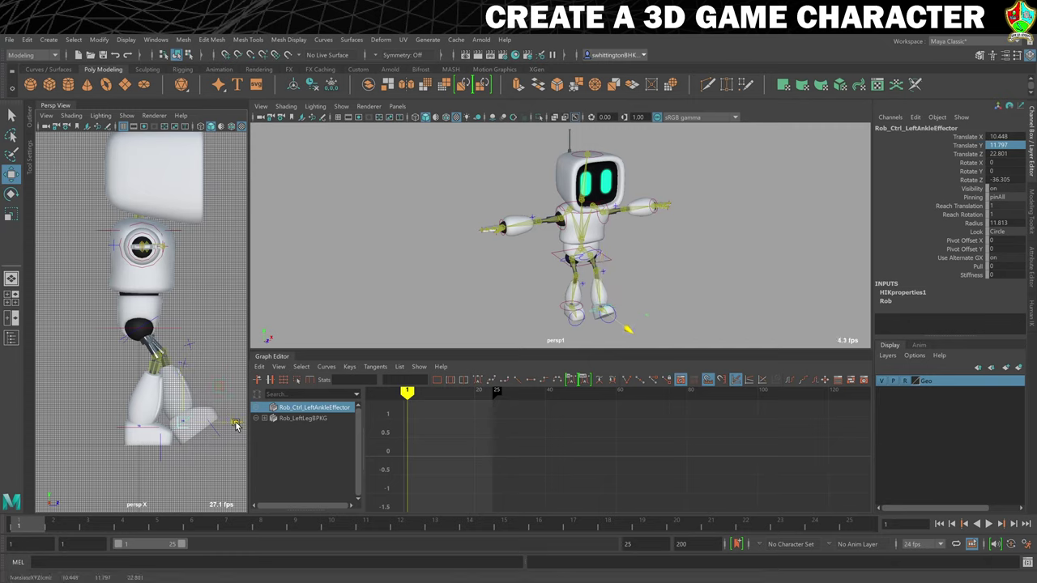
click(998, 154)
text(23)
key(Return)
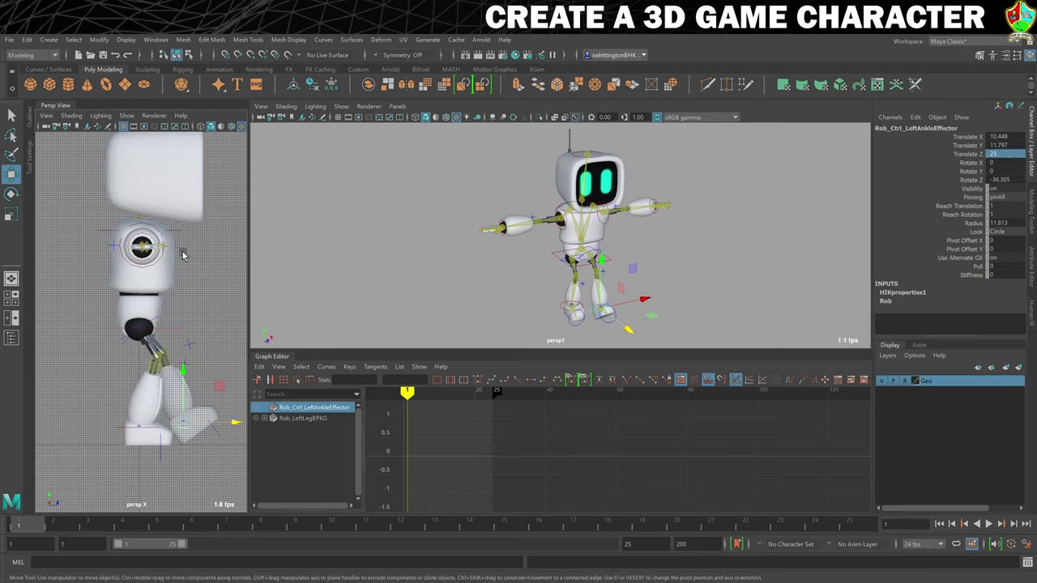
- Adjust the left ankle effector's tilt to about -34 degrees in Z
key(e)
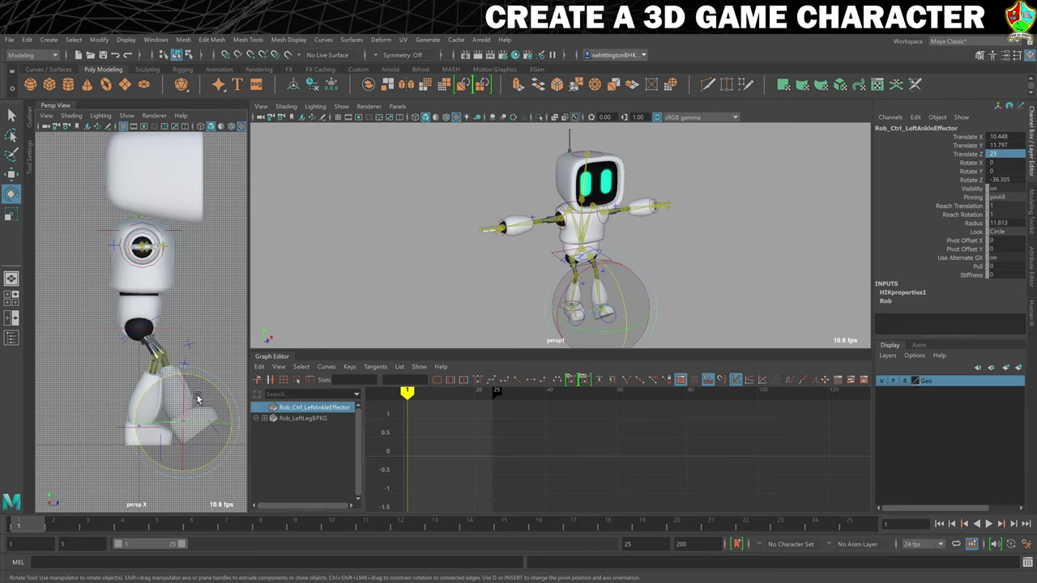
drag(200, 384, 206, 384)
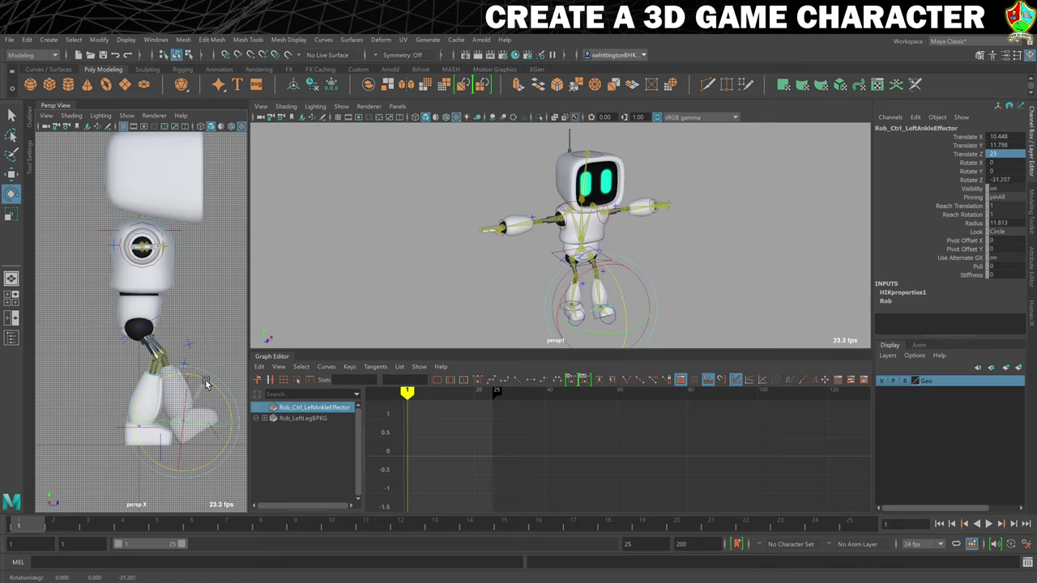
drag(206, 384, 202, 389)
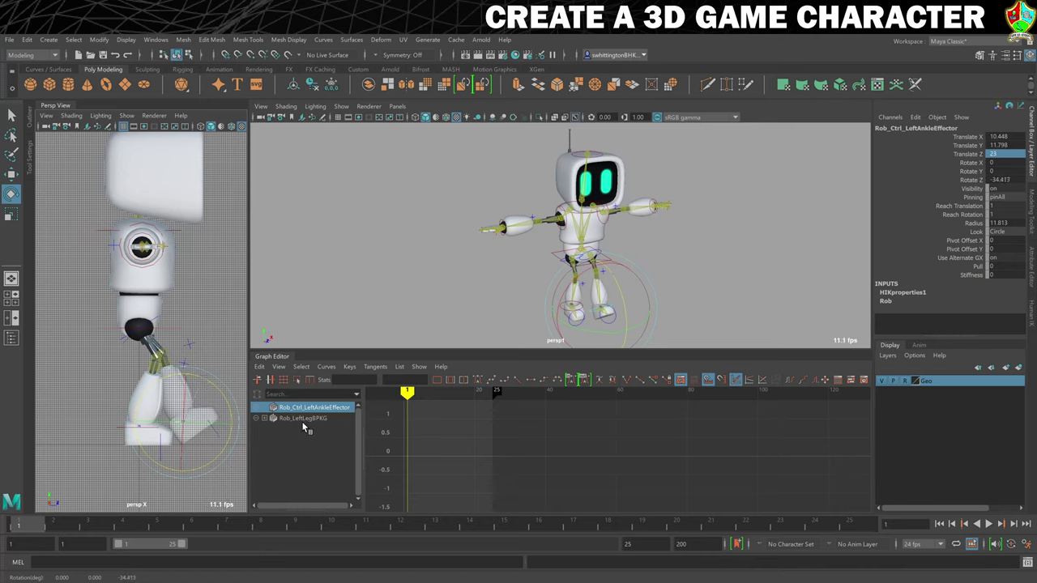
- Tilt the right ankle effector about 20 degrees in Z, raise it to about 14.6 in Y and move it back to about -27 in Z
click(119, 439)
click(134, 432)
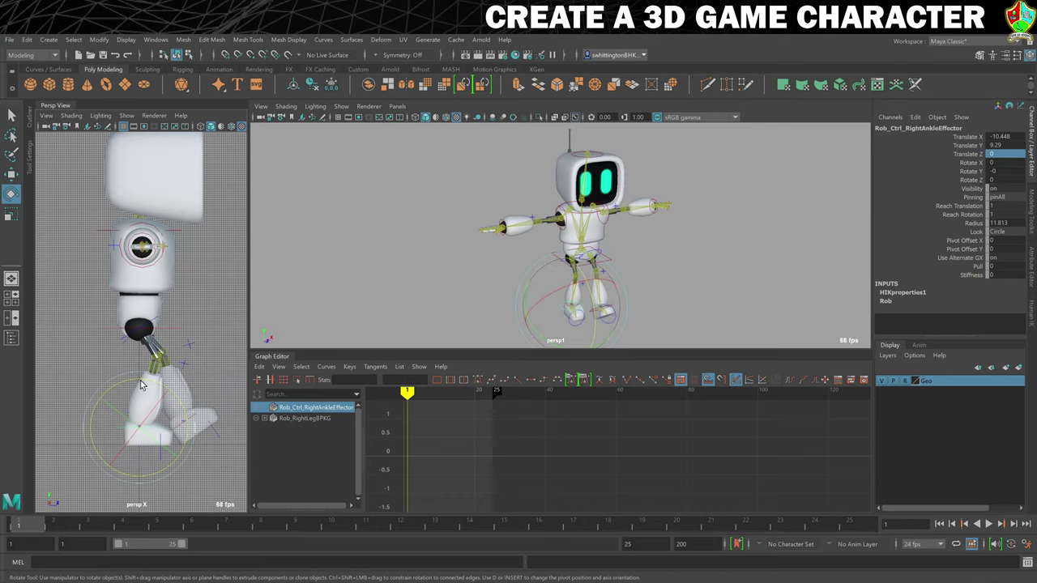
drag(141, 379, 153, 396)
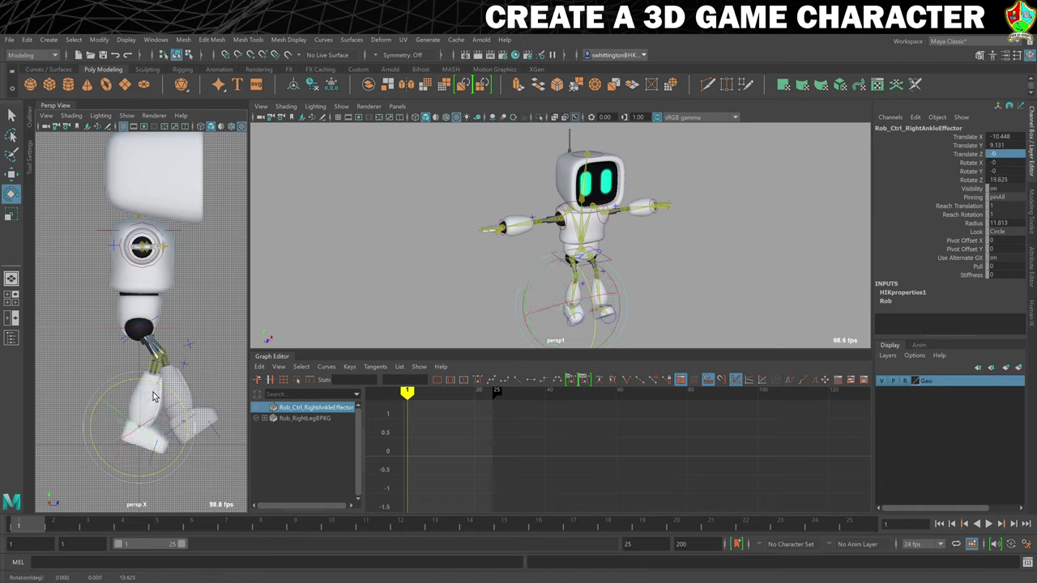
key(w)
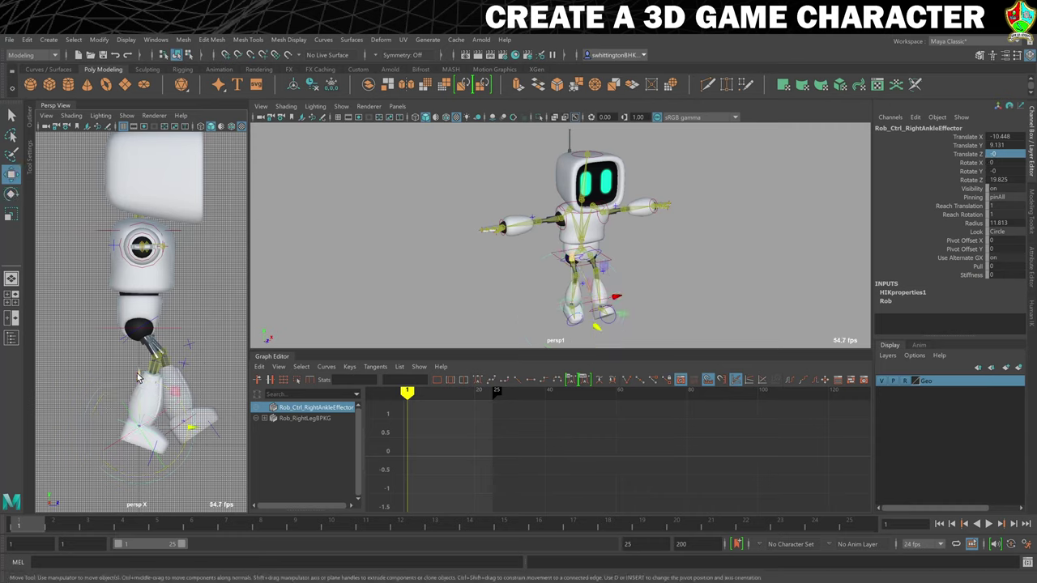
drag(138, 378, 145, 369)
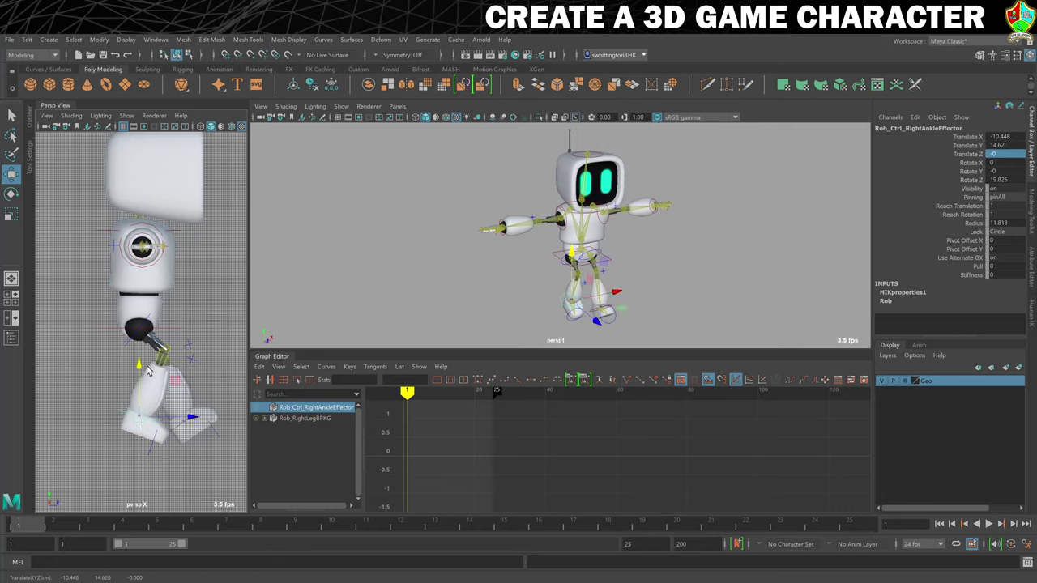
drag(192, 419, 139, 416)
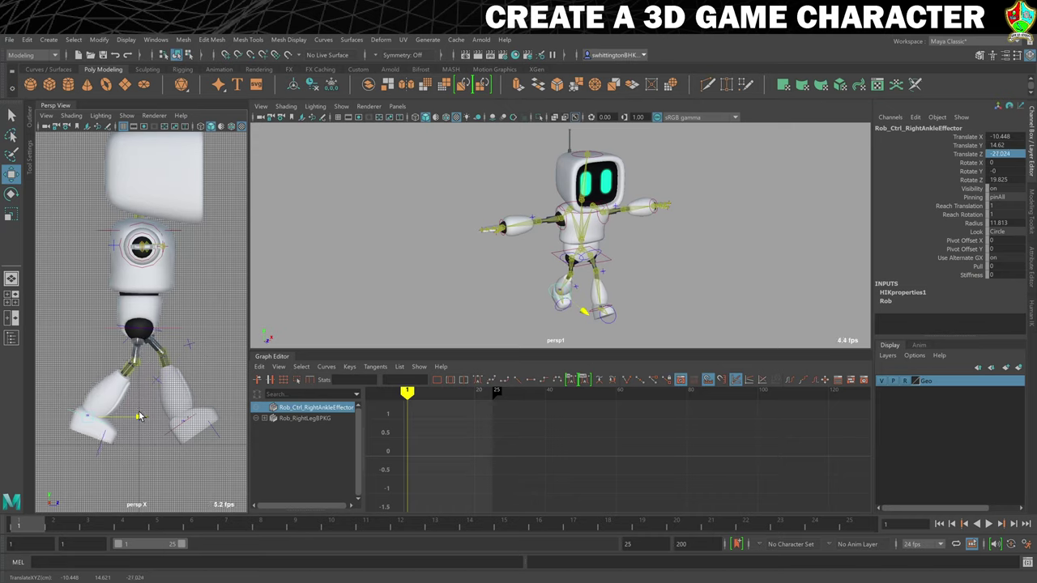
- Refine the right foot's tilt to about 25.5 degrees in Z and its height to about 15.3 in Y
key(e)
mouse_move(97, 378)
mouse_down()
mouse_move(88, 359)
mouse_move(109, 377)
mouse_move(88, 367)
mouse_up()
key(w)
key(e)
key(w)
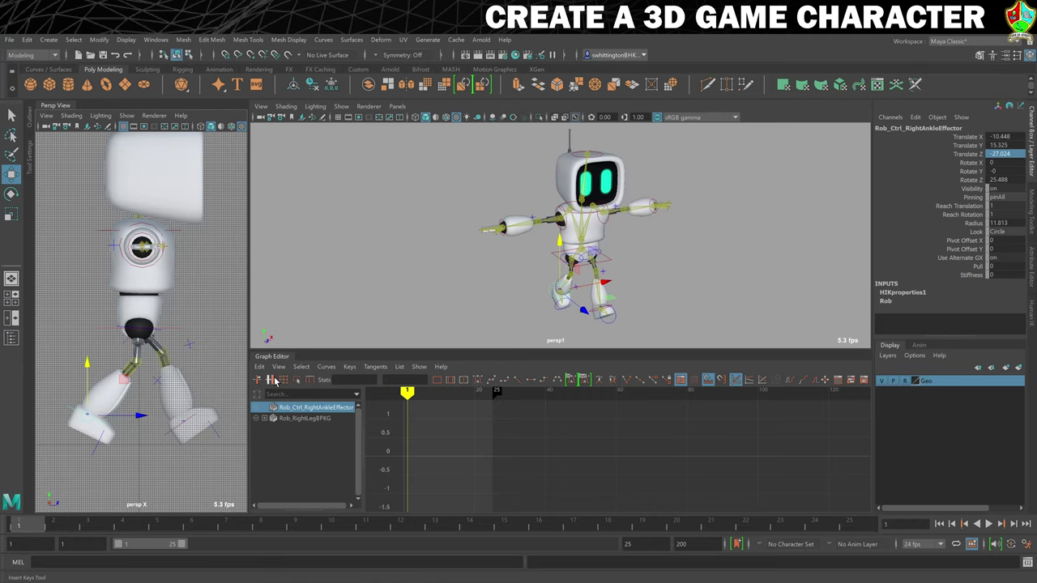
- Set keys on the hips, right ankle and left ankle effectors at frame 1
click(100, 342)
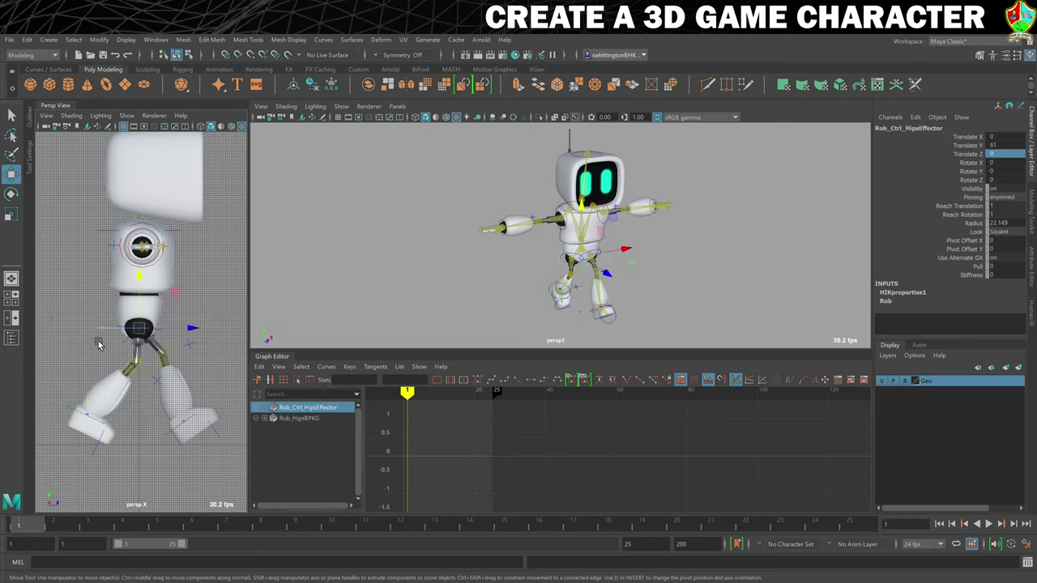
key(s)
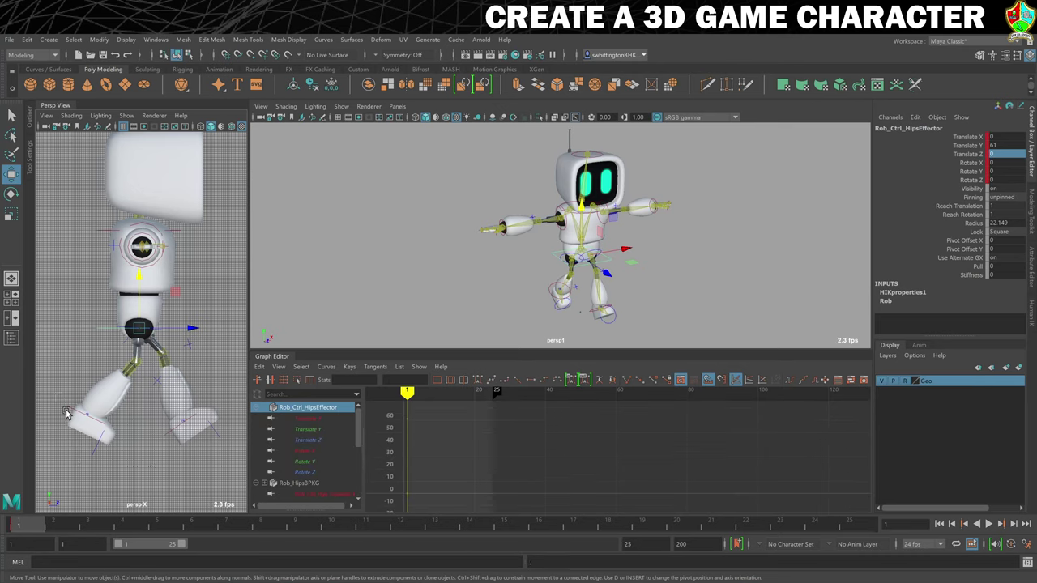
click(67, 413)
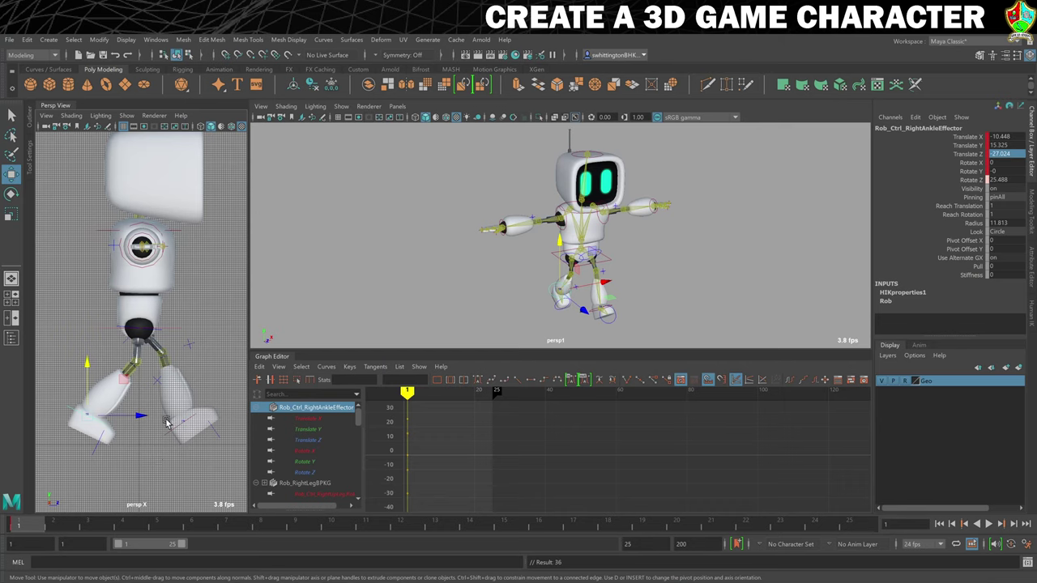
click(162, 442)
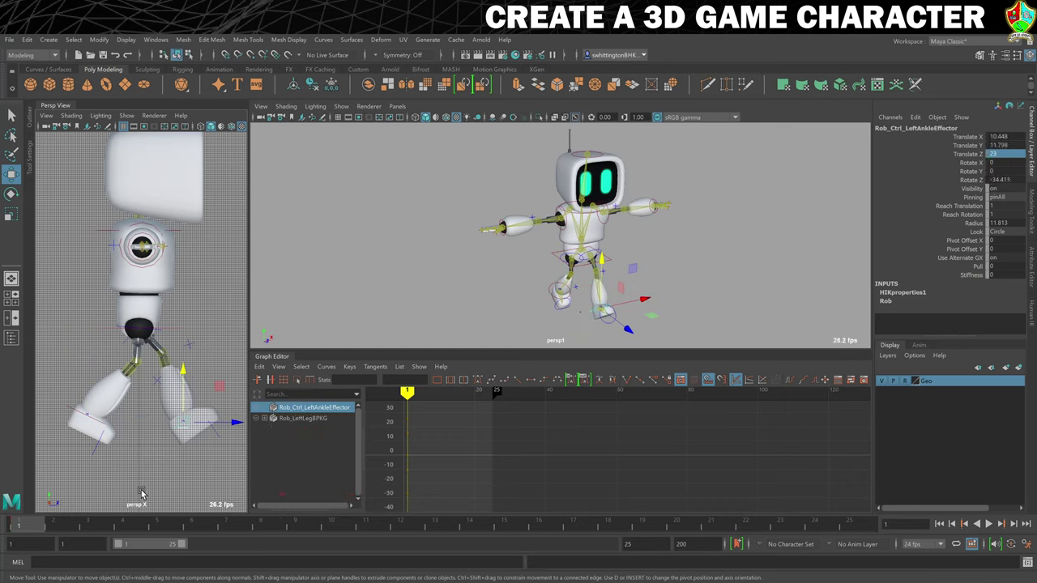
key(s)
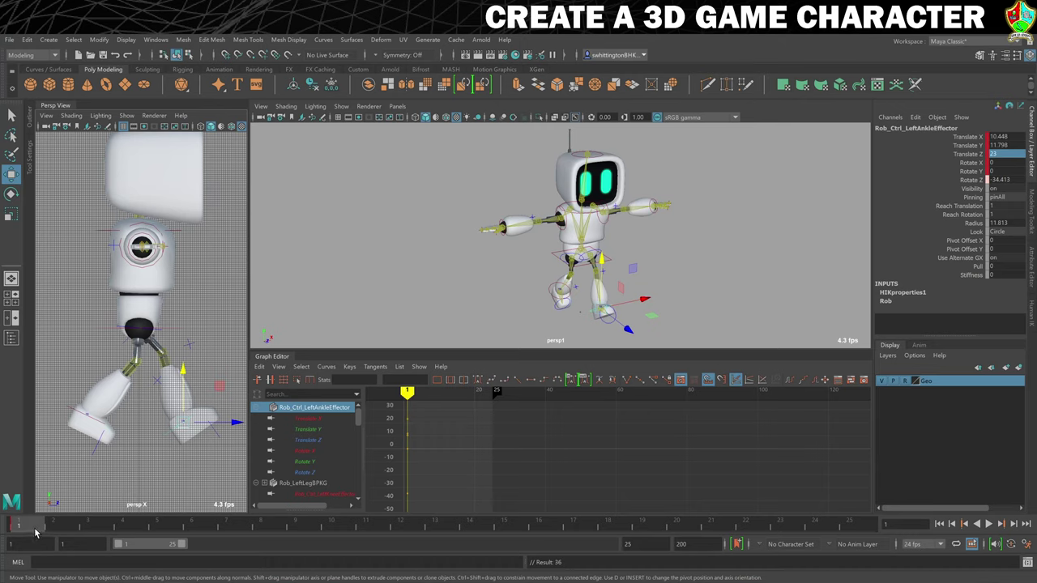
- At frame 4, lower the hips effector and set its Translate Y to 59
click(123, 523)
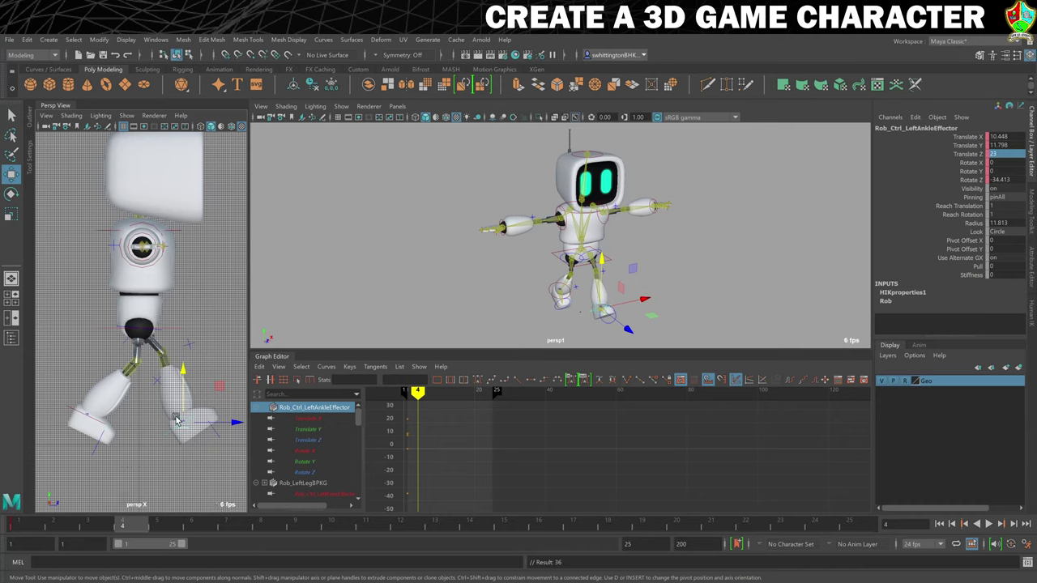
click(99, 335)
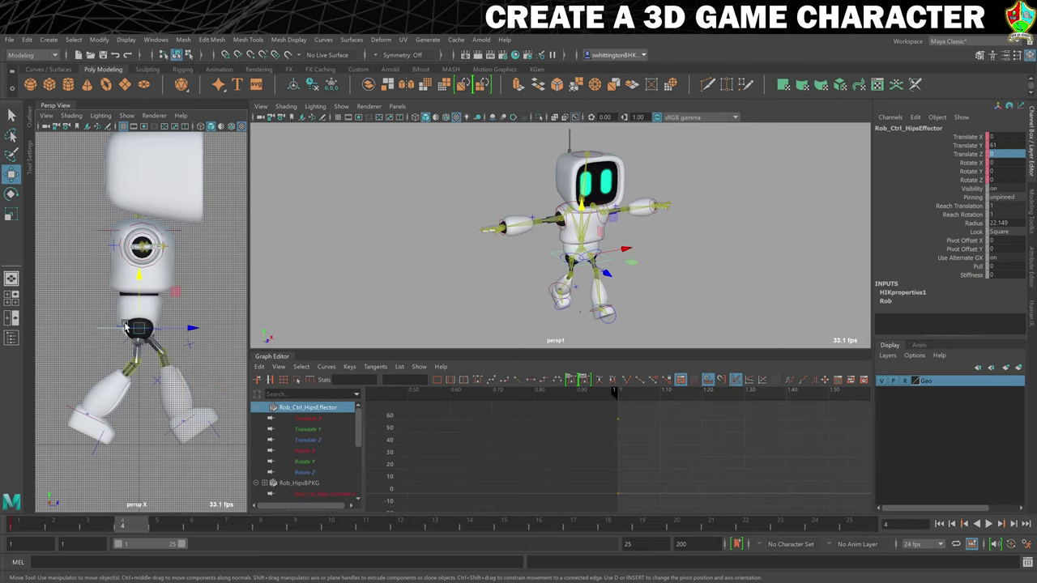
drag(138, 279, 139, 283)
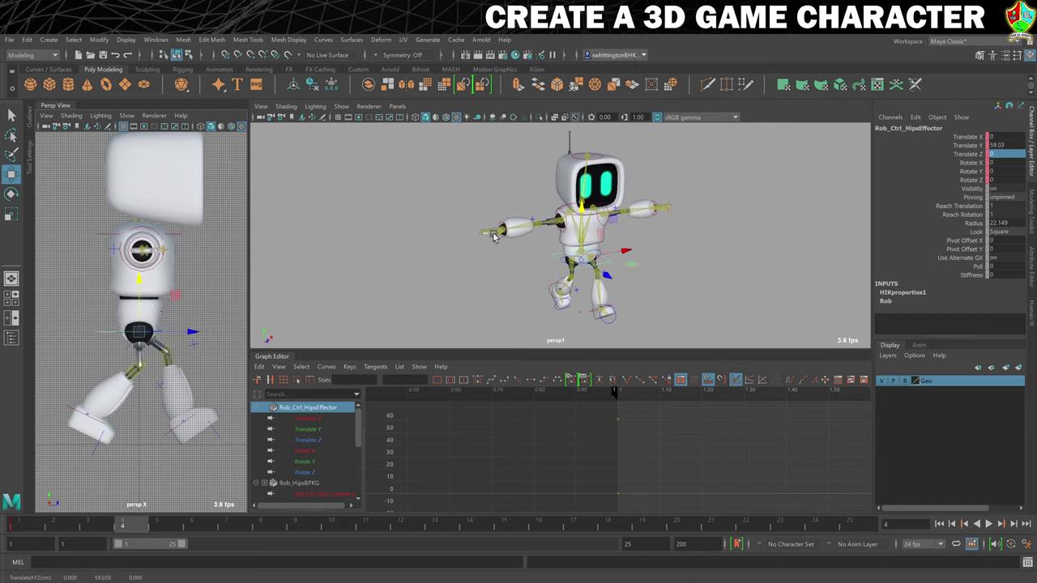
double_click(1009, 145)
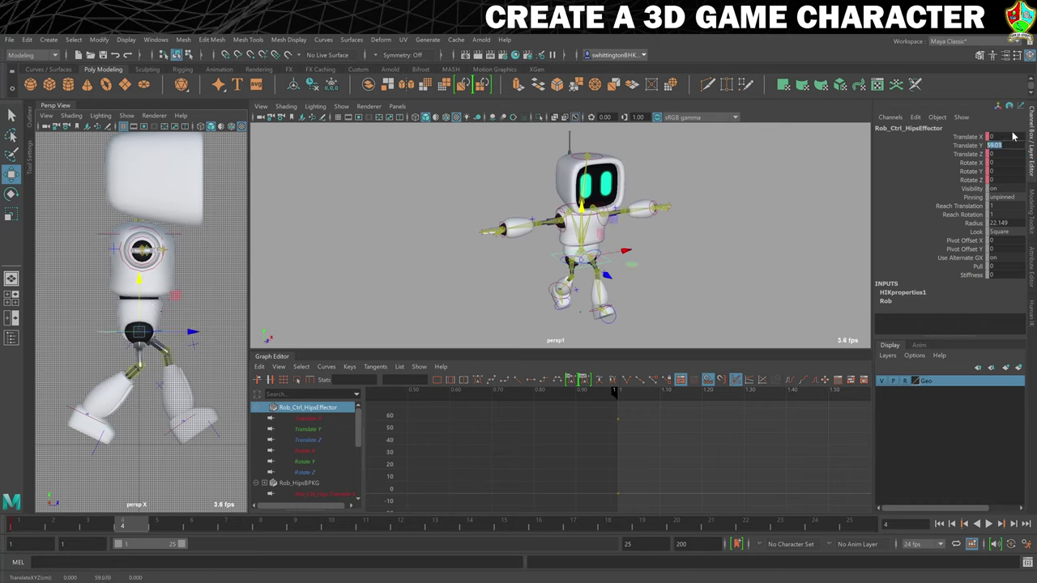
text(59)
key(Return)
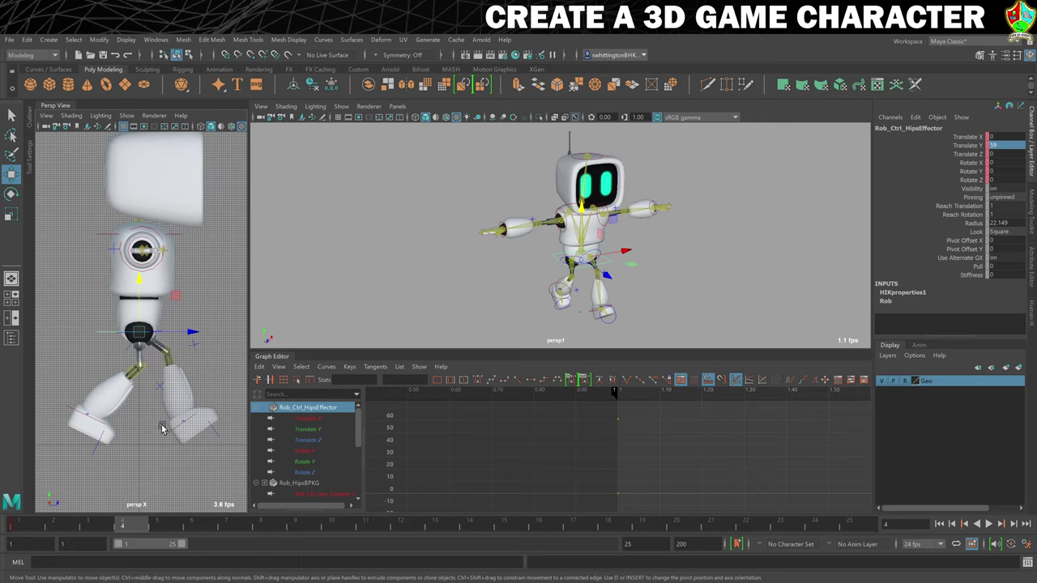
- Flatten the left foot by setting the left ankle effector's Rotate Z to 0
click(171, 446)
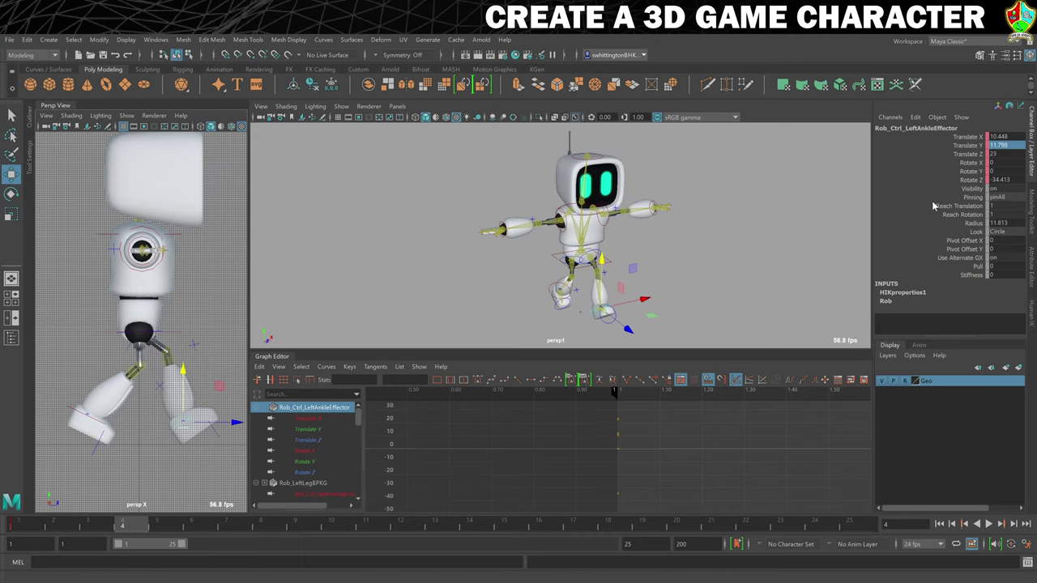
click(1005, 179)
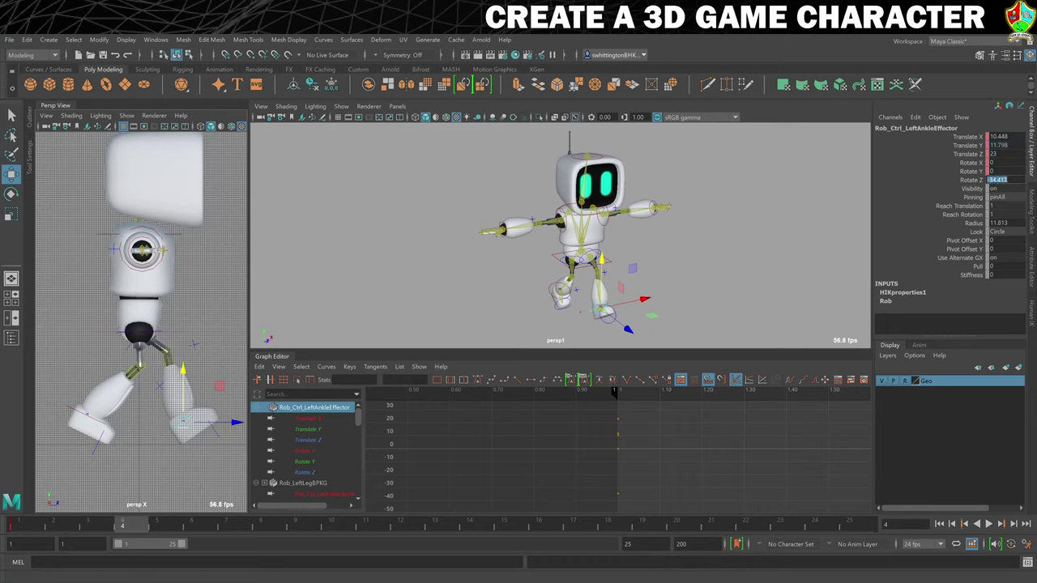
text(0)
key(Return)
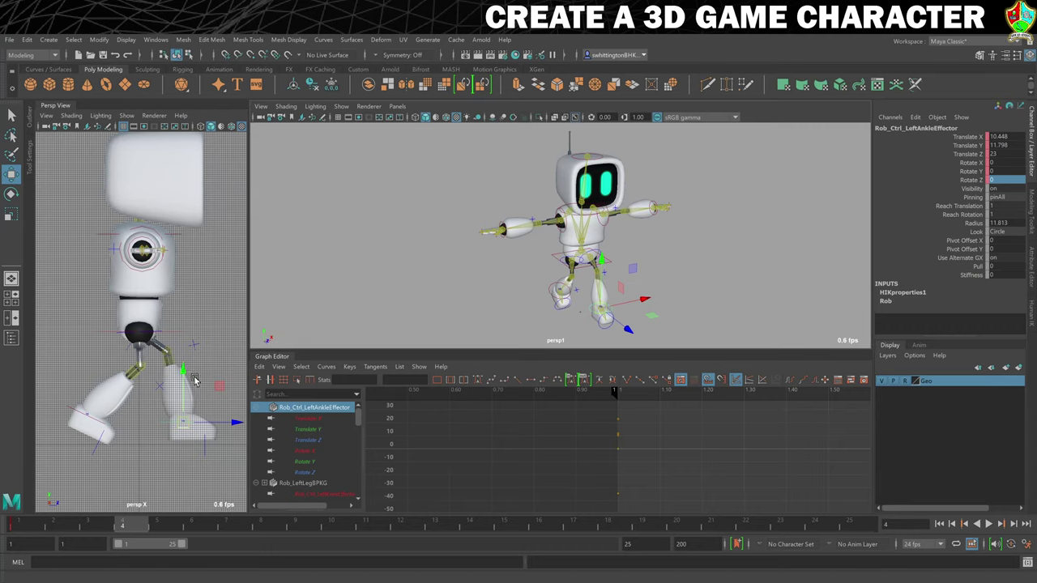
- Lower the left foot to about 9.4 in Y so it meets the ground and set its Translate Z to 21
drag(239, 427, 170, 378)
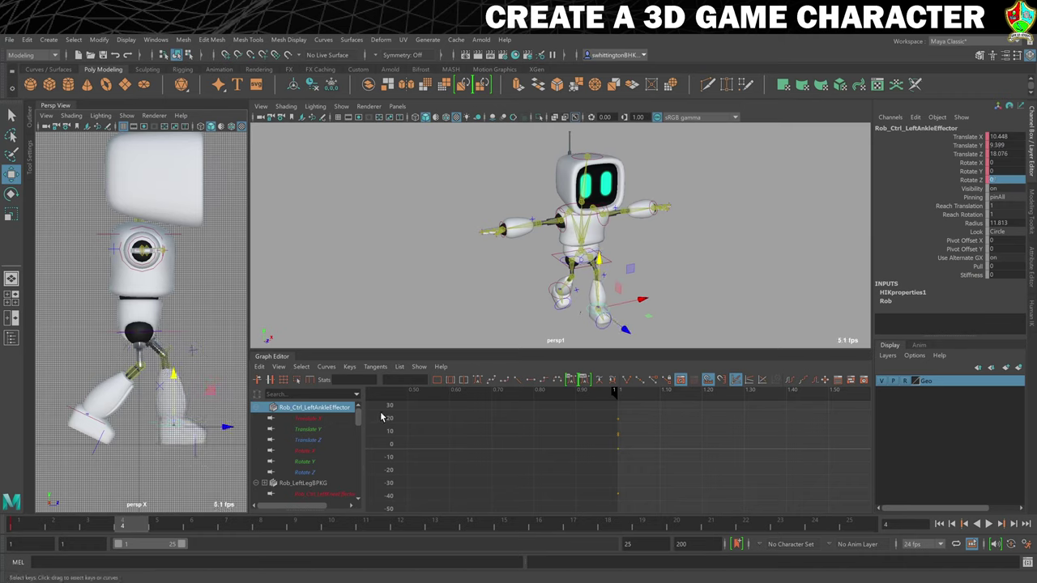
drag(226, 424, 232, 428)
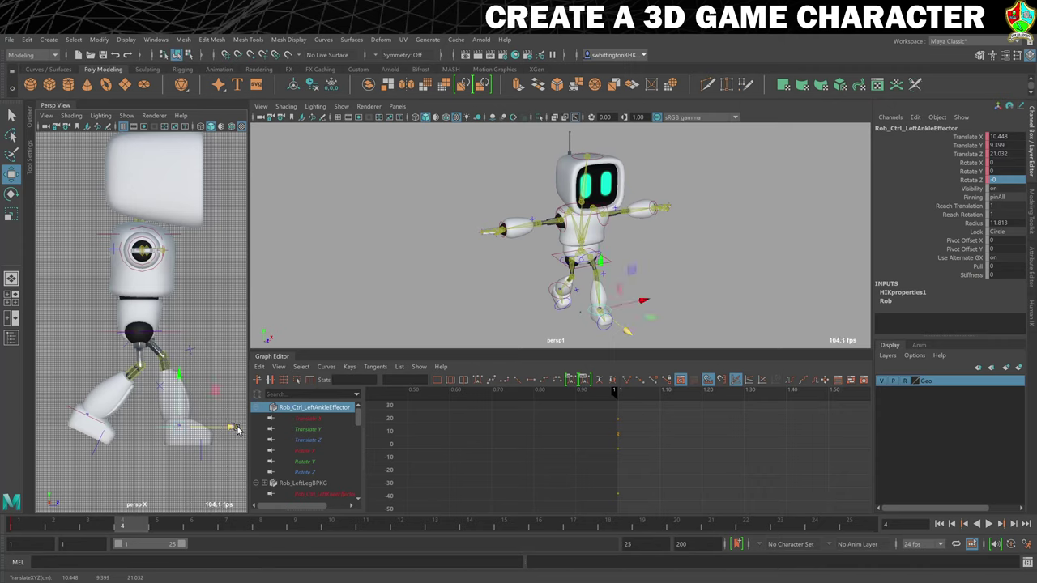
click(1005, 154)
text(21)
key(Return)
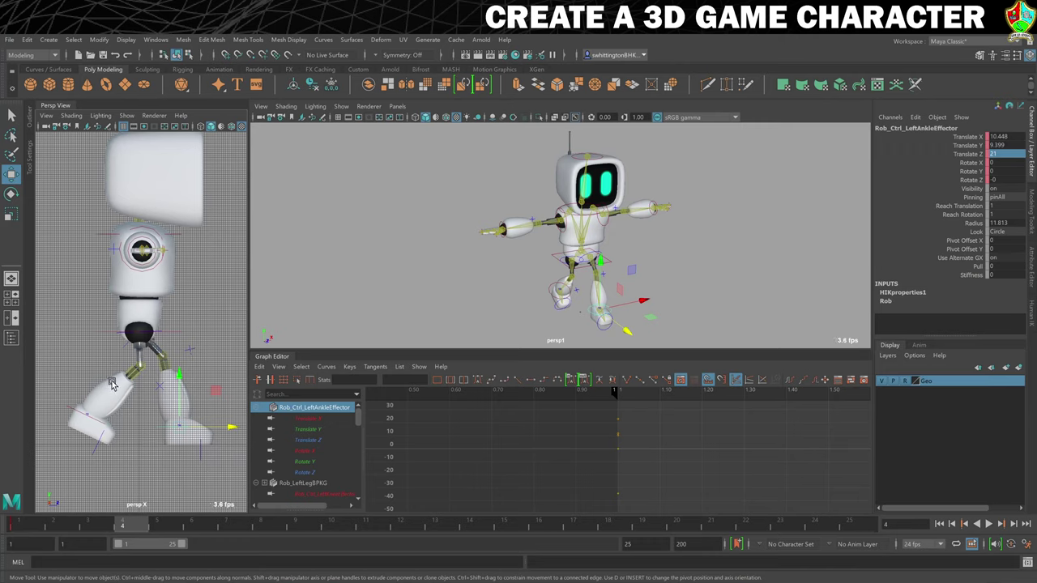
- Tilt the right ankle effector to about 43 degrees in Z, raise it to about 18.1 in Y and move it back to about -33 in Z
click(70, 414)
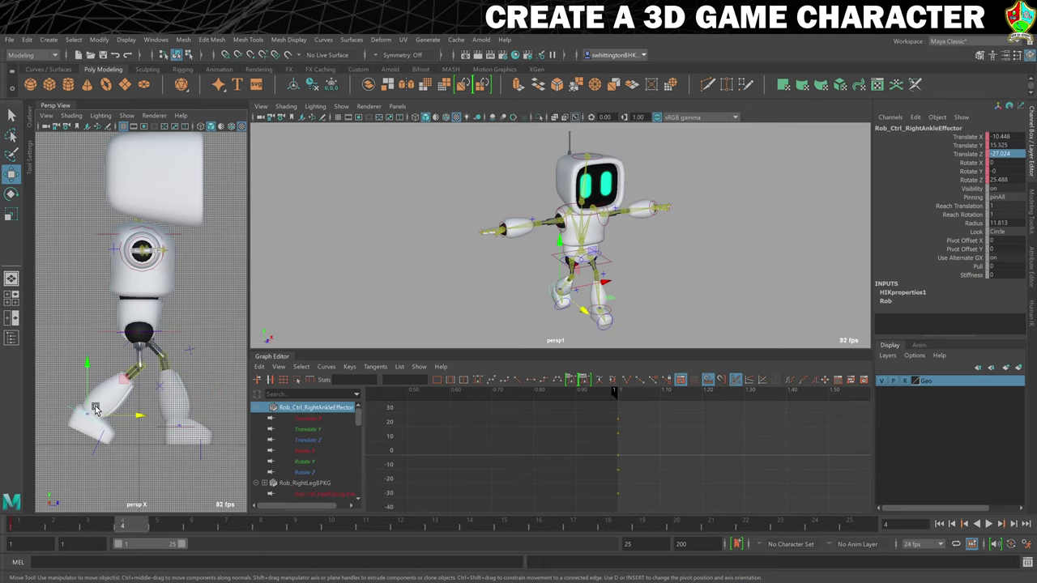
key(e)
drag(110, 373, 88, 360)
key(w)
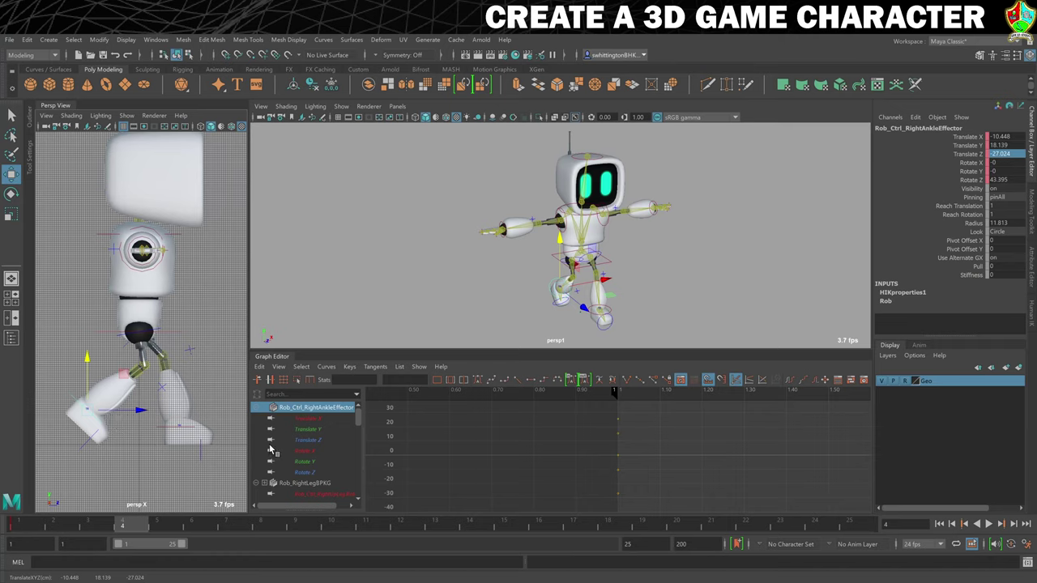
drag(146, 412, 129, 415)
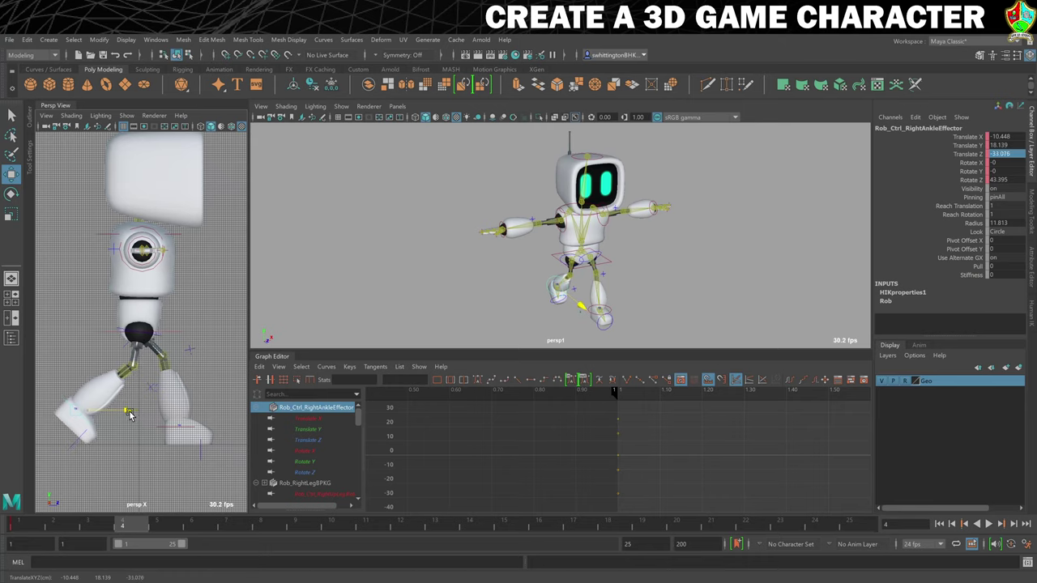
- Ease the right foot's tilt to about 39 degrees in Z, lower it to about 17.7 in Y and set Translate Z to -32
key(e)
drag(115, 384, 76, 358)
key(w)
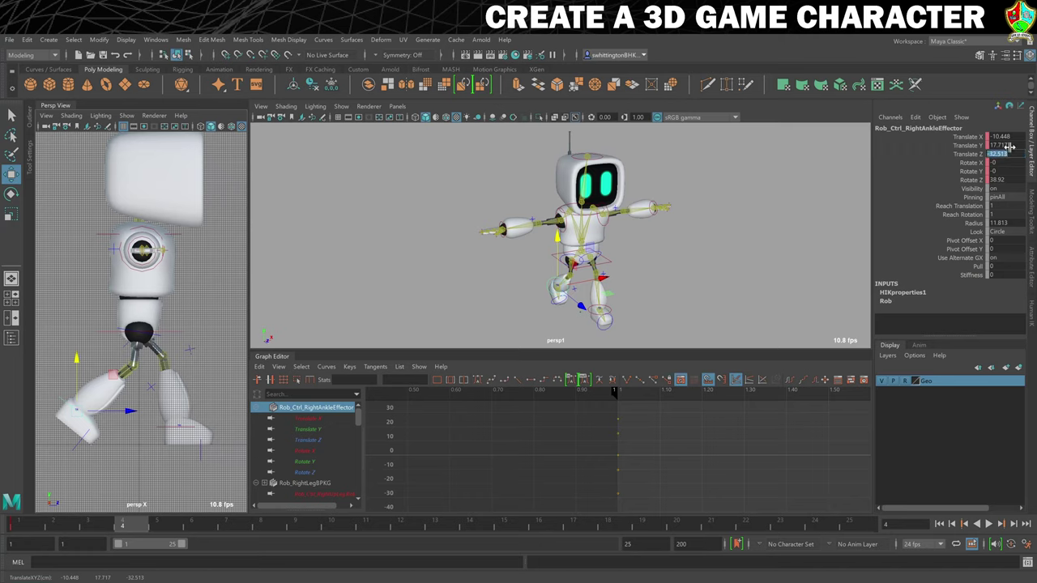
click(1010, 149)
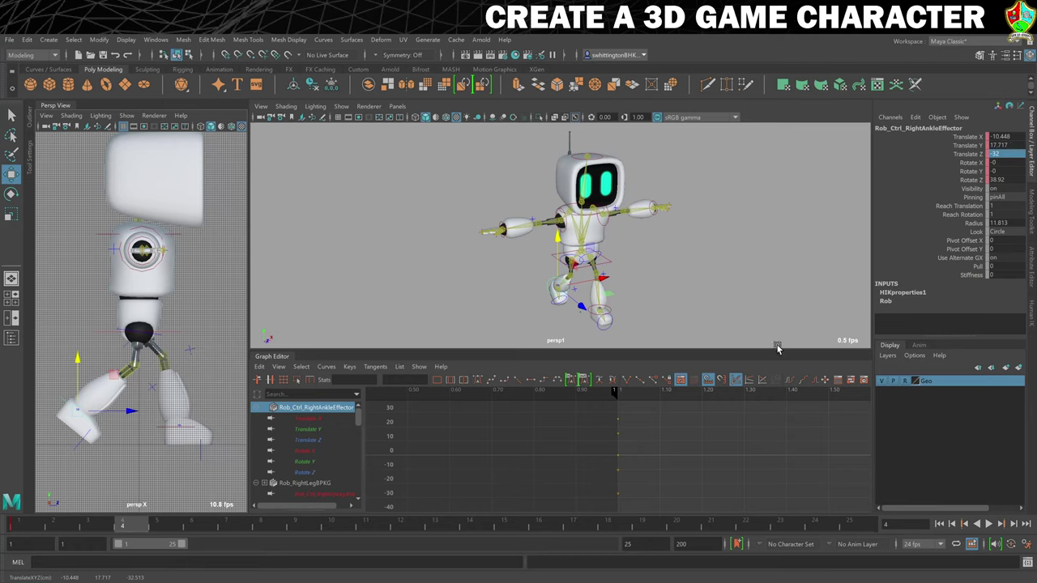
- Set keys on the hips, left ankle and right ankle effectors at frame 4
click(102, 330)
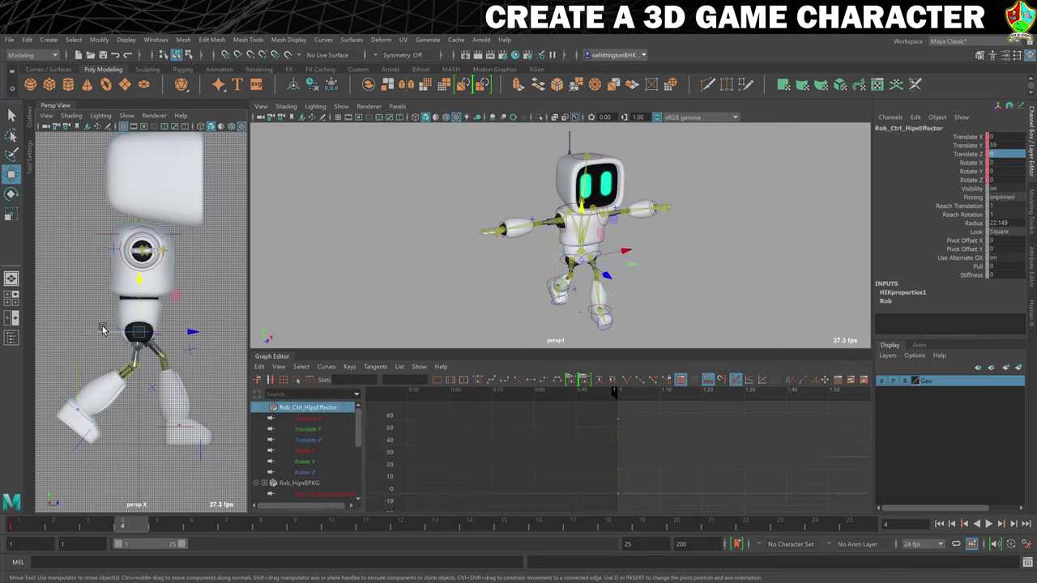
key(s)
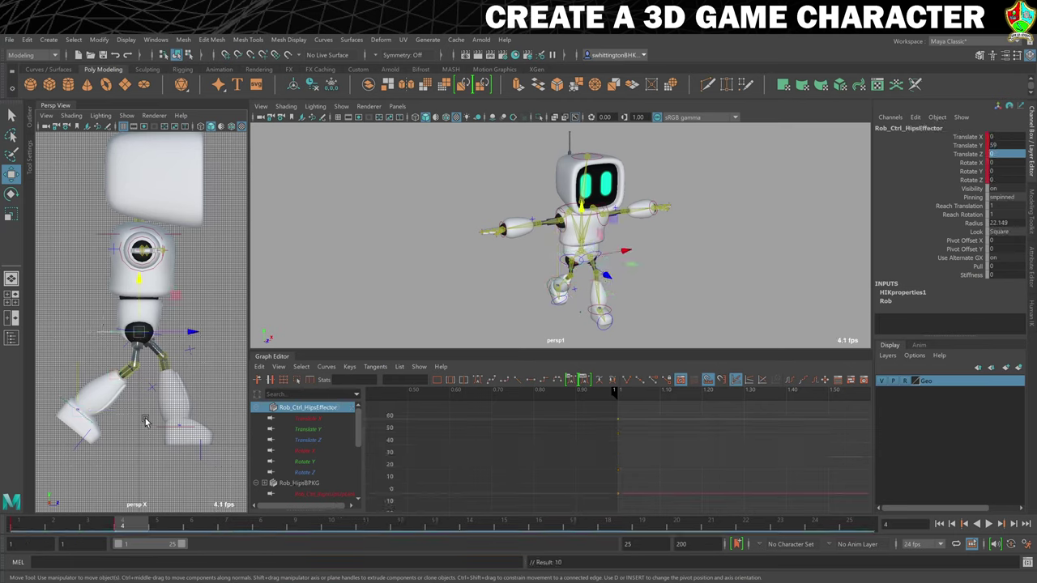
click(158, 435)
click(60, 398)
key(s)
- Play back the motion between the two keyed poses and move the current time to frame 7
key(alt+v)
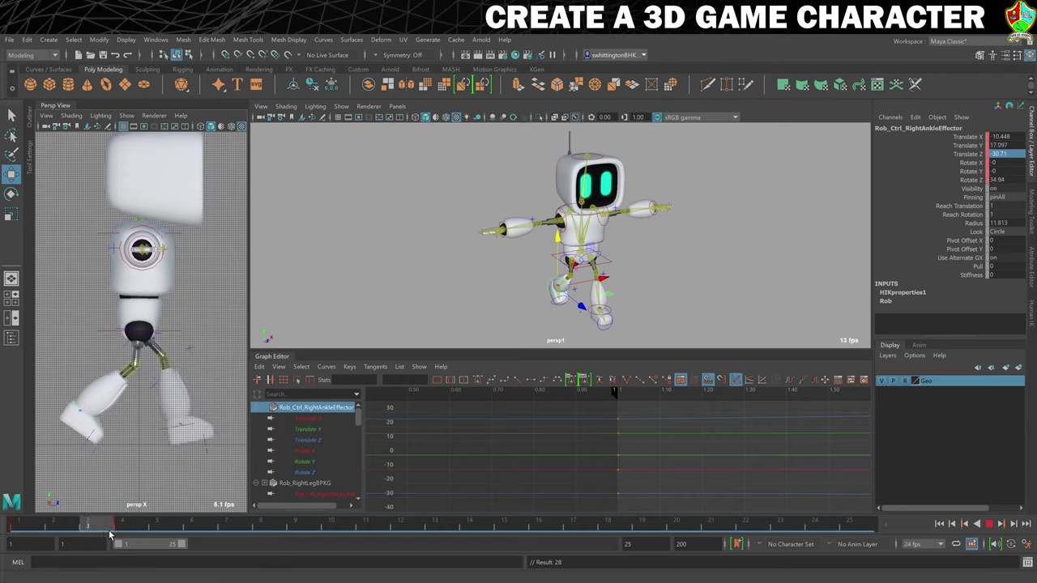
key(alt+v)
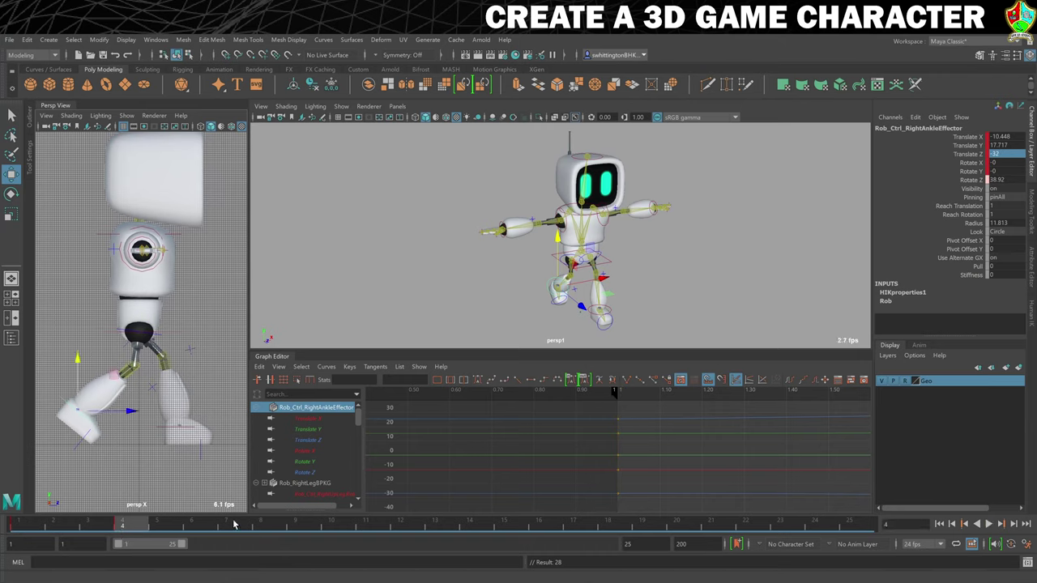
click(233, 525)
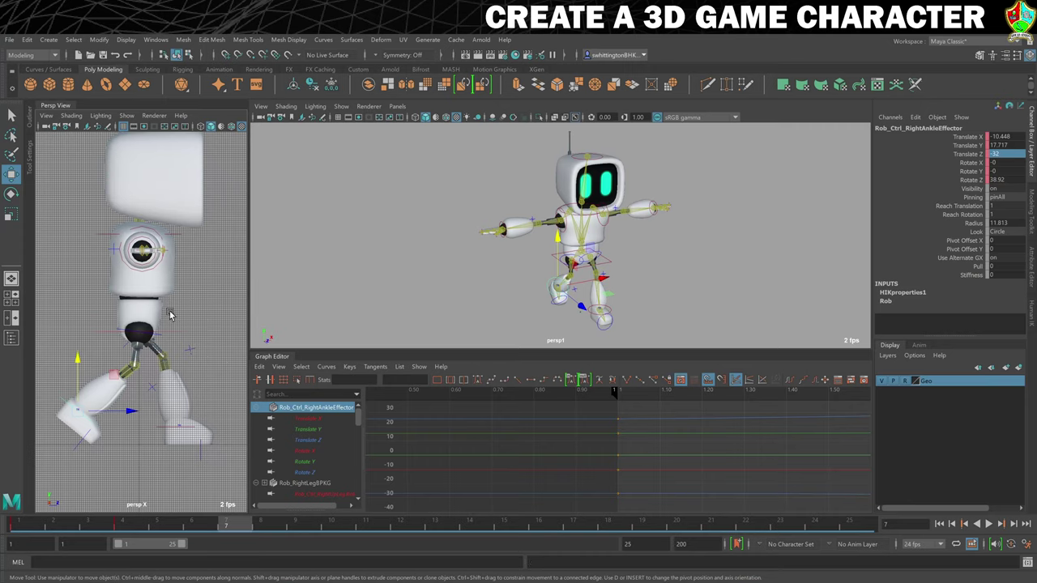
- Raise the hips effector at frame 7 by setting its Translate Y to 62
click(178, 343)
drag(140, 280, 140, 275)
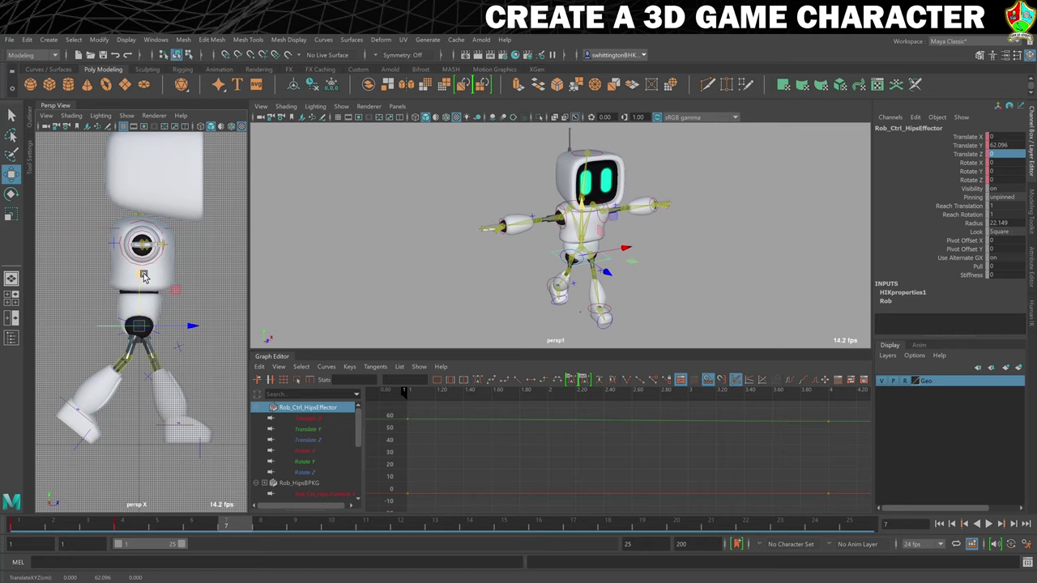
double_click(1005, 145)
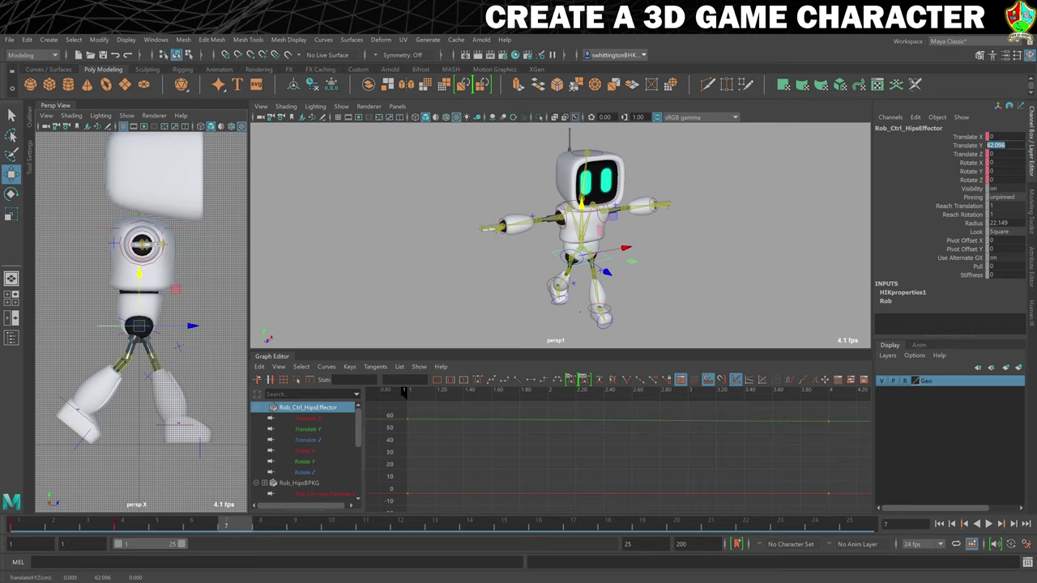
text(62)
key(Return)
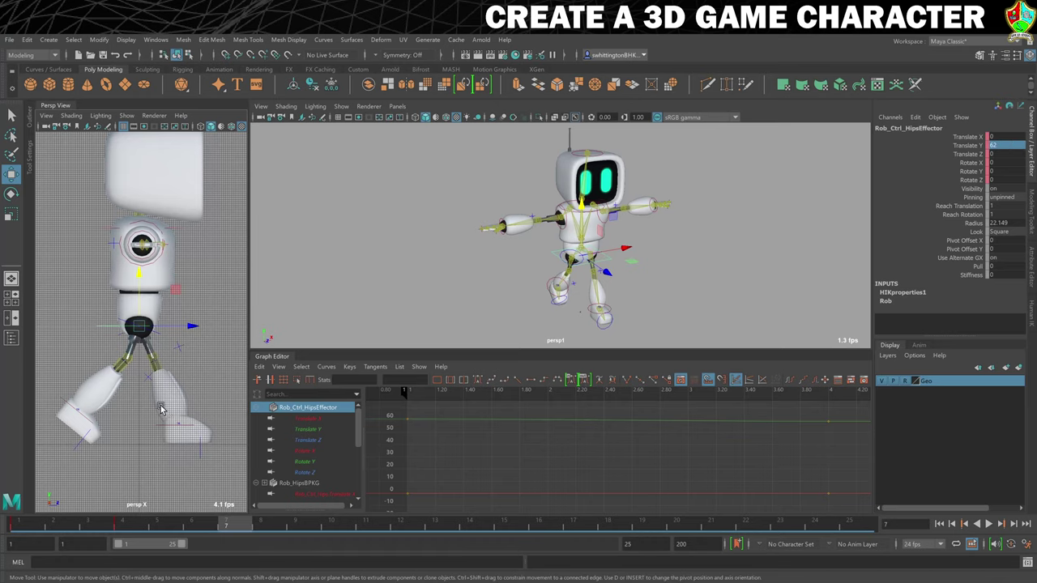
- Bring the left ankle effector under the body with Translate Z at 1 and its height at about 9.4 in Y
click(160, 433)
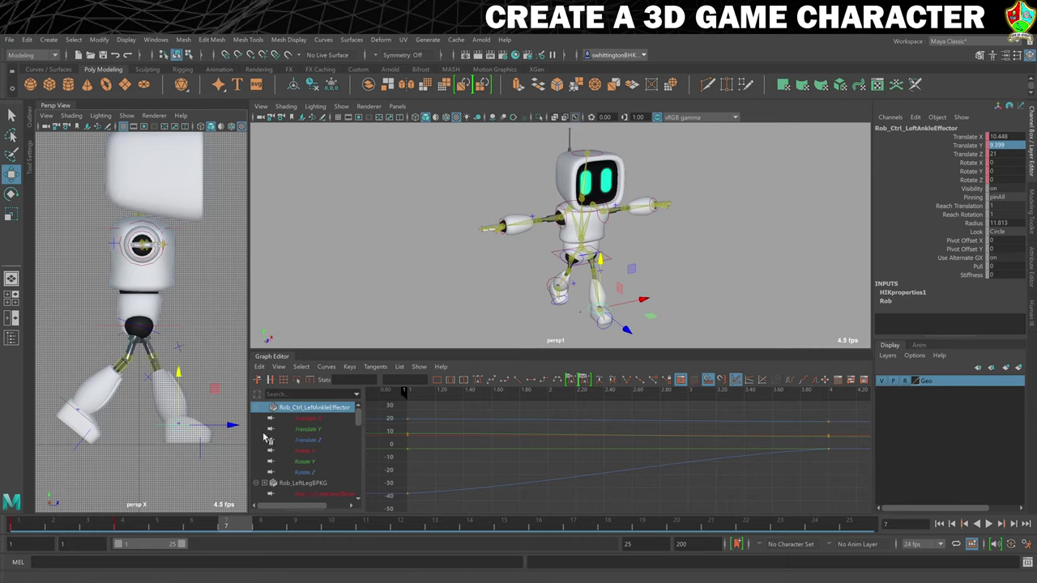
drag(232, 425, 196, 427)
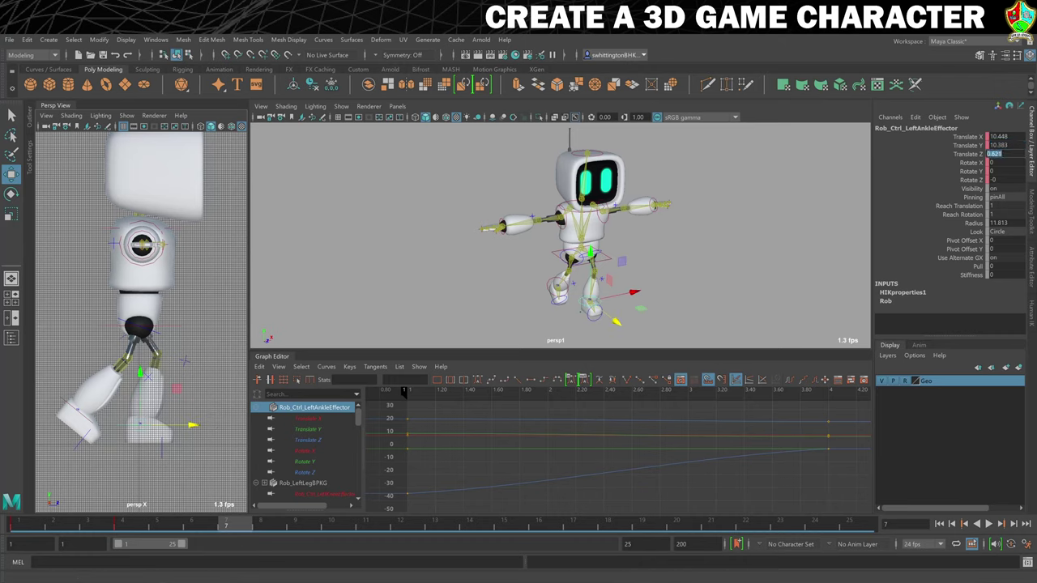
text(0)
key(Return)
drag(139, 372, 139, 373)
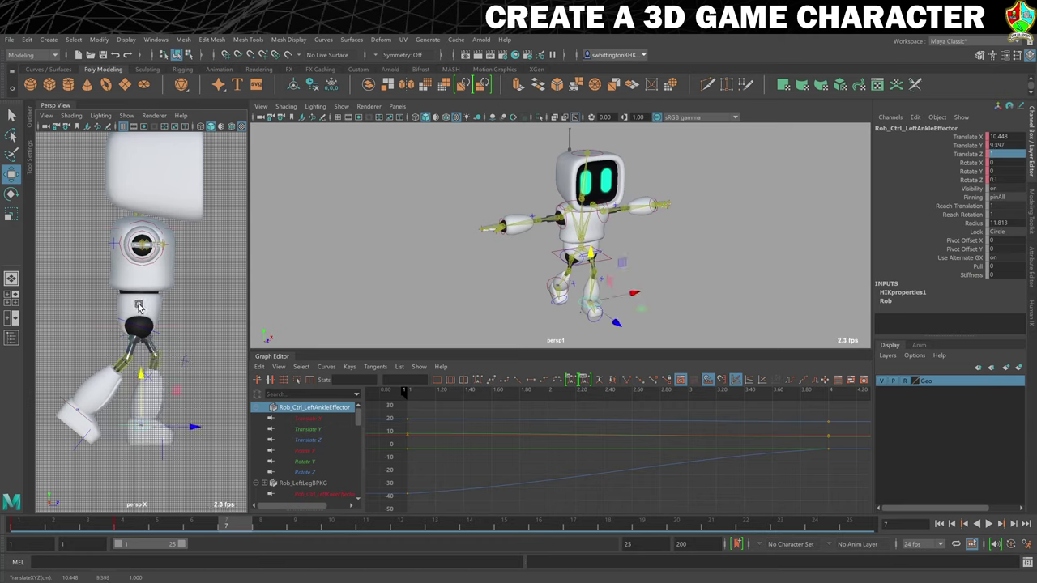
- Tilt the right ankle effector to about 47 degrees in Z, move it forward to about -16.5 in Z and raise it to about 21.1 in Y
click(61, 406)
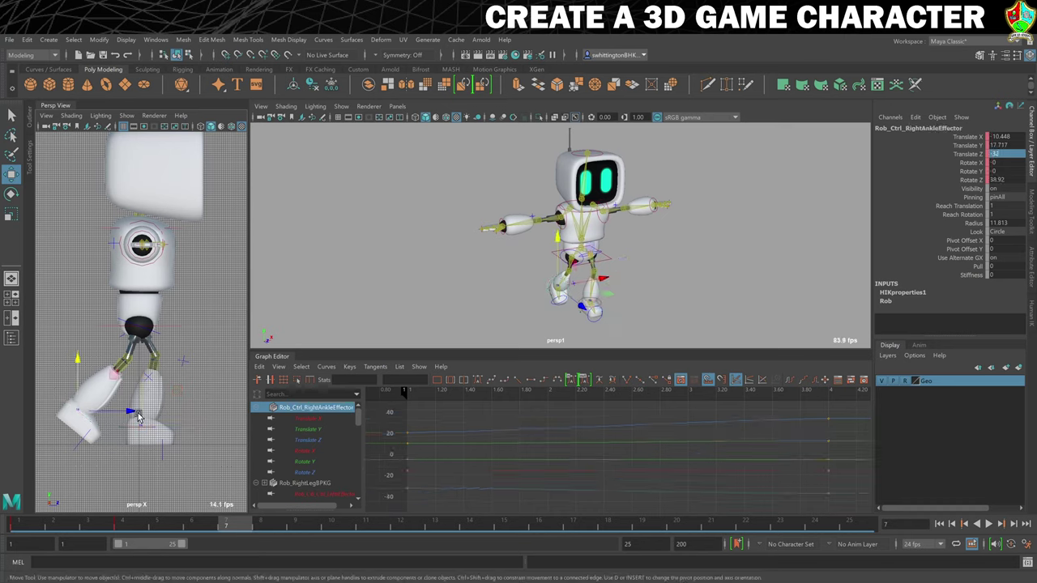
key(e)
drag(107, 377, 99, 421)
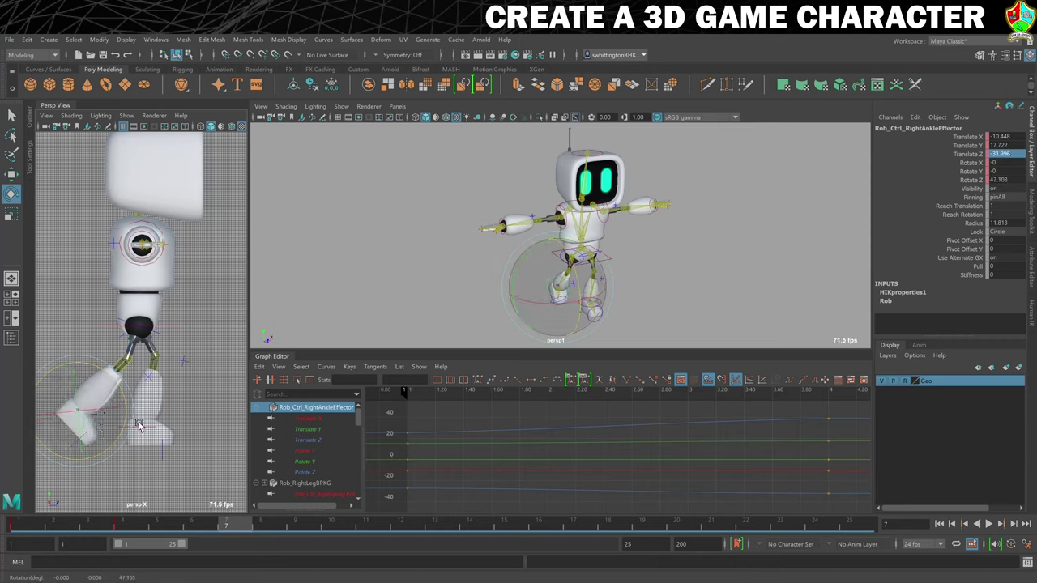
key(w)
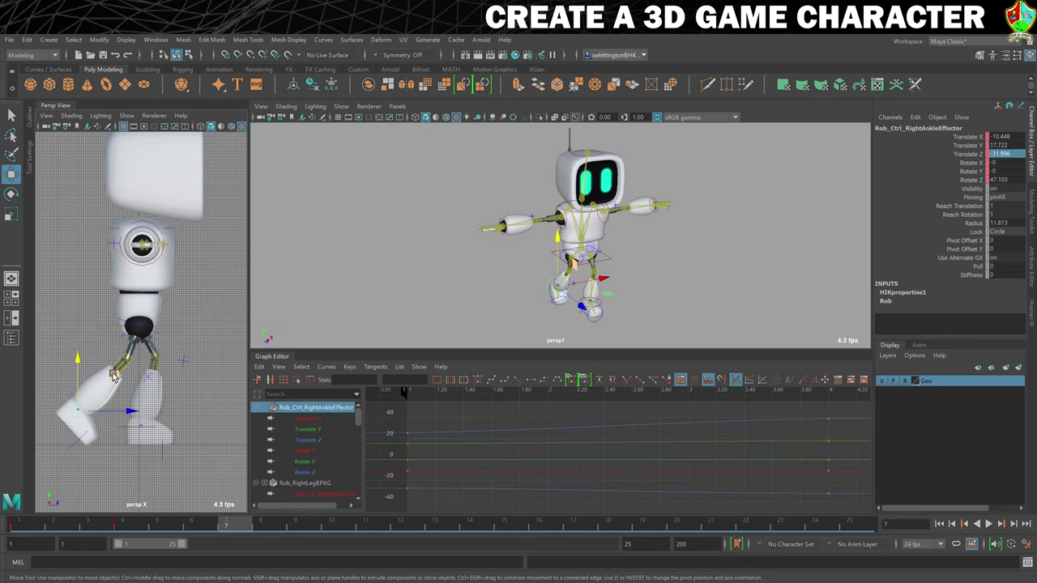
drag(127, 410, 158, 408)
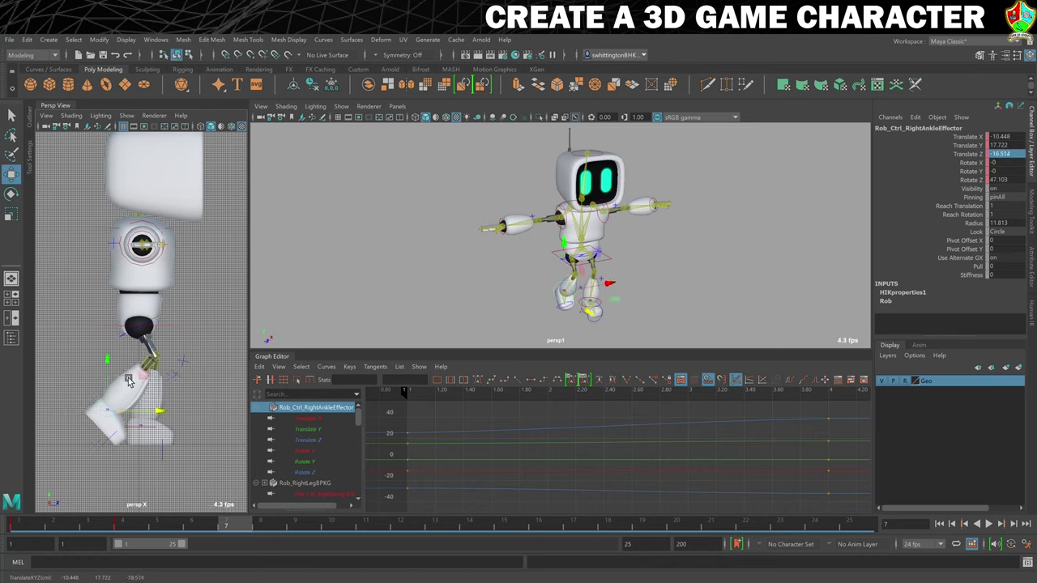
drag(108, 362, 110, 357)
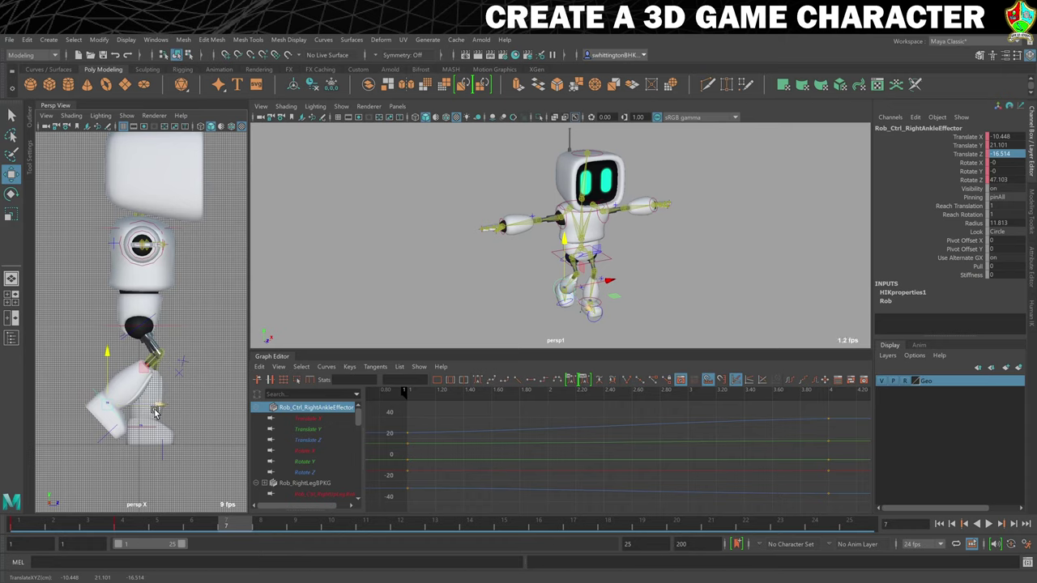
click(110, 363)
- Set keys on the hips, right ankle and left ankle effectors at frame 7
click(192, 347)
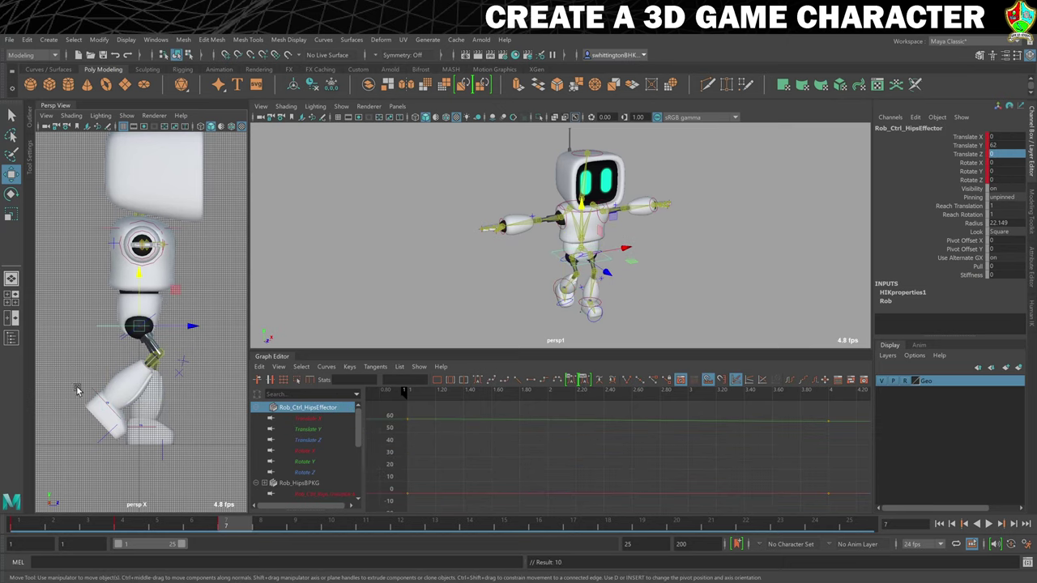
click(94, 403)
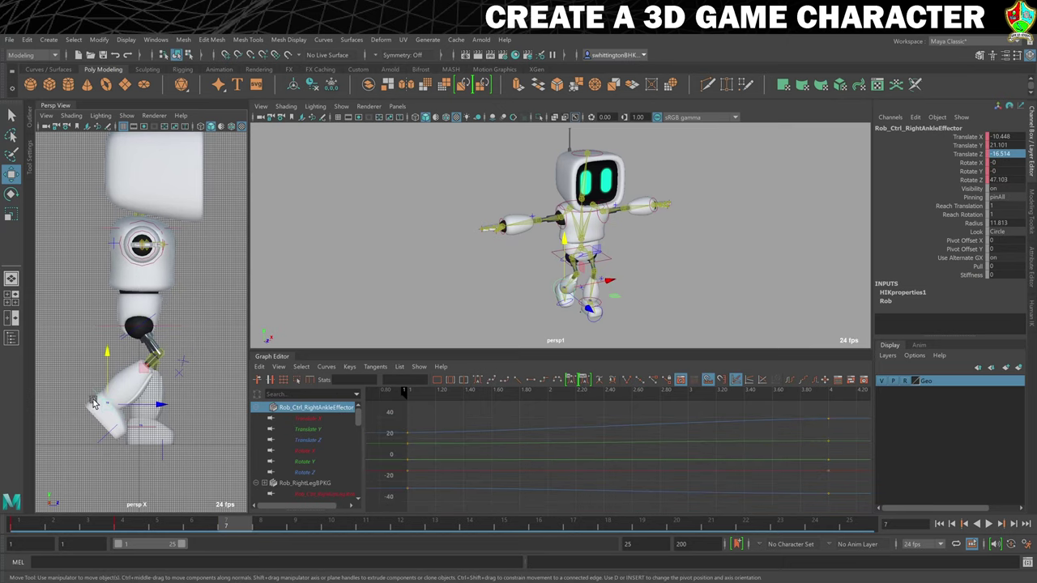
click(151, 428)
key(s)
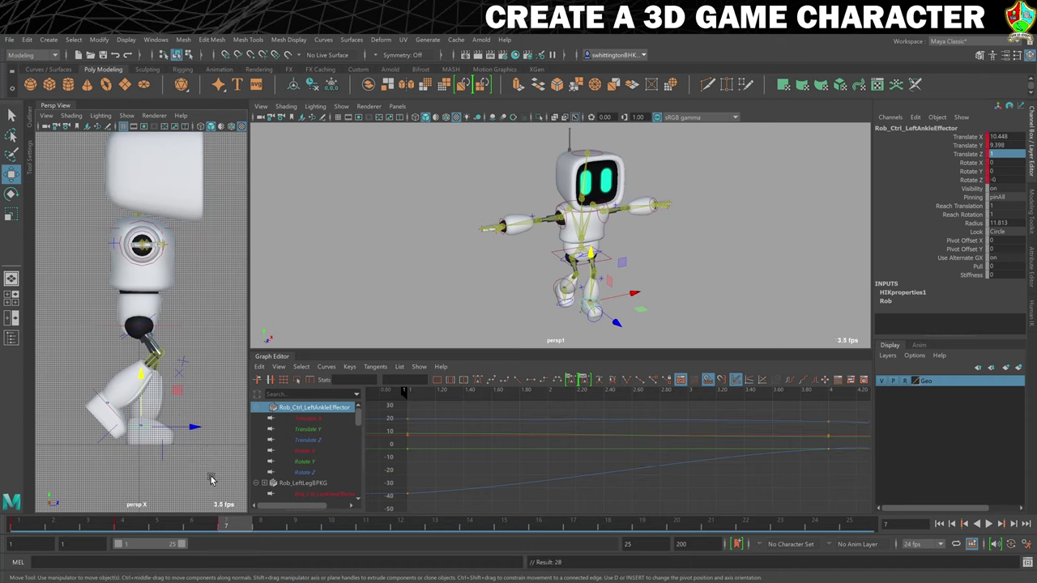
- Play back the three keyed poses and move the current time to frame 10
key(alt+v)
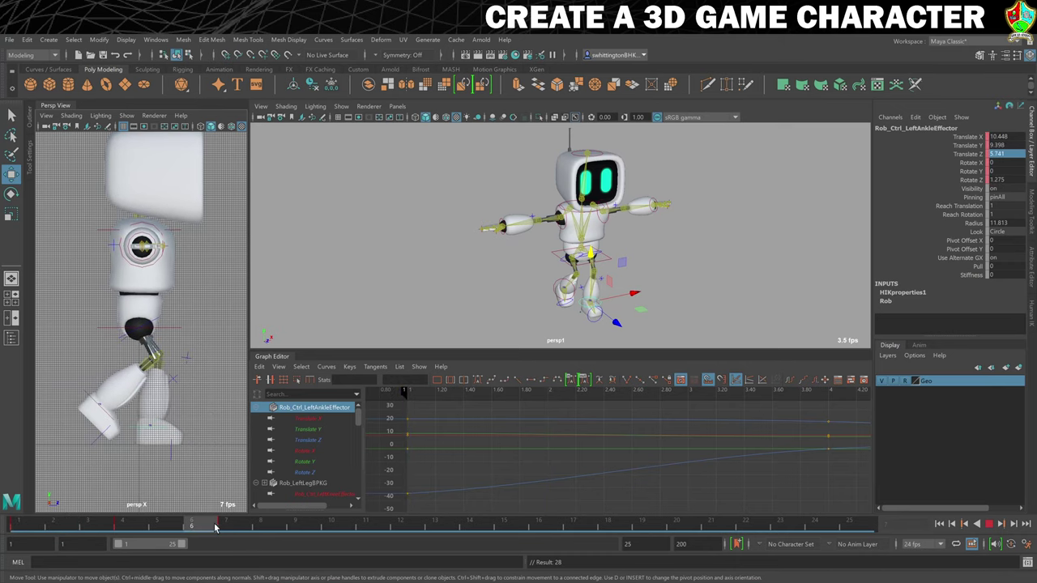
drag(227, 526, 333, 527)
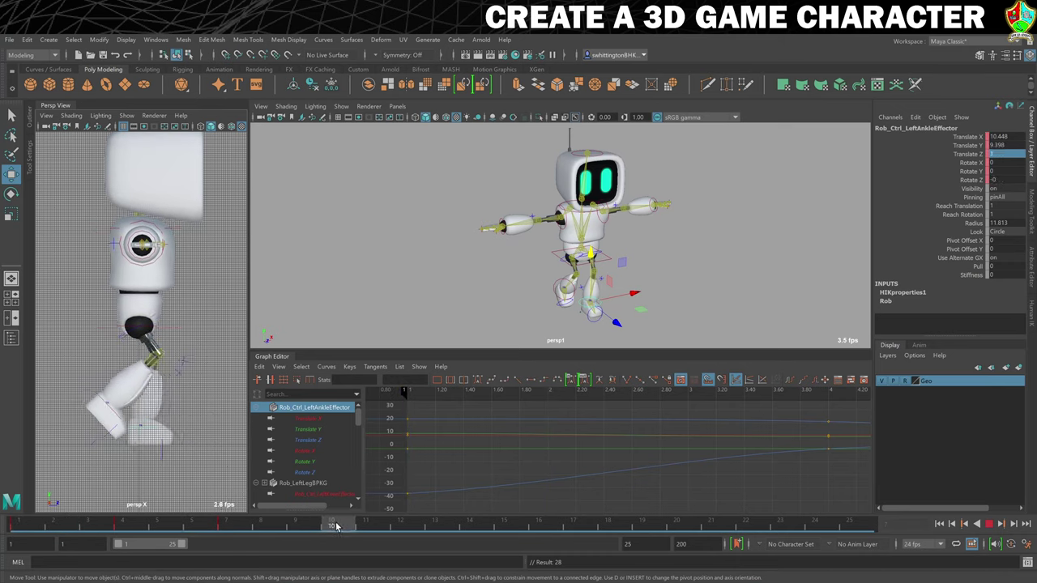
key(Escape)
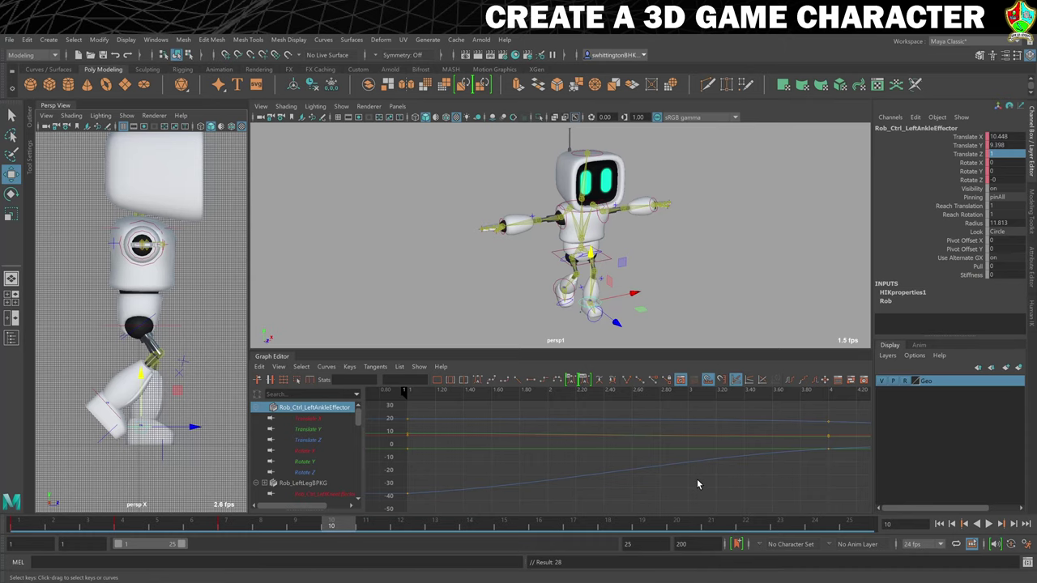
- Set the hips effector's Translate Y to 63 at frame 10
click(169, 324)
double_click(1002, 145)
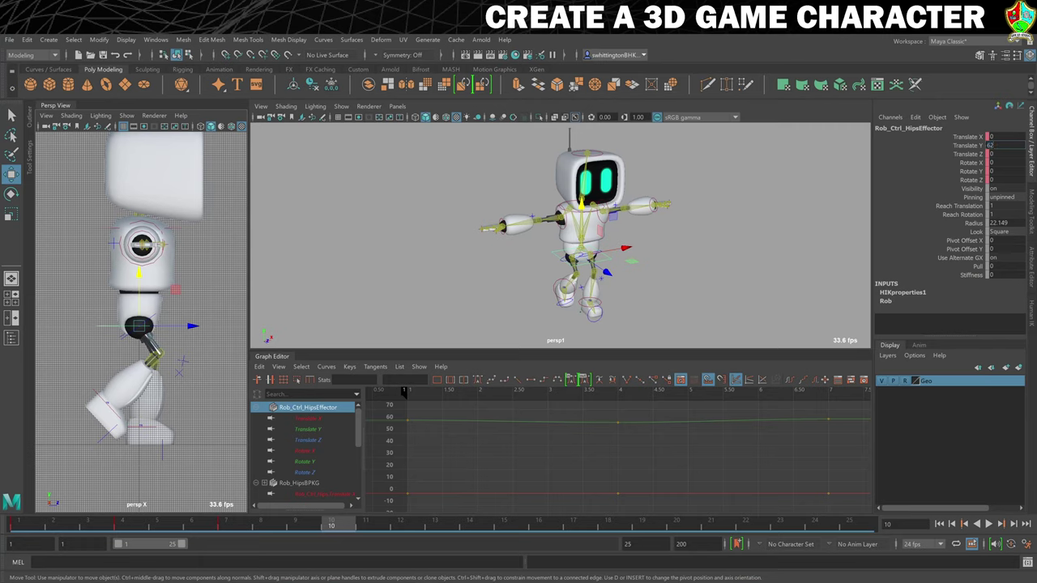
text(63)
key(Return)
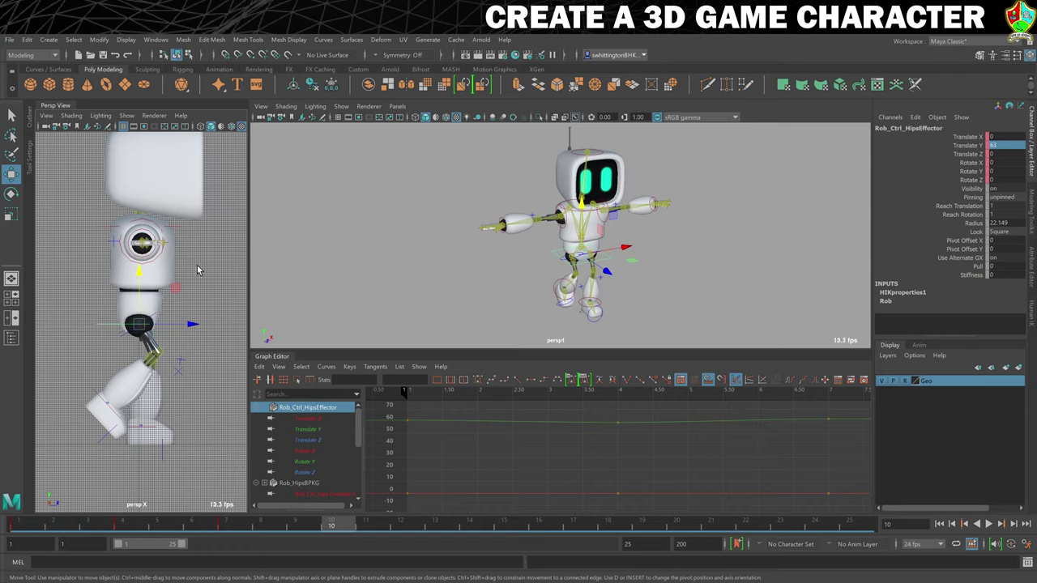
- Tilt the left ankle effector to about 10.6 degrees in Z, raise it to about 12.2 in Y and set its Translate Z to -21
click(160, 436)
mouse_move(194, 429)
mouse_down()
mouse_move(154, 427)
mouse_move(176, 427)
mouse_up()
key(e)
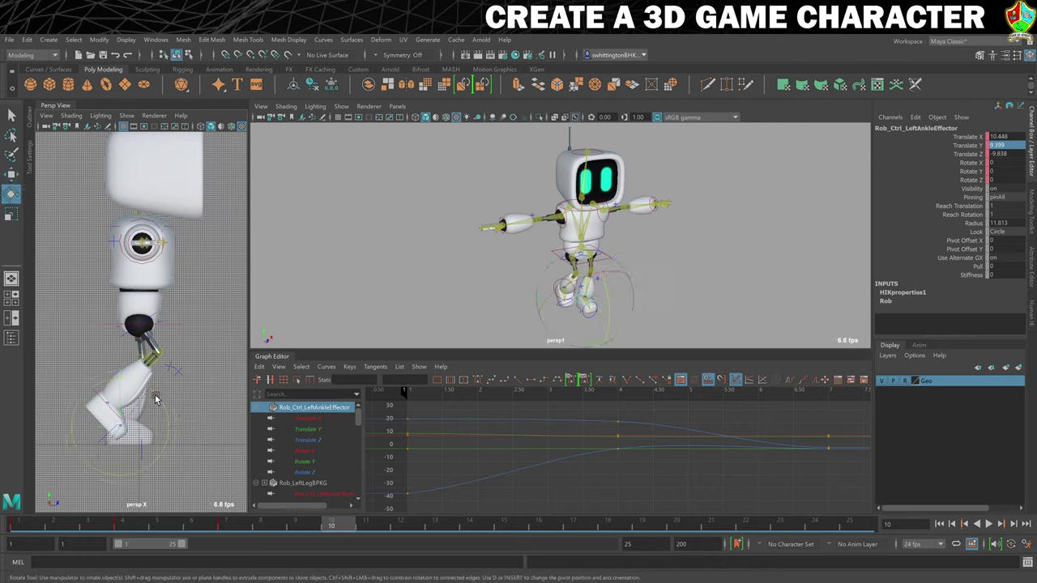
drag(159, 403, 161, 405)
key(w)
drag(120, 375, 121, 370)
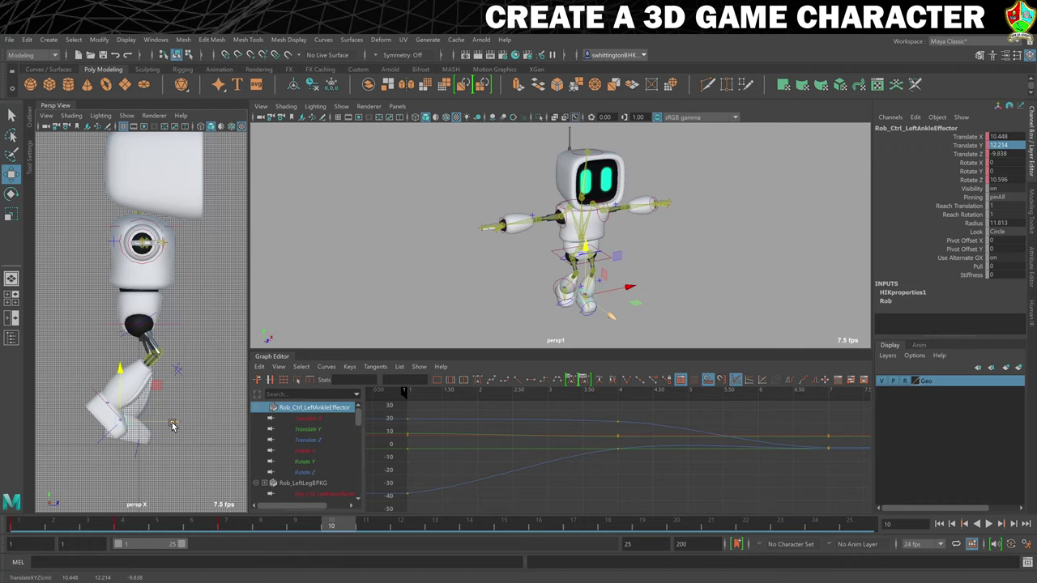
drag(172, 426, 150, 423)
click(1005, 154)
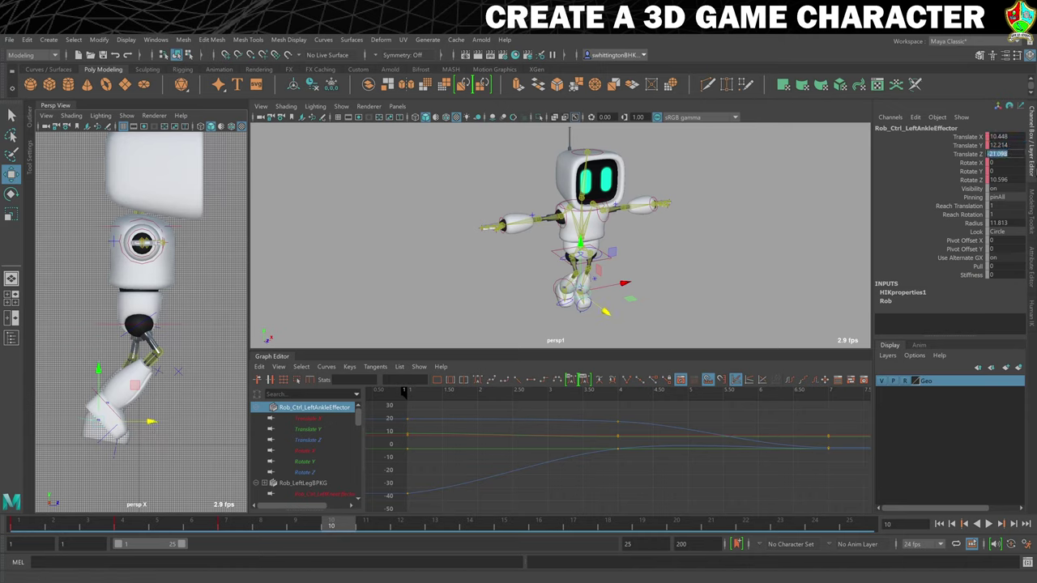
key(Return)
key(Return)
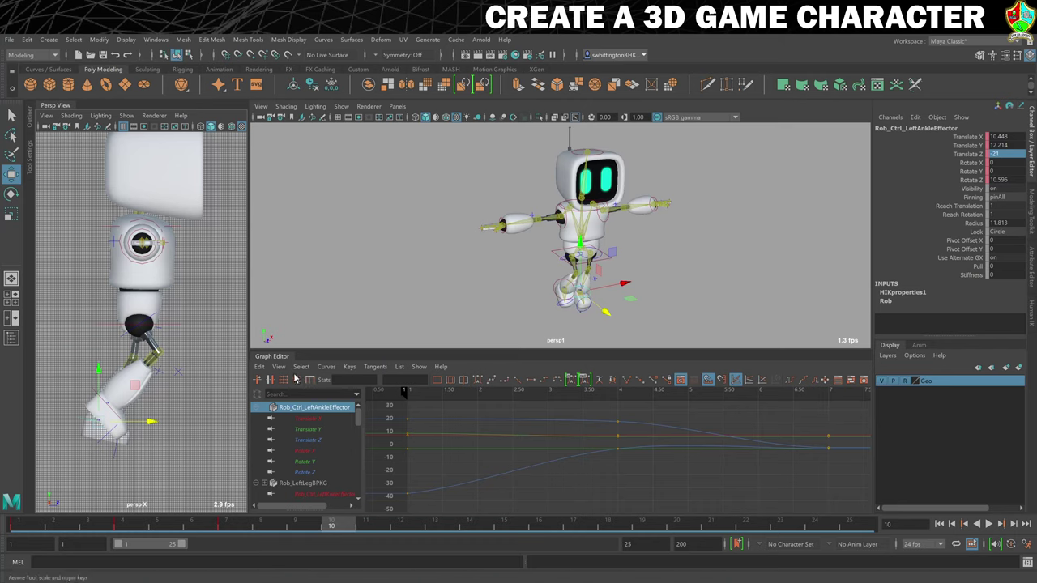
- Move the right ankle effector forward to about 9 in Z, ease its tilt to about 18 degrees and lower it to about 18 in Y
click(91, 399)
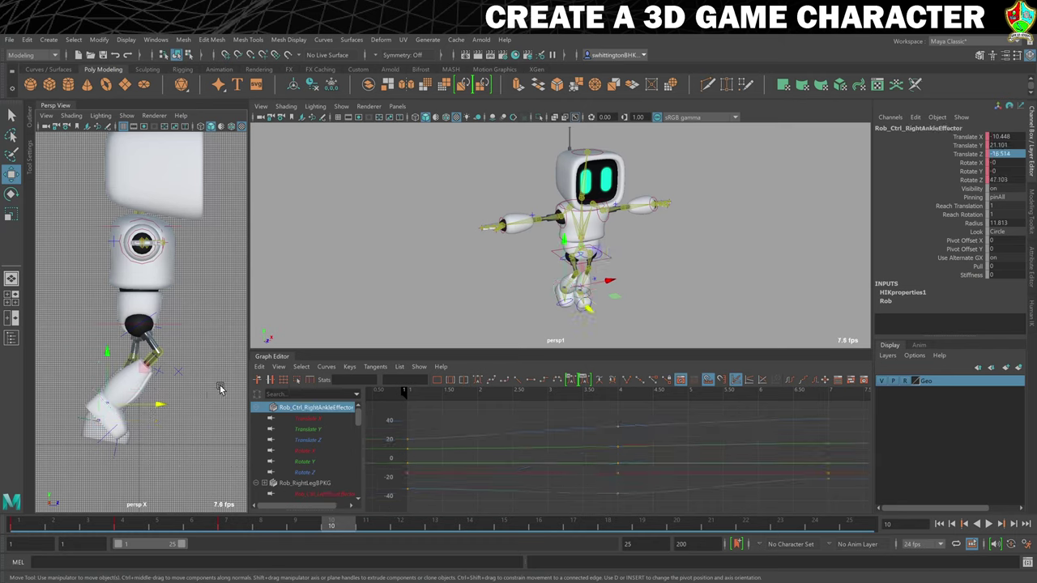
drag(159, 406, 234, 415)
key(e)
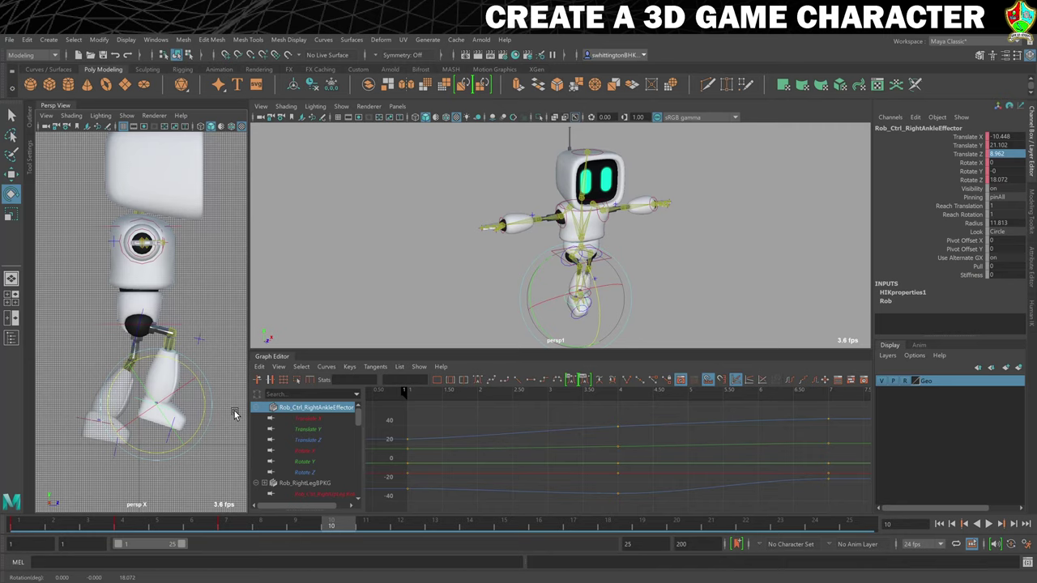
key(w)
drag(157, 356, 155, 359)
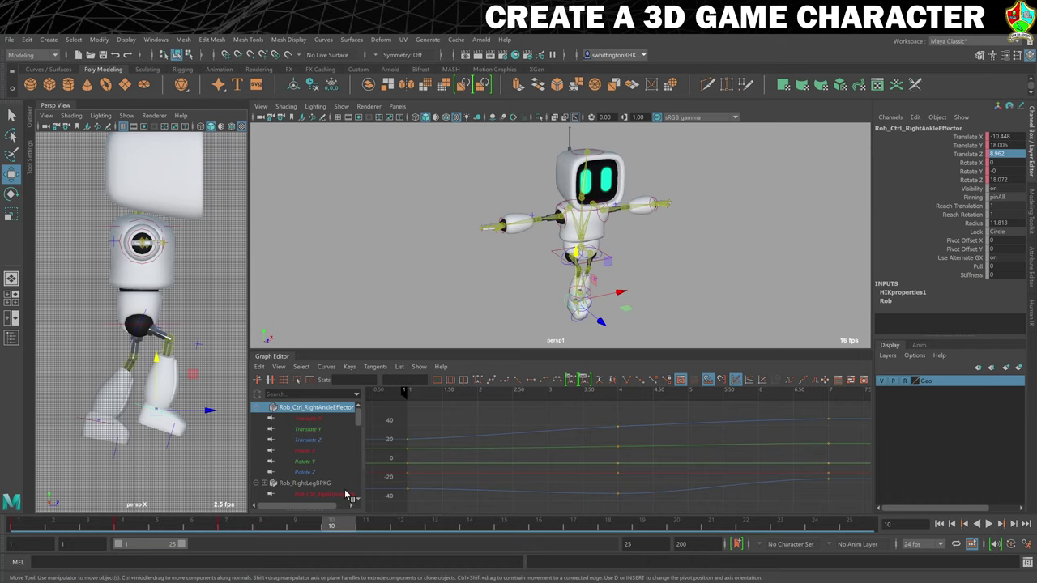
- Set keys on the hips and both ankle effectors at frame 10 and play back the walk so far
click(552, 258)
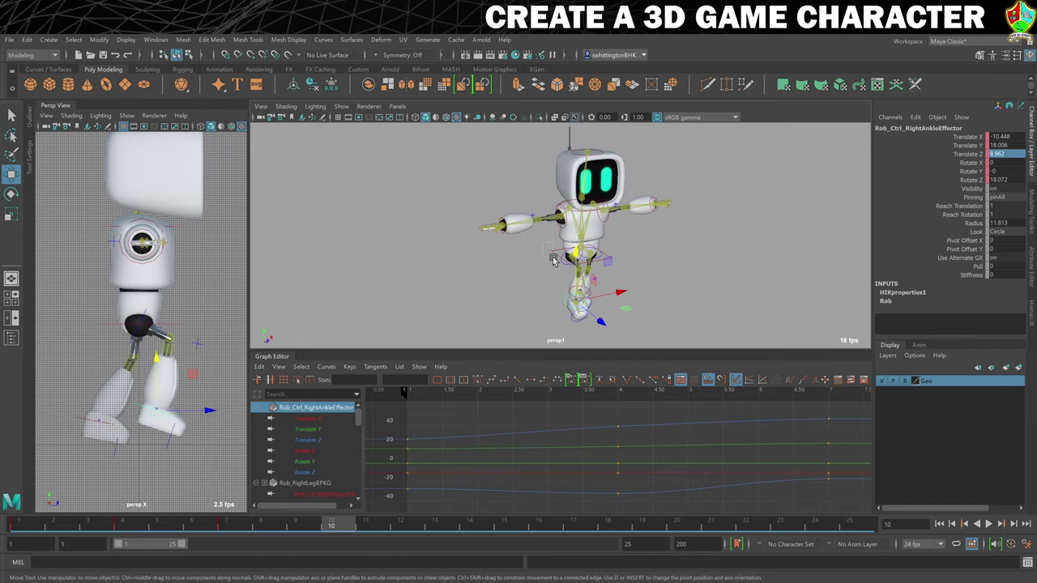
click(81, 429)
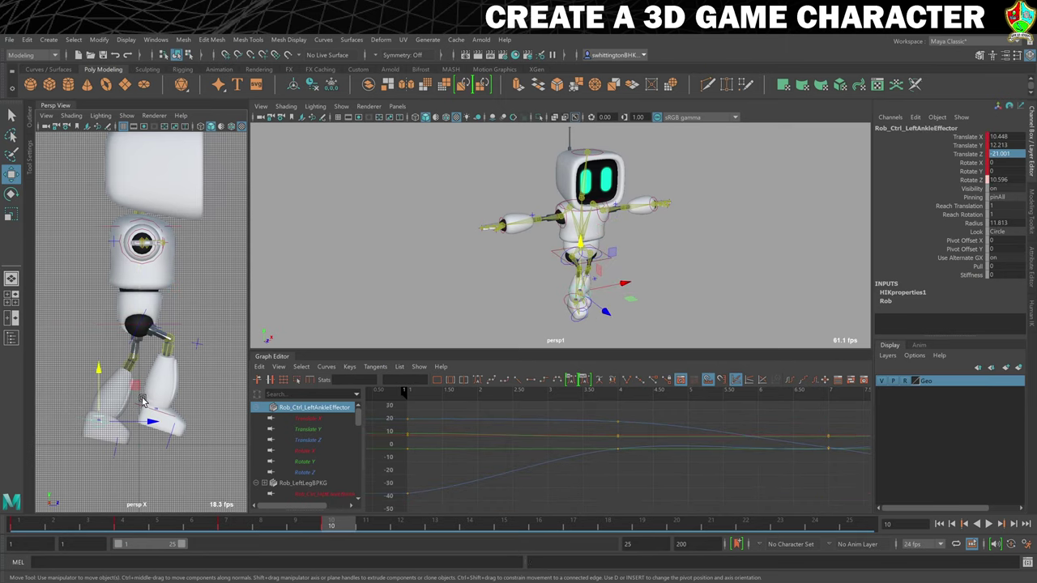
key(alt+v)
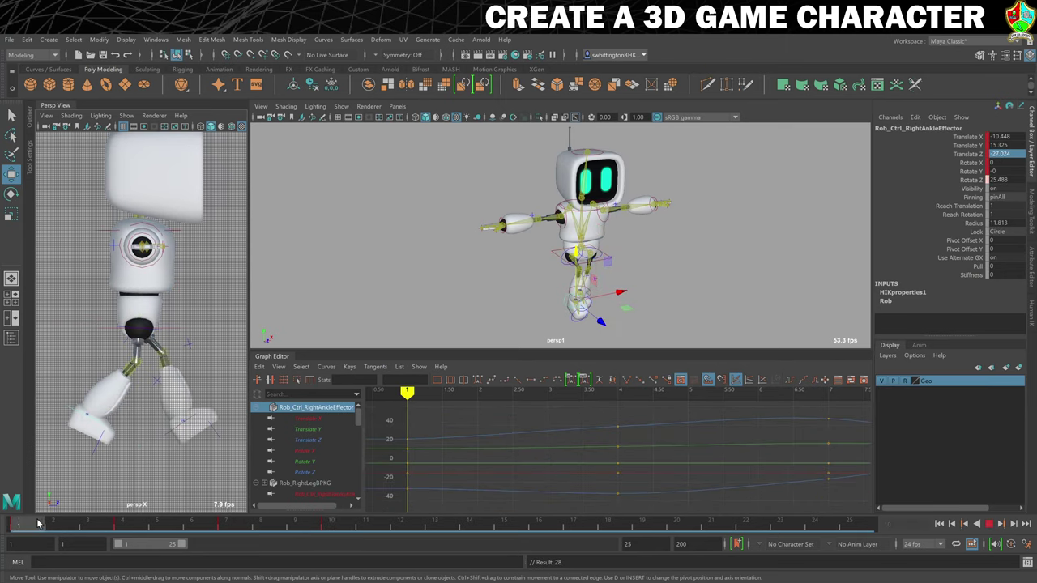
drag(384, 528, 331, 528)
key(alt+v)
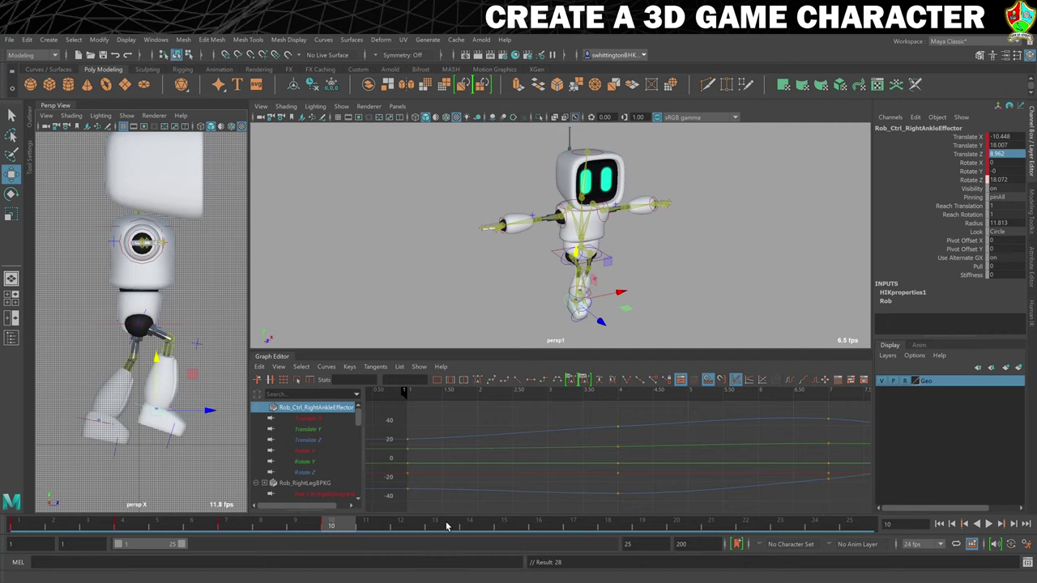
- Copy the hips effector's key from frame 1 to frame 13 and play back the walk
key(alt+shift+v)
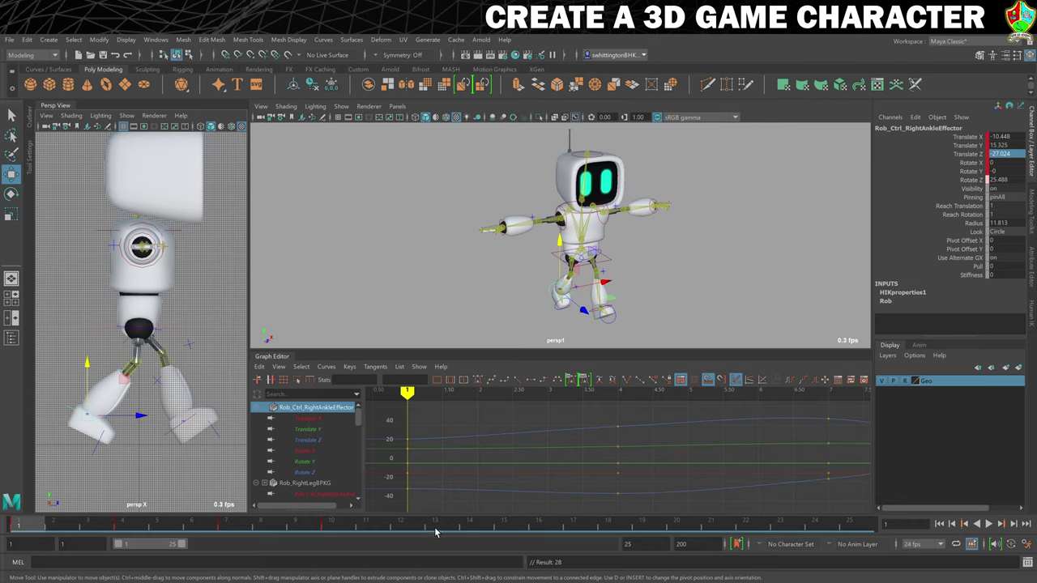
click(437, 527)
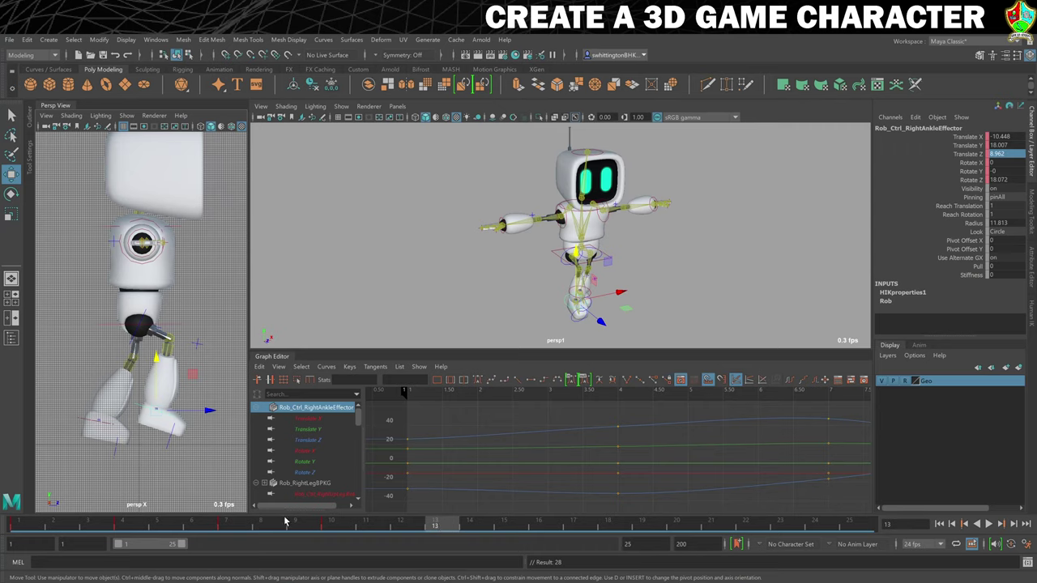
click(18, 528)
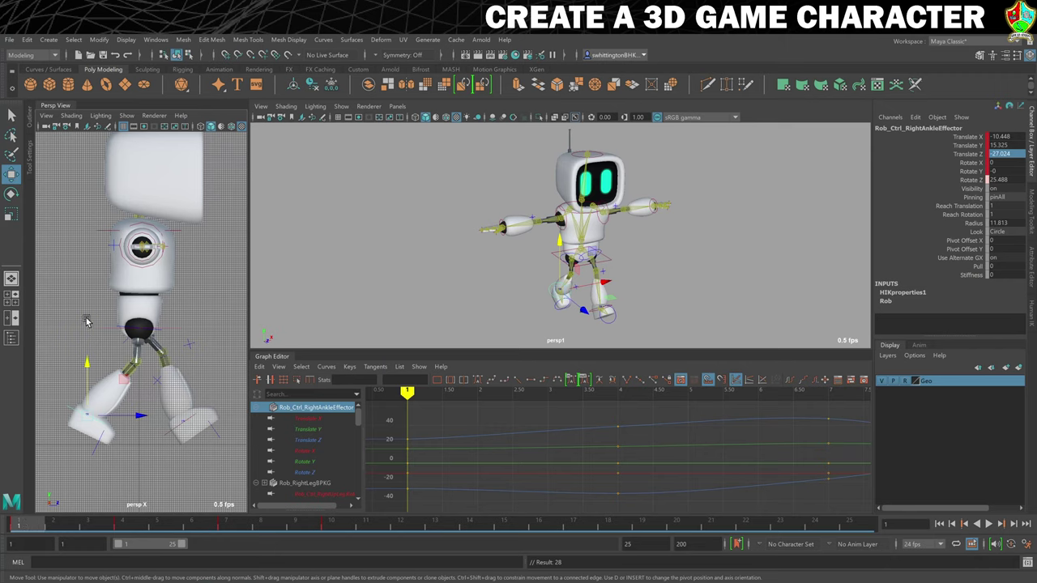
click(102, 344)
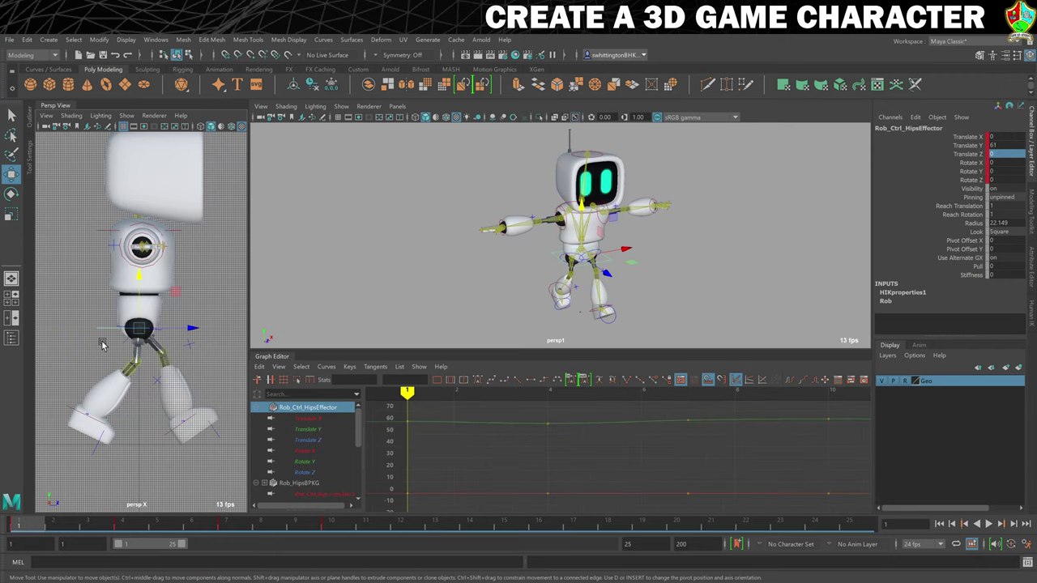
right_click(25, 527)
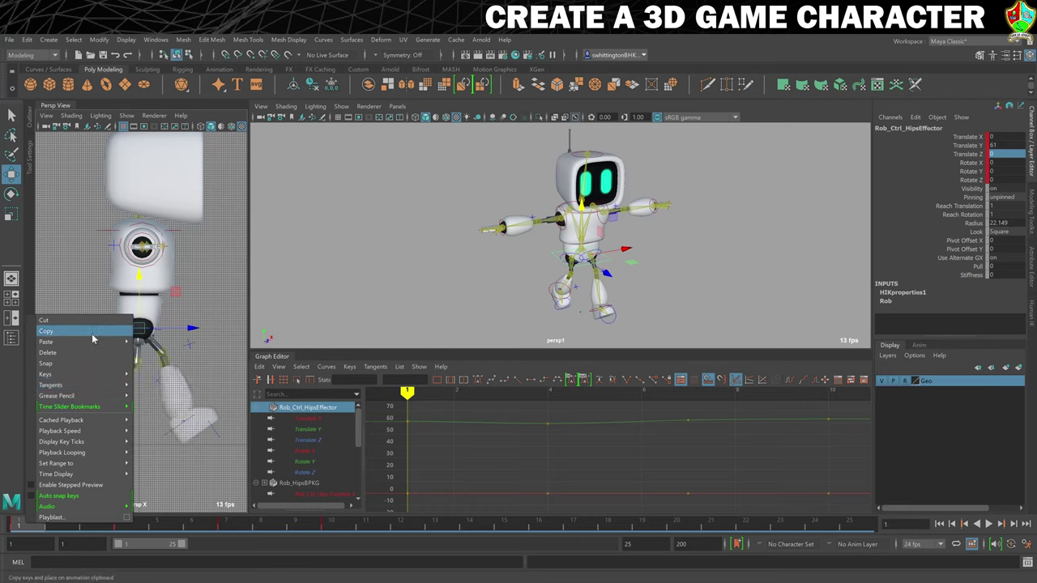
click(93, 332)
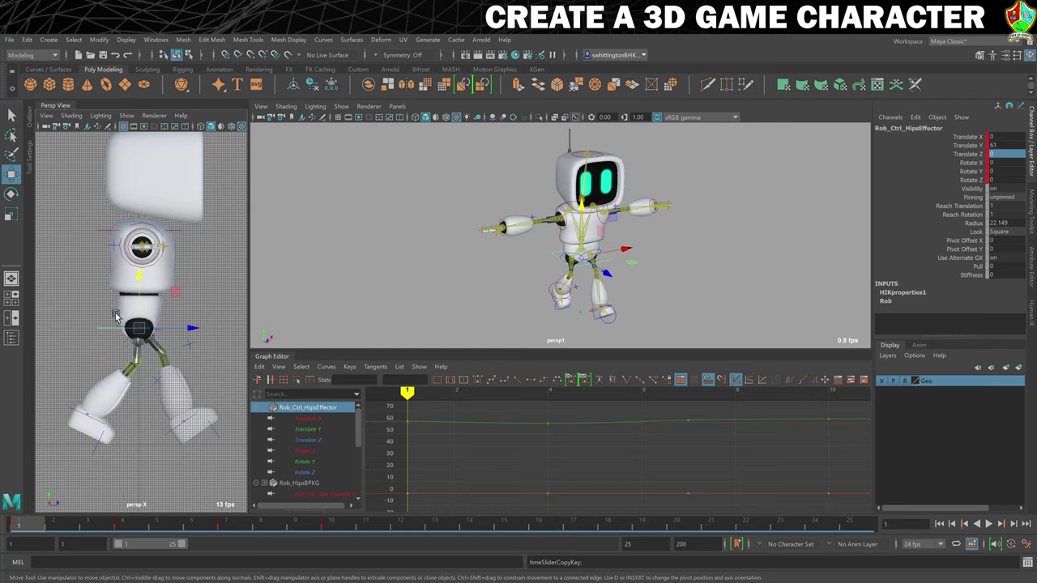
click(442, 529)
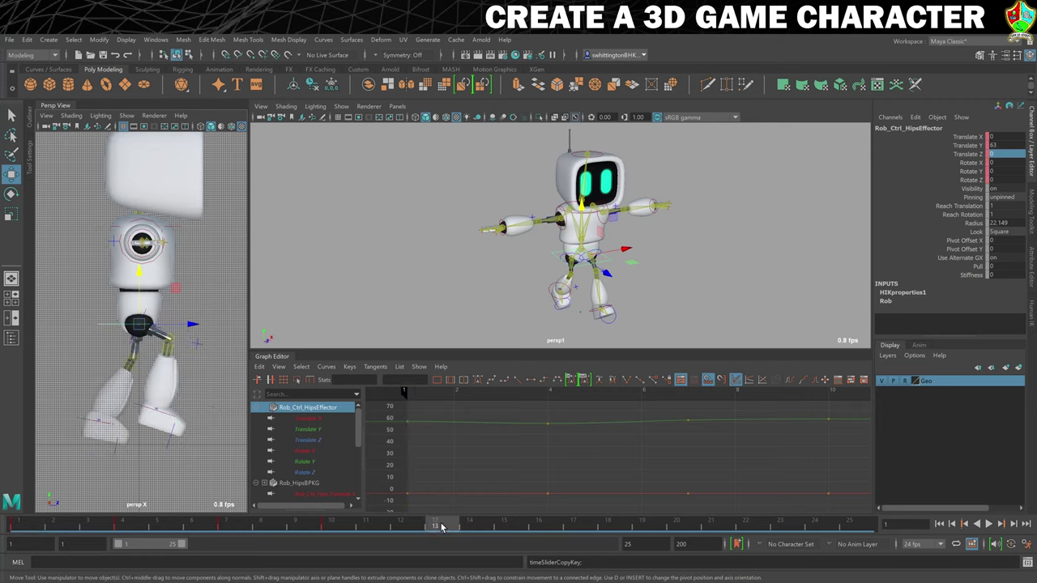
right_click(441, 526)
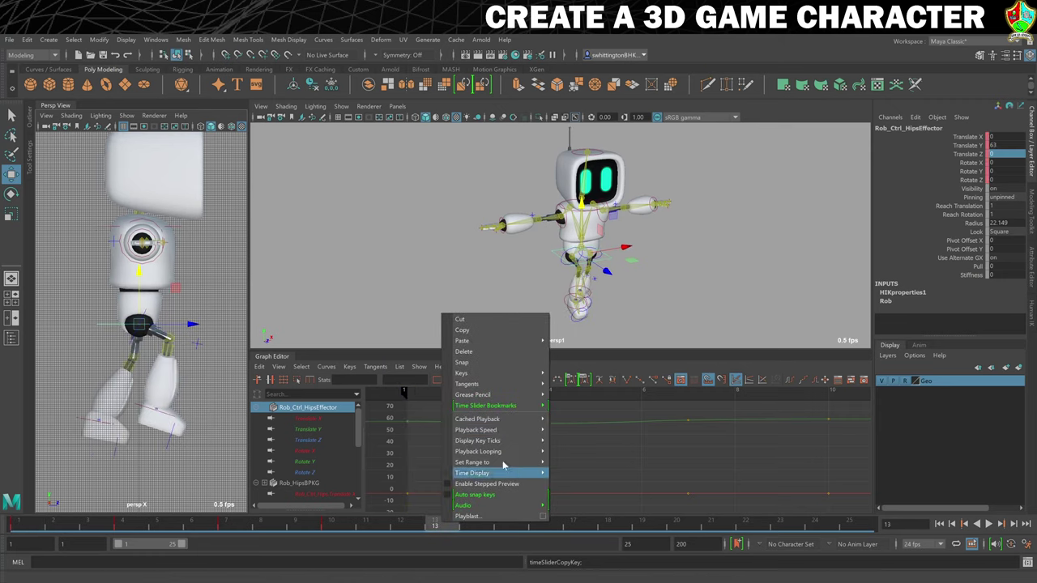
mouse_move(528, 346)
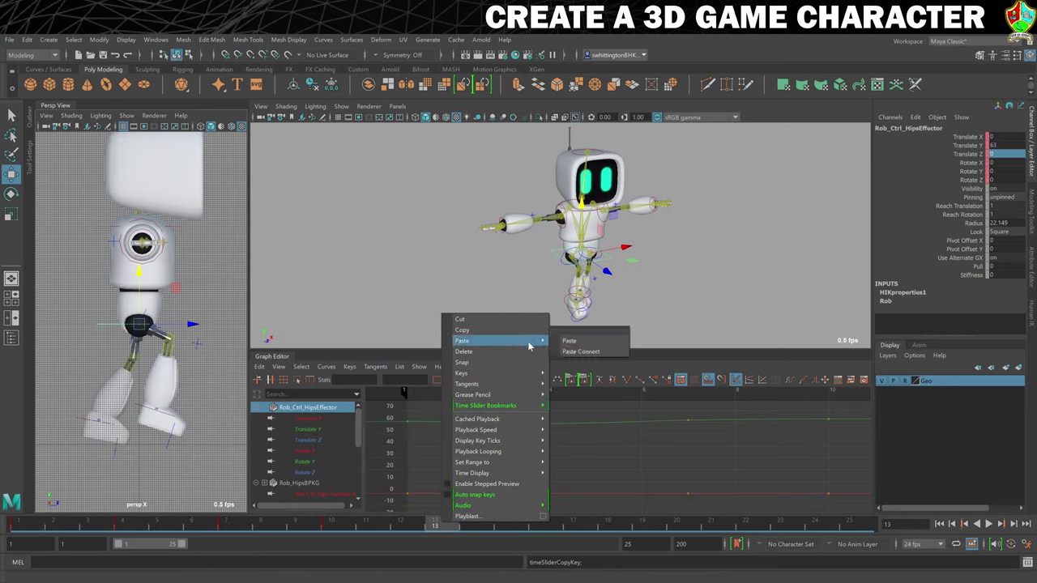
click(574, 344)
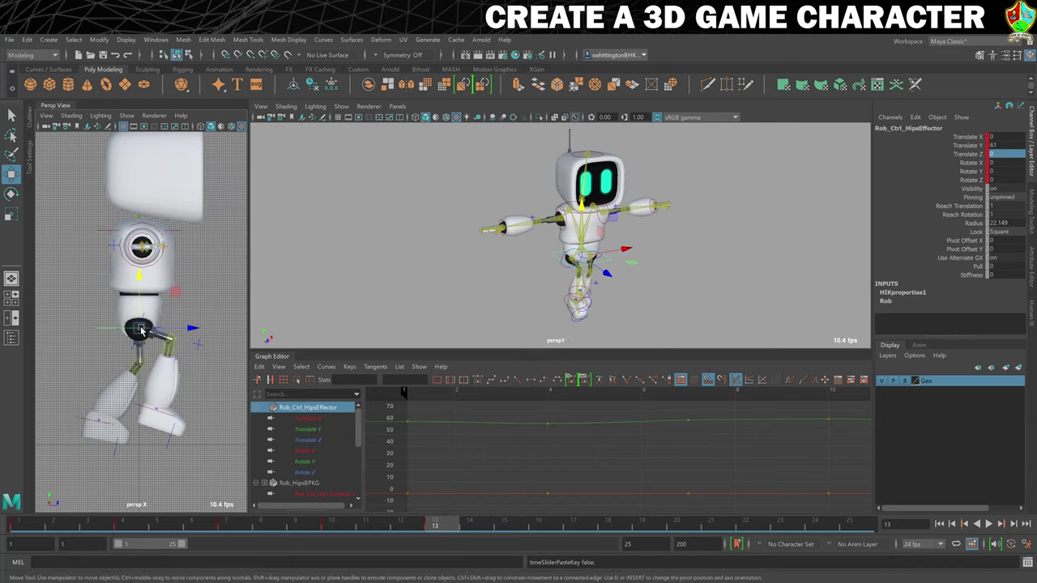
key(alt+v)
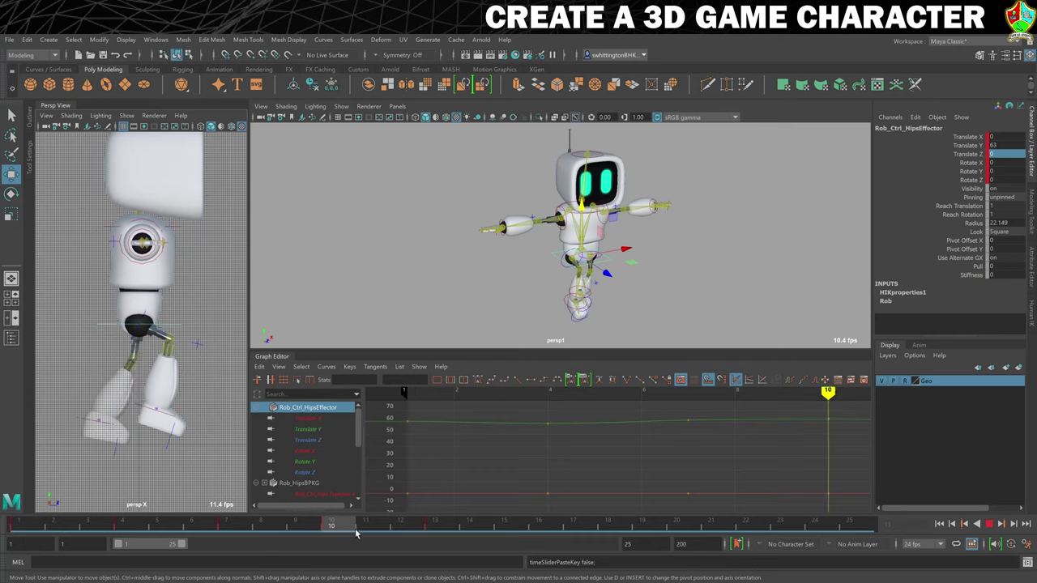
click(444, 533)
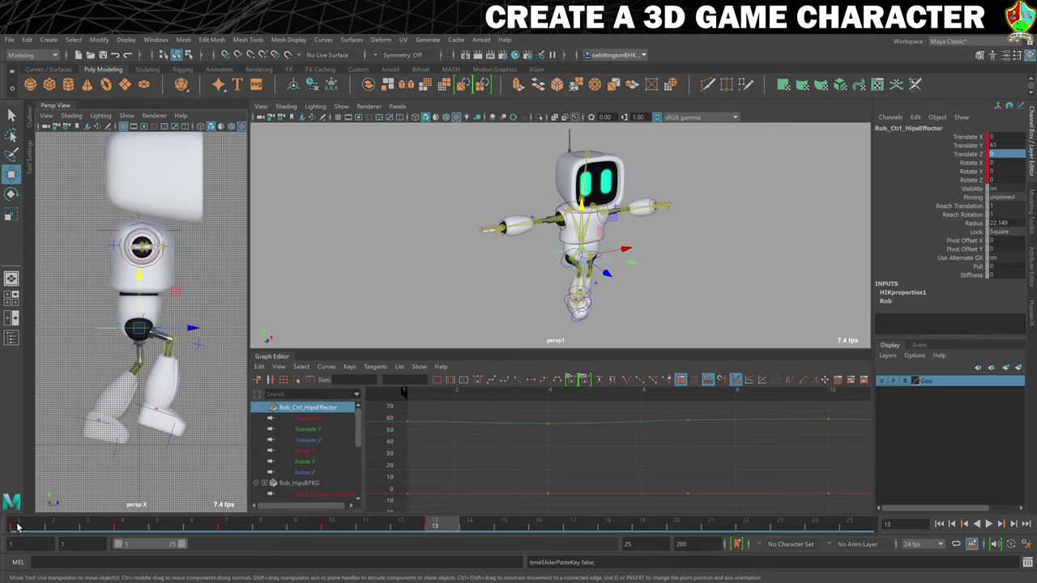
- Copy the right ankle effector's key at frame 1 and paste it onto the left ankle effector at frame 13
click(18, 526)
click(439, 525)
click(33, 524)
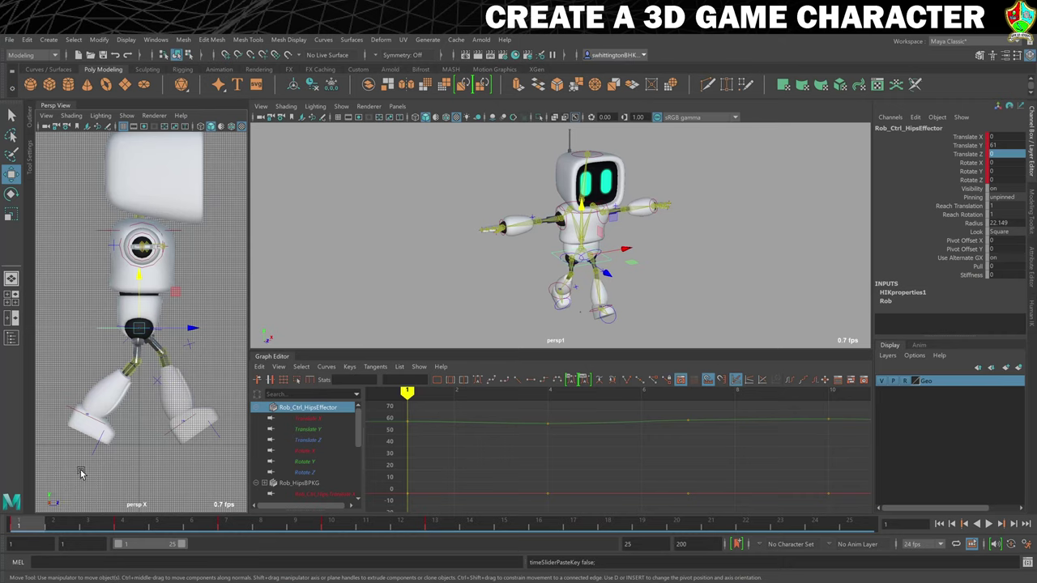
click(72, 416)
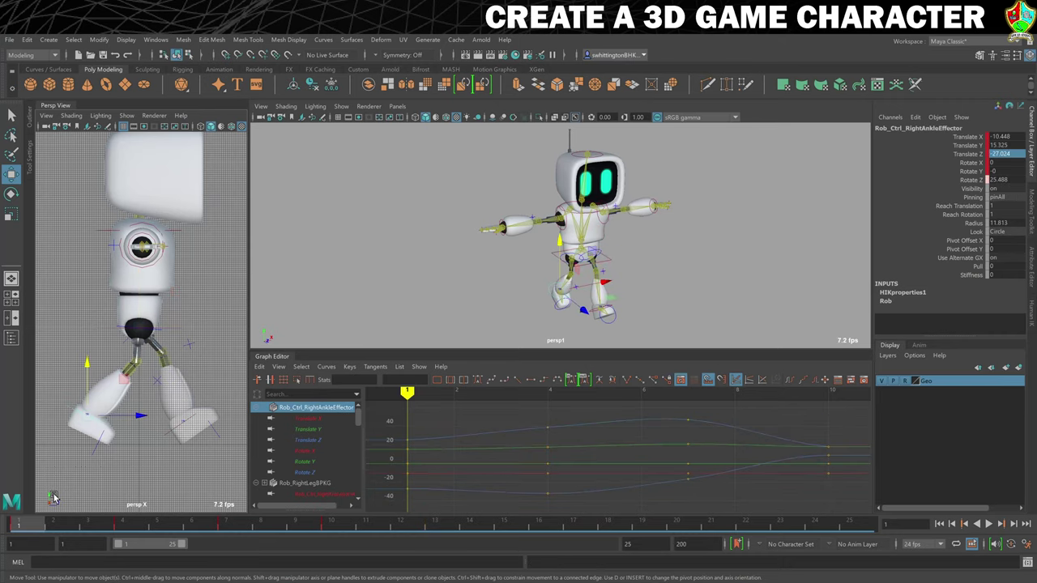
right_click(27, 525)
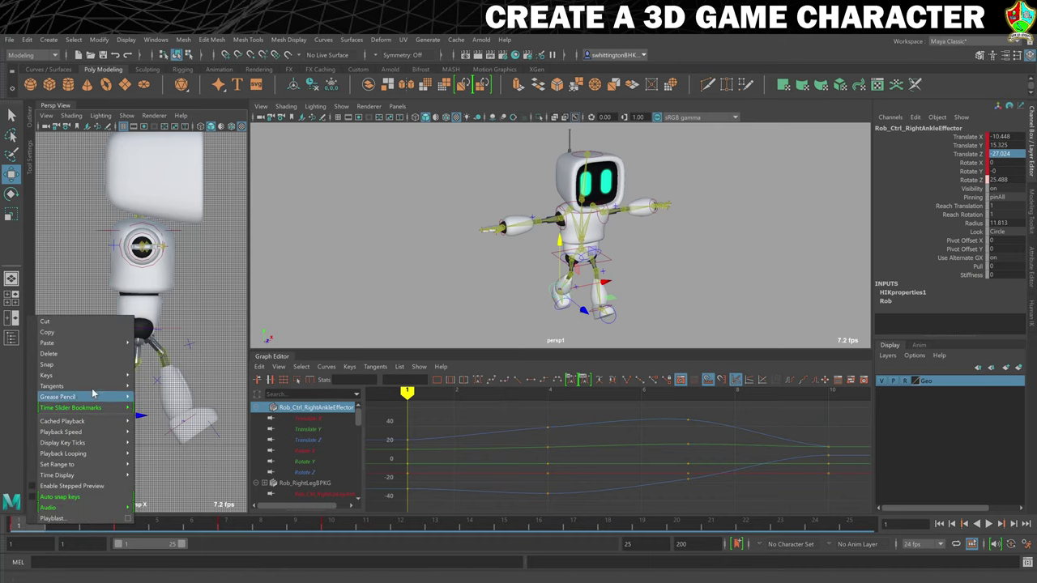
click(72, 333)
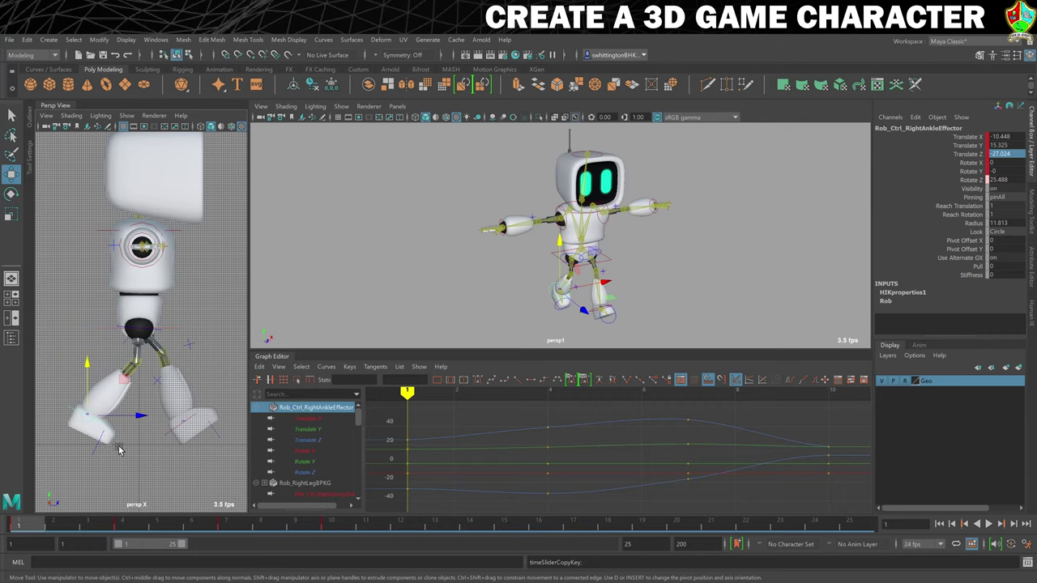
click(168, 443)
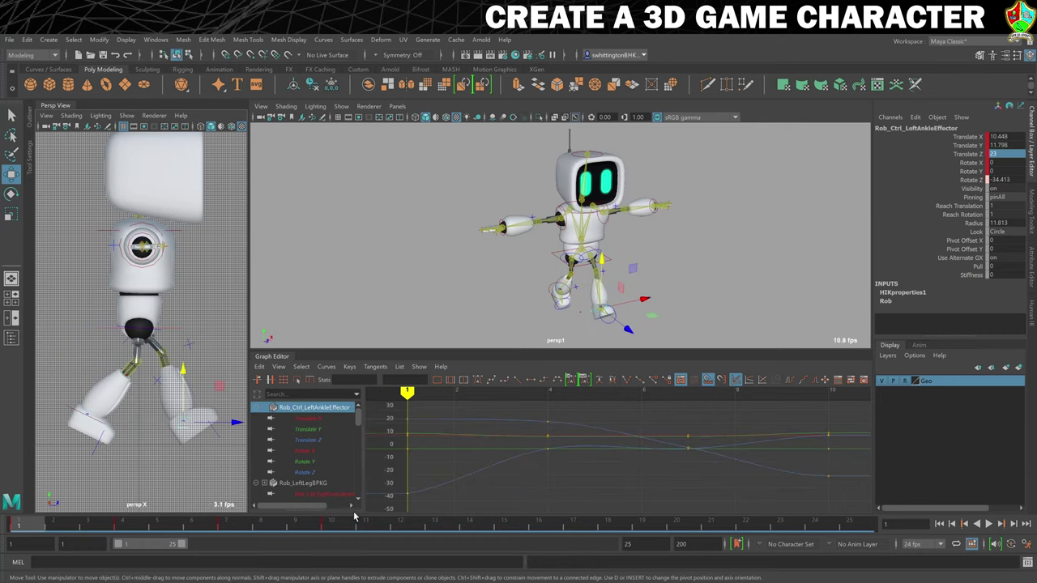
click(443, 527)
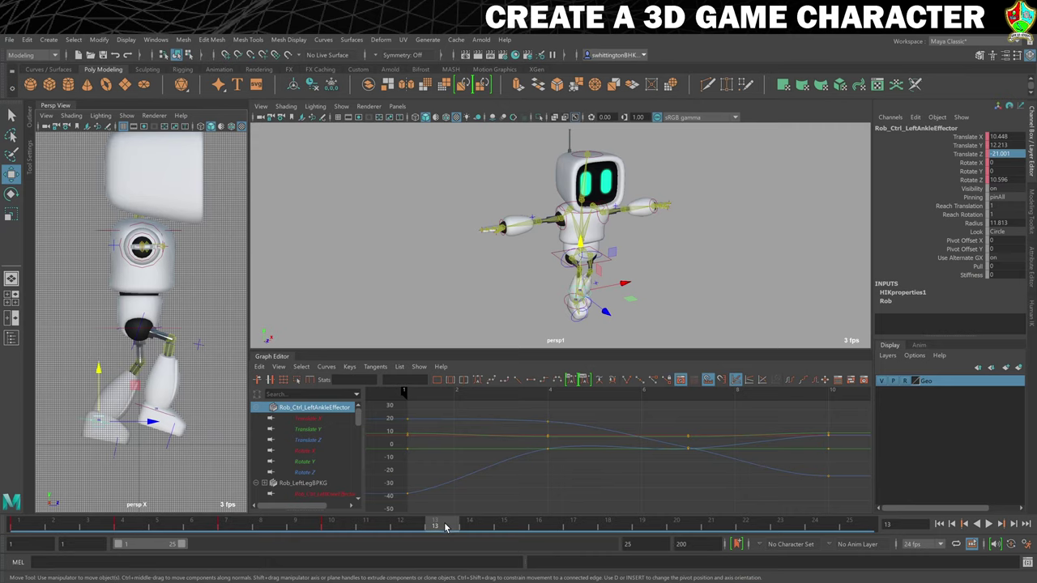
right_click(445, 527)
mouse_move(515, 347)
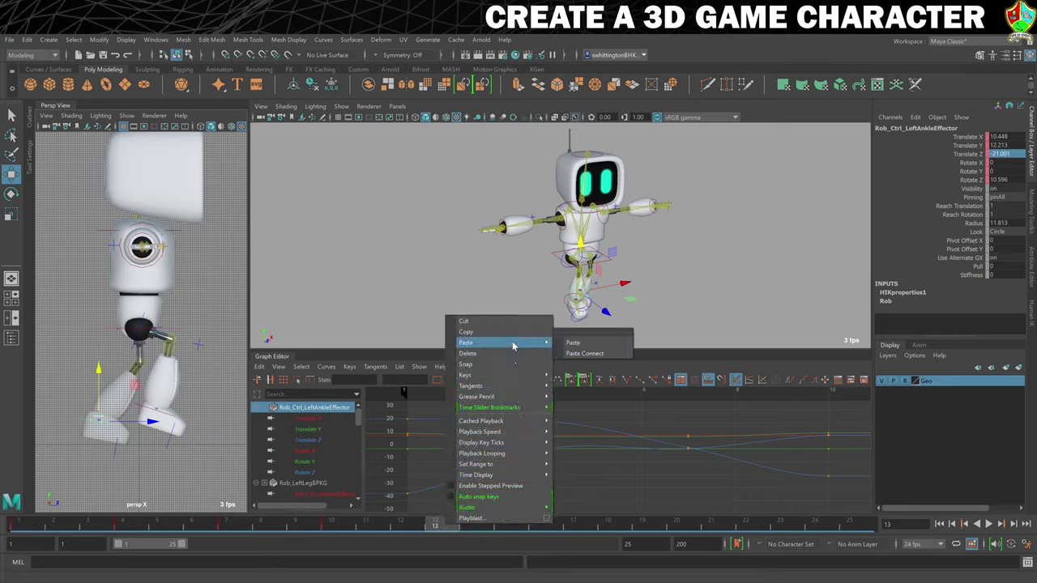
- Paste the copied pose onto the left ankle effector at frame 13 and set its Translate X to 10.448
click(587, 345)
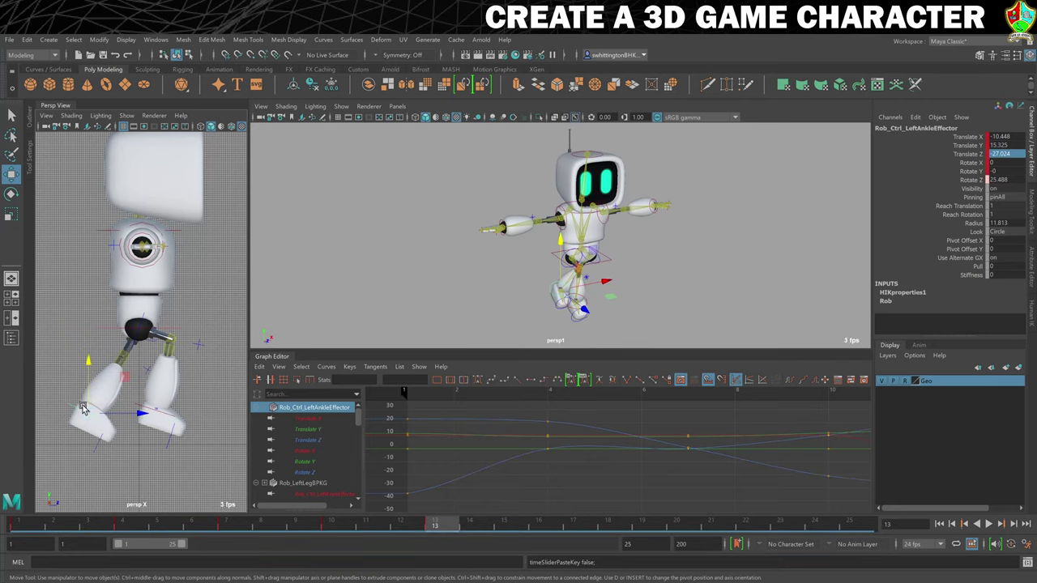
alt+drag(721, 275, 706, 259)
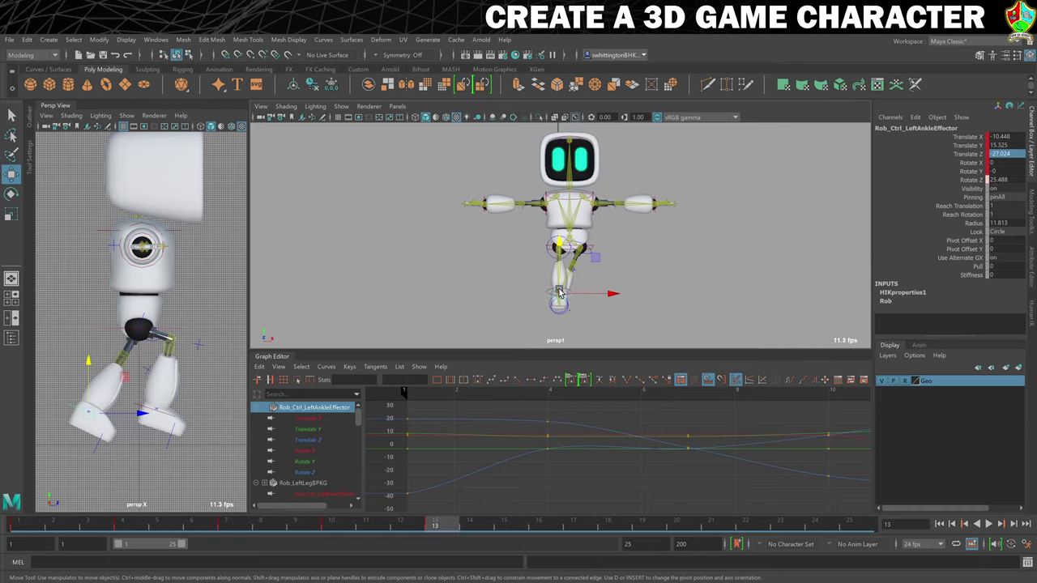
mouse_move(656, 289)
alt+mouse_down()
mouse_move(681, 303)
mouse_move(673, 298)
alt+mouse_up()
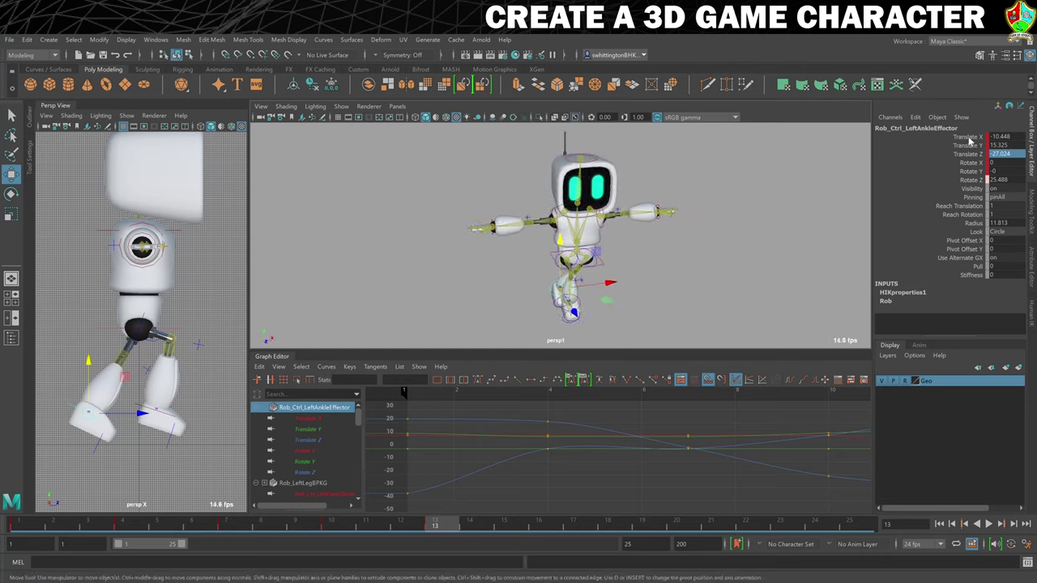
click(1001, 137)
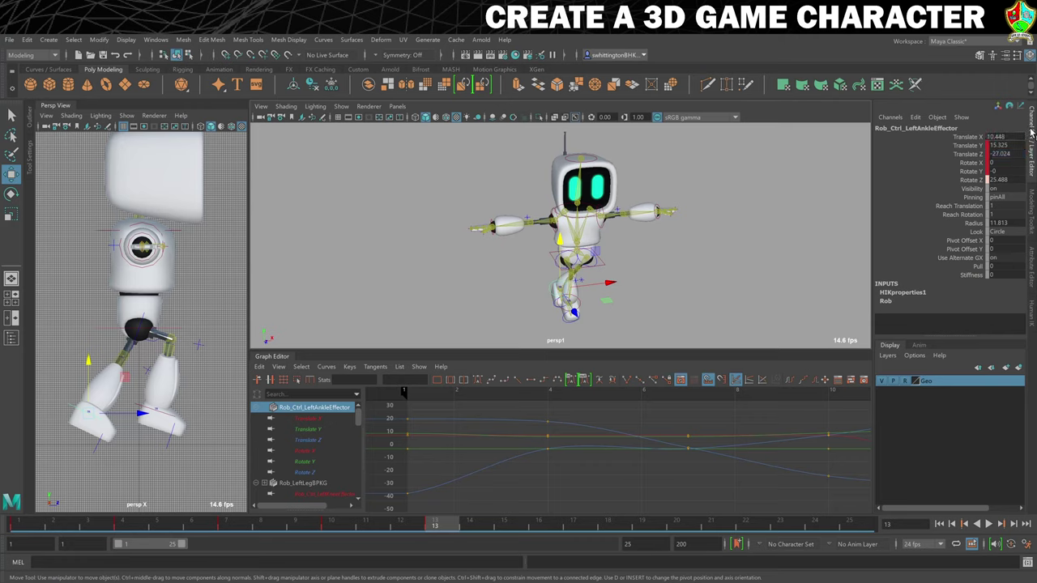
alt+drag(683, 264, 755, 274)
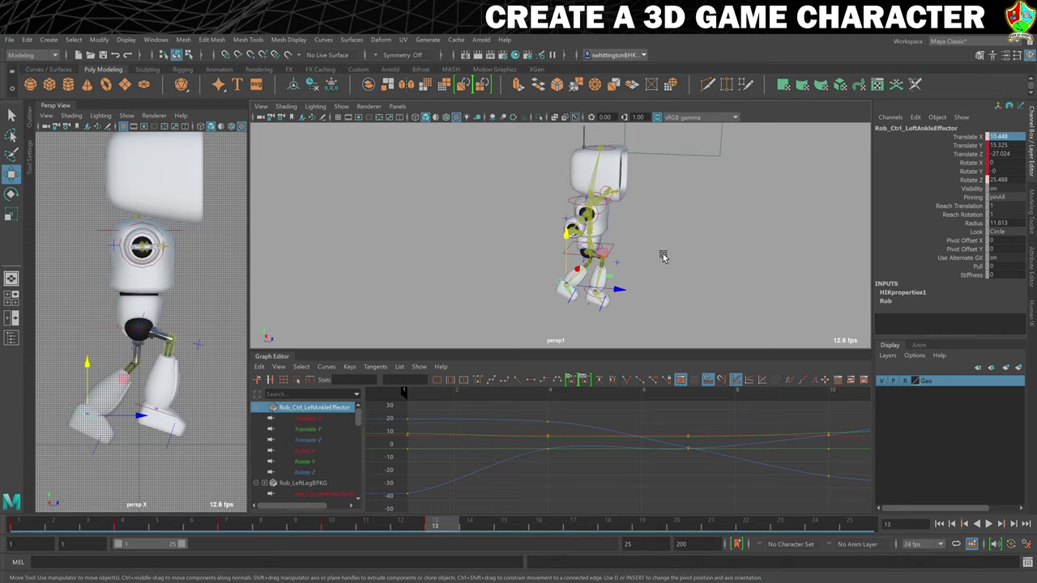
mouse_move(727, 295)
alt+mouse_down()
mouse_move(678, 290)
mouse_move(724, 284)
alt+mouse_up()
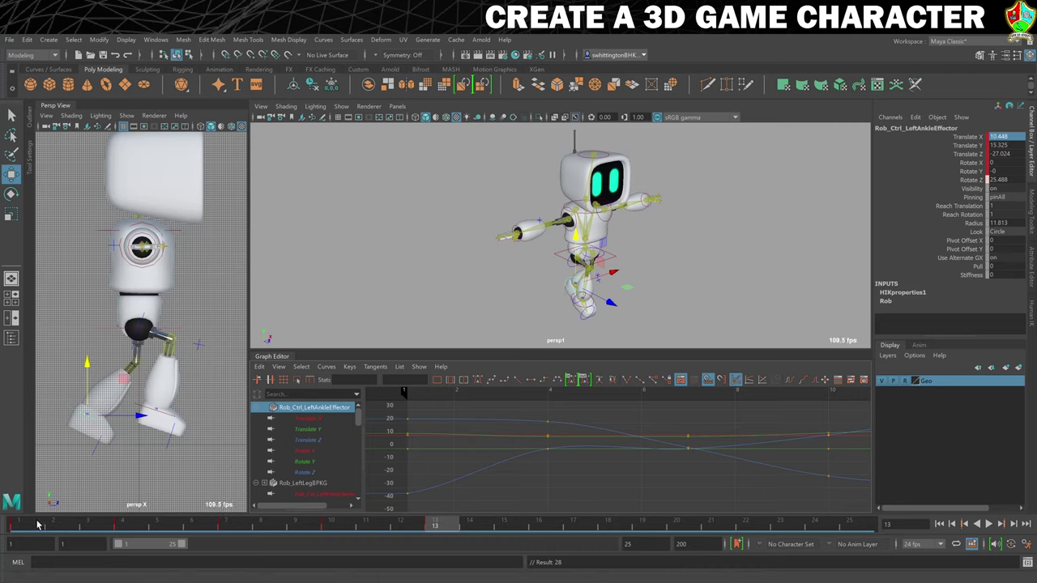
- Copy the left ankle effector's pose from frame 1 and paste it onto the right ankle effector at frame 13
click(36, 527)
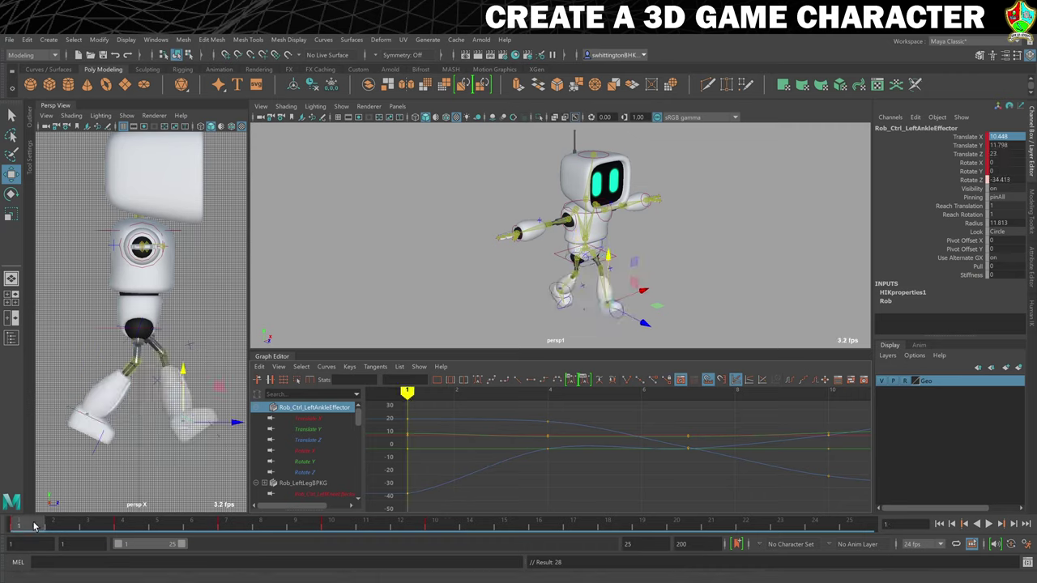
right_click(27, 527)
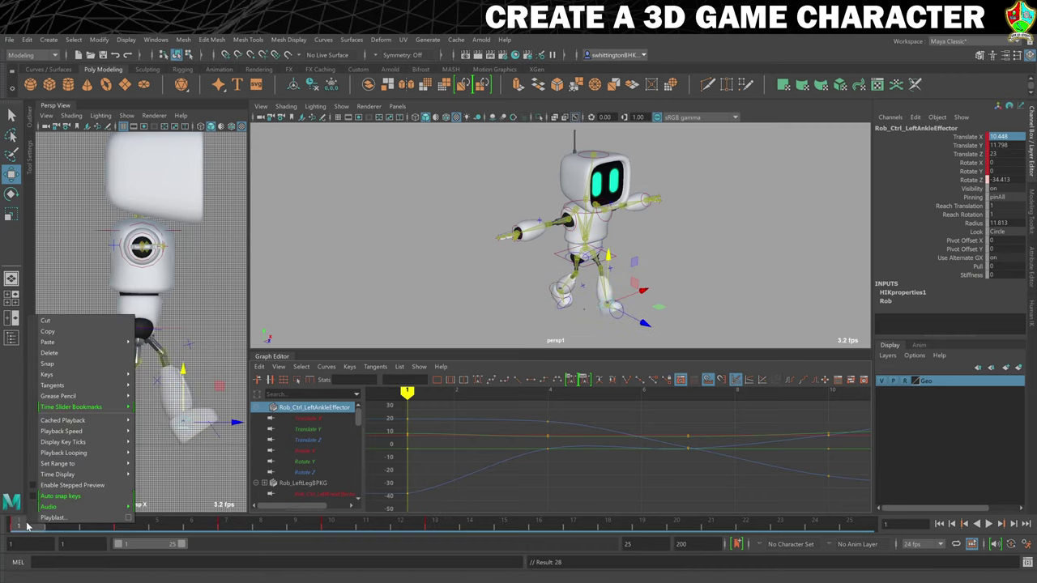
click(57, 332)
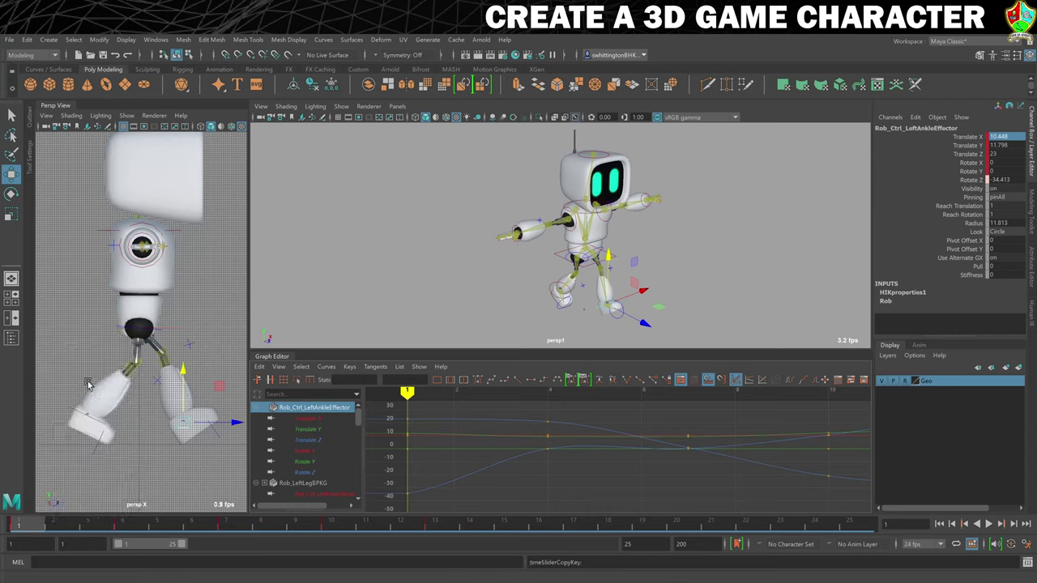
click(69, 415)
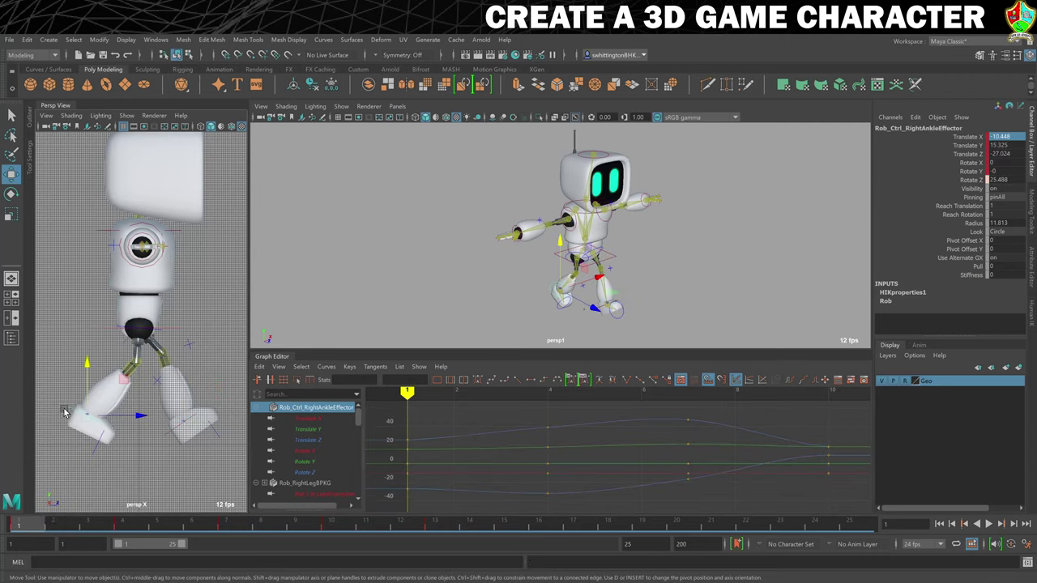
click(436, 527)
right_click(436, 526)
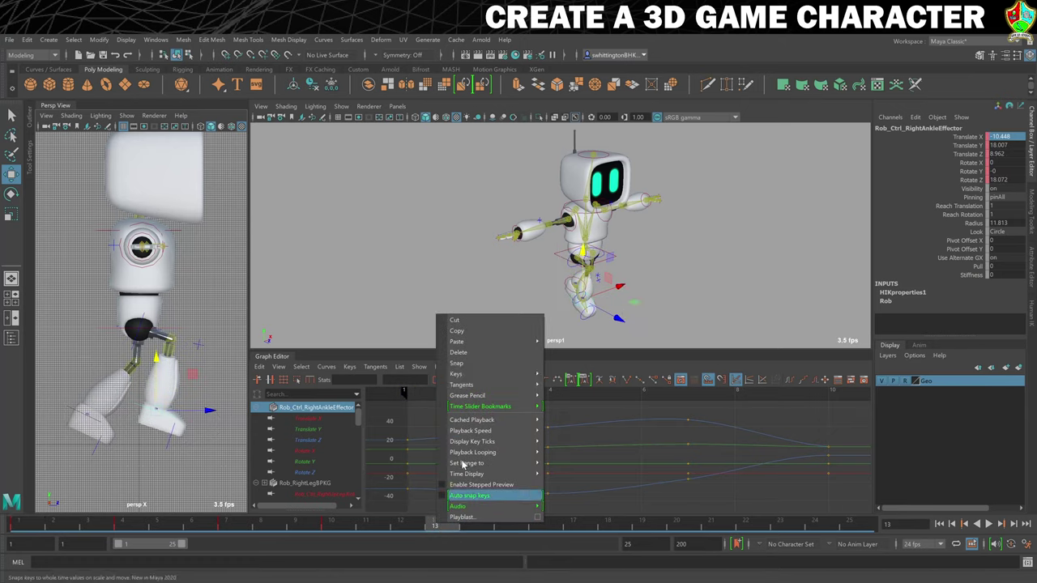
mouse_move(519, 341)
click(581, 342)
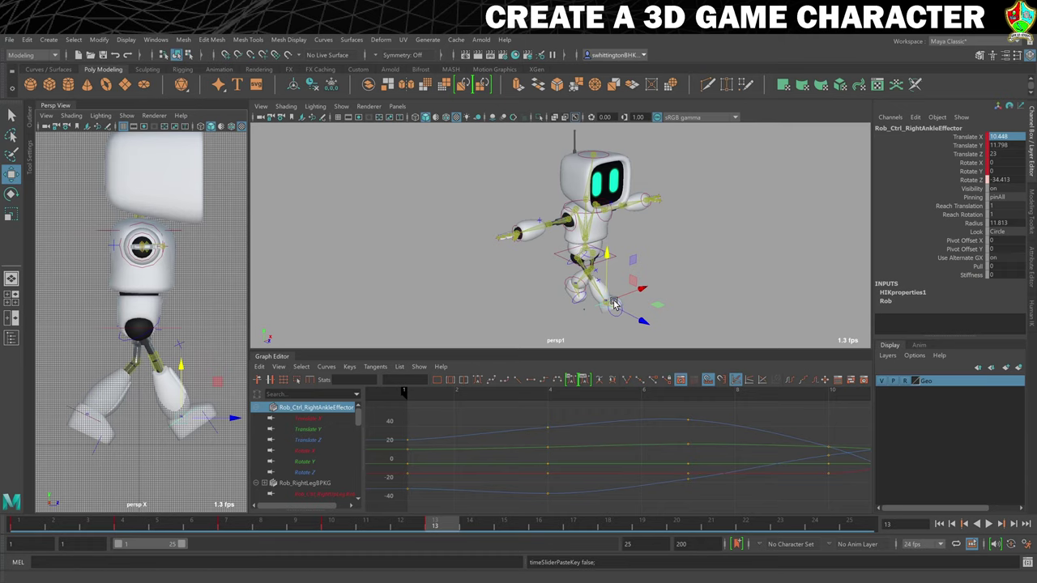
- Set the right ankle effector's Translate X to -10.448 at frame 13
double_click(1011, 137)
text(-10.448)
key(Return)
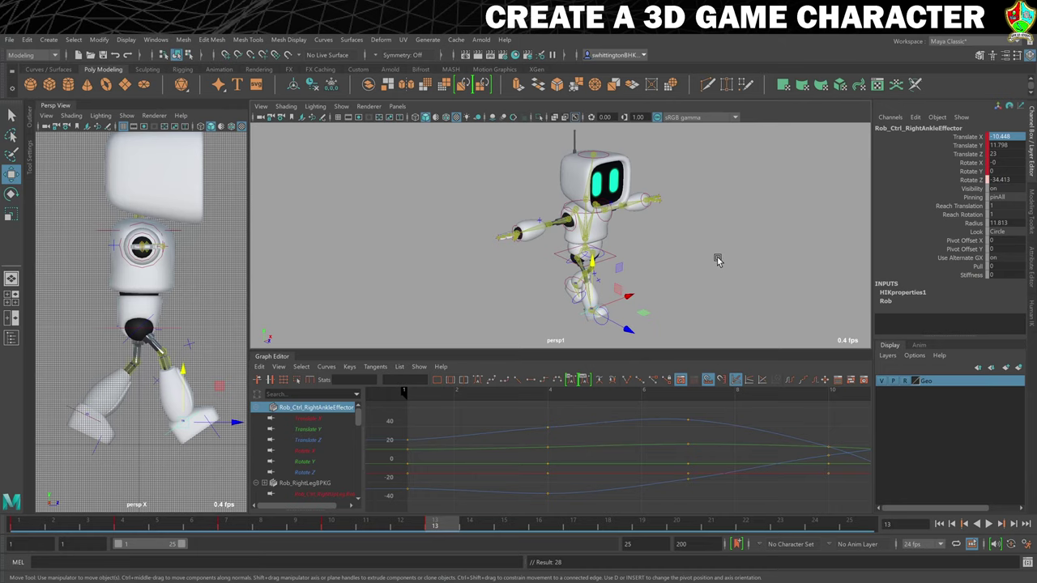
alt+drag(720, 267, 720, 259)
- Select the hips, left ankle and right ankle effectors in turn to check their keys at frame 13
click(675, 280)
click(615, 260)
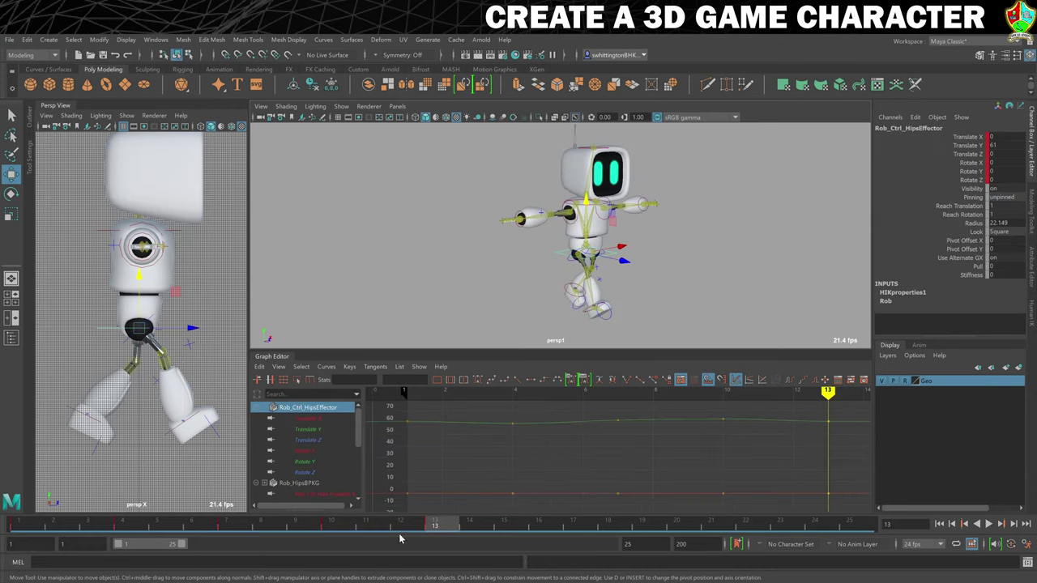
click(562, 290)
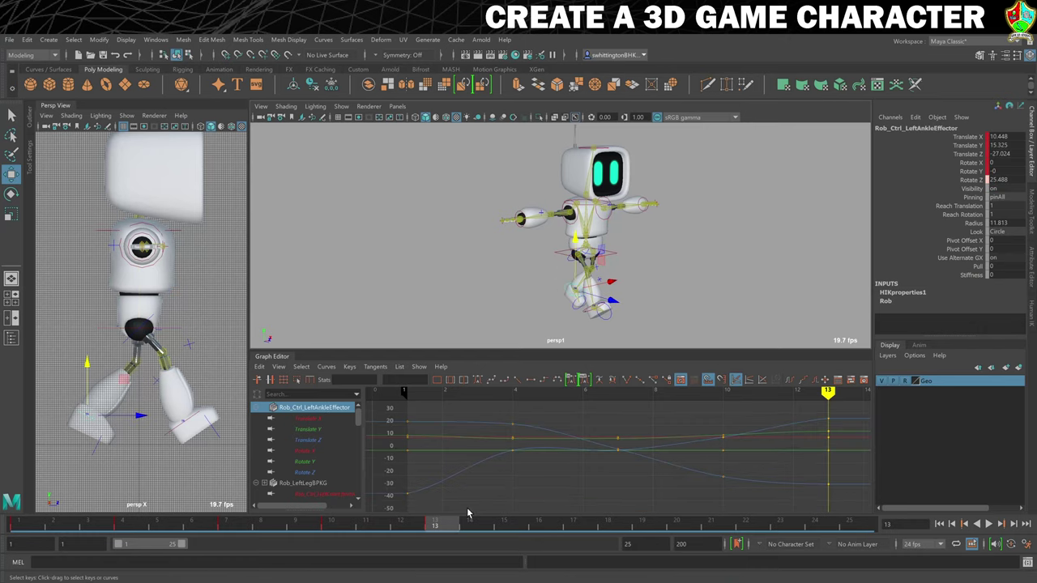
click(593, 314)
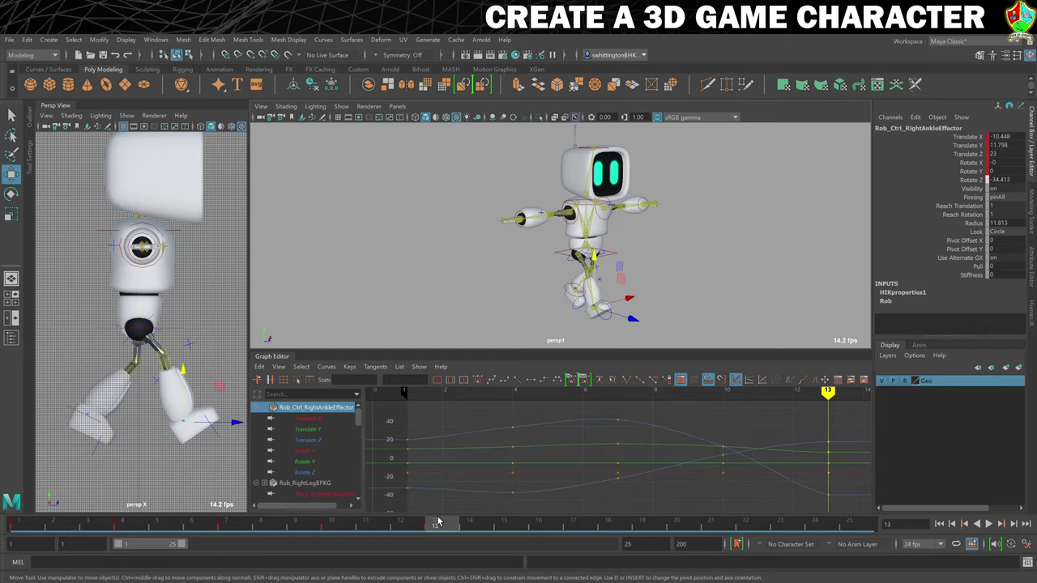
click(499, 258)
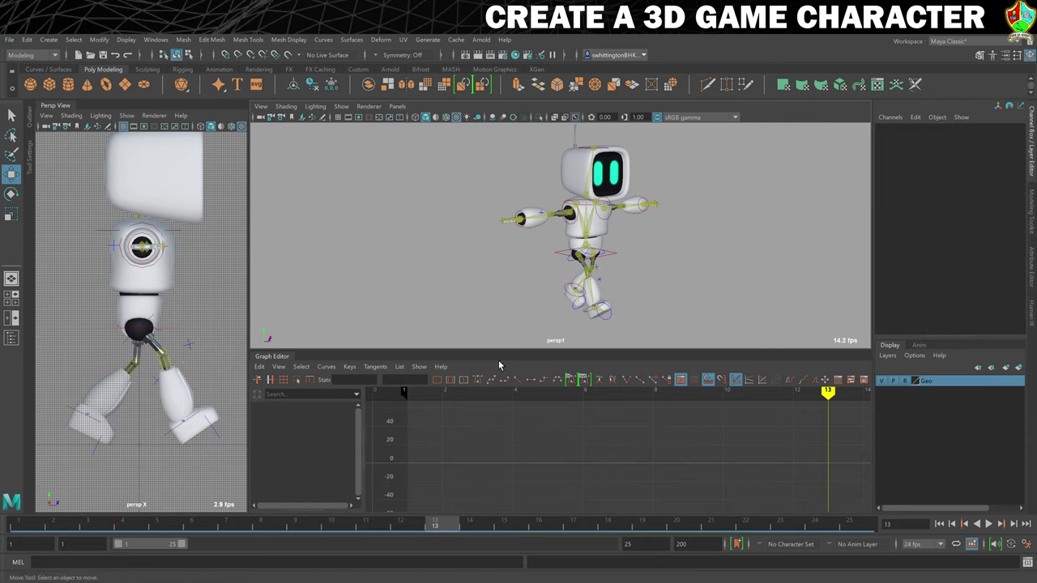
- Play the walk animation from frame 1 to review it in the side view, and stop playback
click(212, 253)
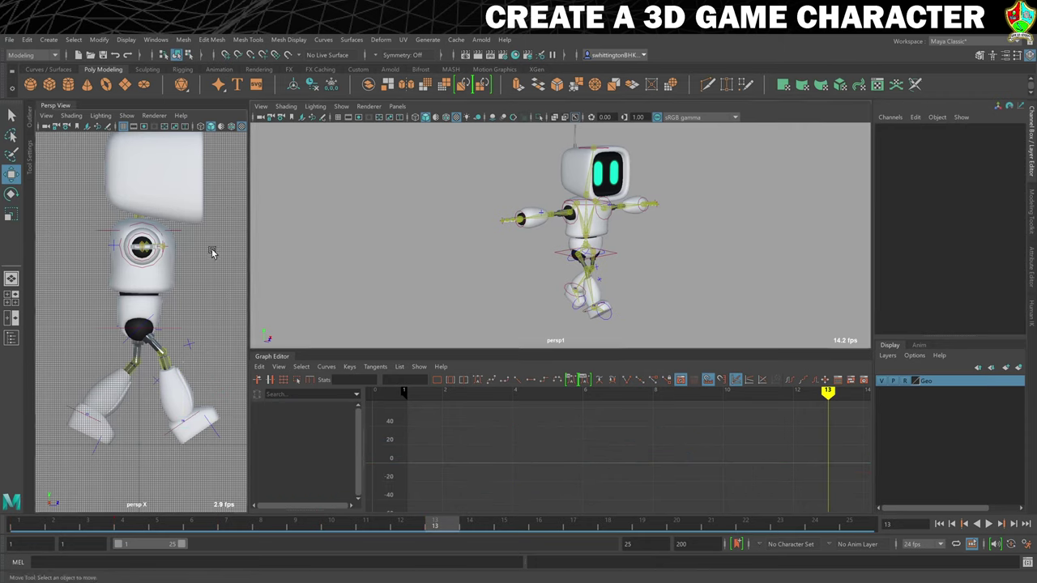
click(19, 529)
key(alt+v)
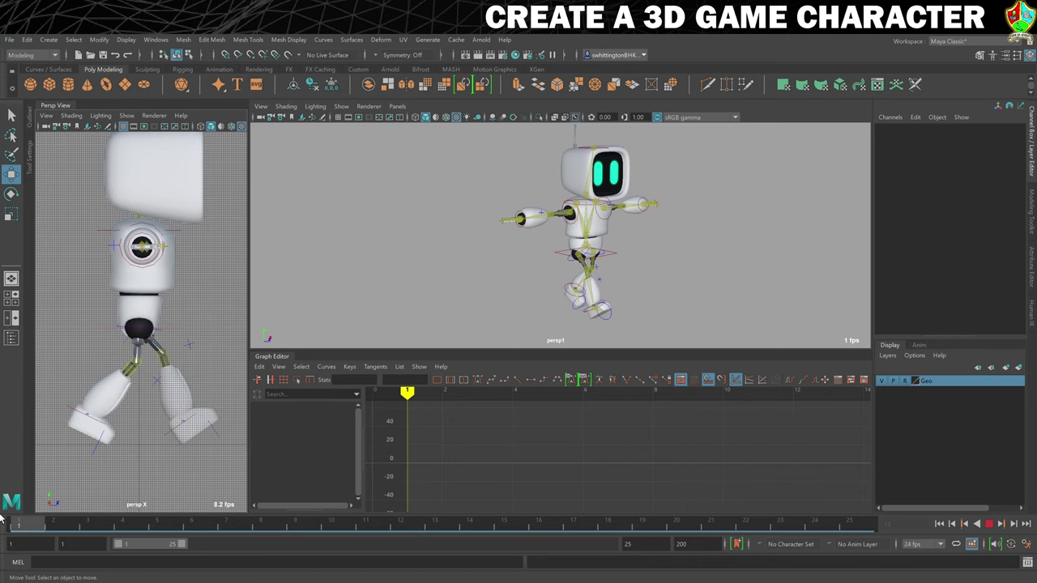
key(Escape)
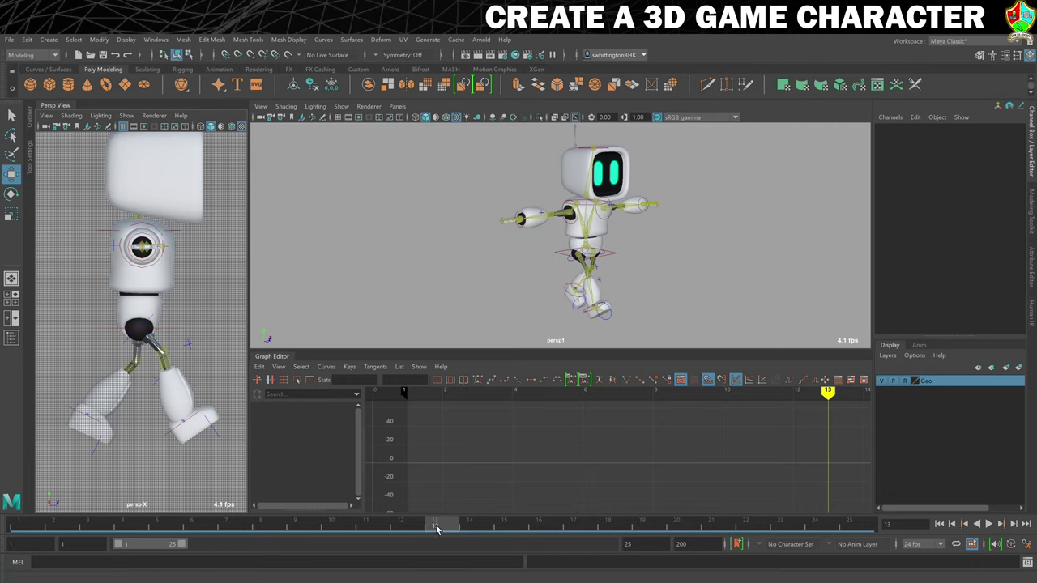
- Copy the hips effector's key from frame 4 and paste it at frame 16
drag(475, 528, 539, 528)
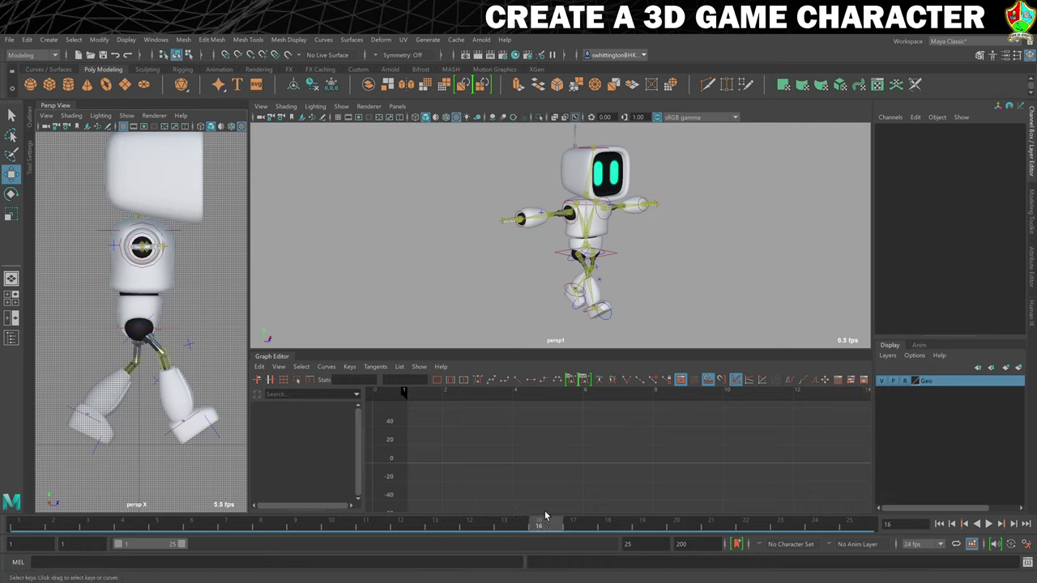
click(104, 345)
click(130, 527)
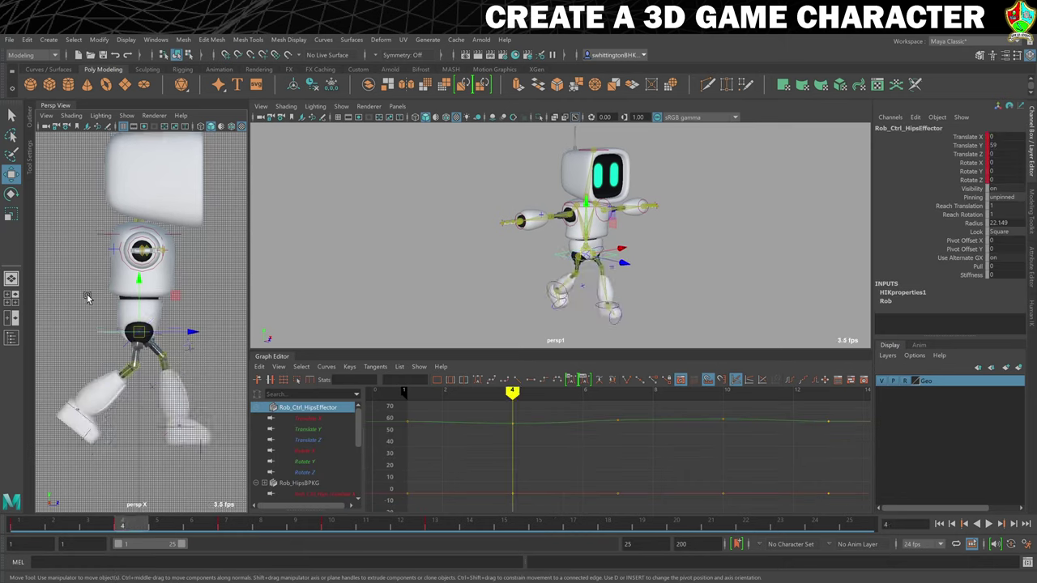
right_click(133, 527)
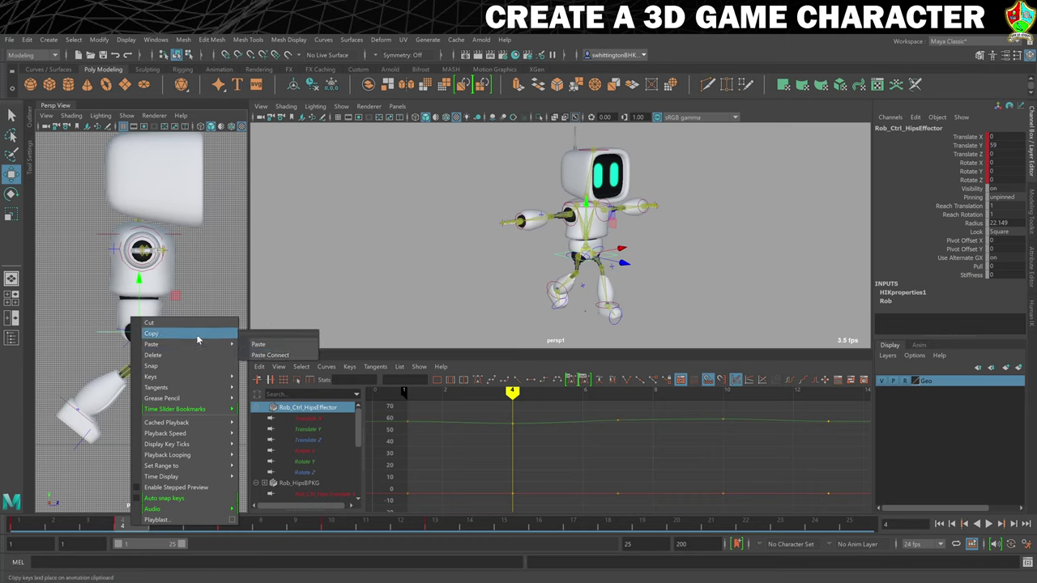
click(197, 335)
click(550, 527)
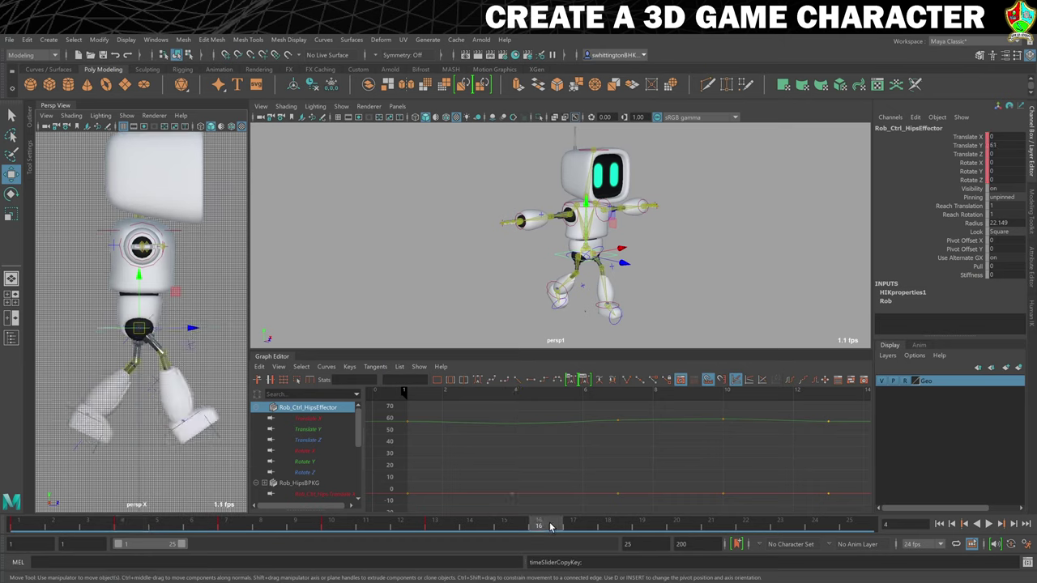
right_click(550, 527)
mouse_move(628, 345)
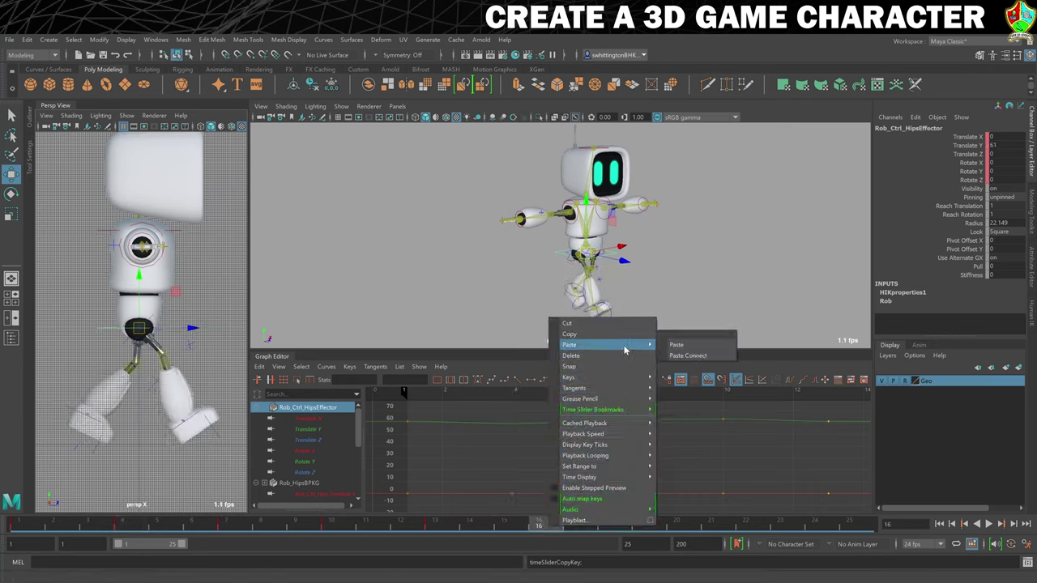
click(702, 348)
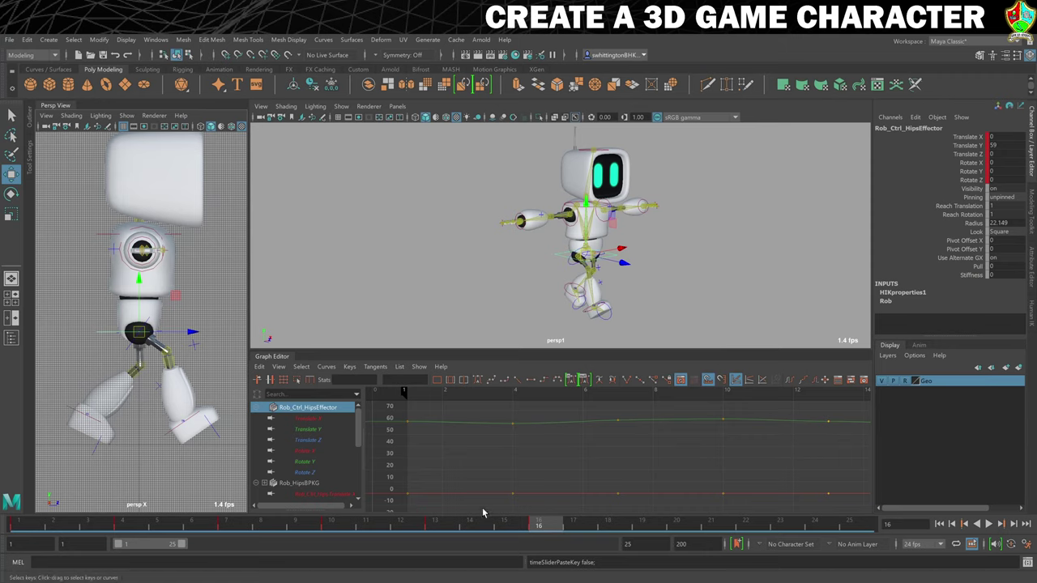
- Copy the right ankle effector's pose from frame 4 and paste it onto the left ankle effector at frame 16
click(123, 525)
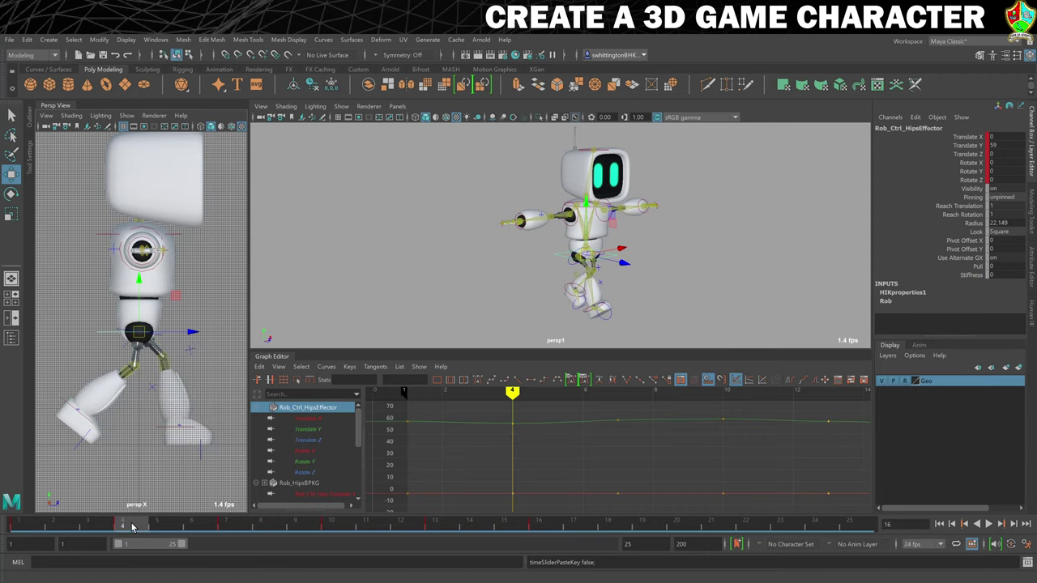
click(67, 410)
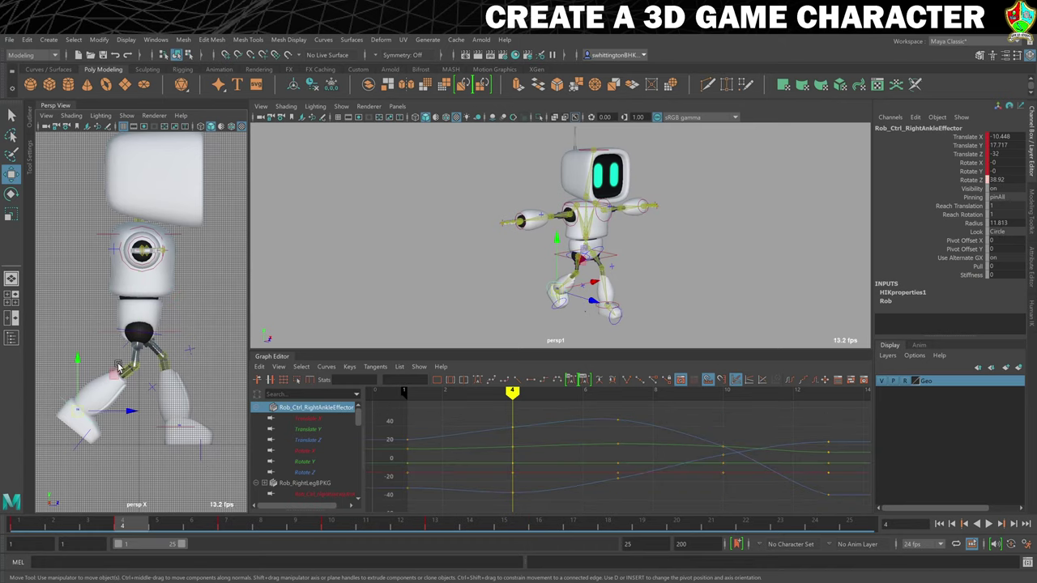
right_click(124, 519)
click(163, 342)
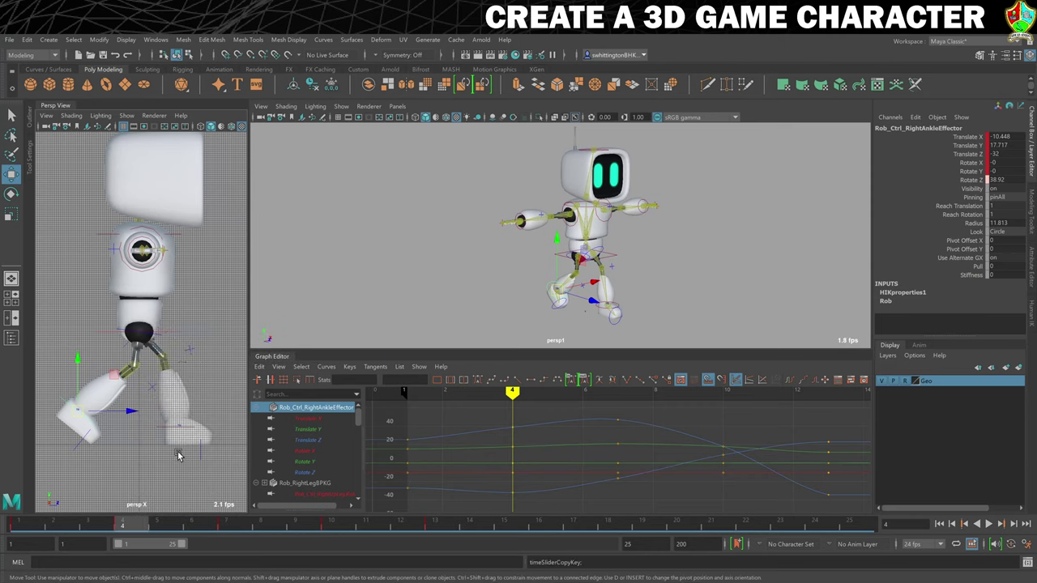
click(156, 421)
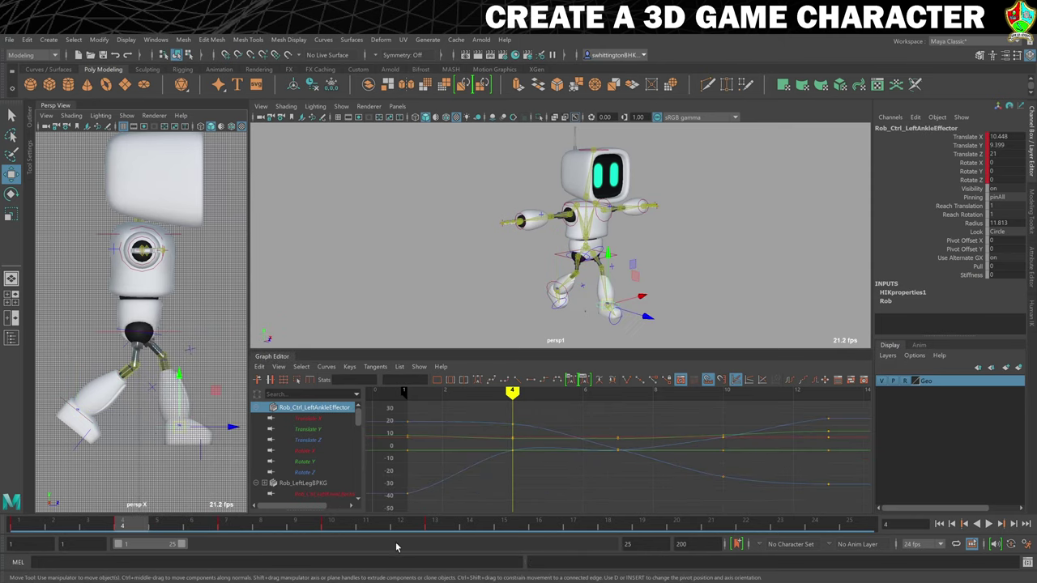
click(538, 526)
right_click(539, 527)
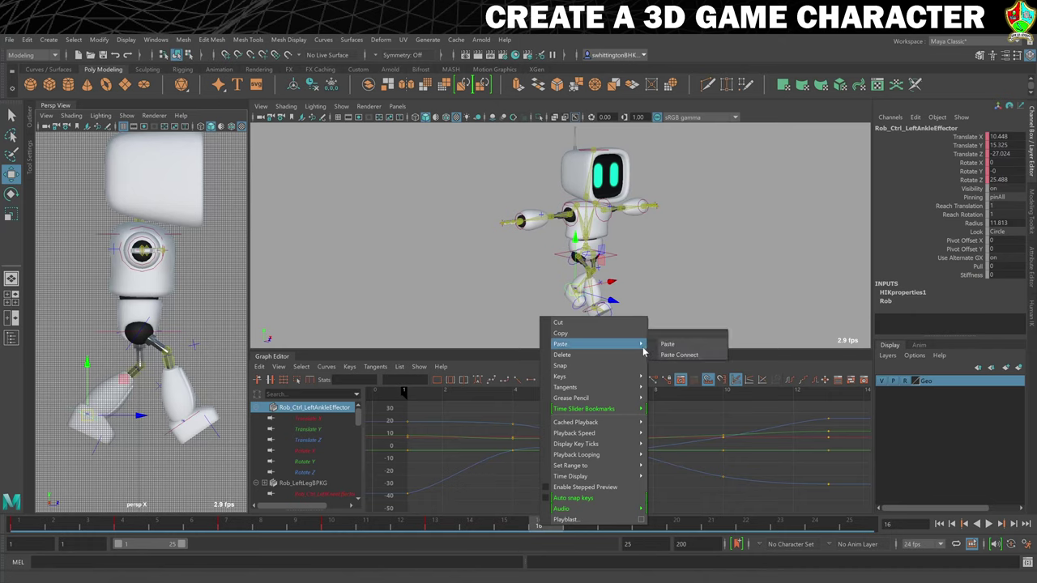
click(664, 346)
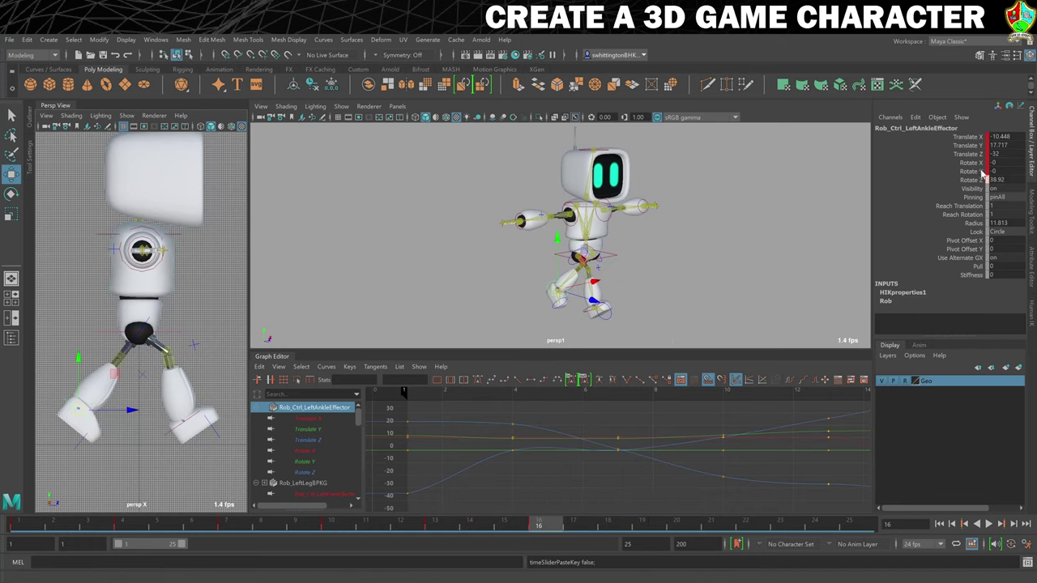
- Set the left ankle effector's Translate X to 10.448 at frame 16 and key the pose
double_click(1003, 137)
key(Return)
click(1005, 136)
key(s)
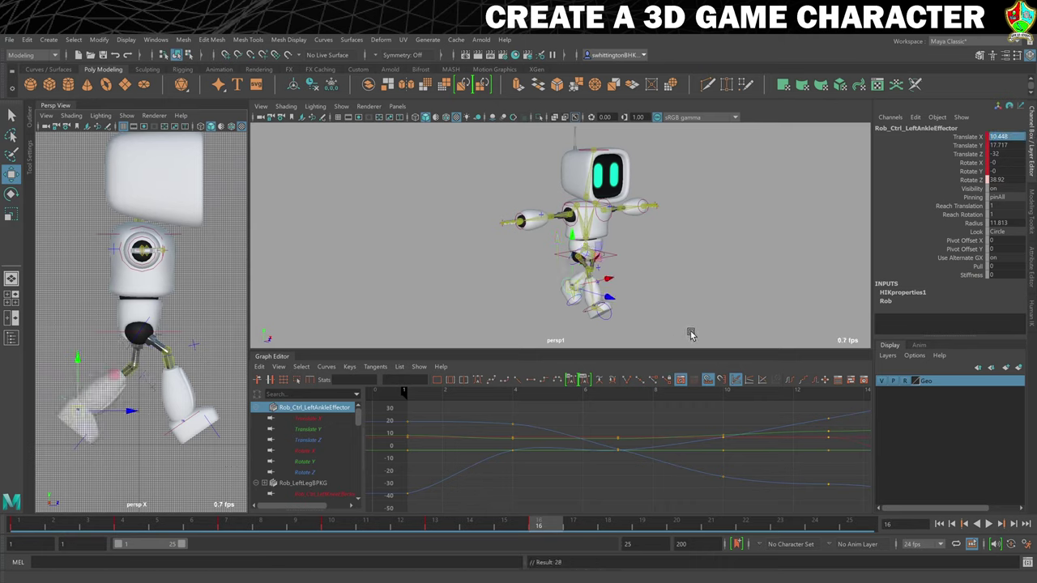
- Copy the left ankle effector's pose from frame 4 onto the right ankle effector at frame 16, keyed with Translate X at -10.448
click(128, 524)
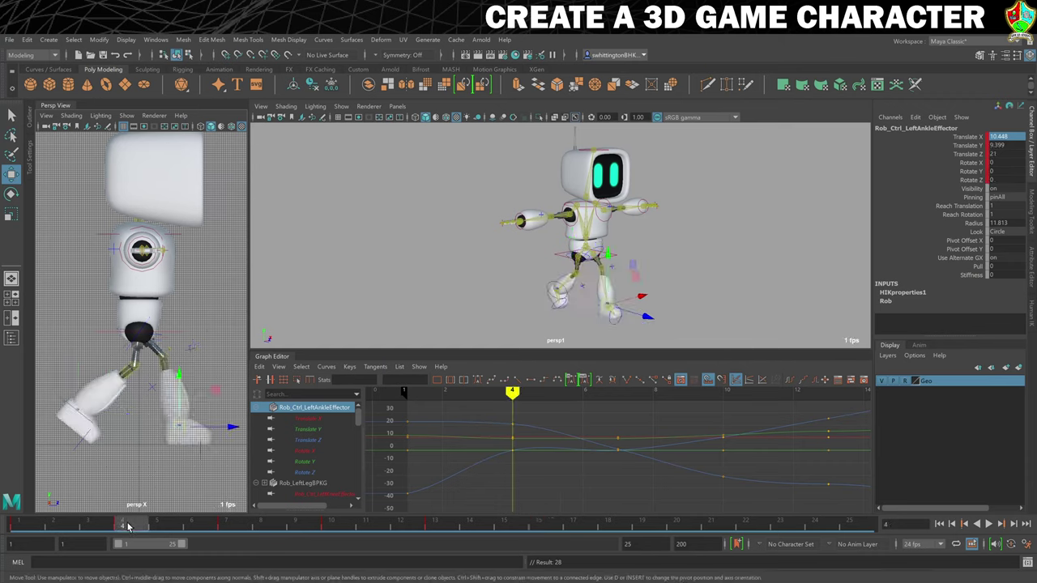
right_click(128, 525)
mouse_move(163, 376)
click(148, 331)
click(64, 401)
click(539, 525)
right_click(545, 525)
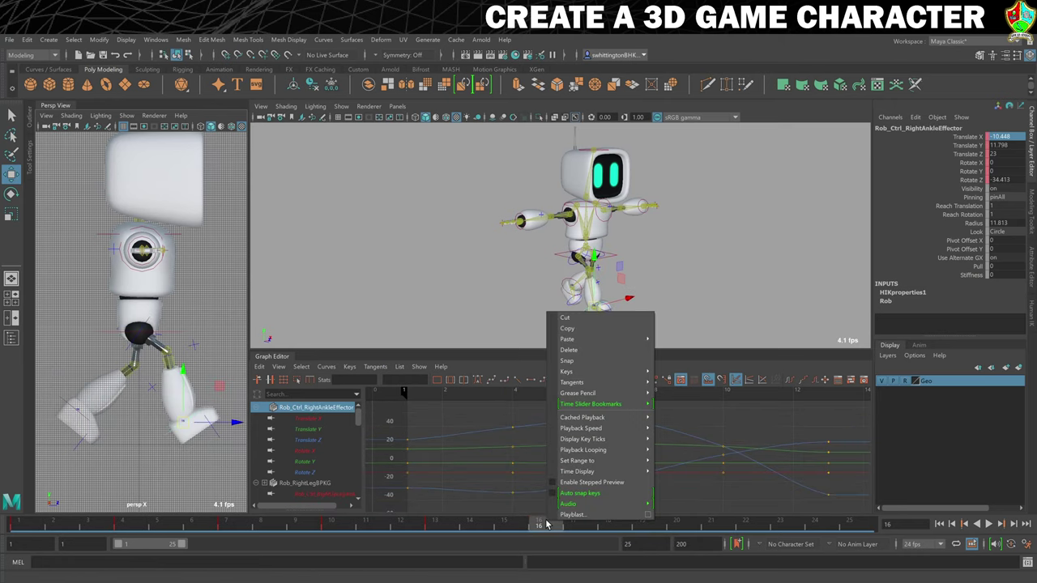
mouse_move(628, 340)
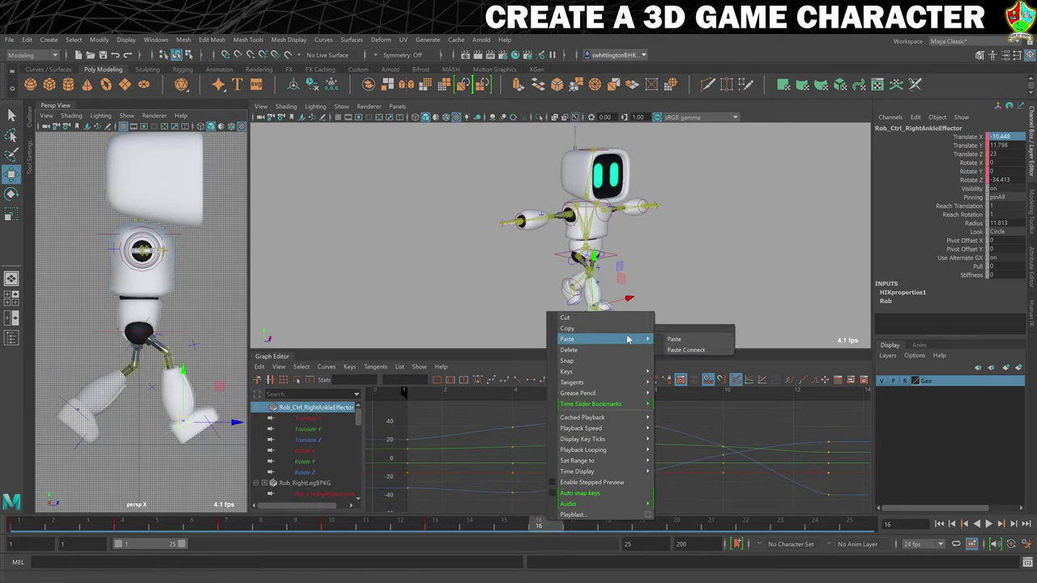
click(676, 340)
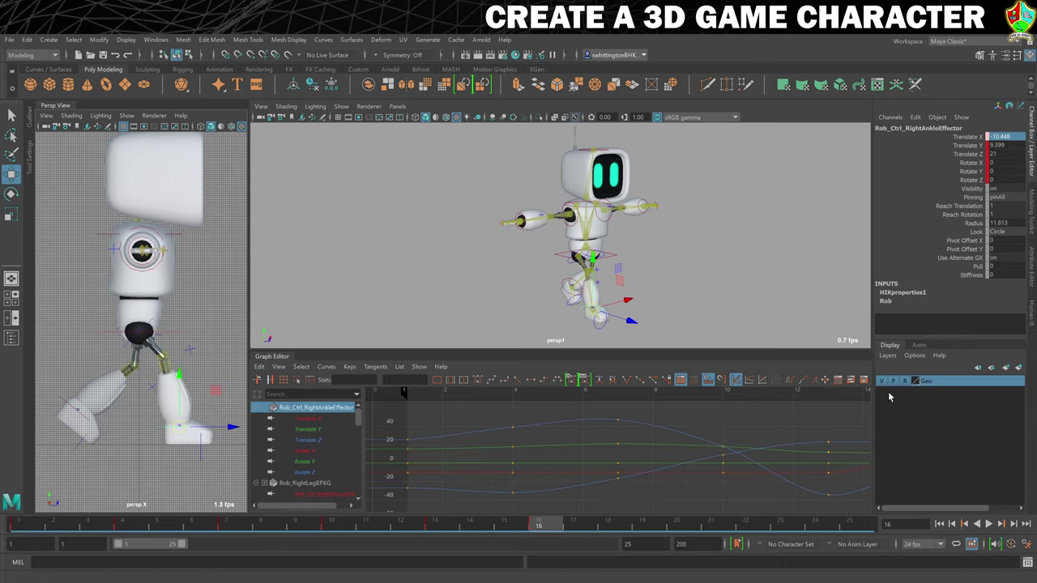
key(s)
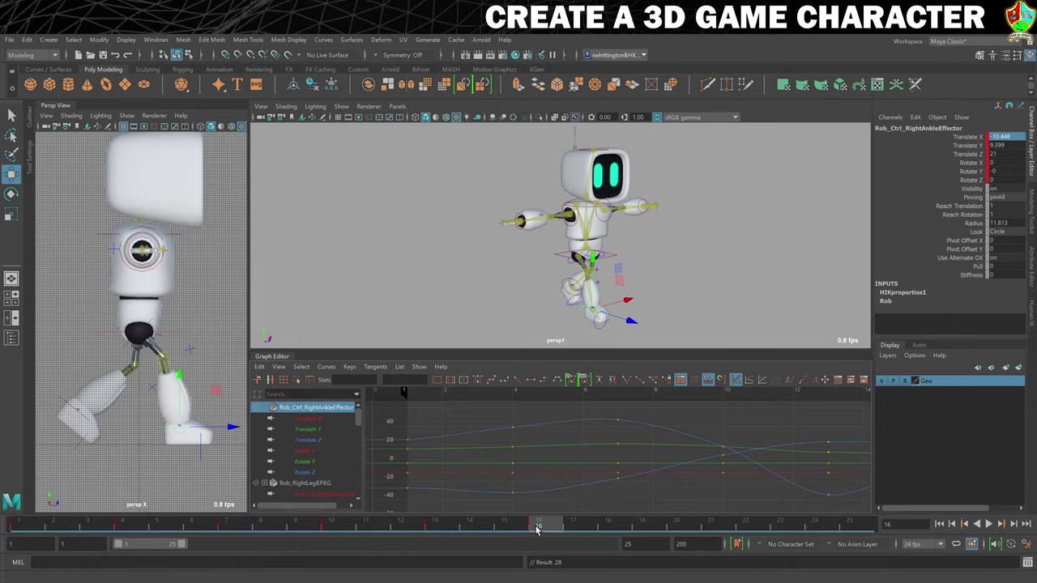
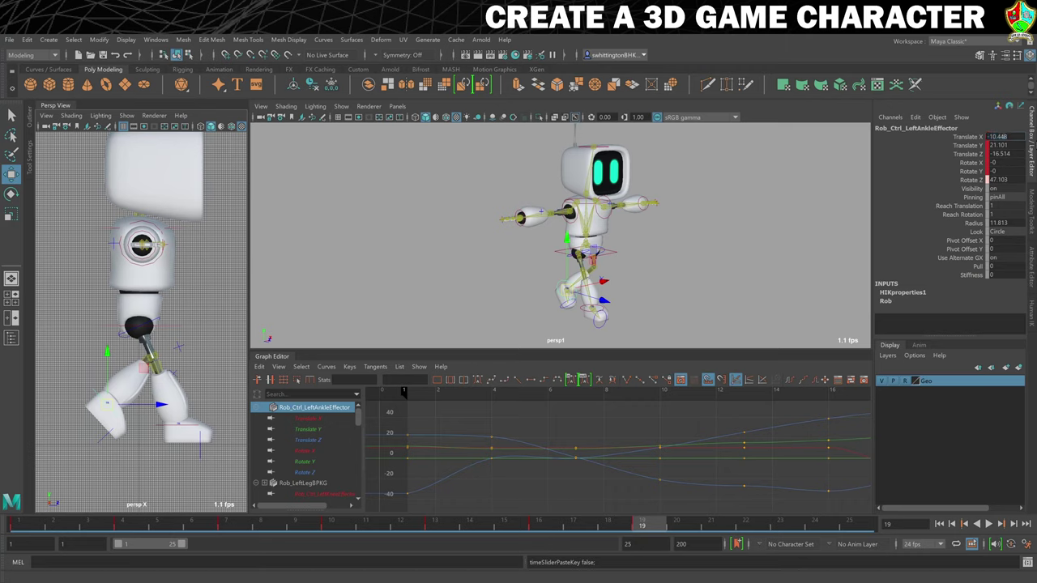
- Set the left ankle effector's Translate X to 10.448 at frame 19 and key the pose
click(1004, 137)
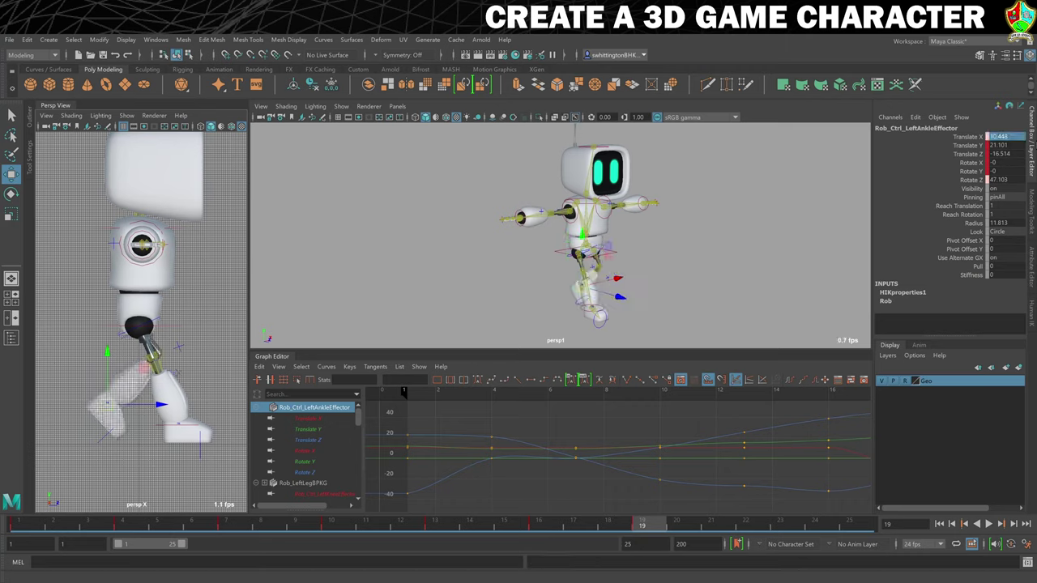
key(s)
- Copy the left ankle effector's pose from frame 7 onto the right ankle effector at frame 19, keyed with Translate X at -10.448
click(238, 526)
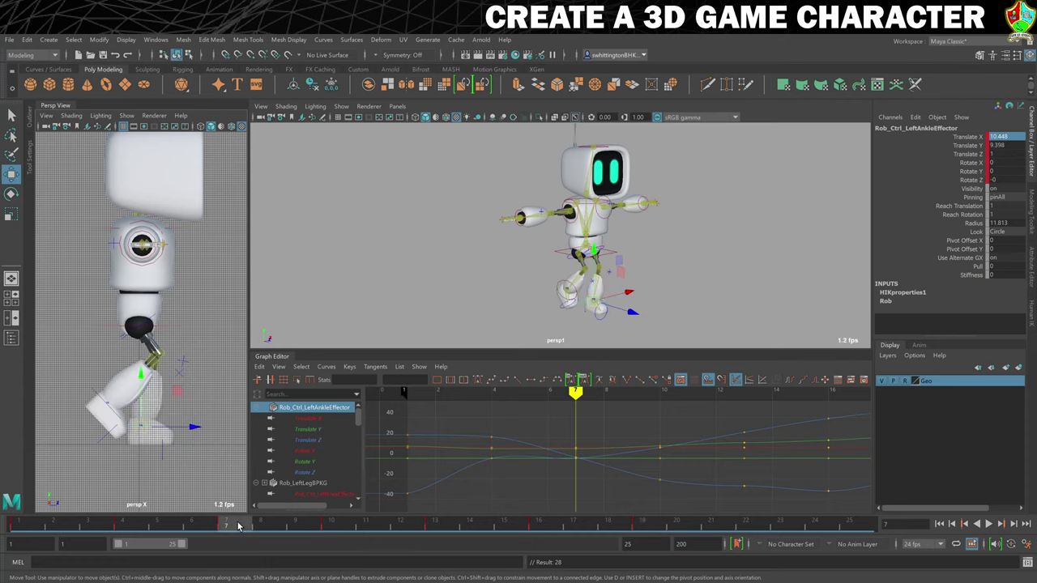
right_click(235, 524)
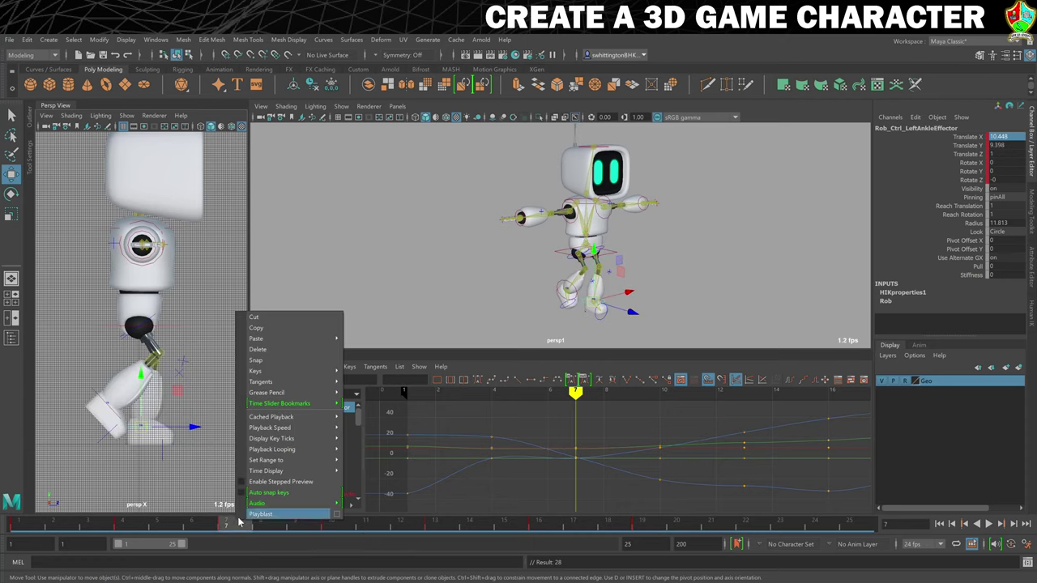
click(281, 328)
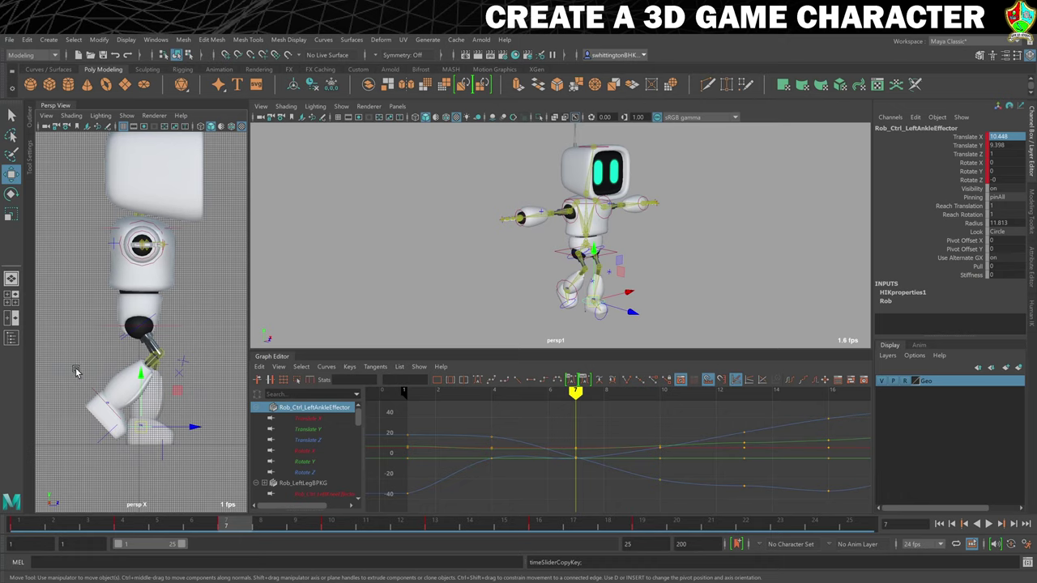
click(92, 393)
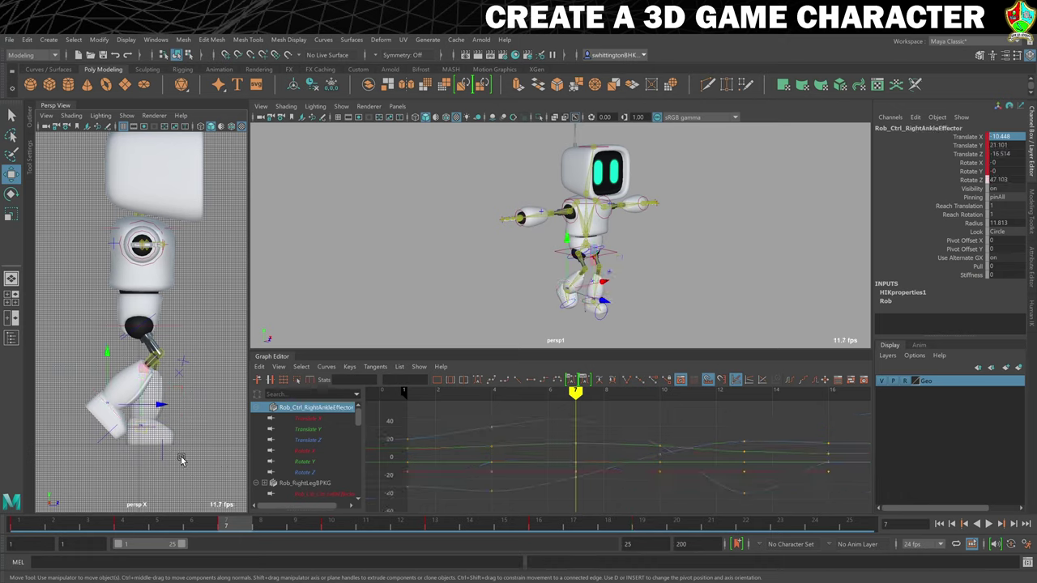
click(641, 525)
right_click(641, 525)
mouse_move(706, 347)
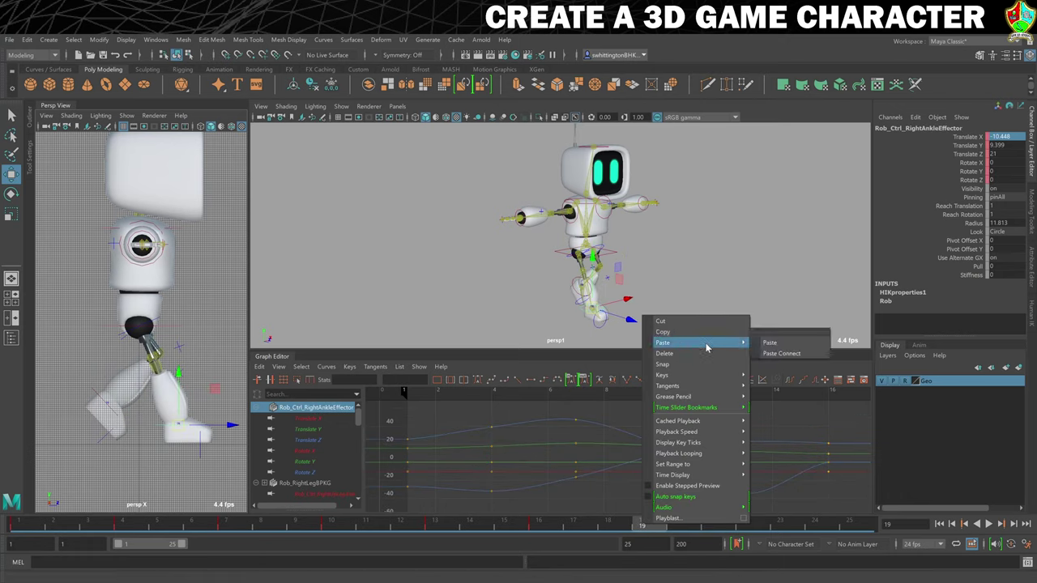
click(792, 343)
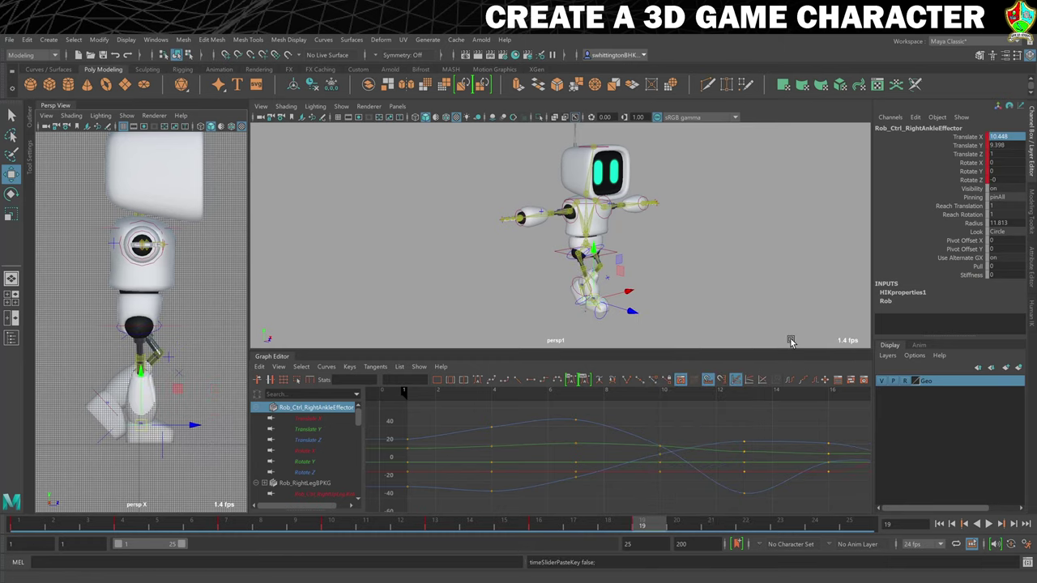
double_click(1002, 138)
key(Return)
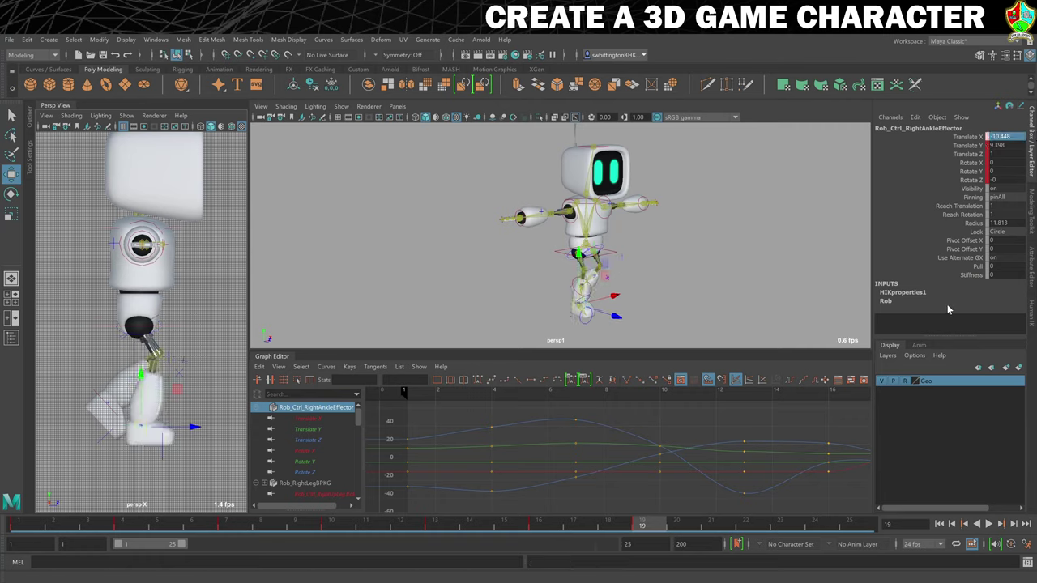
key(s)
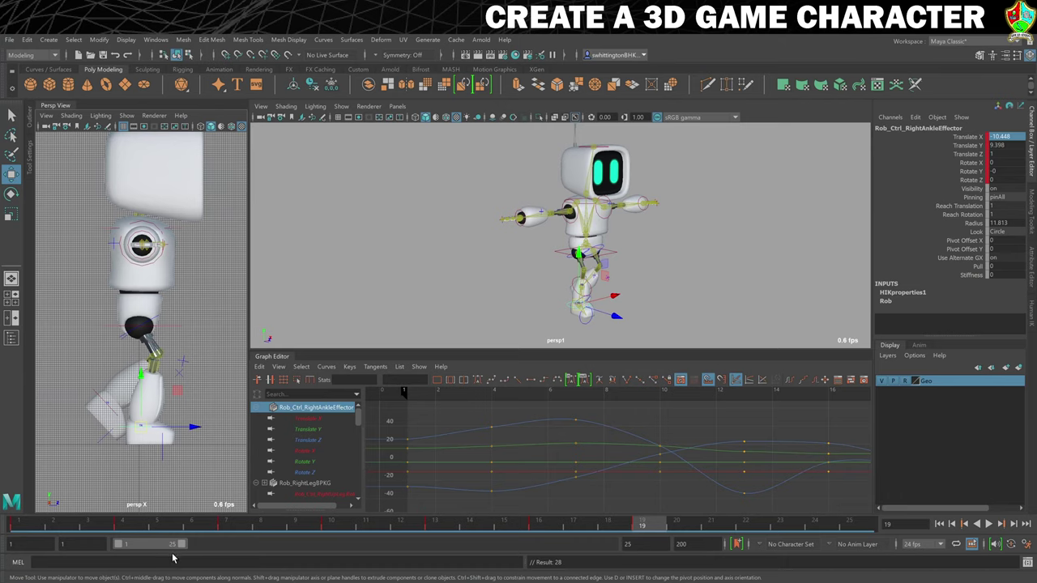
- Copy the hips effector's key from frame 10 and paste it at frame 22
click(330, 525)
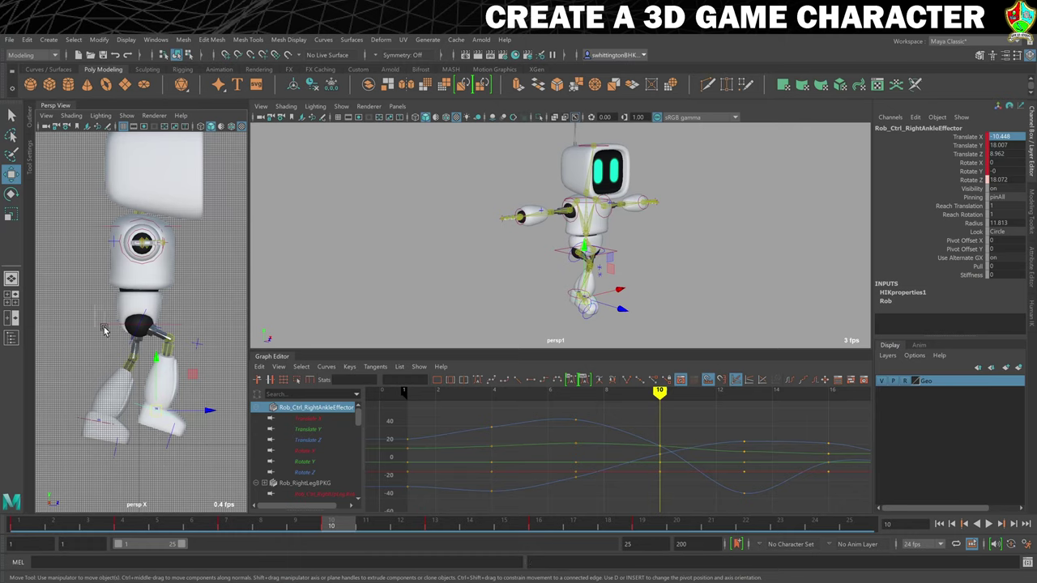
click(111, 335)
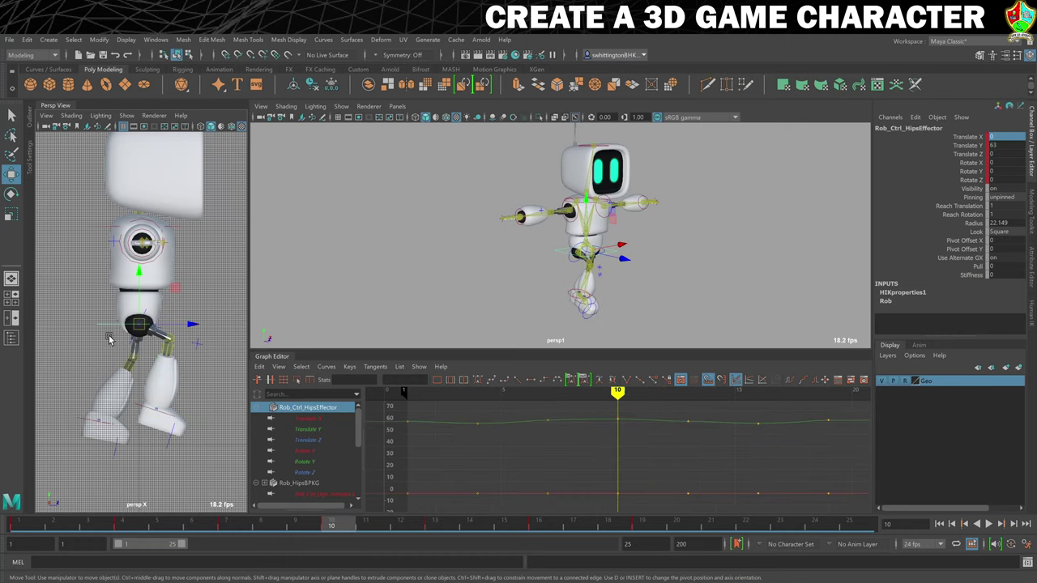
right_click(337, 524)
click(374, 332)
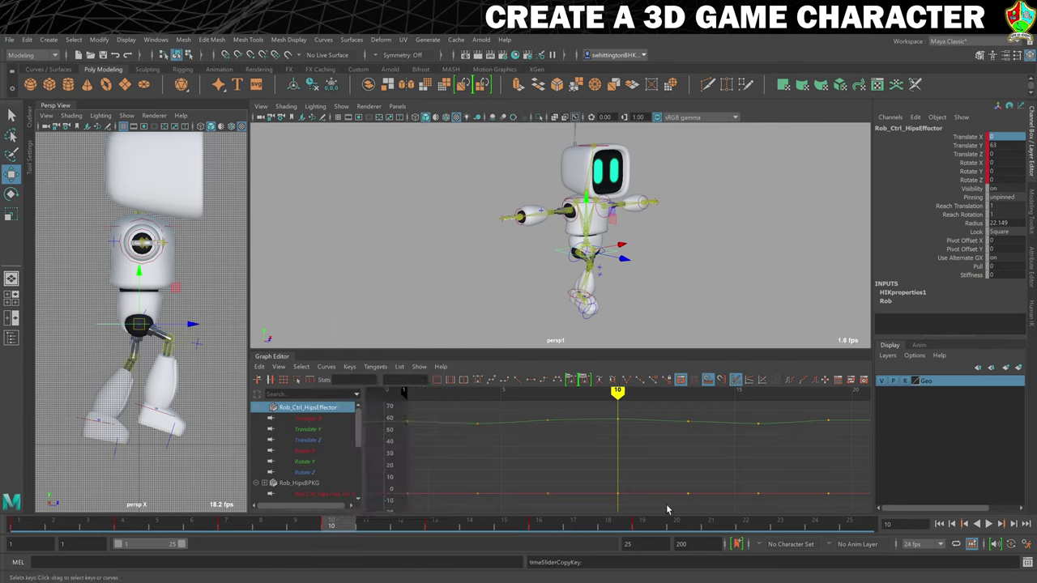
click(750, 524)
right_click(750, 523)
mouse_move(799, 340)
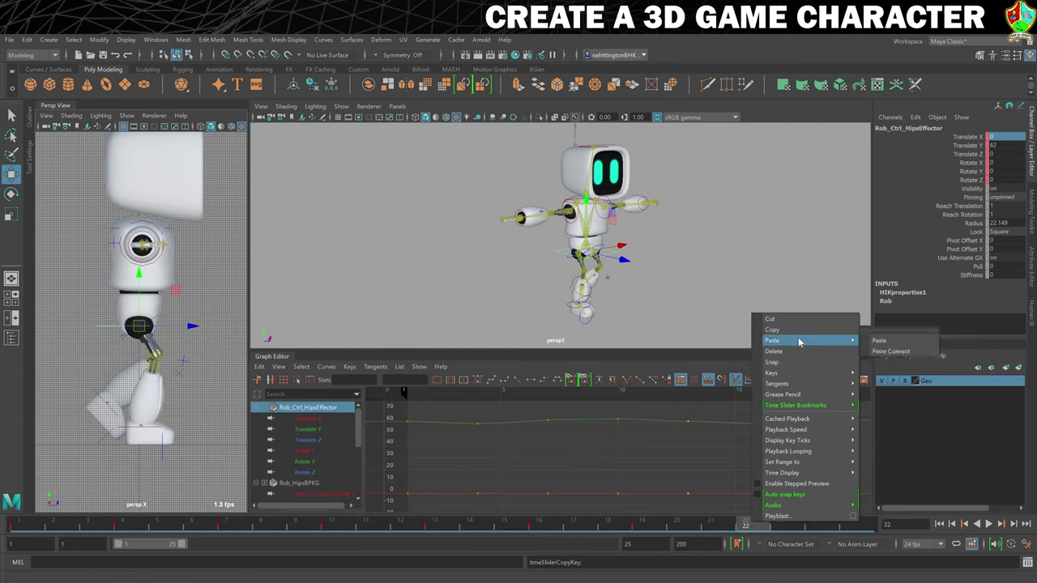
click(881, 341)
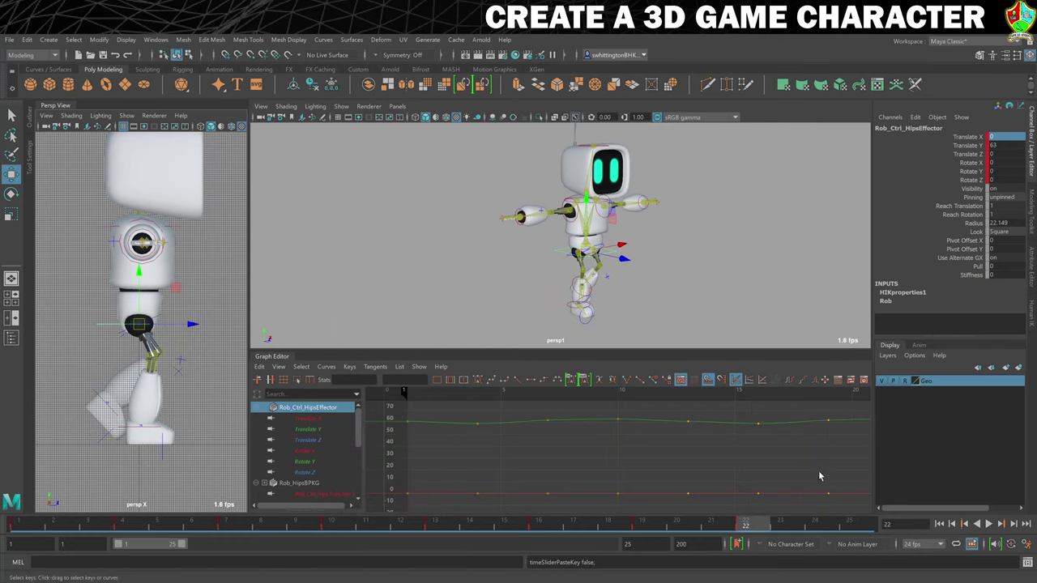
- Copy the left ankle effector's pose from frame 10 onto the right ankle effector at frame 22 and set its Translate X to -10.448
click(330, 526)
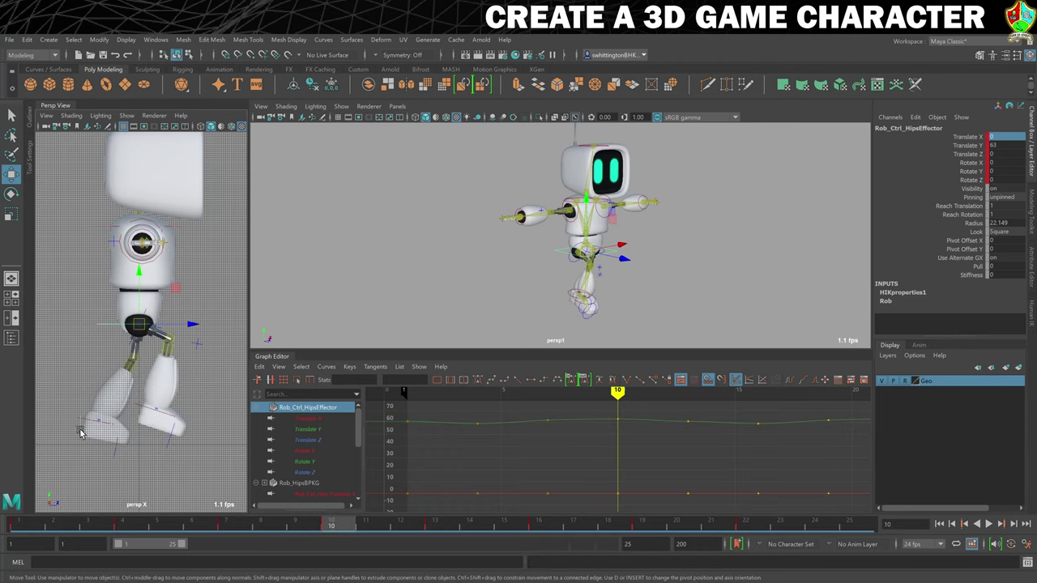
click(86, 429)
right_click(333, 527)
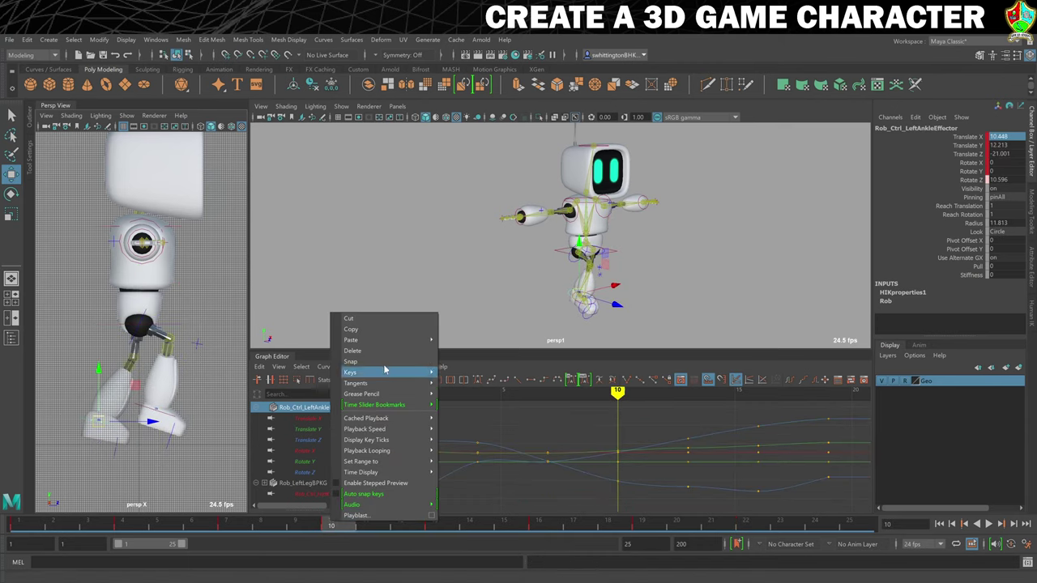
click(402, 329)
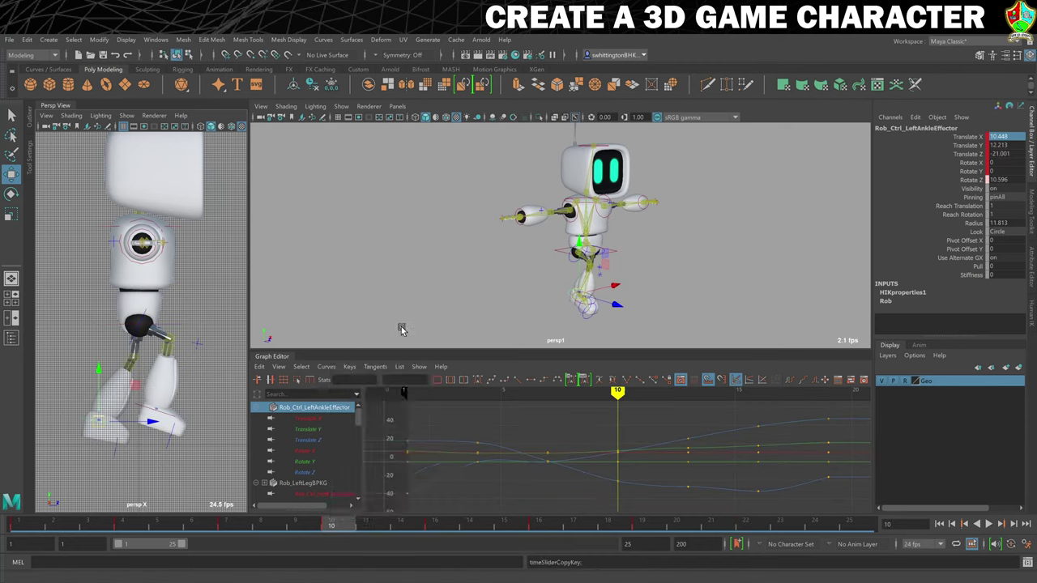
click(138, 409)
click(746, 526)
right_click(759, 525)
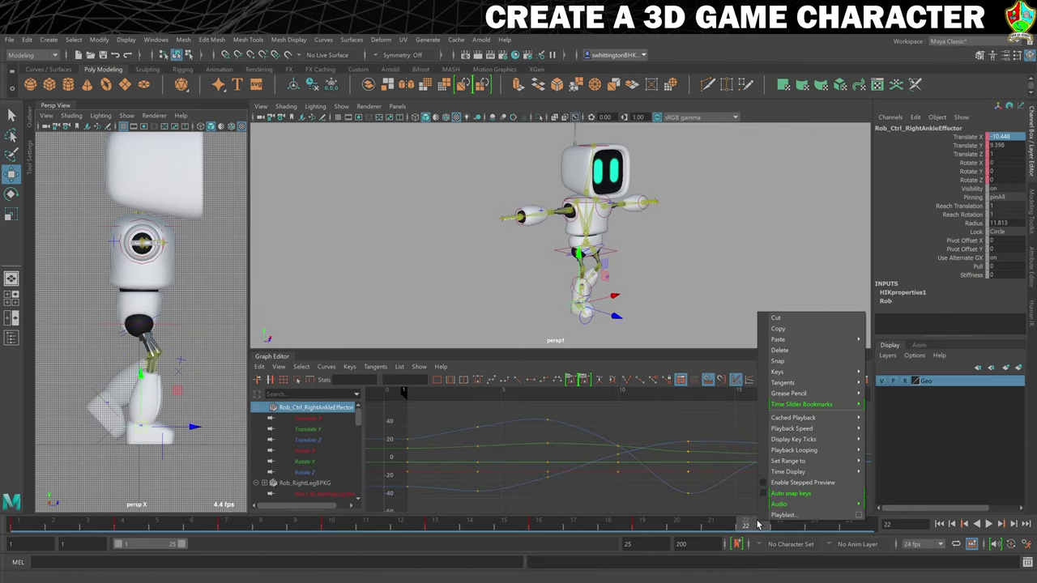
mouse_move(803, 339)
click(898, 340)
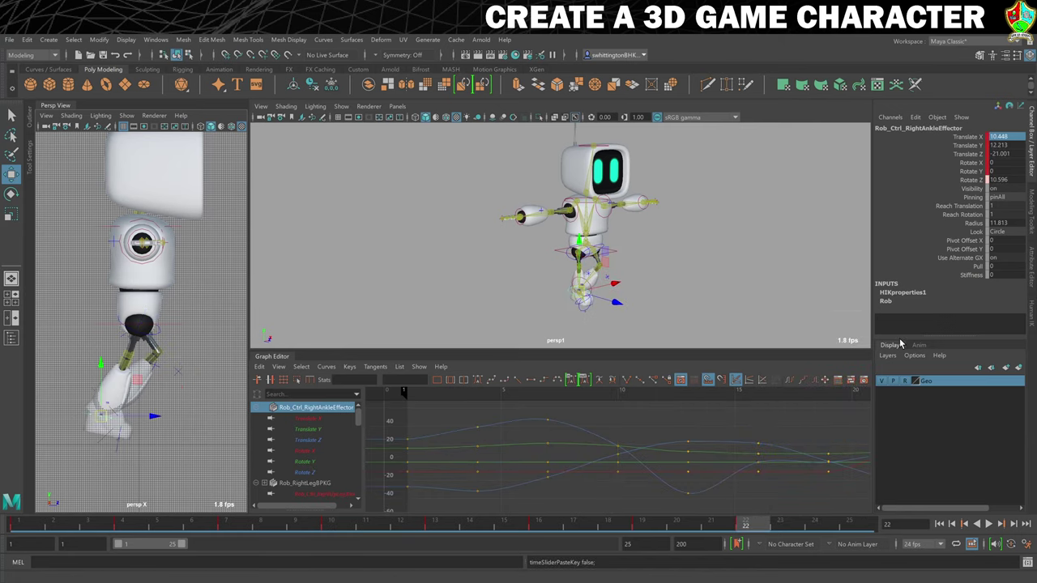
double_click(990, 136)
key(Return)
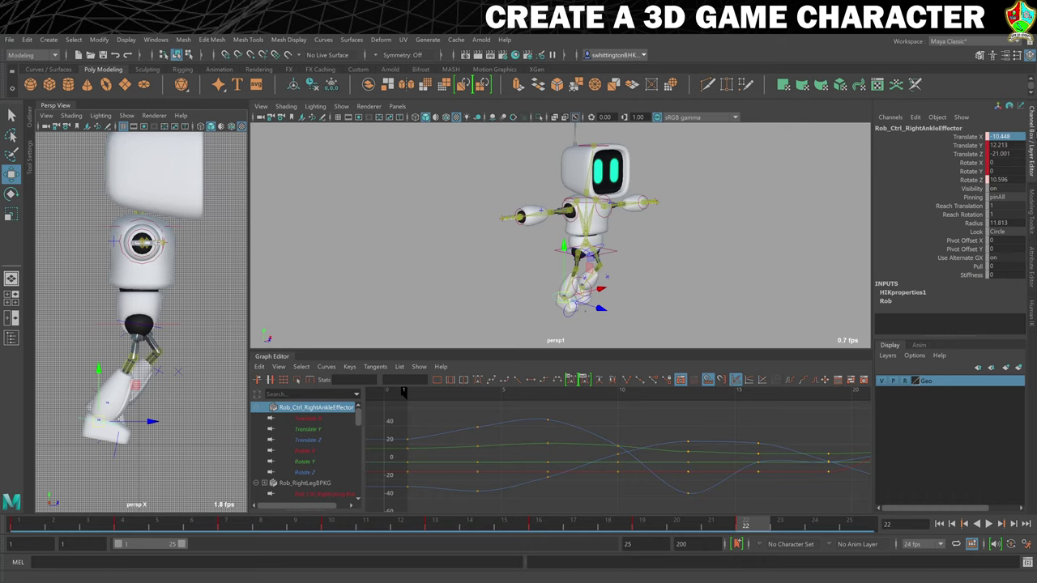
- Copy the right ankle effector's pose from frame 10 onto the left ankle effector at frame 22, keyed with Translate X at 10.448
click(335, 528)
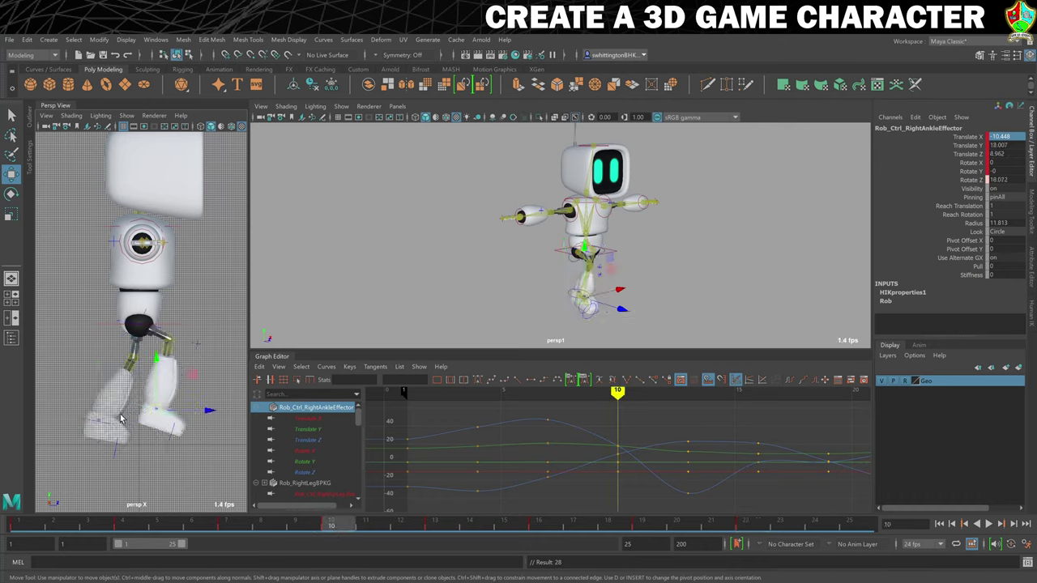
right_click(341, 525)
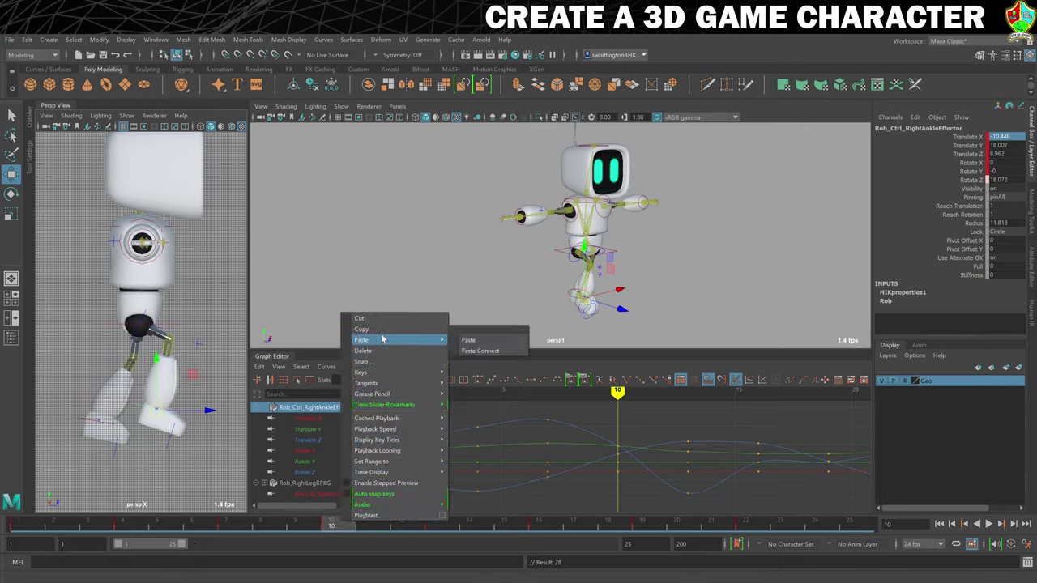
click(366, 332)
click(81, 431)
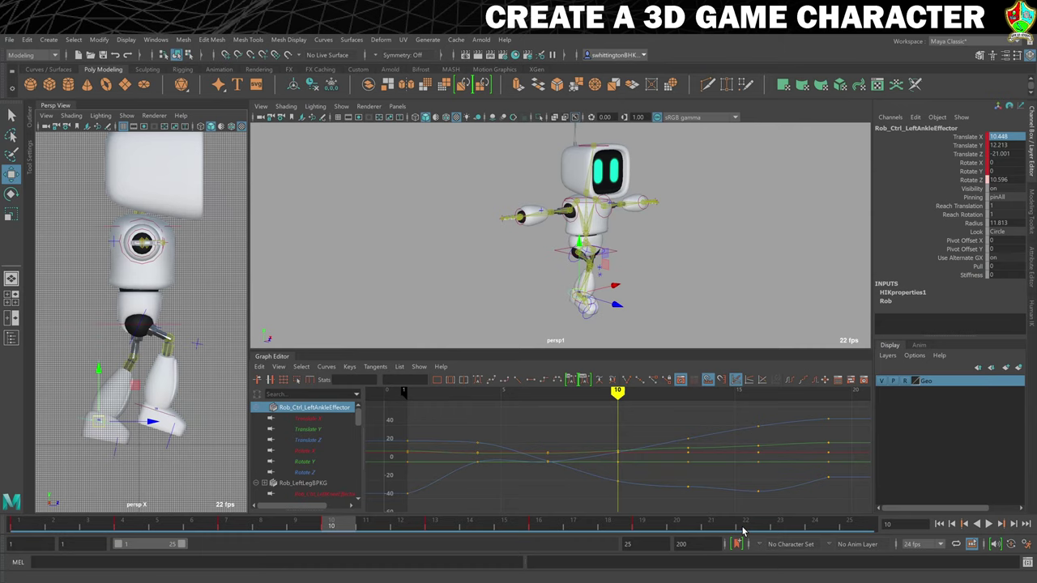
click(745, 525)
right_click(746, 525)
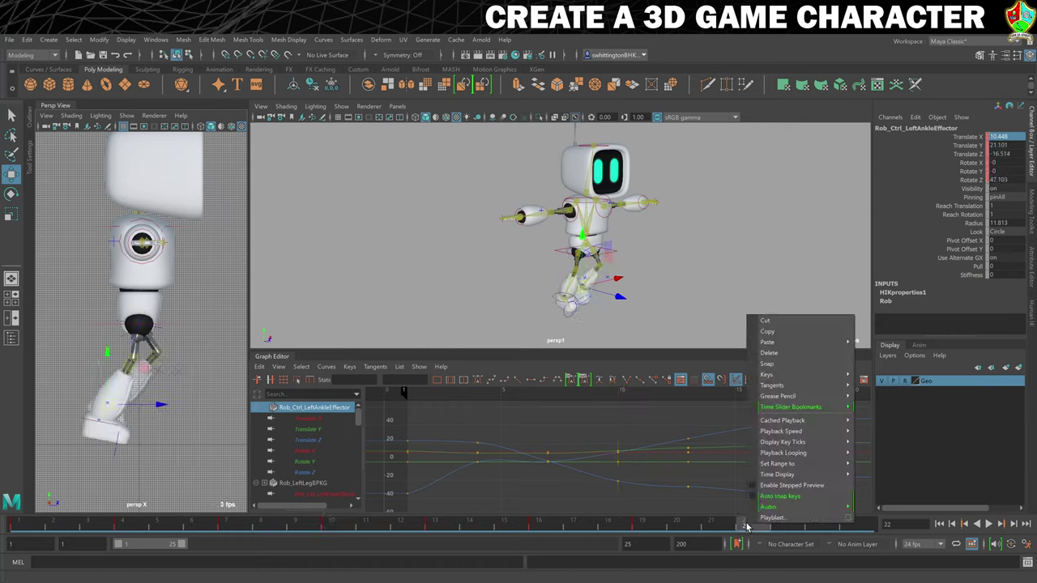
mouse_move(779, 343)
click(875, 342)
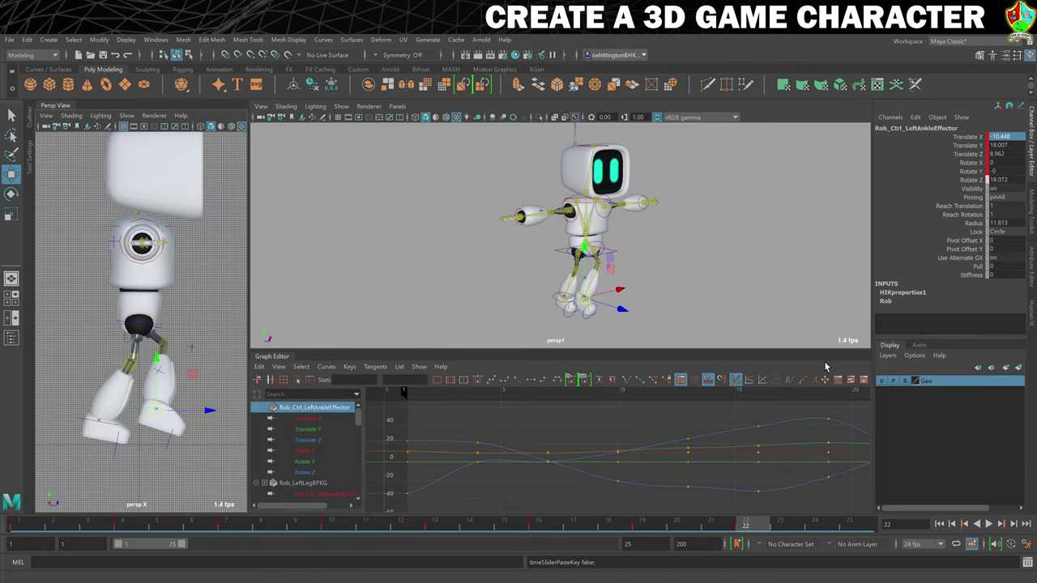
double_click(1003, 136)
drag(1003, 136, 1007, 136)
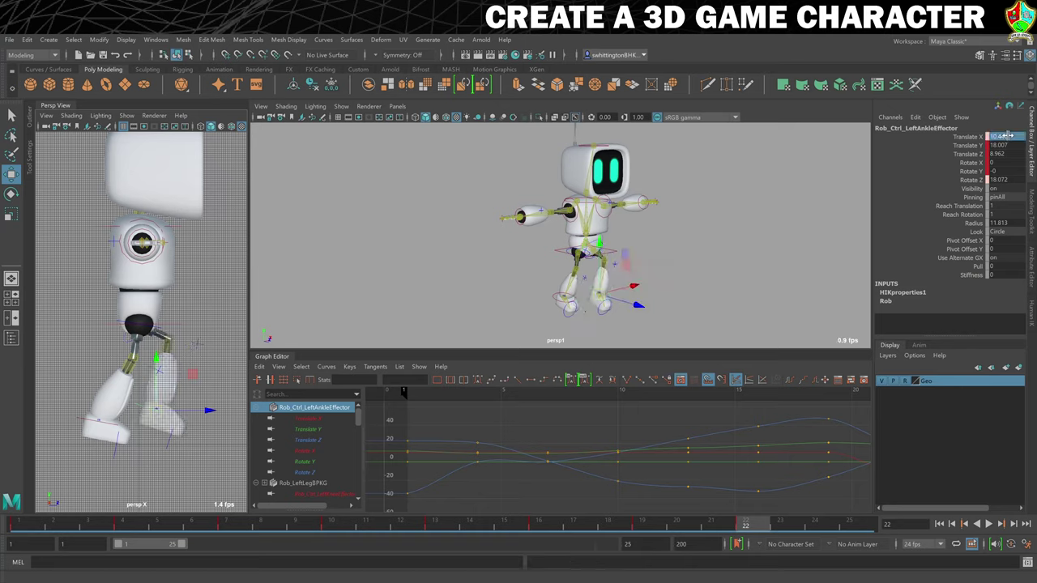
key(s)
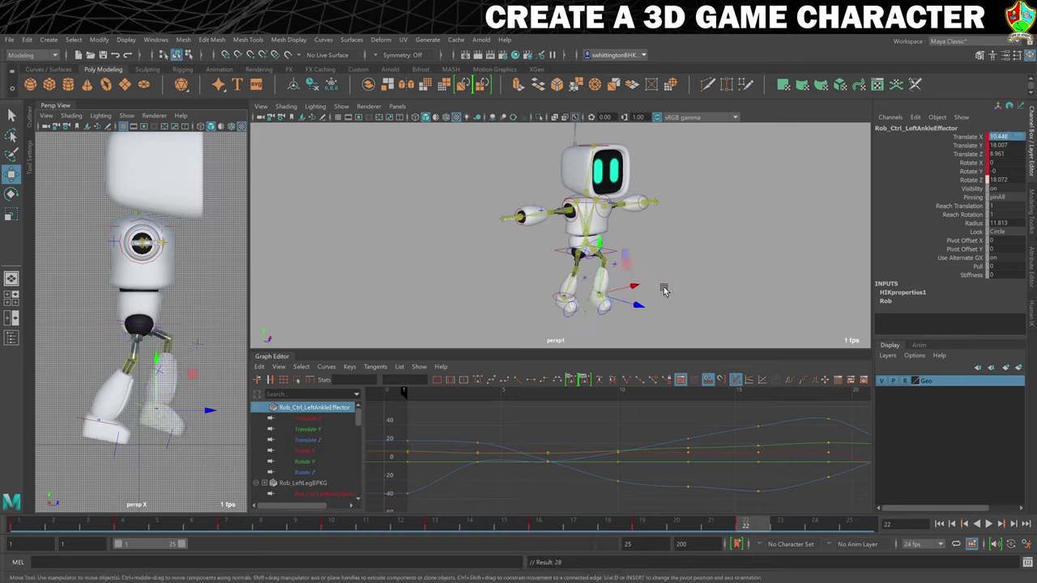
- Deselect the effector and play the walk animation to review it from the front
drag(632, 287, 655, 294)
click(580, 322)
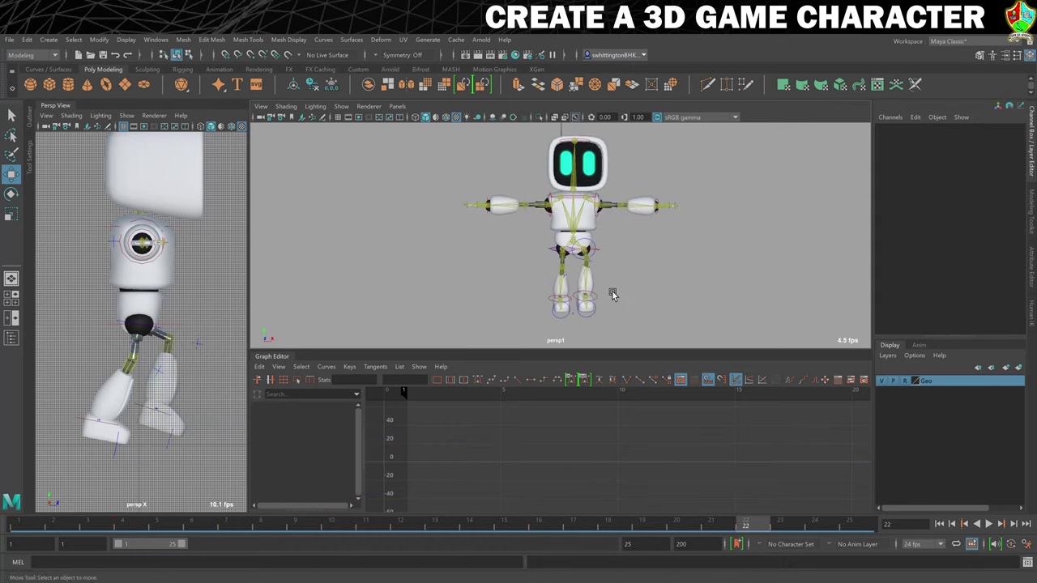
key(alt+v)
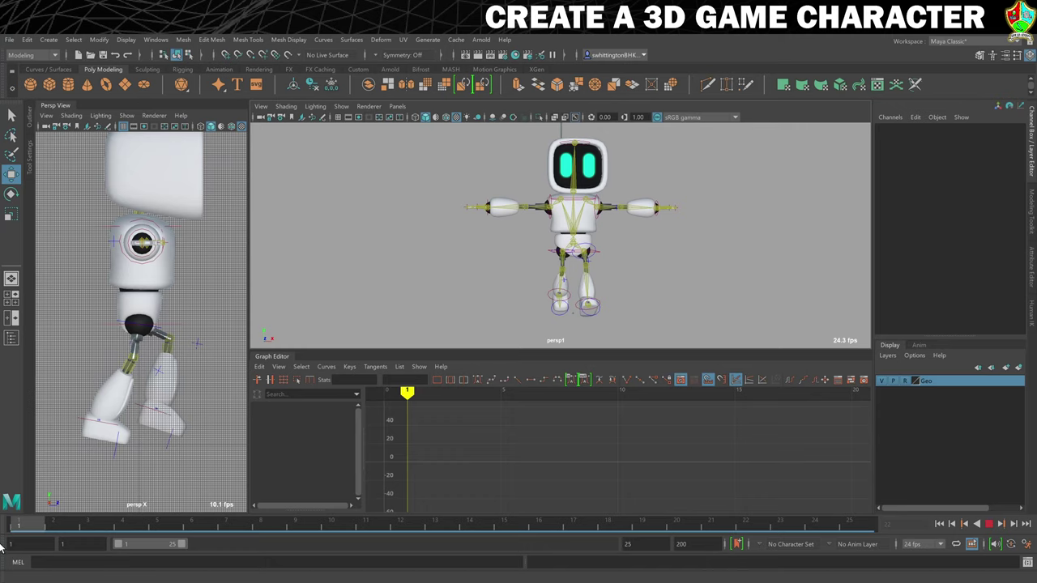
- Stop playback and copy the frame 1 keys of the hips and both ankle effectors to frame 25
key(alt+v)
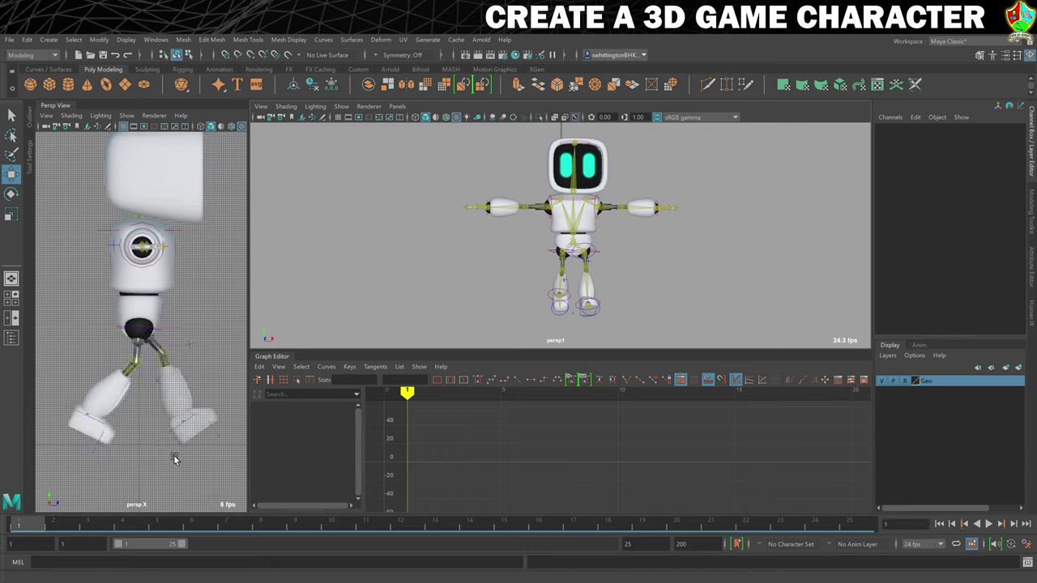
scroll(498, 306, down, 1)
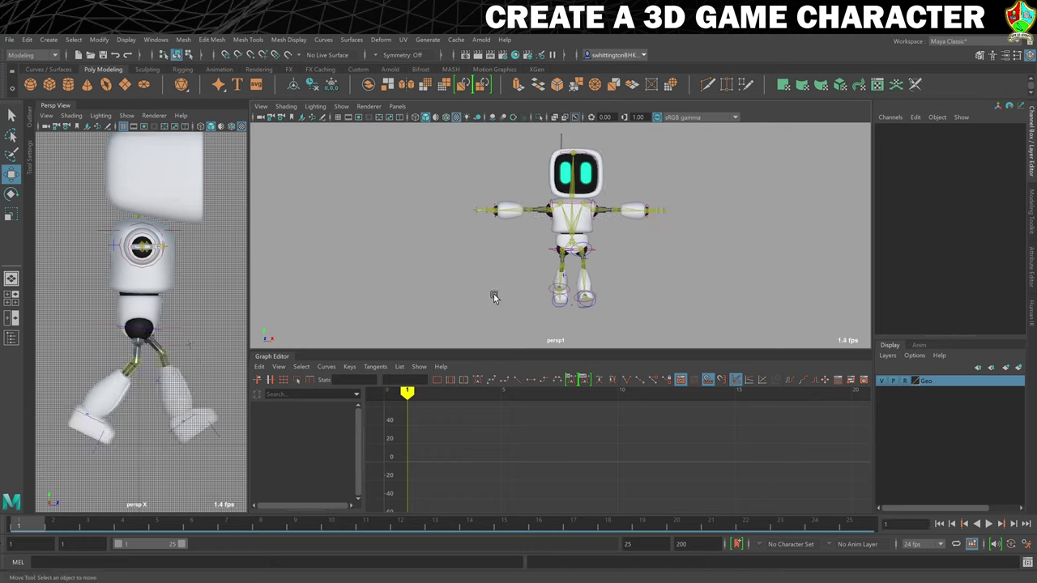
alt+drag(494, 298, 526, 297)
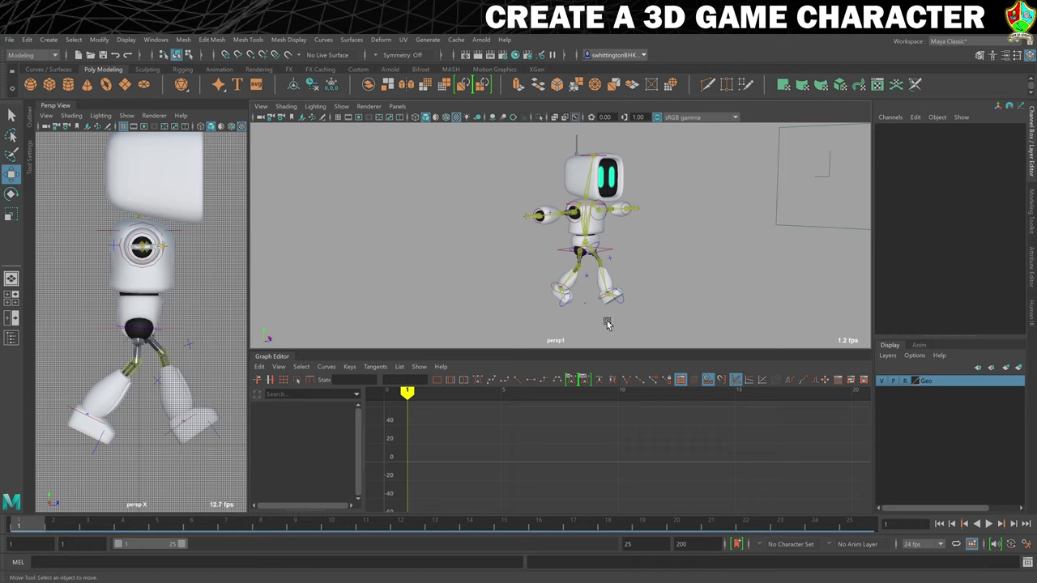
click(611, 270)
alt+drag(572, 324, 571, 321)
click(551, 302)
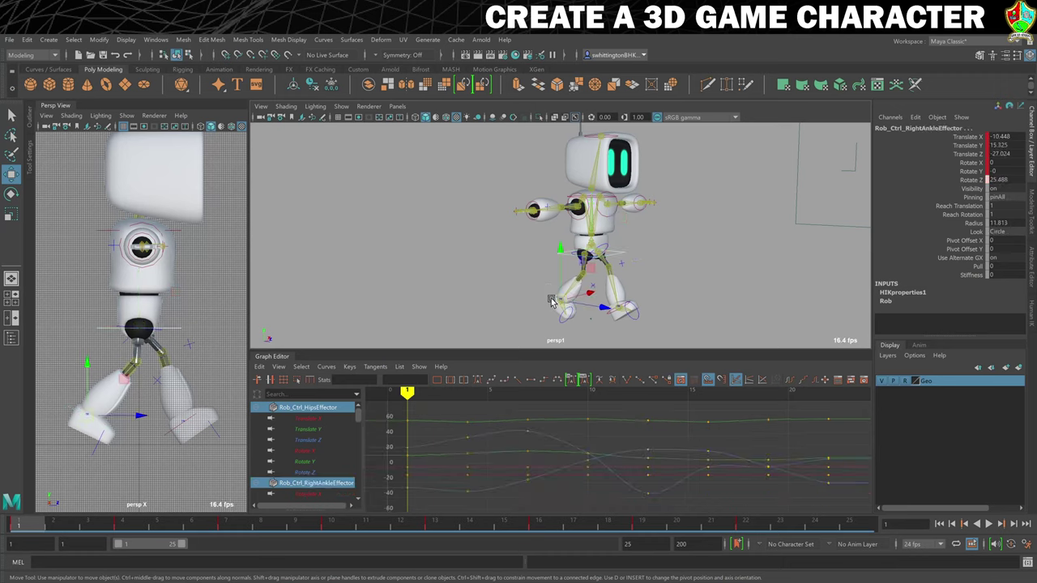
click(607, 314)
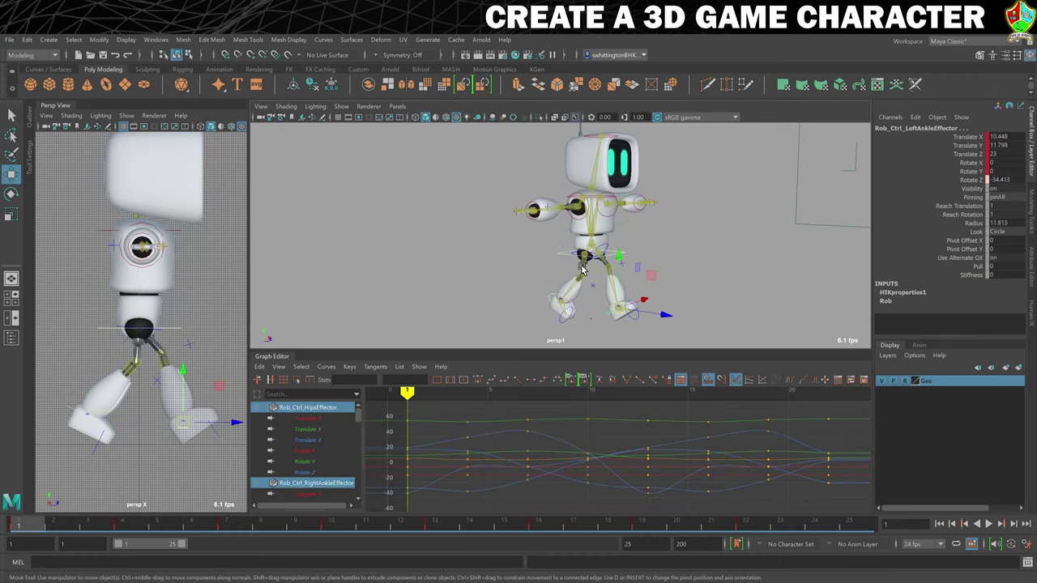
right_click(30, 525)
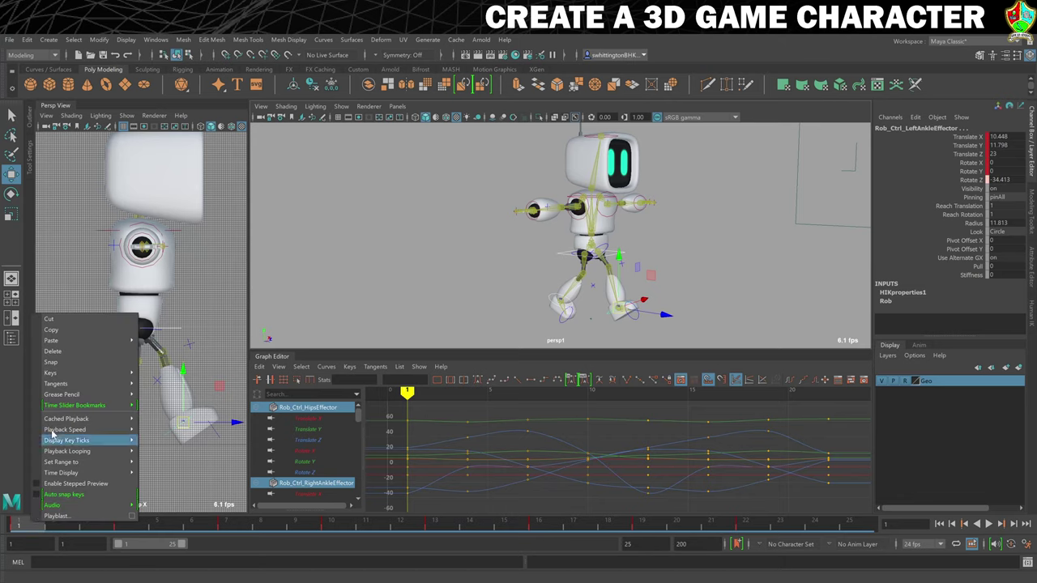
click(51, 330)
click(861, 532)
right_click(861, 532)
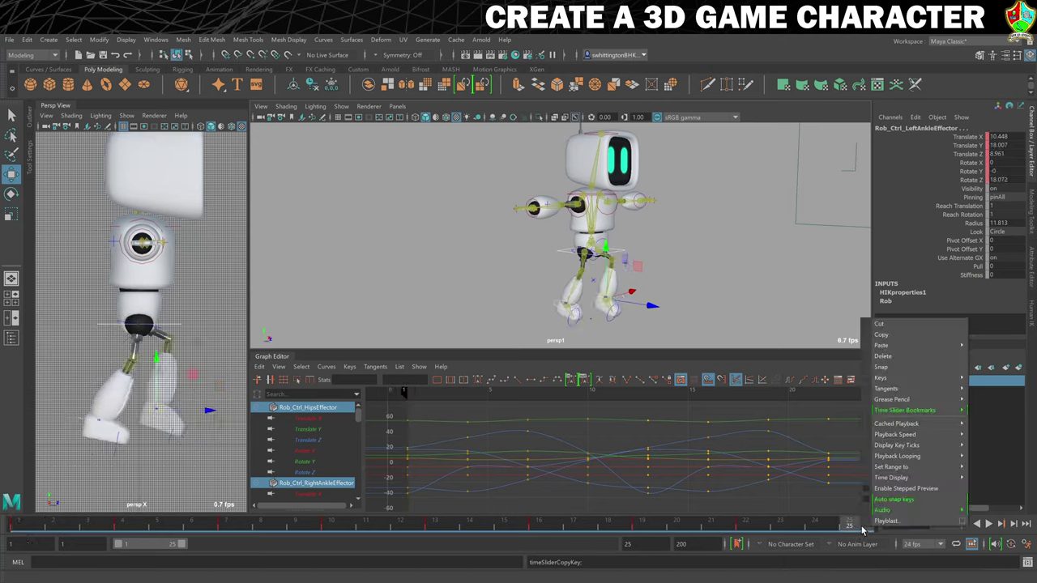
mouse_move(898, 347)
click(815, 346)
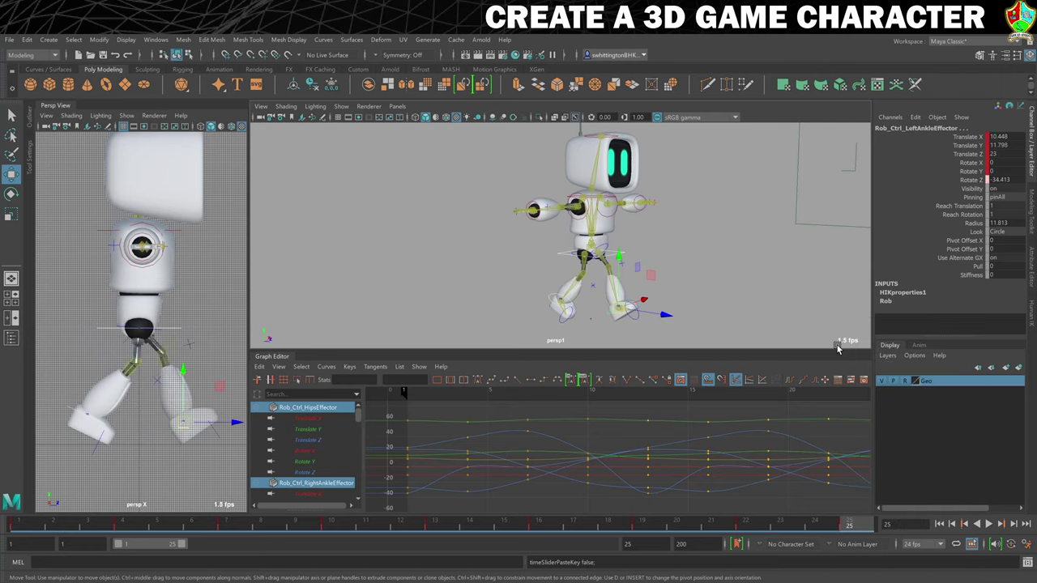
- Play the walk cycle with nothing selected and set the playback range's end to frame 24 to review the loop
click(769, 280)
click(988, 523)
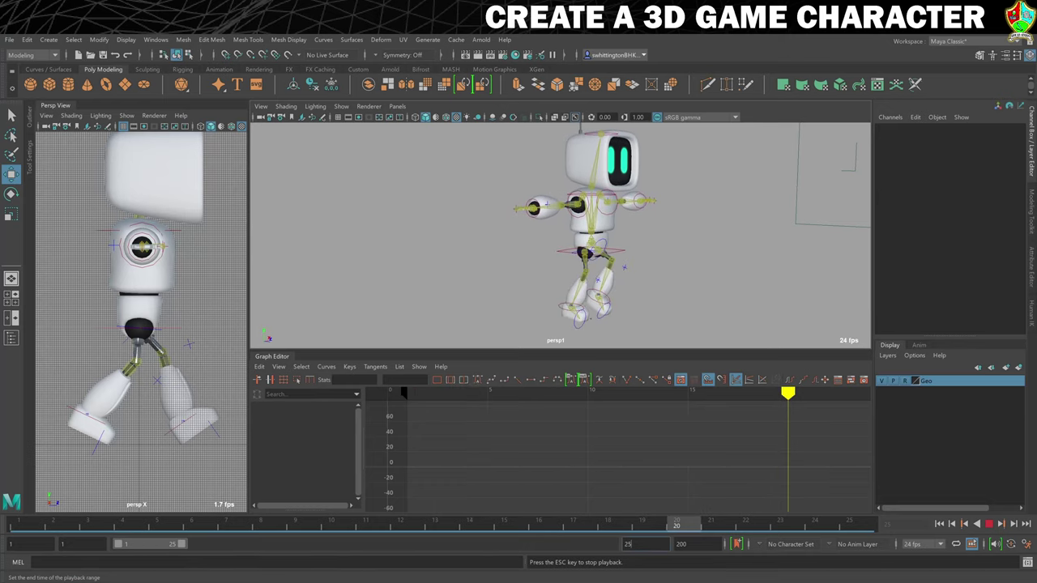
key(BackSpace)
text(4)
key(Return)
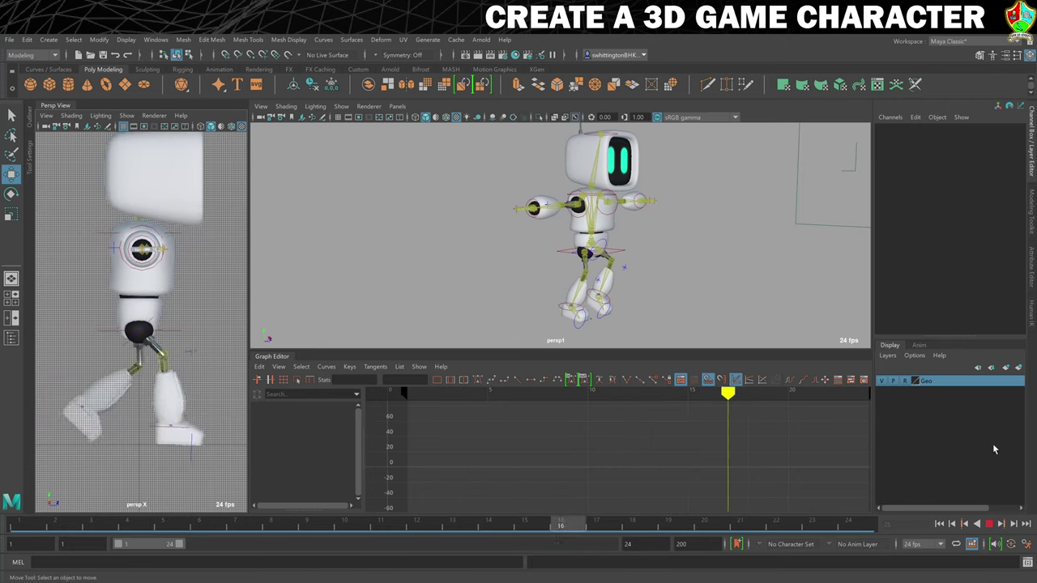
click(989, 525)
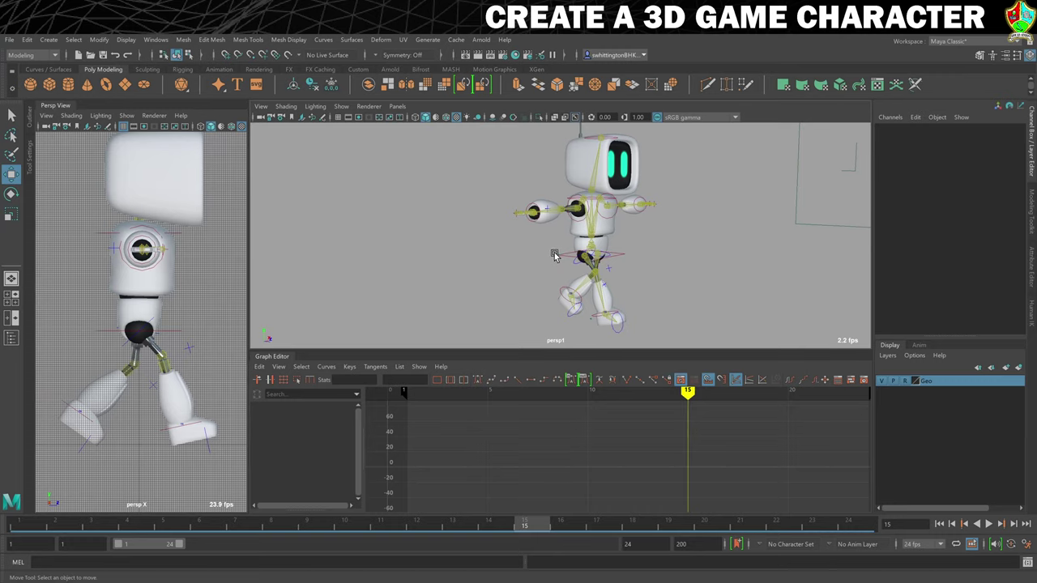
- Angle the tangent of the hips effector's Translate Y key at frame 13 downward to smooth the curve through it
click(566, 275)
drag(435, 532, 22, 522)
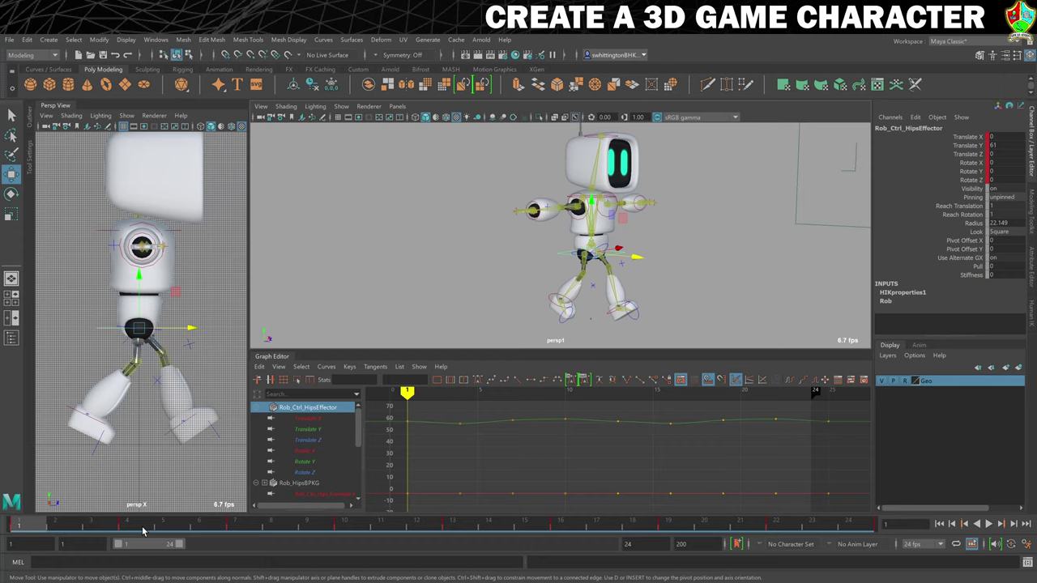
click(314, 450)
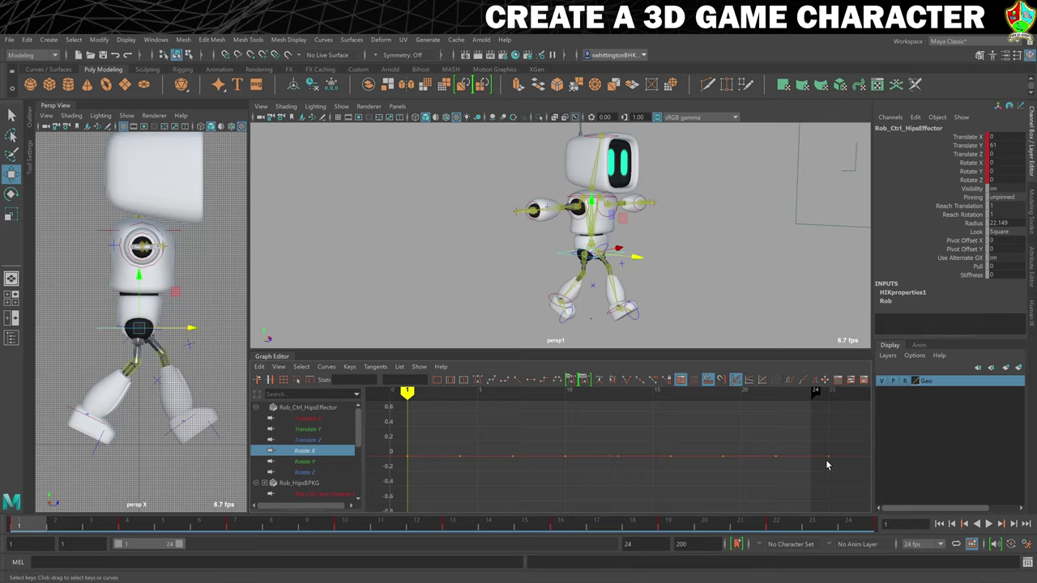
click(307, 431)
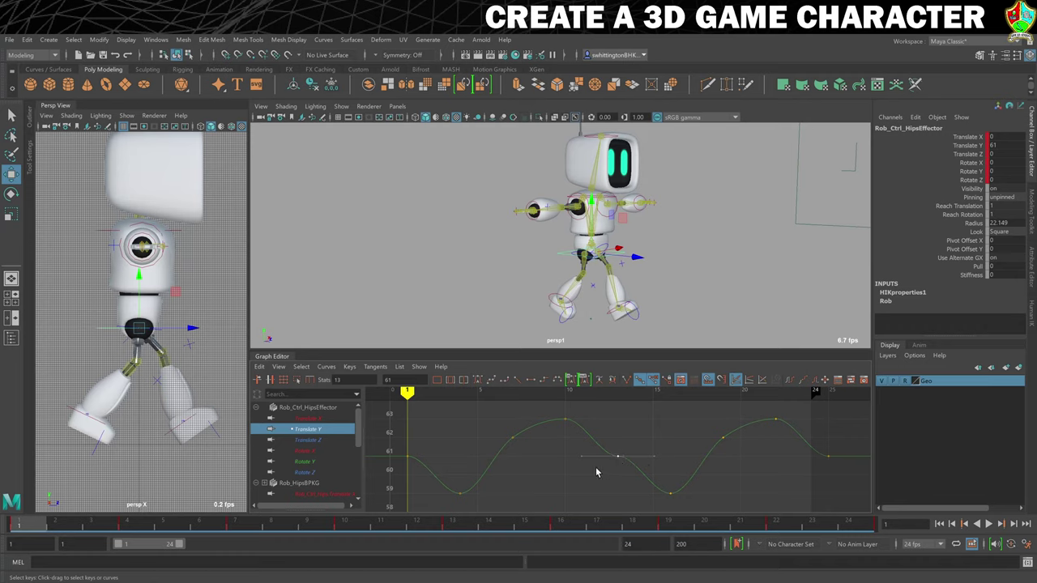
click(654, 456)
key(w)
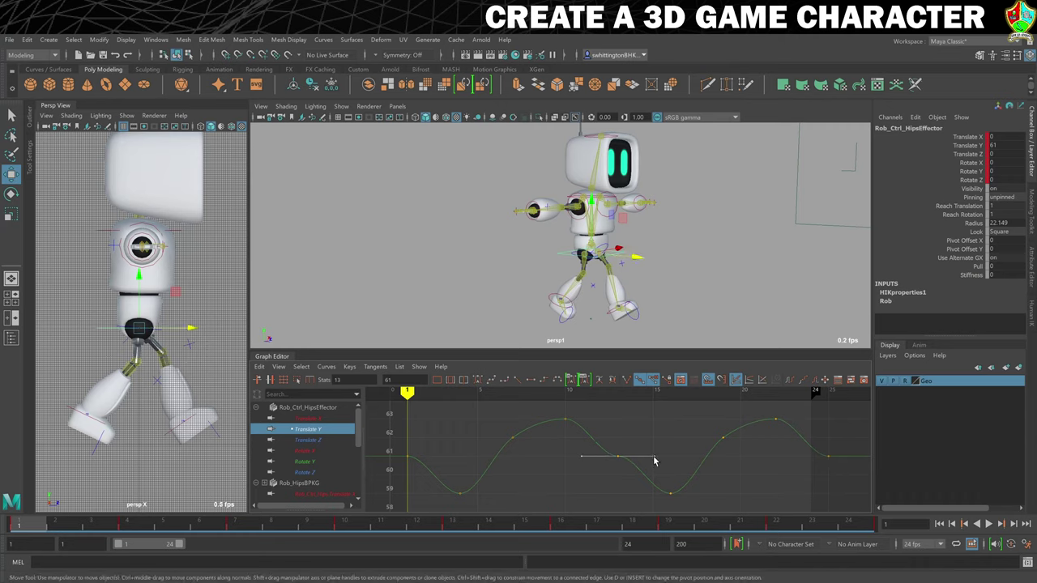
drag(654, 459, 642, 484)
key(q)
click(574, 422)
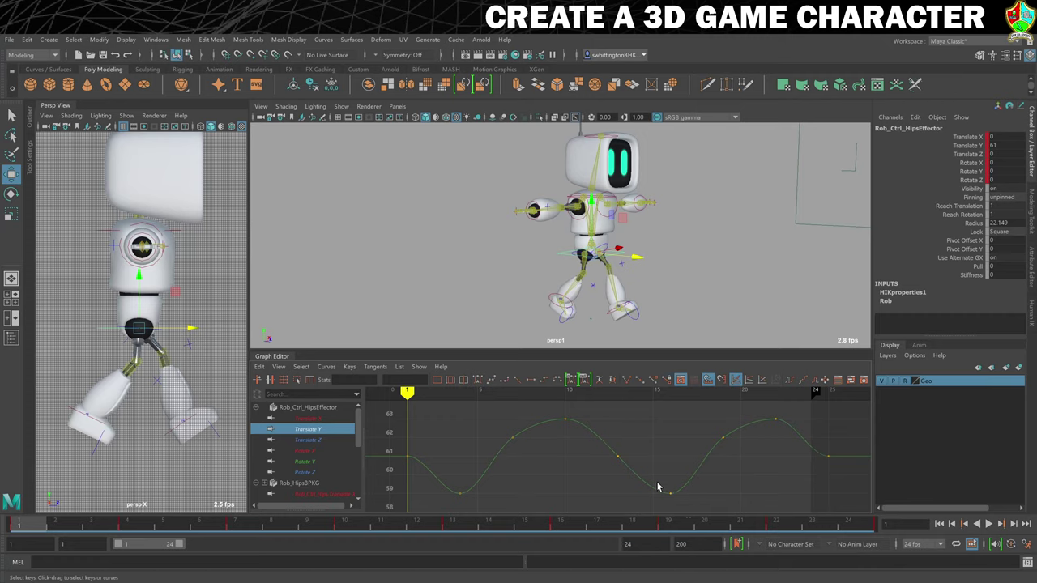
- Set the hips effector's Rotate X to -2 at frame 1 and key it
click(306, 440)
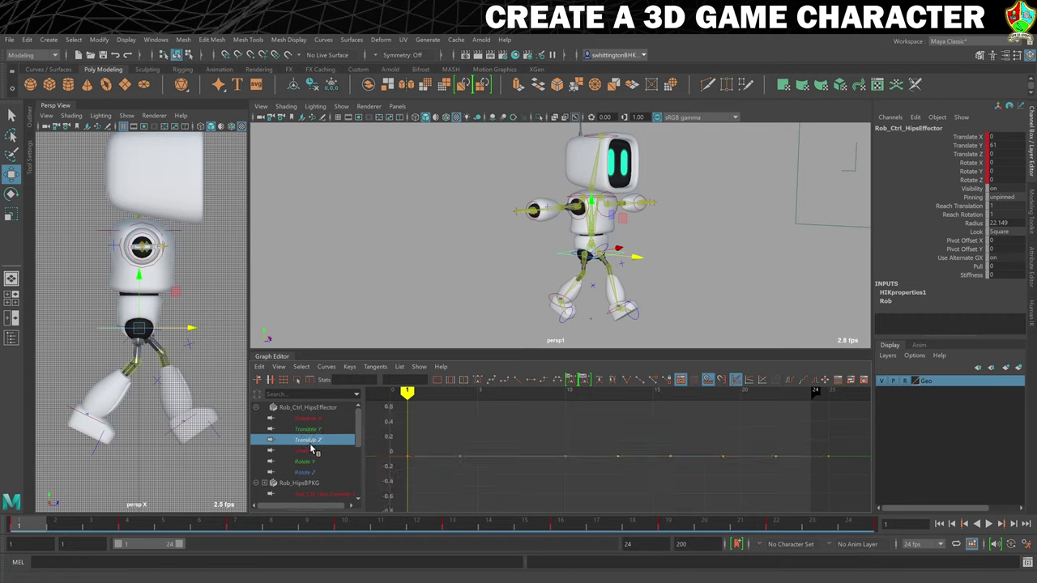
click(306, 450)
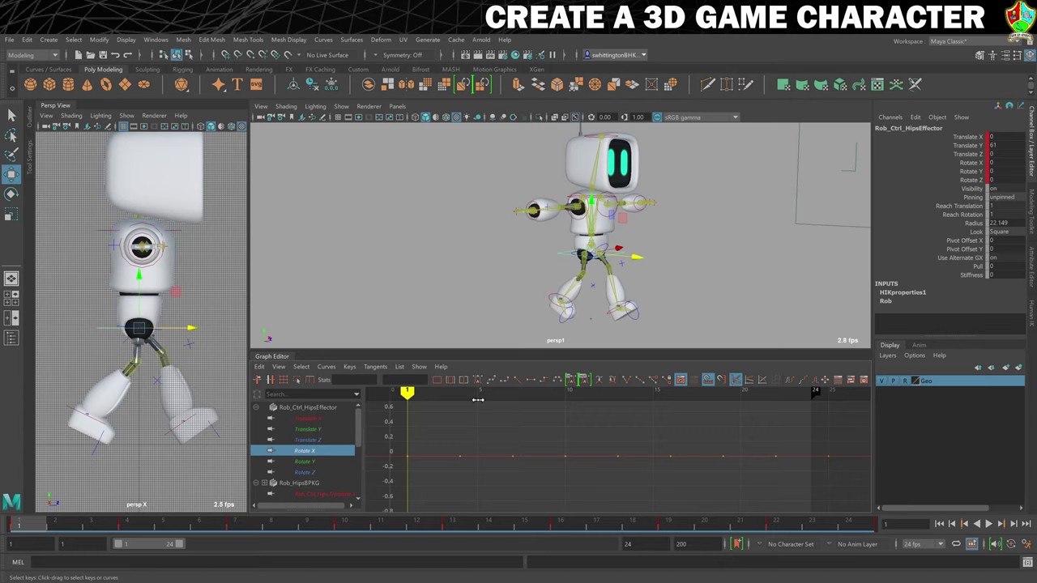
key(e)
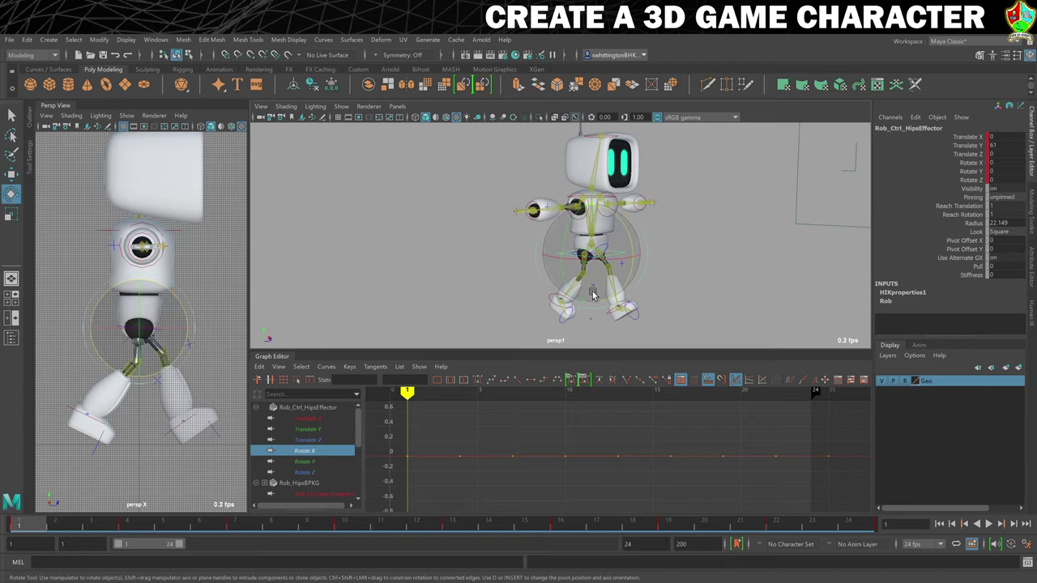
mouse_move(591, 267)
mouse_down()
mouse_move(607, 261)
mouse_move(581, 268)
mouse_move(605, 264)
mouse_move(585, 267)
mouse_move(605, 265)
mouse_move(597, 273)
mouse_move(610, 257)
mouse_up()
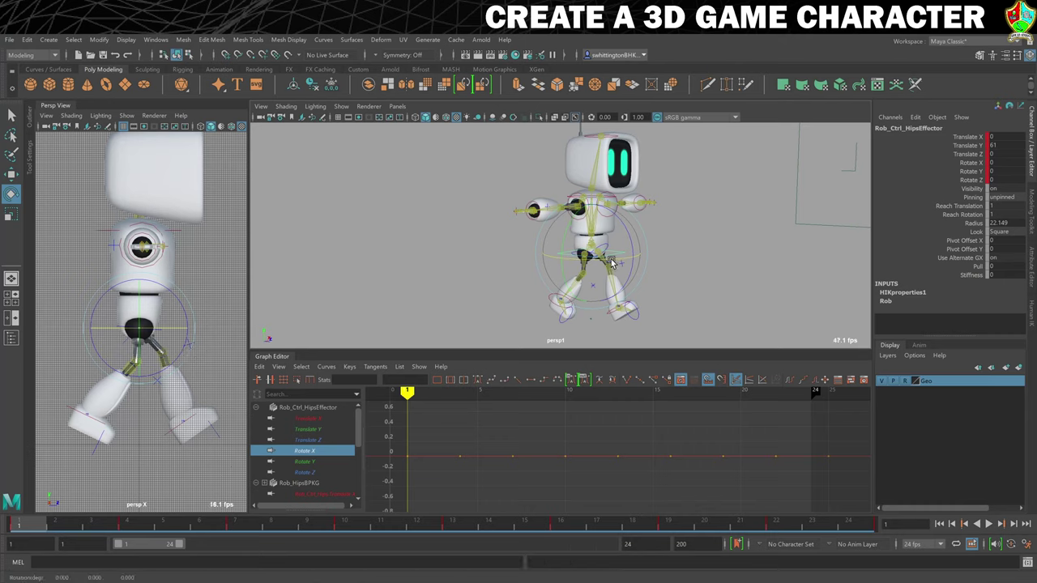
drag(612, 261, 612, 262)
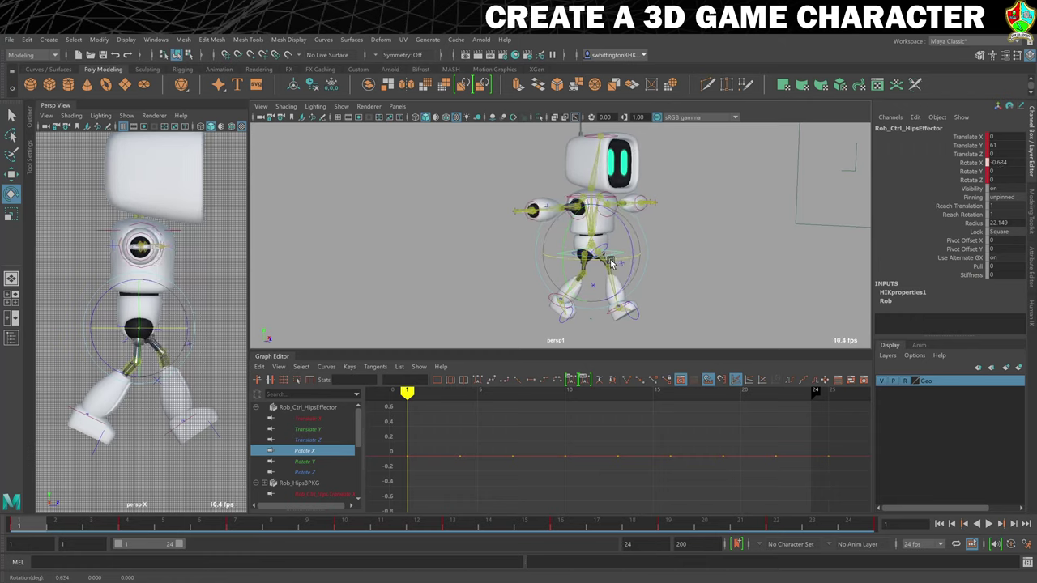
double_click(997, 163)
key(Return)
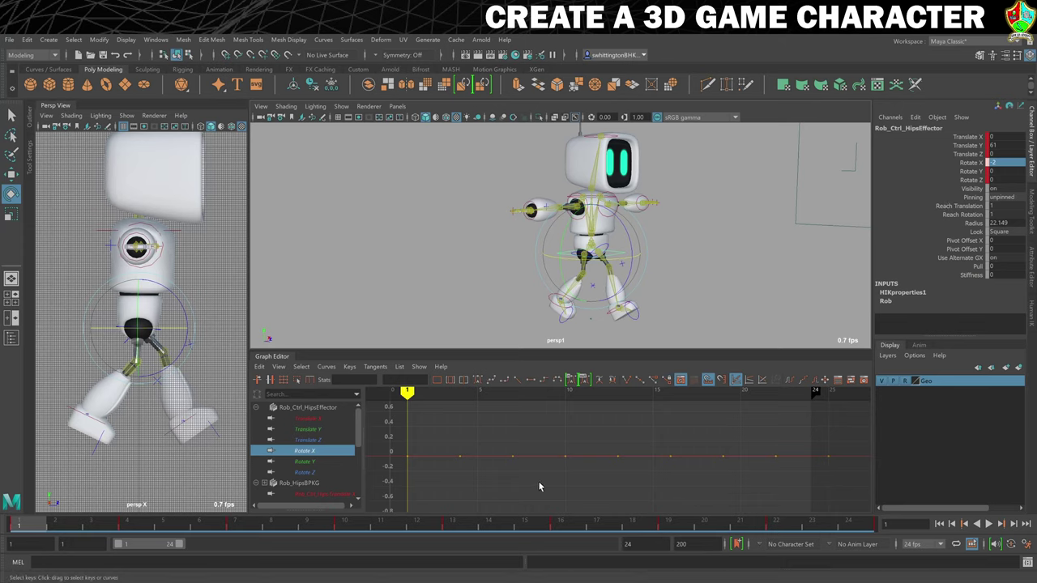
key(s)
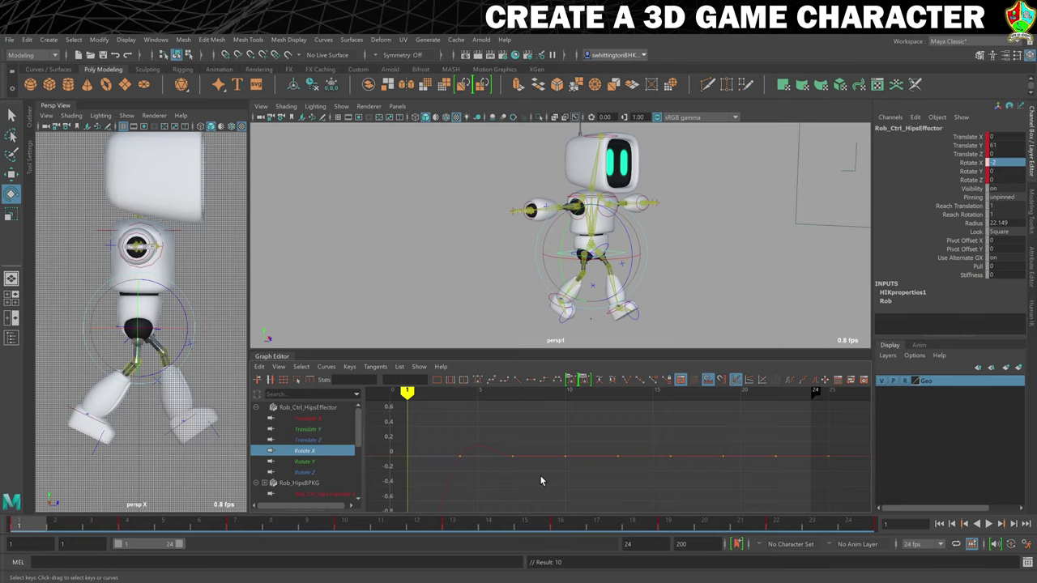
- Key the hips effector's Rotate X at 2 on frame 13
click(454, 527)
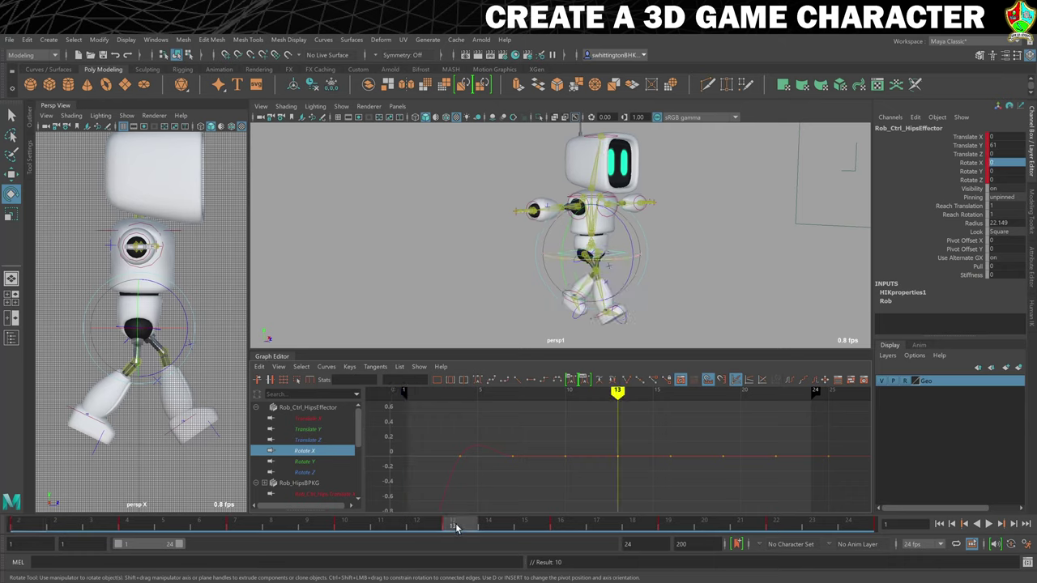
click(1006, 162)
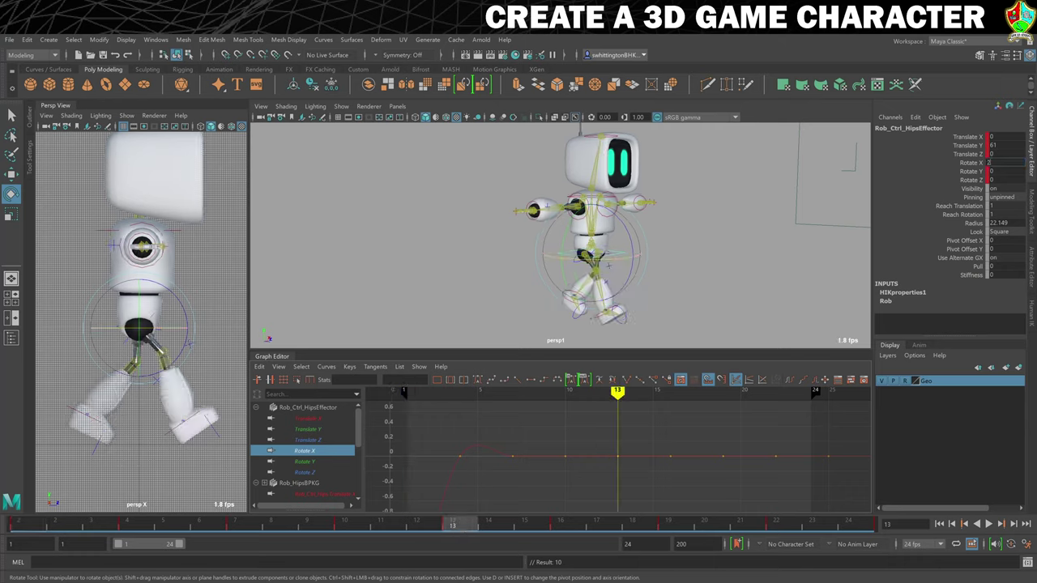
text(2)
key(Return)
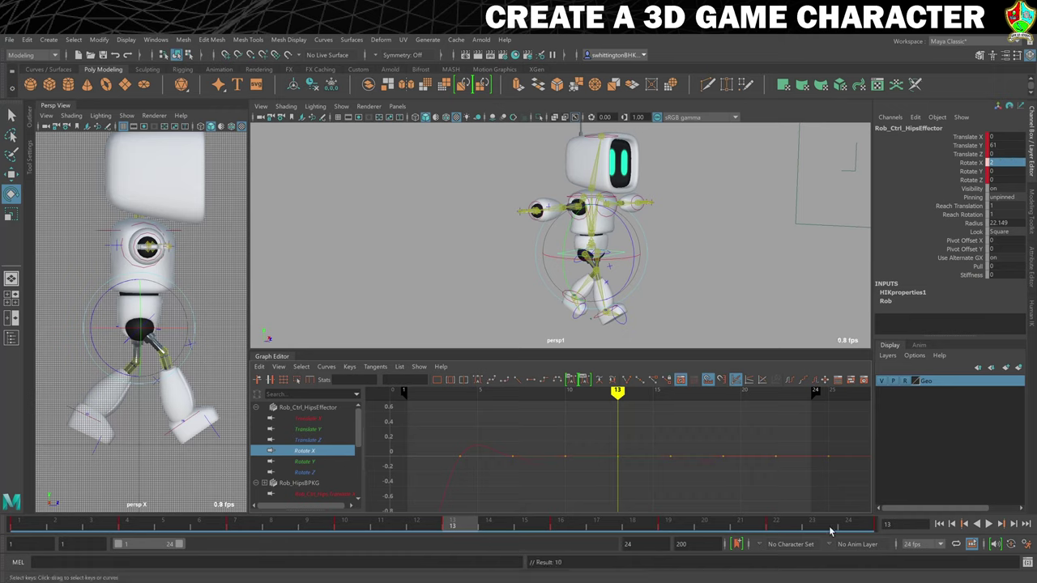
- Extend the playback range's end to frame 25 and key the hips effector's Rotate X at -2 there
ctrl+drag(654, 534, 655, 537)
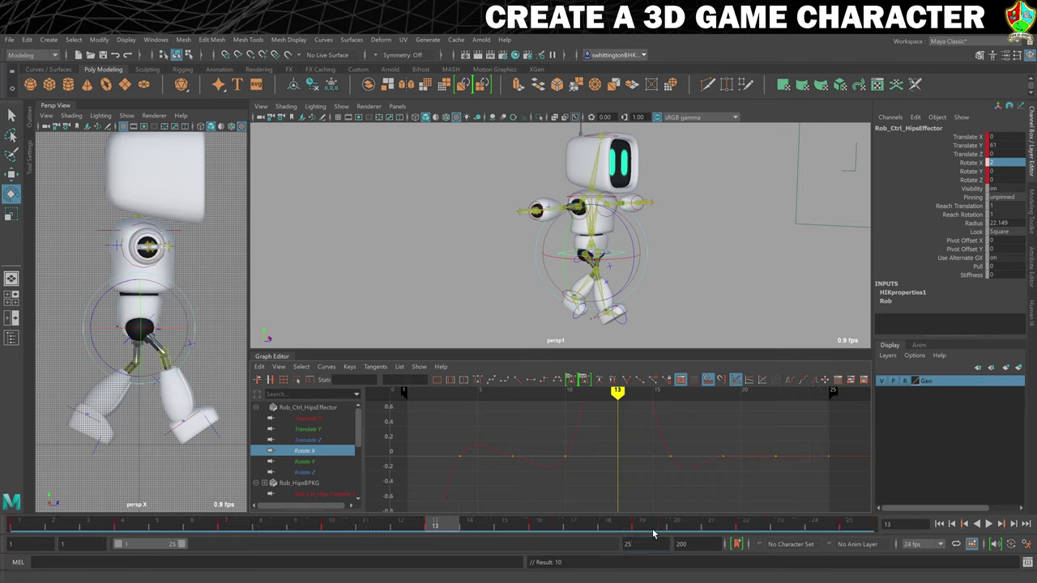
click(846, 523)
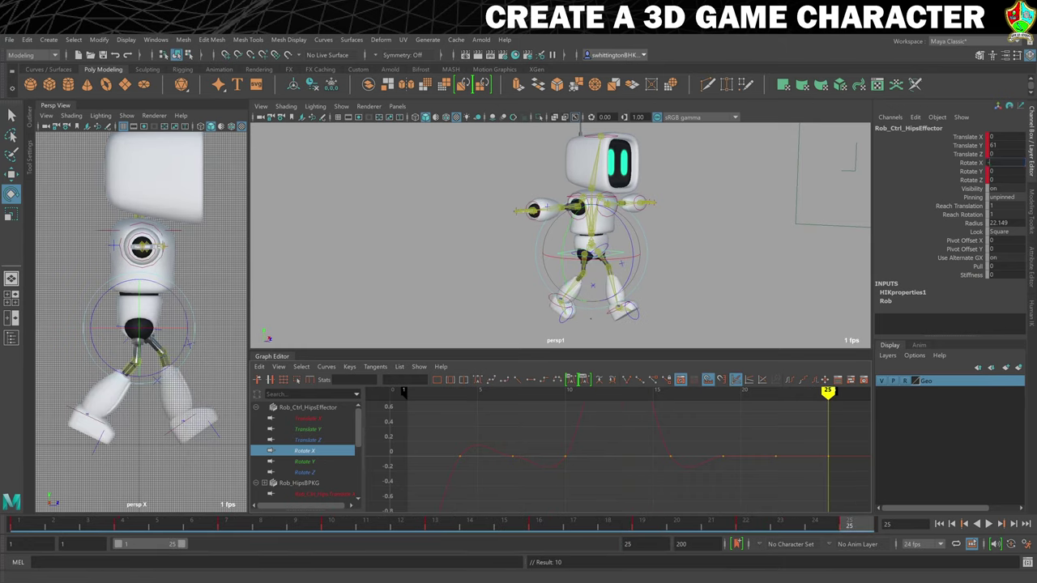
ctrl+drag(997, 162, 1005, 159)
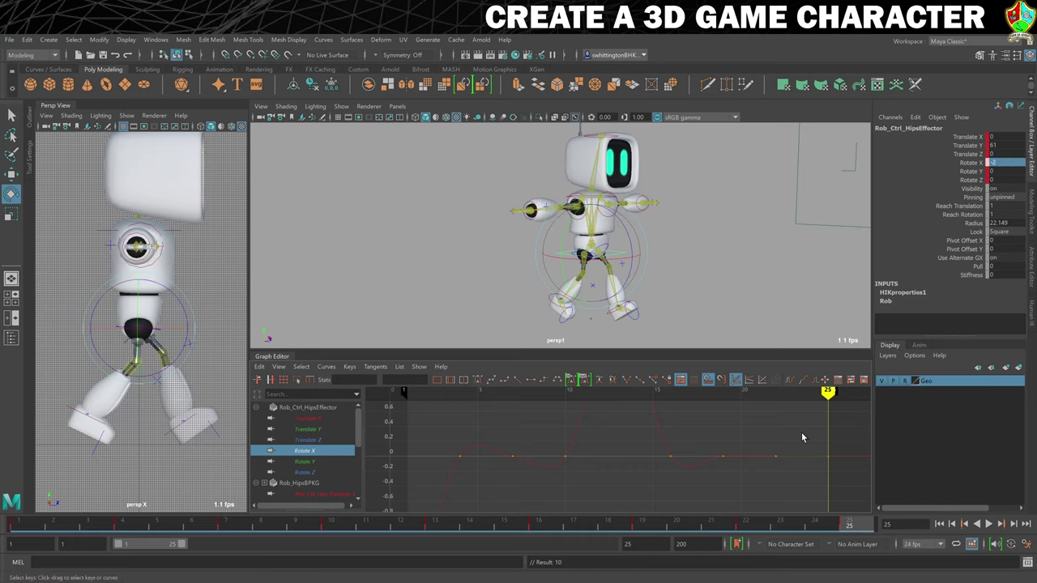
- Delete the hips effector's in-between Rotate X keys, leaving only those at frames 1, 13 and 25
alt+right_drag(801, 432, 630, 453)
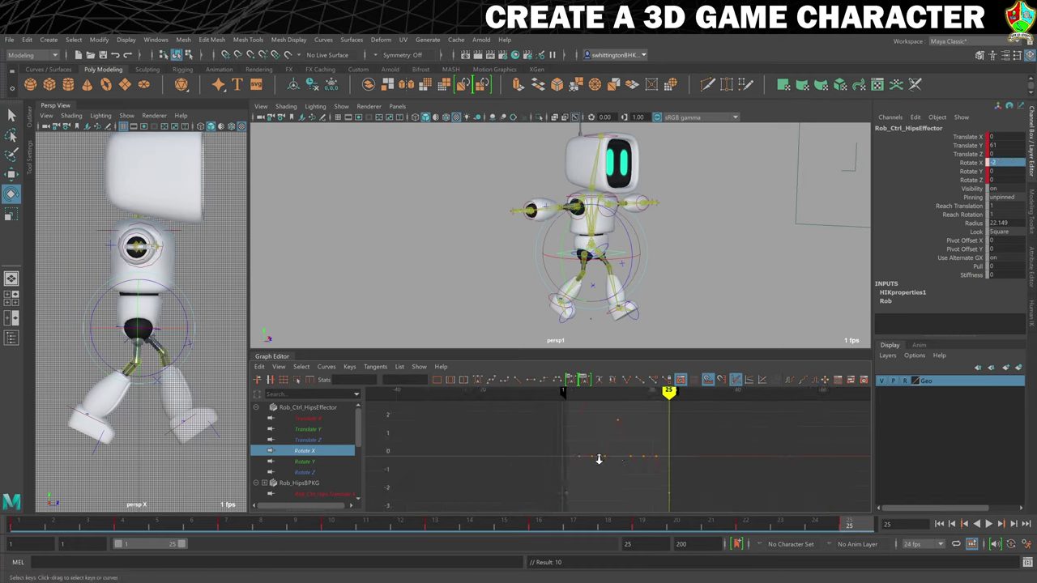
scroll(598, 459, up, 3)
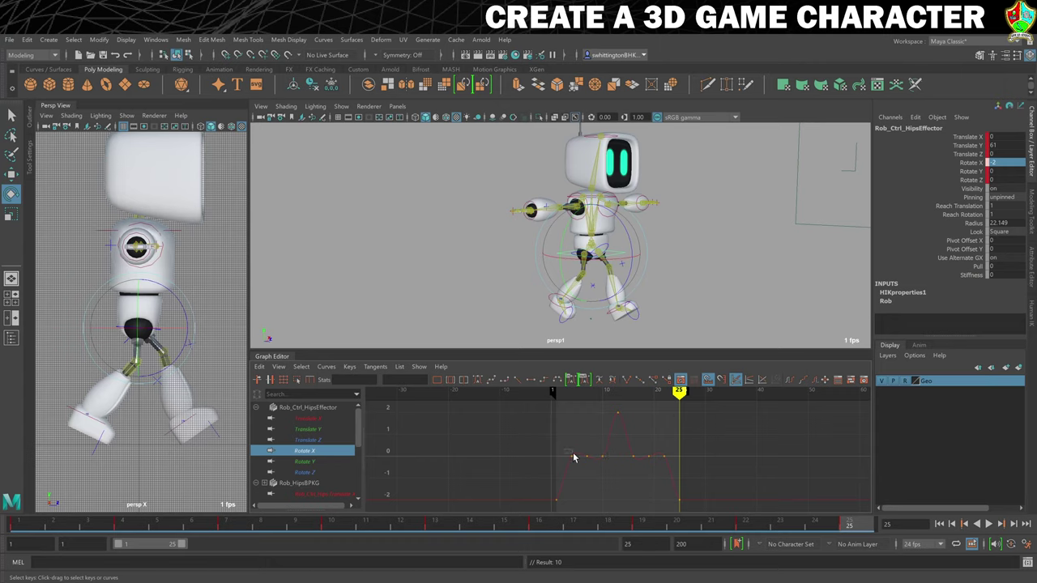
click(588, 463)
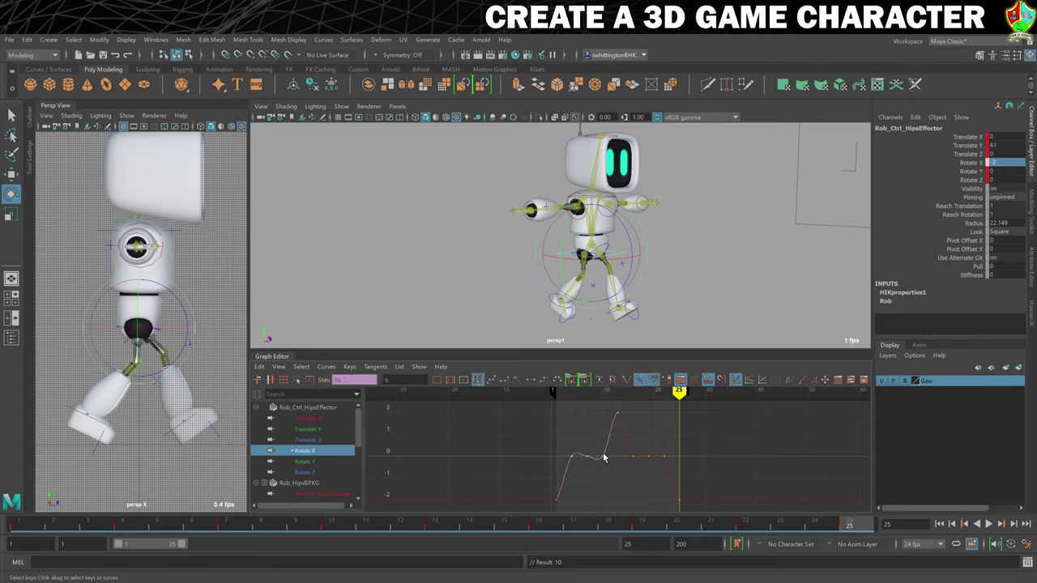
click(603, 457)
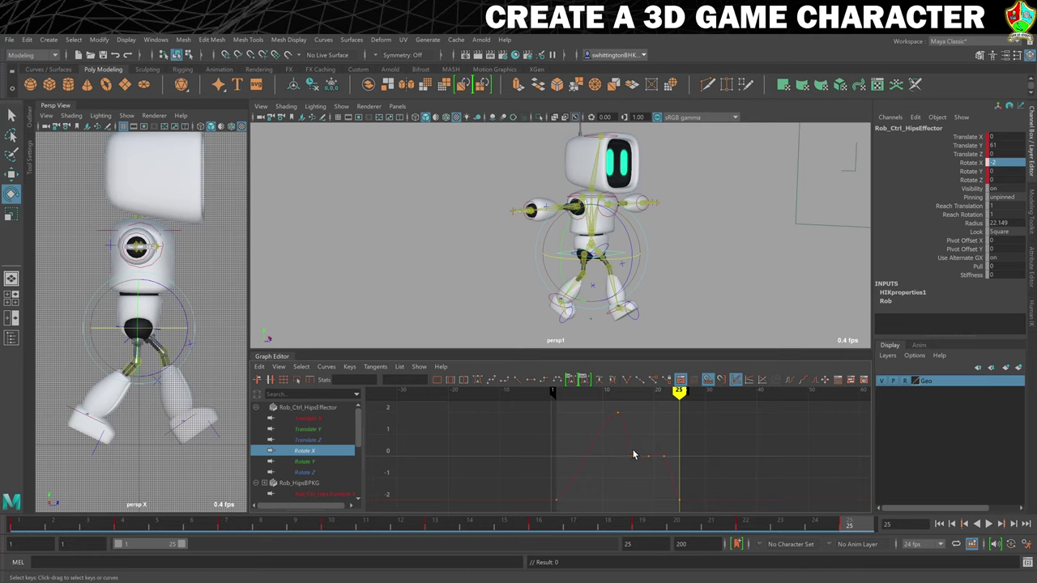
click(672, 467)
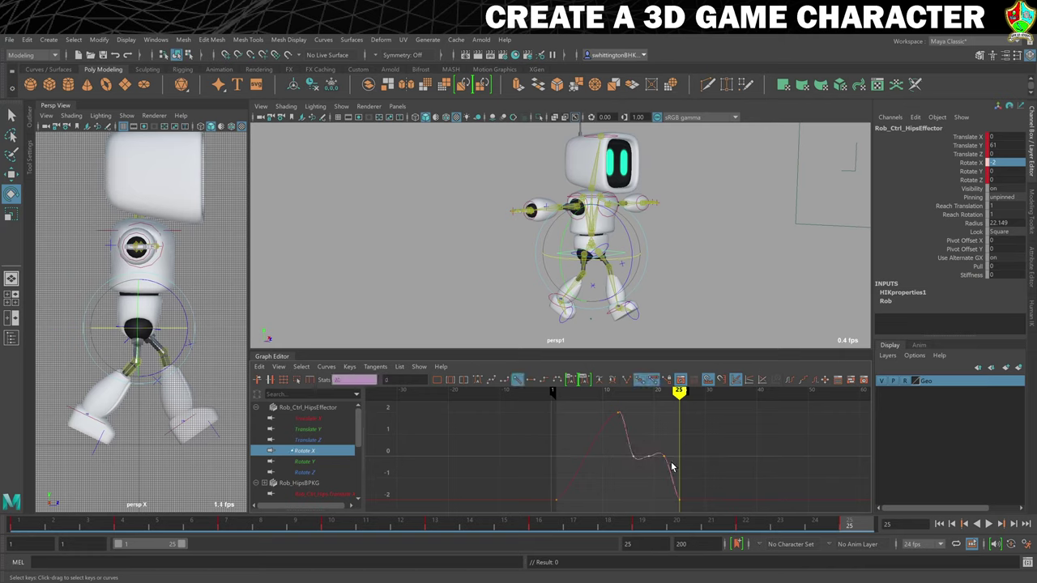
click(671, 466)
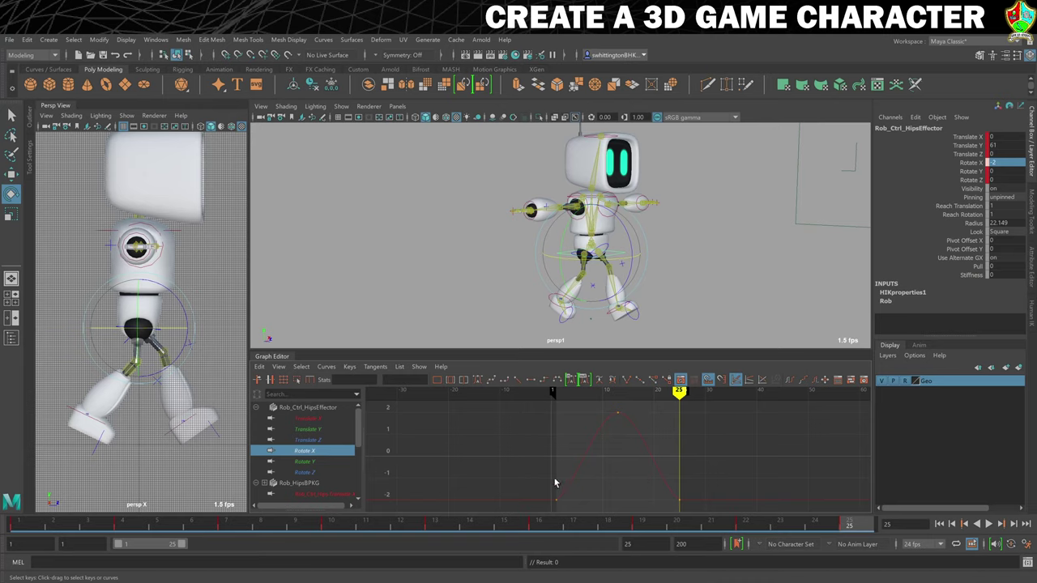
- Play back the walk cycle to check it, and key the hips effector's Rotate Y at 2 on frame 7
click(988, 523)
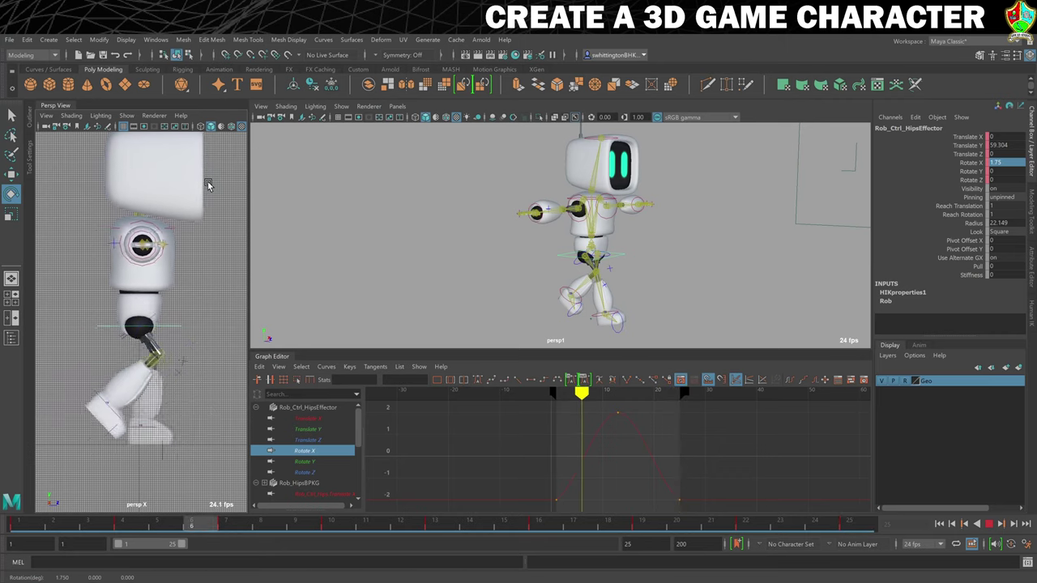
click(990, 525)
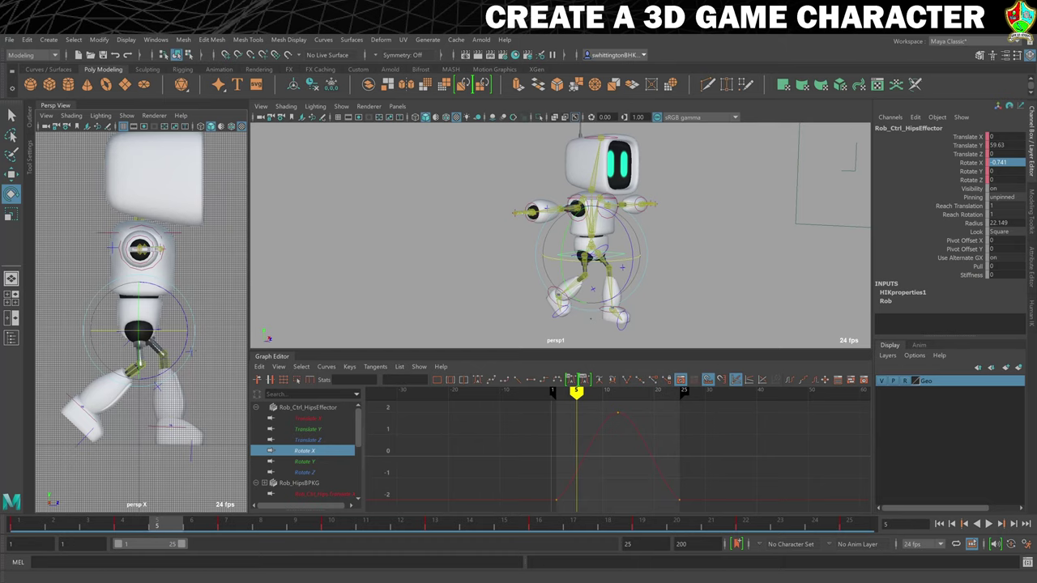
click(240, 525)
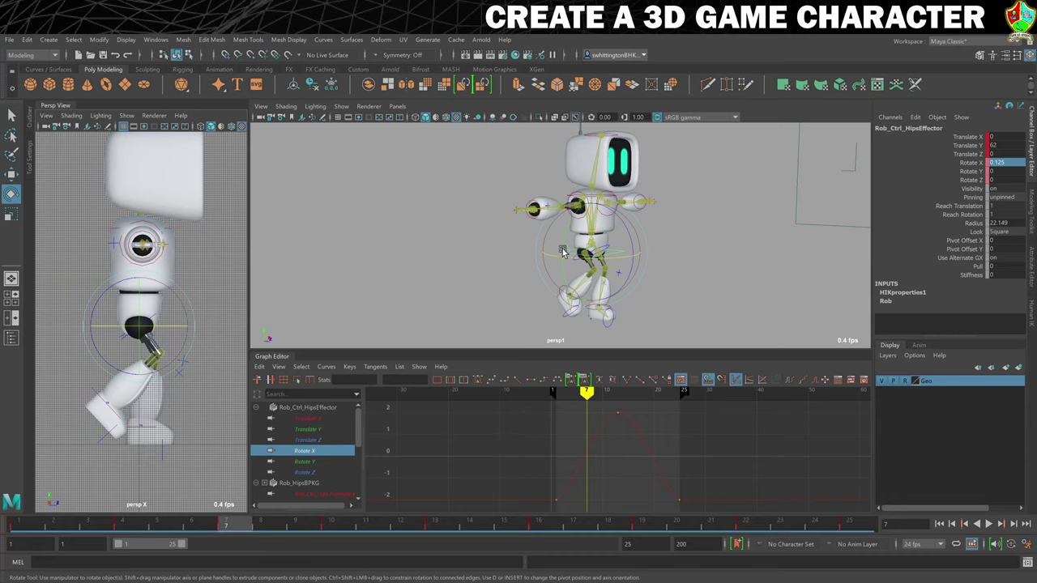
drag(565, 235, 579, 230)
key(ctrl+z)
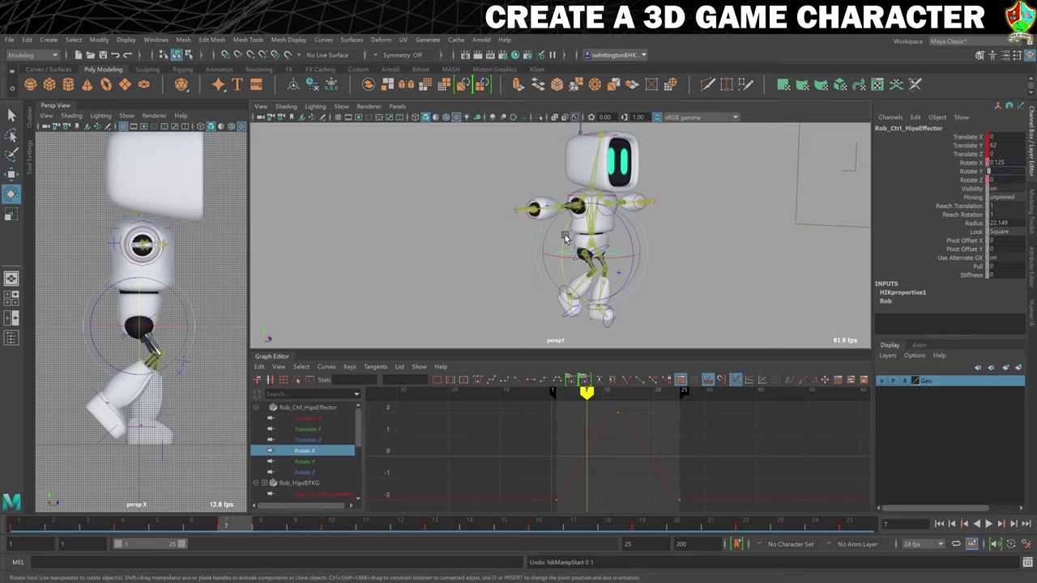
mouse_move(565, 237)
mouse_down()
mouse_move(583, 238)
mouse_move(565, 239)
mouse_move(570, 248)
mouse_up()
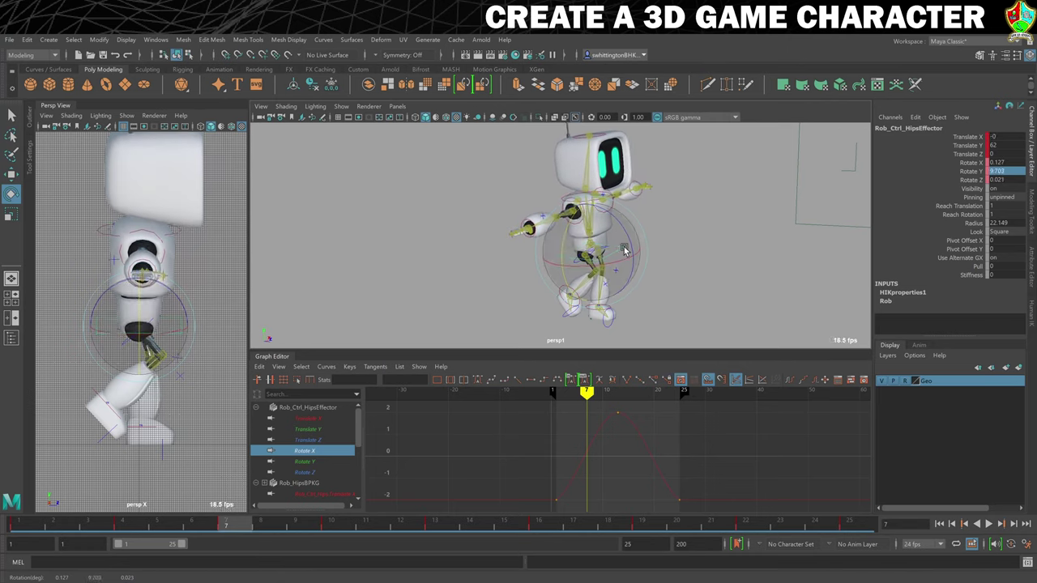
double_click(1011, 171)
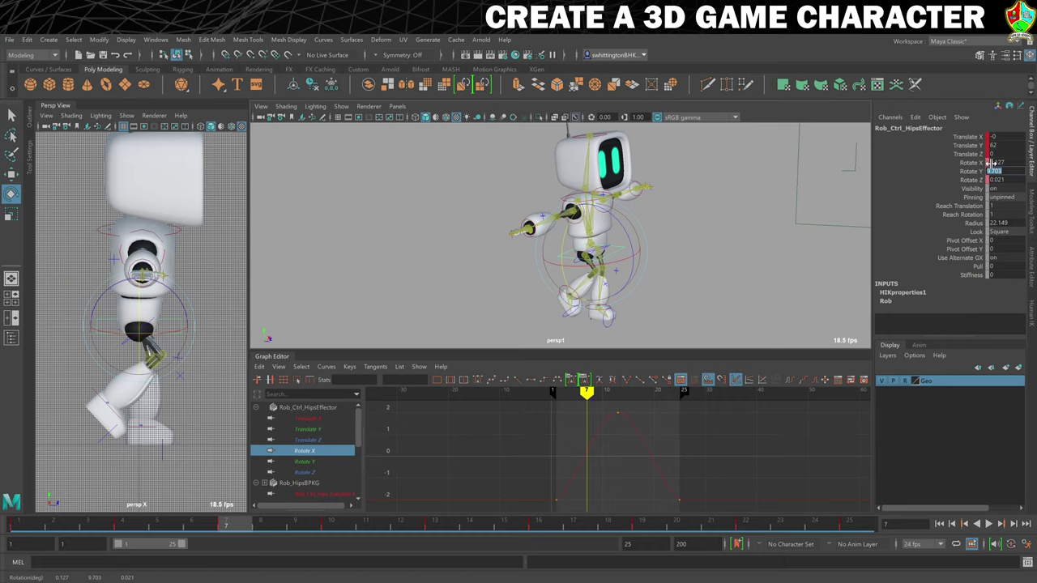
text(0)
key(Return)
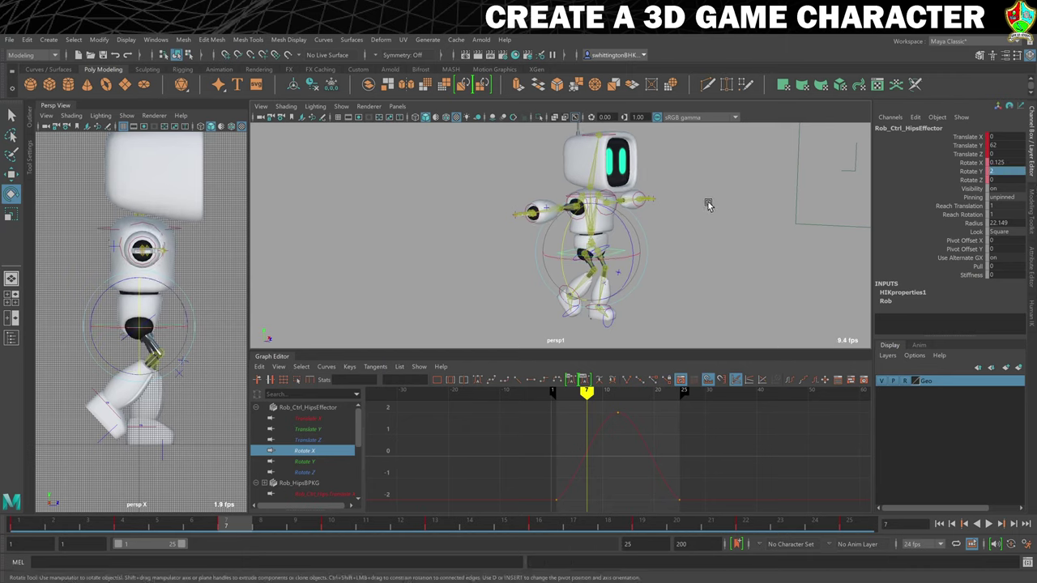
key(s)
- Key the hips effector's Rotate Y at -2 on frame 19 and show its Rotate Y curve
click(642, 525)
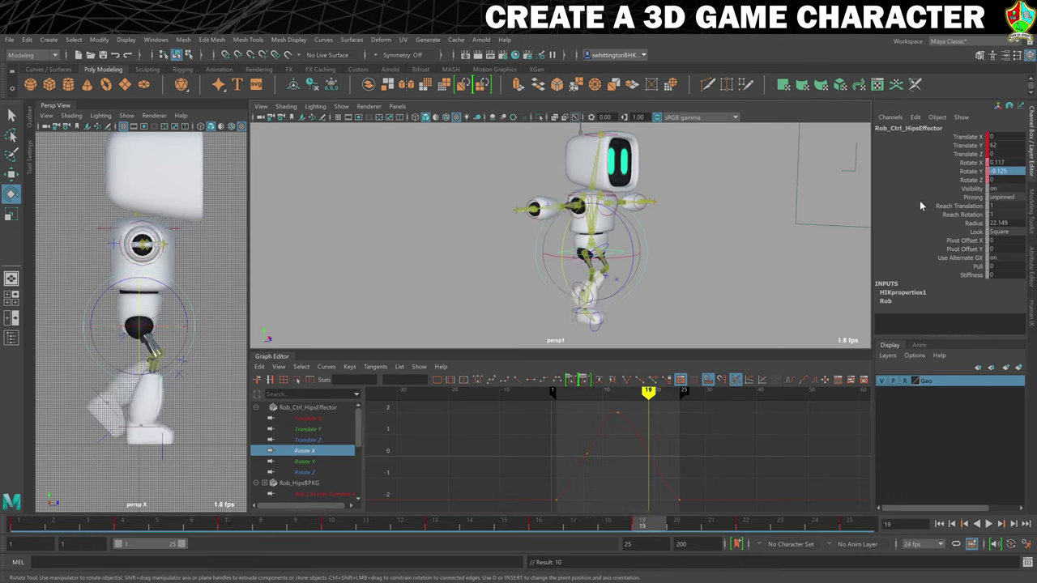
double_click(1005, 171)
text(-2)
key(Return)
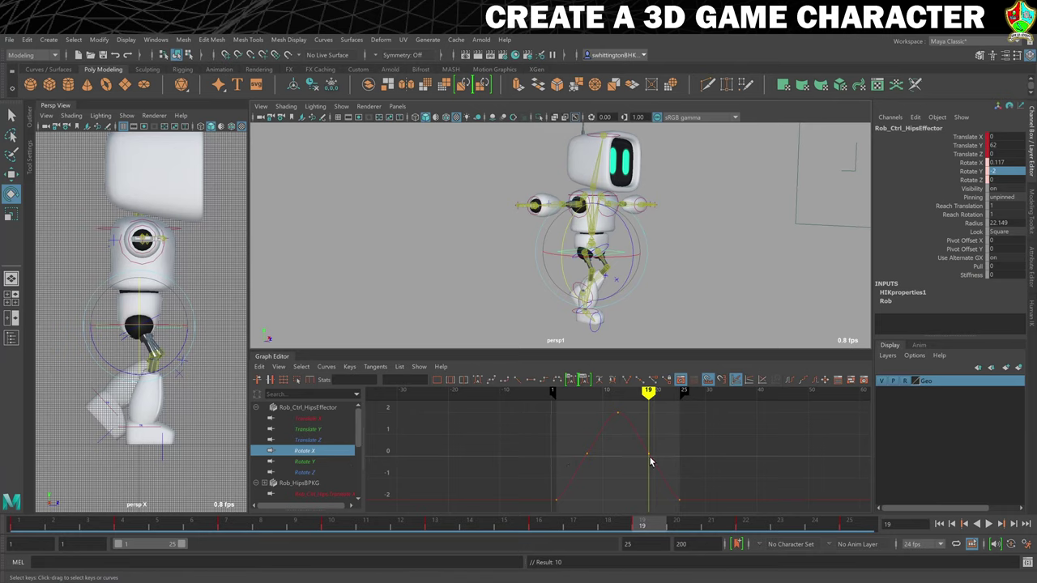
click(292, 462)
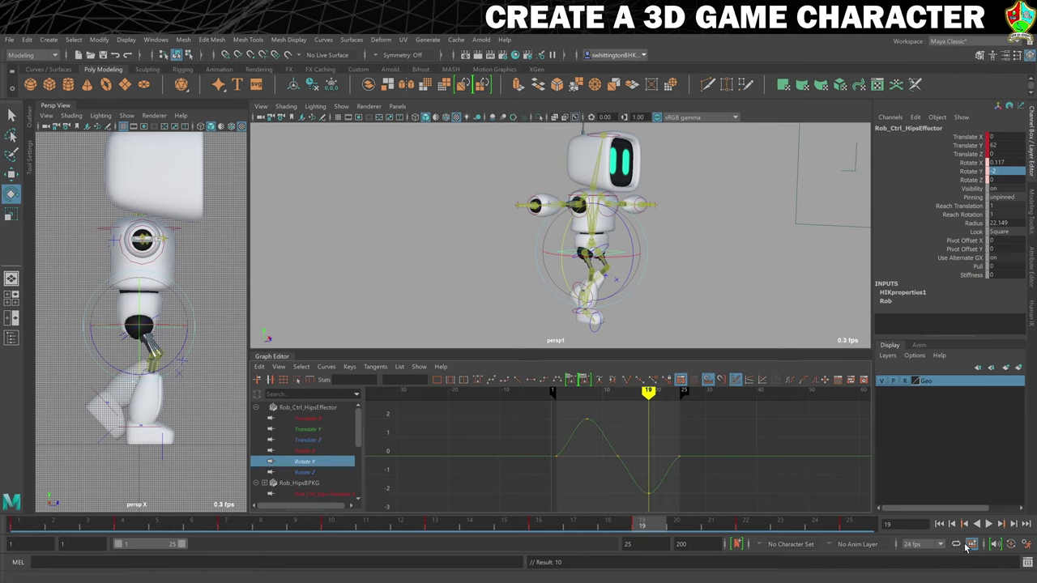
- Play the walk cycle with the range ending at frame 24, and examine the hips effector's Rotate X curve
click(989, 524)
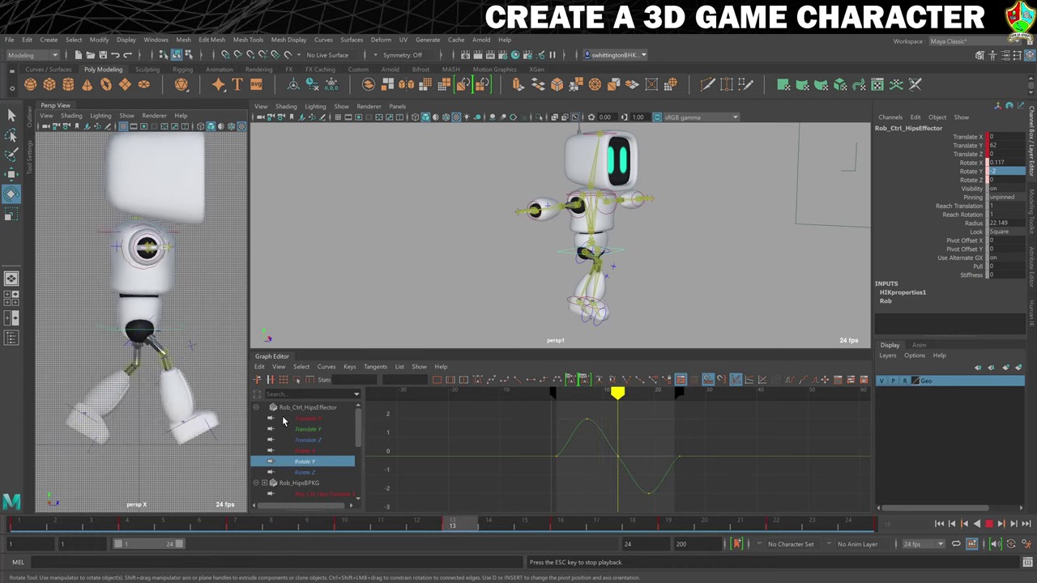
click(306, 451)
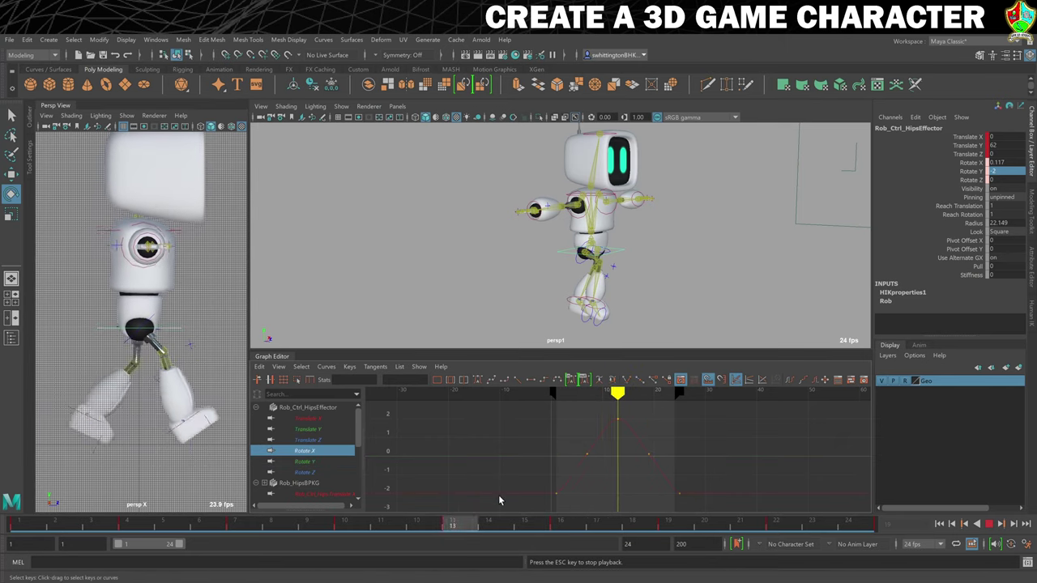
key(Escape)
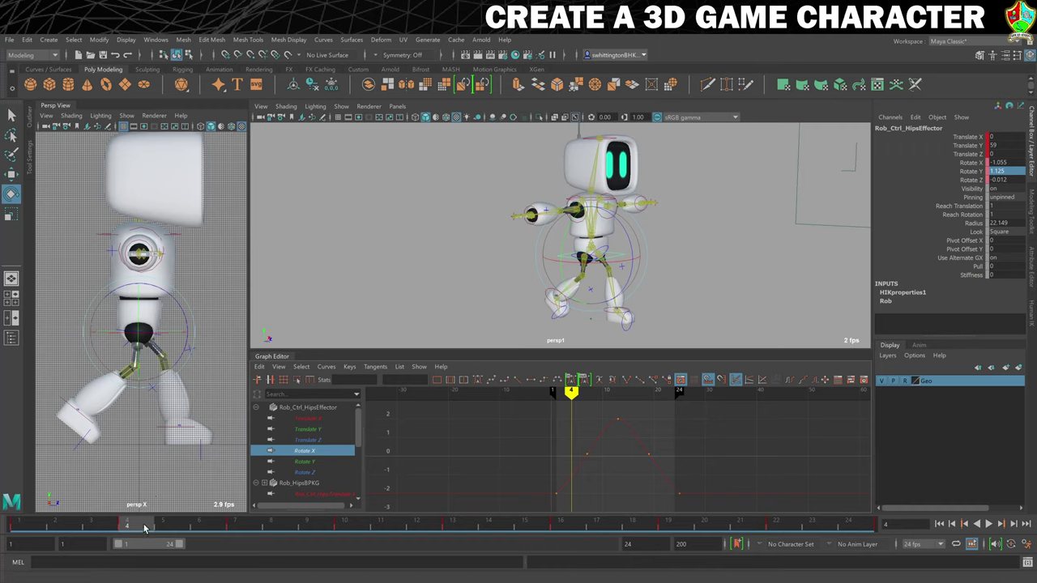
drag(139, 526, 1, 529)
key(alt+v)
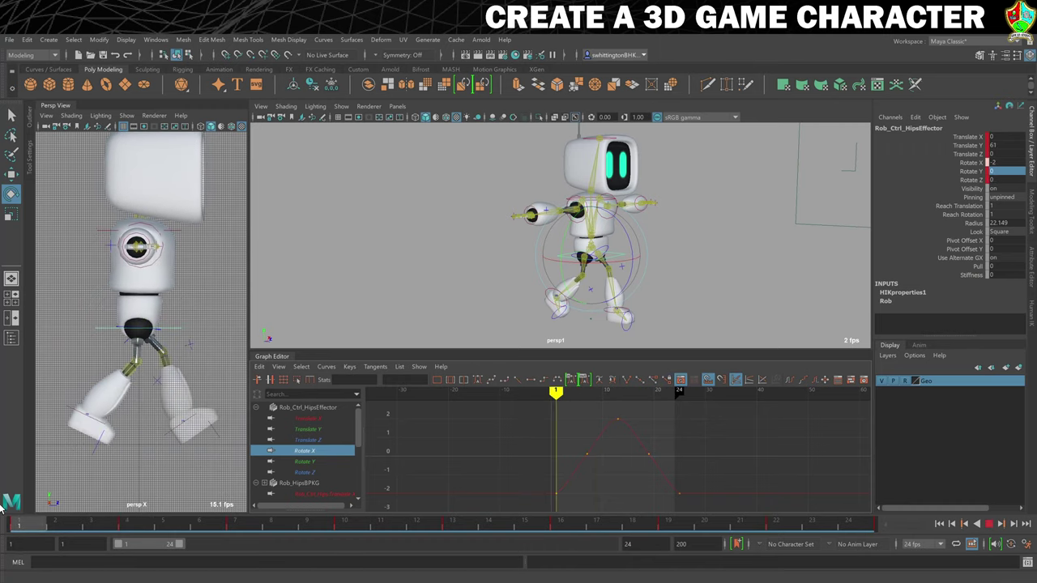
key(alt+v)
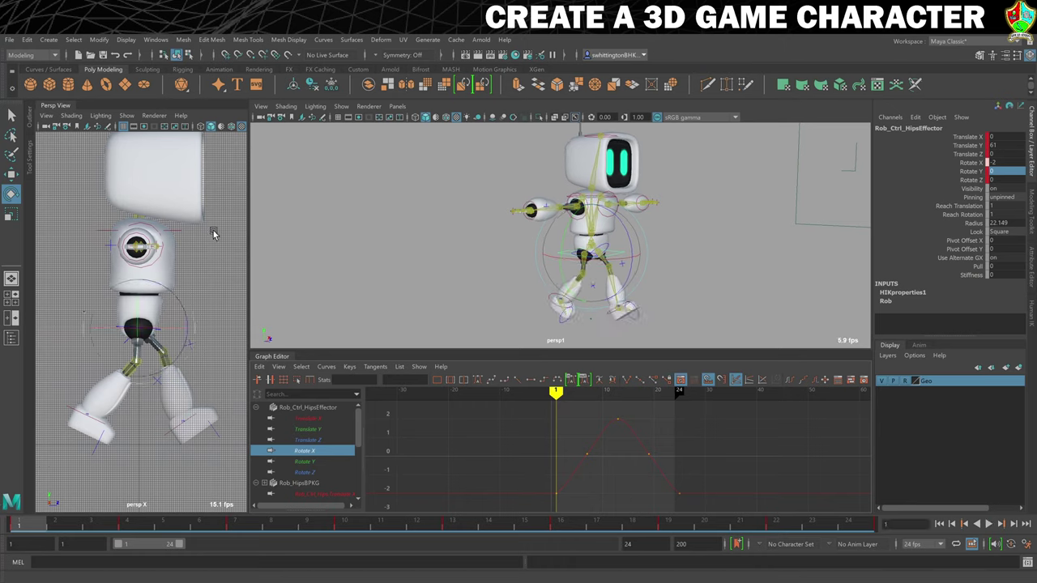
- Deselect the hips effector and switch the HumanIK control rig's keying mode to Selection
click(766, 277)
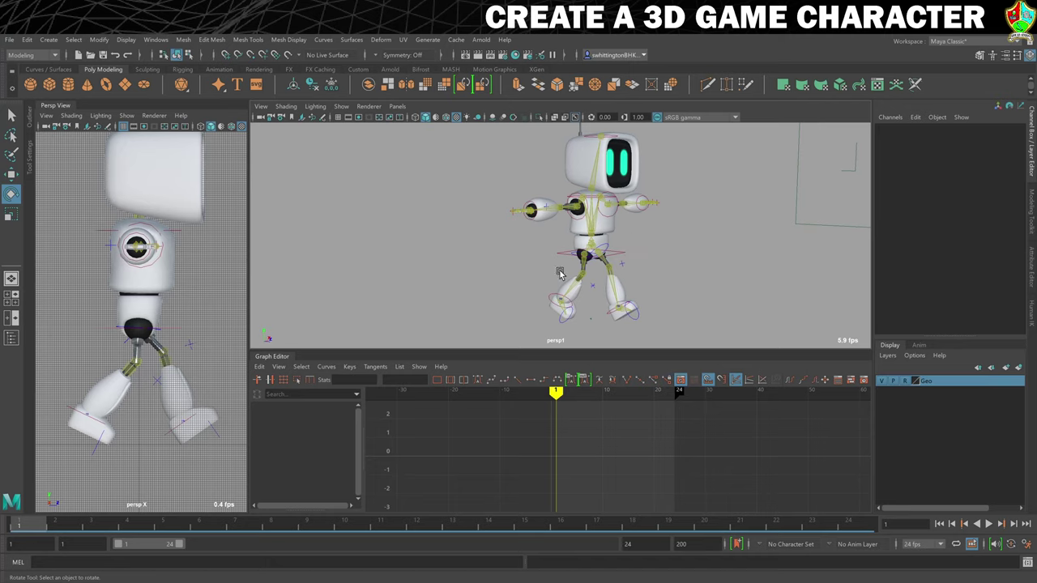
click(1032, 310)
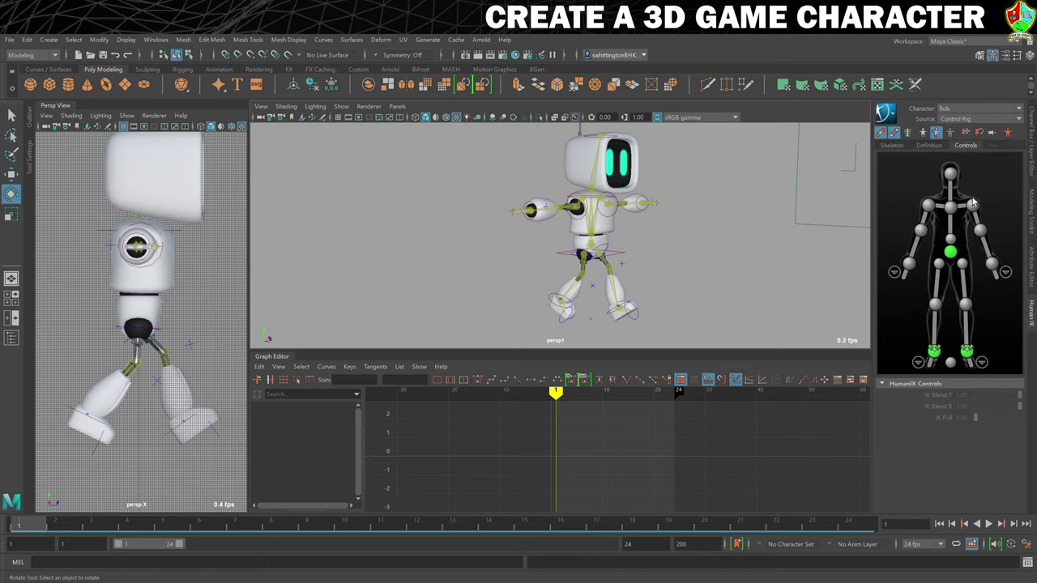
click(950, 132)
click(1032, 124)
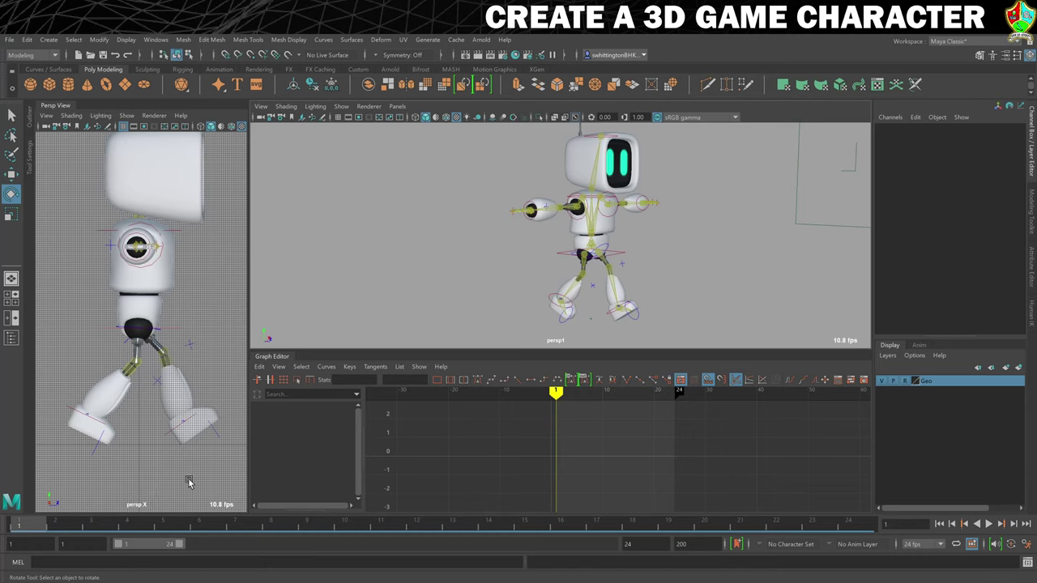
- Set the spine control's Rotate X to 5 at frame 1 and key its rotation
drag(176, 525, 11, 524)
scroll(567, 207, up, 2)
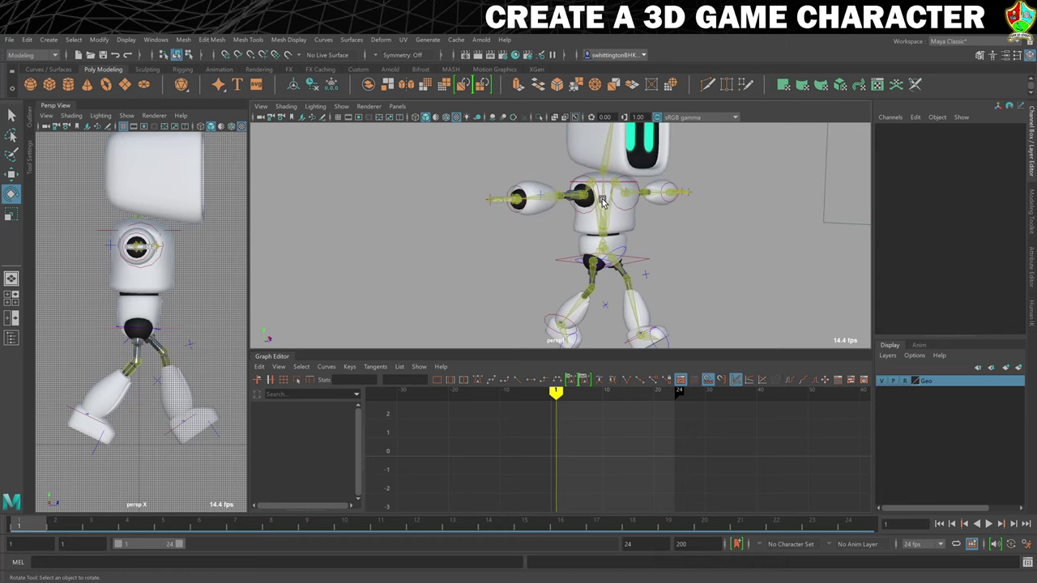
click(603, 203)
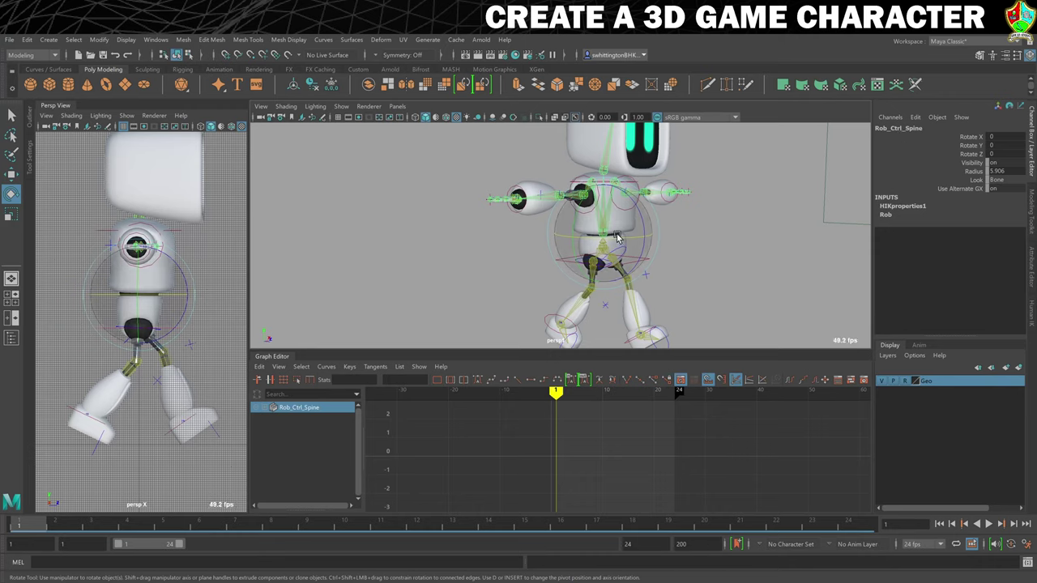
drag(619, 235, 630, 239)
click(1005, 137)
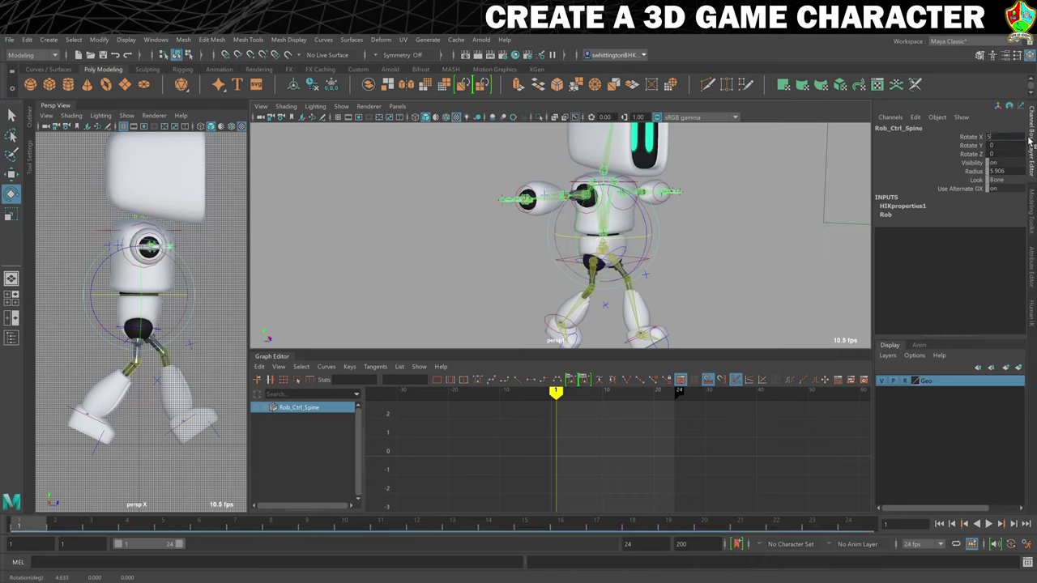
text(5)
key(Return)
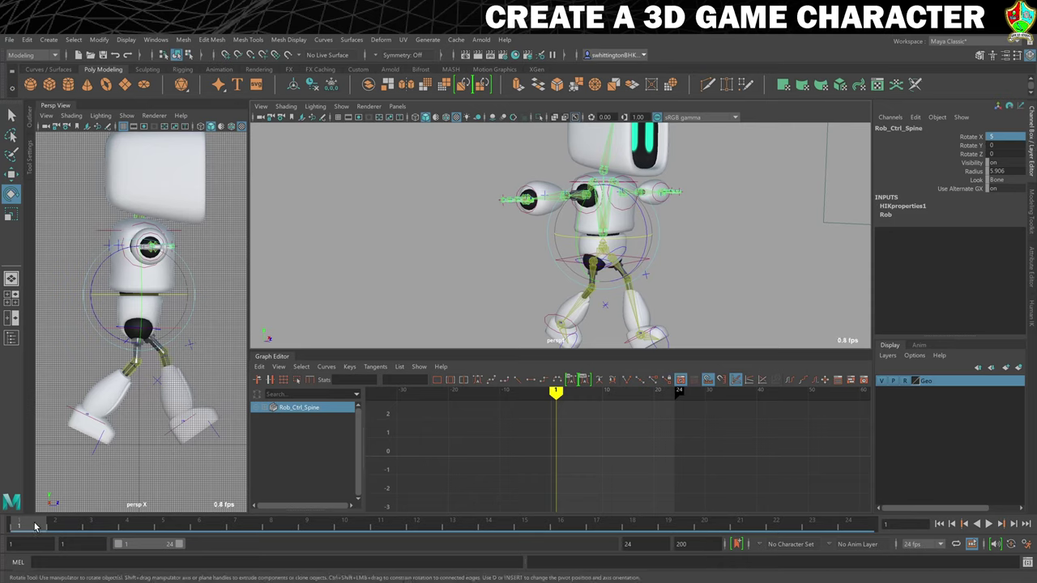
key(shift+e)
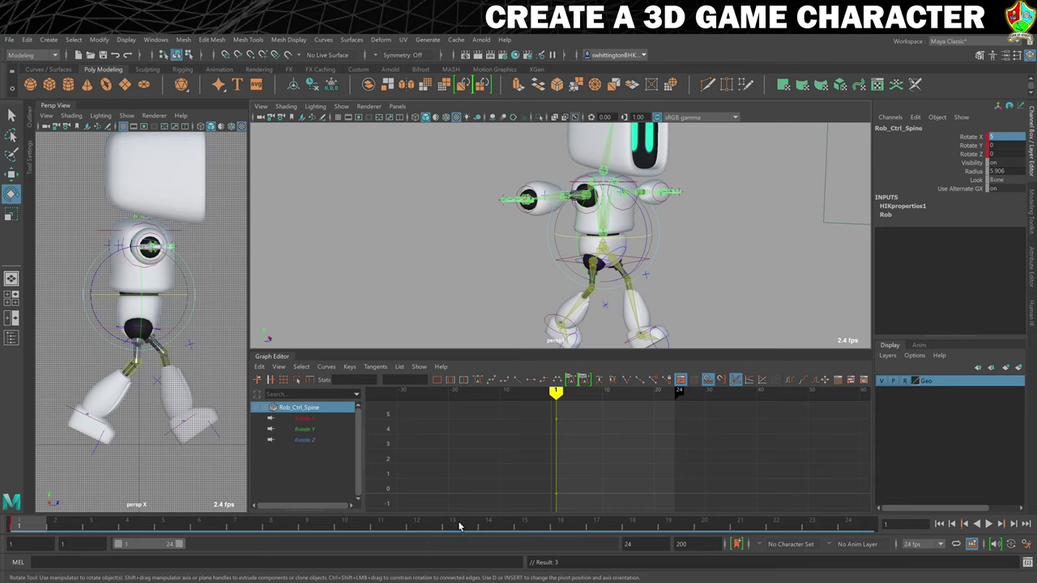
- Key the spine control's Rotate X at -5 on frame 13
click(459, 527)
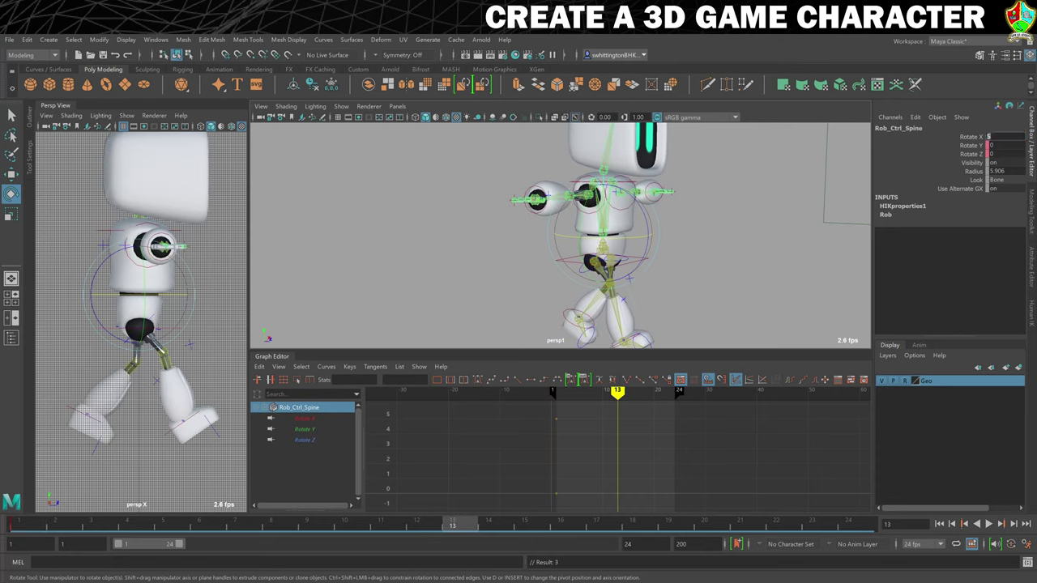
ctrl+drag(996, 138, 1006, 140)
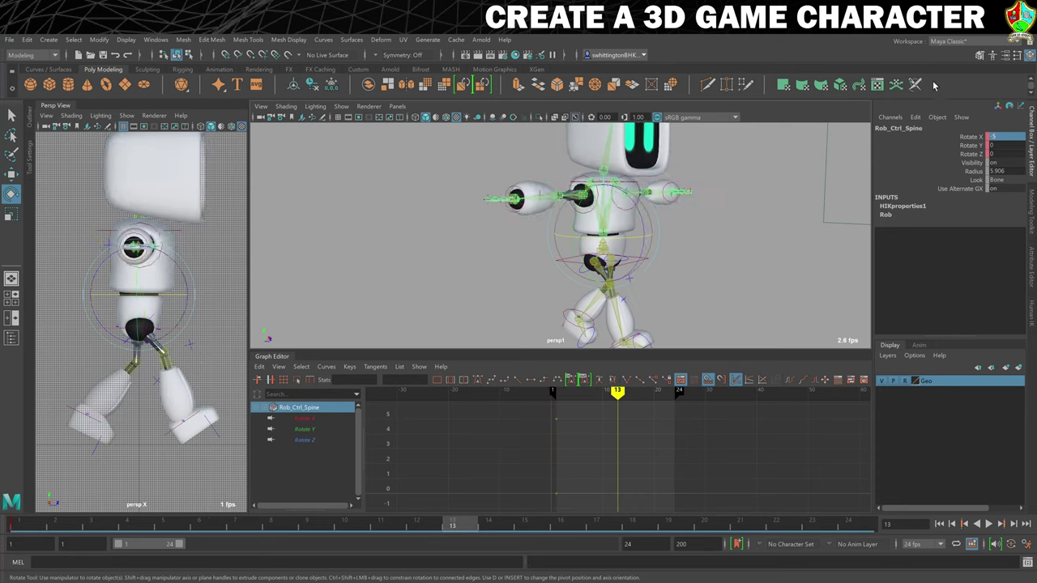
key(s)
- Extend the playback range's end to frame 25 and key the spine control's Rotate X at 5 there
text(25)
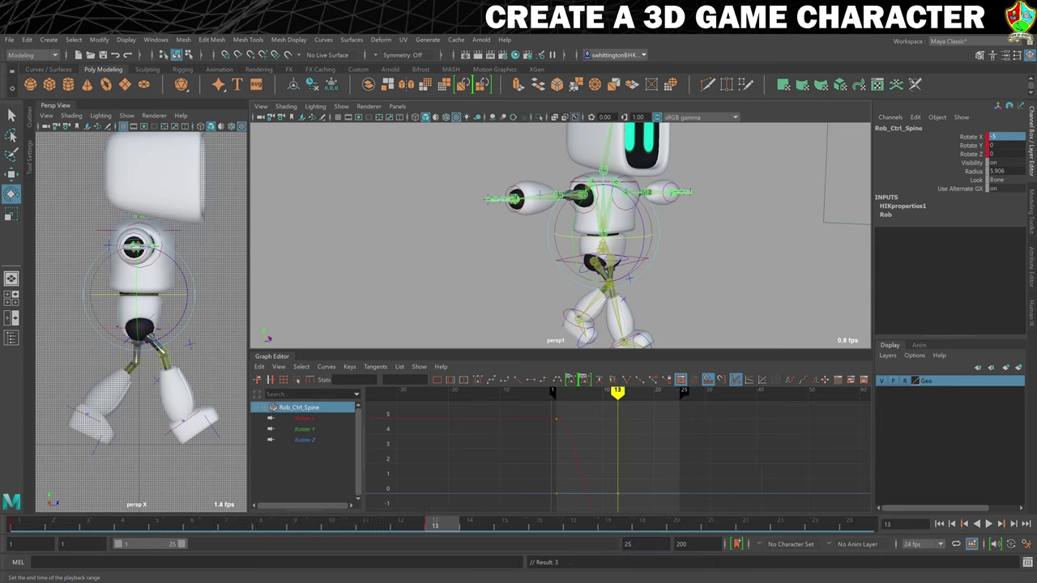
key(Return)
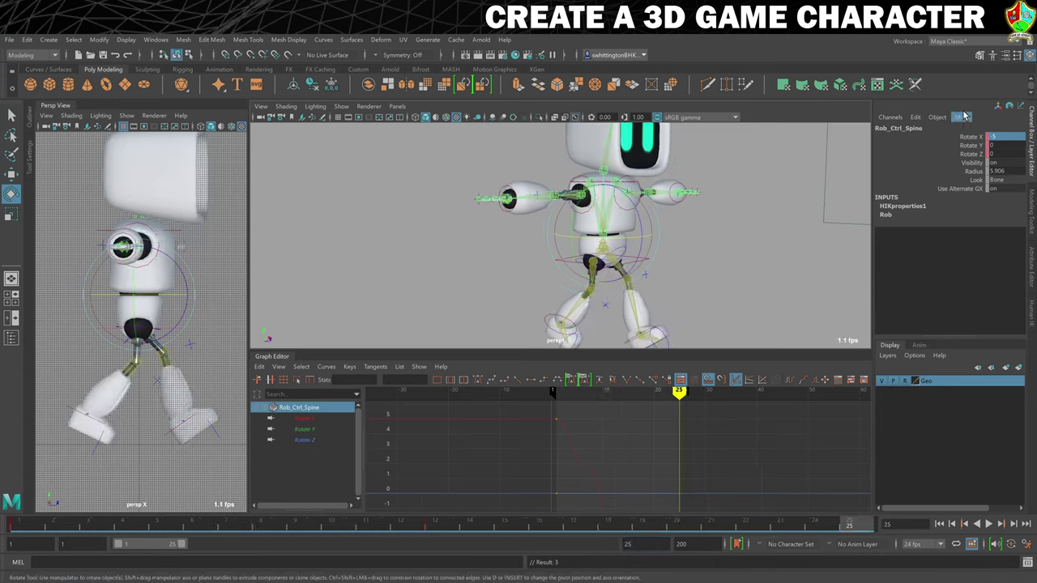
click(1005, 136)
text(10)
key(Return)
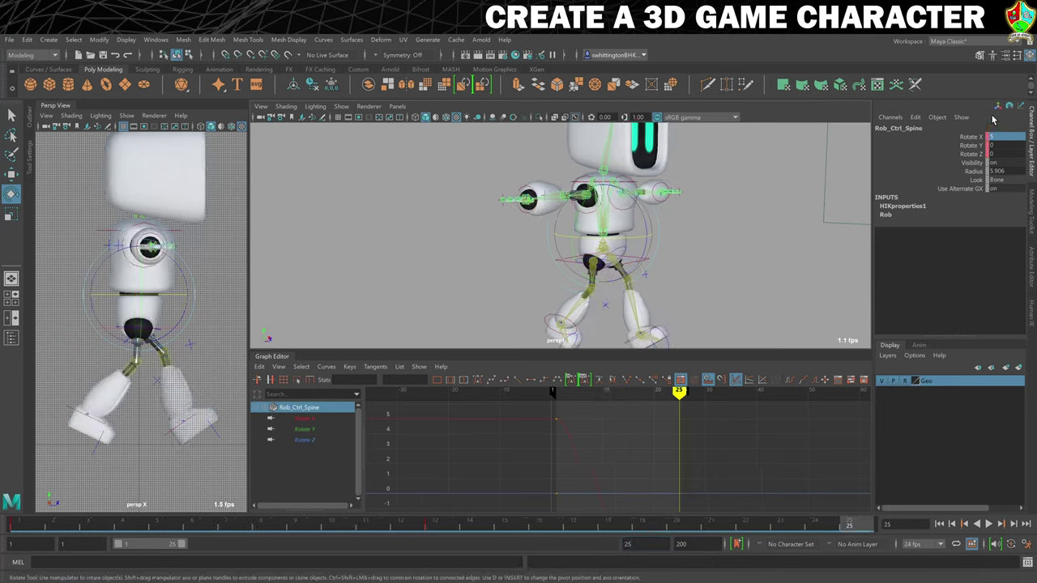
drag(214, 248, 250, 256)
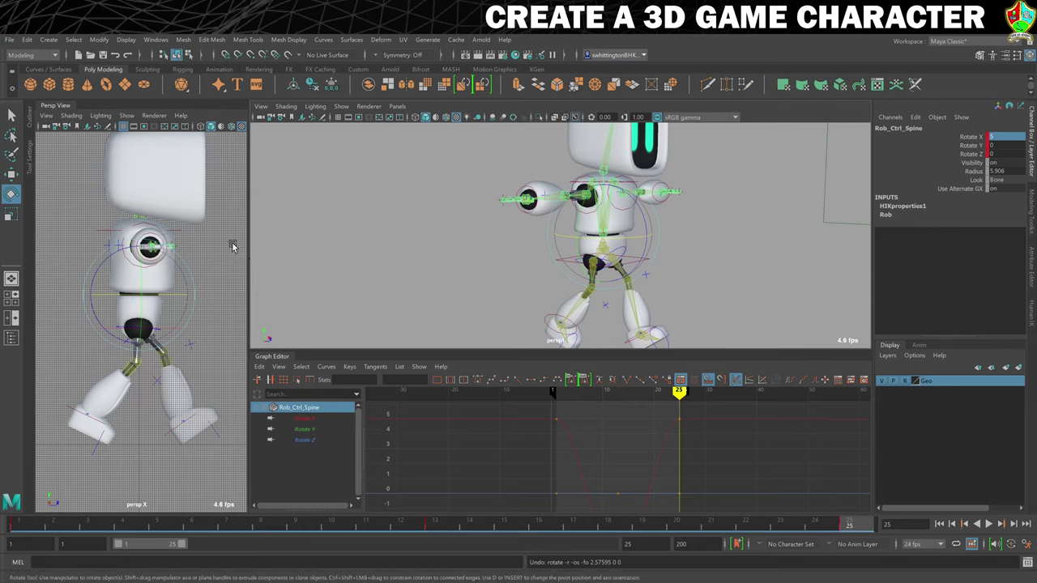
- Deselect the spine control and play back the walk cycle to check the upper-body twist
click(232, 247)
click(1001, 525)
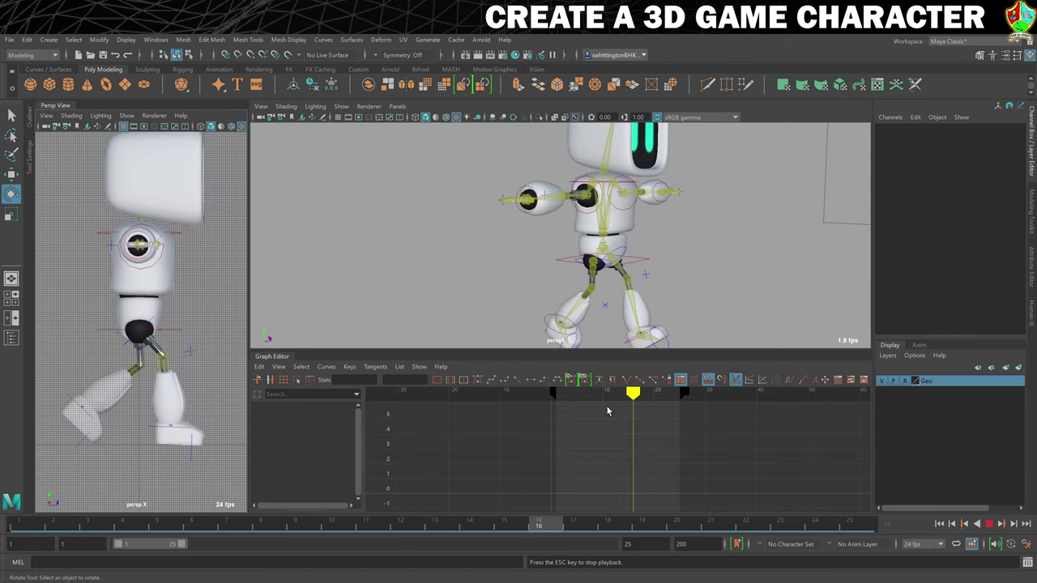
click(988, 524)
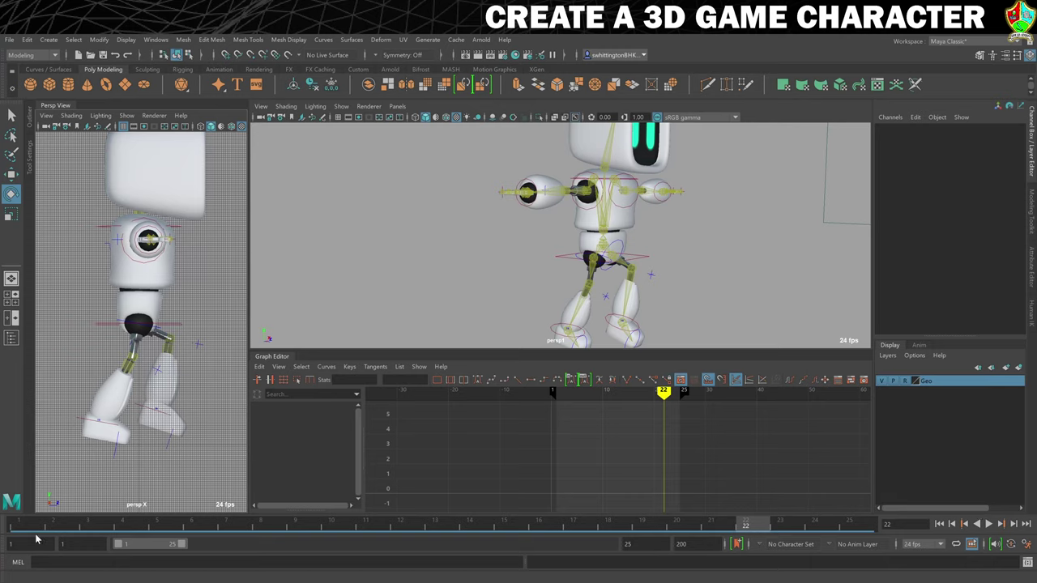
- Return to frame 1 and select the robot's right arm control
click(33, 529)
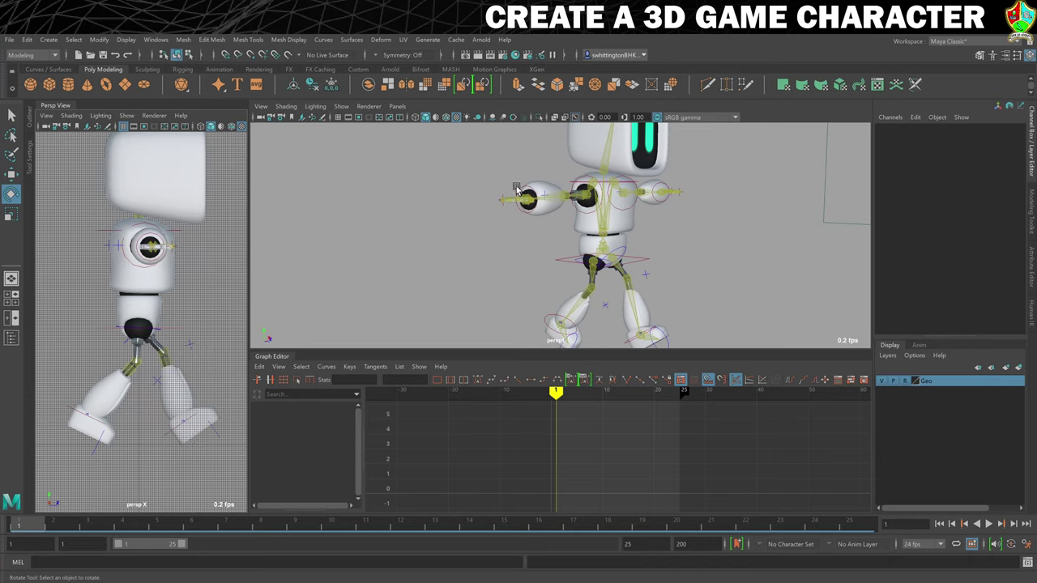
scroll(551, 216, up, 3)
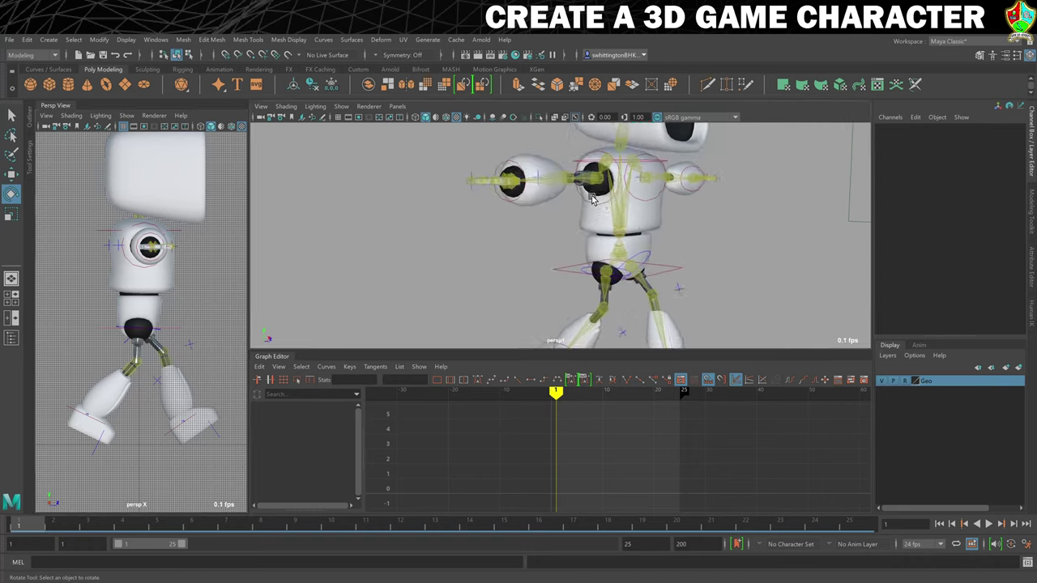
click(600, 199)
drag(577, 171, 622, 175)
click(560, 285)
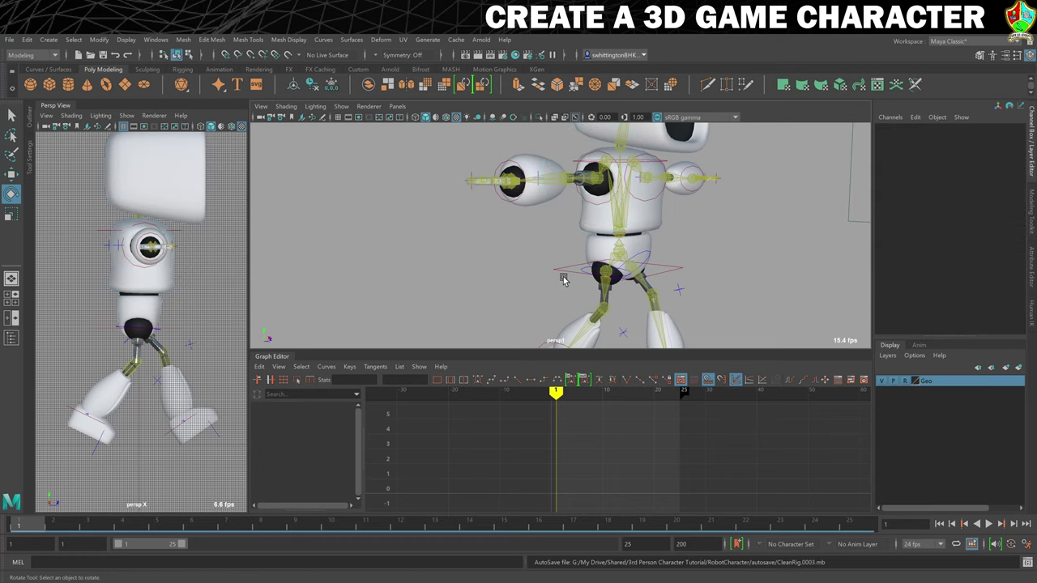
click(597, 180)
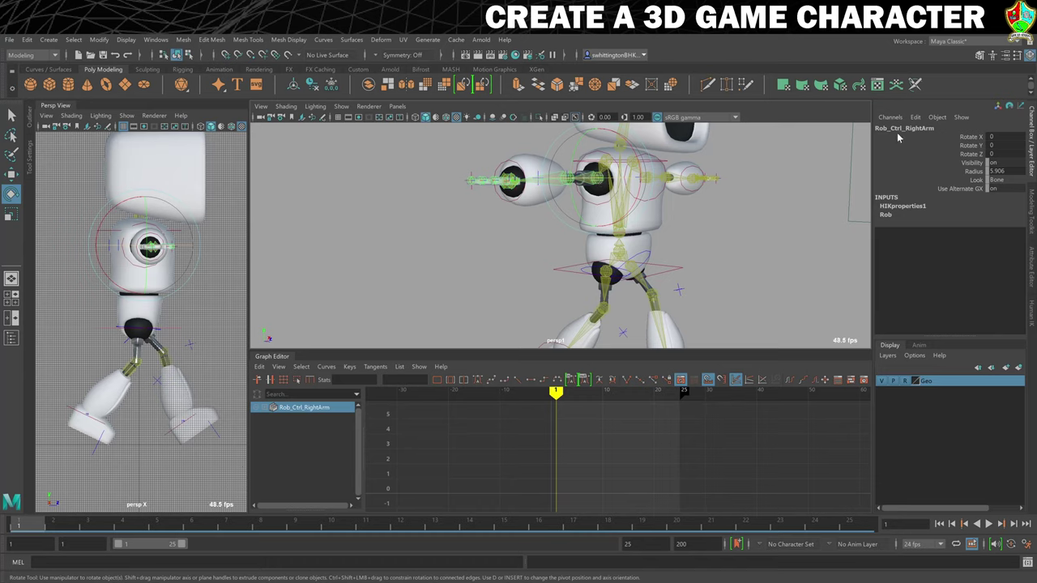
drag(639, 155, 557, 183)
key(ctrl+z)
key(ctrl+z)
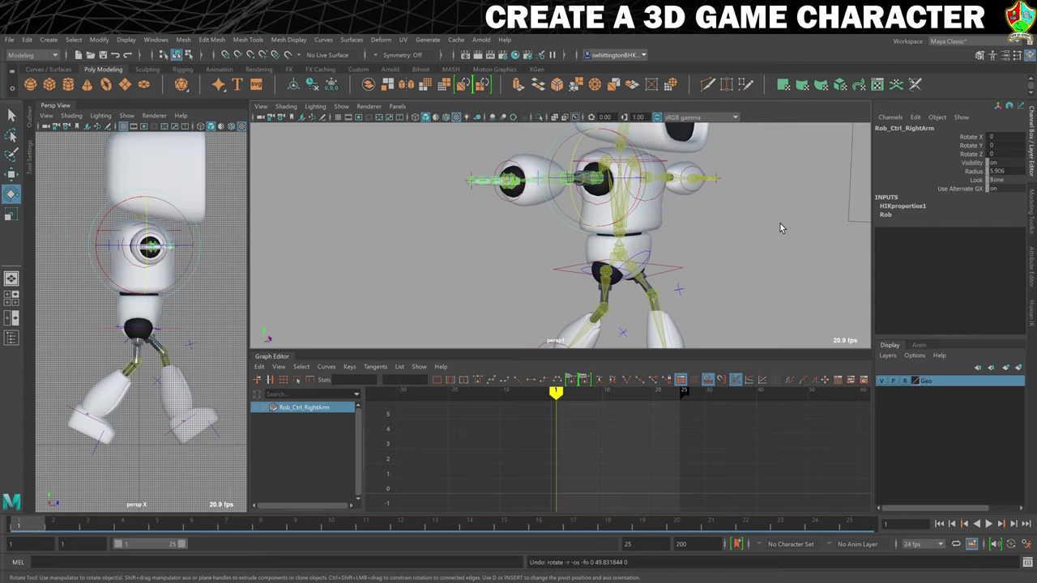
- Deselect the right arm control and switch the HumanIK rig from body-part to selection manipulation
click(745, 235)
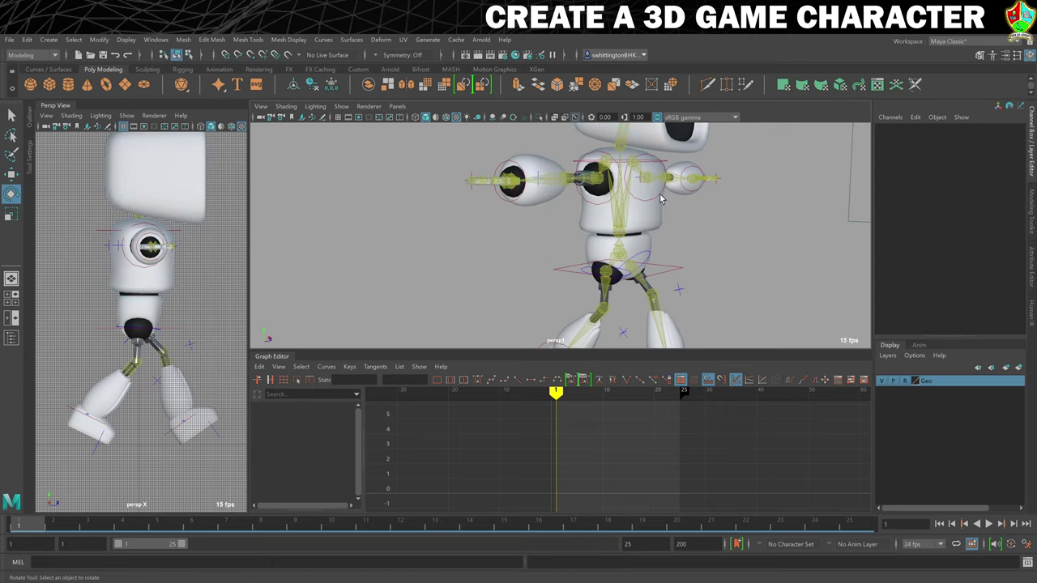
click(1033, 310)
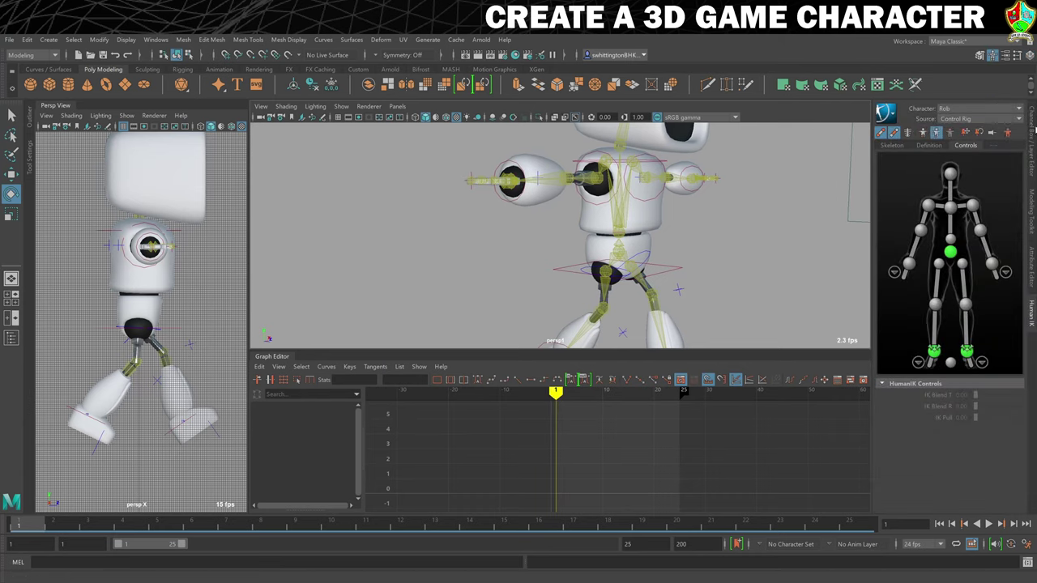
click(1033, 130)
- Curl the robot's right-hand fingers into a fist by rotating the right middle-finger effector to Rotate Z about -160
scroll(348, 215, up, 5)
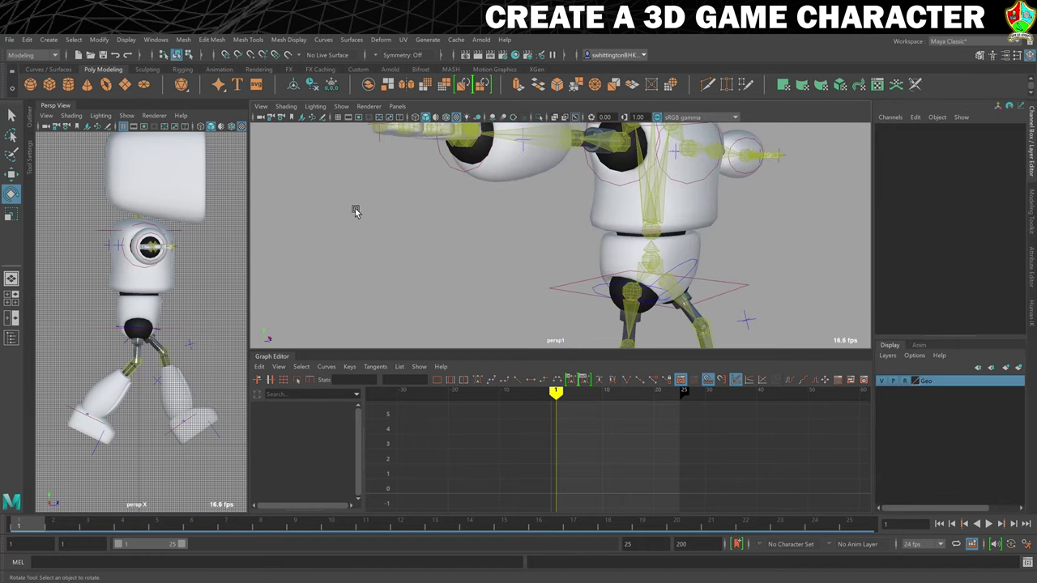
alt+drag(377, 235, 471, 278)
scroll(362, 256, down, 2)
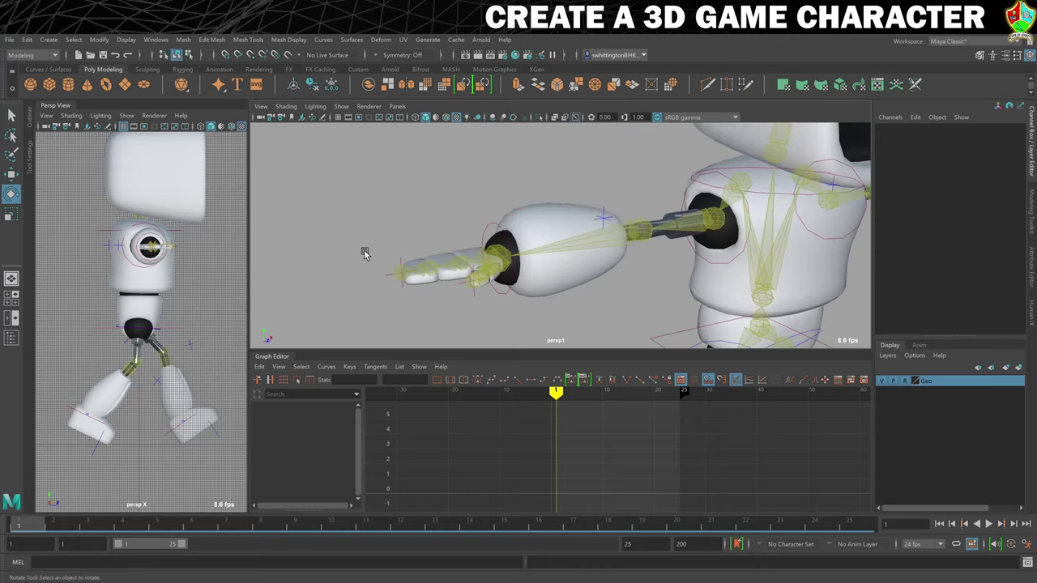
click(408, 296)
drag(392, 270, 388, 245)
drag(415, 278, 512, 244)
alt+drag(371, 251, 512, 255)
alt+drag(409, 231, 427, 232)
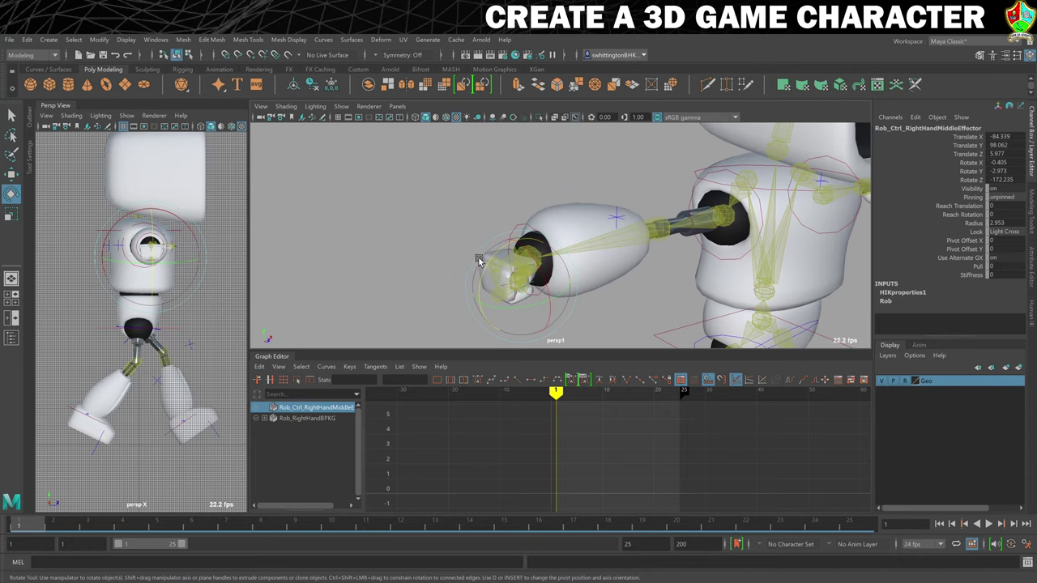
drag(486, 267, 588, 314)
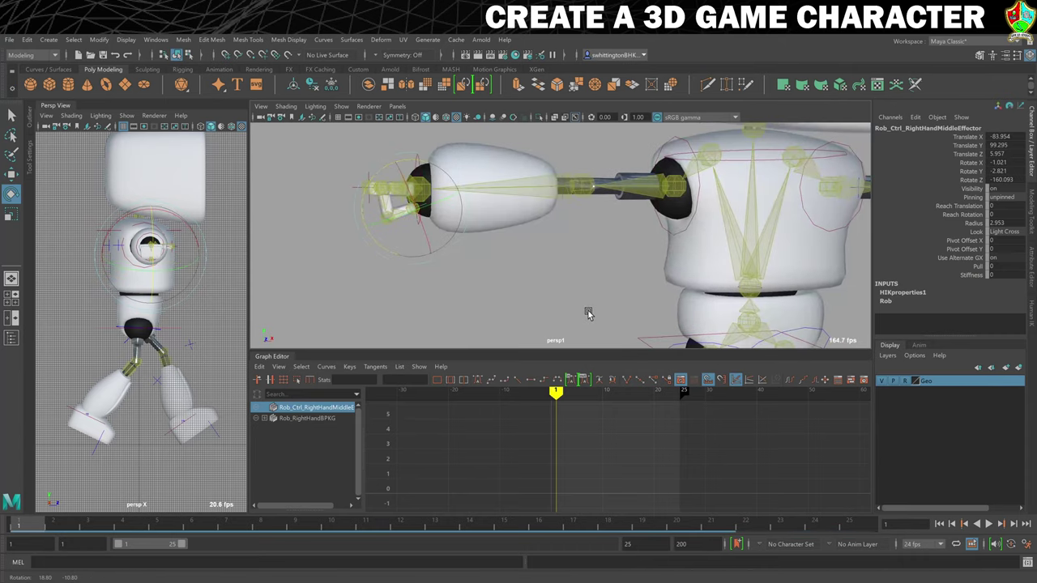
click(578, 306)
- Fold the right thumb in against the curled fingers by rotating the right thumb effector
alt+drag(443, 254, 539, 215)
click(490, 304)
key(ctrl+z)
drag(620, 154, 610, 177)
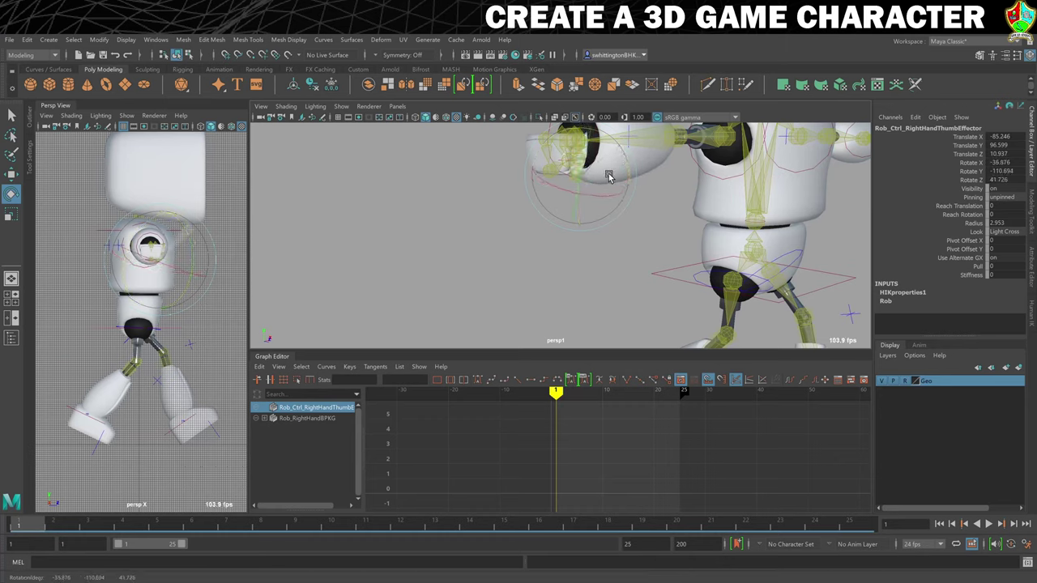
click(598, 243)
- Curl the robot's left-hand fingers into a fist by rotating the left middle-finger effector
alt+drag(598, 243, 567, 247)
scroll(580, 247, down, 3)
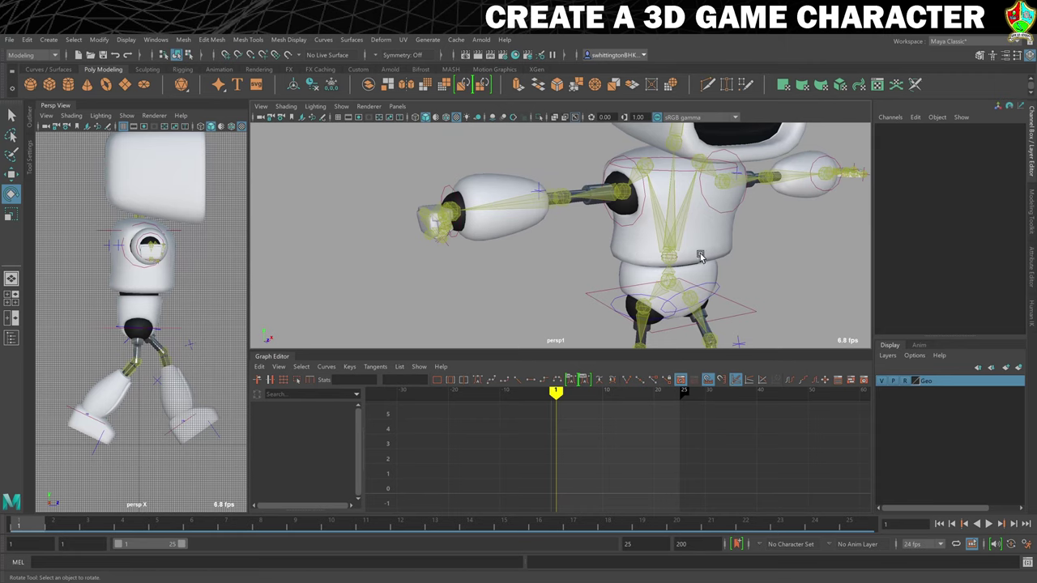
scroll(729, 255, up, 3)
alt+drag(612, 275, 652, 250)
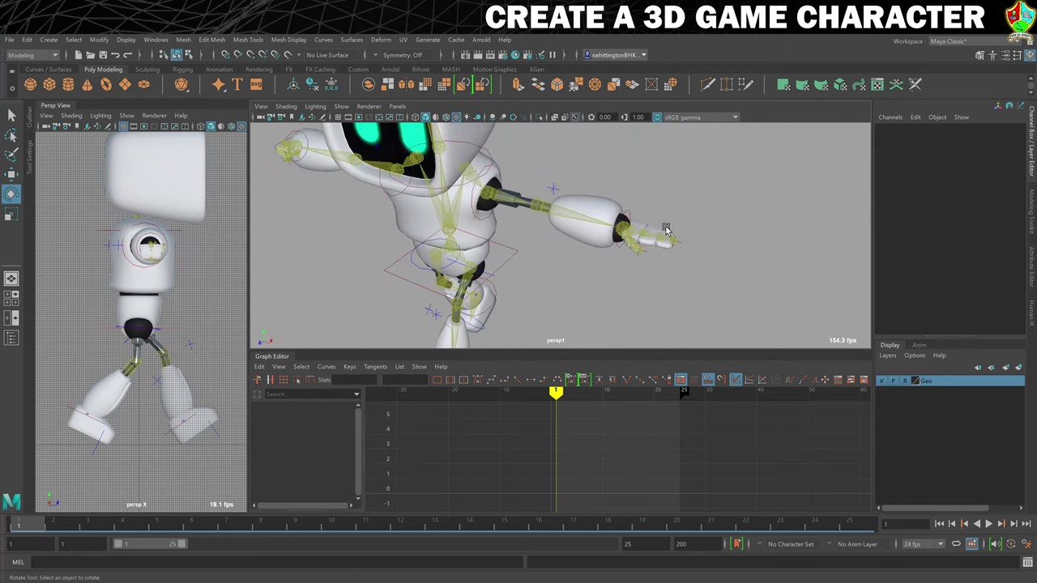
click(682, 240)
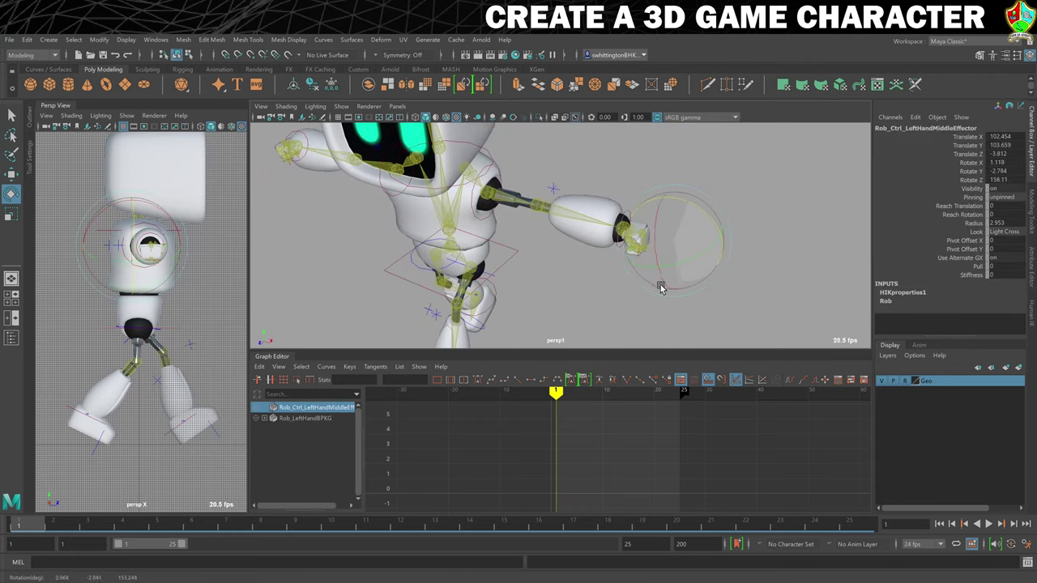
drag(661, 287, 692, 197)
click(735, 217)
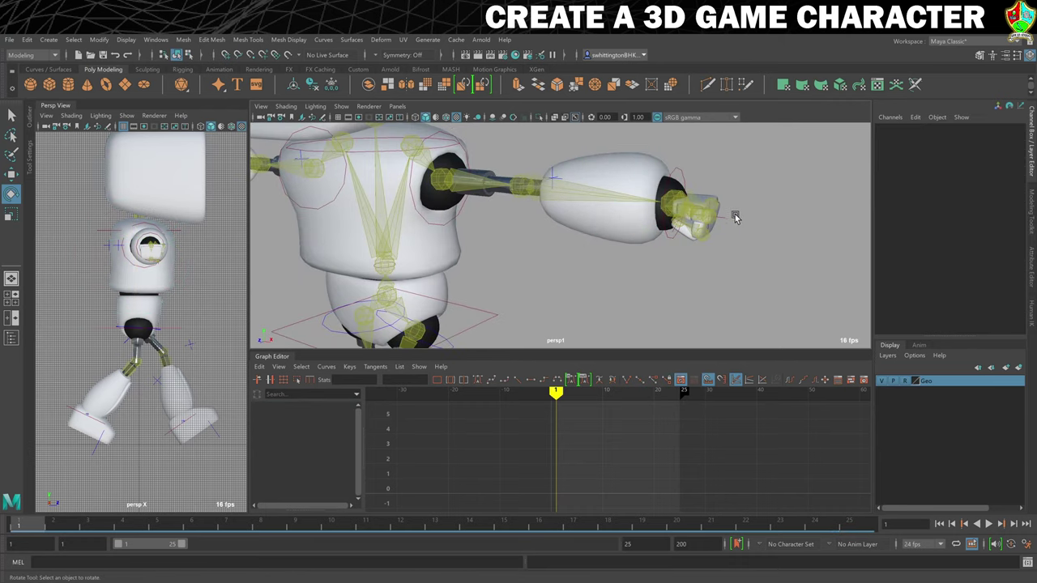
- Fold the left thumb in against the curled fingers by rotating its effector
click(734, 217)
drag(759, 224, 685, 271)
click(778, 192)
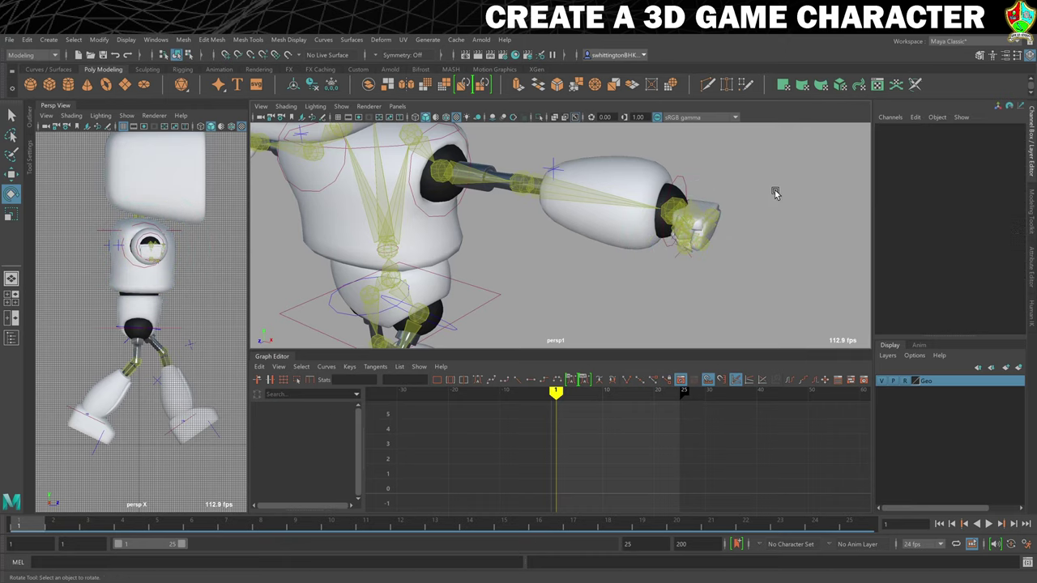
- Lower the right arm to the robot's side by rotating the right arm control to Rotate Y about 71.6
alt+right_drag(778, 192, 673, 240)
alt+drag(674, 239, 629, 253)
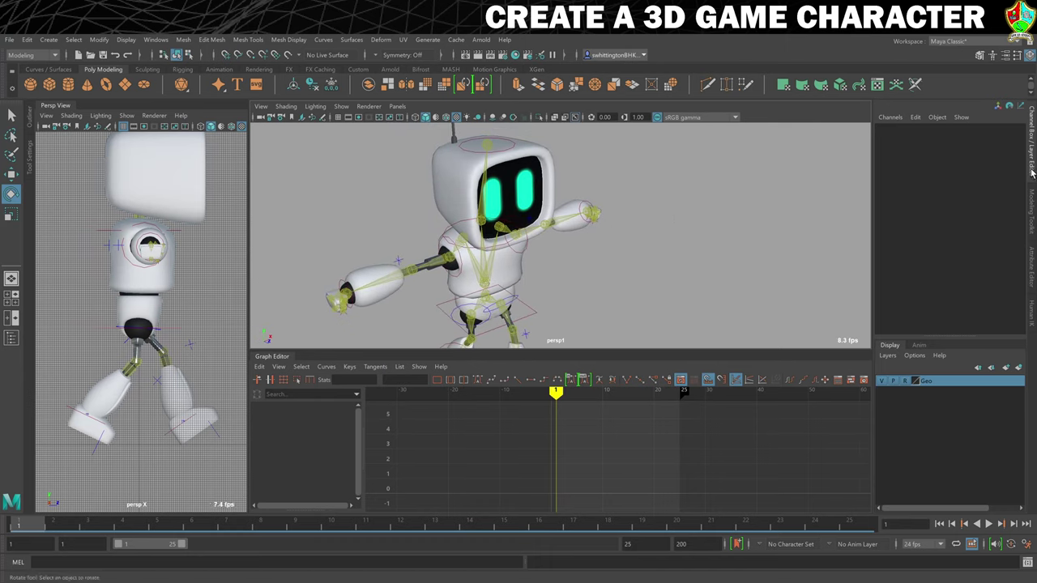
click(1032, 311)
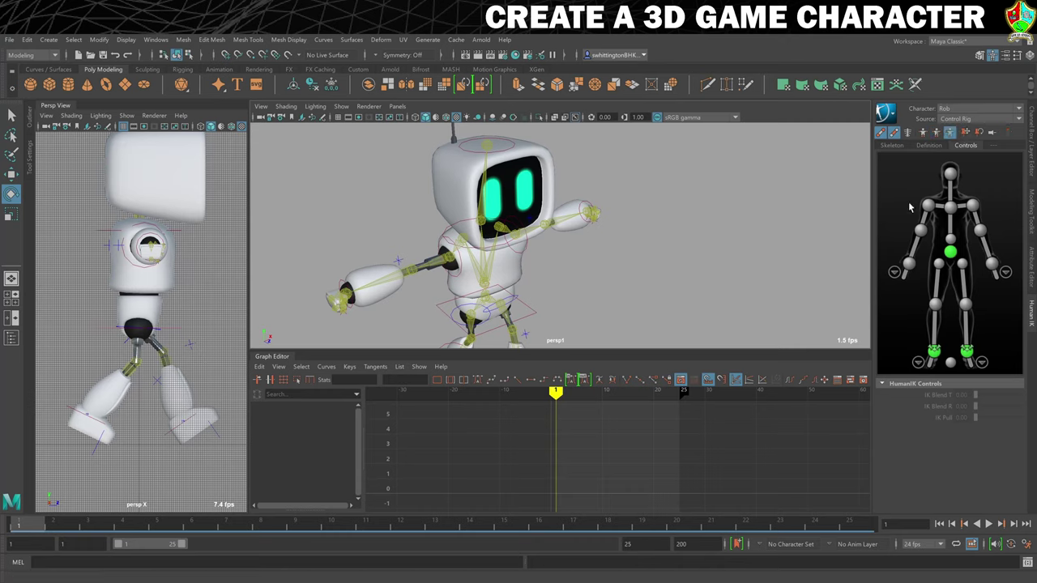
alt+right_drag(677, 225, 648, 222)
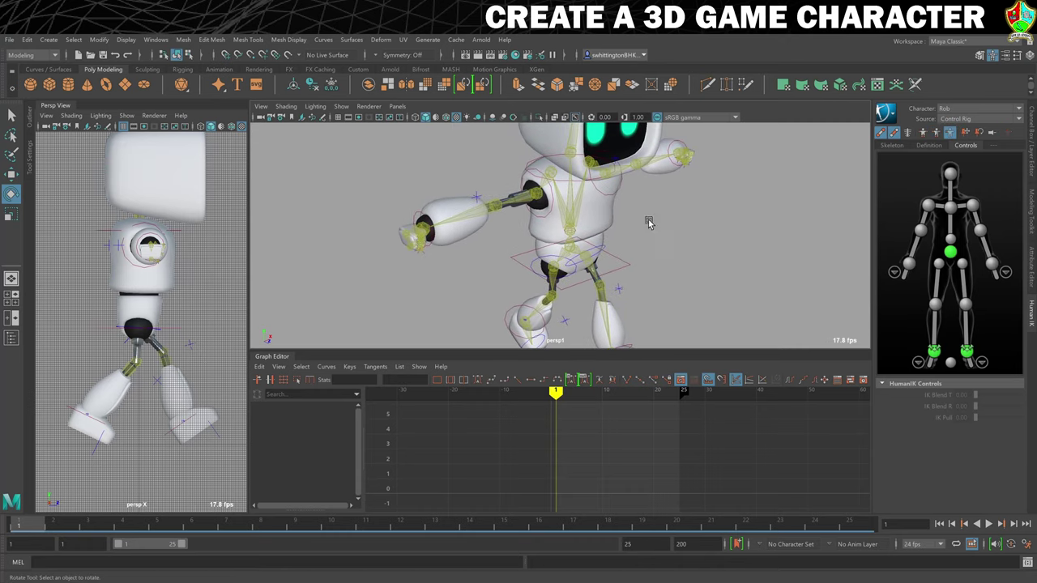
click(538, 200)
scroll(646, 234, down, 4)
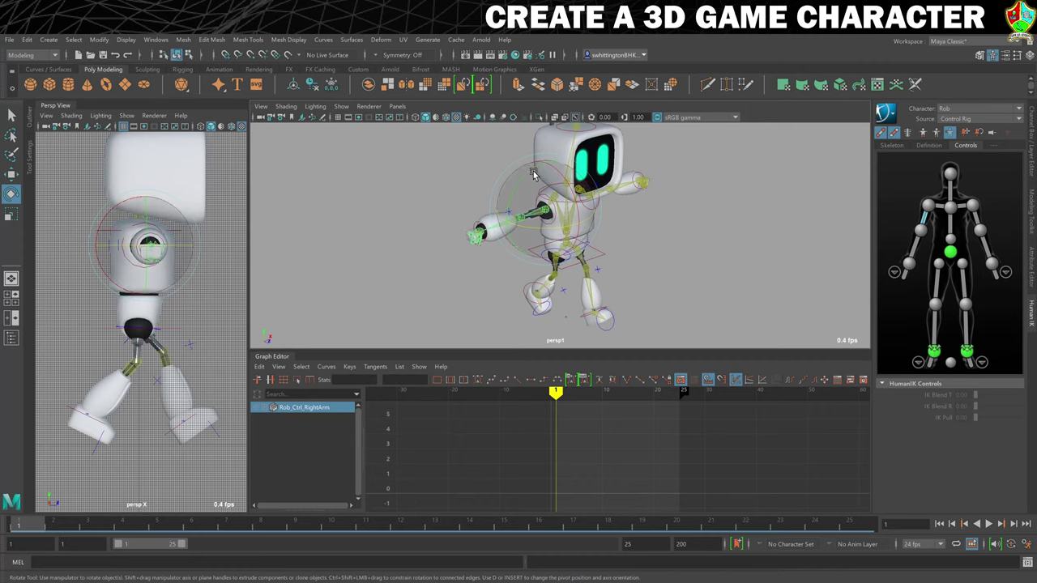
drag(494, 177, 656, 217)
click(1031, 122)
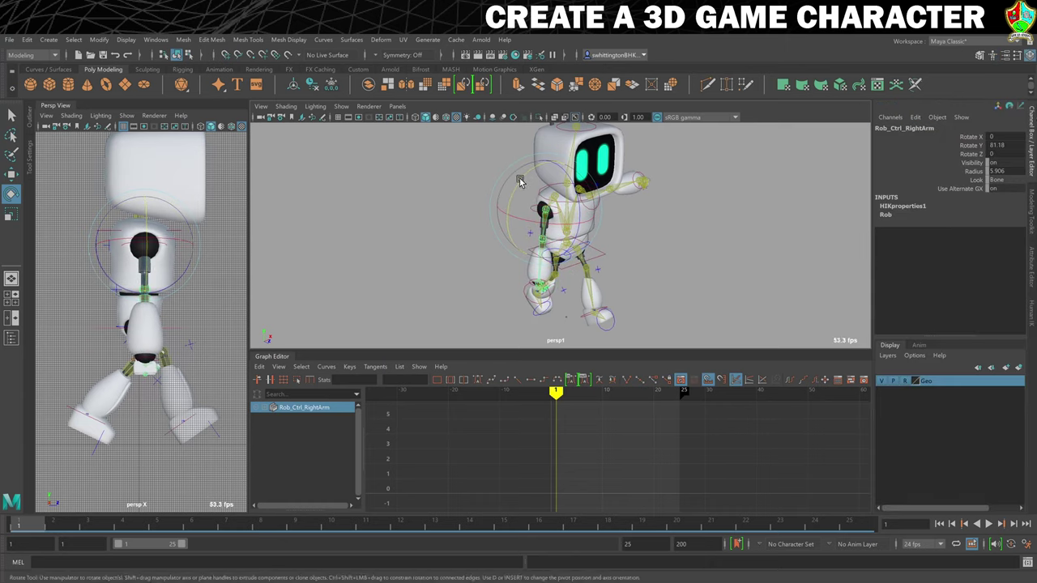
alt+drag(707, 269, 700, 260)
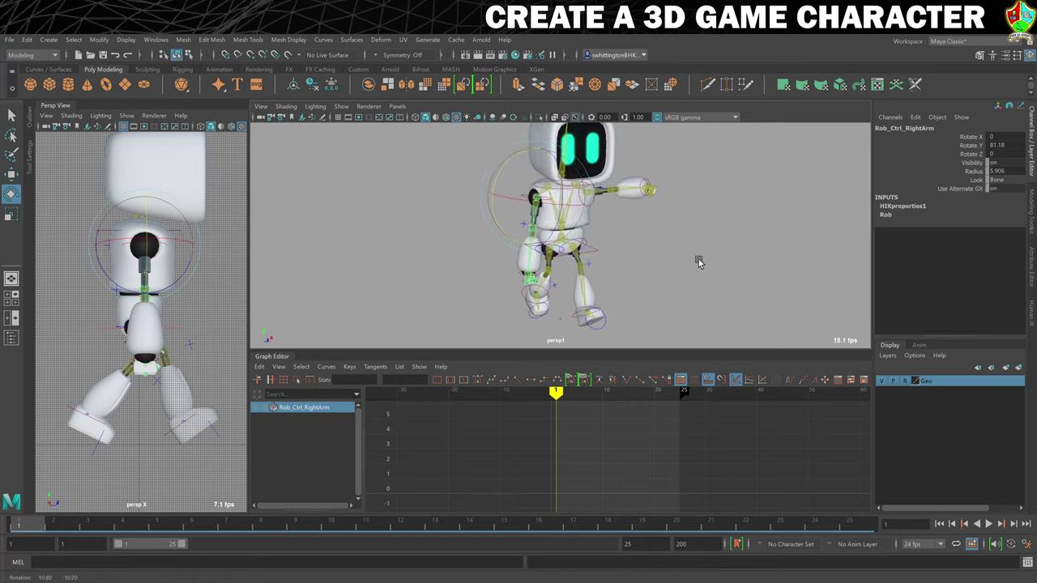
drag(502, 172, 505, 165)
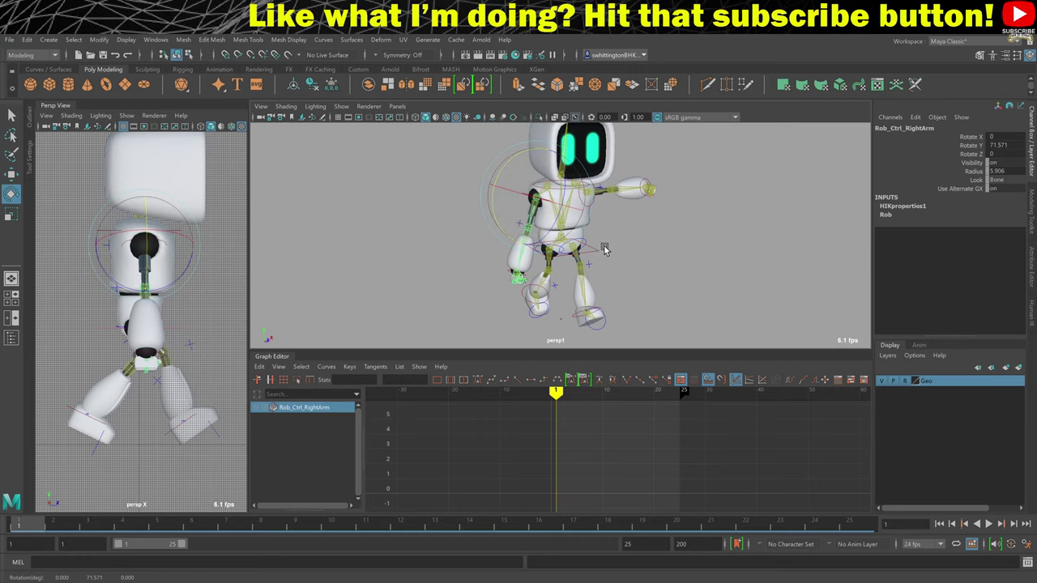
- Swing the right arm forward to about Rotate X -30.1, Y 62, Z -51.2 and key its rotation at frame 1
alt+drag(604, 250, 579, 231)
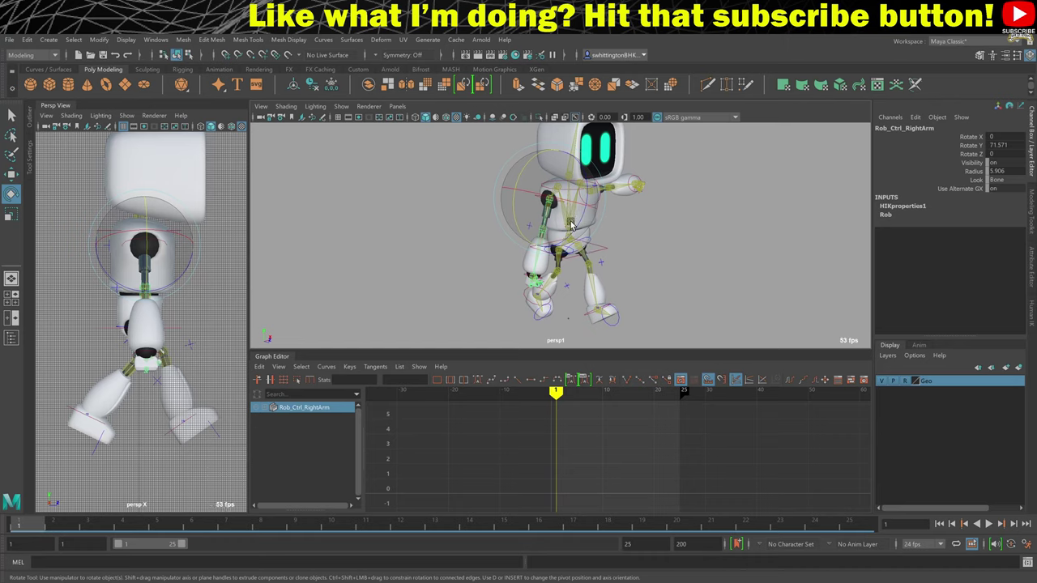
drag(565, 243, 596, 212)
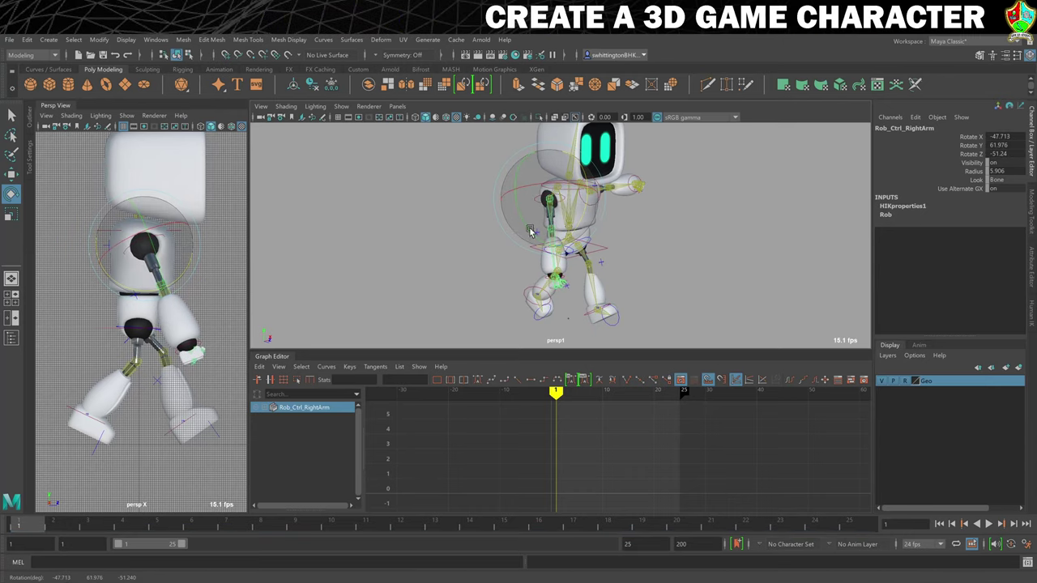
alt+drag(484, 256, 470, 255)
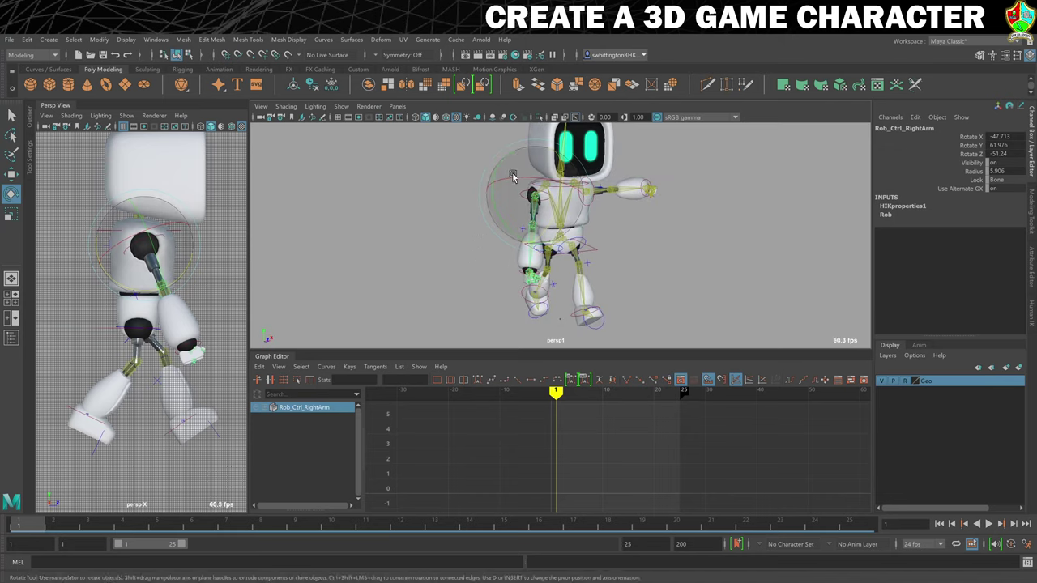
drag(514, 178, 531, 178)
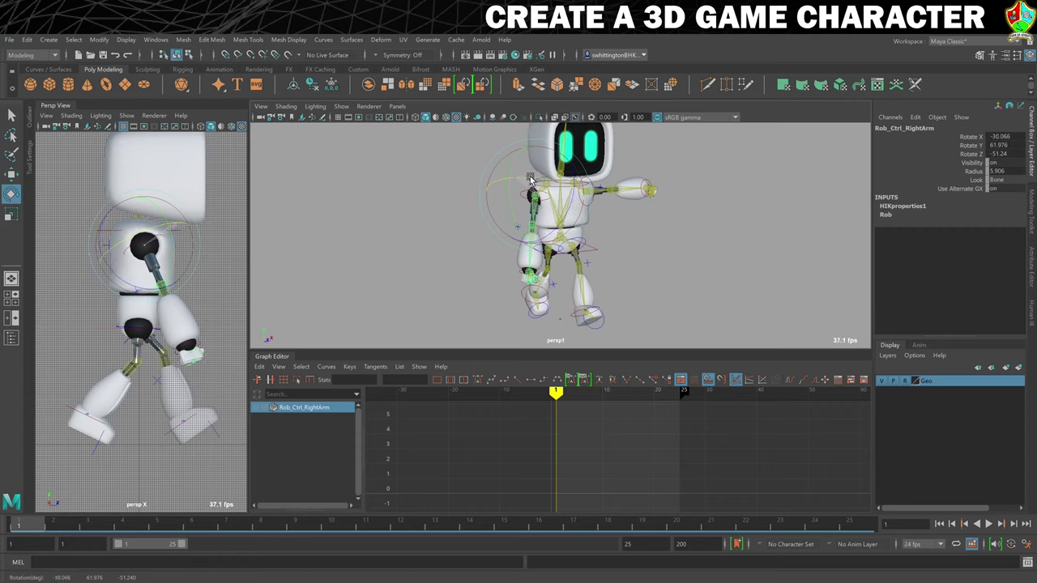
alt+drag(687, 266, 673, 268)
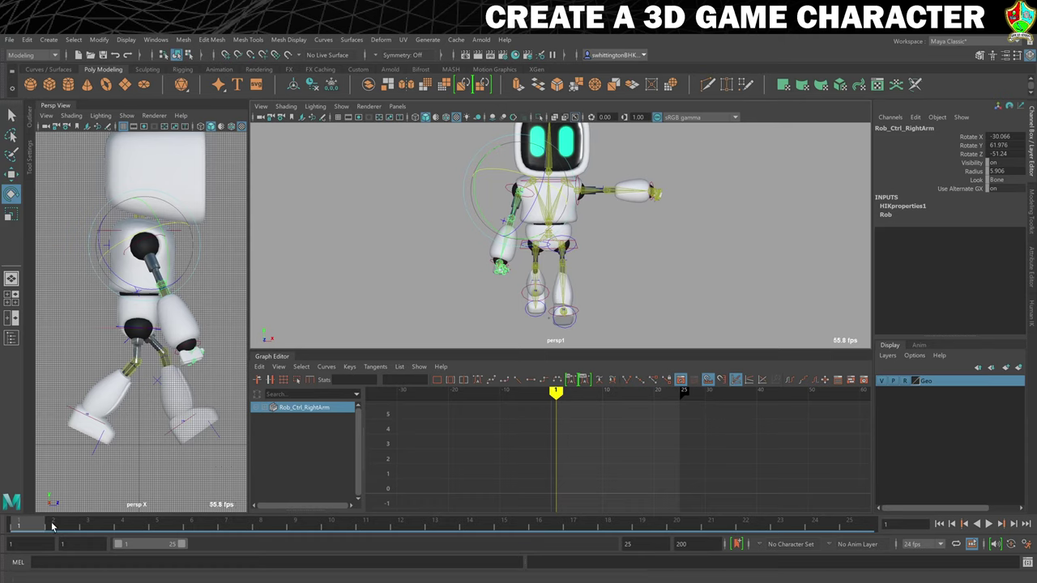
key(shift+e)
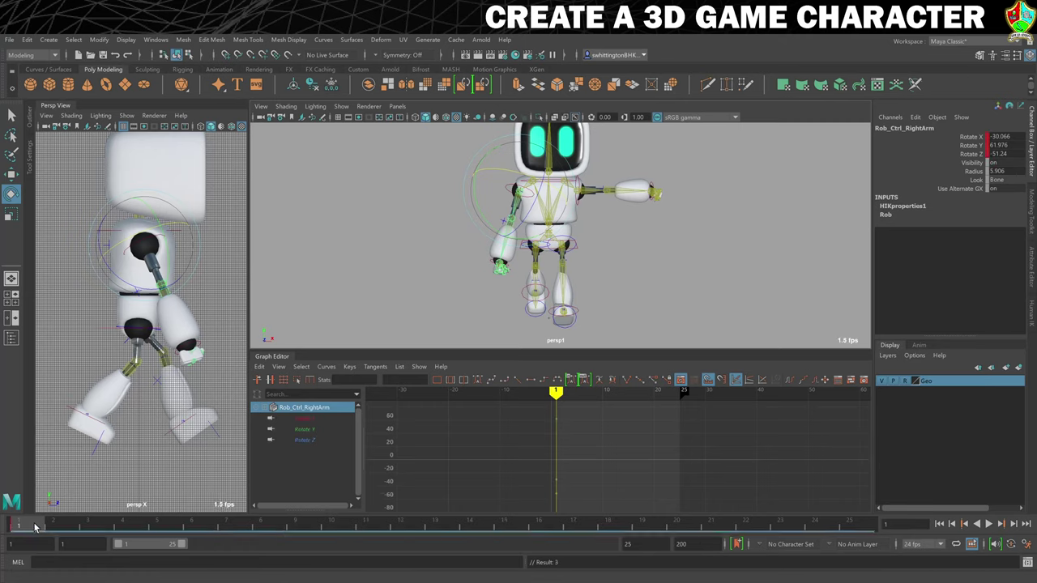
- At frame 13, swing the right arm backward to about Rotate X 74, Y 64.5, Z 77.1 and key it
click(436, 528)
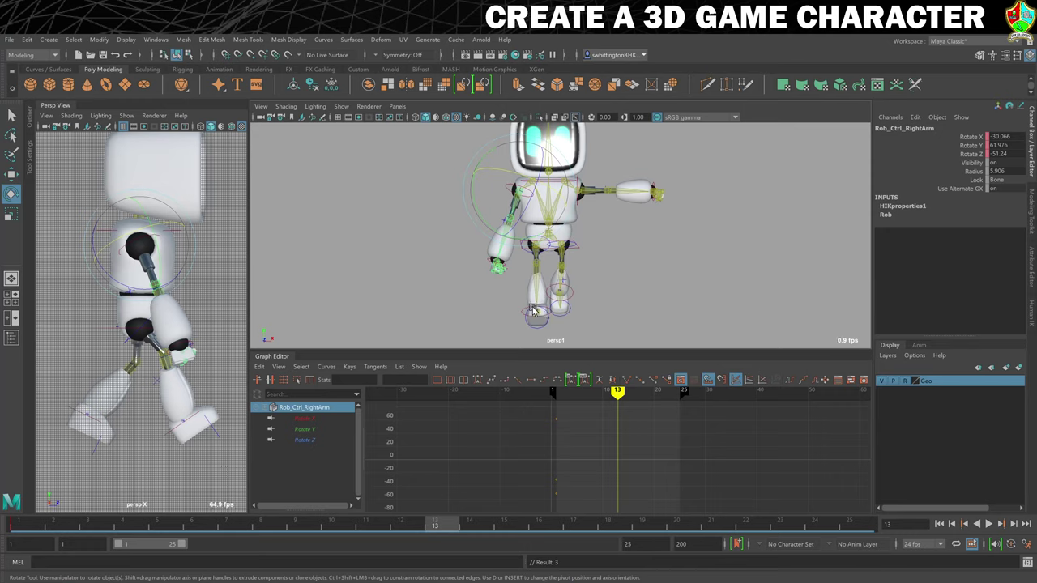
alt+drag(522, 316, 502, 304)
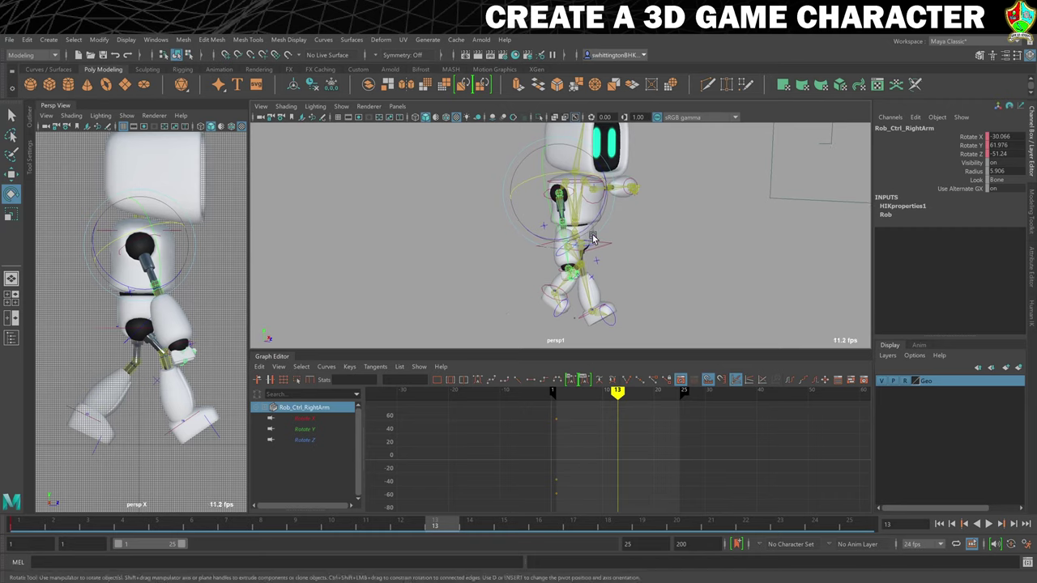
drag(604, 212, 618, 250)
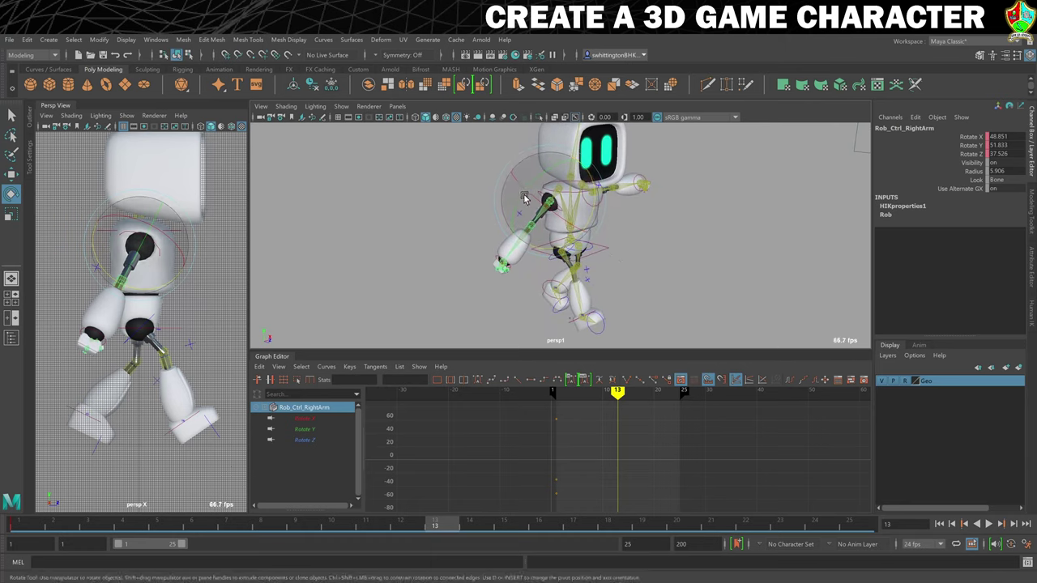
drag(524, 198, 533, 217)
alt+drag(634, 271, 613, 267)
drag(527, 209, 495, 179)
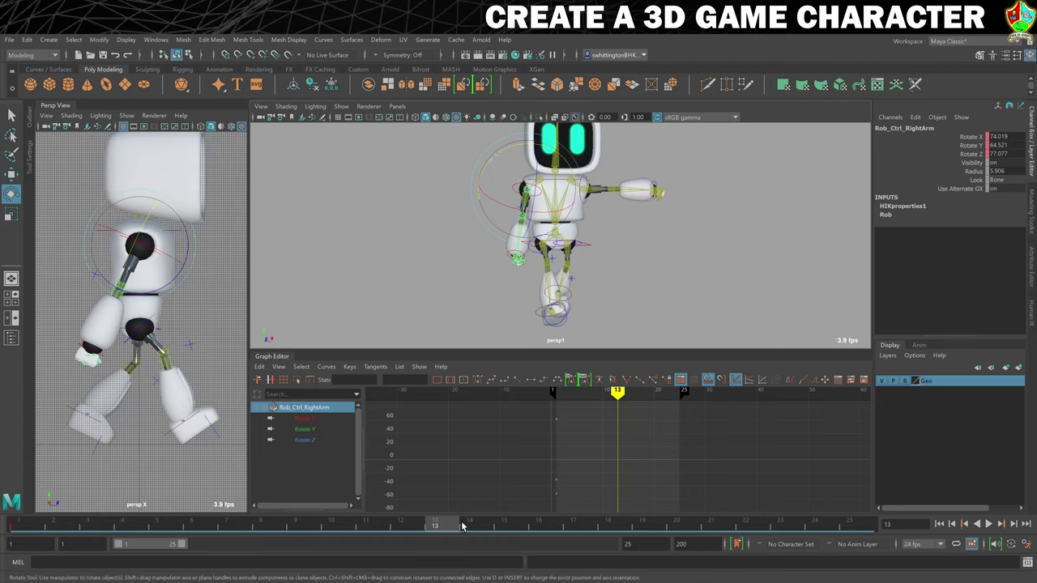
key(s)
- Copy the right arm control's key at frame 1 and paste it at frame 25 to close the swing loop
drag(435, 522, 19, 535)
right_click(26, 528)
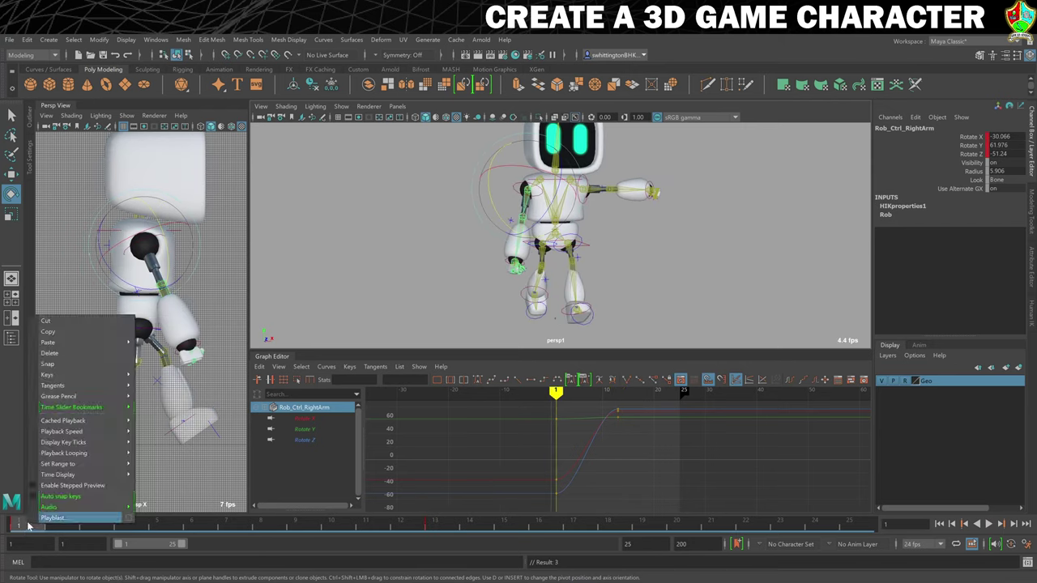
click(110, 334)
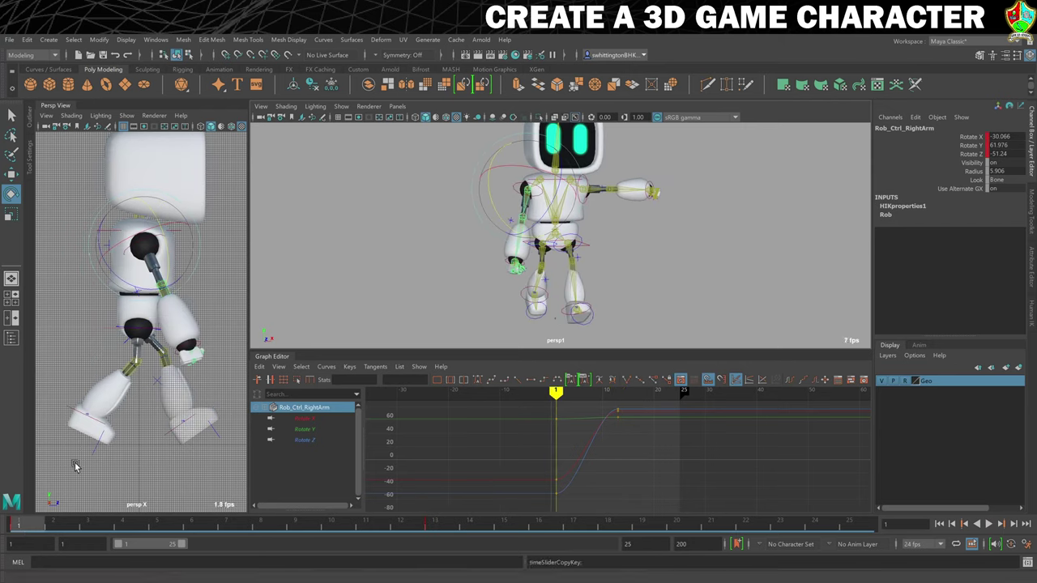
click(849, 525)
right_click(850, 525)
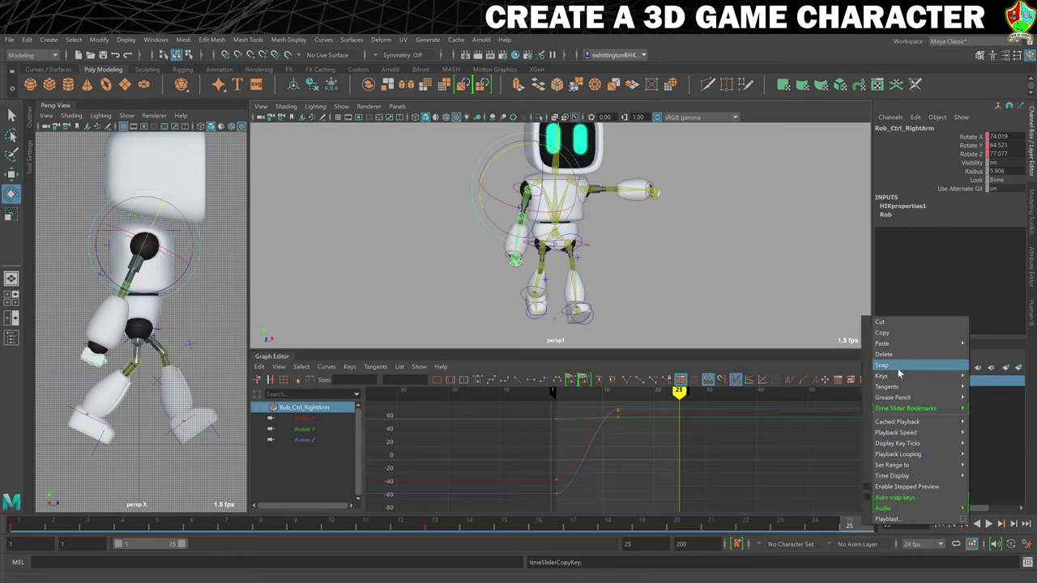
mouse_move(883, 343)
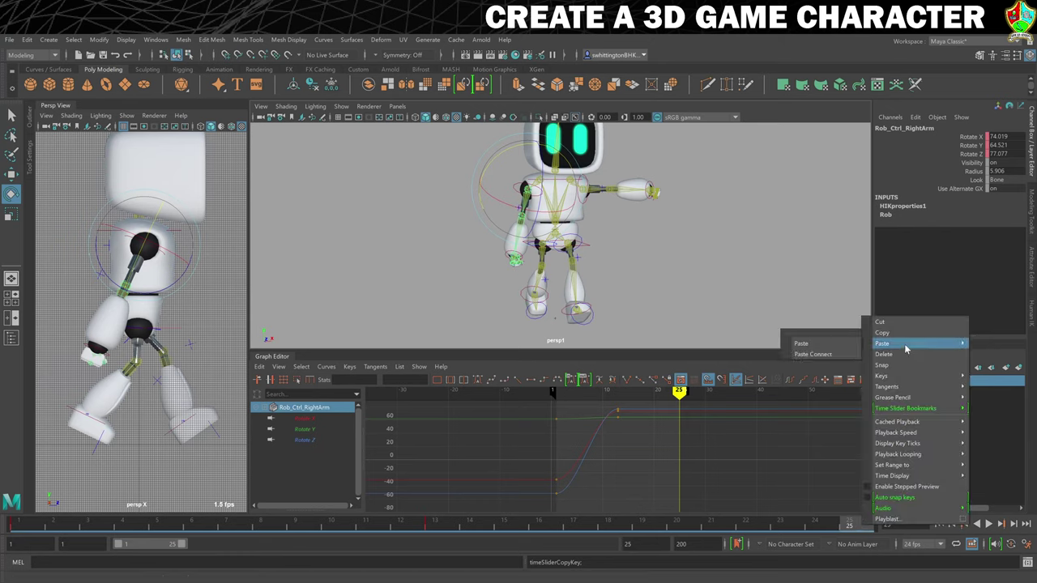
click(822, 344)
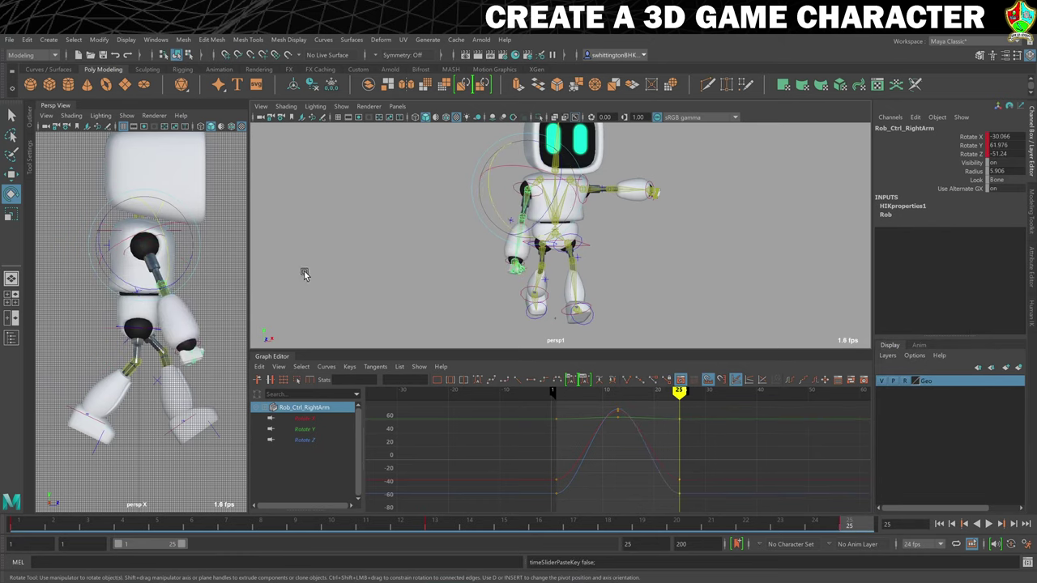
- Deselect the right arm control and play the walk cycle to check the arm swing
click(227, 268)
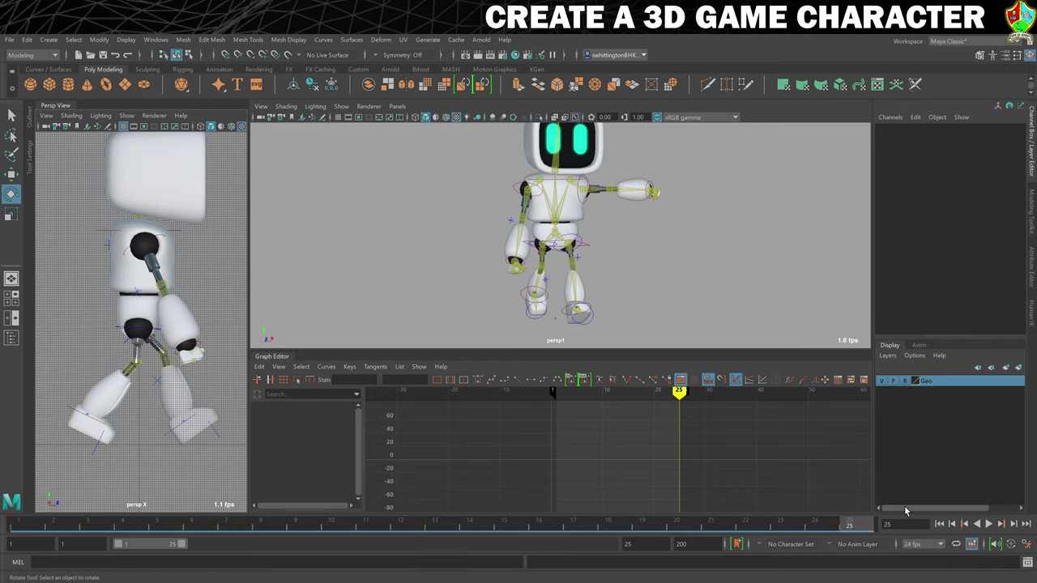
click(990, 525)
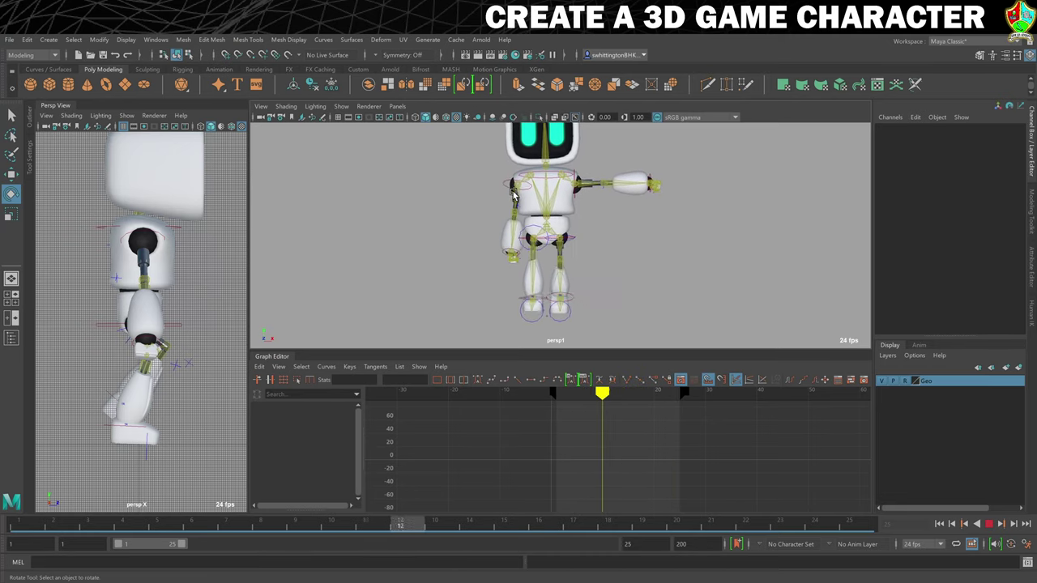
click(991, 525)
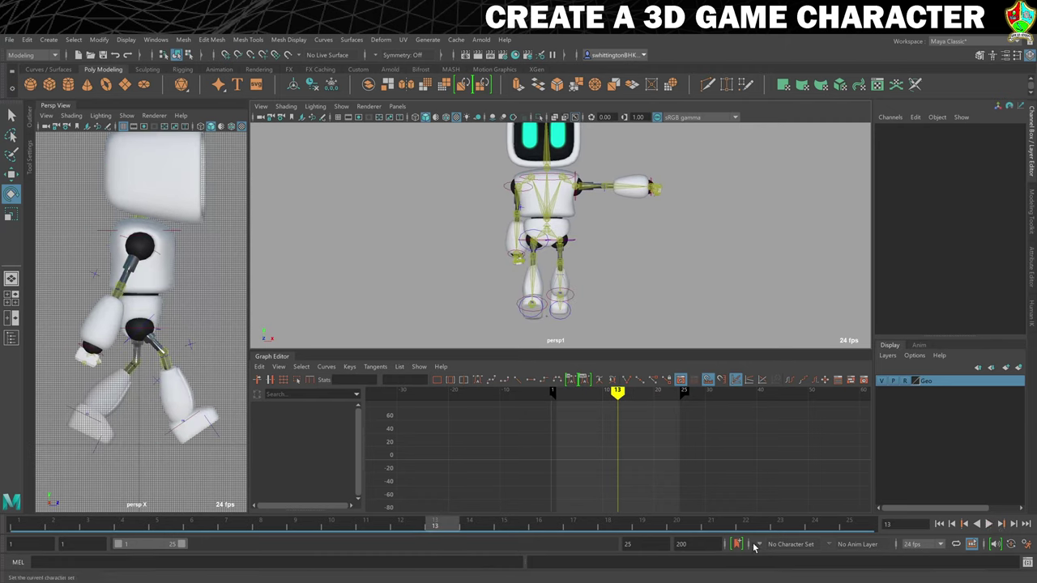
- At frame 1, set the right arm control's rotation to X -30, Y 70, Z -55 and key it
click(520, 189)
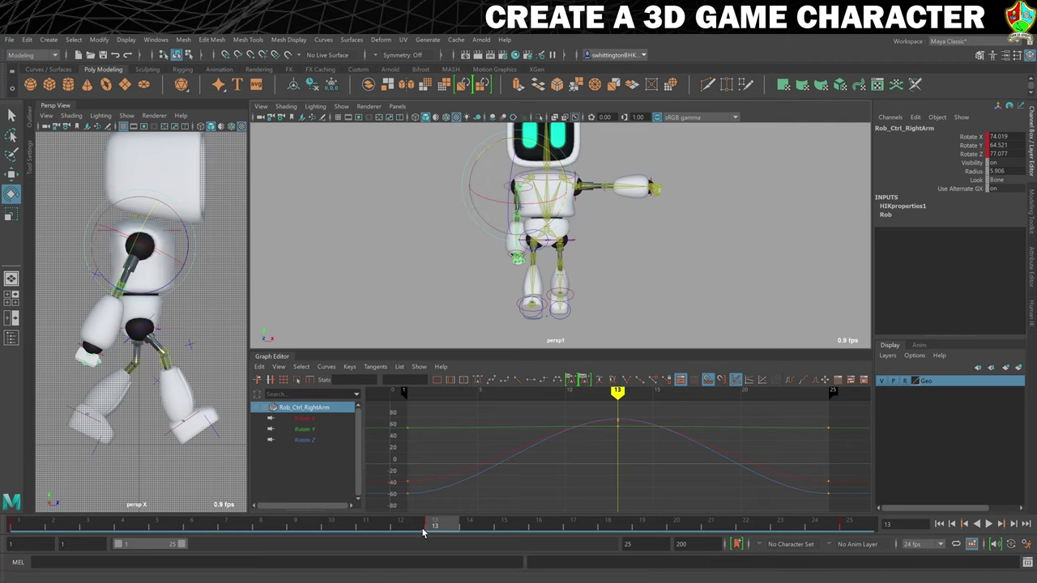
drag(422, 532, 17, 526)
key(alt+v)
key(alt+v)
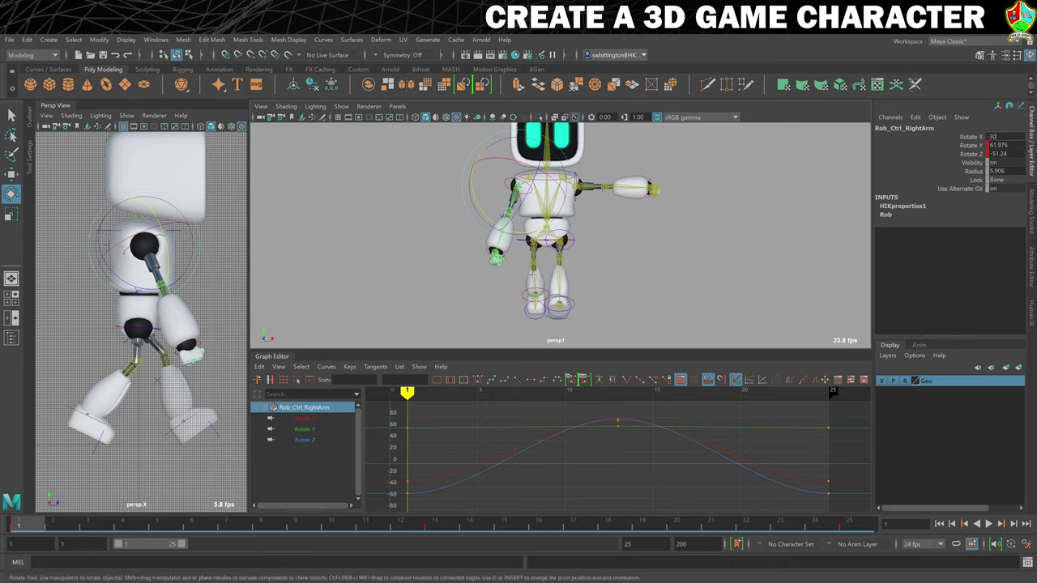
click(1004, 136)
click(1003, 146)
text(70)
key(Return)
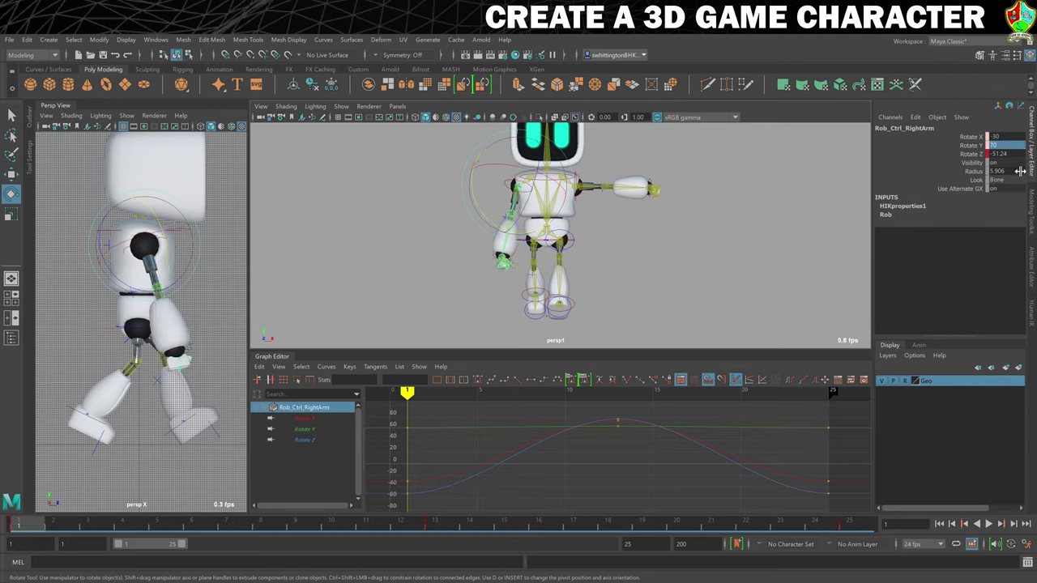
key(Tab)
text(-5)
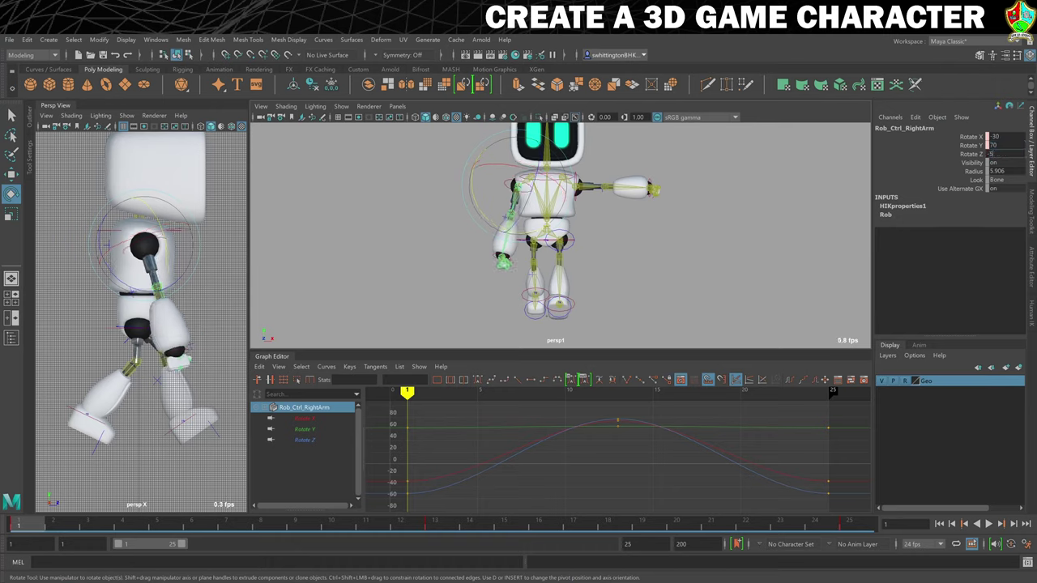
text(5)
key(Return)
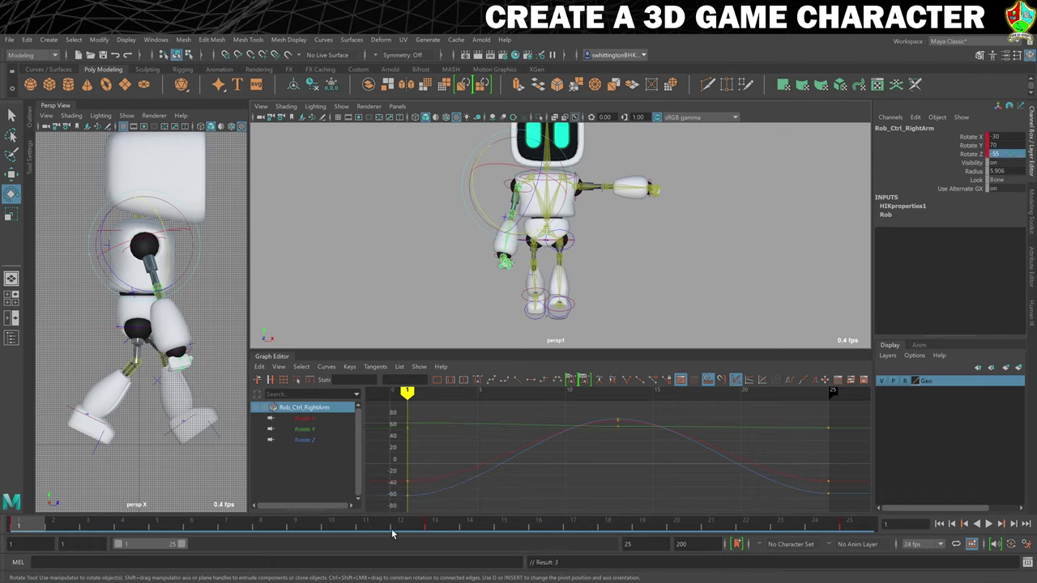
- Copy the right arm's adjusted frame 1 key and paste it over the key at frame 25
right_click(33, 525)
click(50, 324)
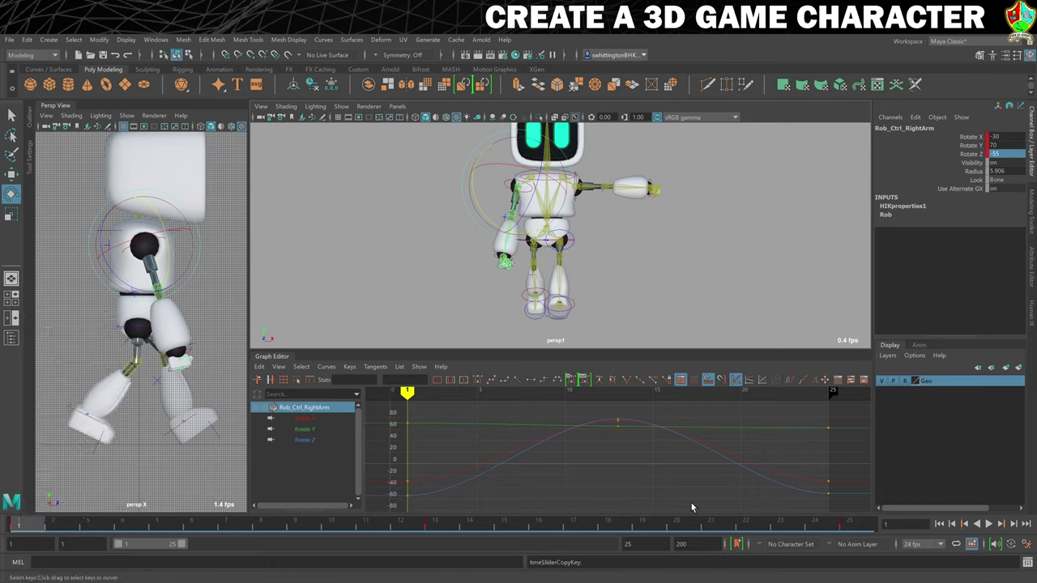
click(847, 525)
right_click(846, 525)
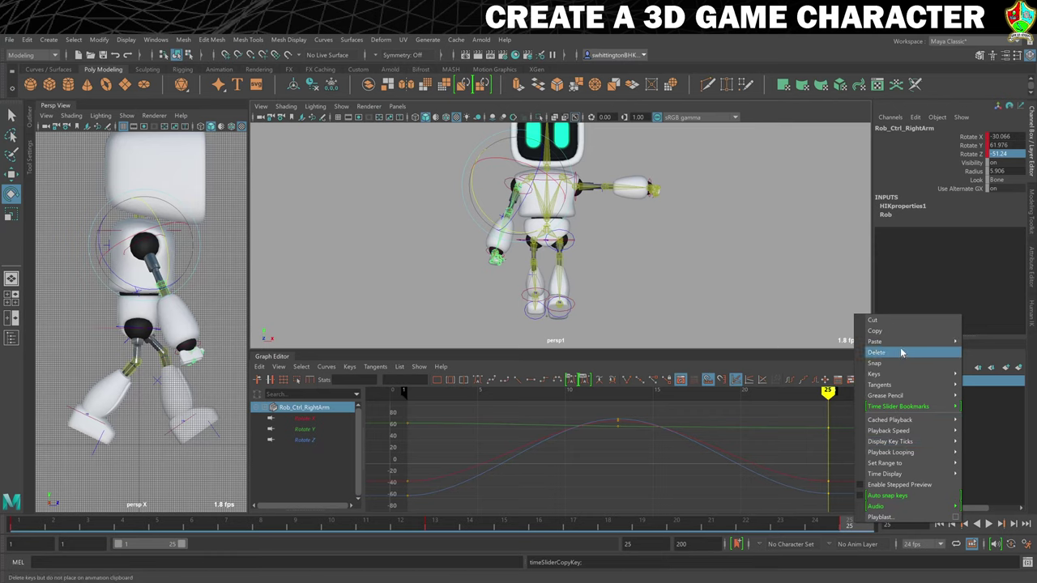
mouse_move(902, 344)
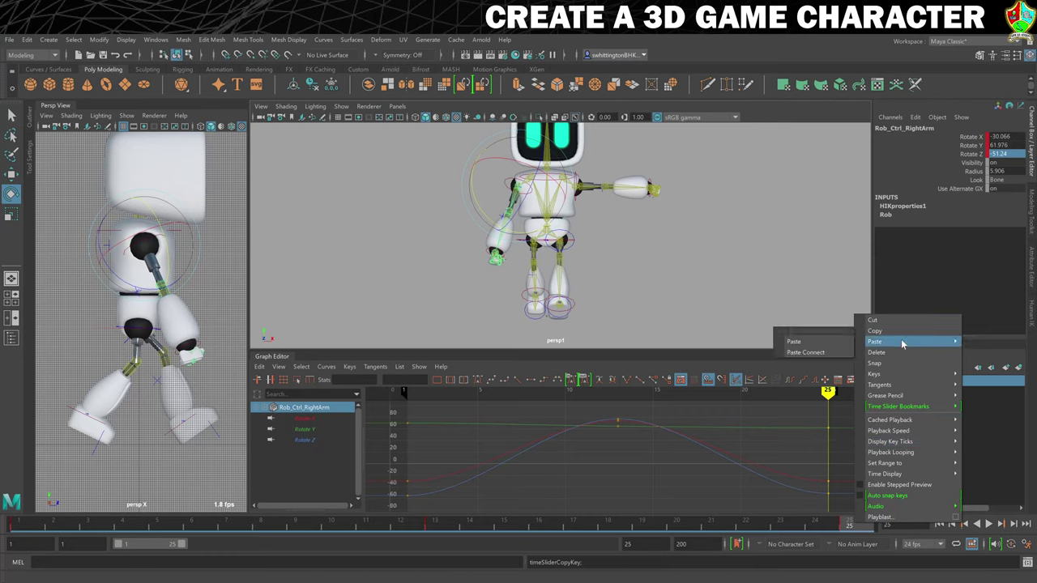
click(794, 341)
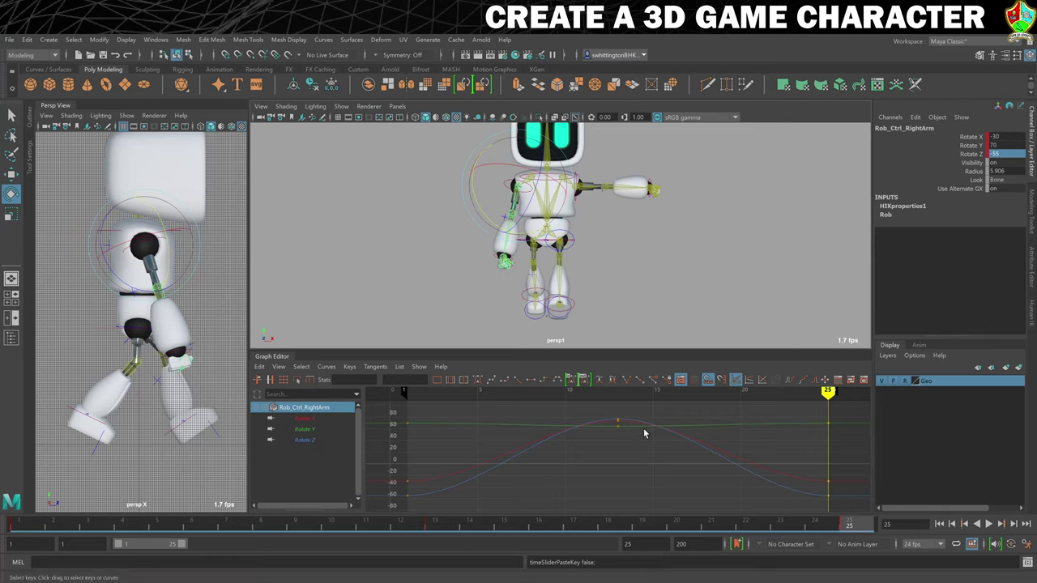
- At frame 13, set the right arm's rotation to X 75, Y 70, Z 85, key it and play back the cycle
click(438, 525)
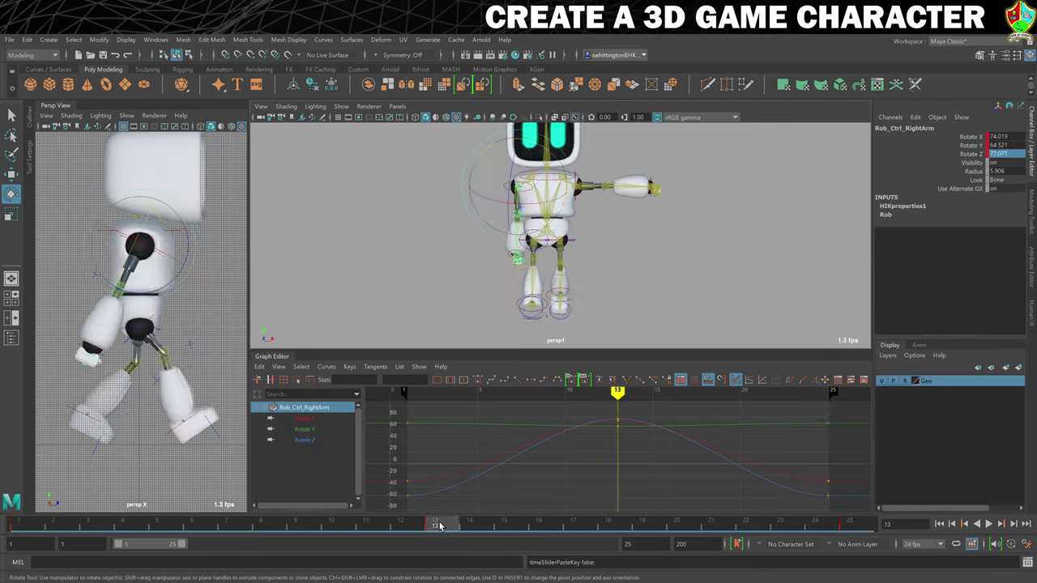
double_click(996, 136)
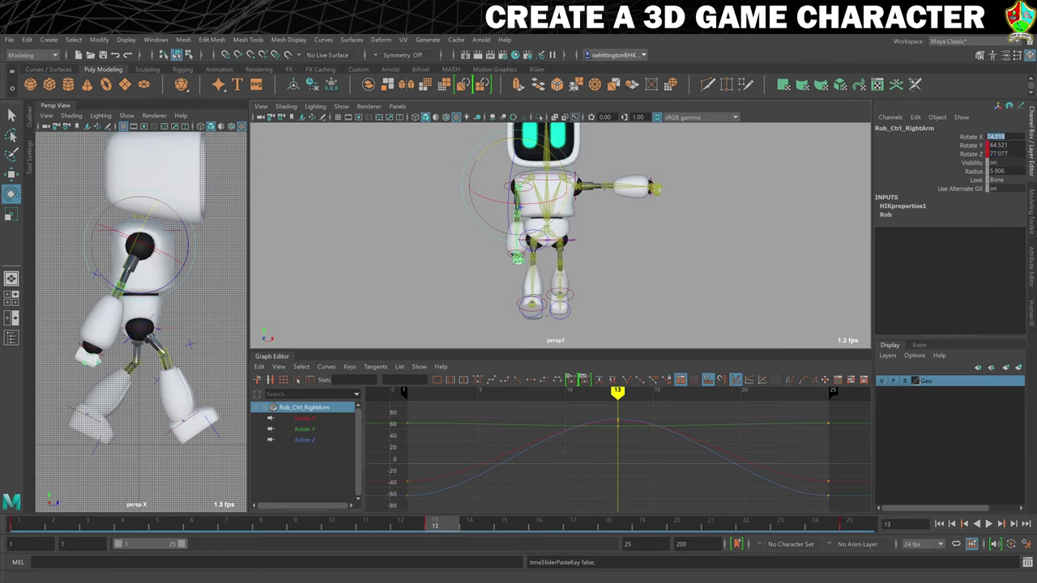
text(75)
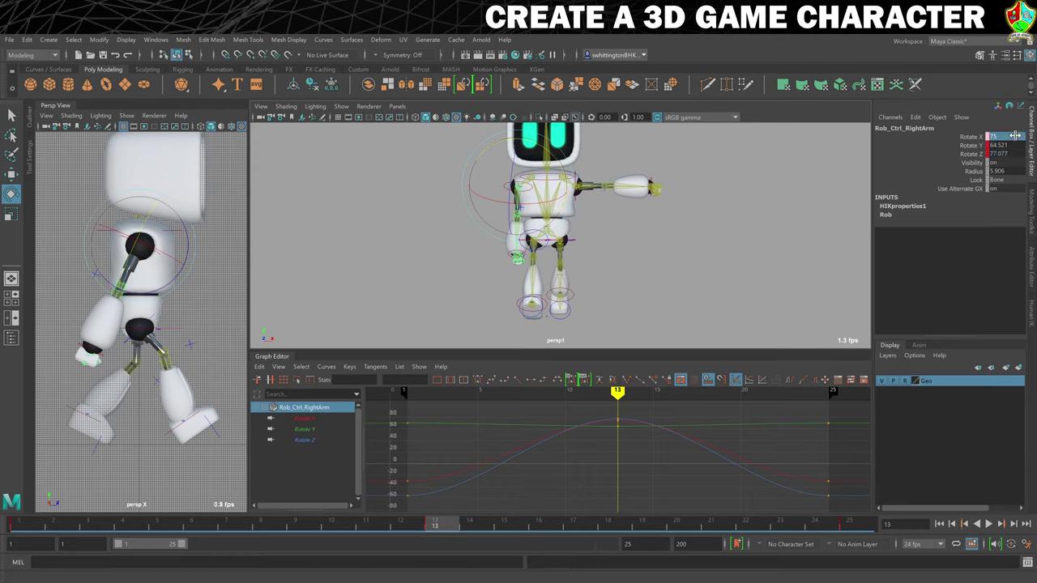
double_click(1010, 144)
text(70)
key(Return)
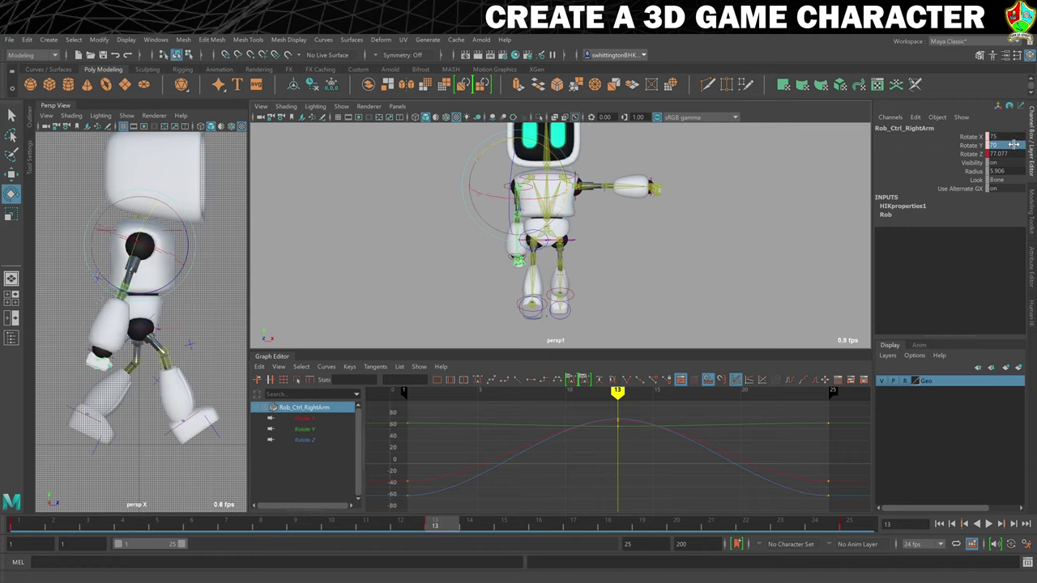
double_click(1011, 153)
text(85)
key(Return)
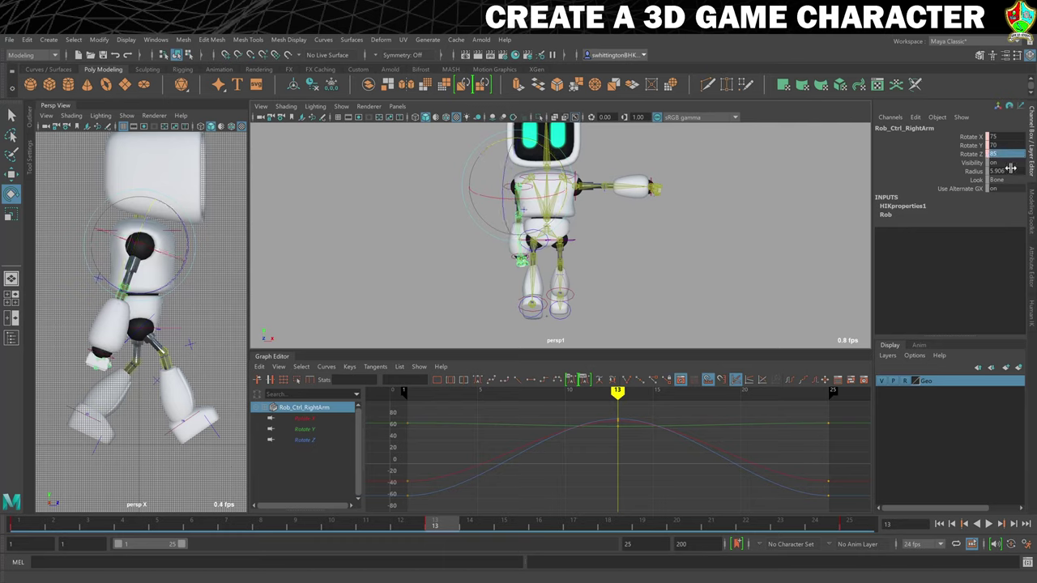
click(988, 524)
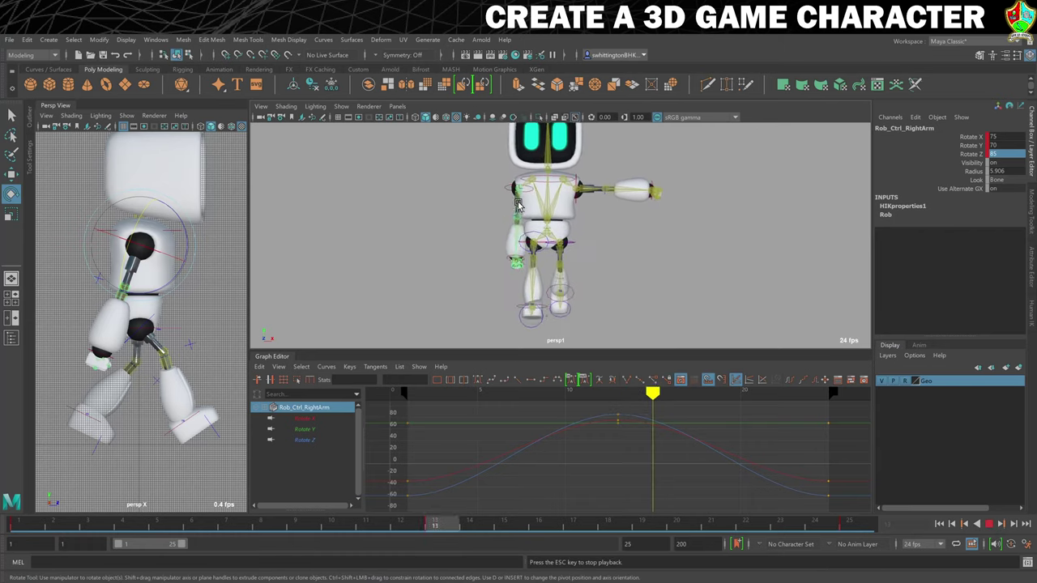
click(988, 524)
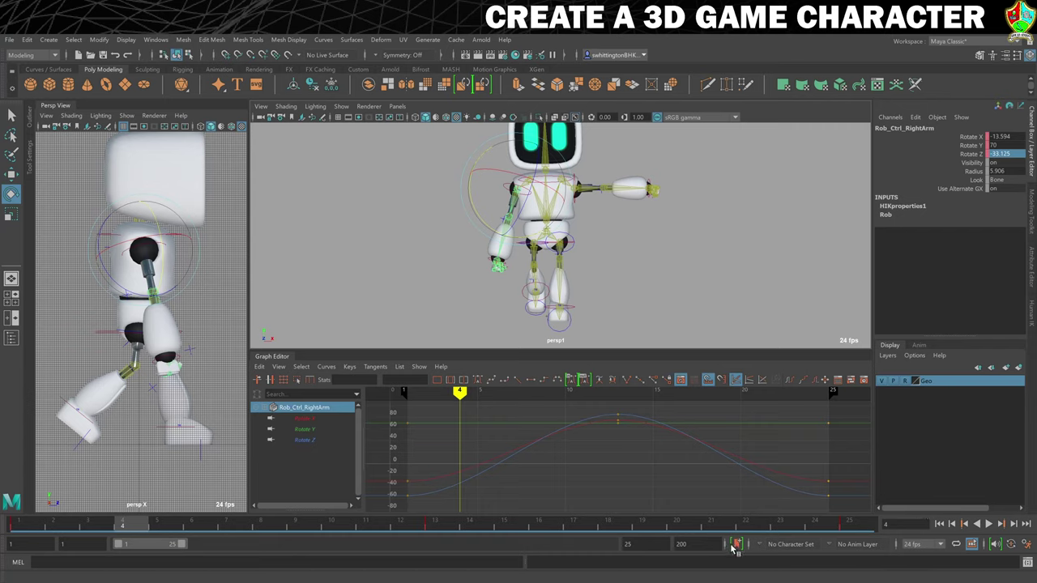
- At frame 7, set the right arm's rotation to X 35, Y 70, Z 20 and key it
click(225, 521)
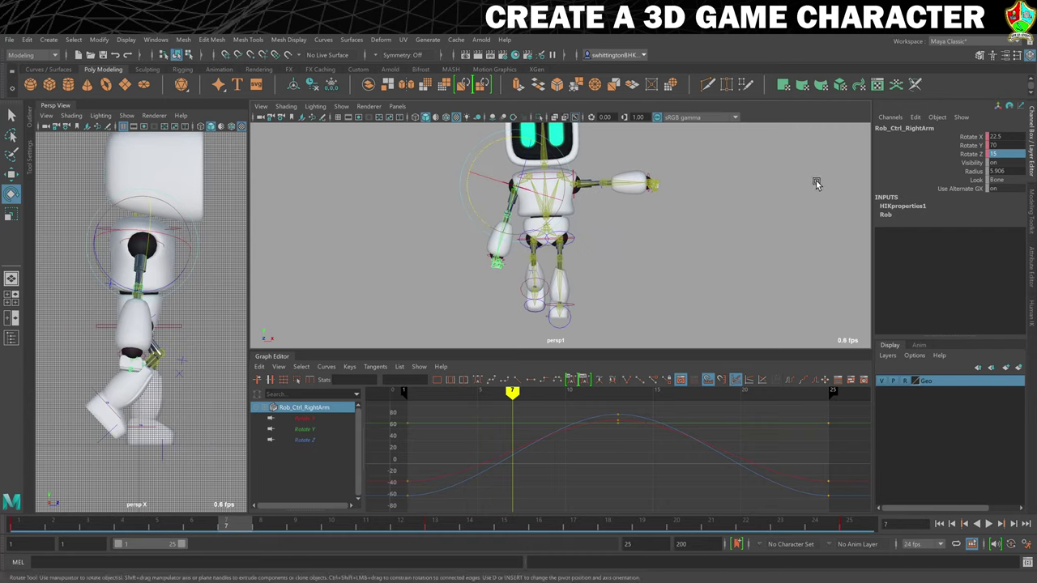
click(1005, 137)
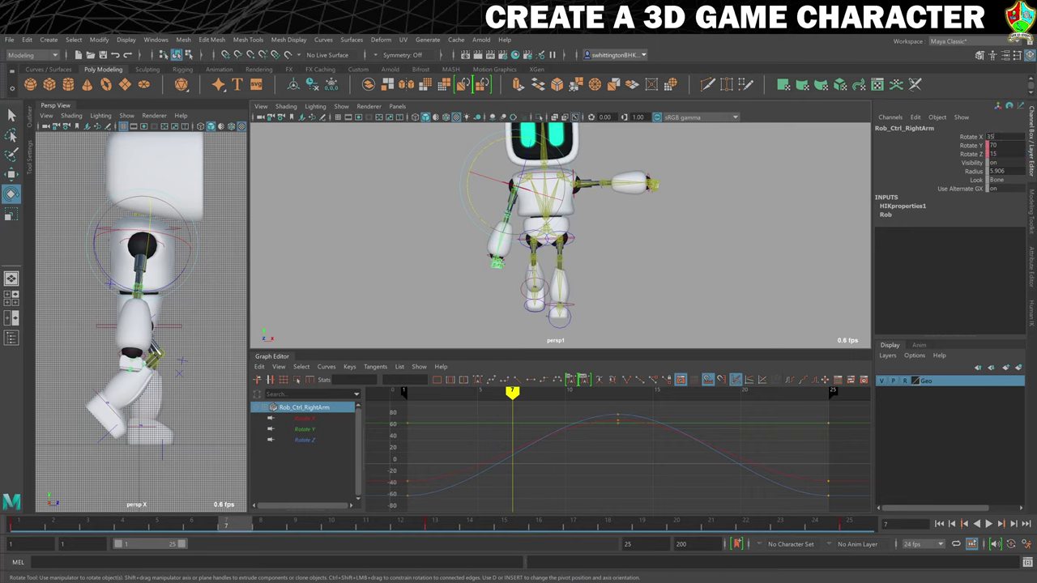
click(1008, 137)
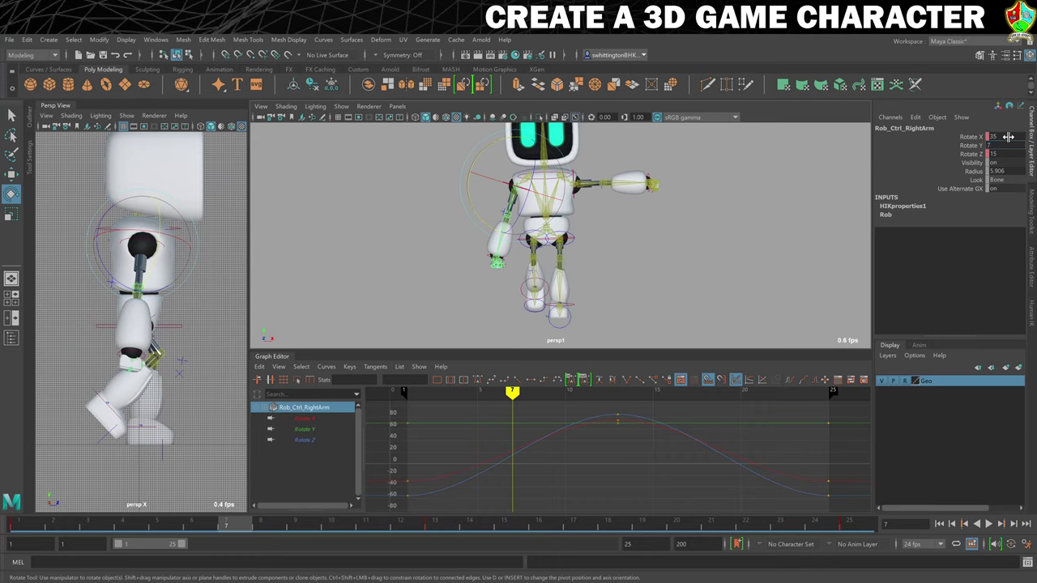
key(Tab)
text(20)
key(Return)
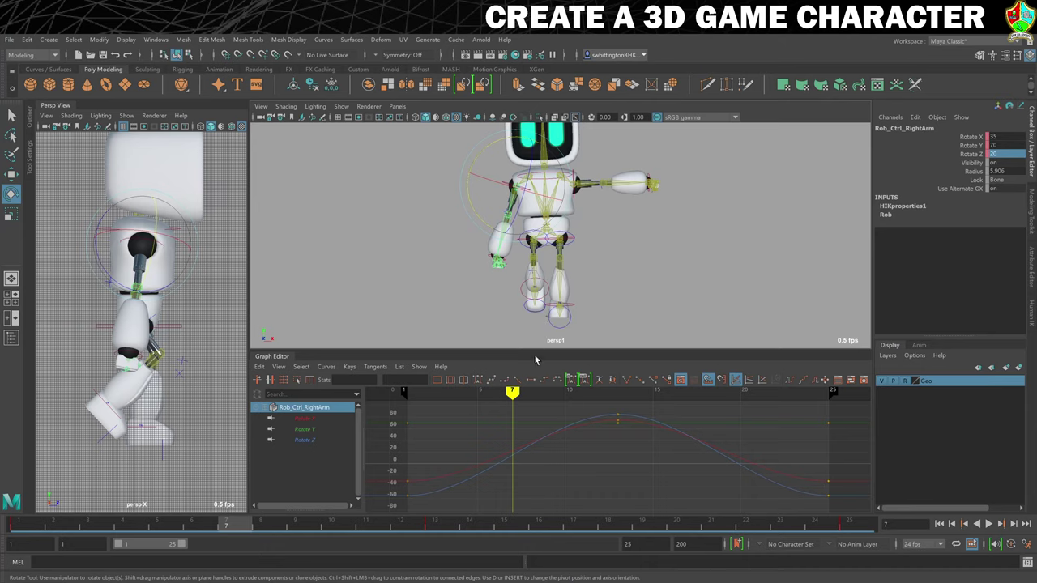
key(s)
- At frame 19, set the right arm's rotation to X 30, Y 75, Z 20, key it and play back the cycle
click(640, 527)
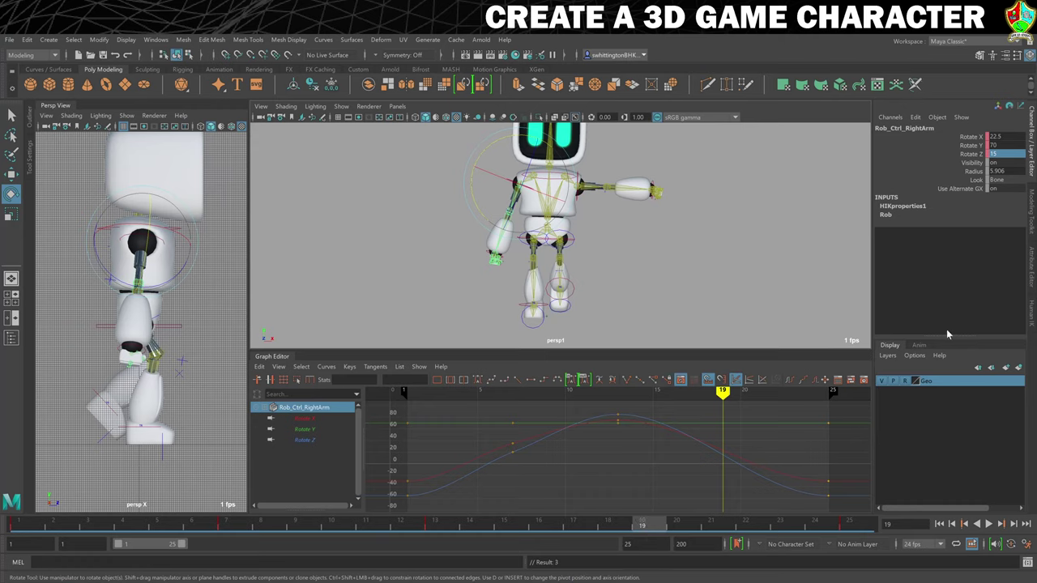
click(998, 137)
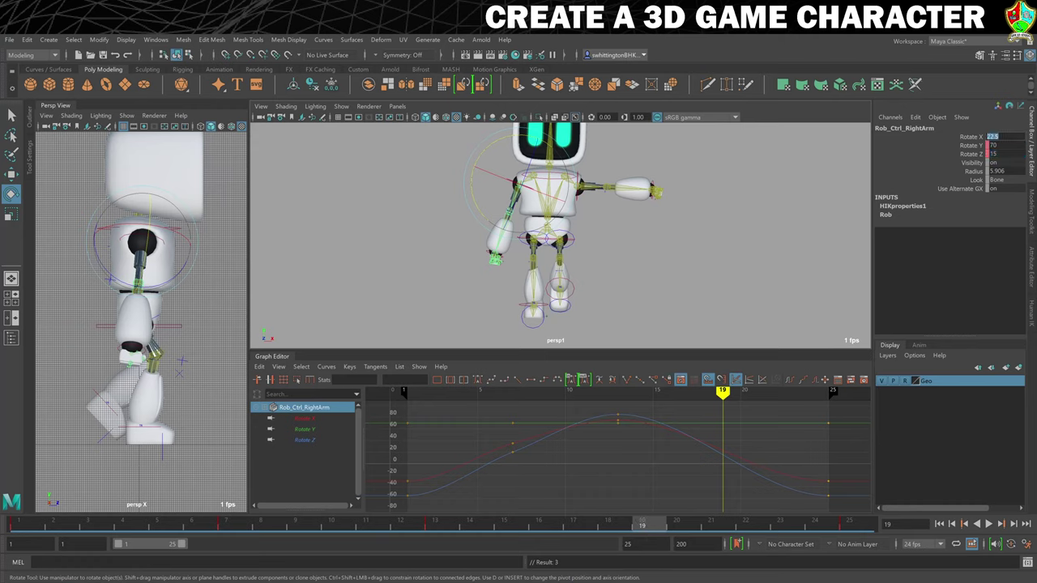
text(30)
key(Return)
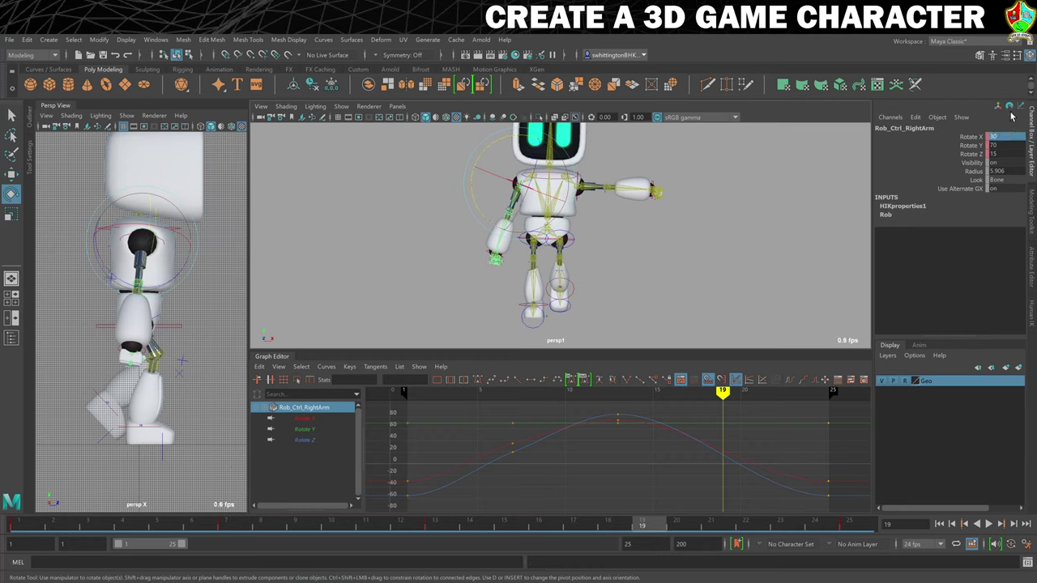
click(1004, 145)
key(Return)
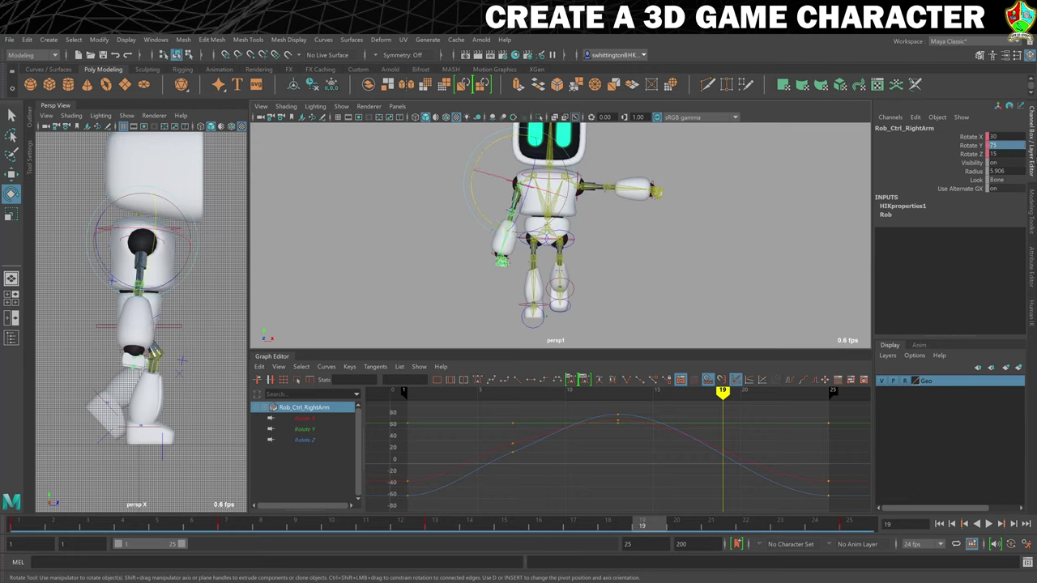
click(1005, 154)
text(20)
key(Return)
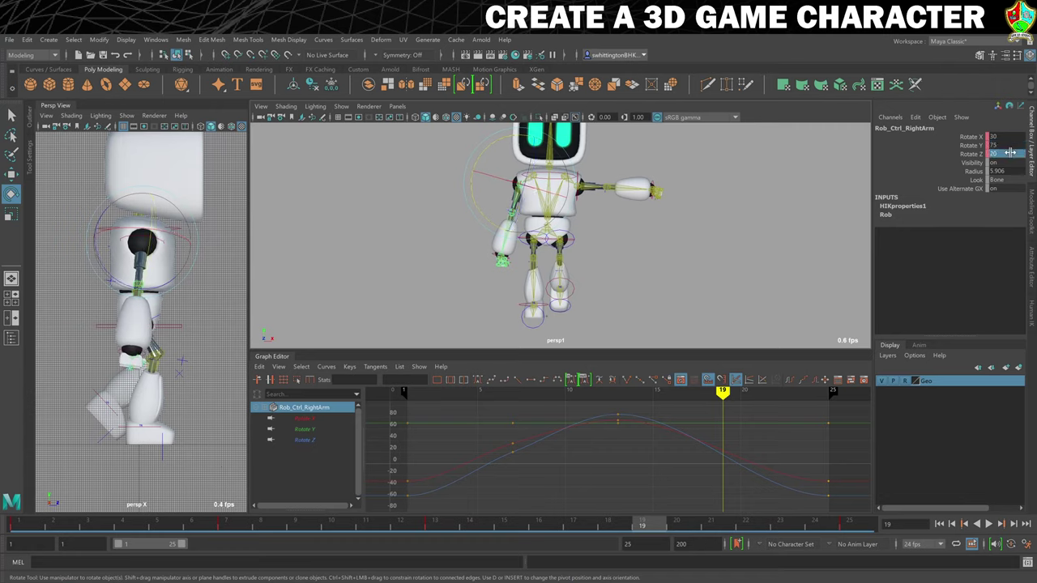
key(s)
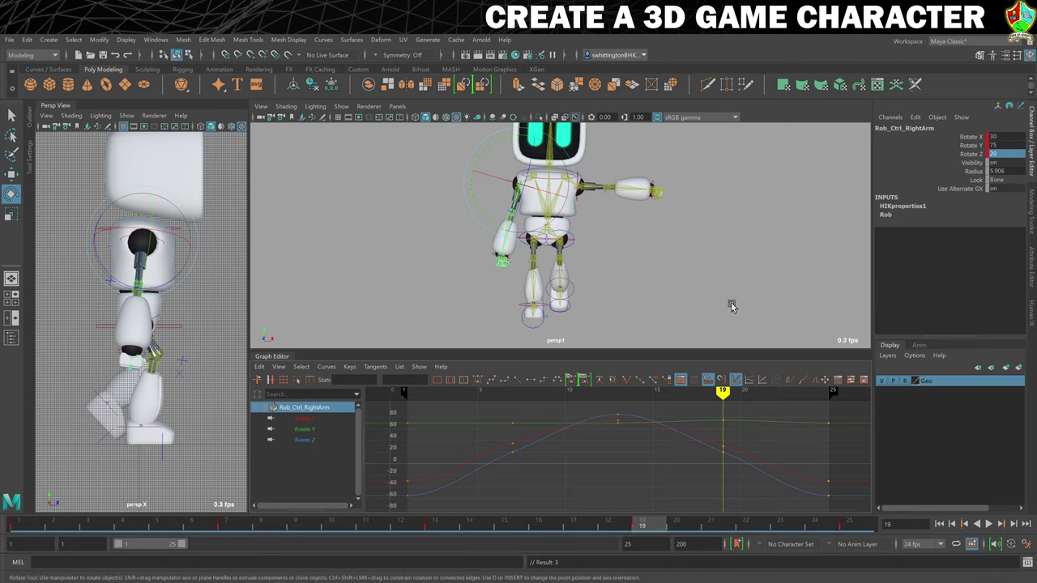
click(989, 525)
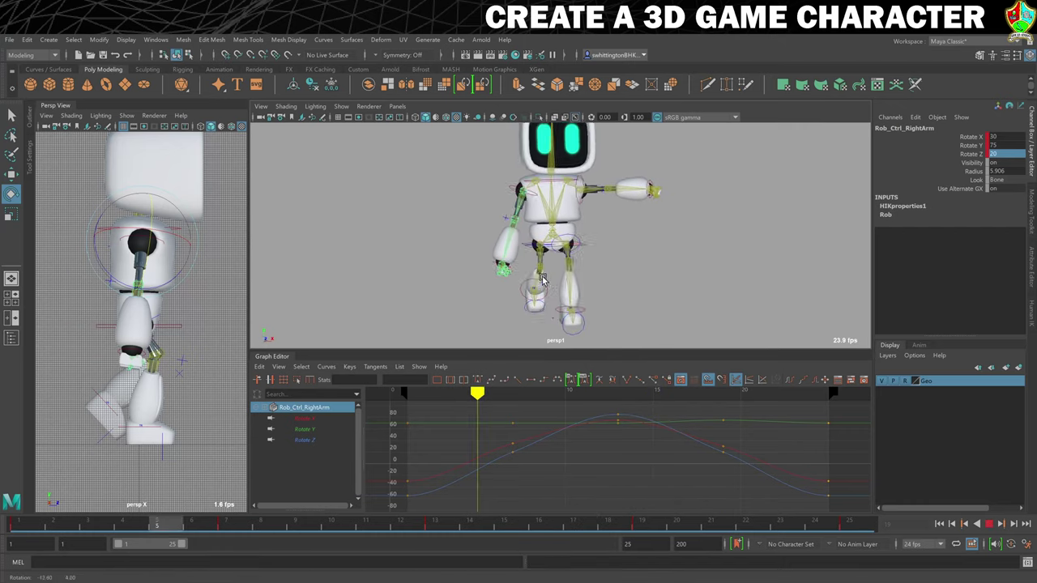
- Bend the right forearm forward to about 48 in Rotate Z at frame 1 and key this rotation at frames 1 and 25
alt+drag(519, 223, 577, 251)
key(e)
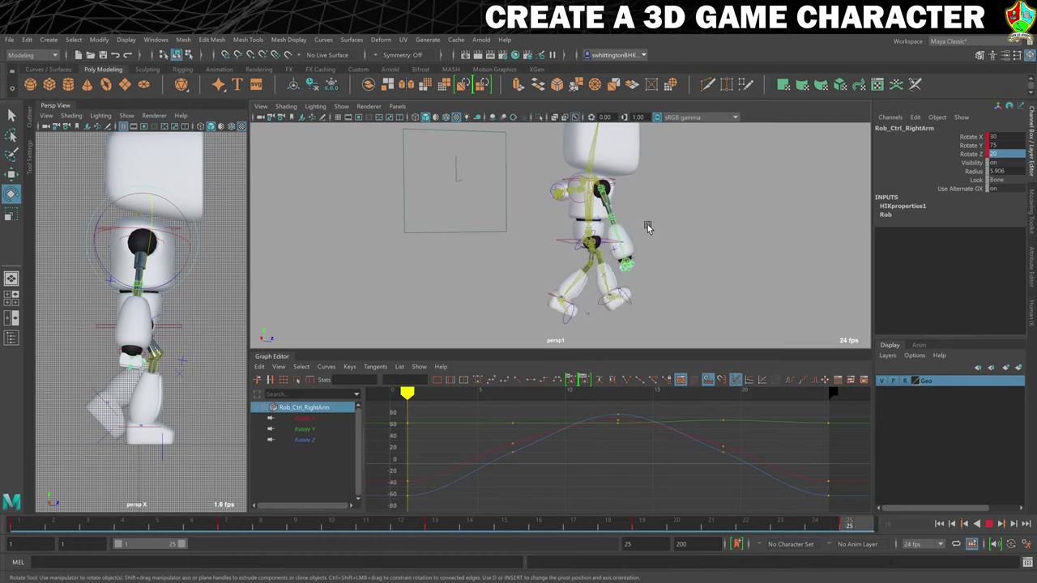
alt+drag(694, 255, 644, 254)
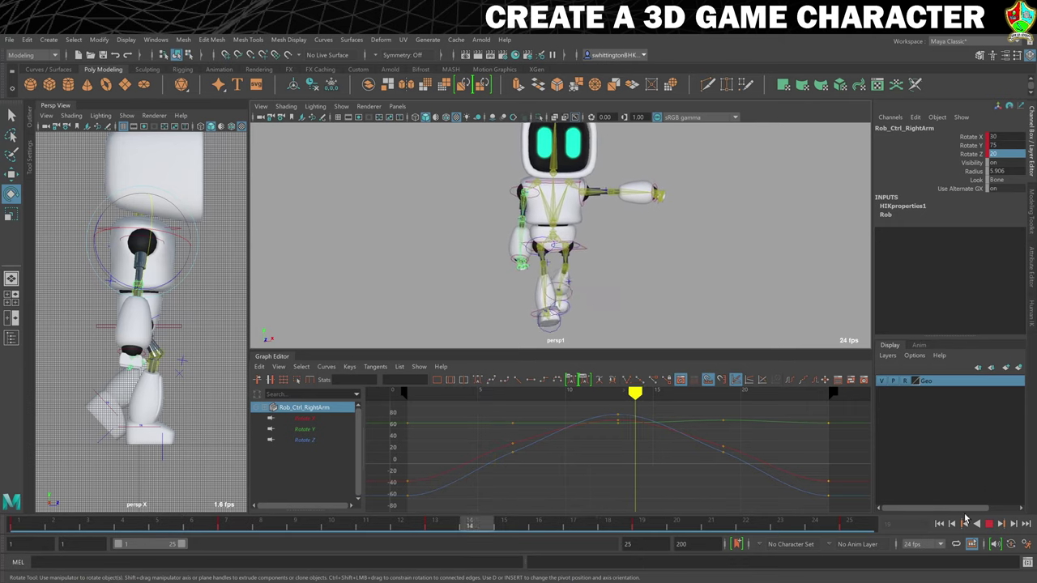
click(993, 525)
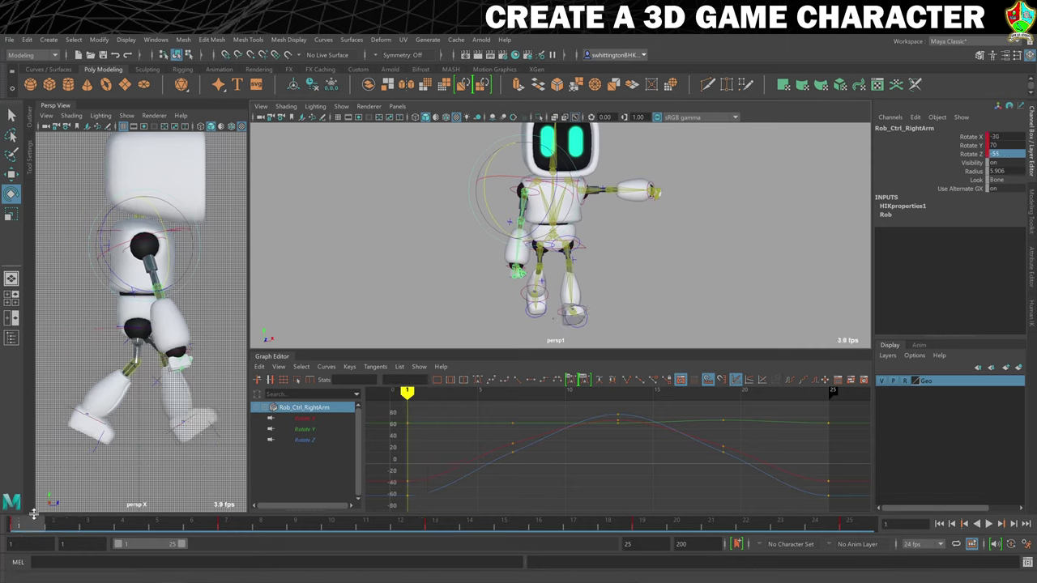
click(298, 291)
click(503, 229)
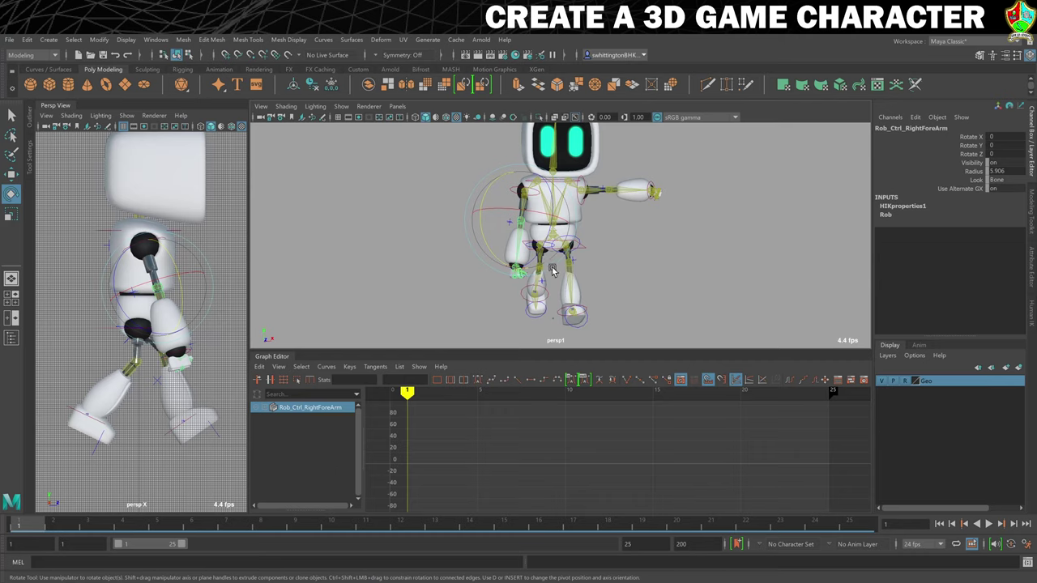
drag(548, 243, 563, 205)
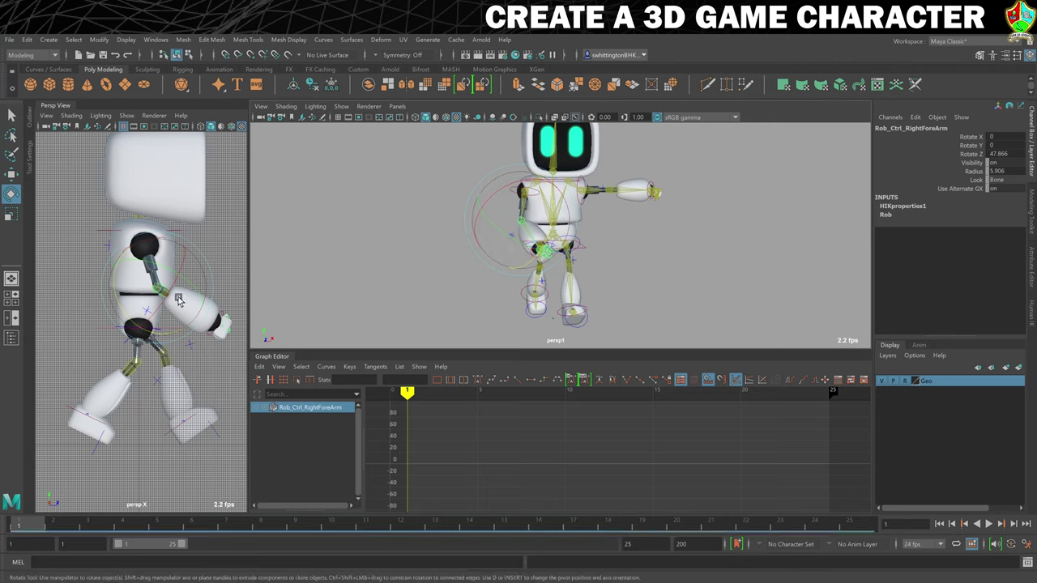
key(shift+e)
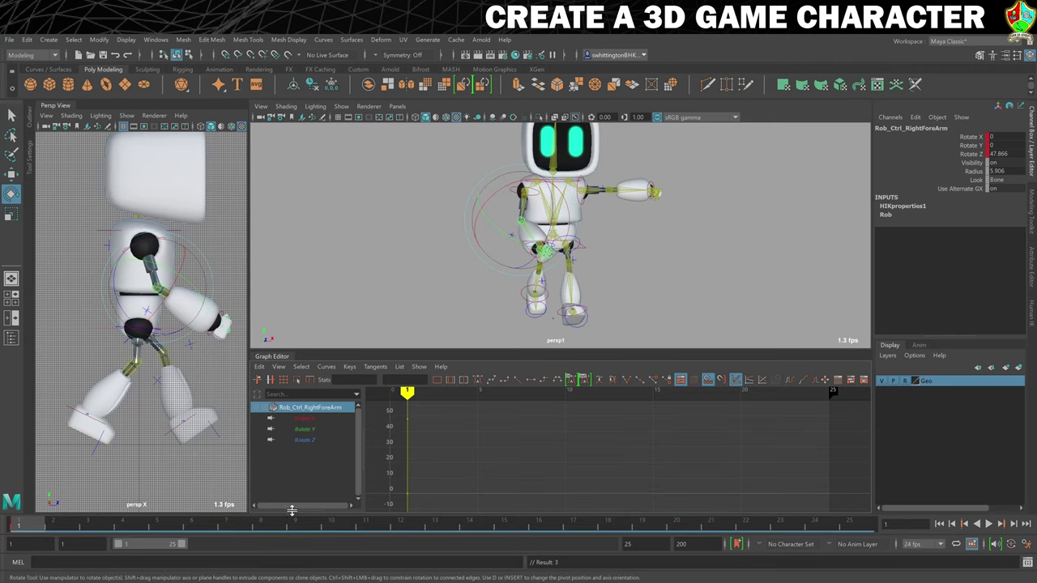
click(859, 525)
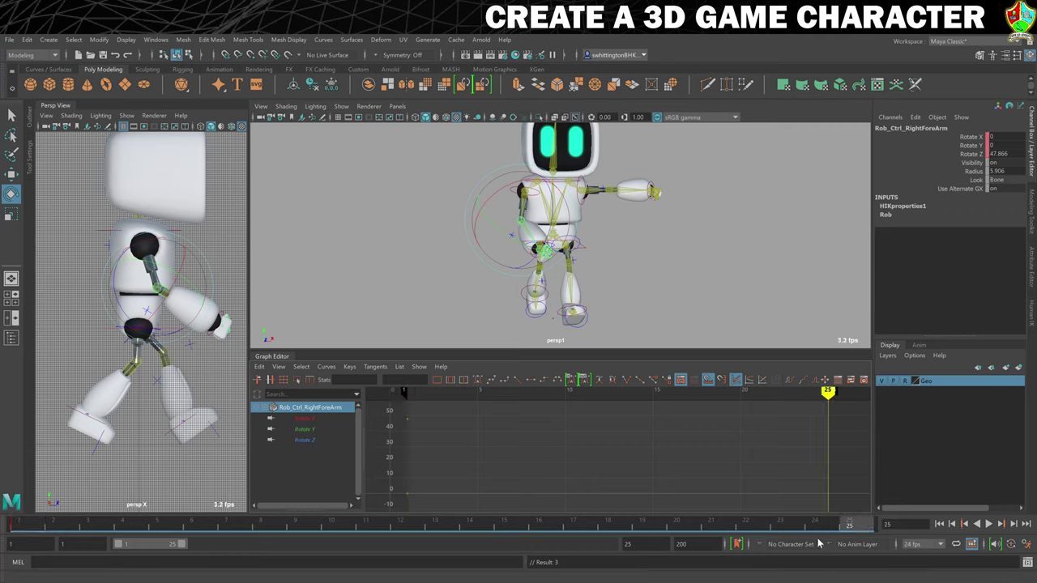
key(shift+e)
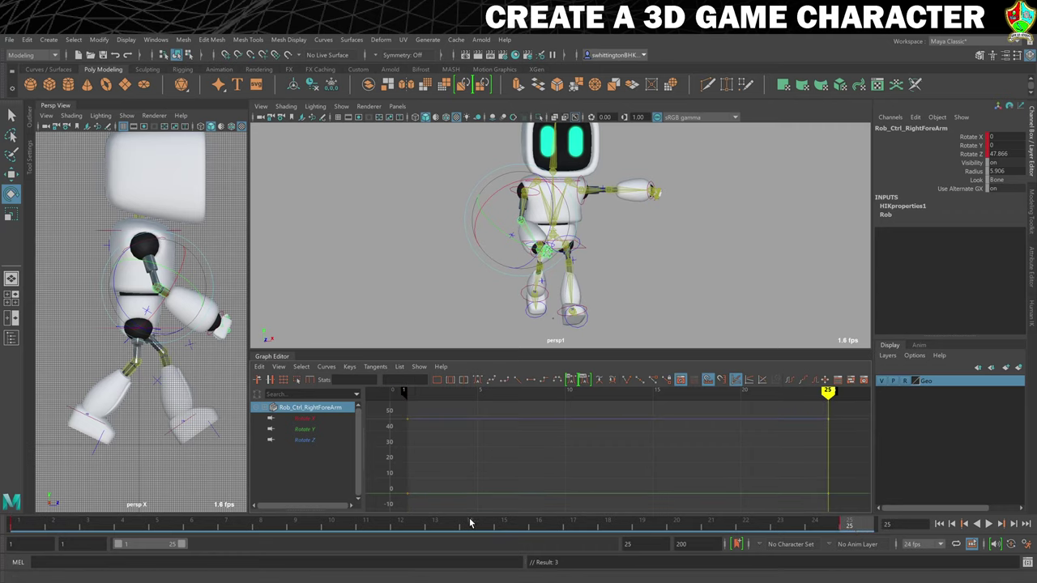
- At frame 13, straighten the right forearm to about 3.6 in Rotate Z, key it and play back the cycle
click(436, 528)
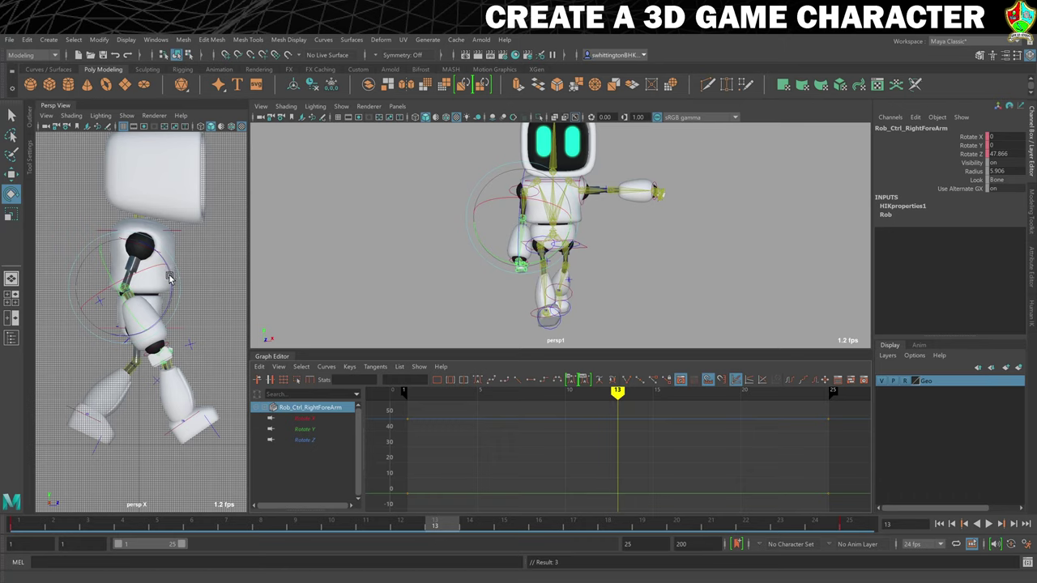
drag(170, 279, 158, 313)
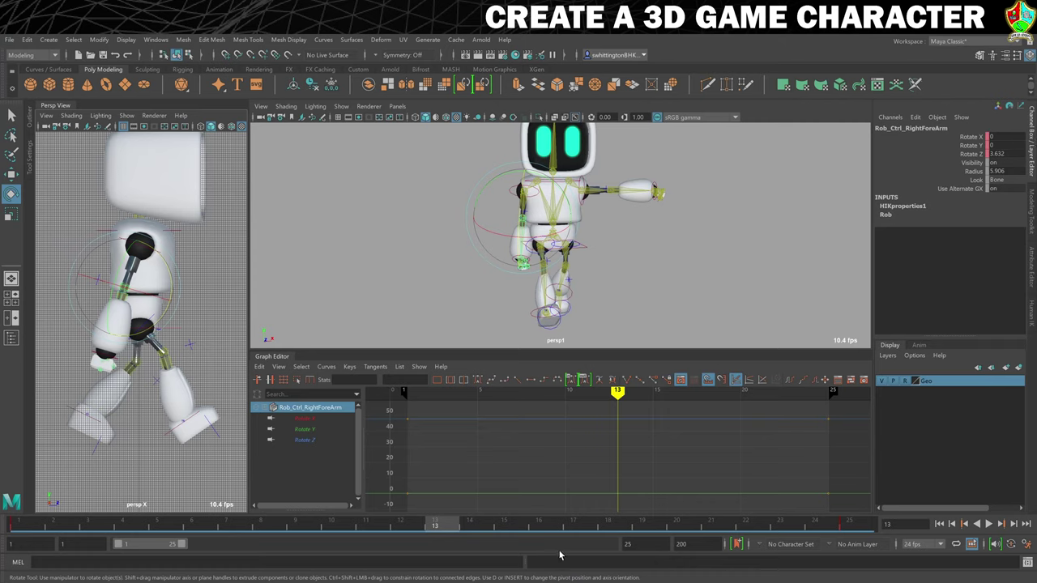
key(s)
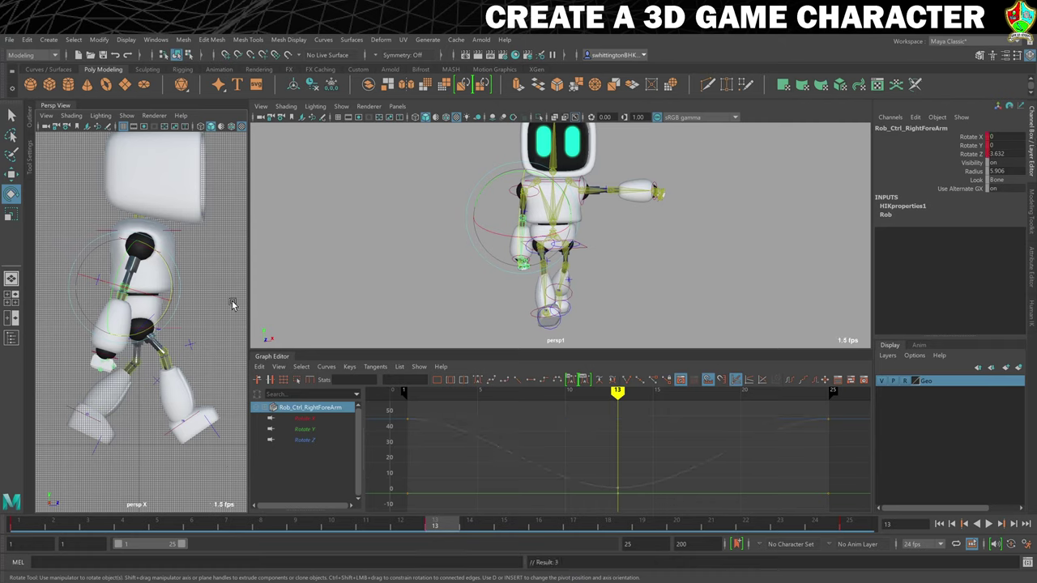
click(206, 279)
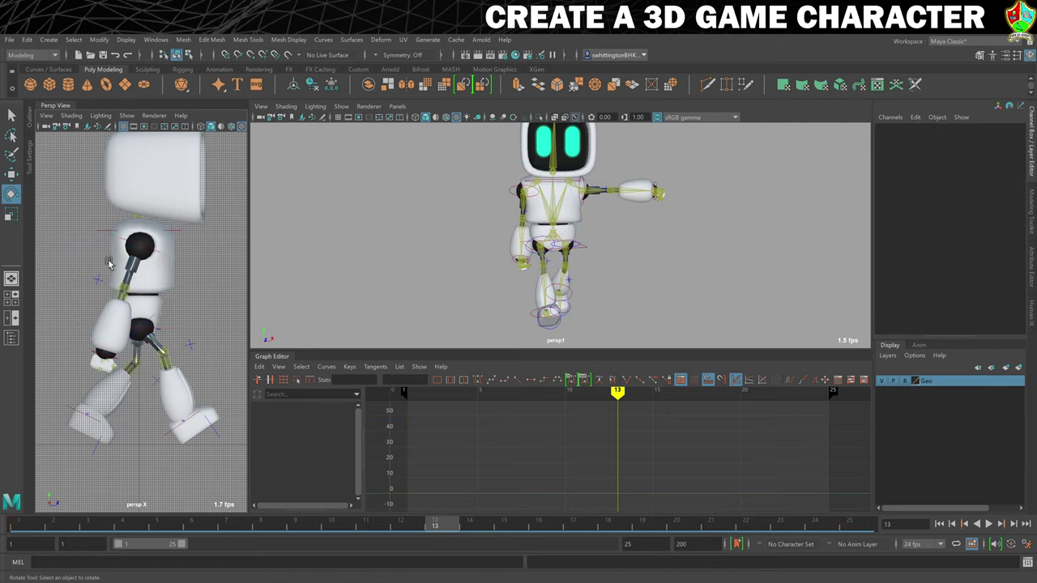
click(989, 524)
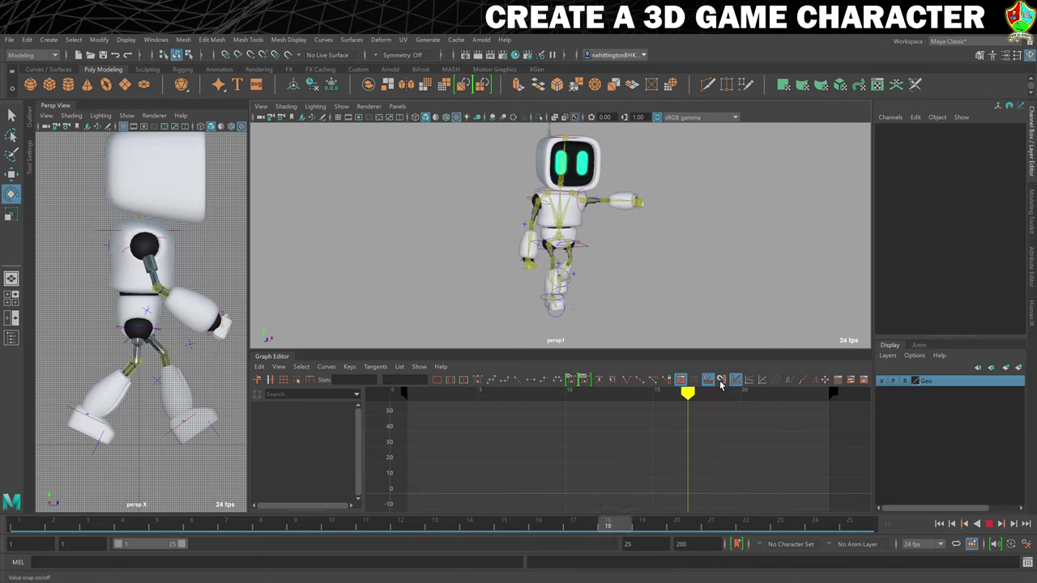
click(989, 524)
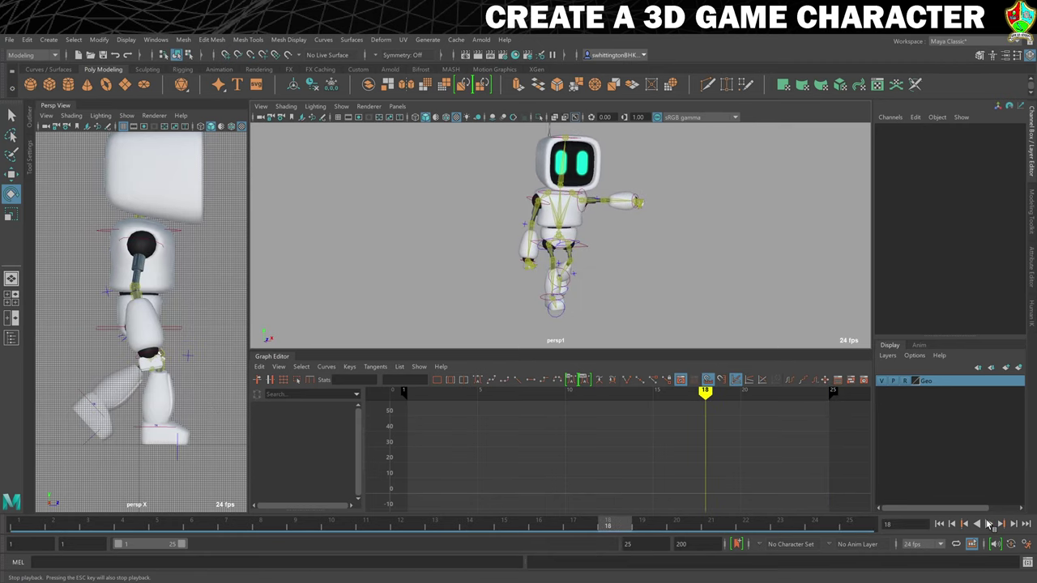
- Set both pre and post infinity of the right forearm's three rotation curves to Cycle
click(533, 228)
key(f)
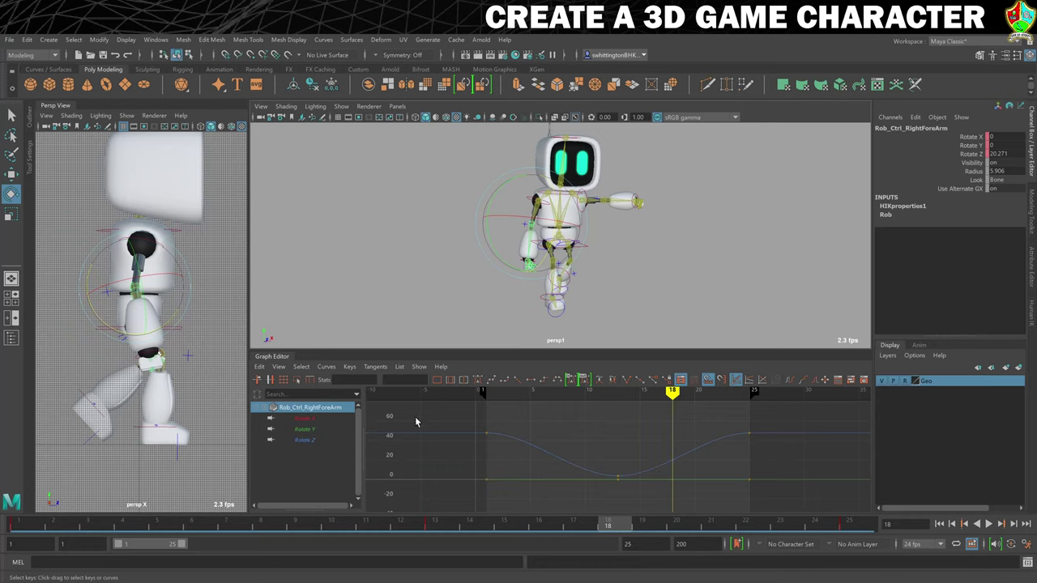
drag(304, 418, 306, 440)
key(f)
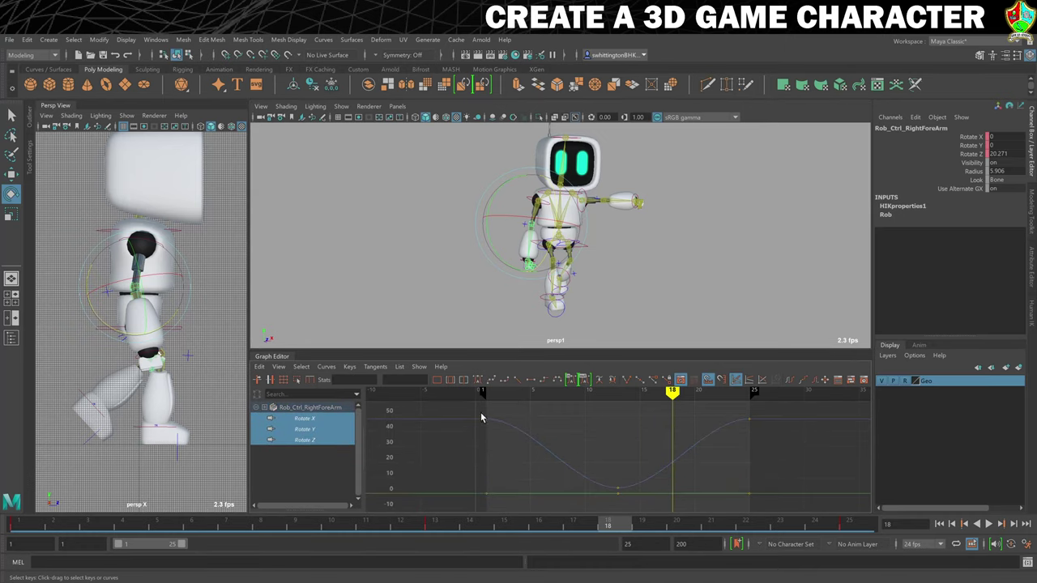
drag(561, 486, 761, 511)
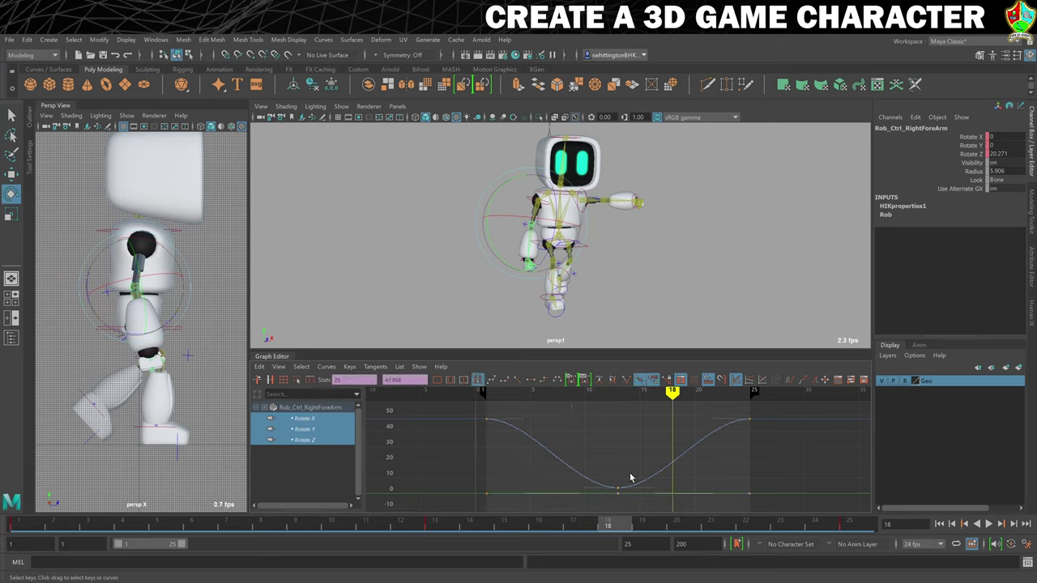
click(325, 367)
mouse_move(381, 101)
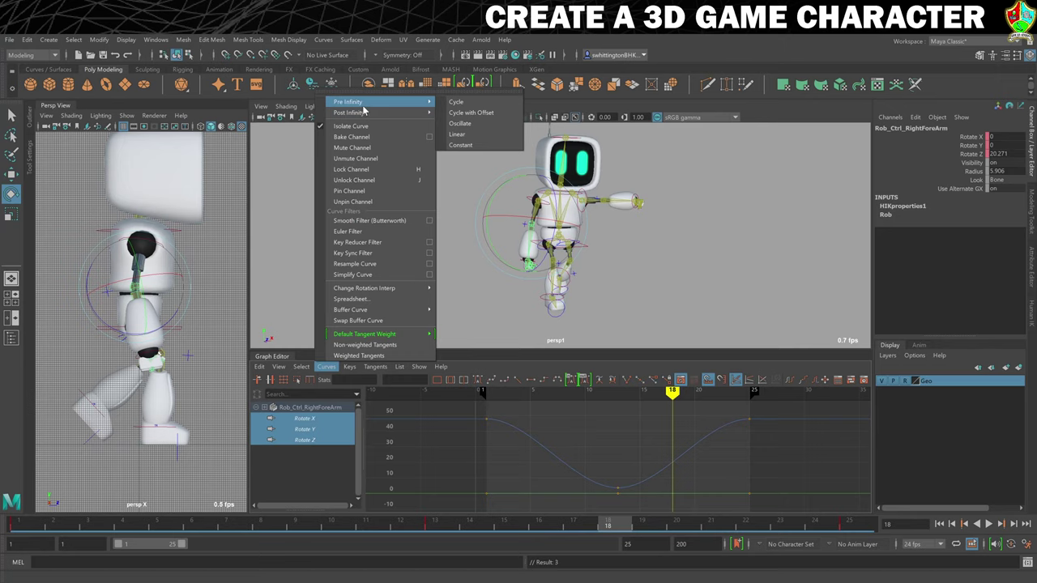
click(325, 367)
mouse_move(385, 113)
click(462, 120)
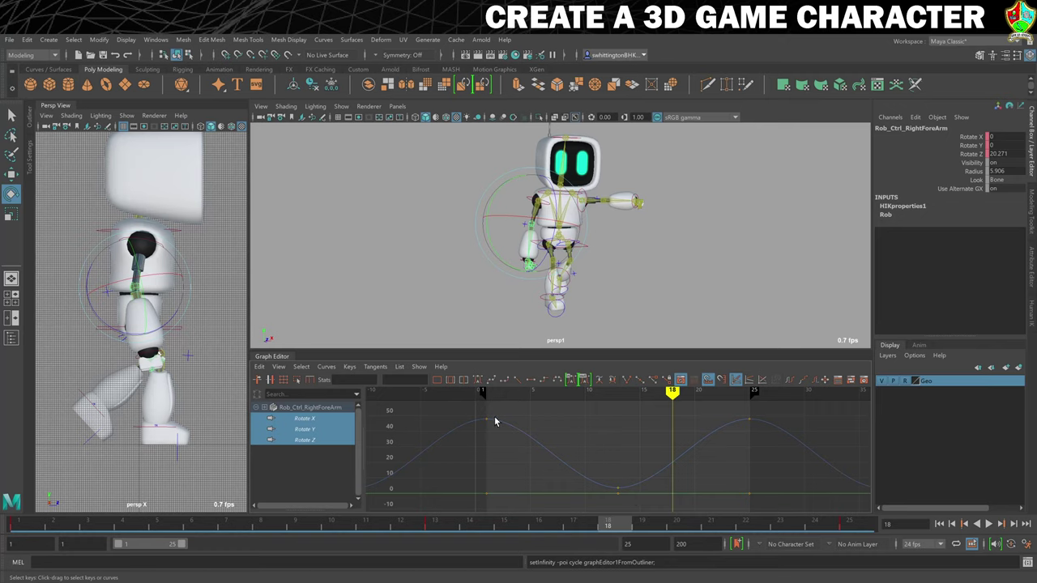
- Shift all of the right forearm's rotation keys 5 frames later and play back the cycle
drag(472, 411, 767, 514)
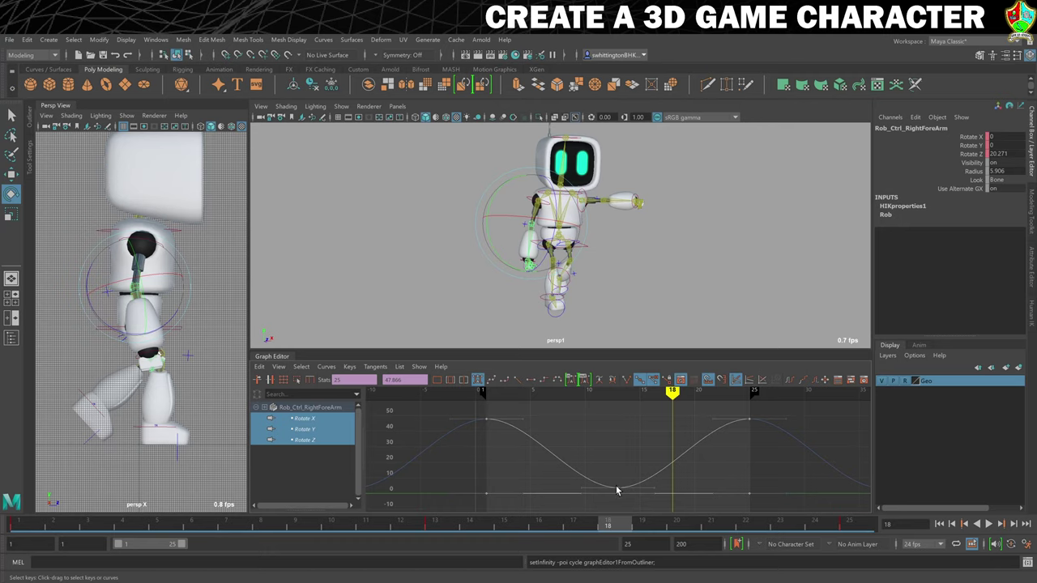
middle_drag(618, 492, 670, 490)
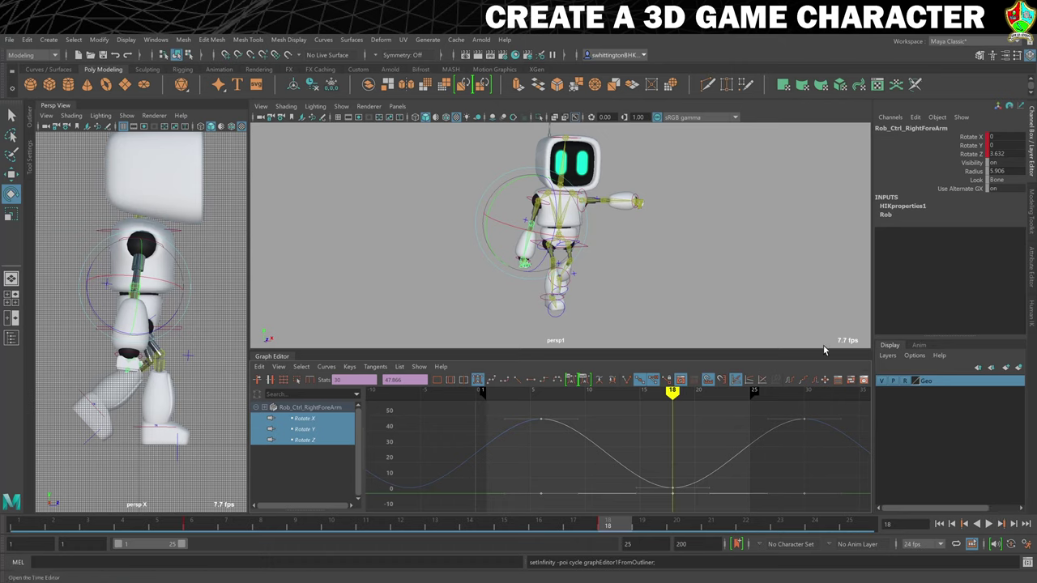
click(223, 340)
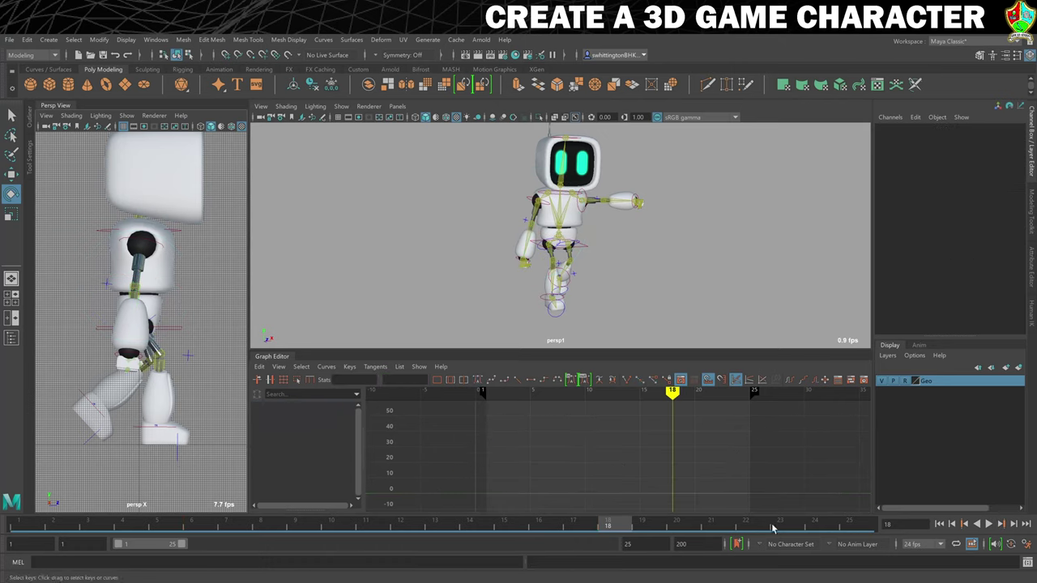
click(978, 524)
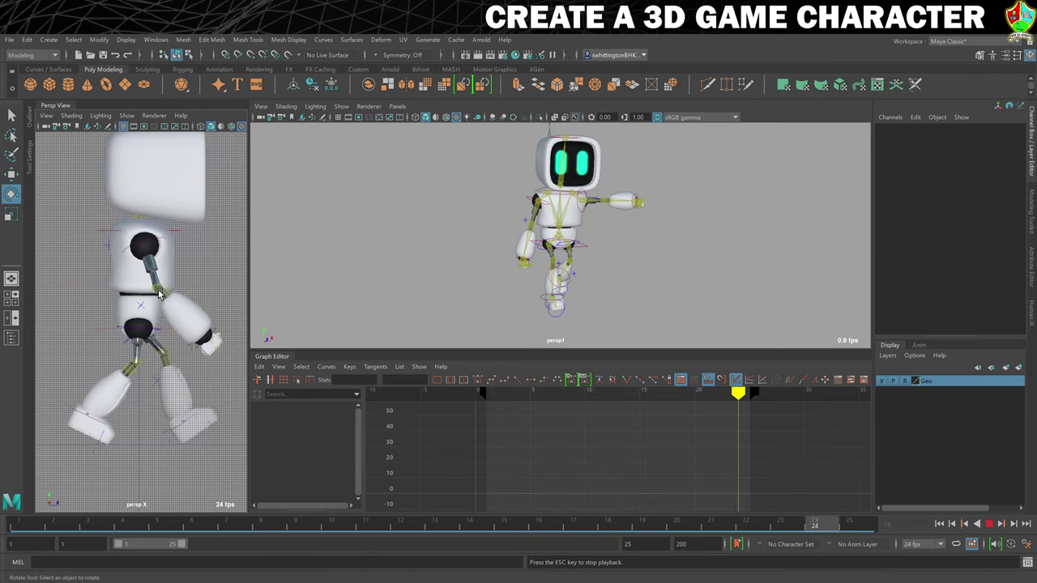
- Set the end of the playback range to frame 24 and review the loop
double_click(662, 541)
text(24)
key(Return)
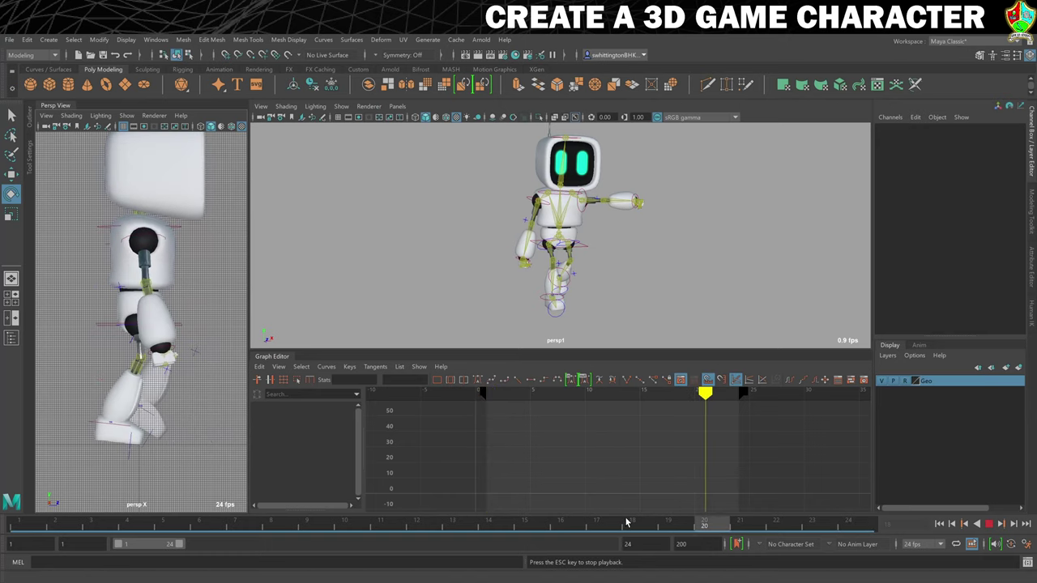
click(990, 525)
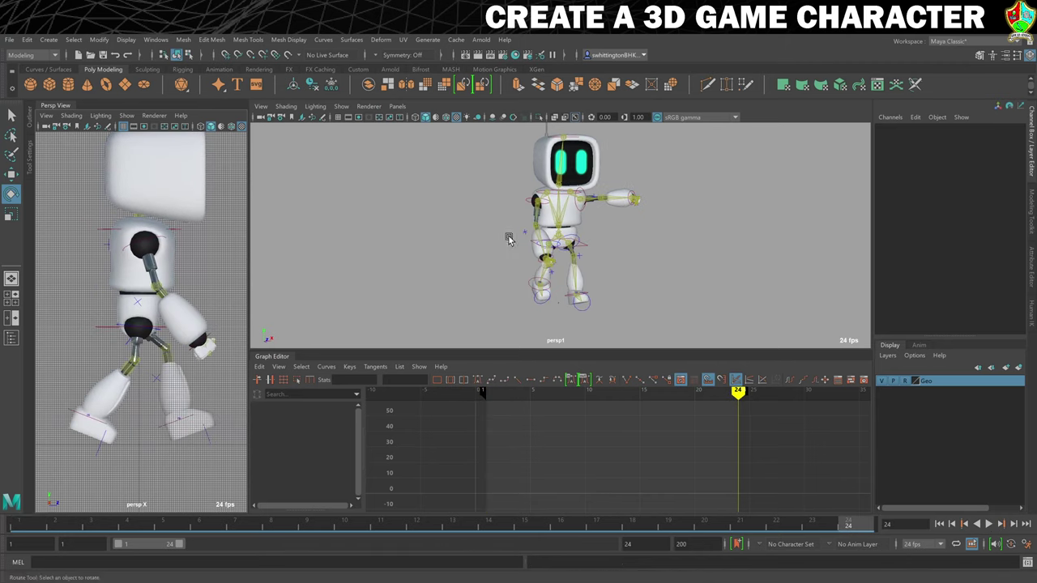
- At frame 1, set the left arm's rotation to X 75, Y 70, Z 85 and key it
alt+drag(734, 240, 706, 234)
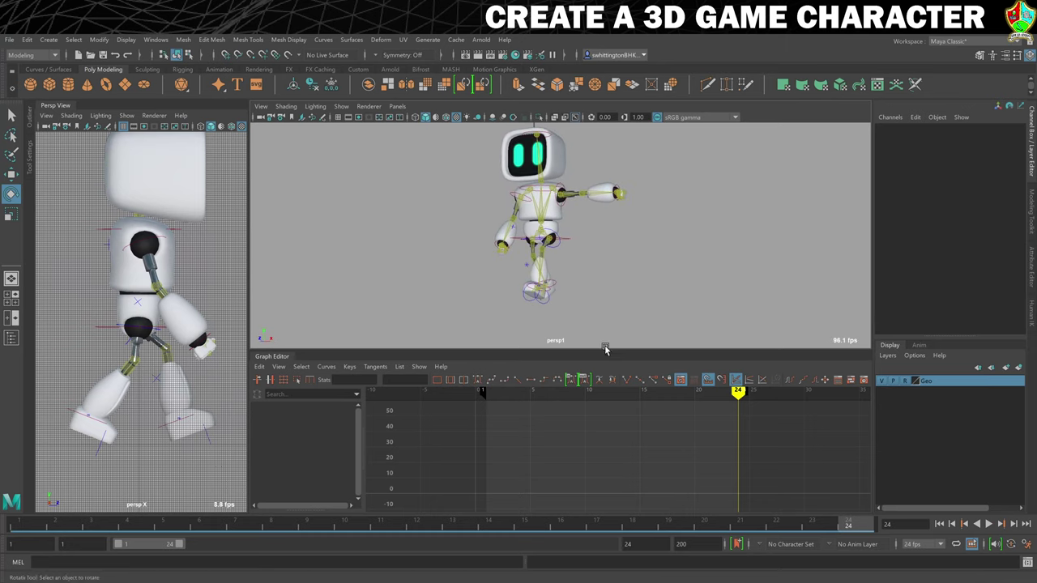
drag(287, 527, 15, 527)
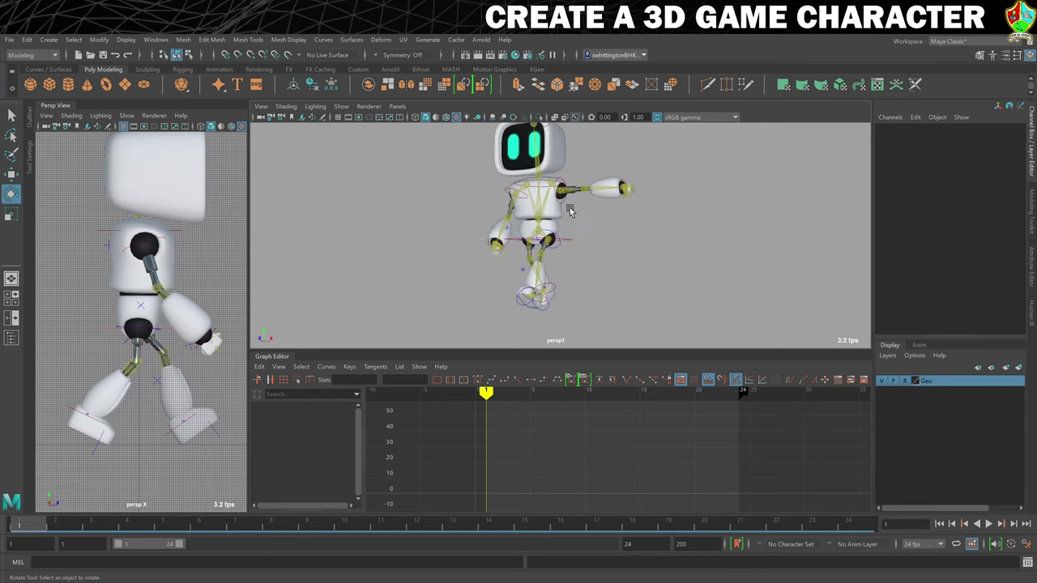
alt+right_drag(569, 210, 586, 203)
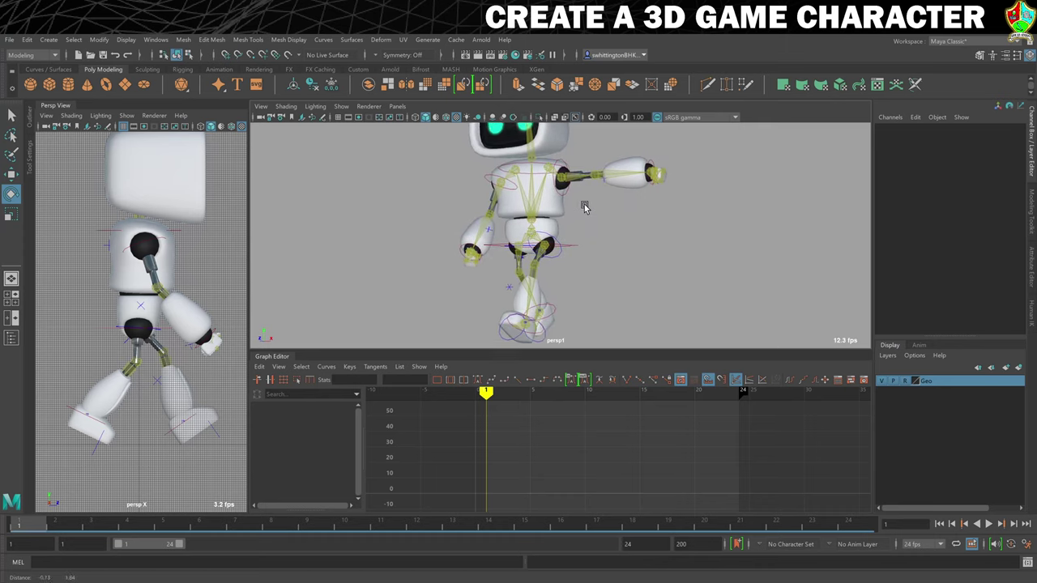
alt+drag(586, 203, 570, 210)
click(561, 203)
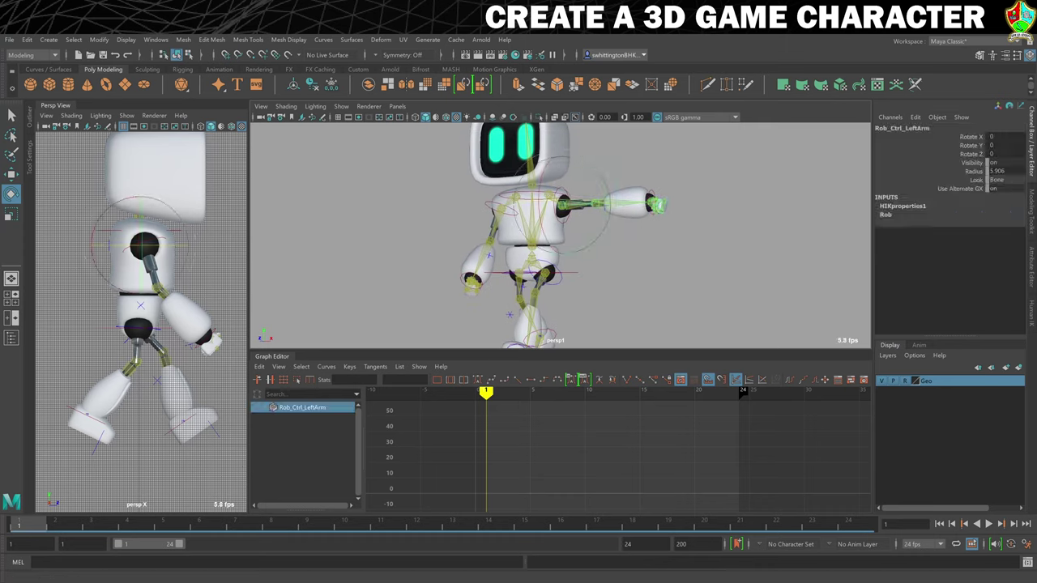
click(1008, 136)
key(Tab)
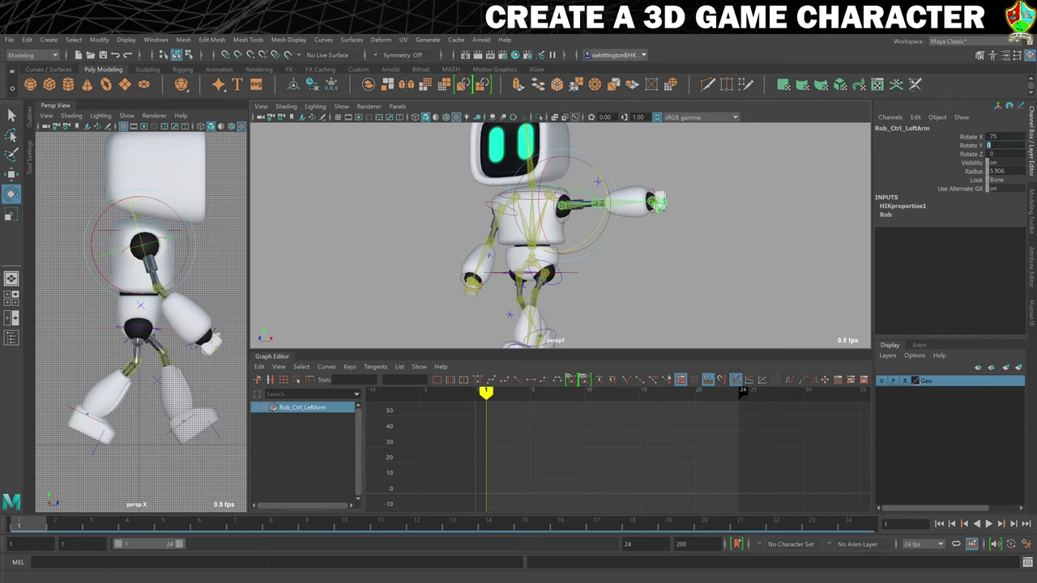
text(70)
key(Tab)
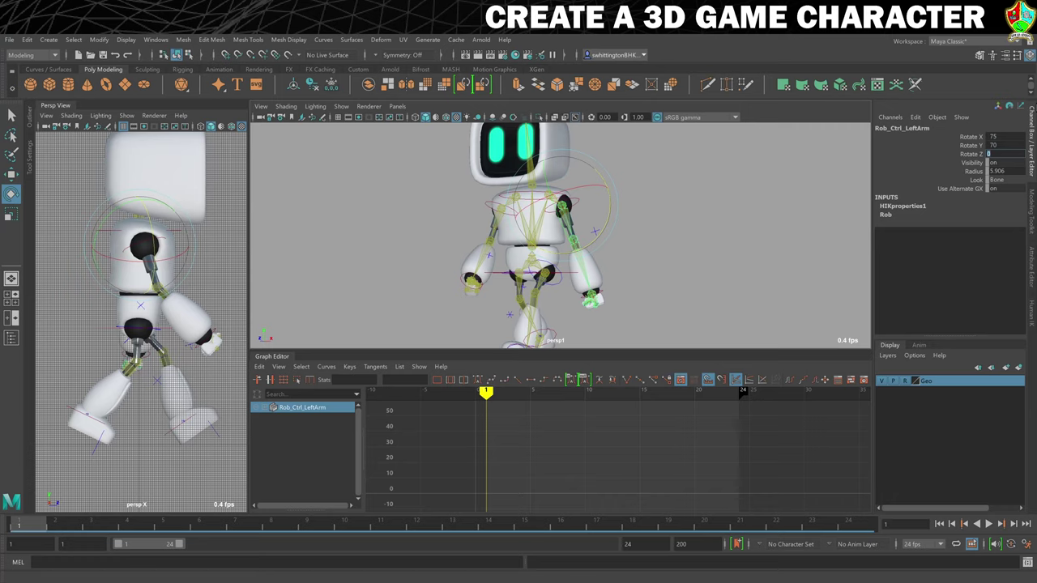
key(Return)
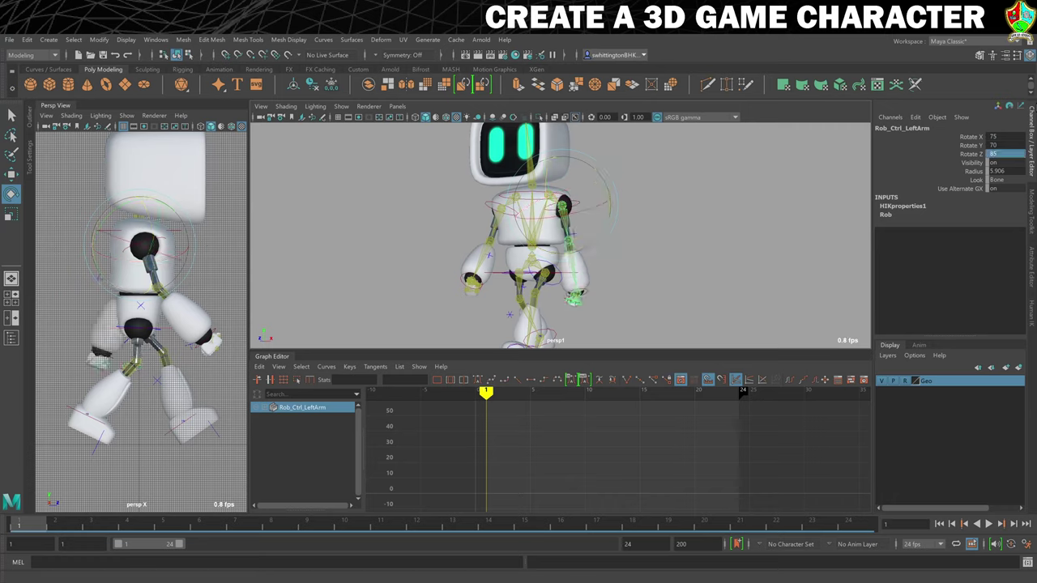
key(s)
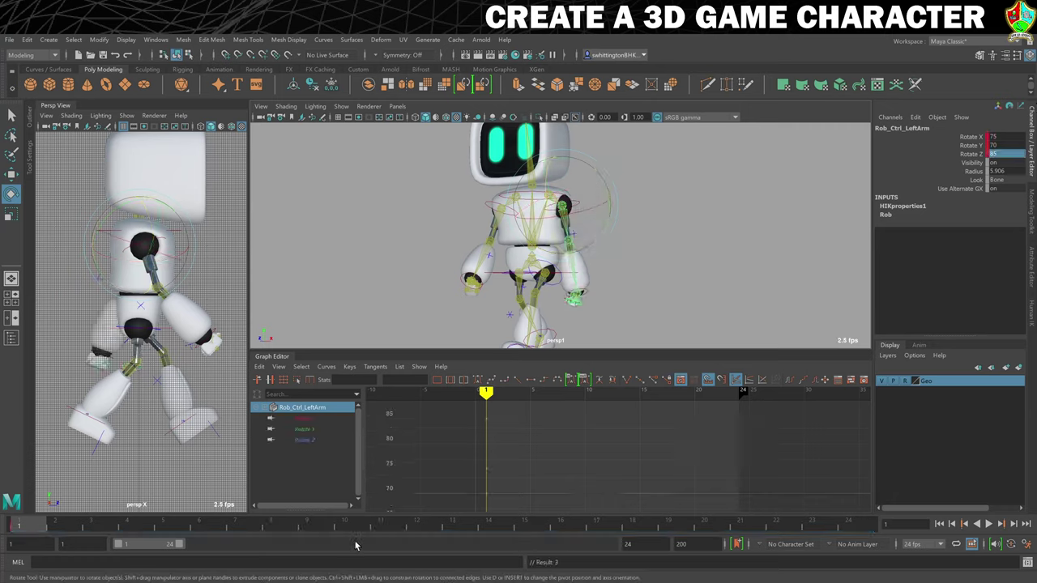
- Set the end of the playback range to frame 25
click(640, 544)
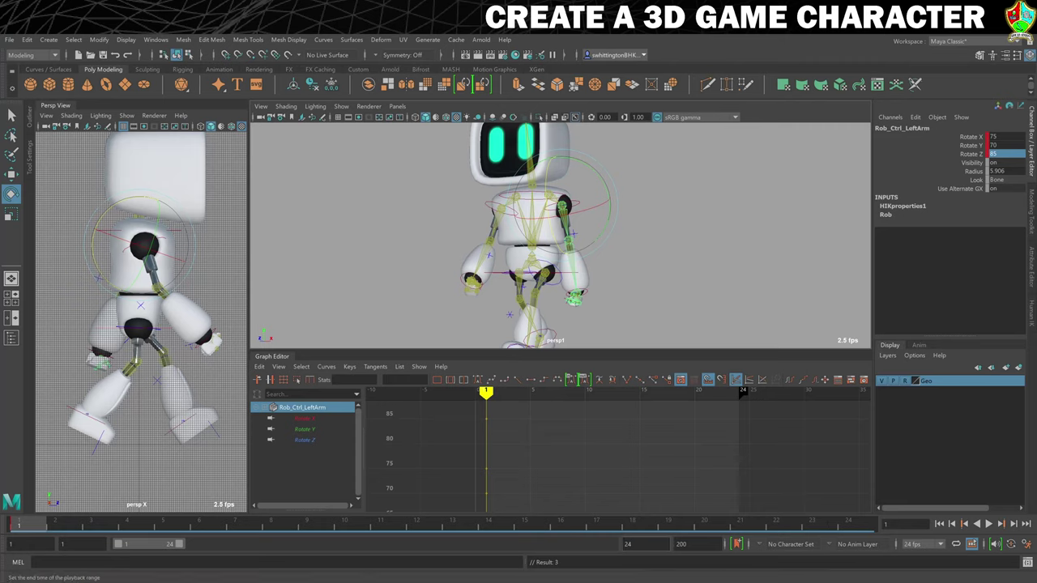
text(25)
key(Return)
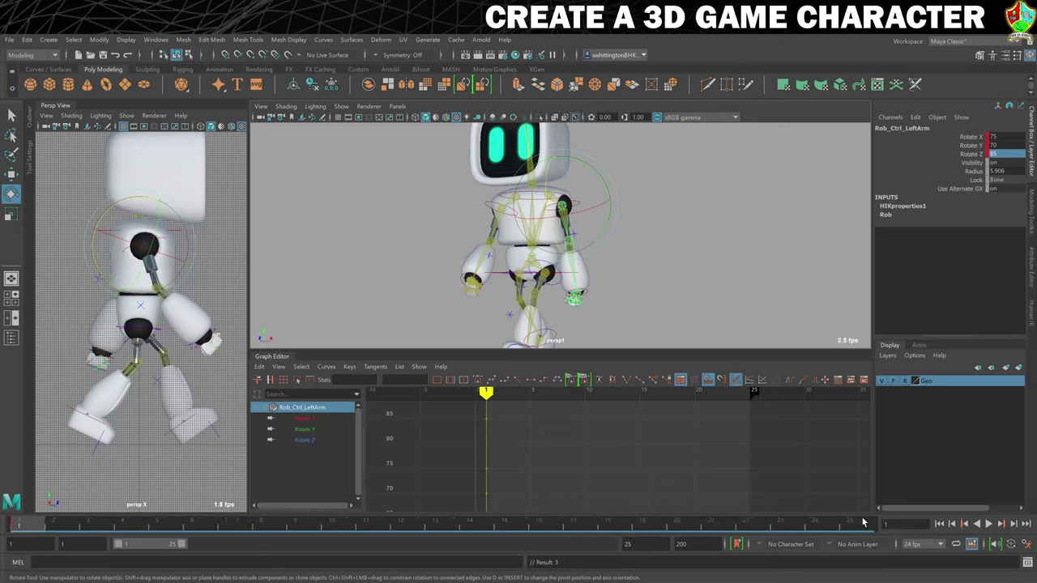
- Key the left arm's frame 1 pose again at frame 25, and key rotation X -30, Y 70, Z -55 at frame 13
click(853, 525)
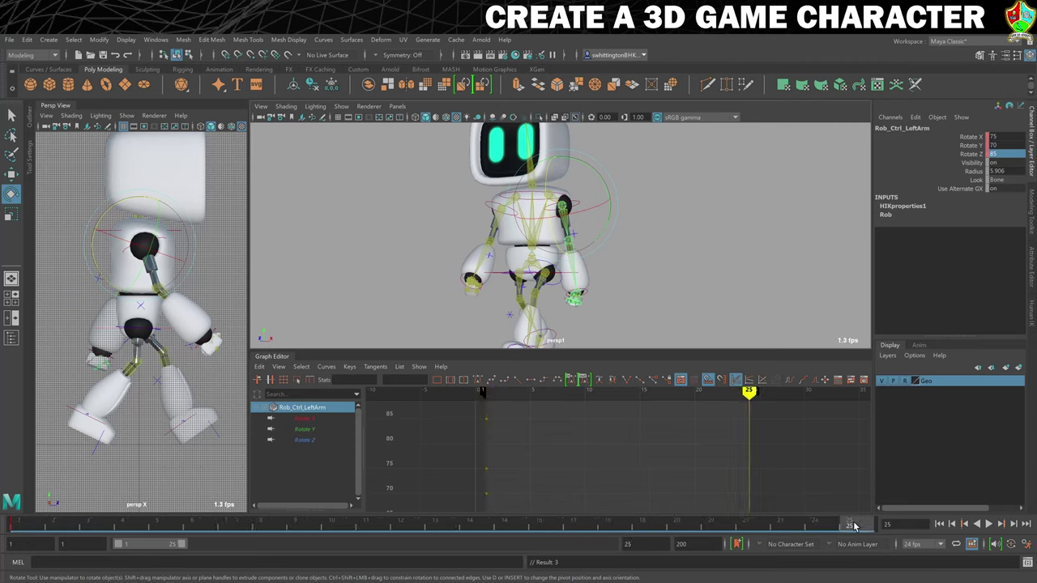
key(s)
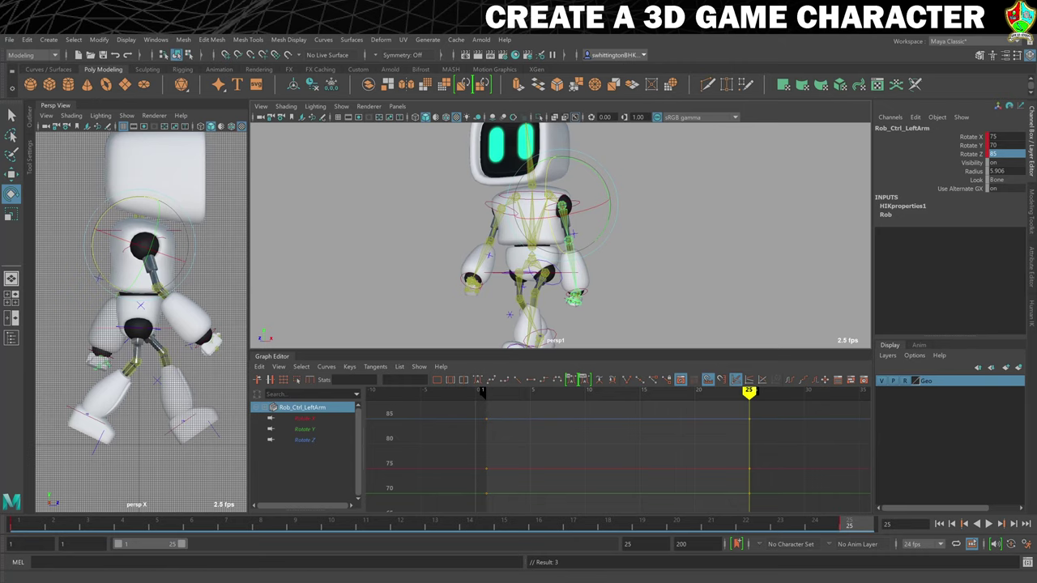
click(435, 526)
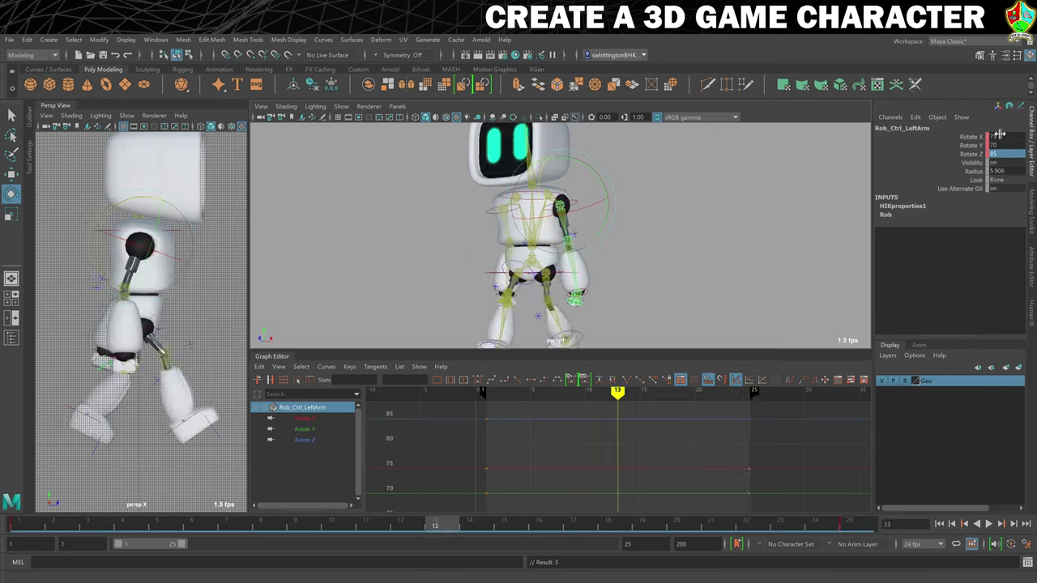
double_click(1000, 136)
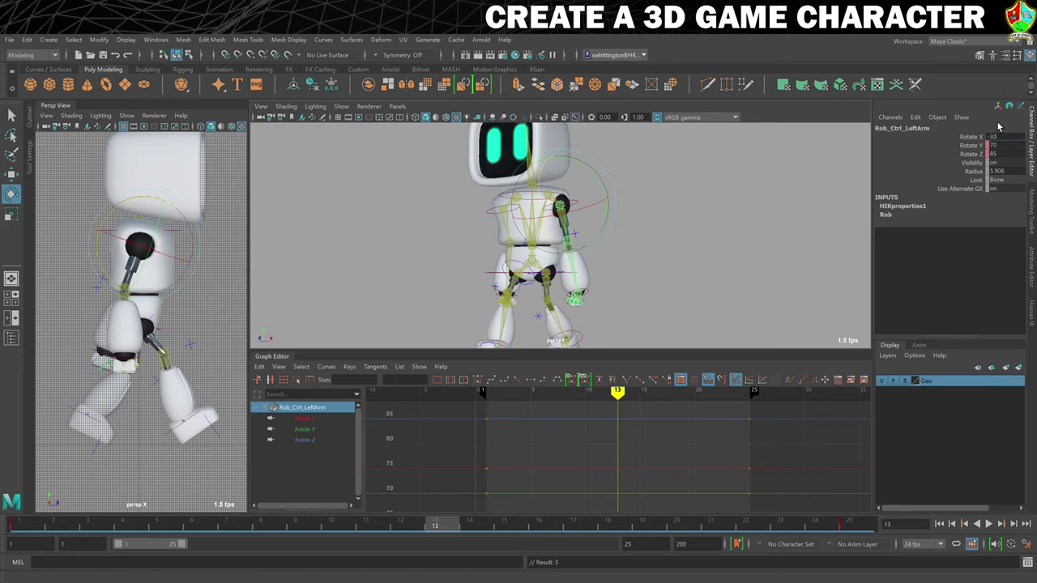
key(Tab)
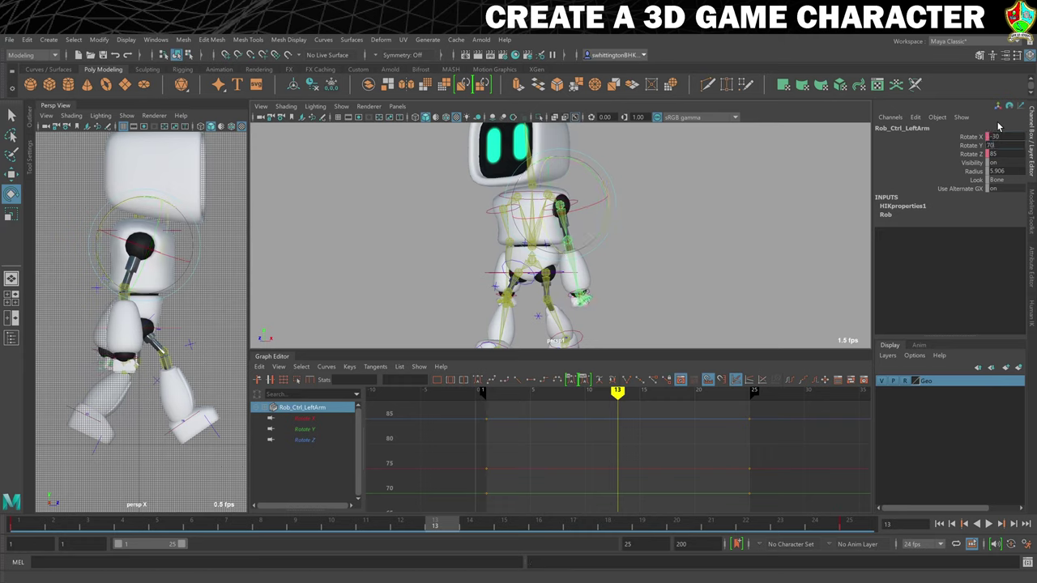
key(Tab)
key(Return)
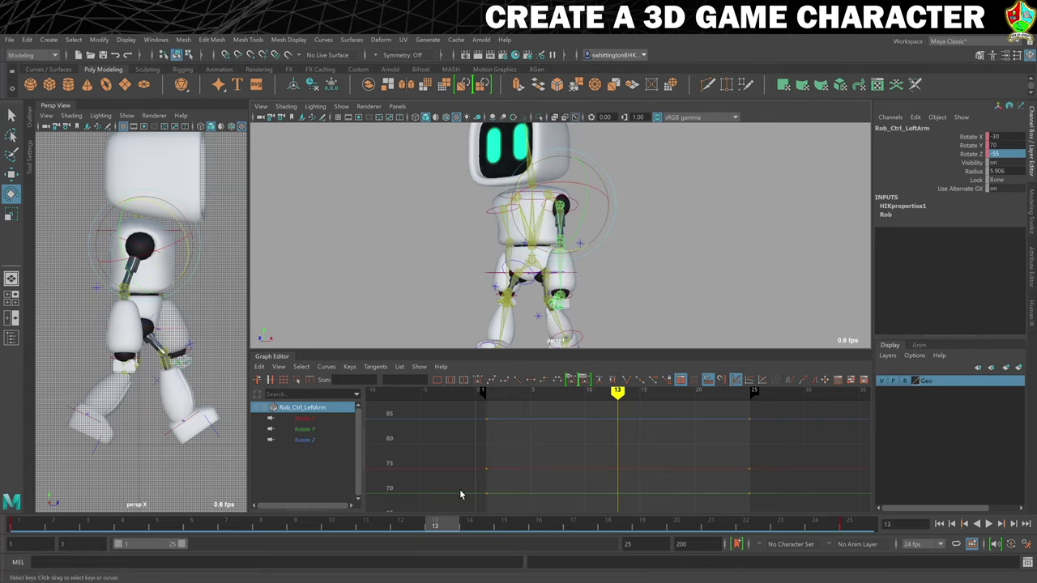
key(s)
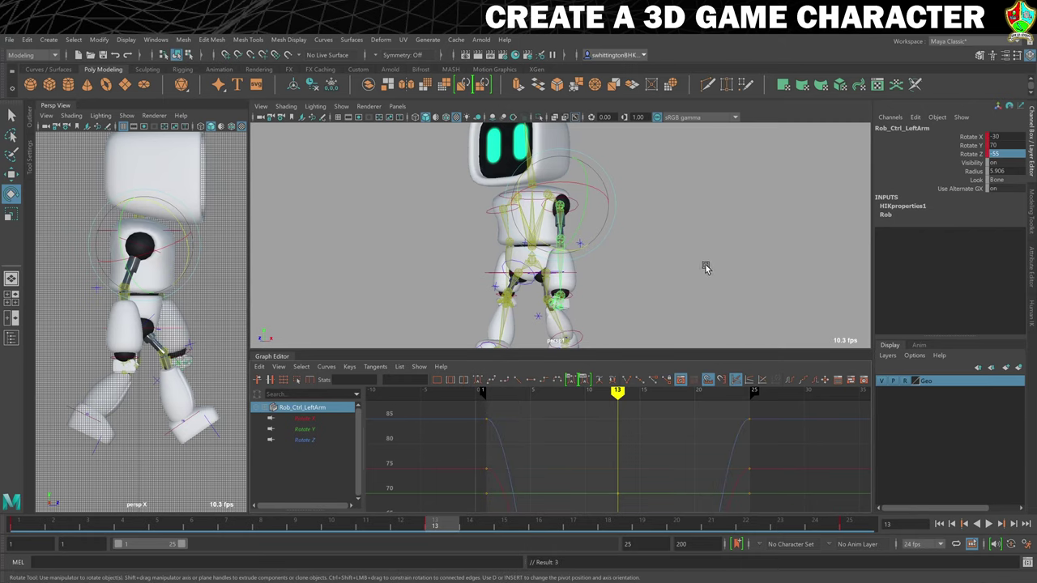
click(705, 267)
click(561, 237)
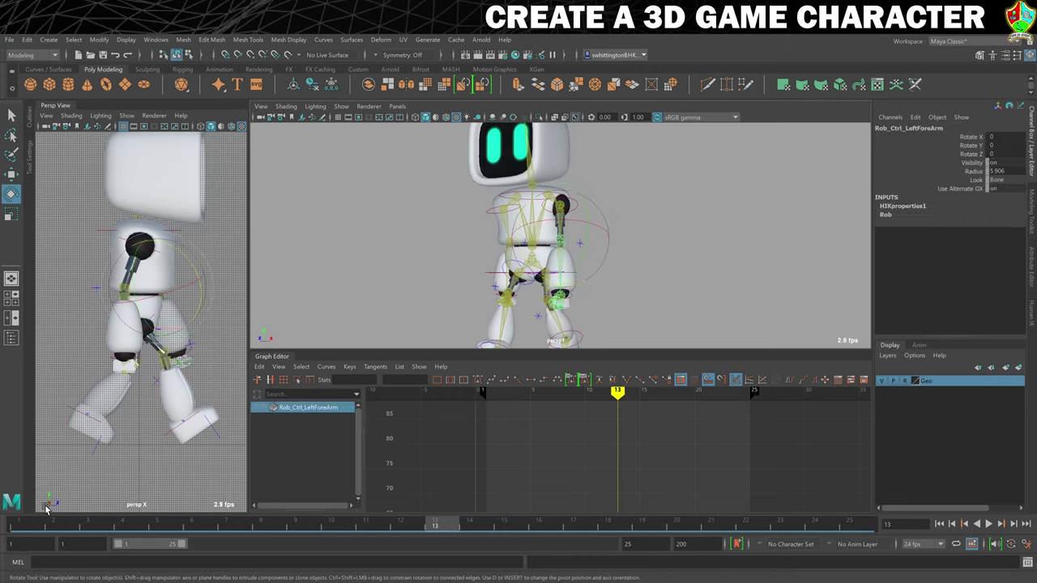
click(685, 264)
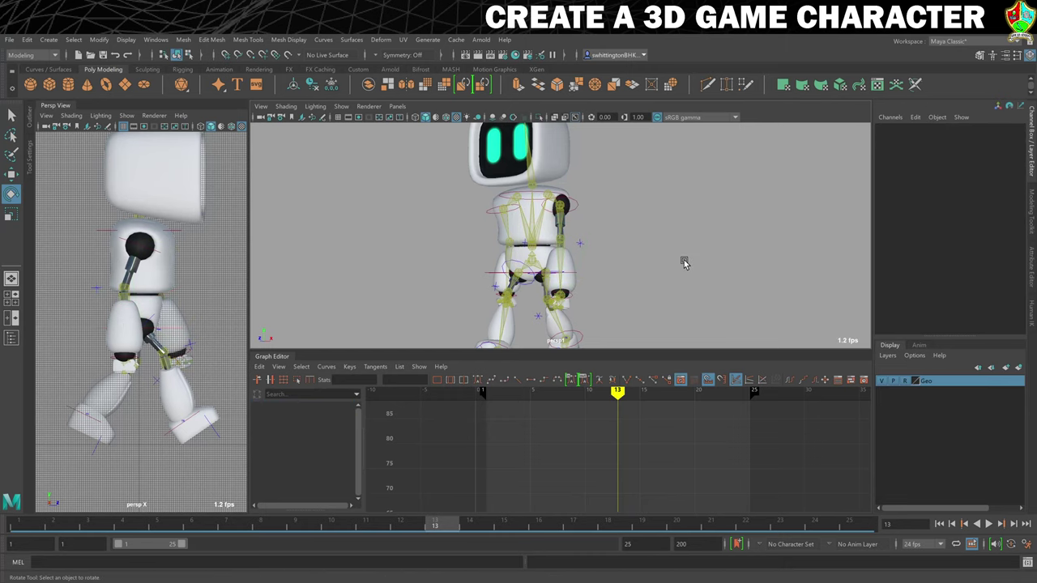
- At frame 7, set the left arm's rotation to X 30, Y 75, Z 20 and key it
click(563, 207)
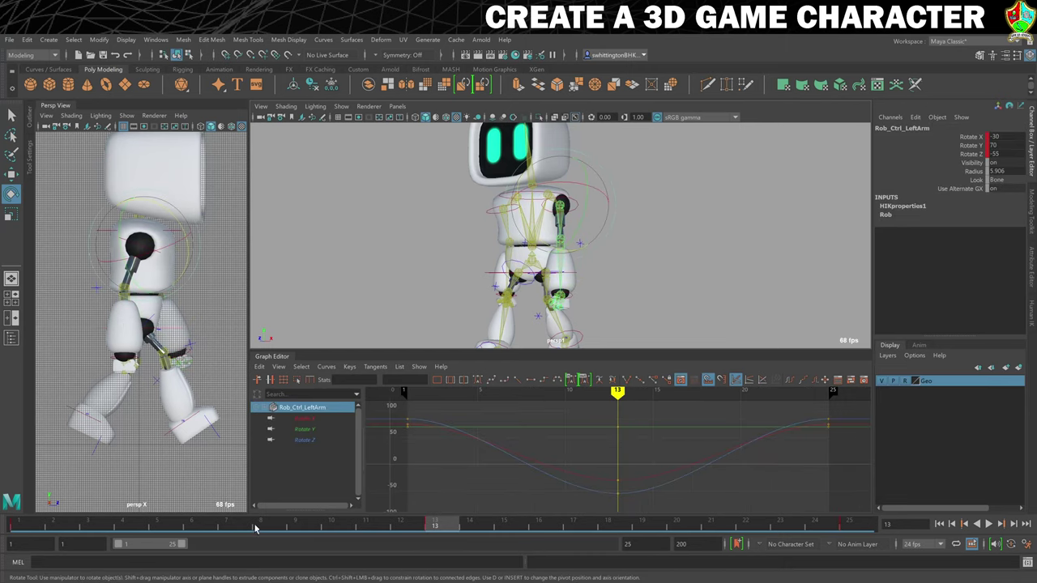
drag(256, 528, 229, 527)
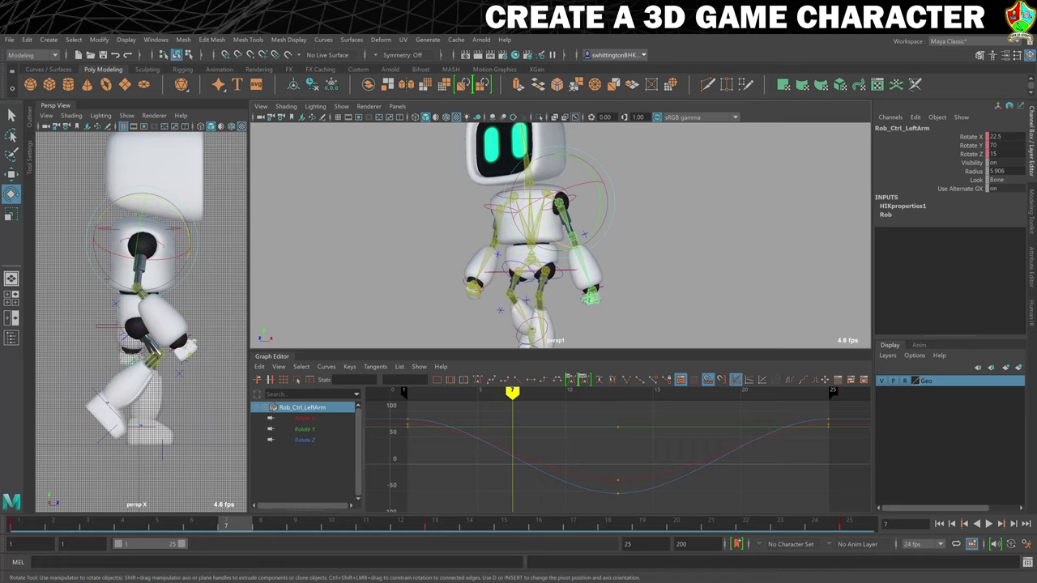
double_click(1003, 137)
key(Tab)
text(75)
key(Tab)
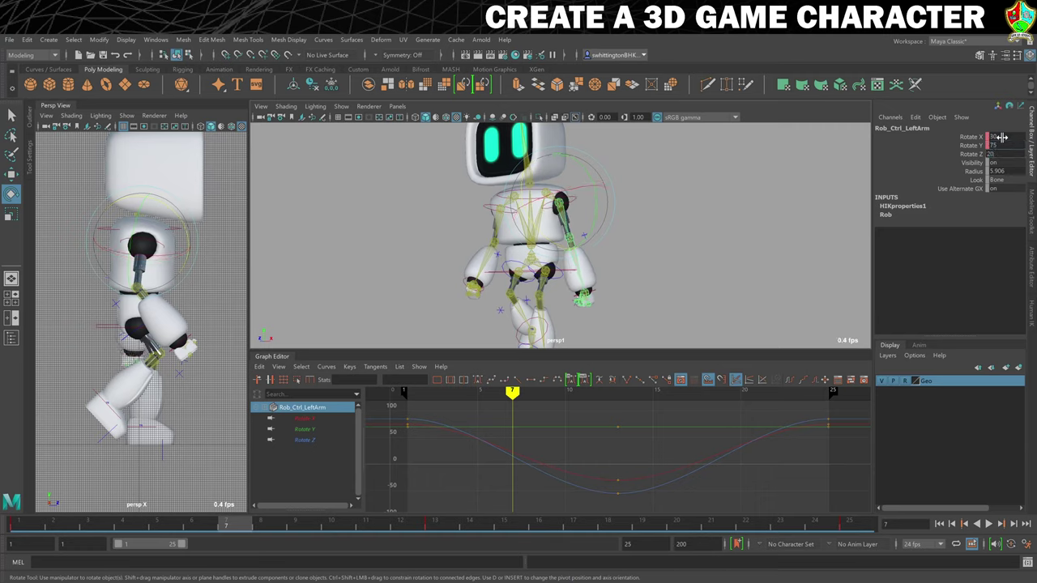
key(Return)
- At frame 19, set the left arm's rotation to X 35, Y 70, Z 20 and key it
click(641, 526)
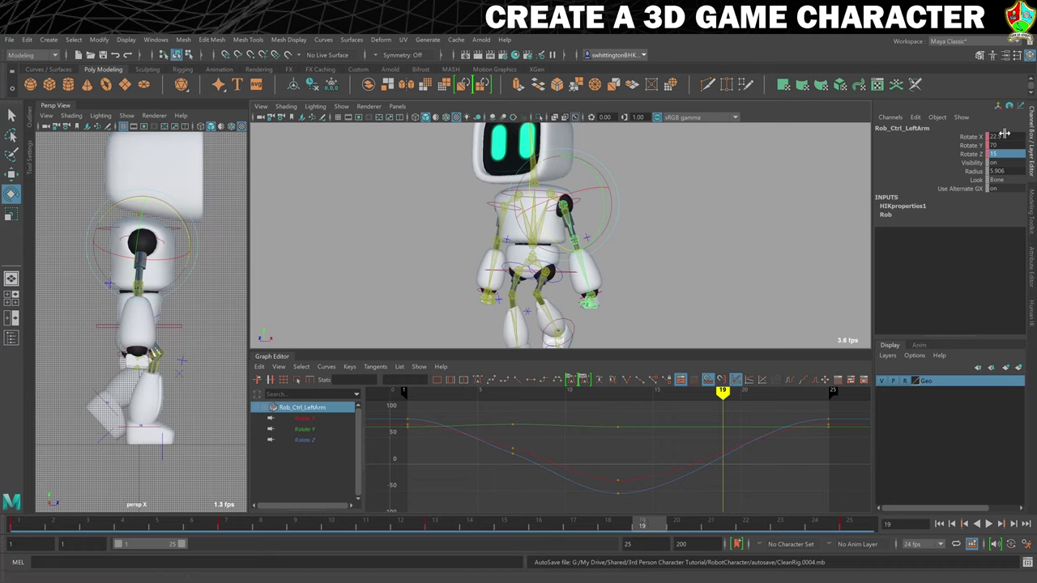
double_click(1004, 136)
key(Tab)
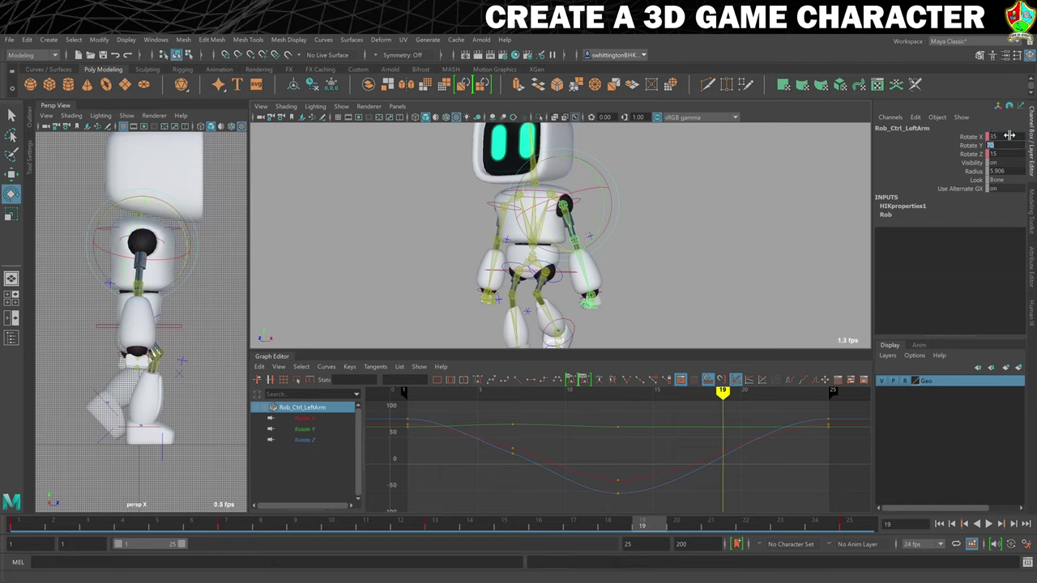
key(Tab)
text(20)
key(Return)
key(s)
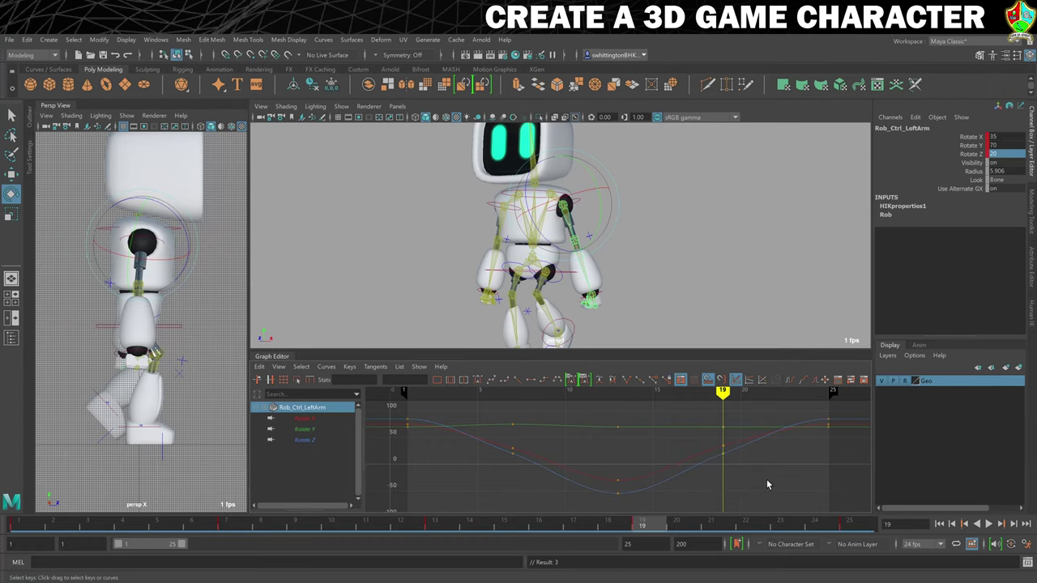
- Set the left forearm's Rotate Z to 3.5 at frame 1 and key that rotation at frames 1 and 25
click(710, 260)
click(578, 243)
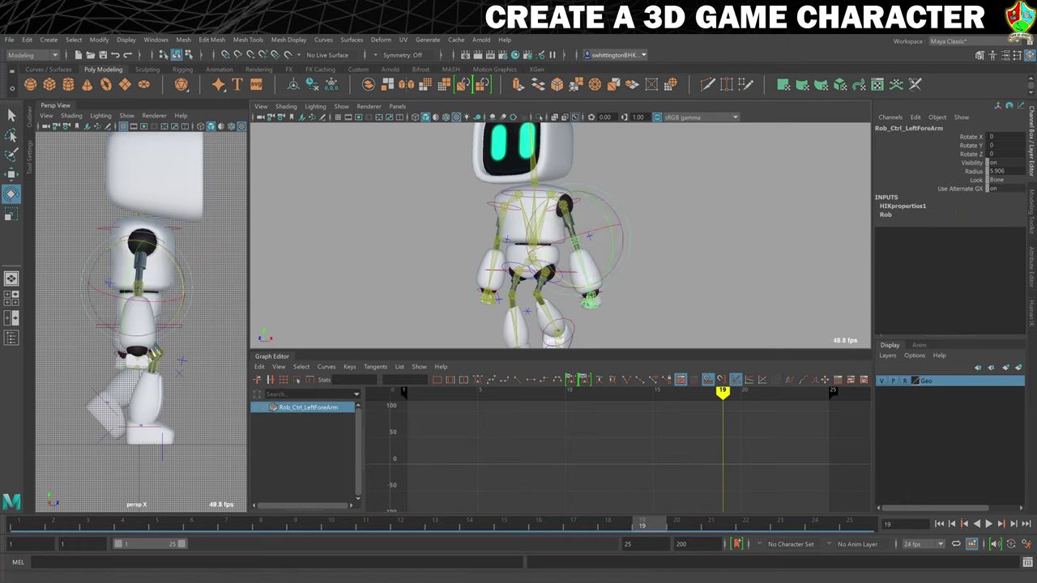
click(34, 527)
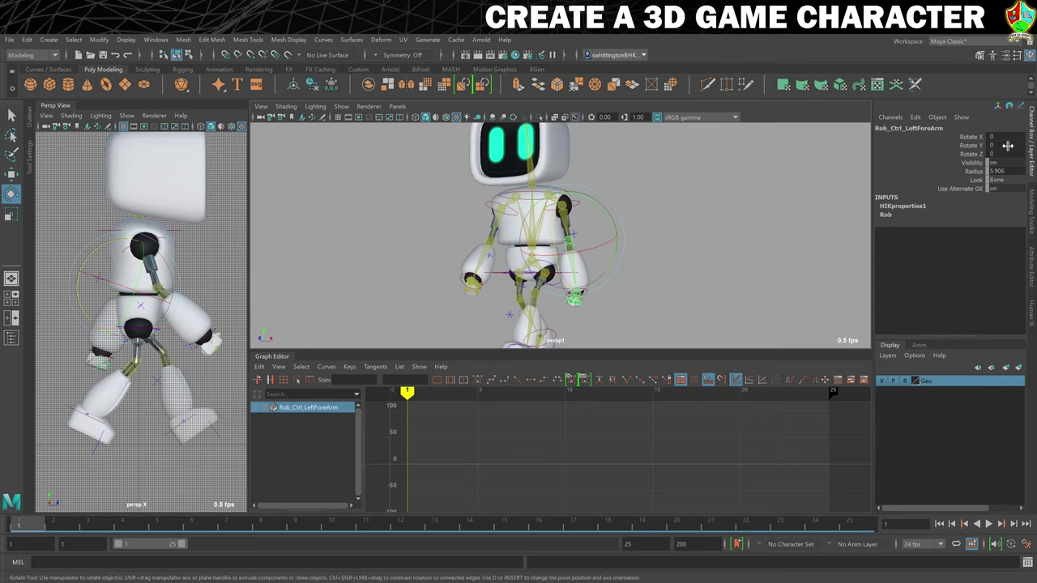
click(1002, 154)
key(Return)
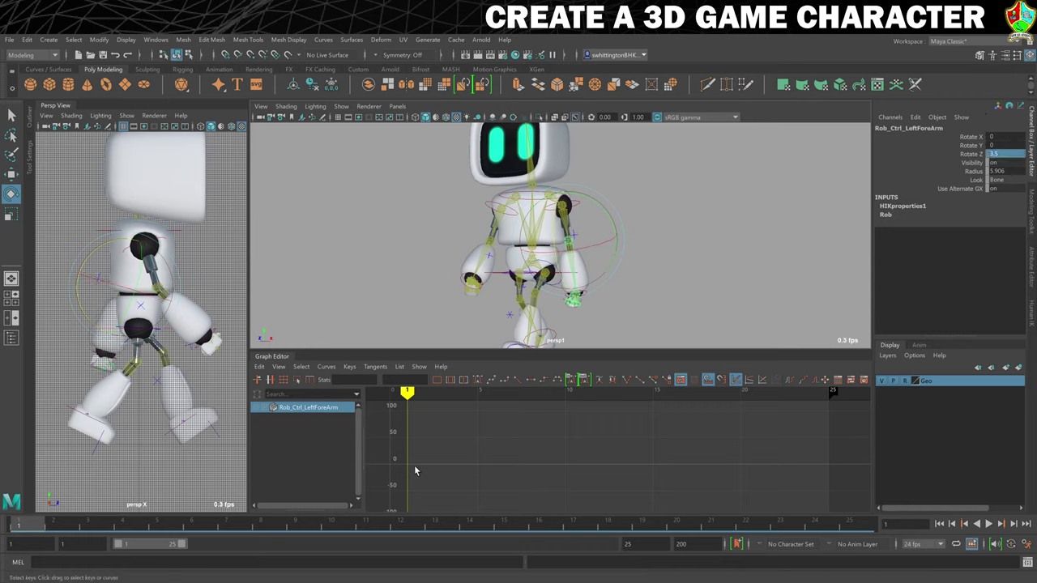
key(shift+e)
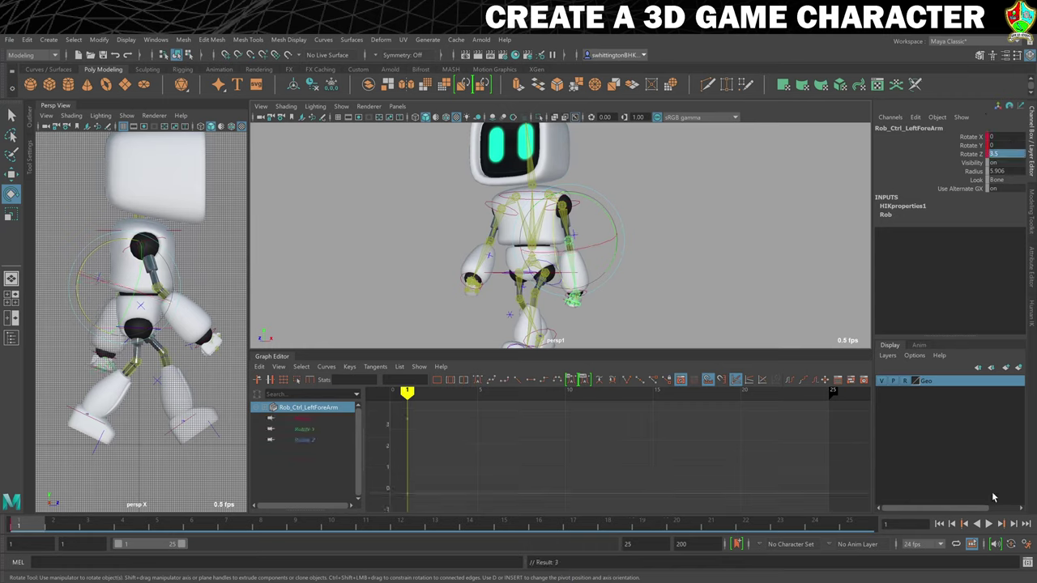
click(850, 528)
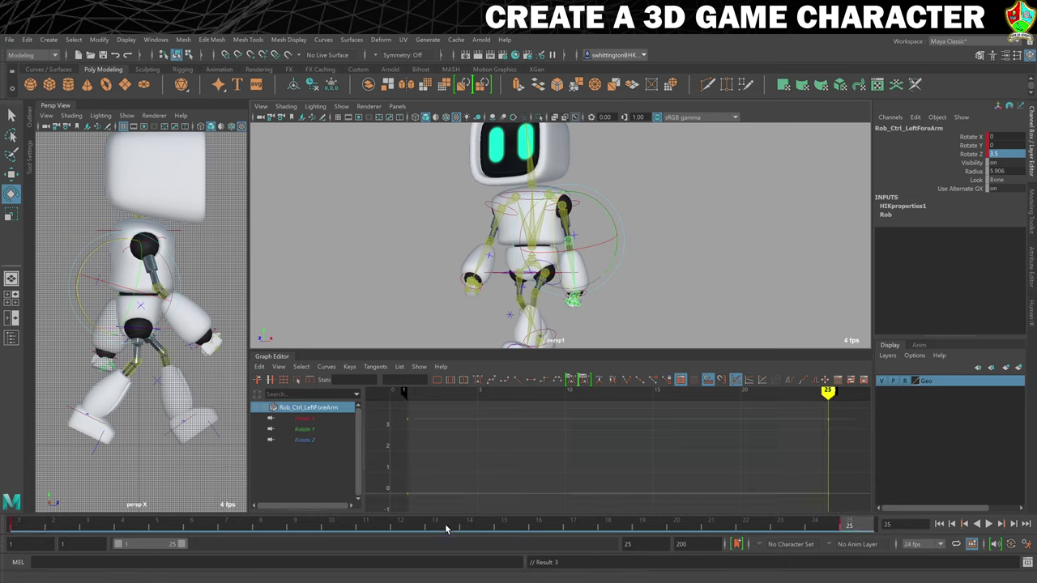
- Check the right forearm's Rotate Z value at its frame 6 key
click(211, 275)
click(160, 290)
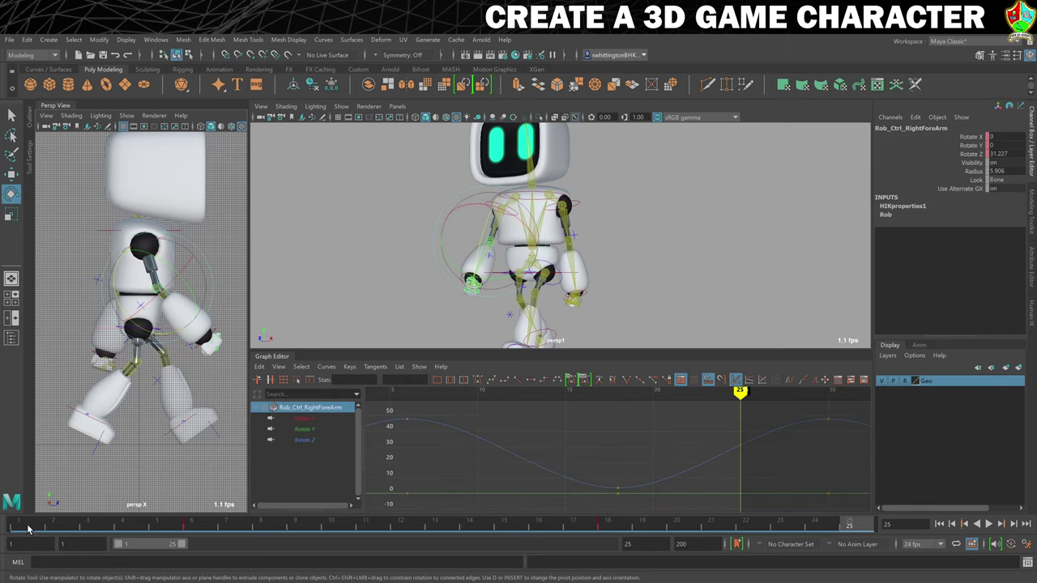
click(206, 525)
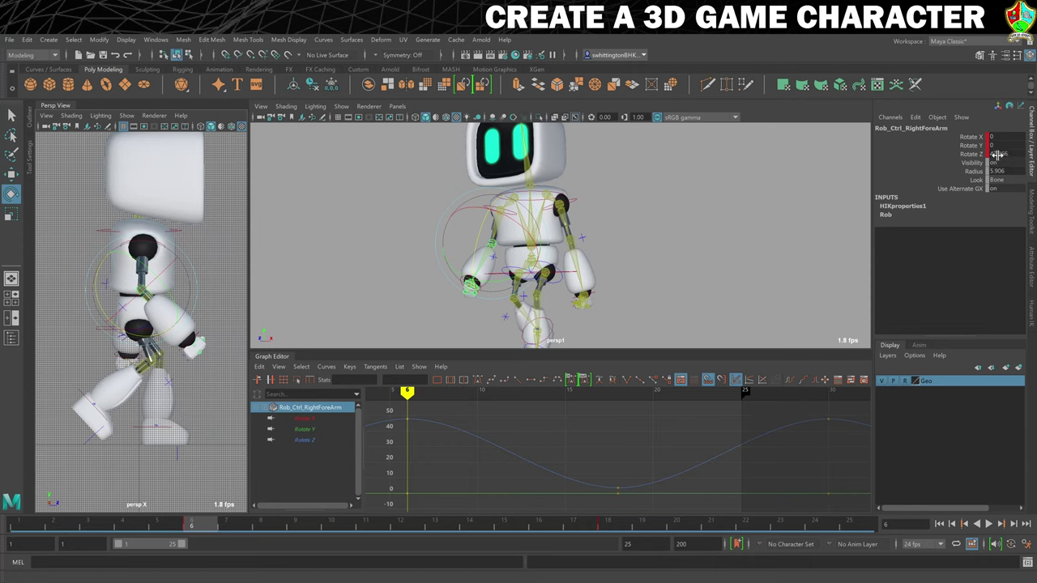
- At frame 13, set the left forearm's Rotate Z to 48 and key its rotation
click(621, 227)
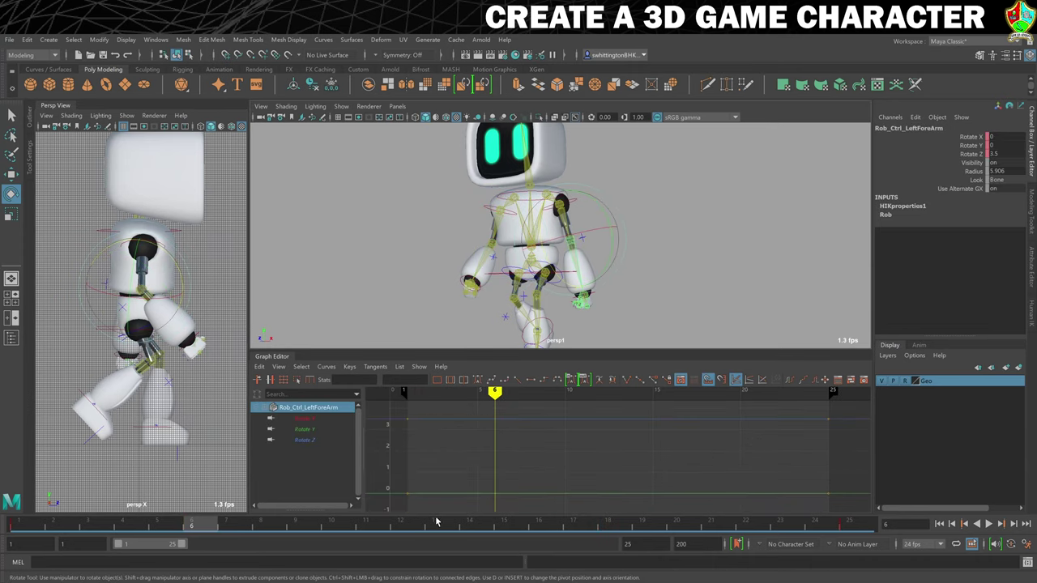
click(434, 525)
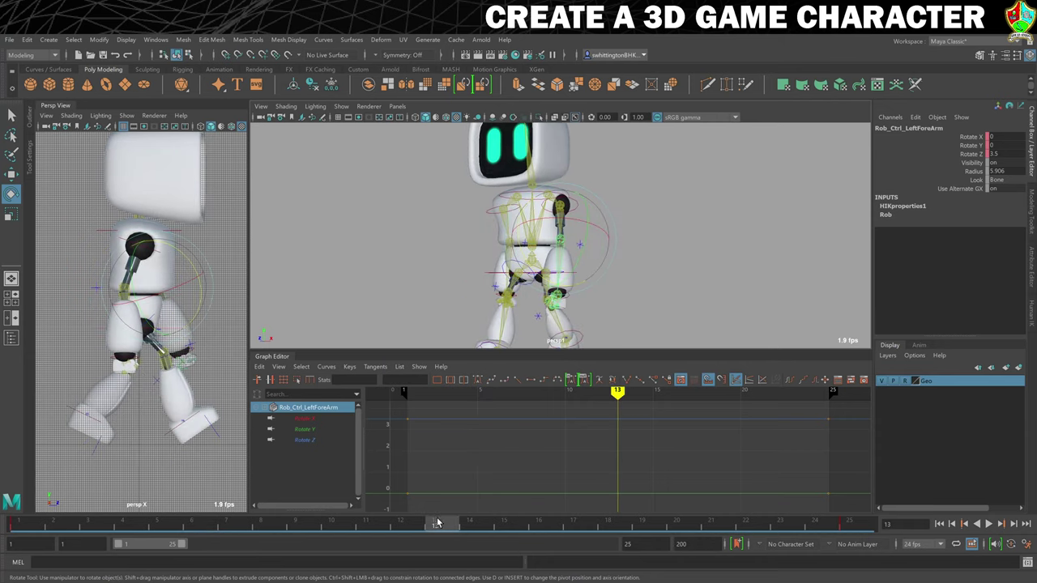
click(993, 154)
key(Return)
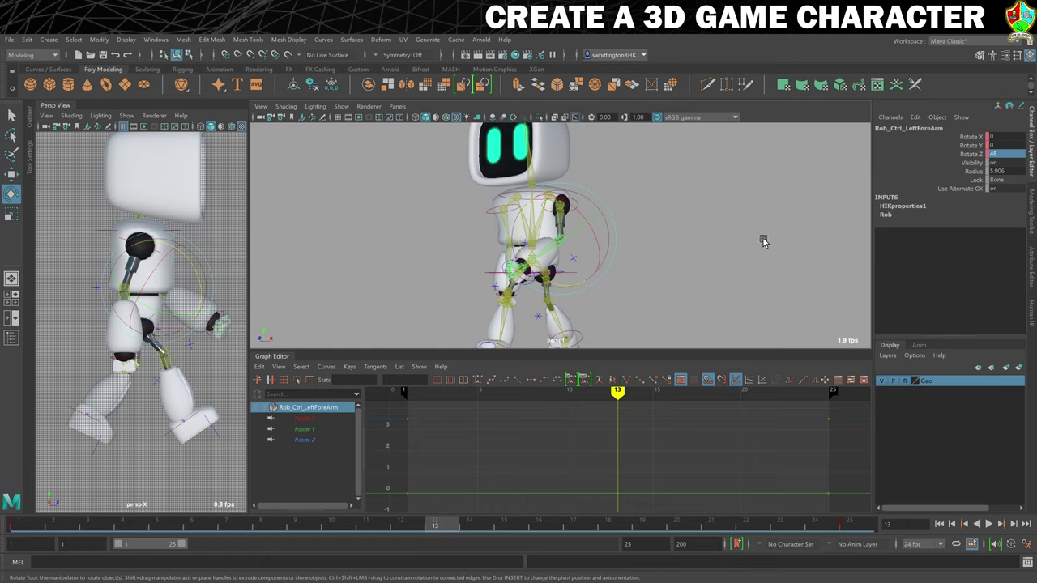
key(s)
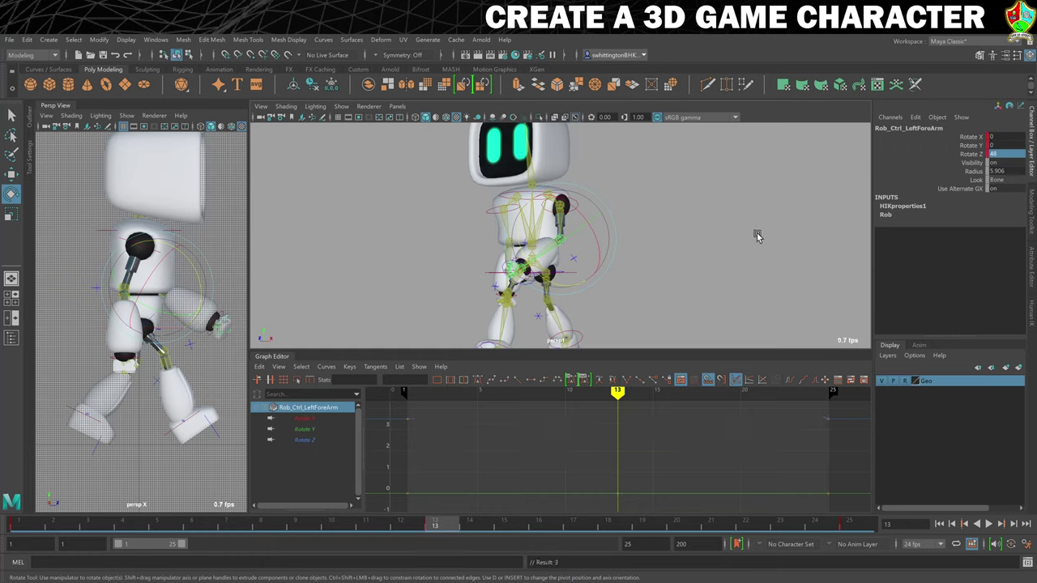
- Set both pre and post infinity of the left forearm's Rotate X, Y and Z curves to Cycle
scroll(607, 474, down, 8)
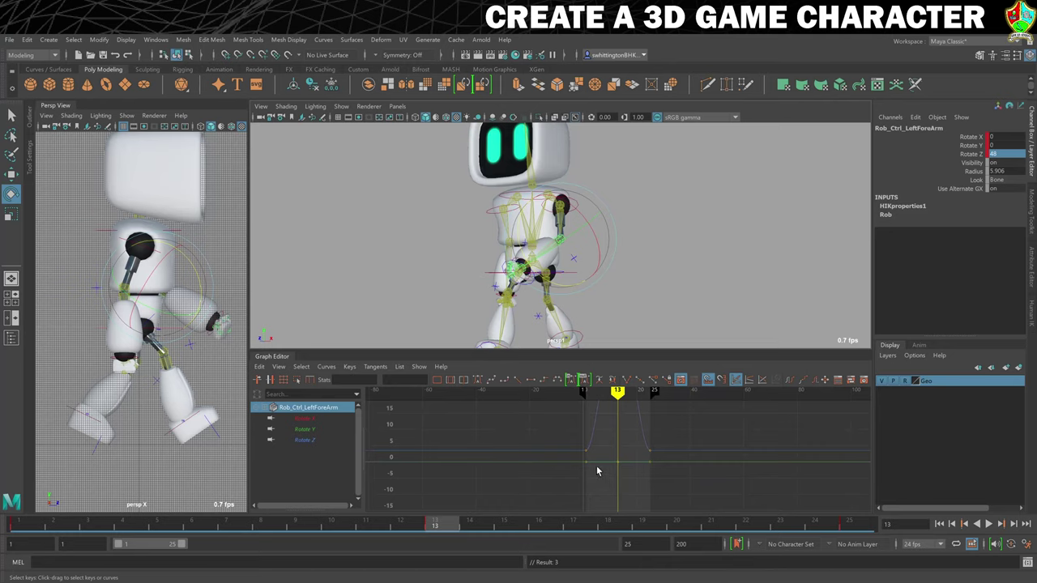
key(f)
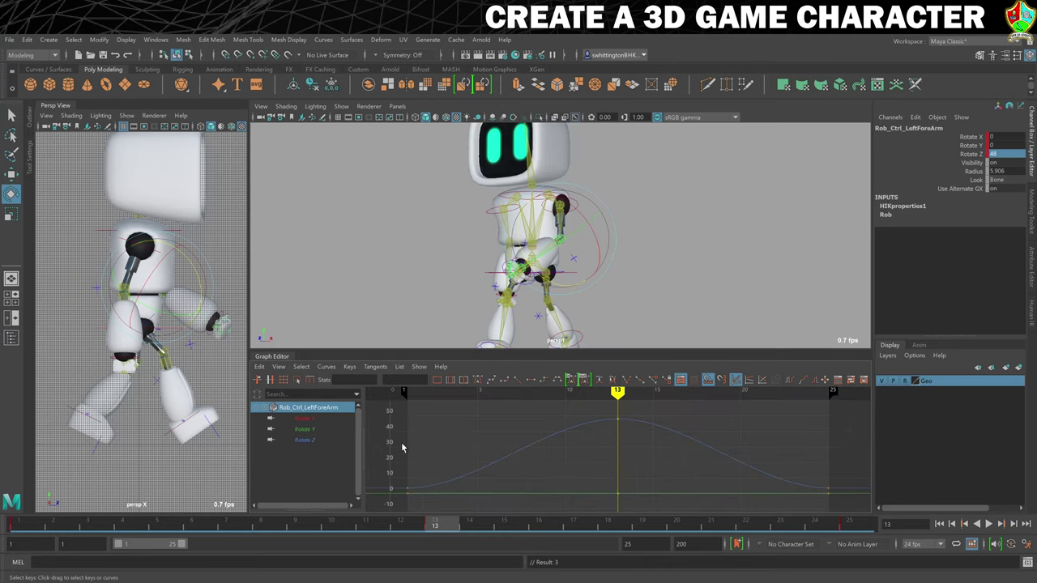
drag(292, 418, 321, 442)
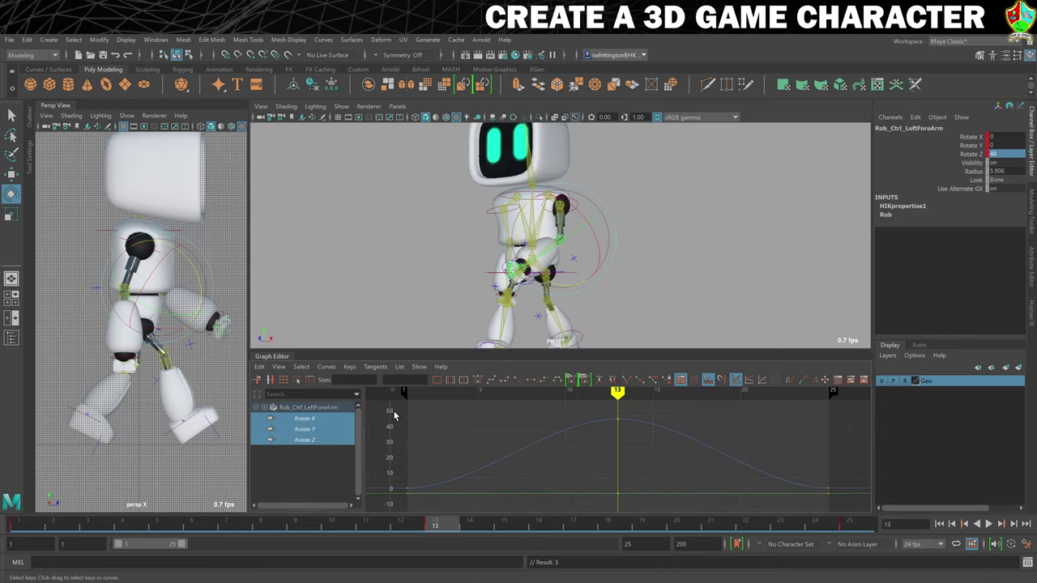
drag(394, 414, 837, 509)
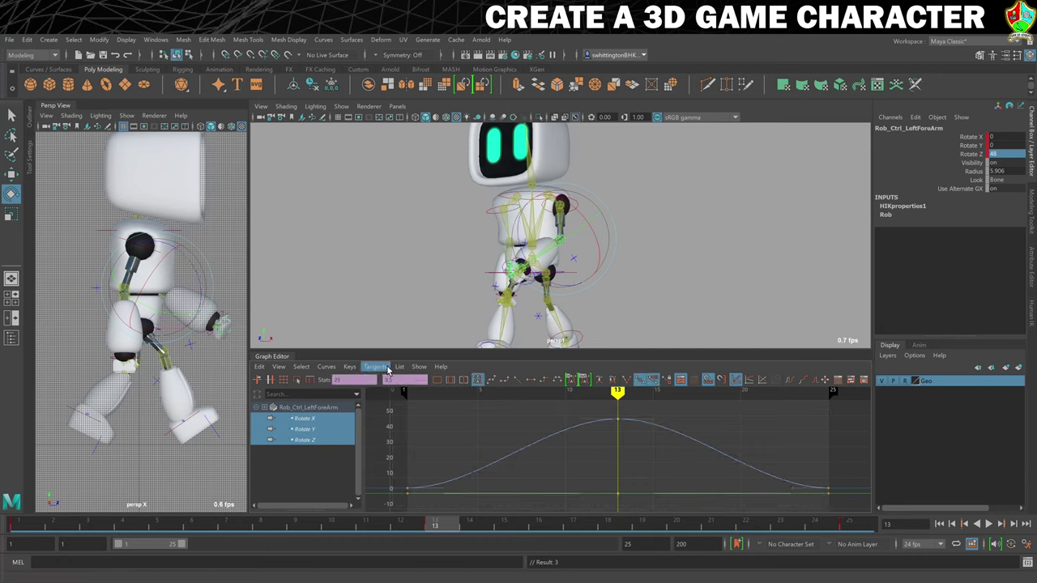
click(325, 366)
click(350, 366)
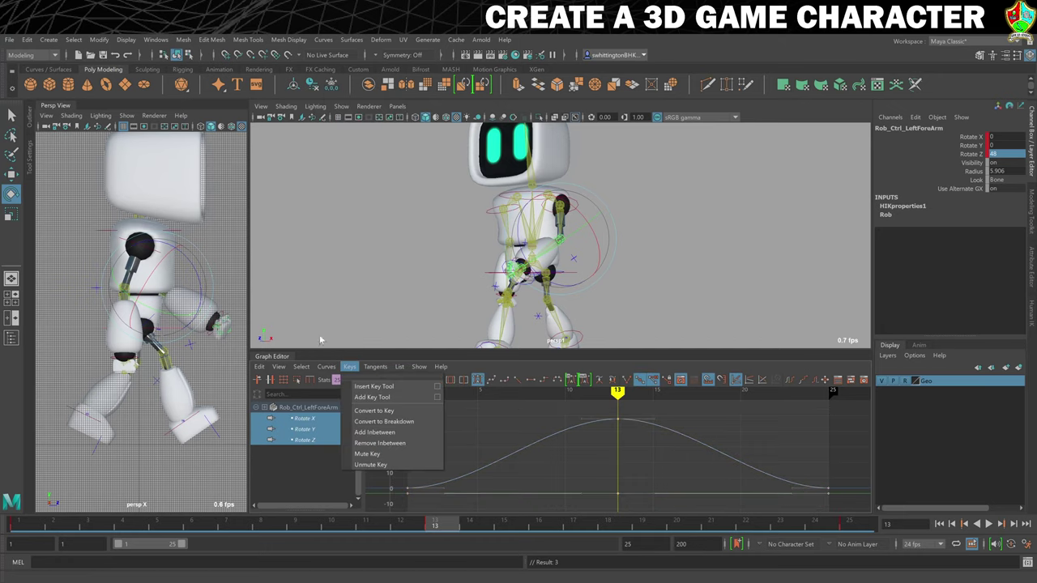
click(326, 366)
mouse_move(381, 104)
click(458, 108)
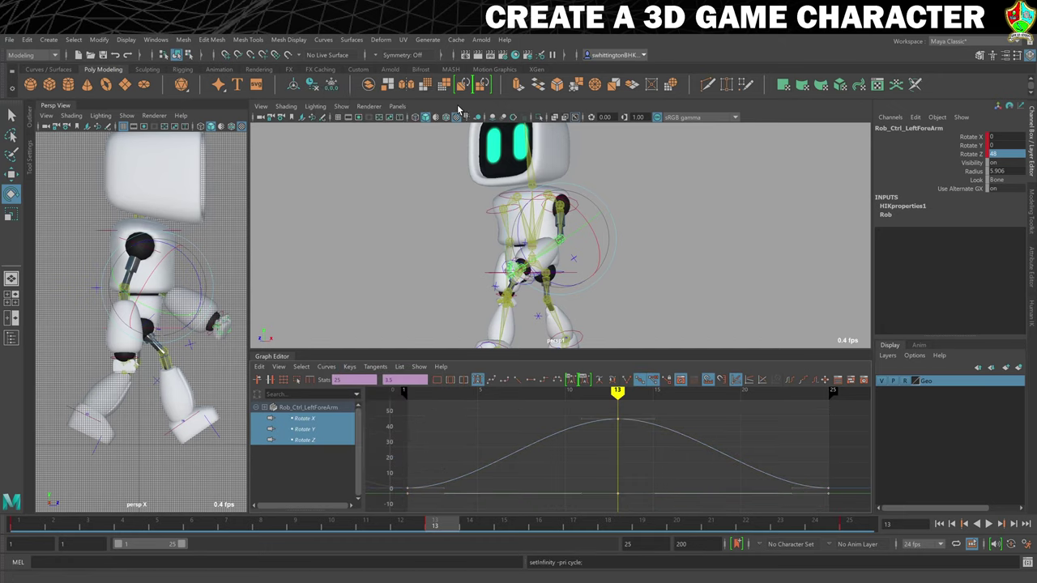
click(326, 366)
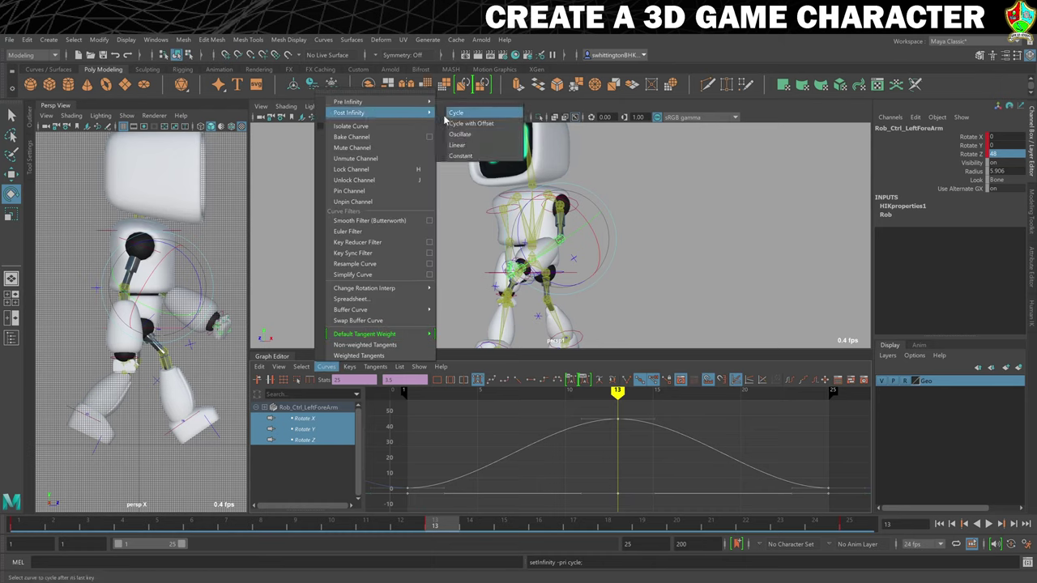
click(456, 112)
scroll(672, 448, down, 4)
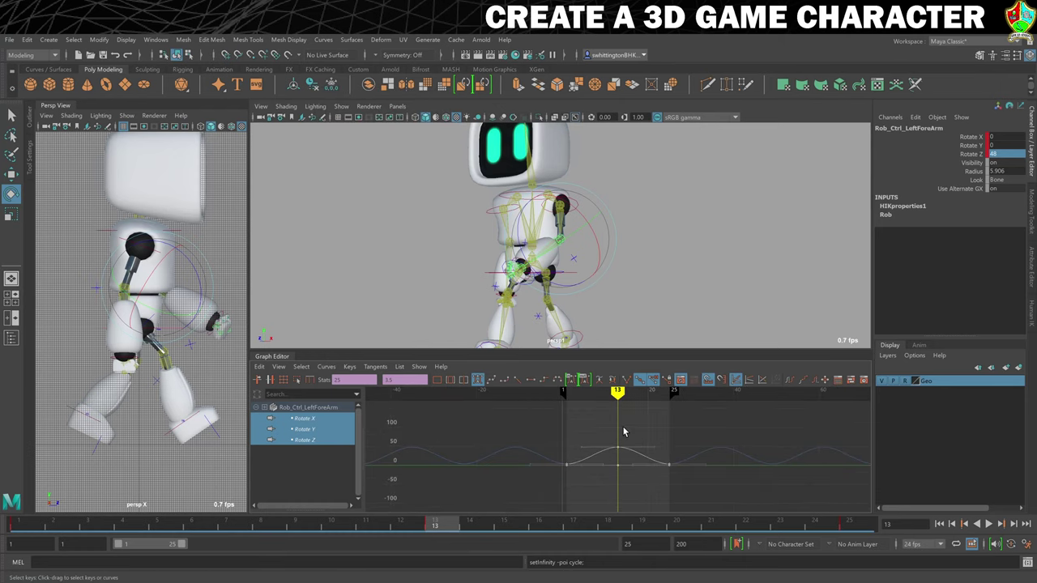
key(f)
scroll(617, 446, up, 2)
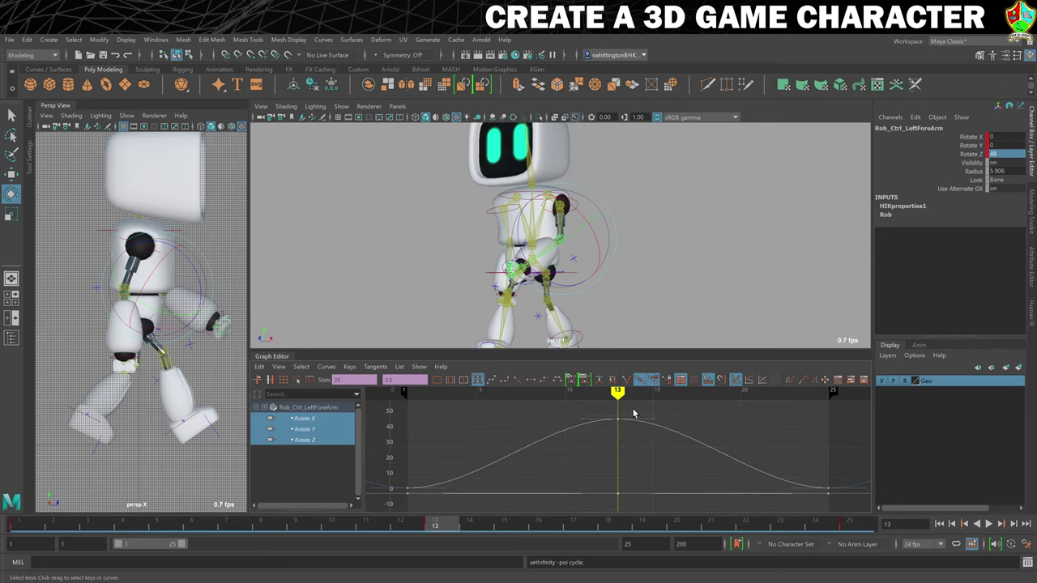
- Shift all of the left forearm's rotation keys 5 frames forward in time and deselect the forearm
click(622, 421)
click(626, 421)
drag(628, 420, 701, 424)
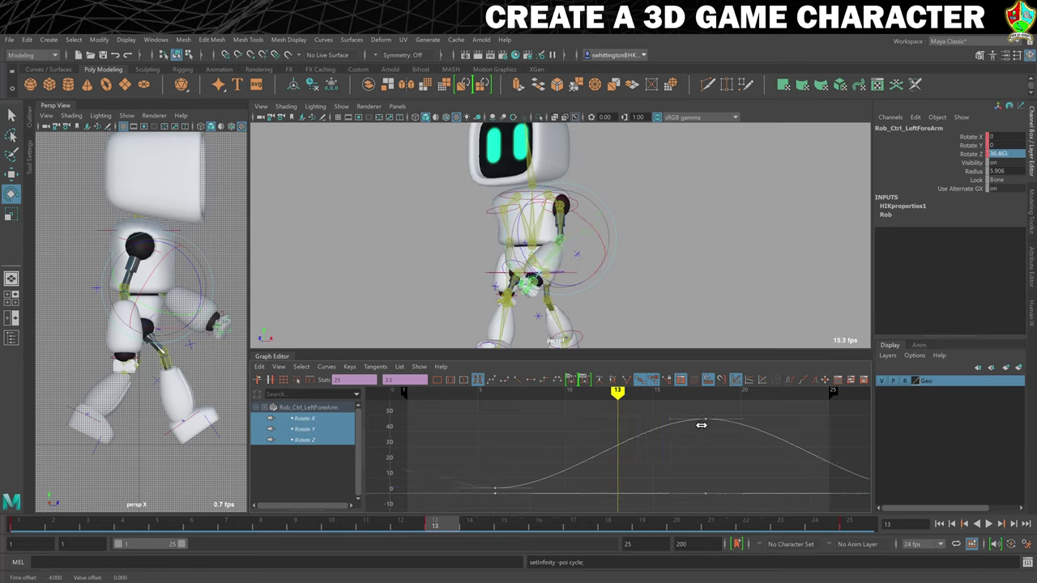
click(713, 264)
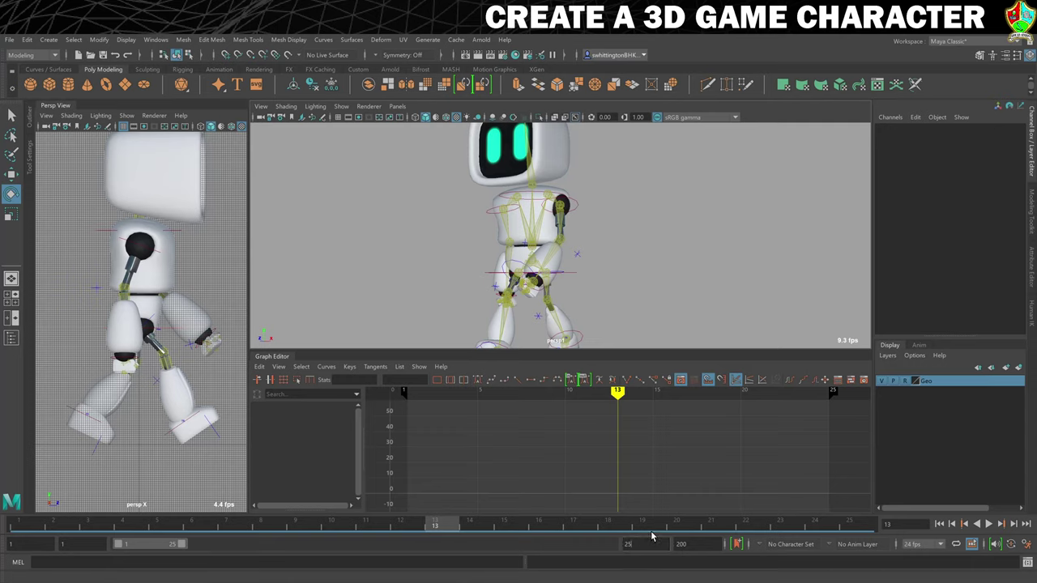
- Set the playback range to end at frame 24 and play the walk cycle, viewing the robot from several angles
text(4)
key(Return)
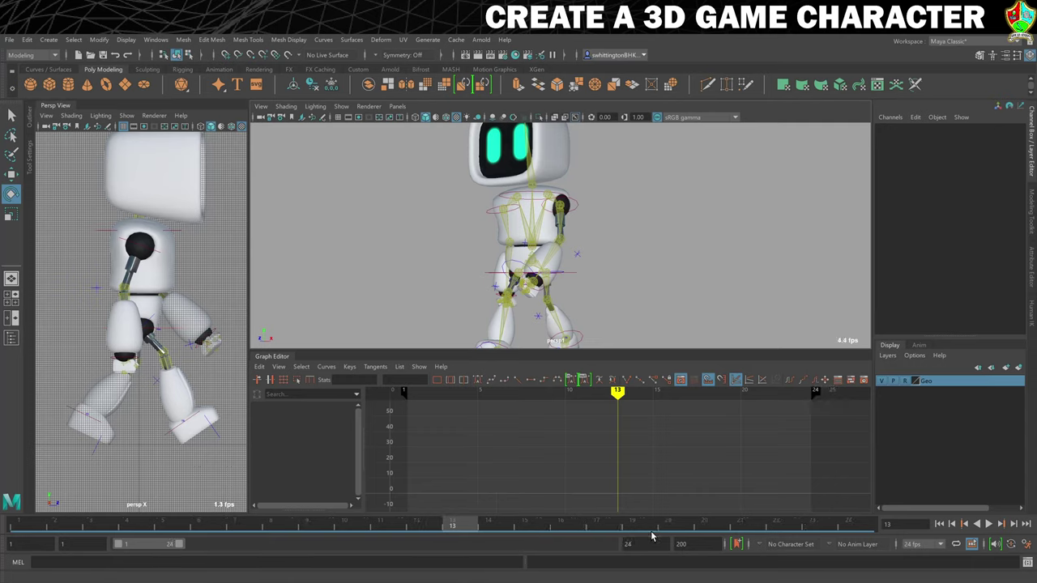
click(990, 525)
alt+drag(688, 270, 672, 262)
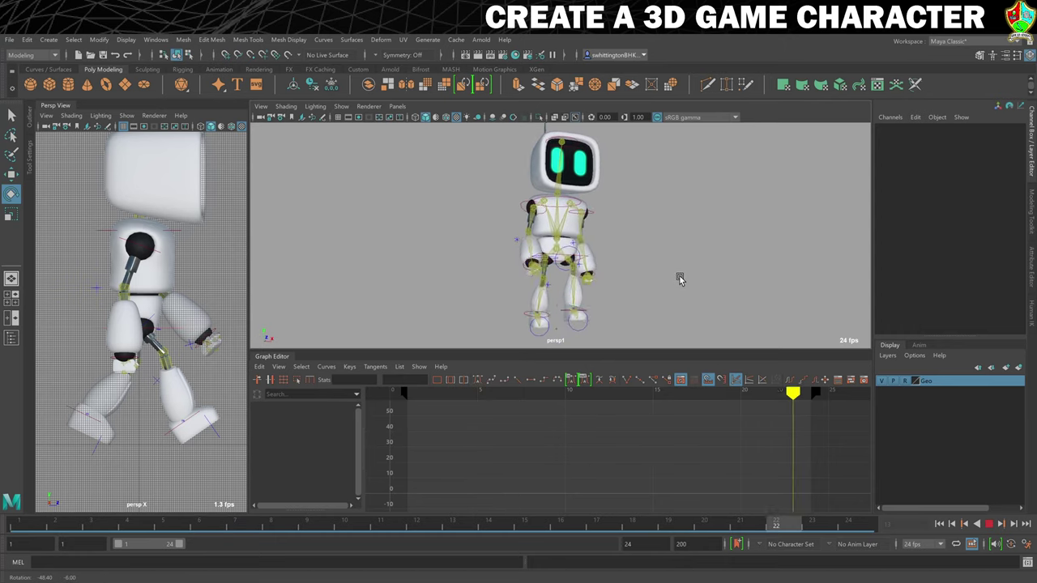
alt+drag(678, 277, 653, 286)
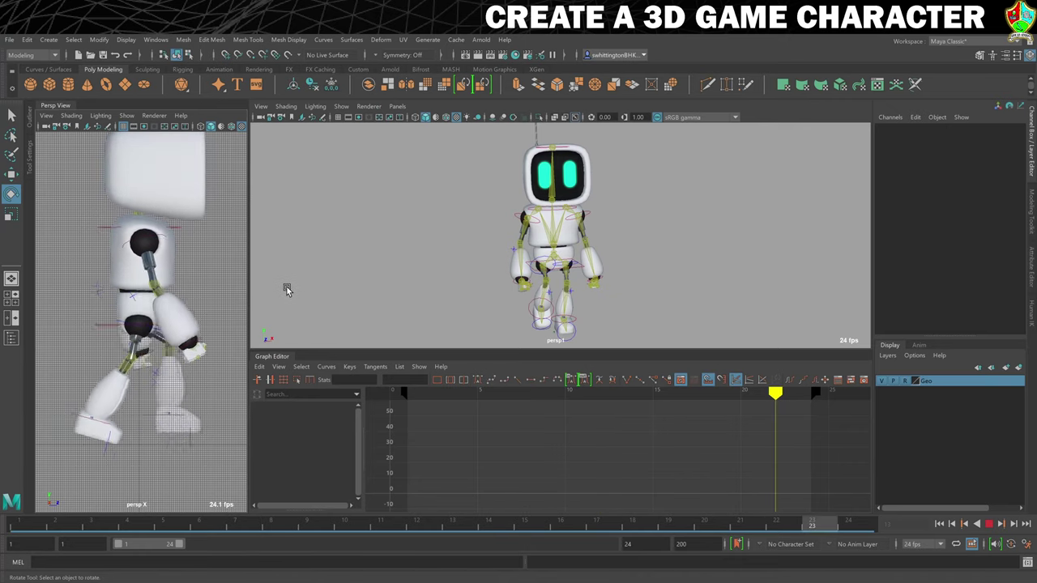
key(Escape)
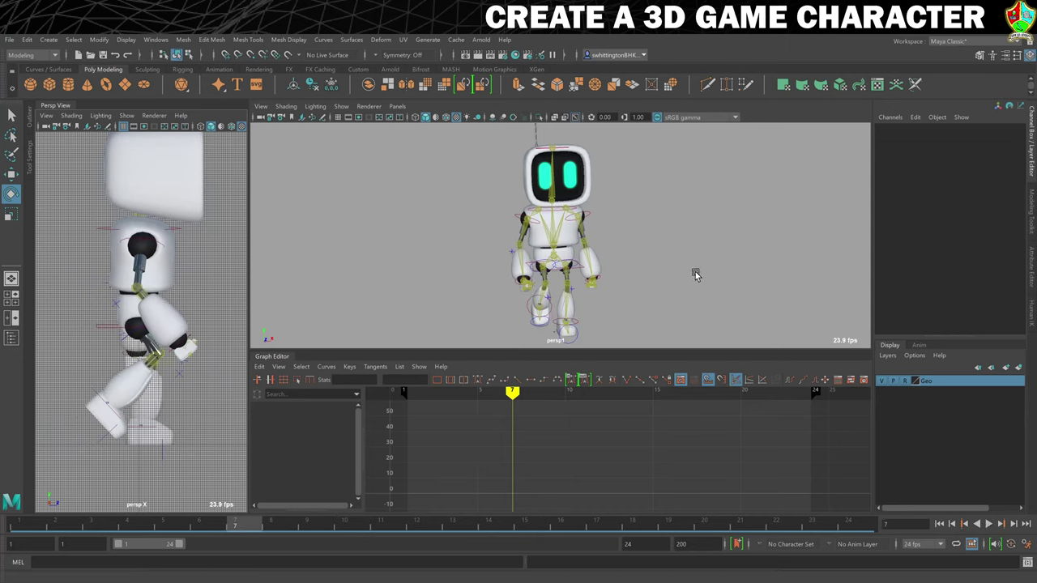
- Select the robot's neck control and undo the small trial rotation made on it
scroll(731, 235, down, 2)
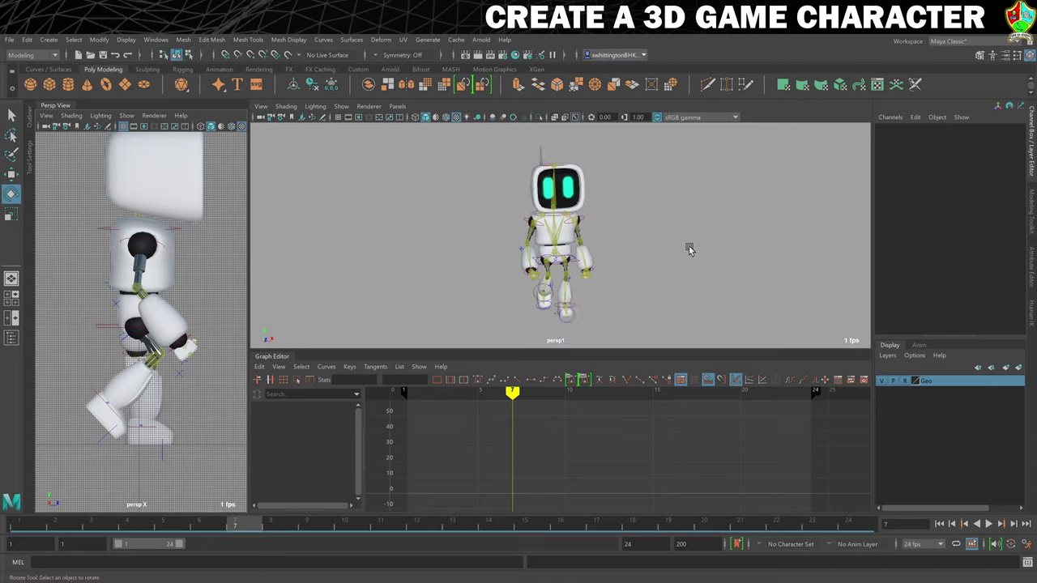
mouse_move(689, 249)
alt+mouse_down()
mouse_move(672, 250)
mouse_move(705, 251)
alt+mouse_up()
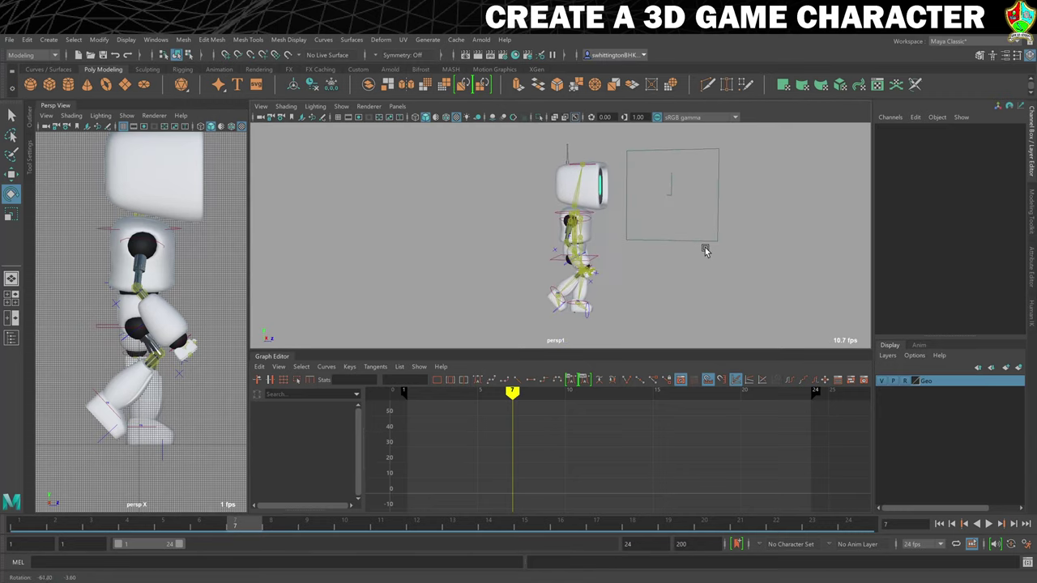
scroll(705, 252, up, 3)
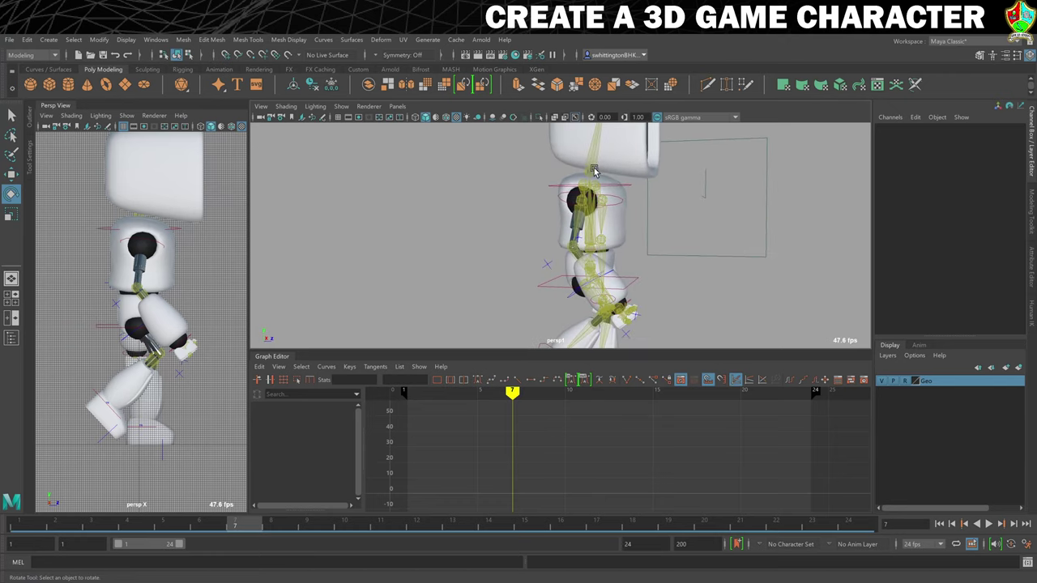
click(619, 180)
scroll(764, 232, down, 2)
alt+drag(660, 190, 588, 177)
key(ctrl+z)
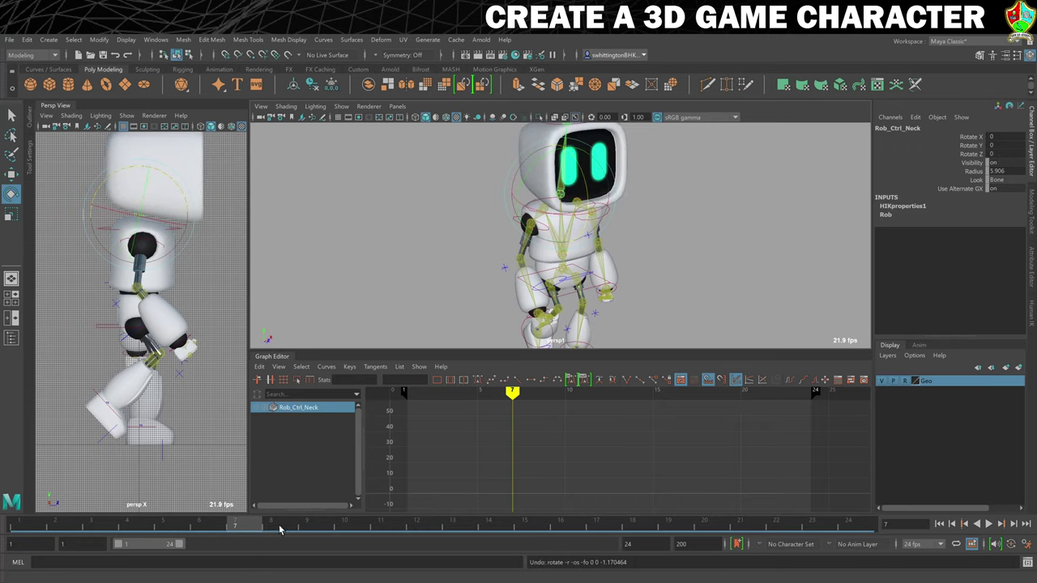
- Review the walk from the side at frames 1 and 7 and return to frame 1
key(alt+shift+v)
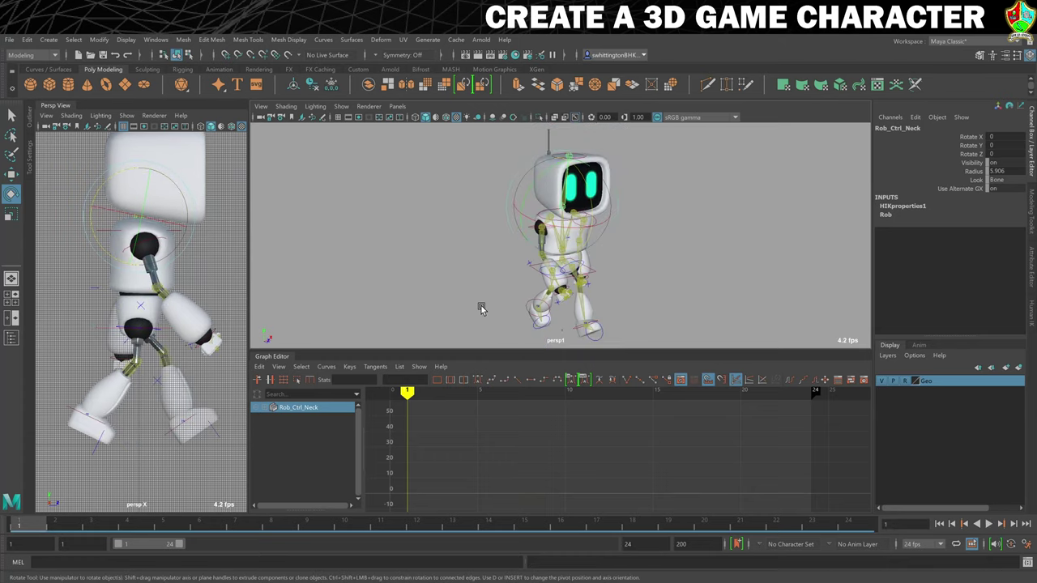
alt+drag(463, 308, 498, 306)
key(alt+v)
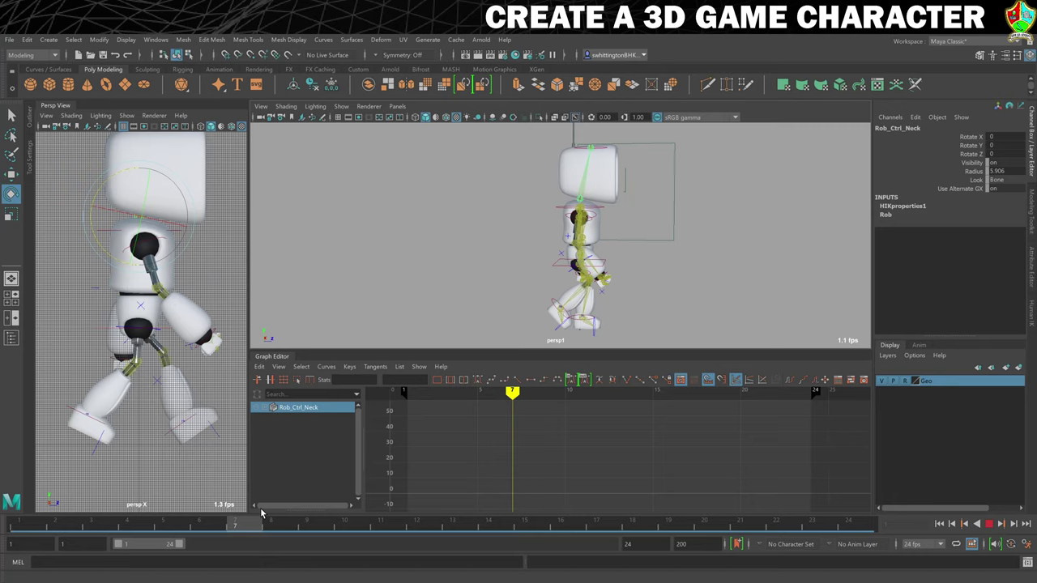
drag(256, 523, 23, 524)
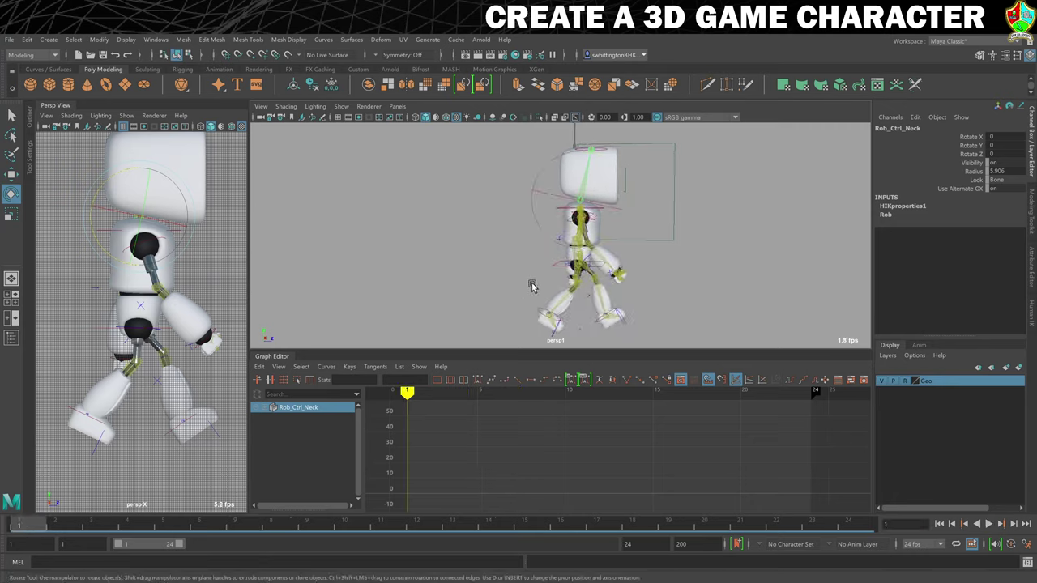
alt+drag(532, 282, 681, 232)
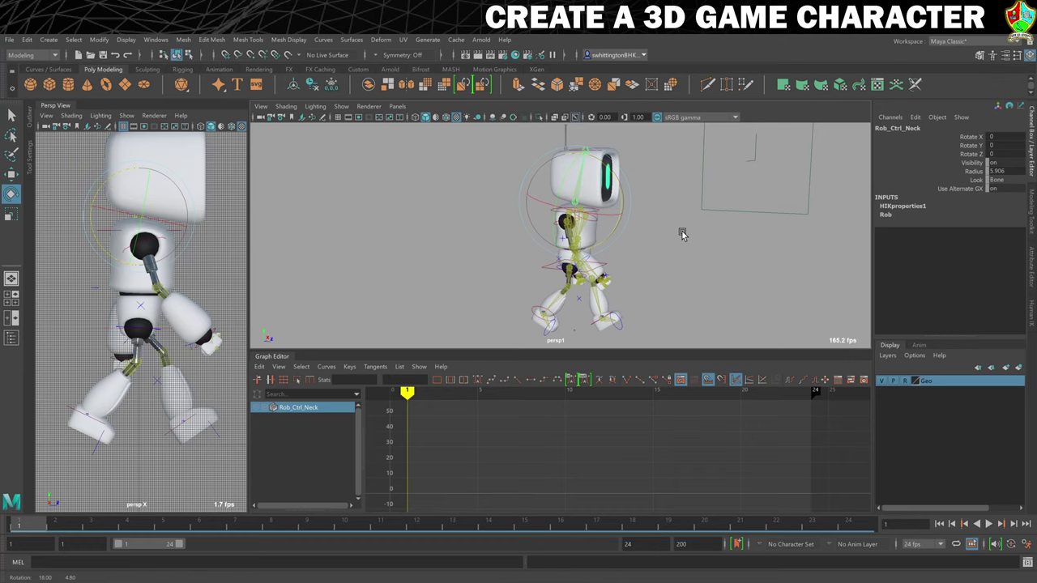
- Tilt the neck to a Rotate Z of about -0.335 and key its rotation at frame 1
click(619, 188)
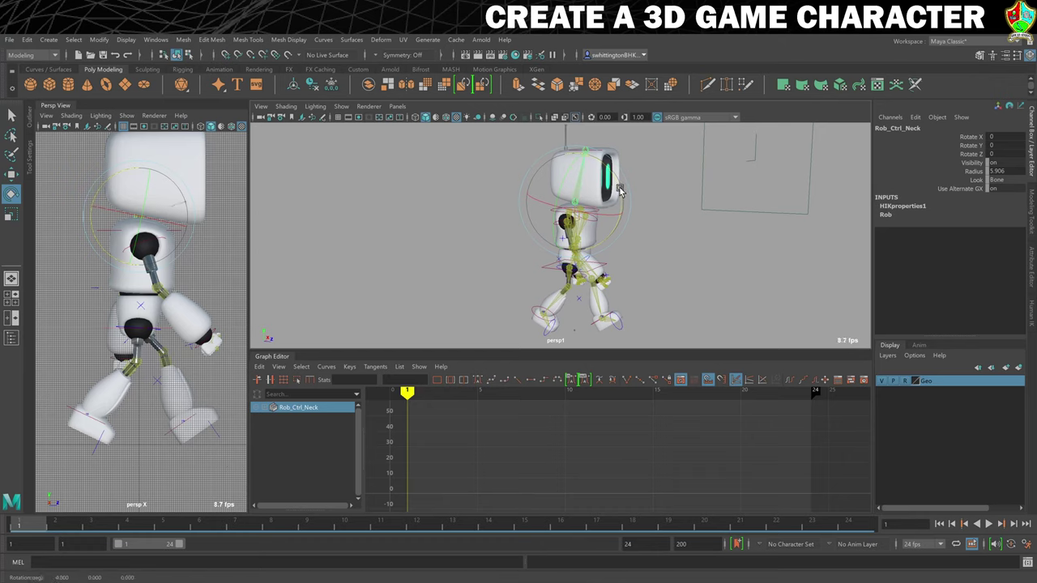
drag(619, 189, 622, 190)
key(shift+e)
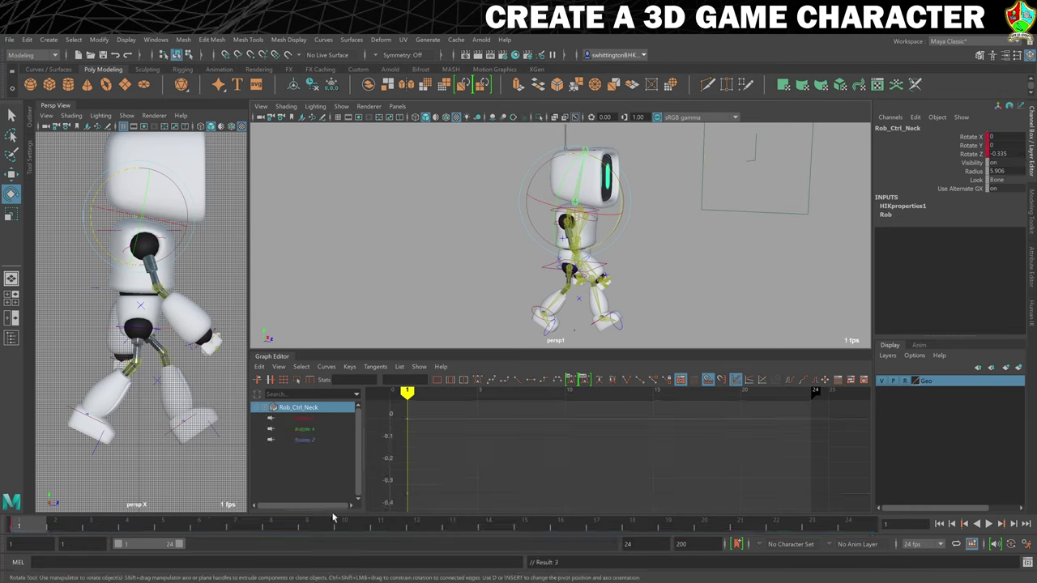
- Key the same neck rotation at frames 13 and 25, extending the playback range to frame 25
click(452, 526)
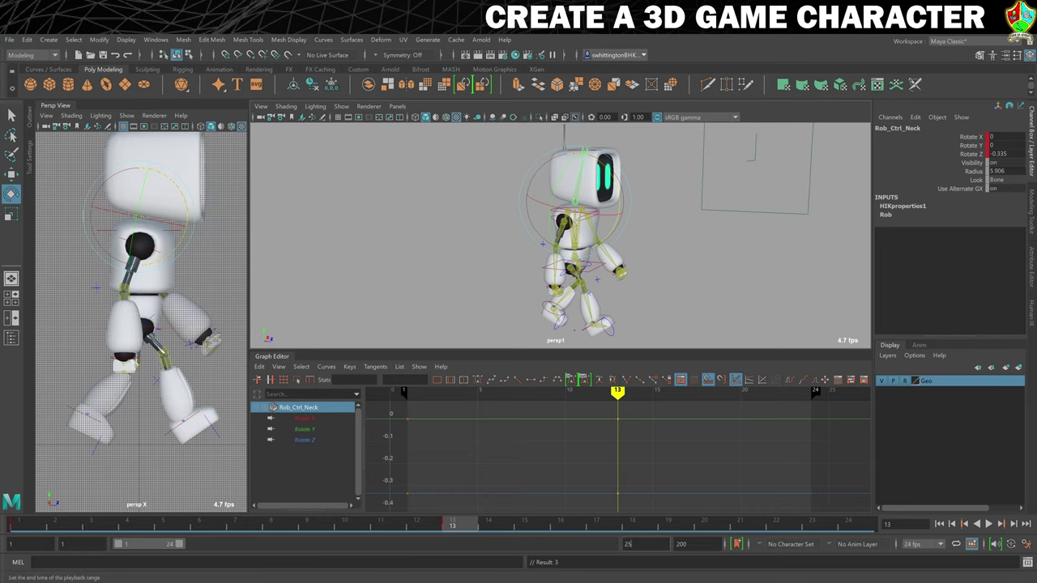
key(Return)
click(849, 525)
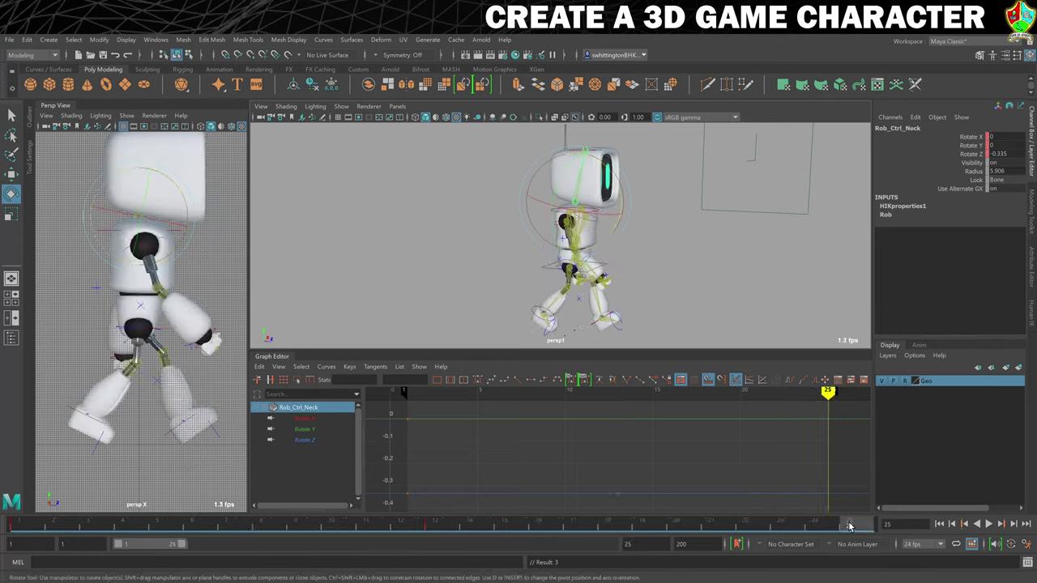
- At frame 7, tilt the neck to a Rotate Z of about 2.315 and key it
click(228, 526)
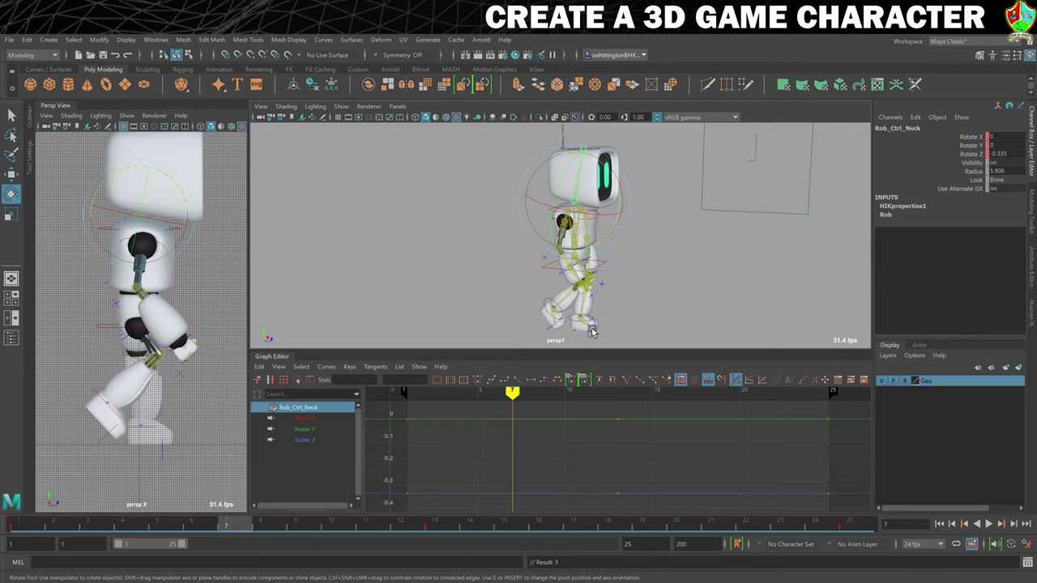
drag(622, 189, 612, 185)
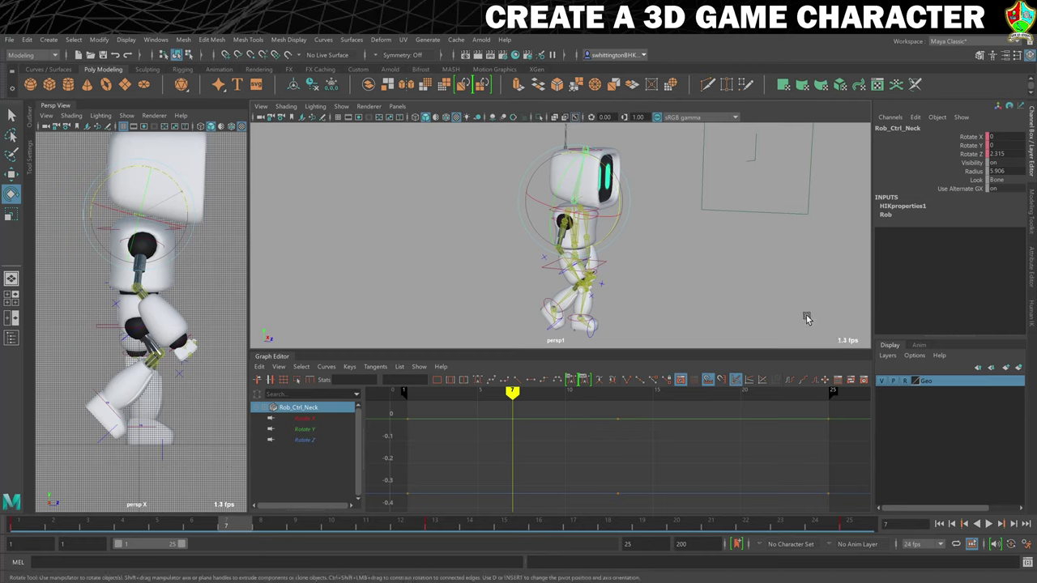
key(s)
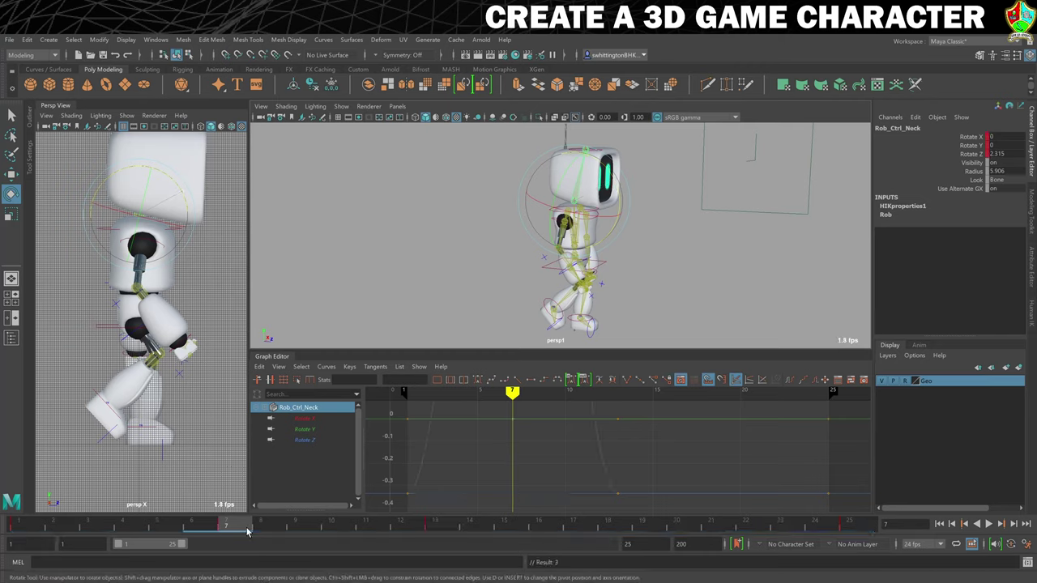
- At frame 19, set the neck's Rotate Z to 2.3, key its rotation and deselect it
click(644, 528)
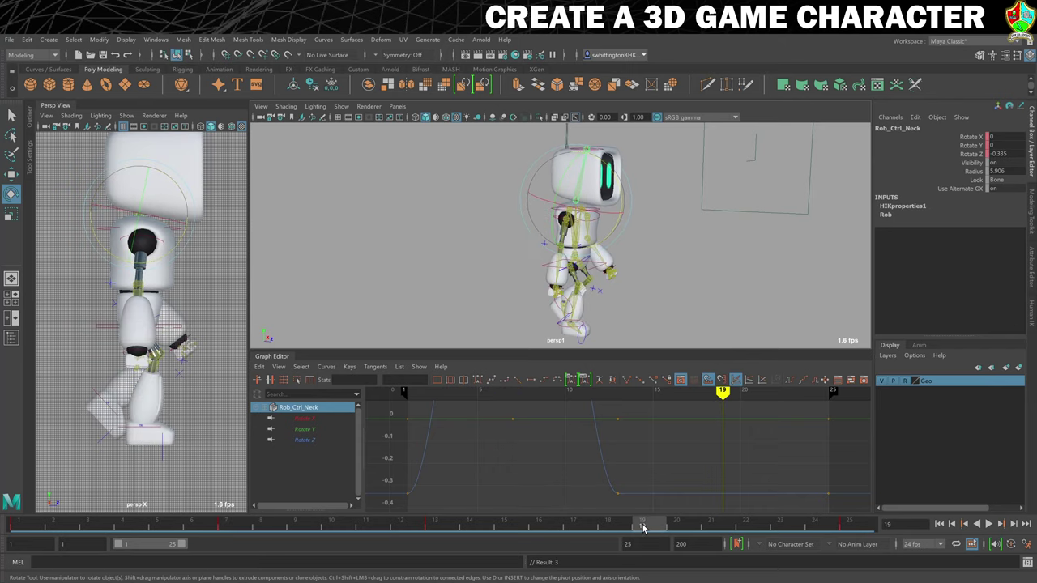
double_click(1018, 155)
key(Return)
scroll(151, 308, down, 3)
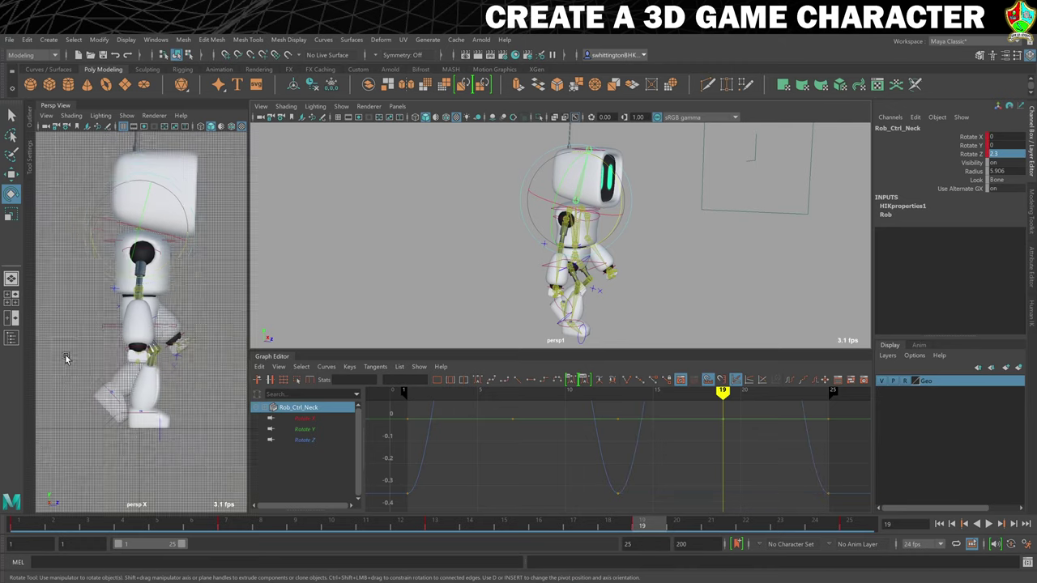
click(217, 305)
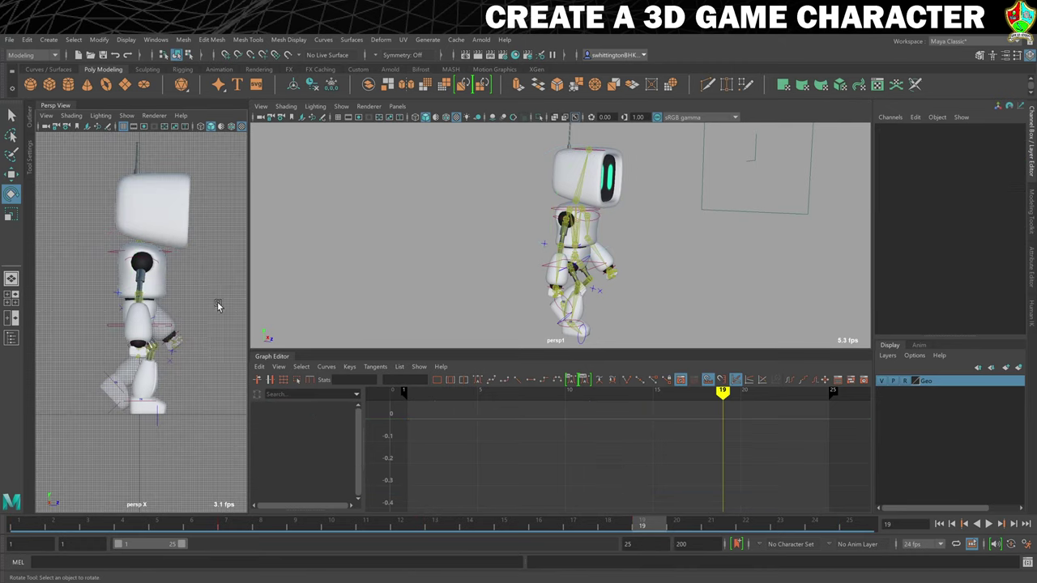
- Play the animation and set the playback range to end at frame 24
click(989, 523)
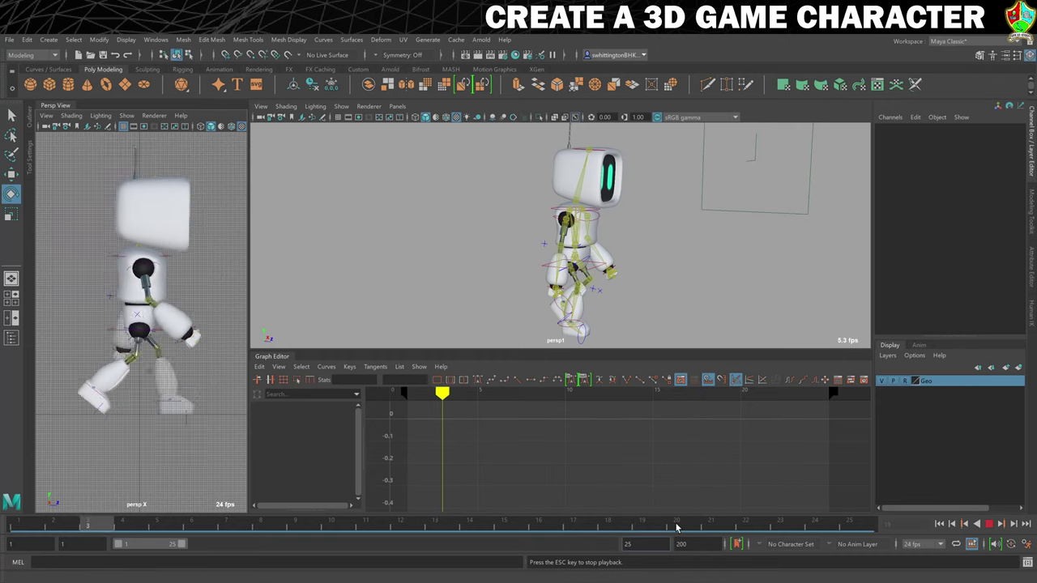
key(Return)
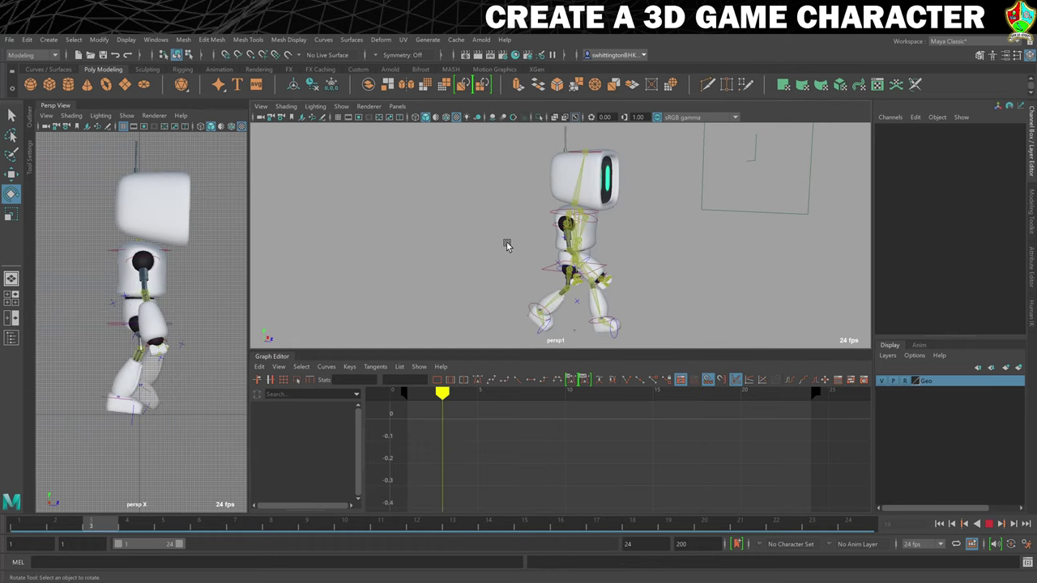
- Hide the HumanIK rig's FK and IK controls, watch the looping walk without them and stop playback
click(1032, 312)
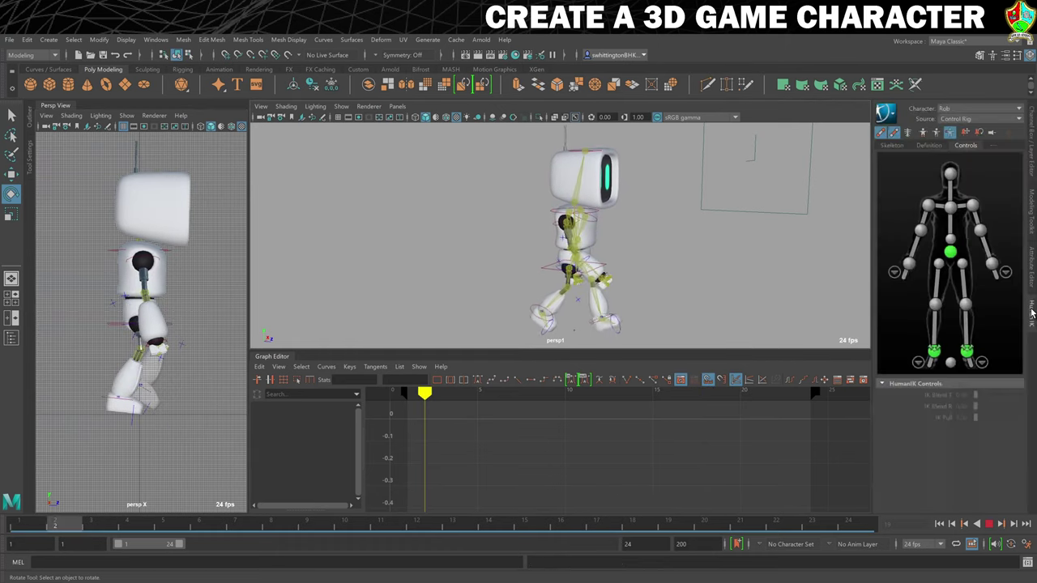
click(882, 134)
click(882, 135)
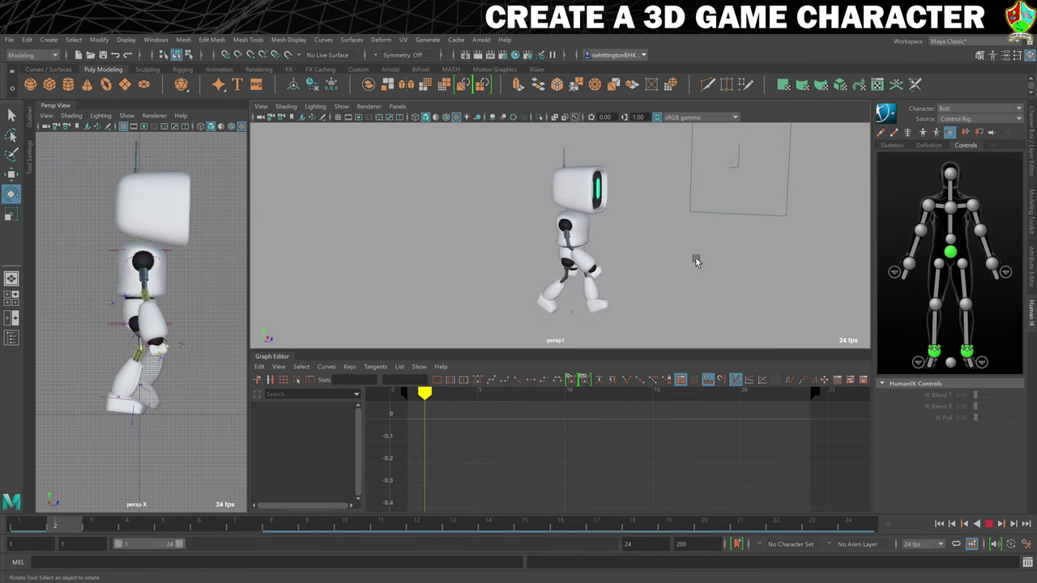
alt+drag(703, 274, 681, 275)
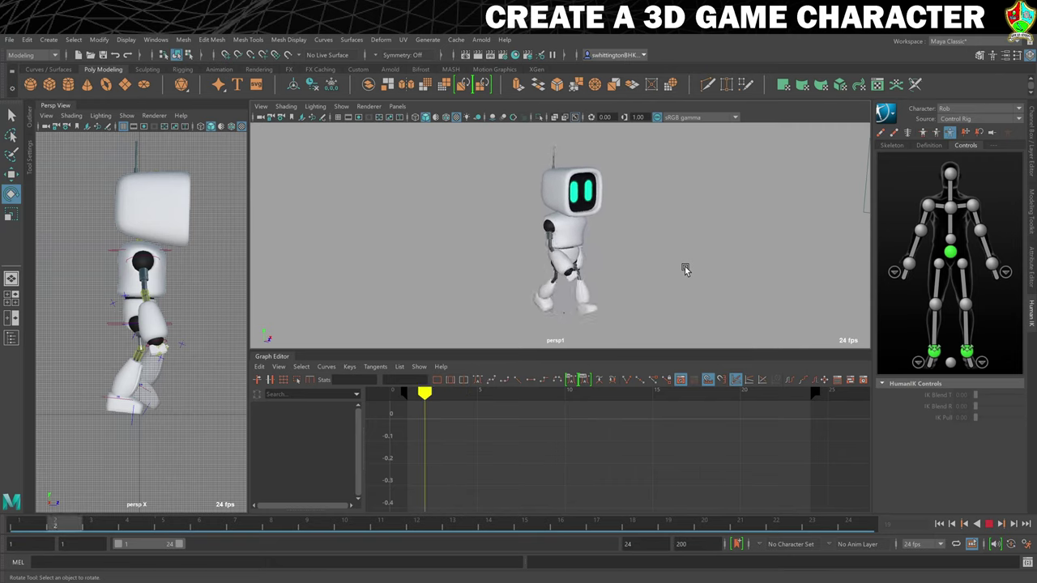
click(991, 525)
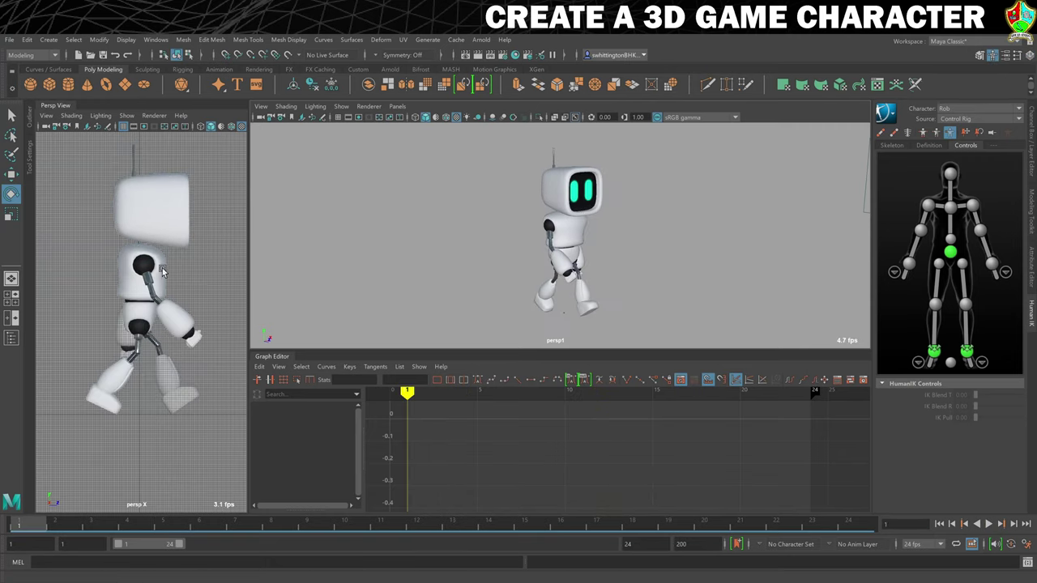
- Save the scene under the name 13. Walk Cycle.mb in the project's scenes folder
click(10, 40)
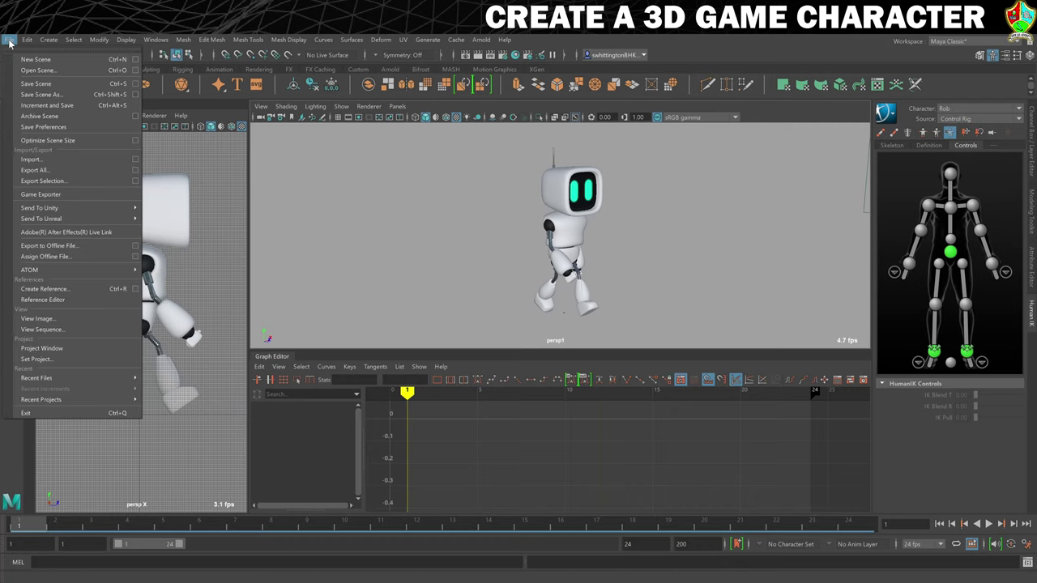
click(45, 94)
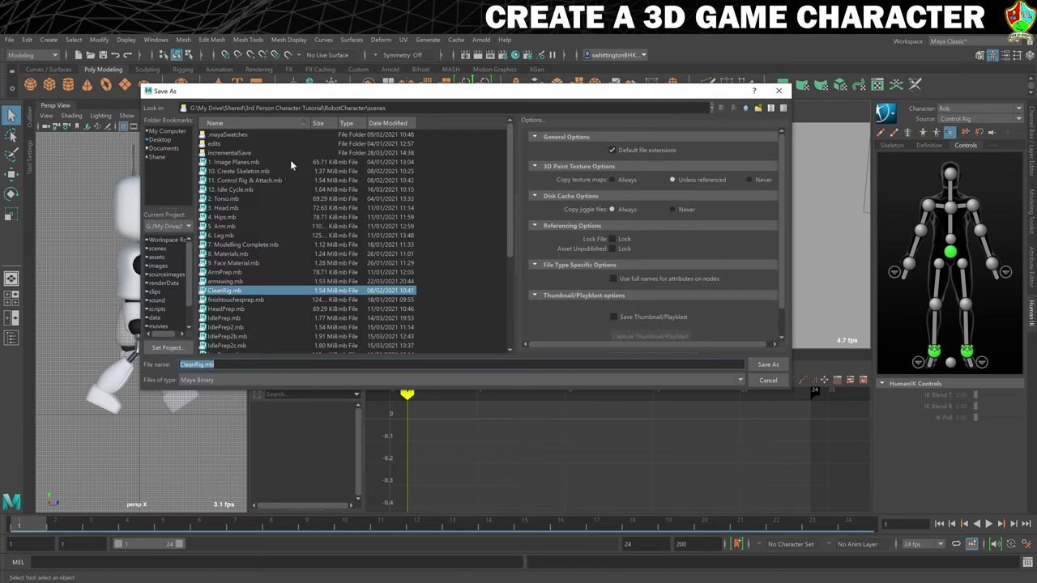
key(End)
key(Left)
key(Left)
key(Left)
key(BackSpace)
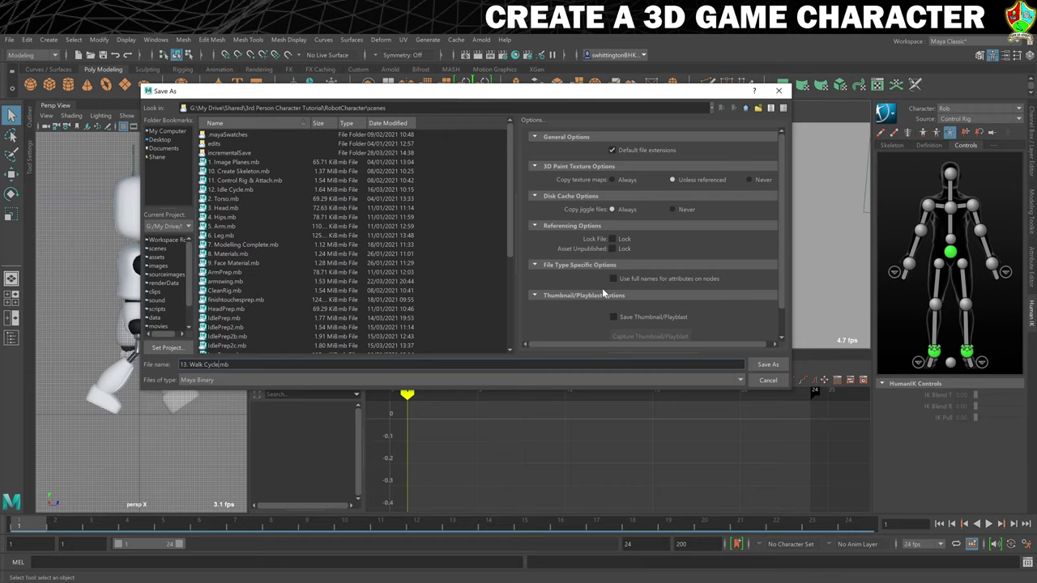
click(766, 365)
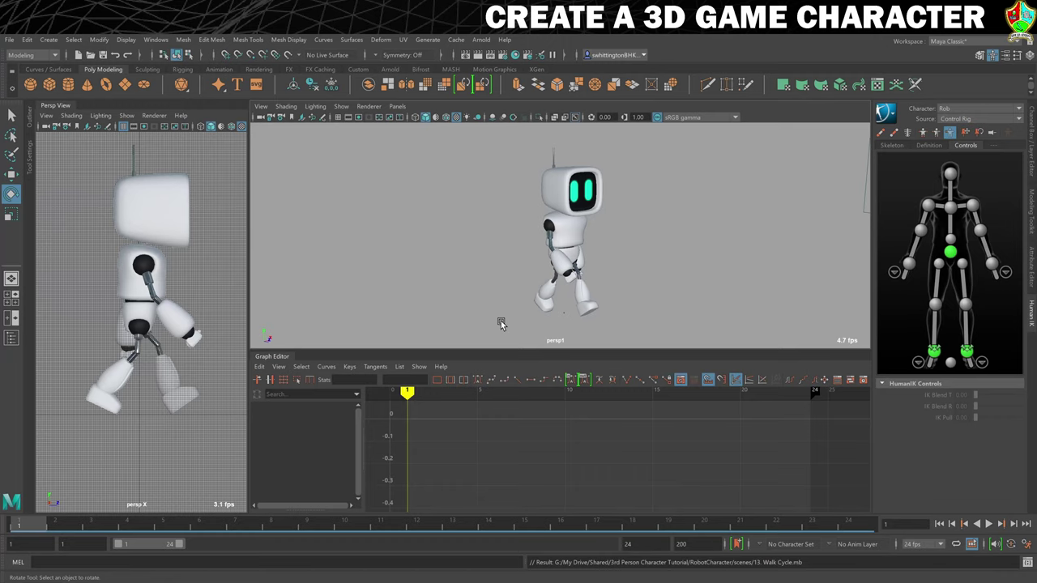
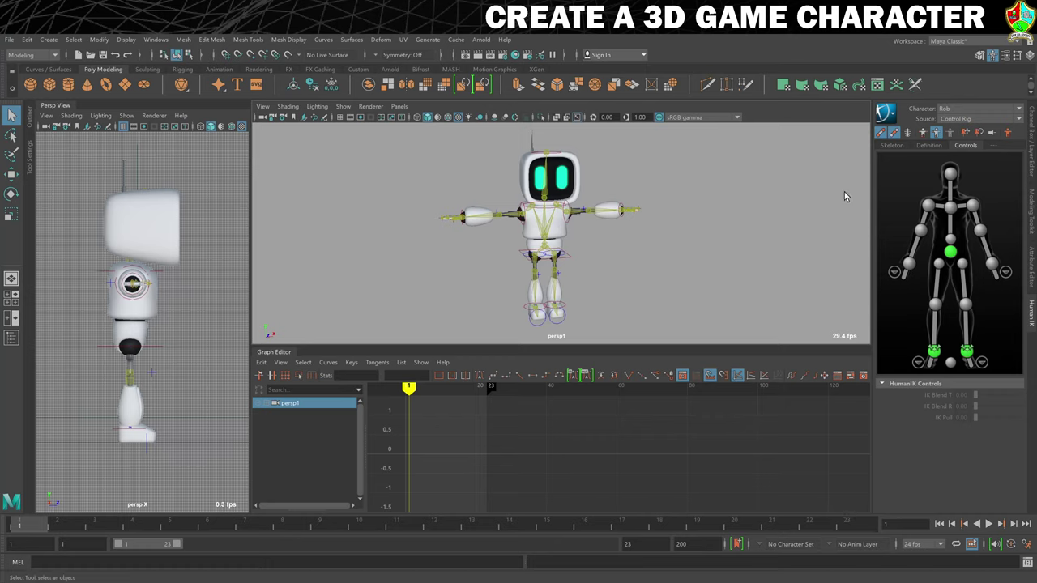
- Show the channel values and lower the robot's hips effector to Translate Y about 61.4 at frame 1
click(1032, 134)
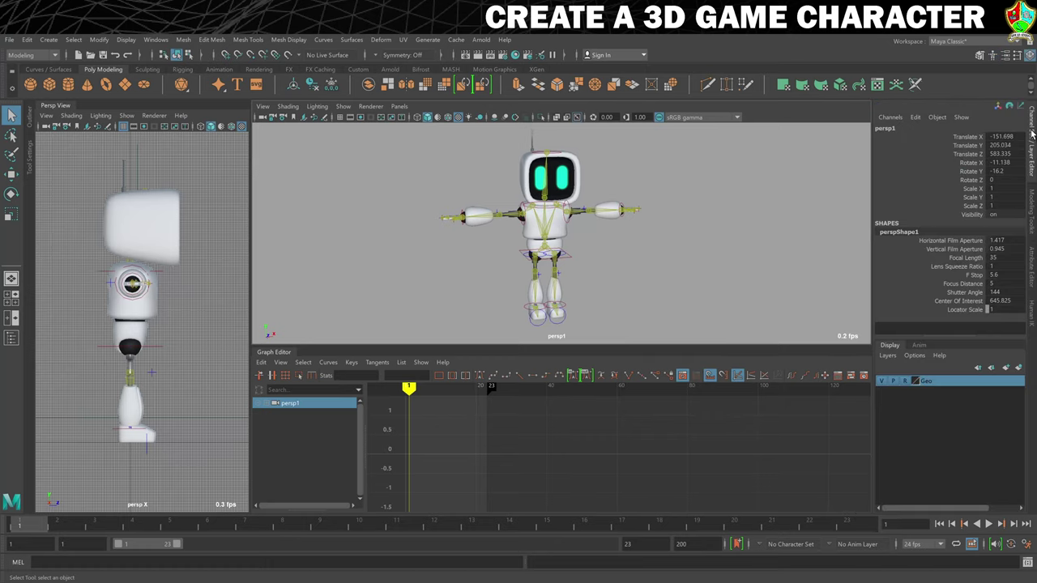
click(103, 351)
key(w)
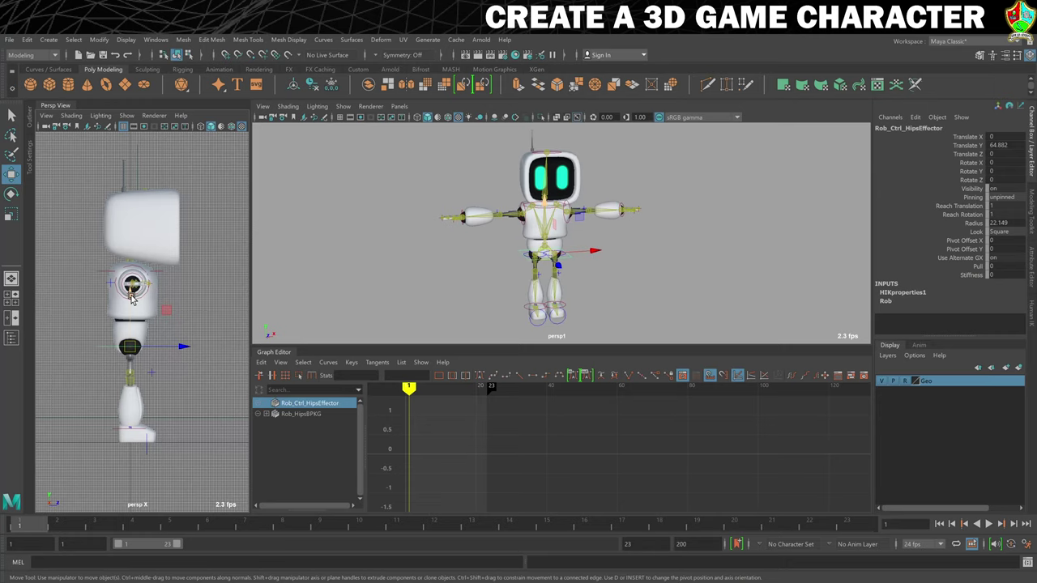
drag(132, 297, 139, 305)
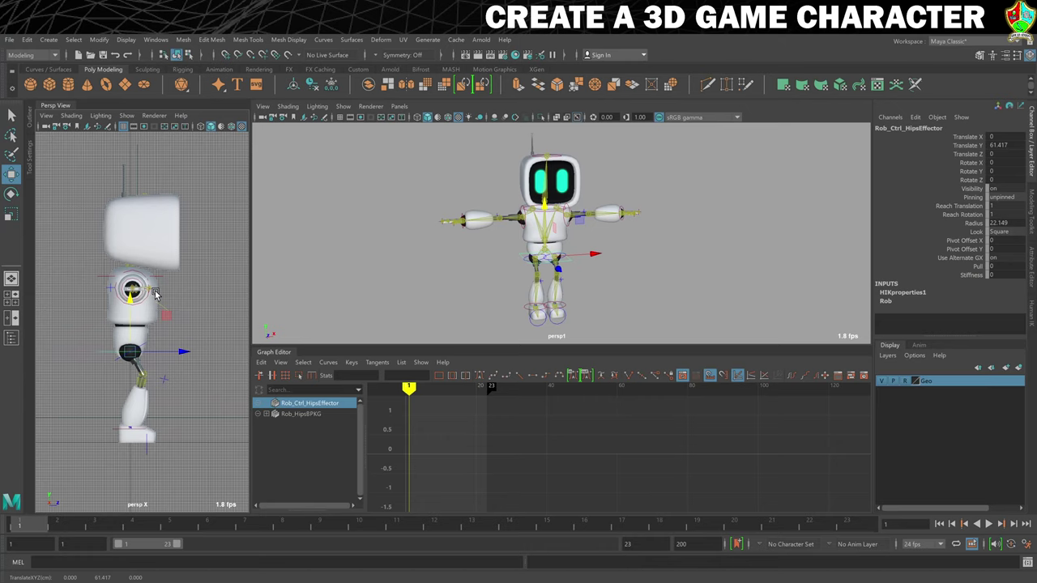
- Lean the hips effector forward to Rotate Z about 19.4 and counter-rotate the head effector to Rotate Z about -16.4
key(e)
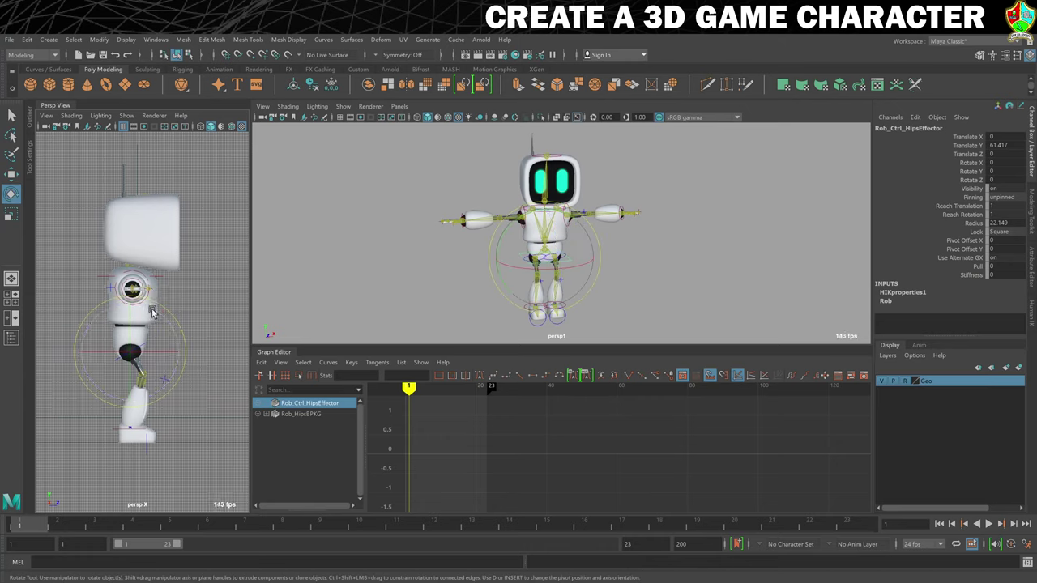
drag(153, 314, 170, 333)
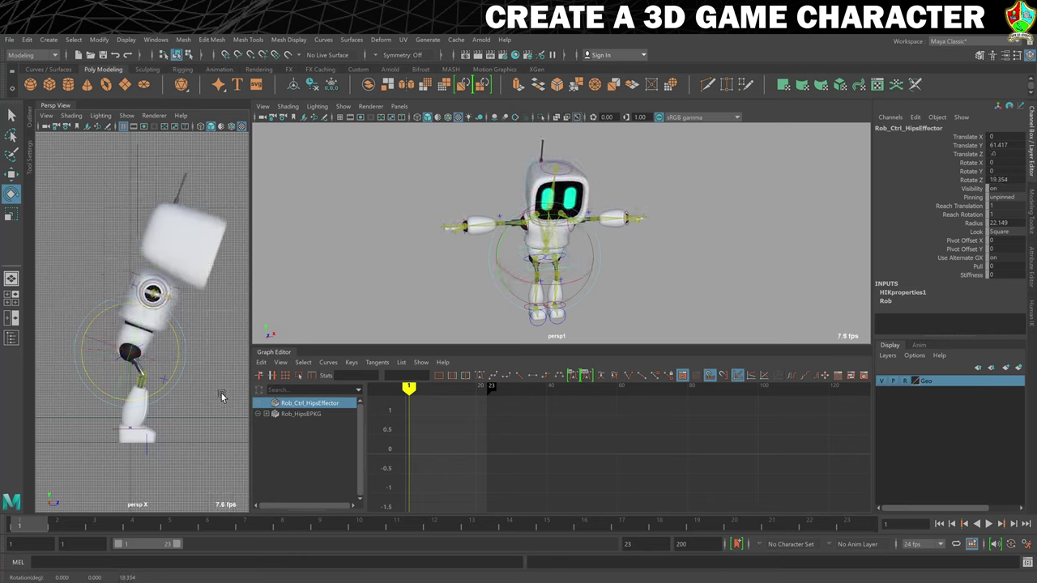
click(541, 175)
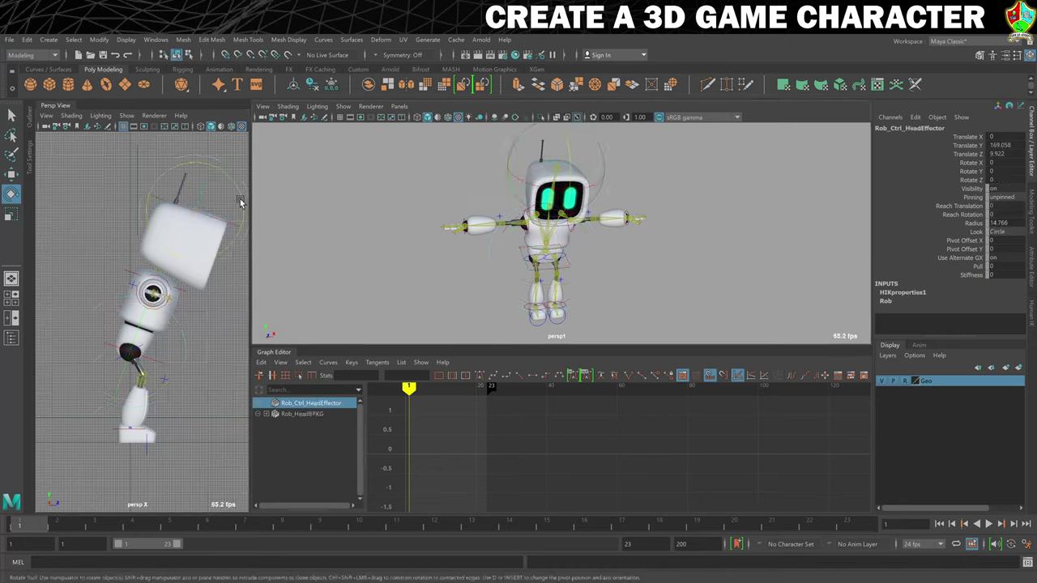
drag(239, 200, 216, 186)
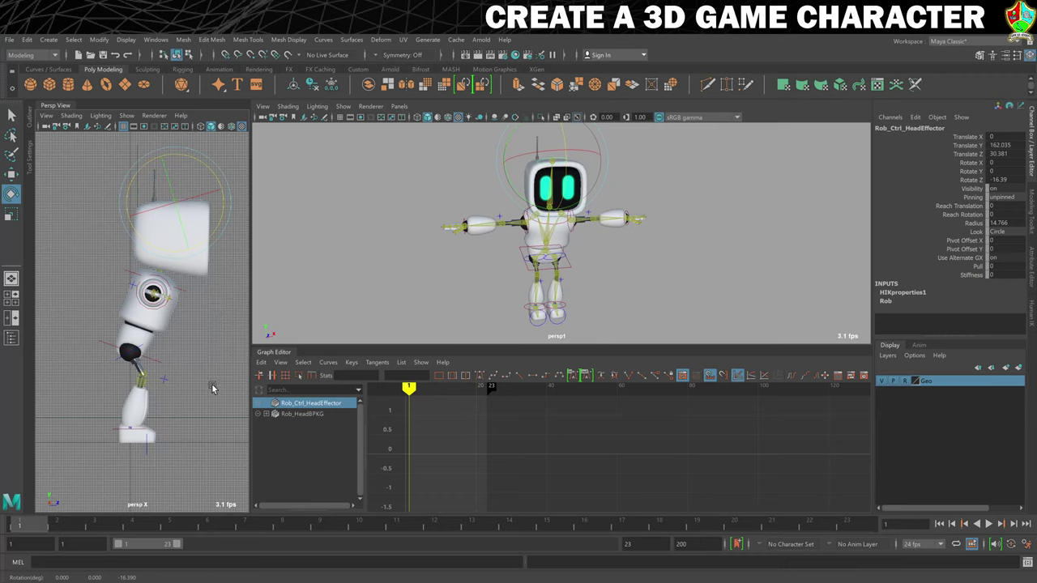
- Move the left ankle effector forward to Translate Y about 15.9 and Translate Z about 29, rotate it to Rotate Z about -45.2, and deselect it
click(564, 309)
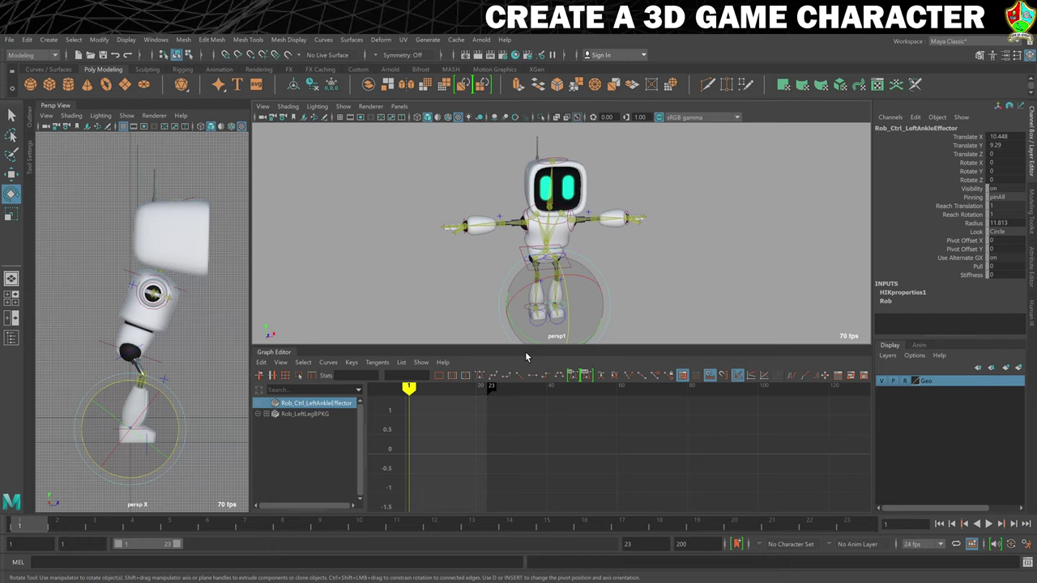
key(w)
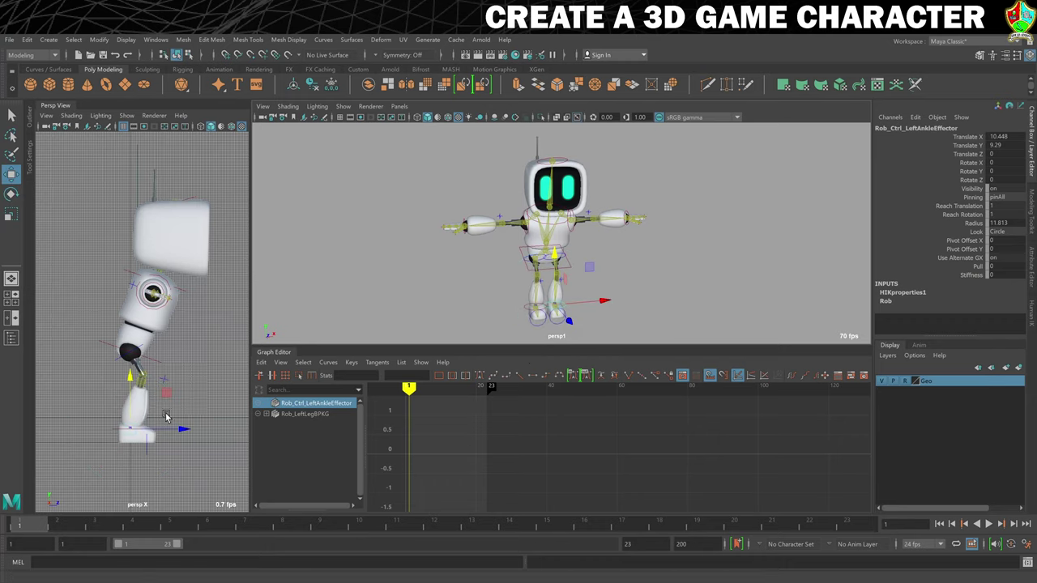
drag(180, 430, 183, 387)
drag(208, 421, 218, 423)
click(165, 376)
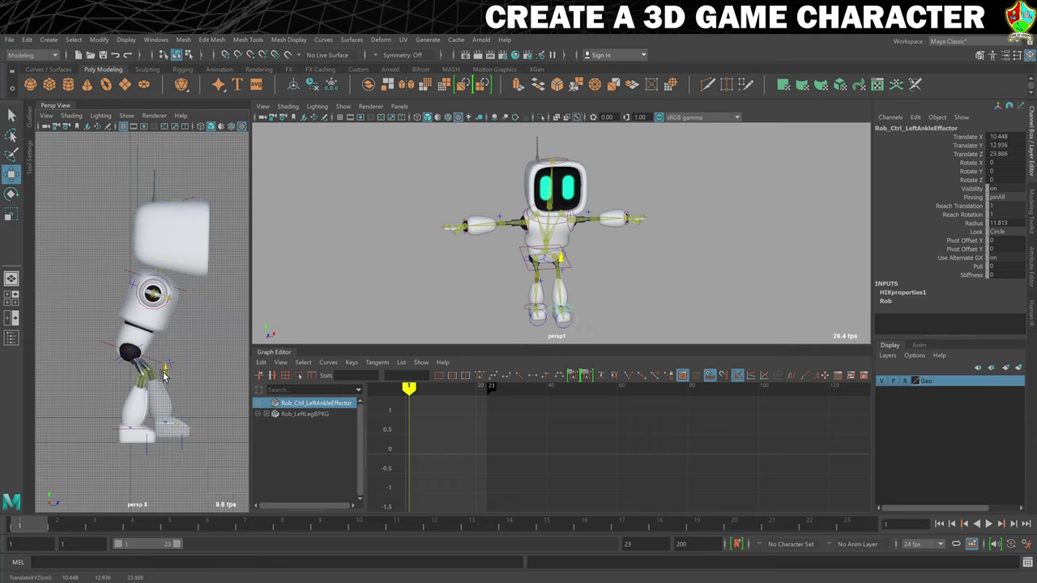
drag(162, 375, 167, 372)
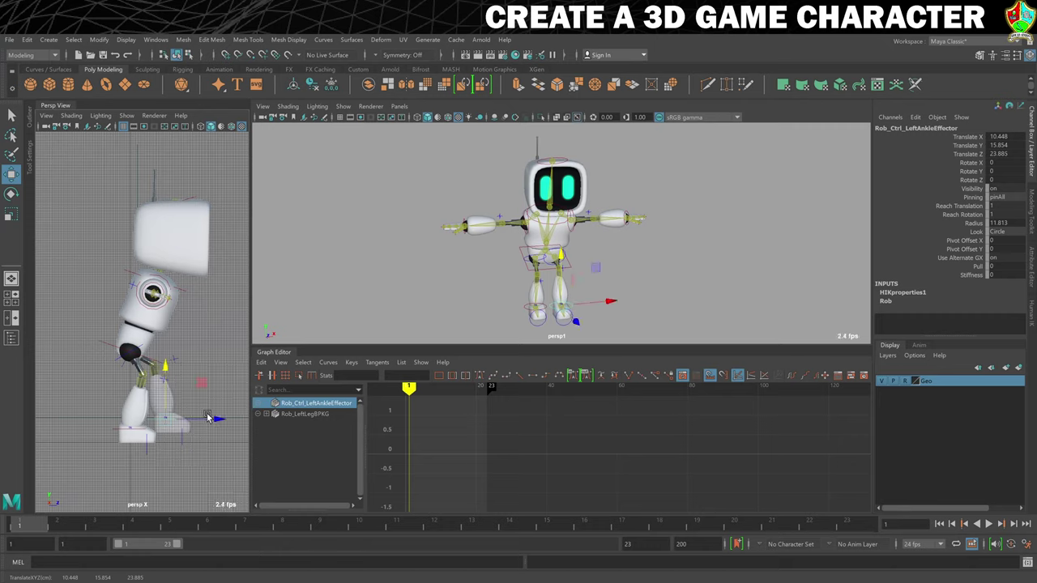
drag(208, 417, 225, 418)
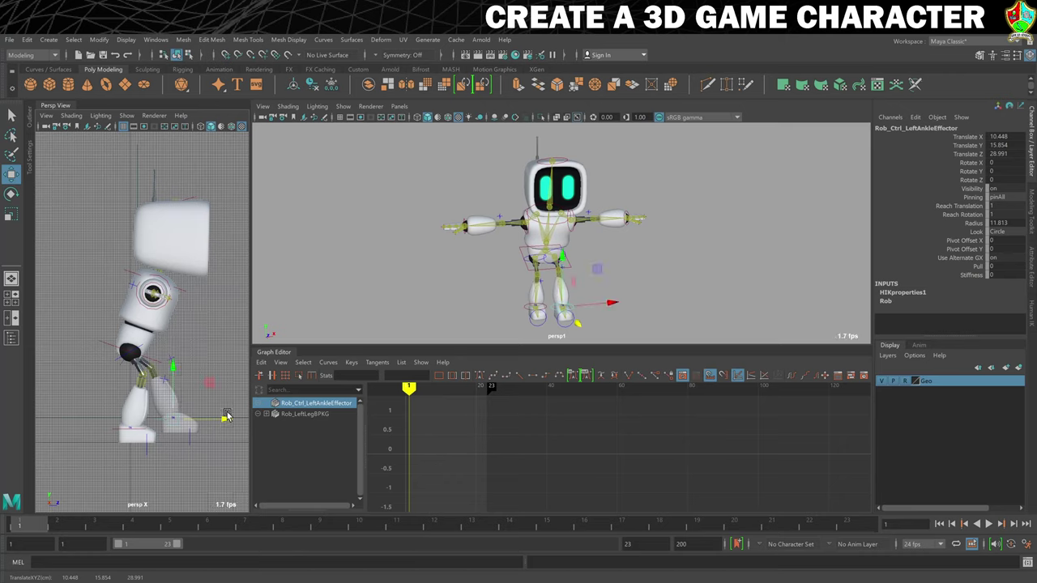
key(e)
drag(199, 382, 158, 377)
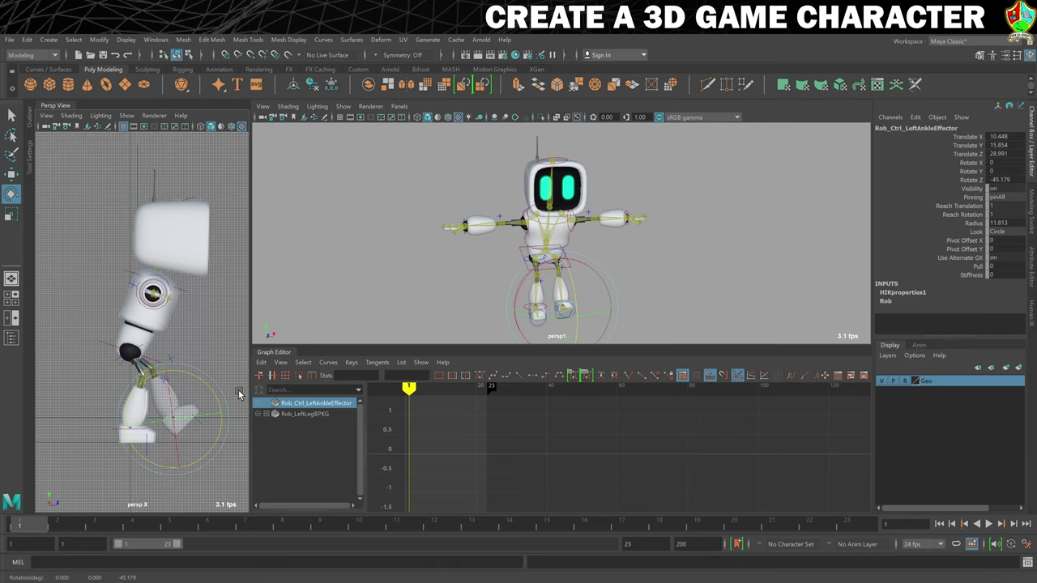
click(88, 407)
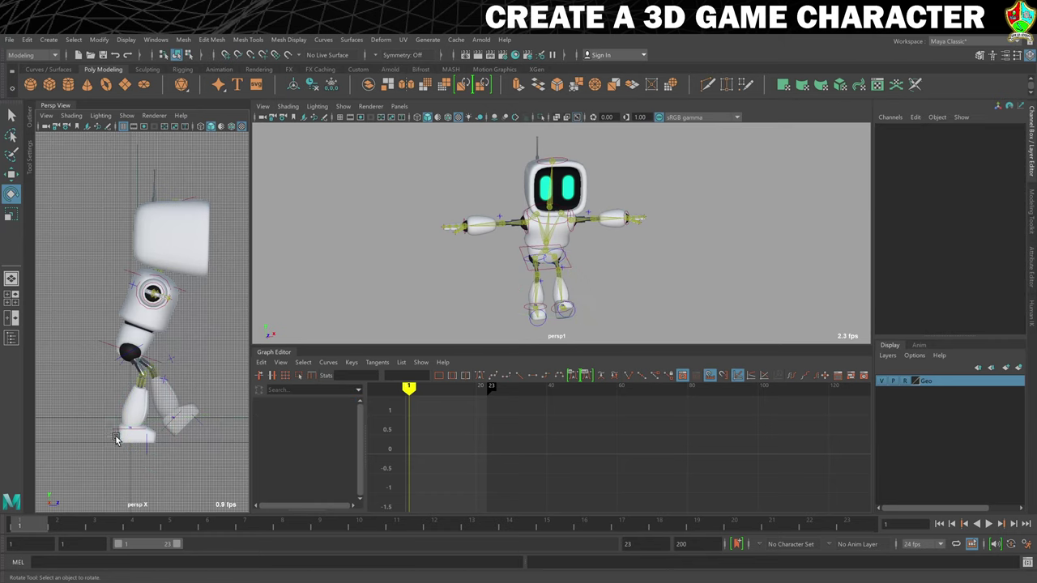
- Raise the right ankle effector behind the body to Translate Y about 30.9 and Translate Z about -41.8, with Rotate Z about 126
click(116, 435)
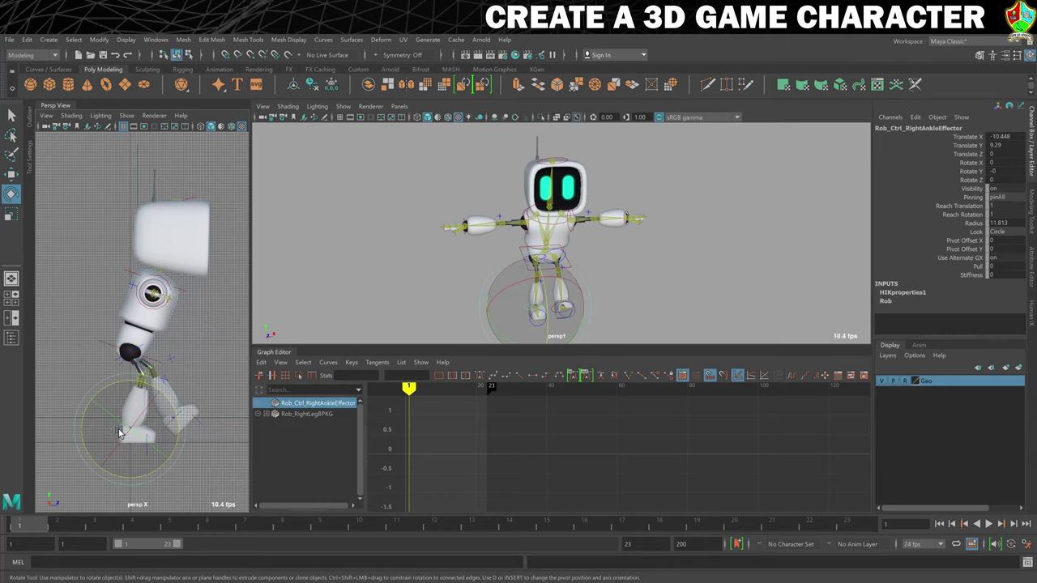
key(w)
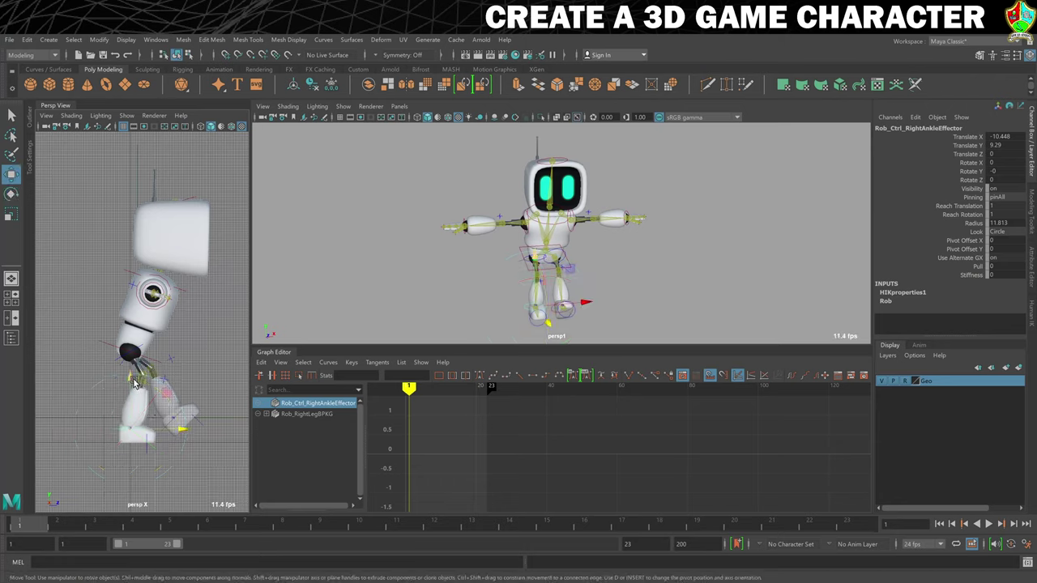
drag(135, 379, 85, 403)
key(e)
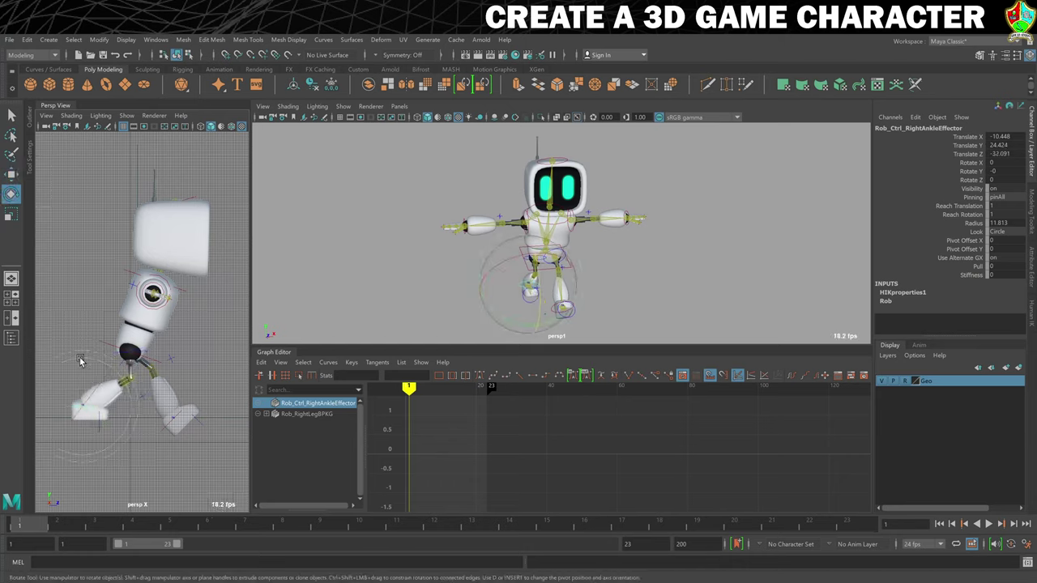
drag(79, 360, 143, 447)
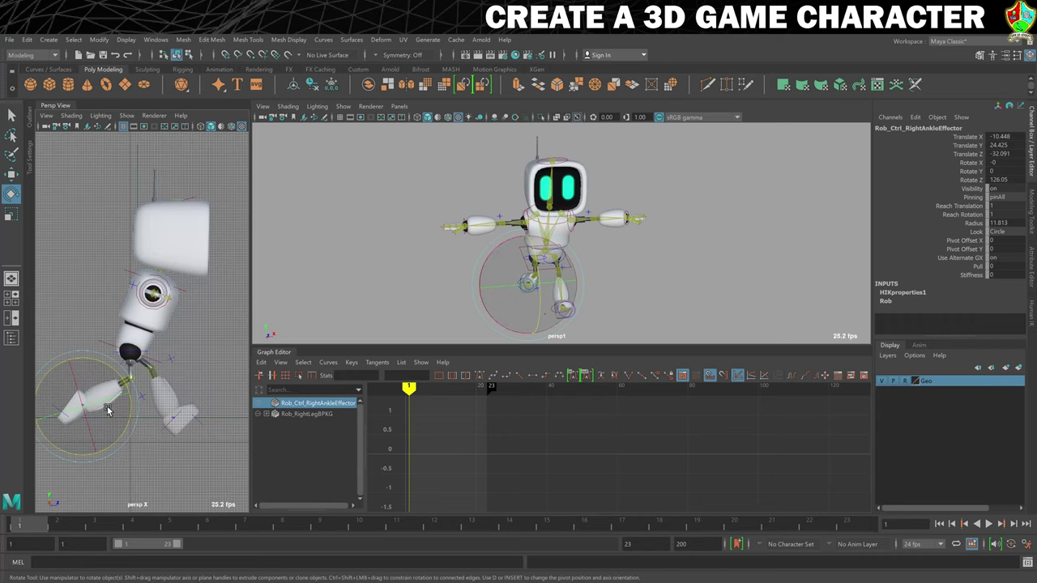
key(w)
drag(134, 408, 74, 350)
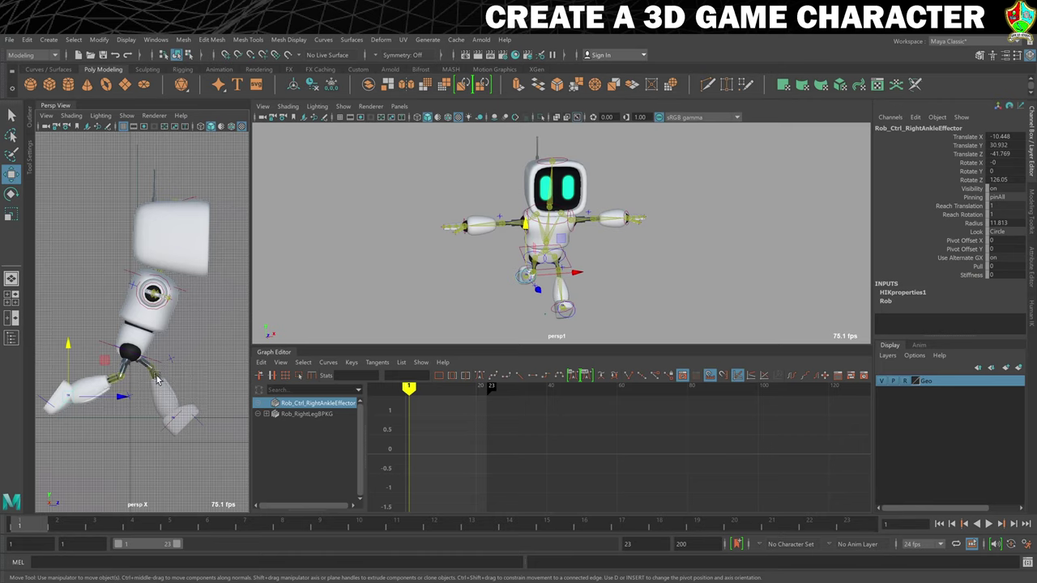
- Nudge the left ankle effector forward to Translate Z about 30.8, and key the hips and both ankle effectors at frame 1
click(165, 439)
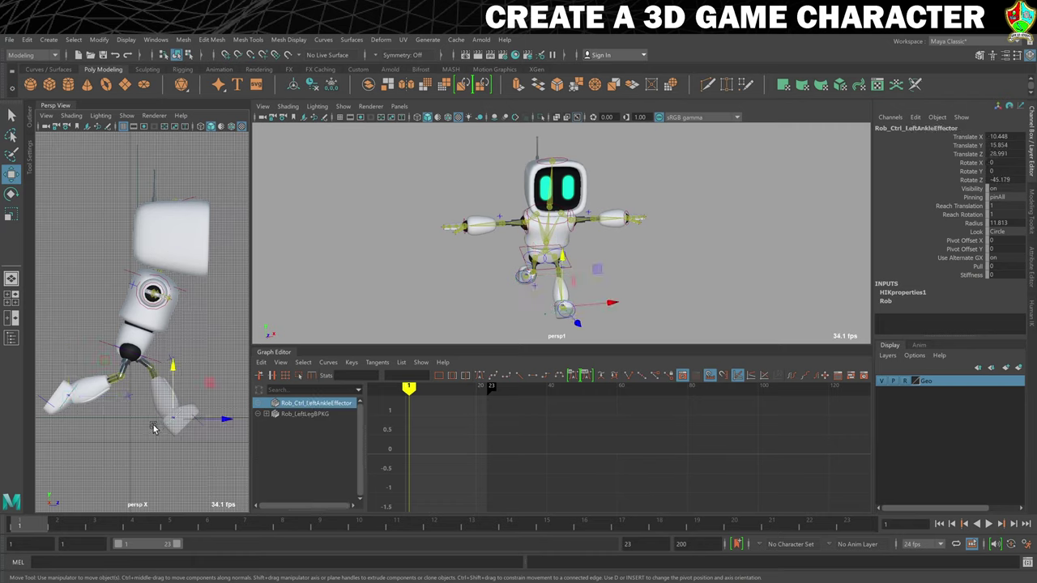
drag(171, 426, 228, 422)
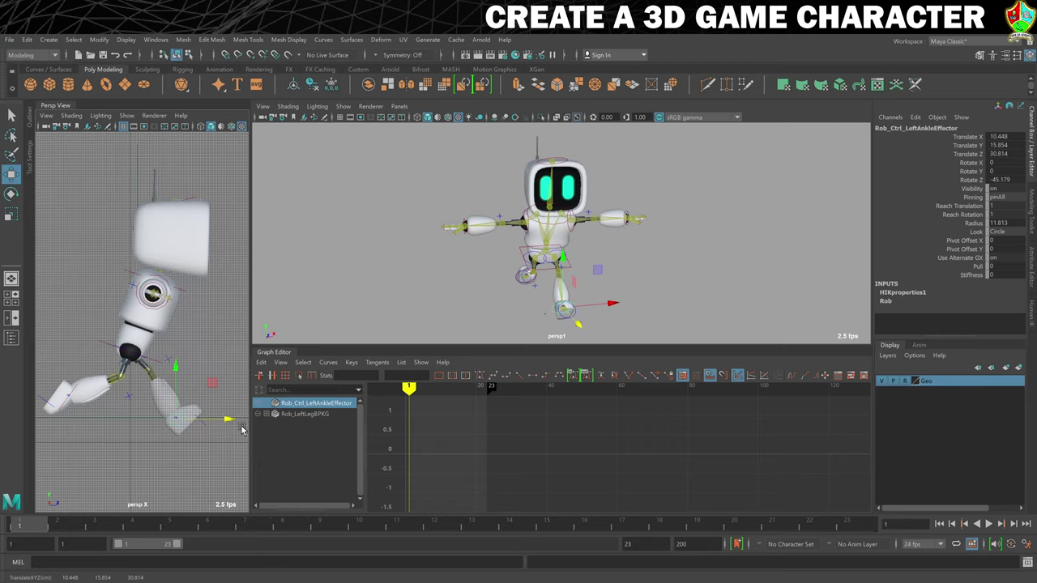
click(101, 351)
shift+click(63, 404)
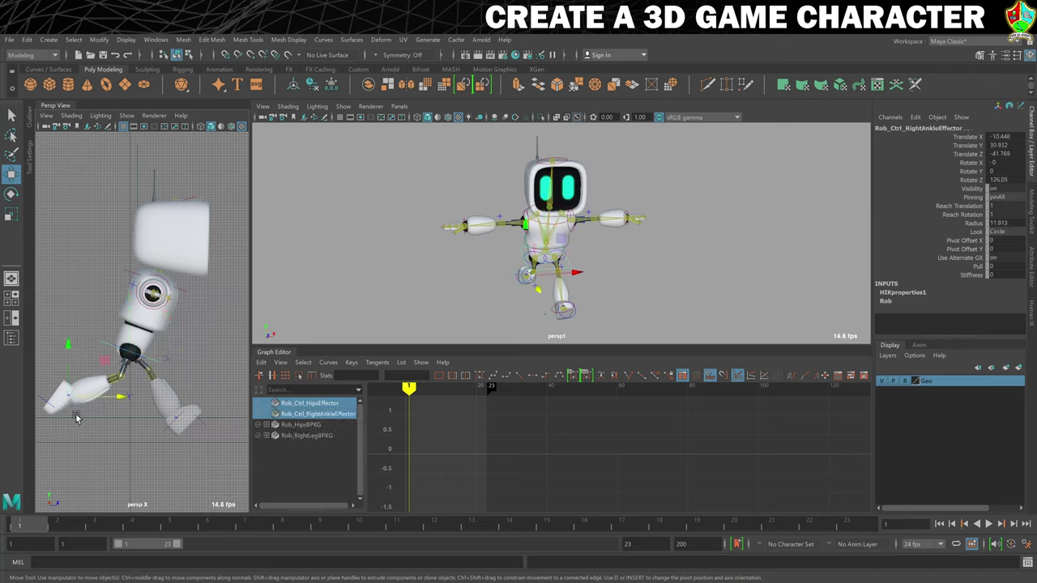
shift+click(165, 434)
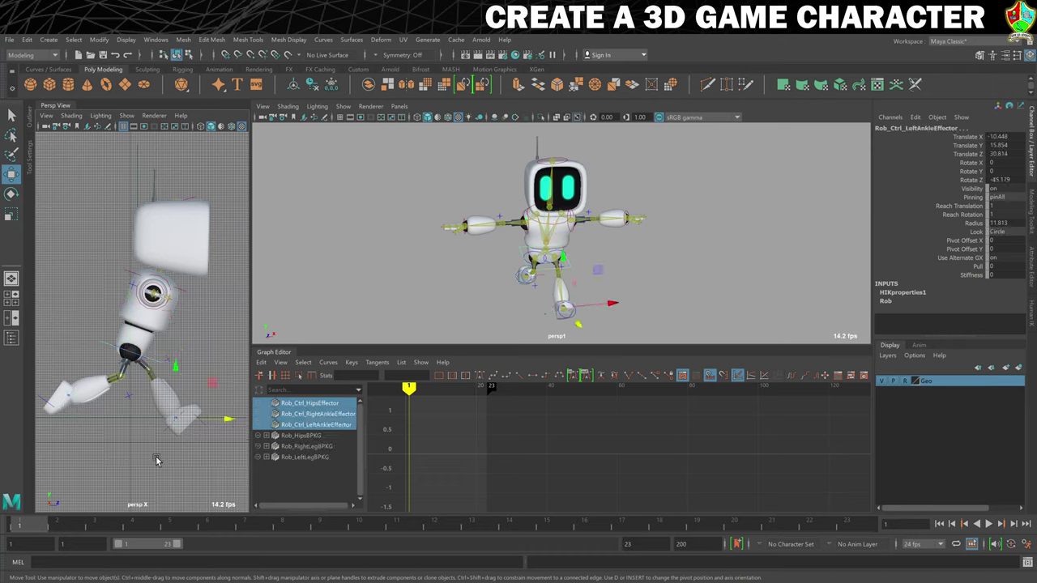
key(s)
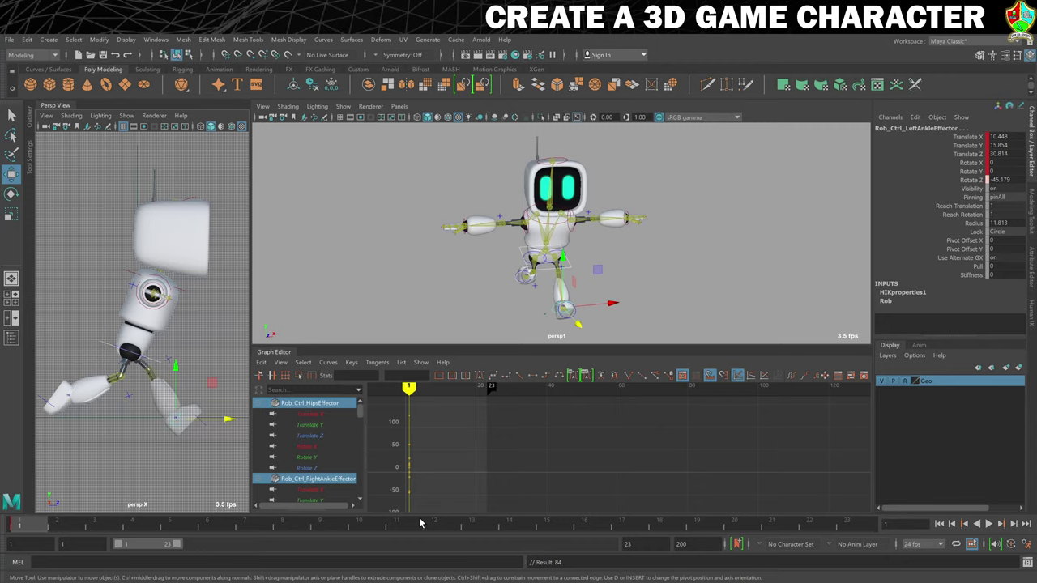
- At frame 3, lower the hips effector to Translate Y about 60.5 and key it
click(105, 527)
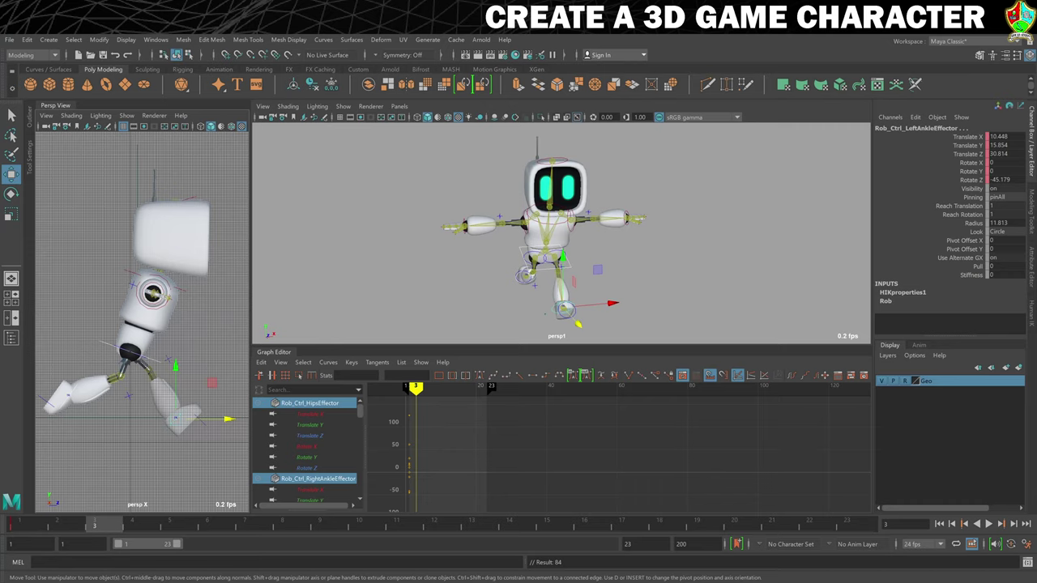
click(110, 353)
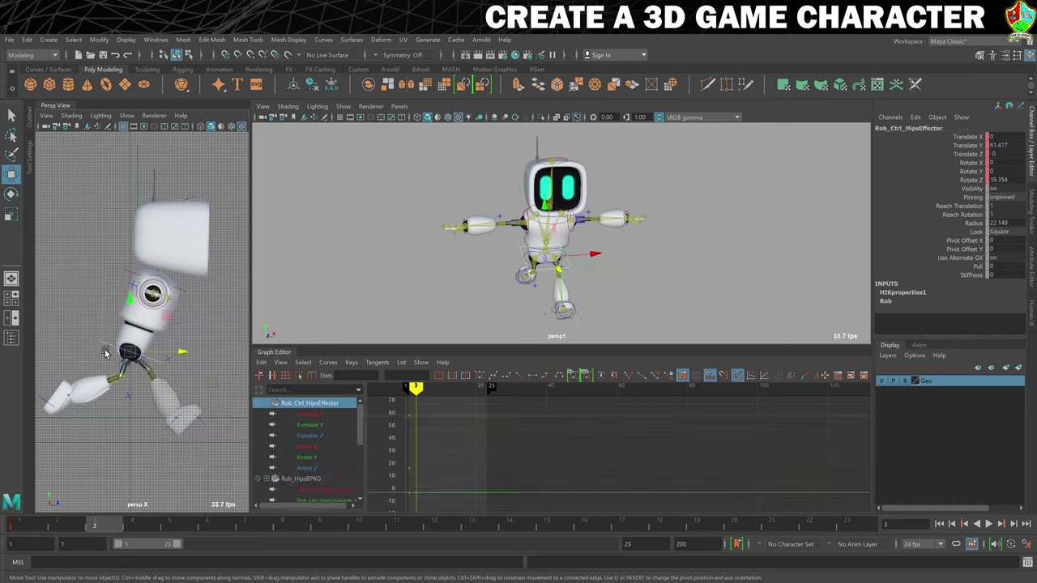
drag(130, 298, 130, 303)
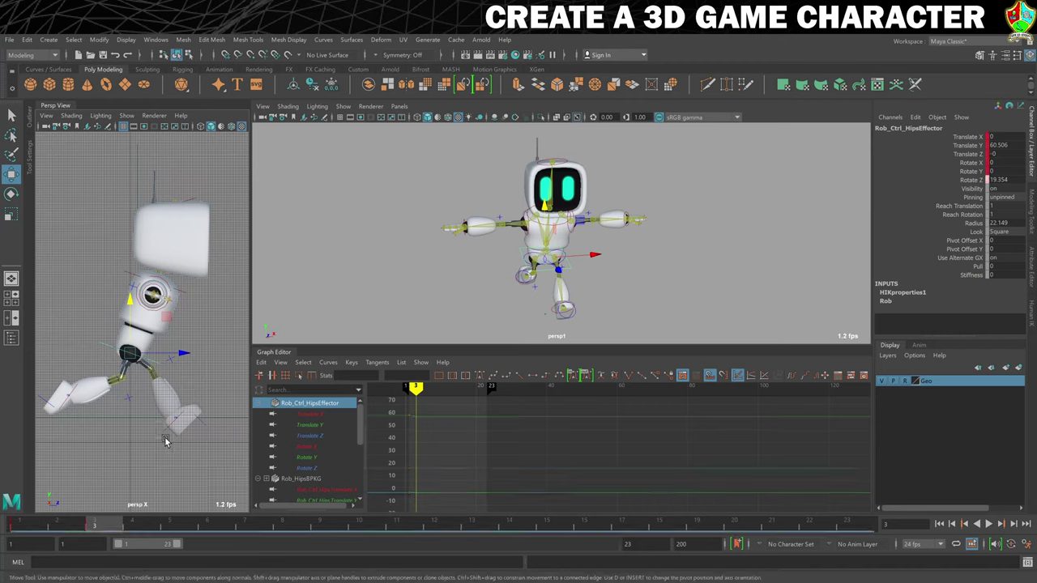
- Set the left ankle effector's Rotate Z to 0 and hide cameras in the side view
click(164, 440)
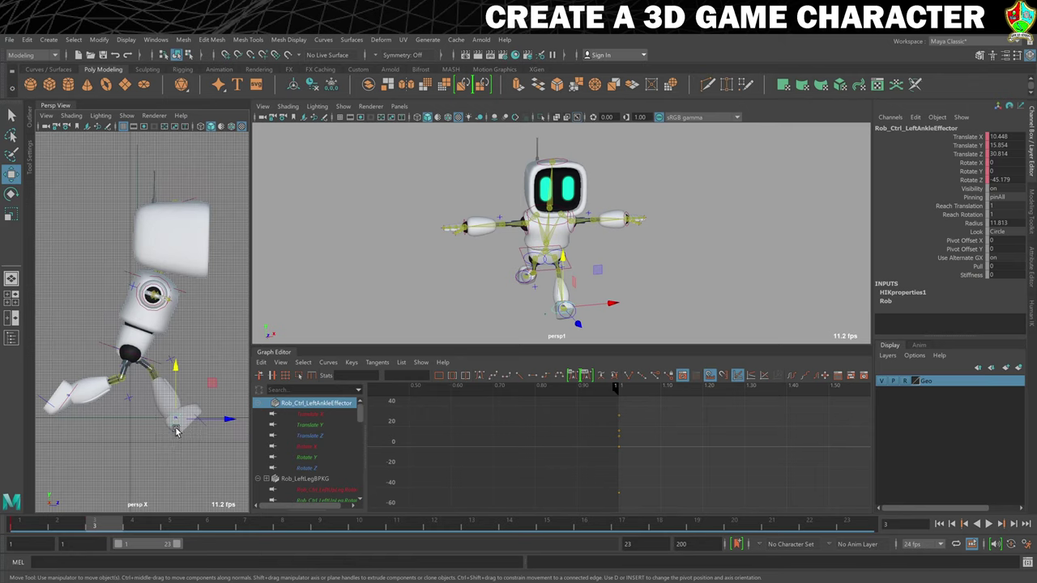
double_click(1005, 180)
text(0)
key(Return)
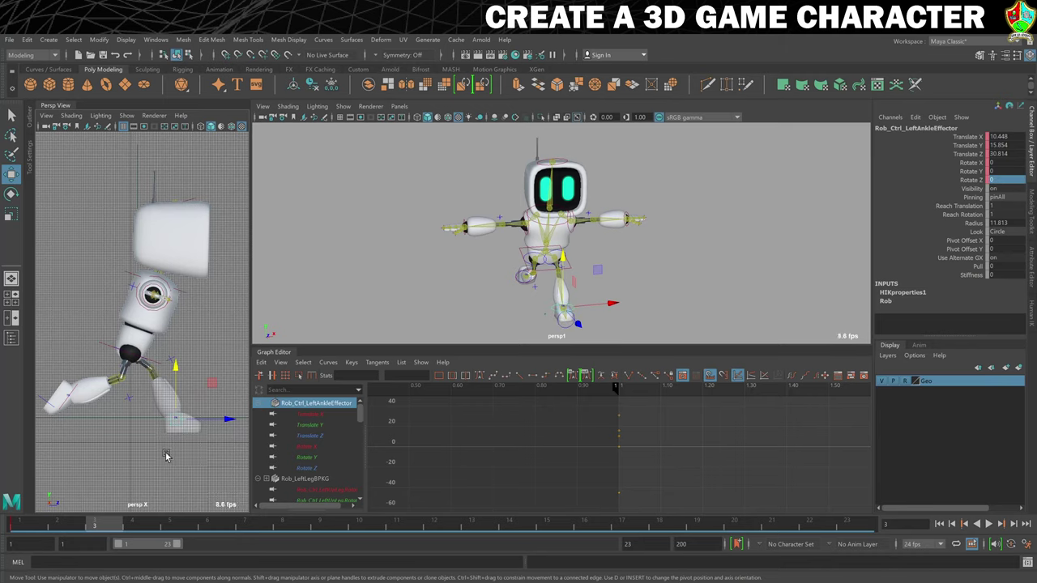
click(127, 115)
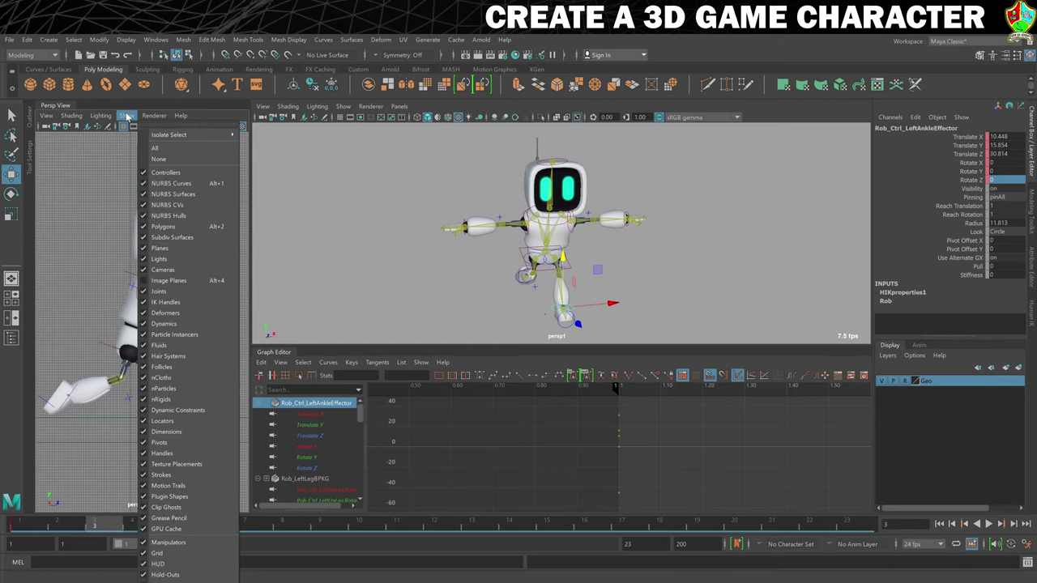
click(173, 270)
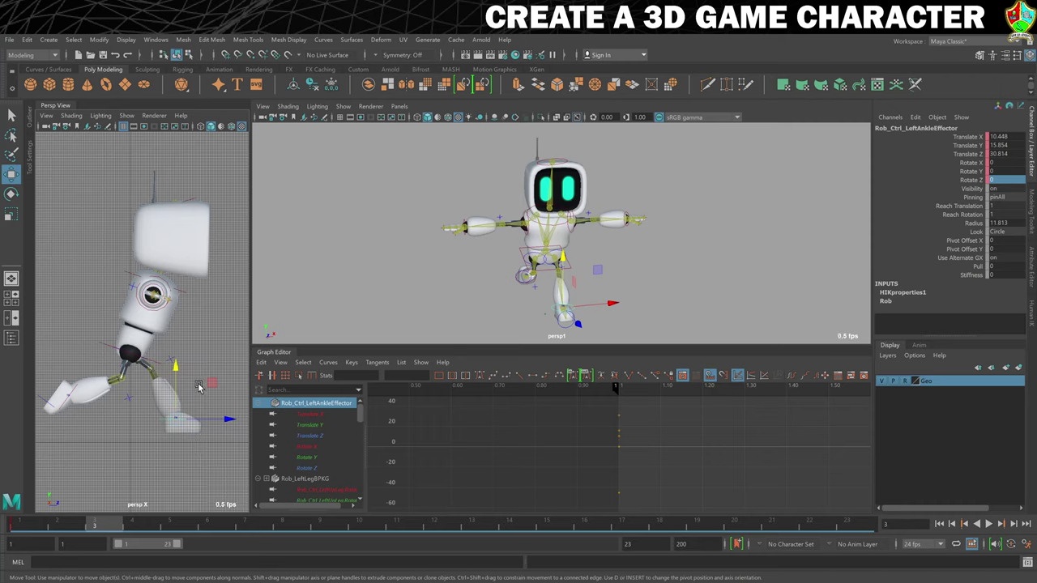
- Lower and pull back the left ankle effector to Translate Y about 9.5 and Translate Z about 16.1, planting the foot on the ground
drag(211, 384, 206, 429)
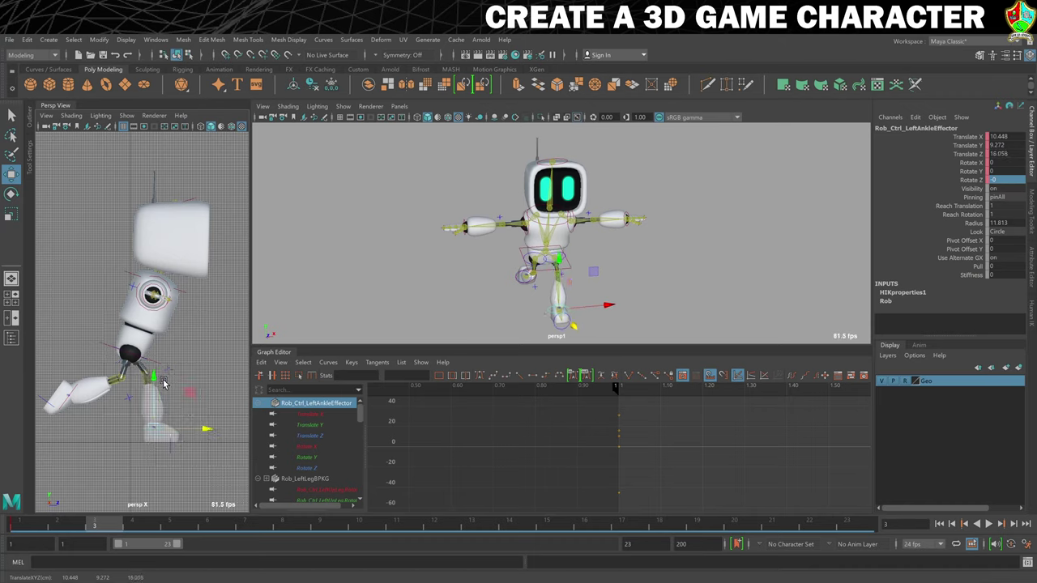
drag(148, 381, 152, 380)
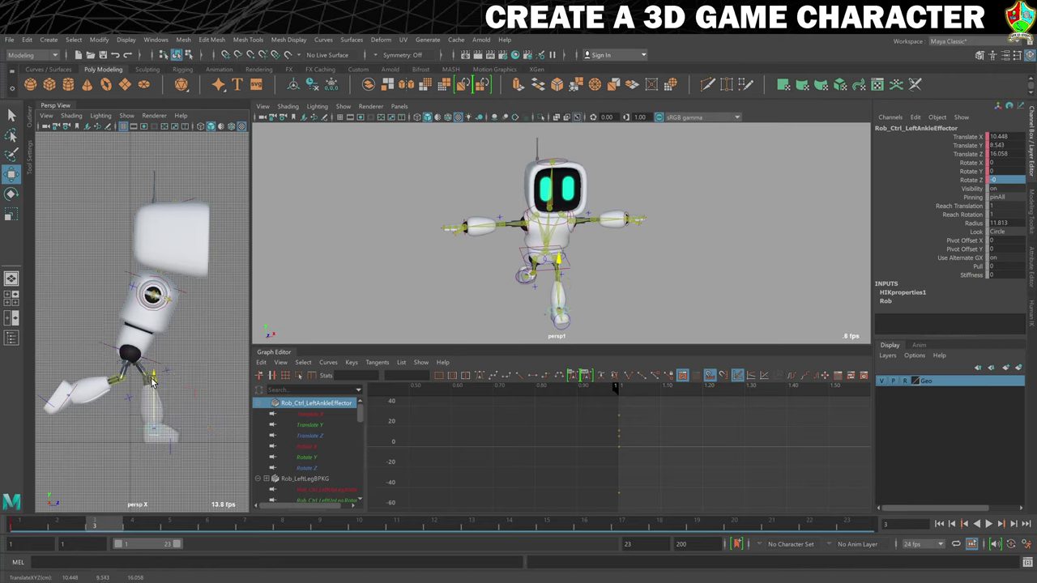
key(ctrl+z)
drag(152, 381, 152, 381)
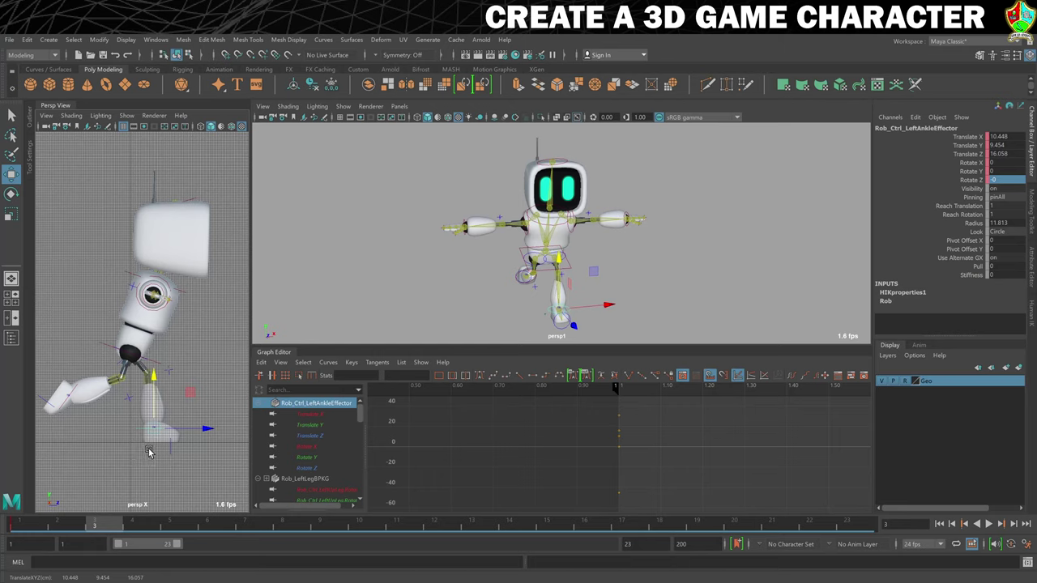
- Move the right ankle effector forward and up to Translate Y about 34.0 and Translate Z about -32.1, and rotate it to Rotate Z about 98.1
click(79, 390)
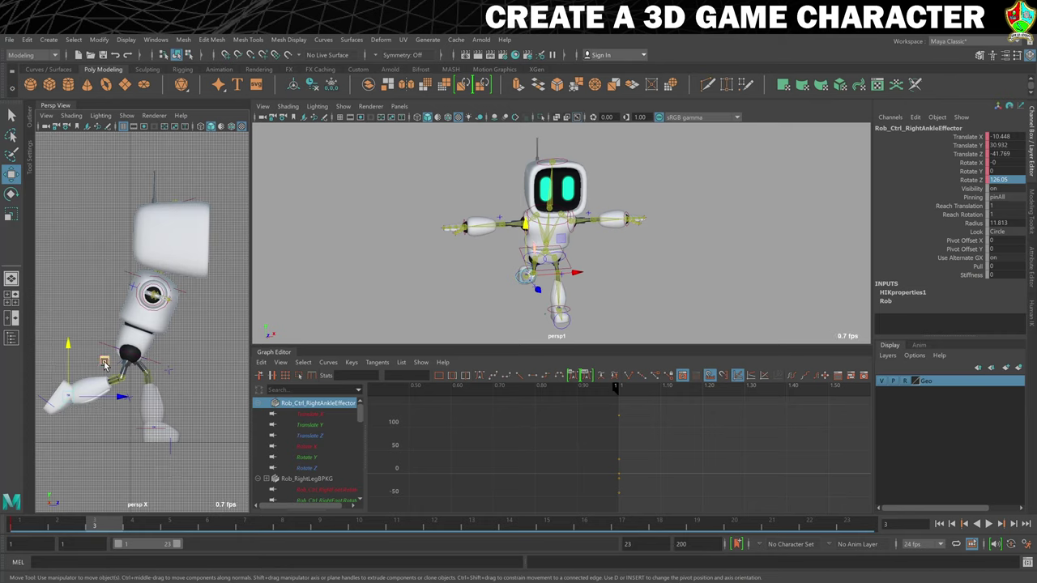
drag(103, 364, 118, 362)
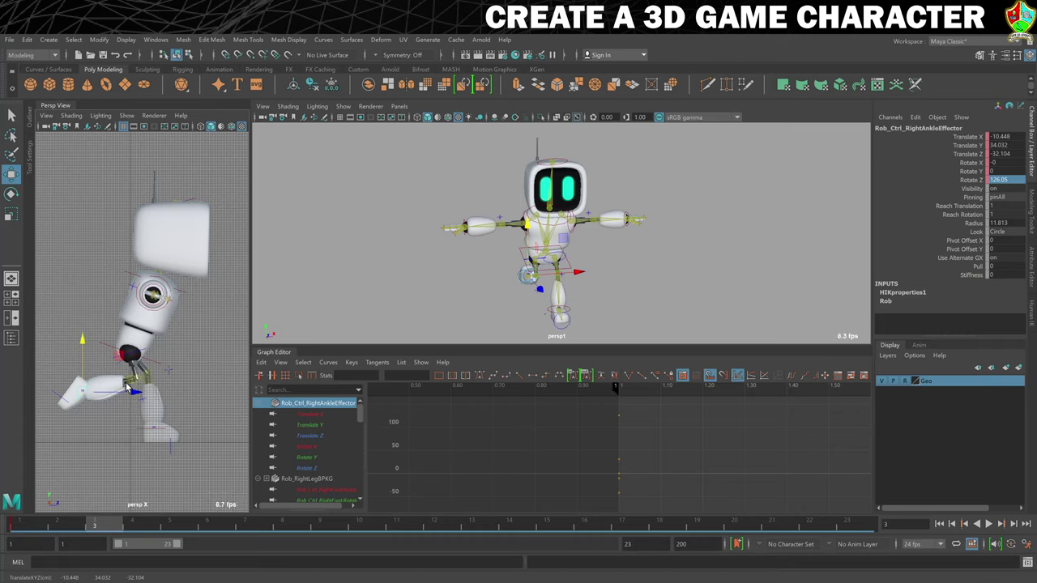
key(e)
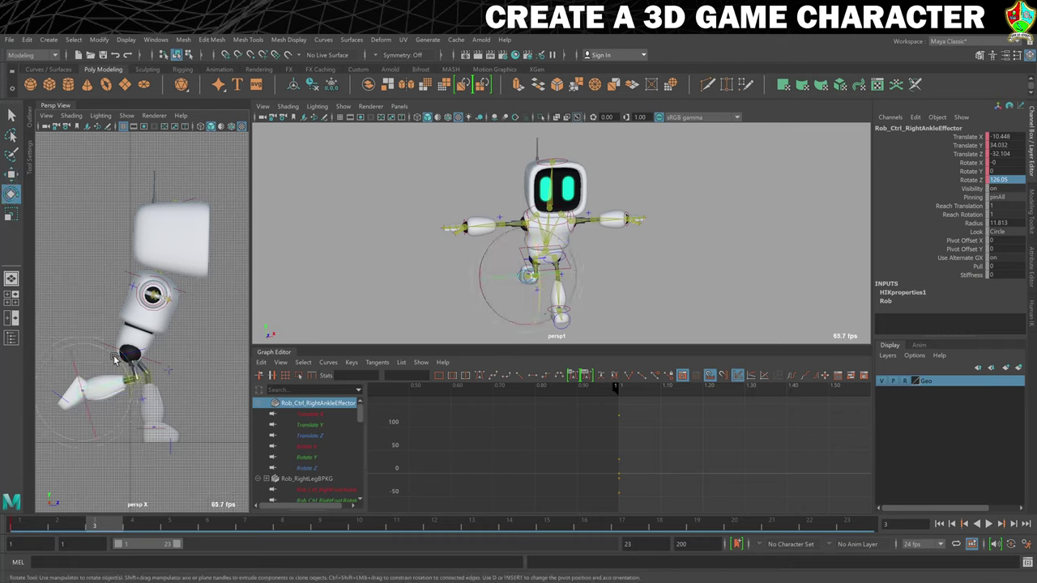
drag(104, 352, 81, 350)
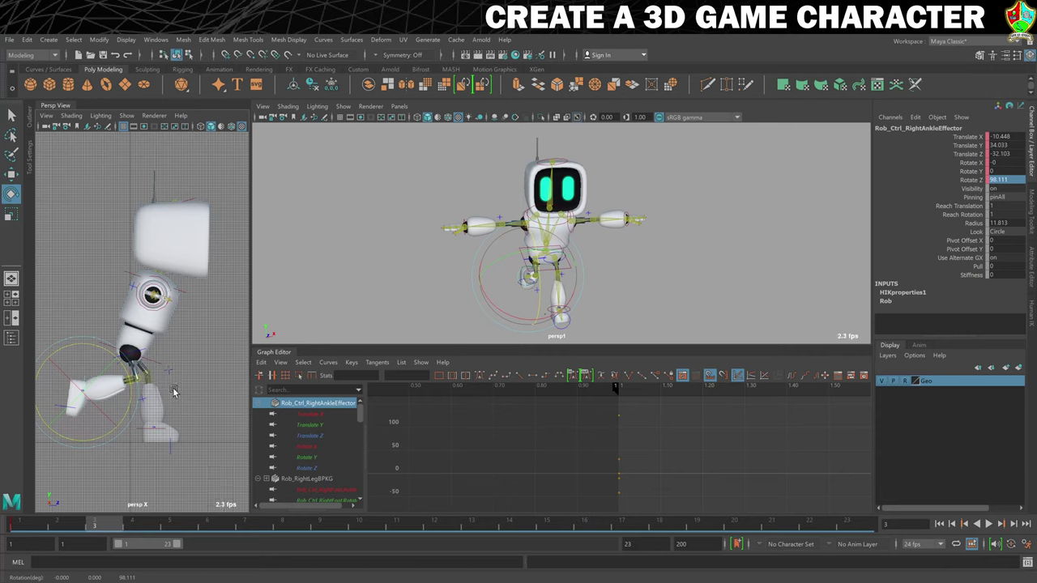
- Key the hips and both ankle effectors together at frame 3, and compare the poses at frames 1 and 3
shift+click(163, 436)
key(q)
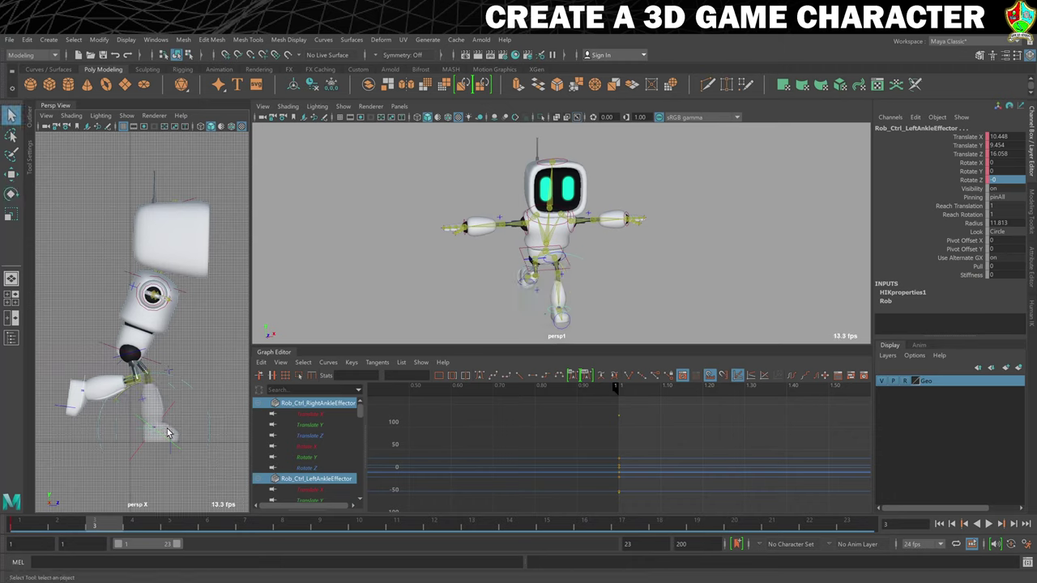
shift+click(105, 348)
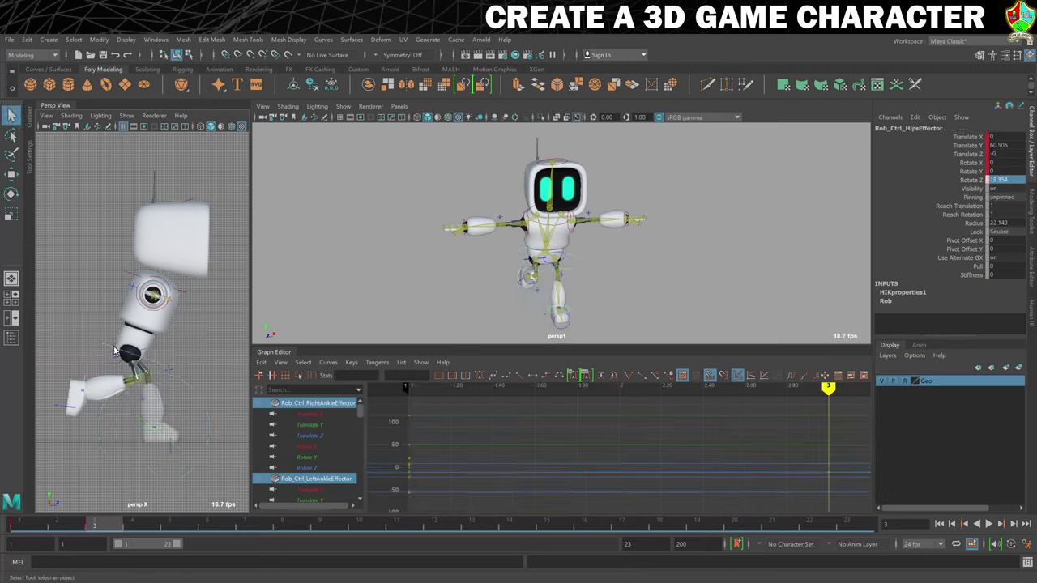
key(s)
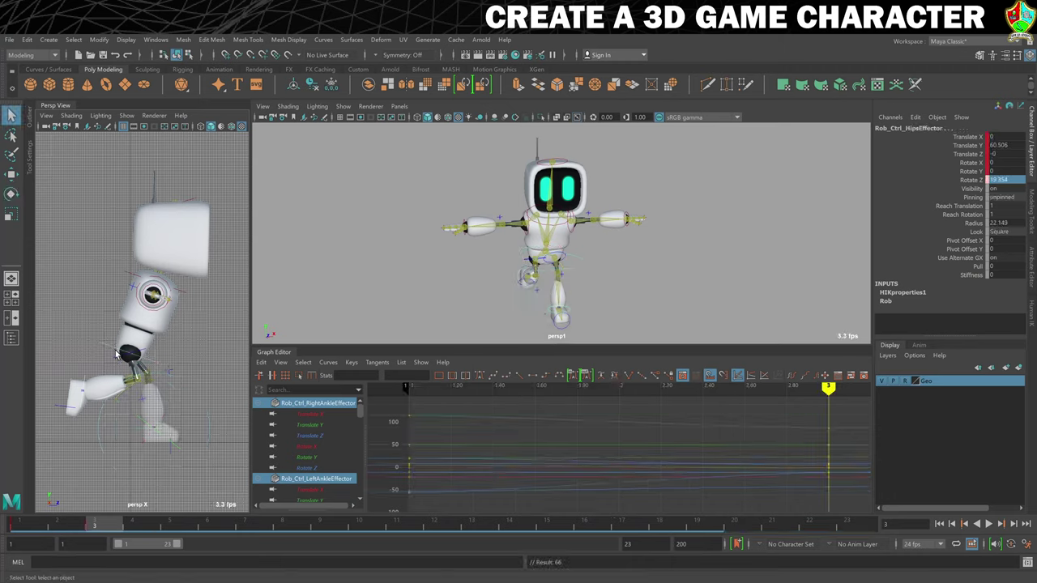
click(31, 528)
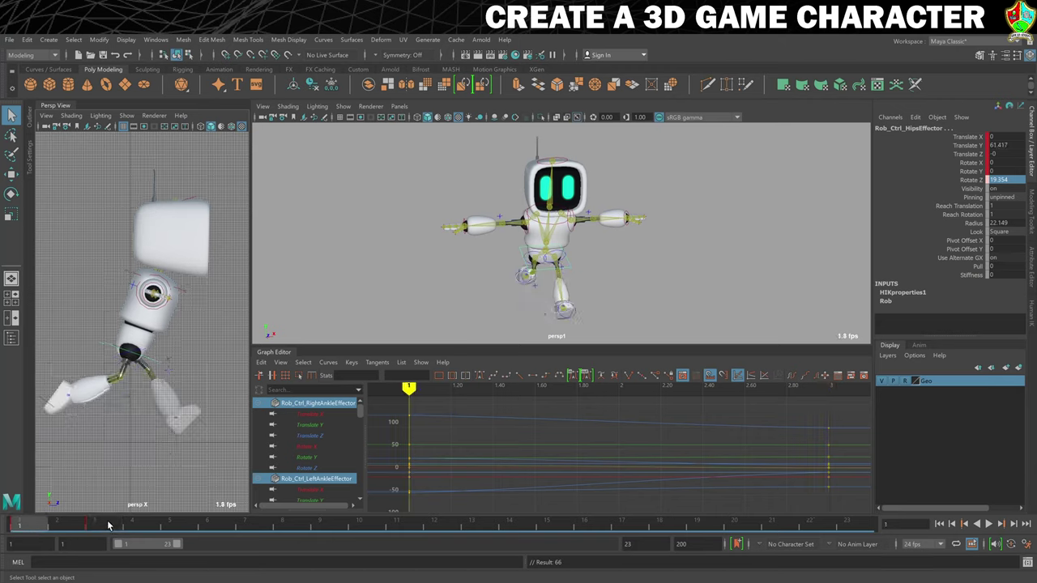
click(108, 525)
- At frame 5, raise the hips effector to Translate Y about 62.5
click(184, 526)
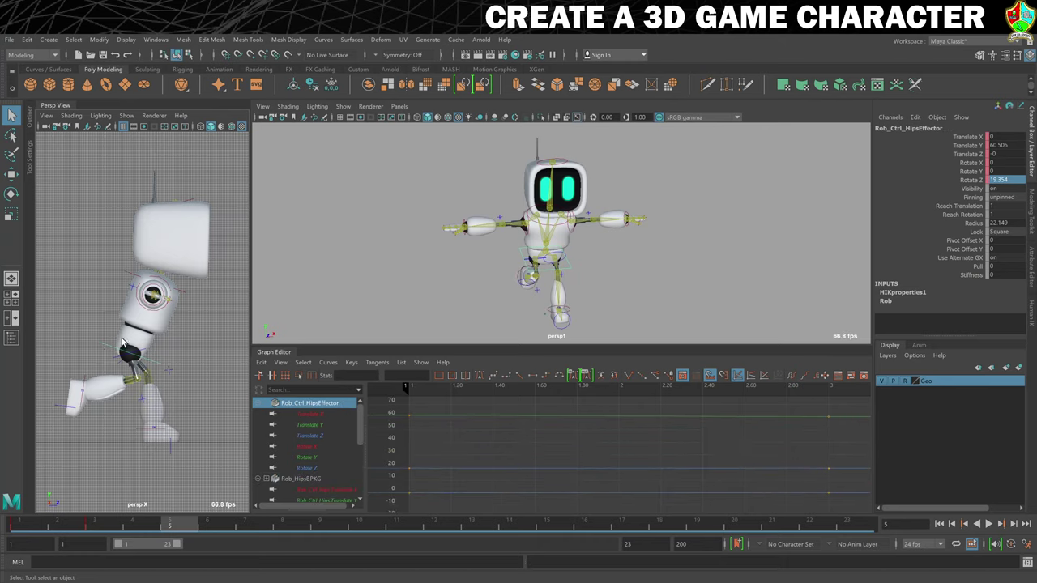
key(w)
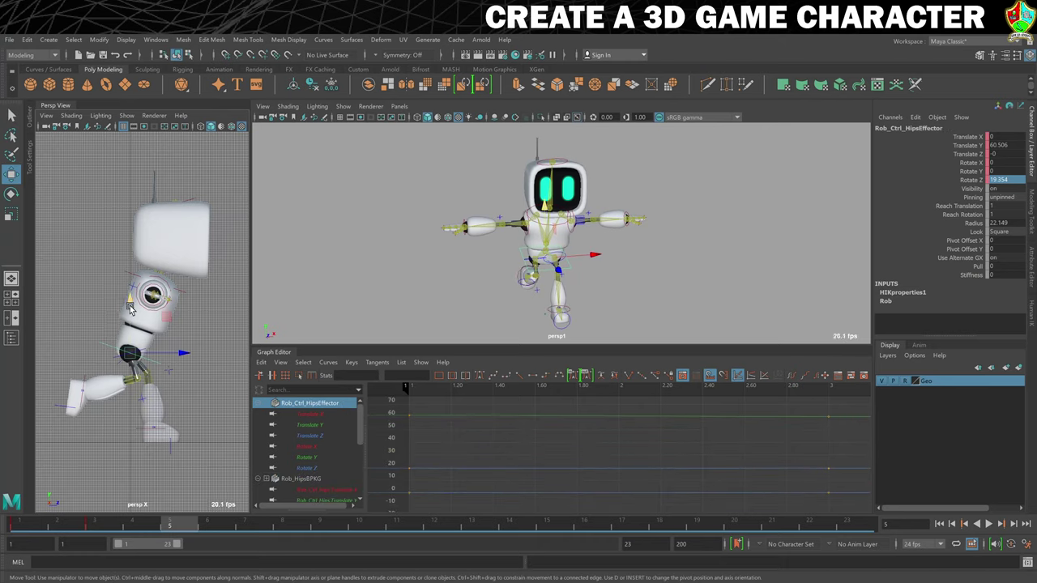
drag(129, 308, 132, 305)
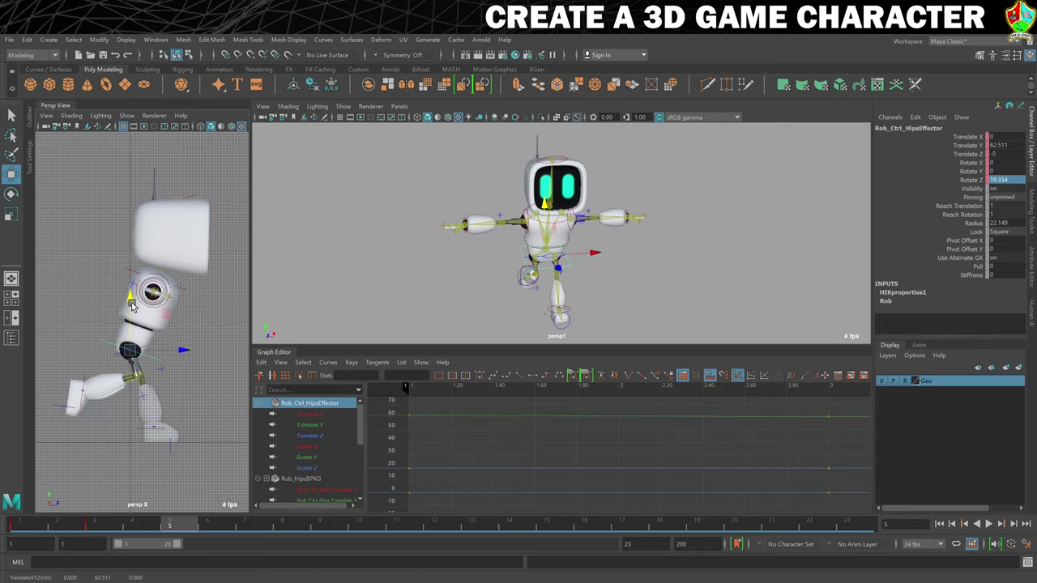
- Pull the left ankle effector back to Translate Z about -5.6 and rotate the foot to Rotate Z about 24.7
click(162, 431)
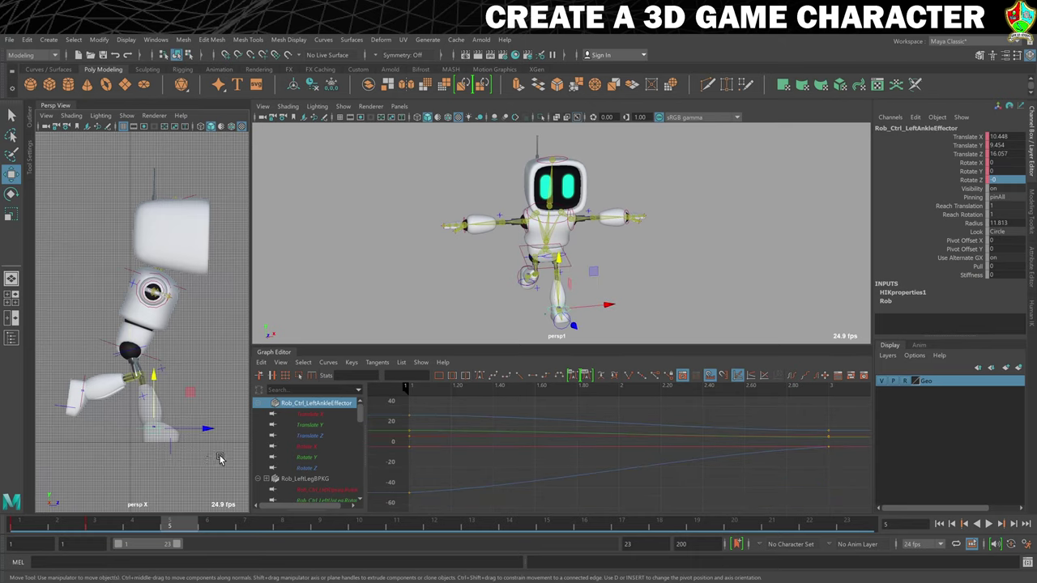
drag(212, 429, 177, 425)
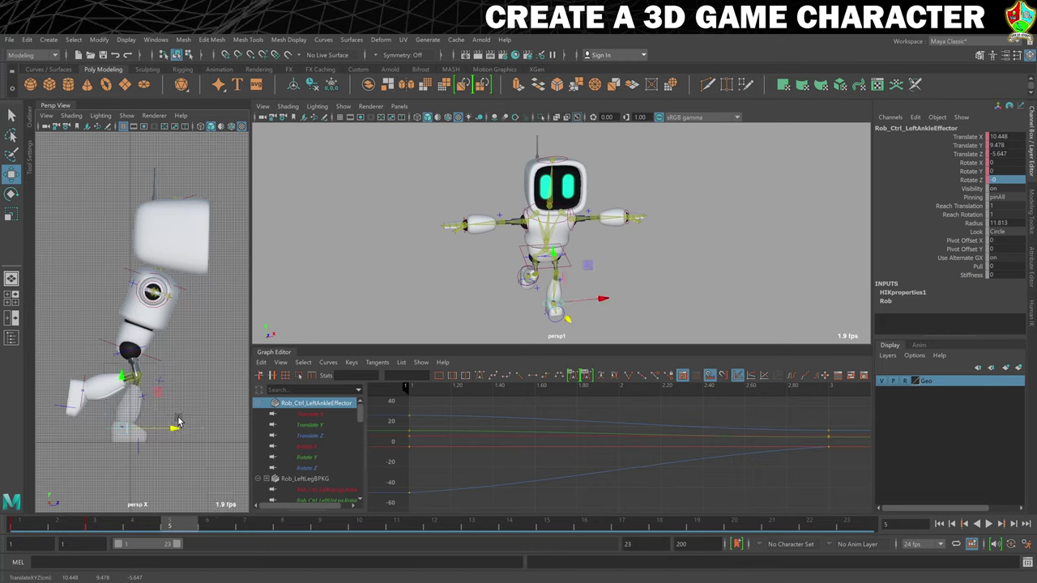
key(e)
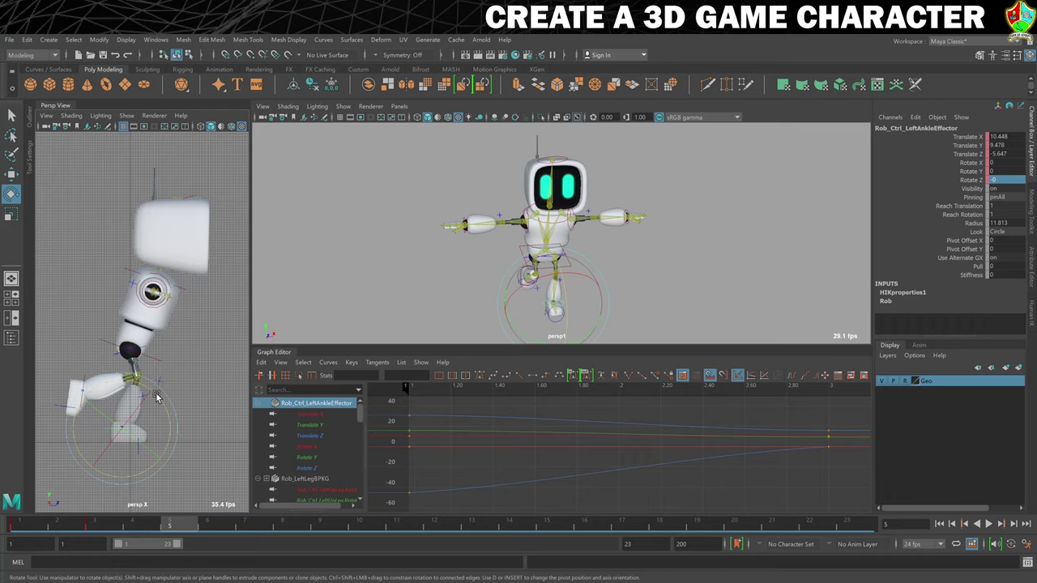
drag(157, 397, 166, 416)
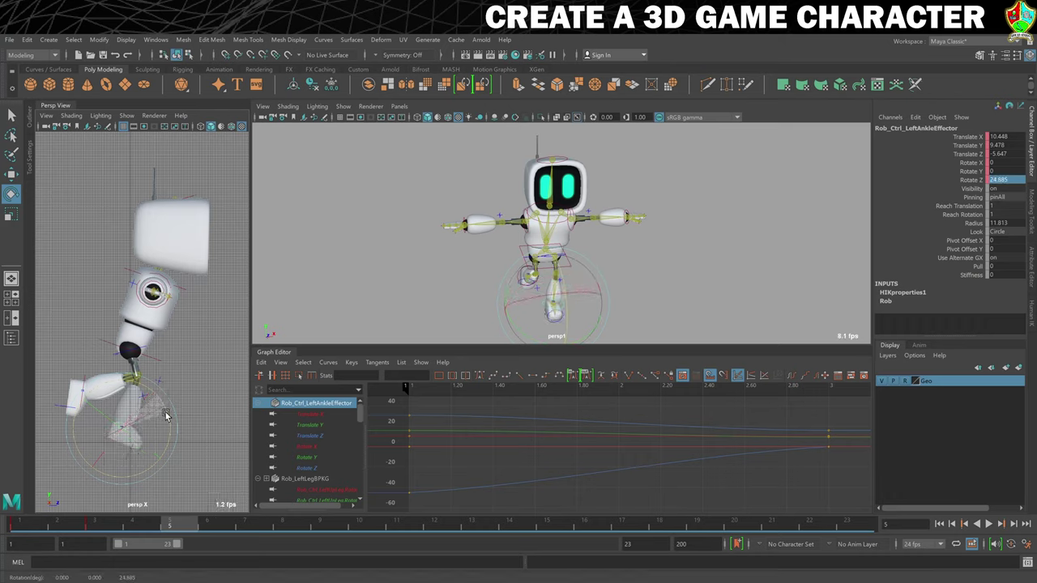
- Move the left ankle effector at frame 5 to about Translate Y 15.3 and Translate Z -27.9, and select the right ankle effector
key(w)
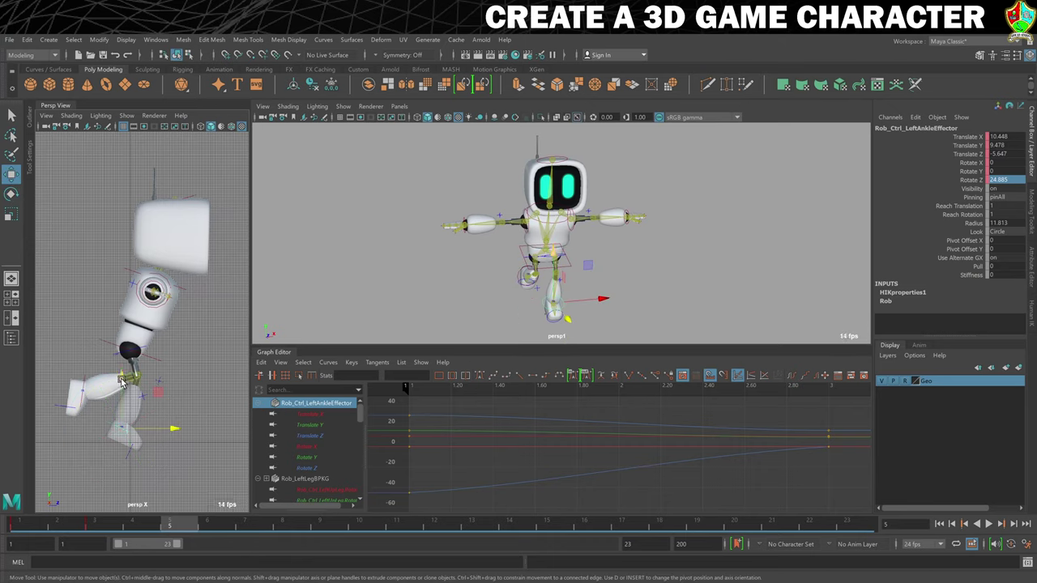
drag(122, 382, 130, 374)
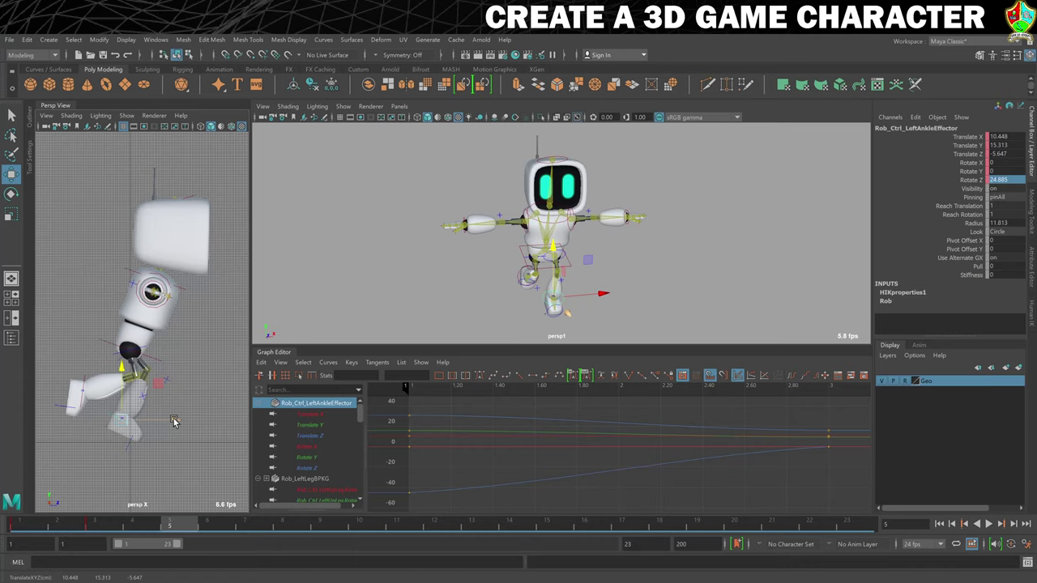
drag(174, 421, 141, 421)
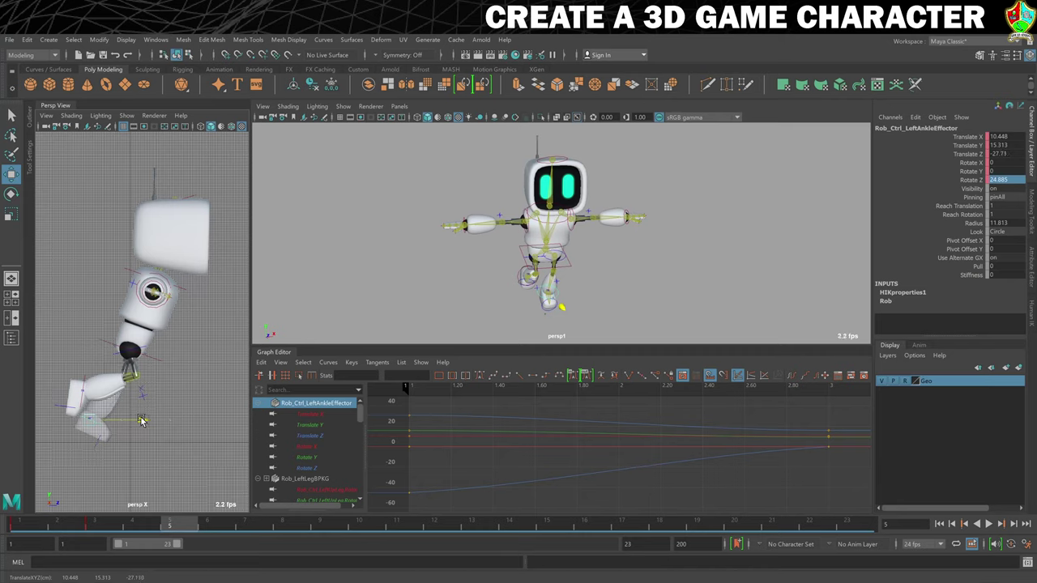
drag(141, 420, 140, 420)
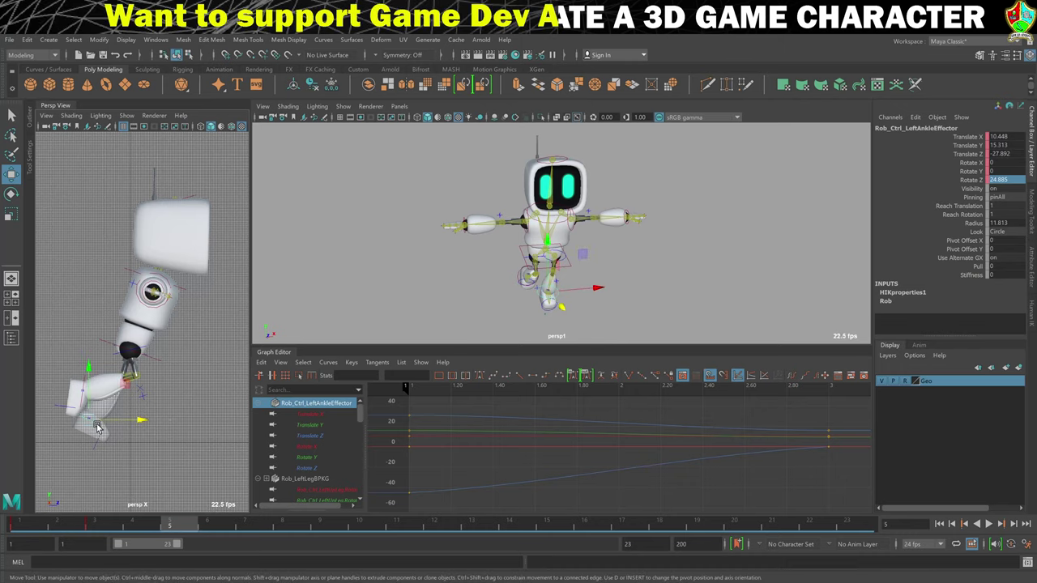
click(82, 386)
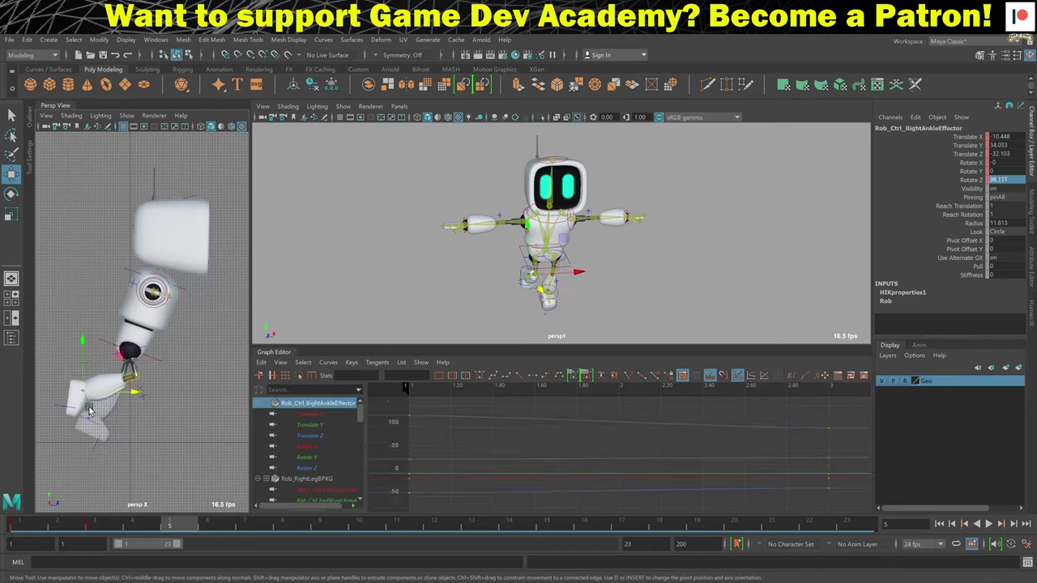
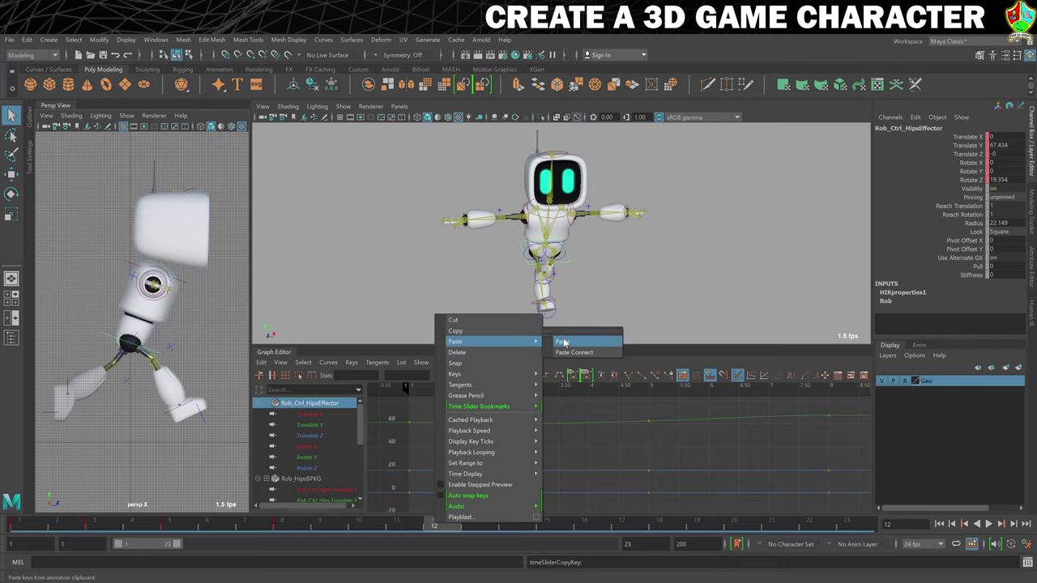
- Paste the copied hips key at frame 12 and copy the right ankle effector's key at frame 1
click(563, 341)
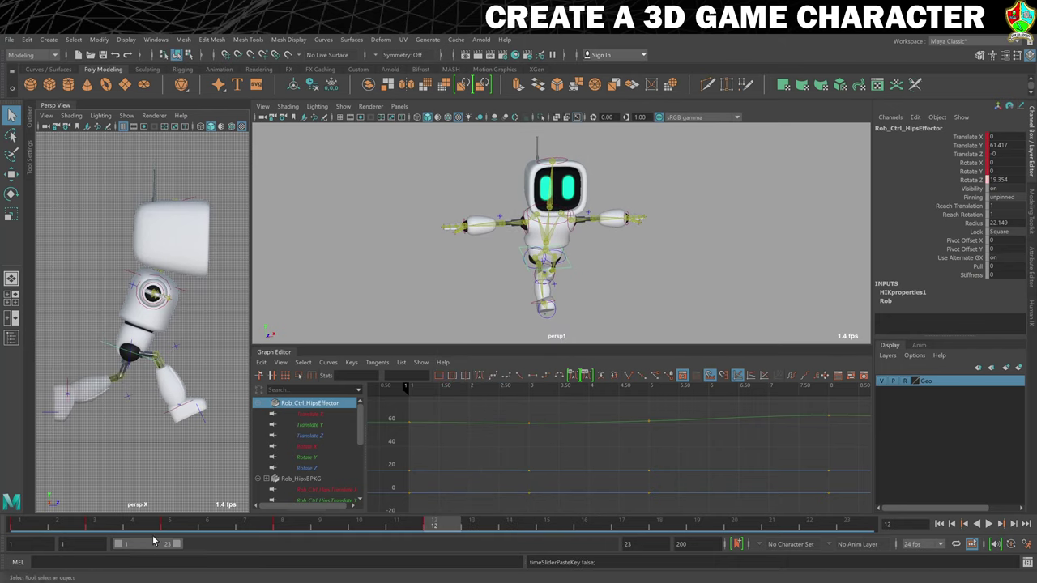
click(26, 528)
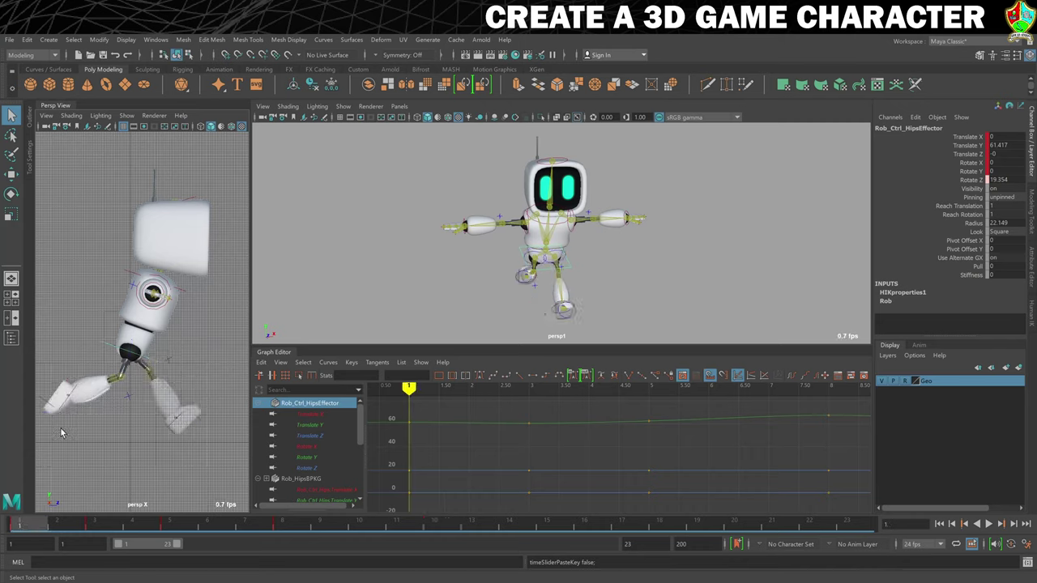
drag(61, 432, 72, 383)
click(81, 391)
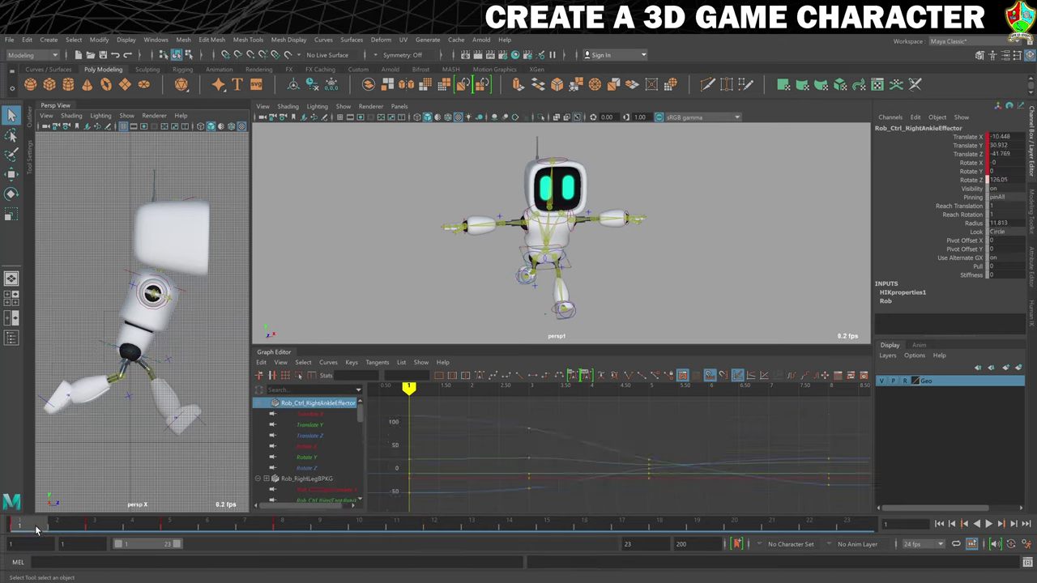
right_click(33, 525)
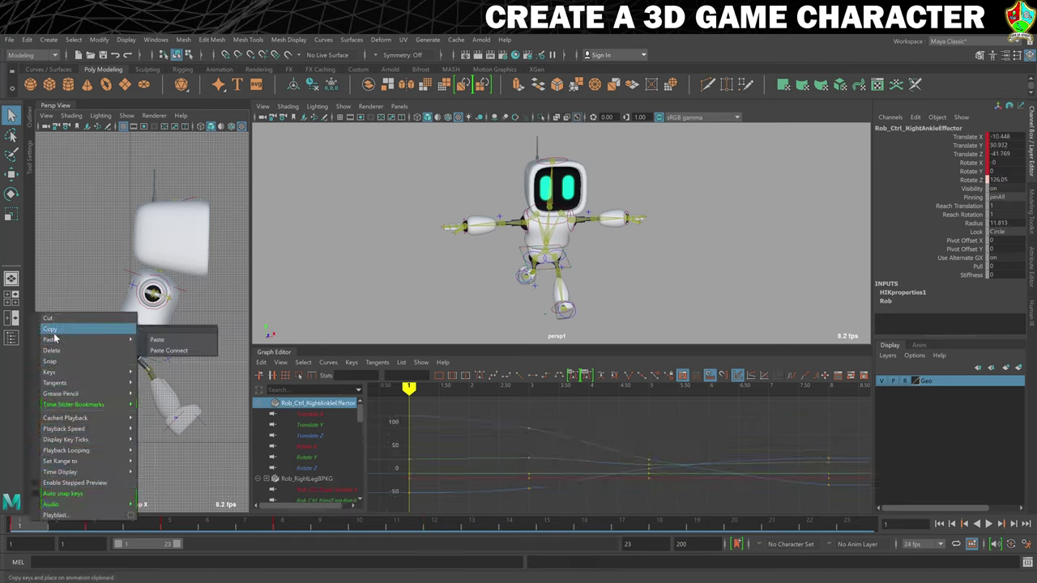
click(52, 329)
- Paste the copied key onto the left ankle effector at frame 12 and set its Translate X to 10.448
click(168, 439)
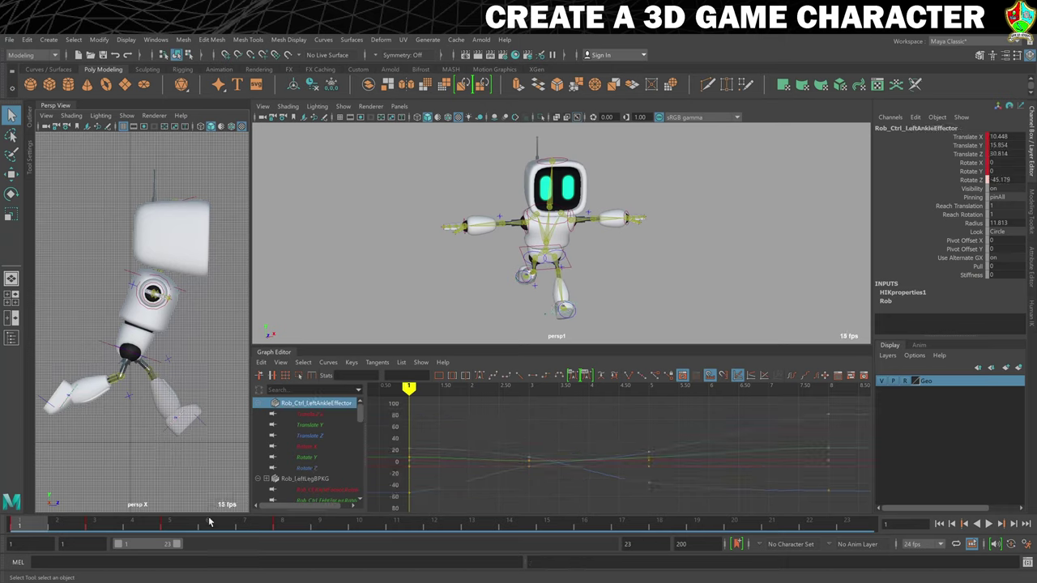
click(440, 527)
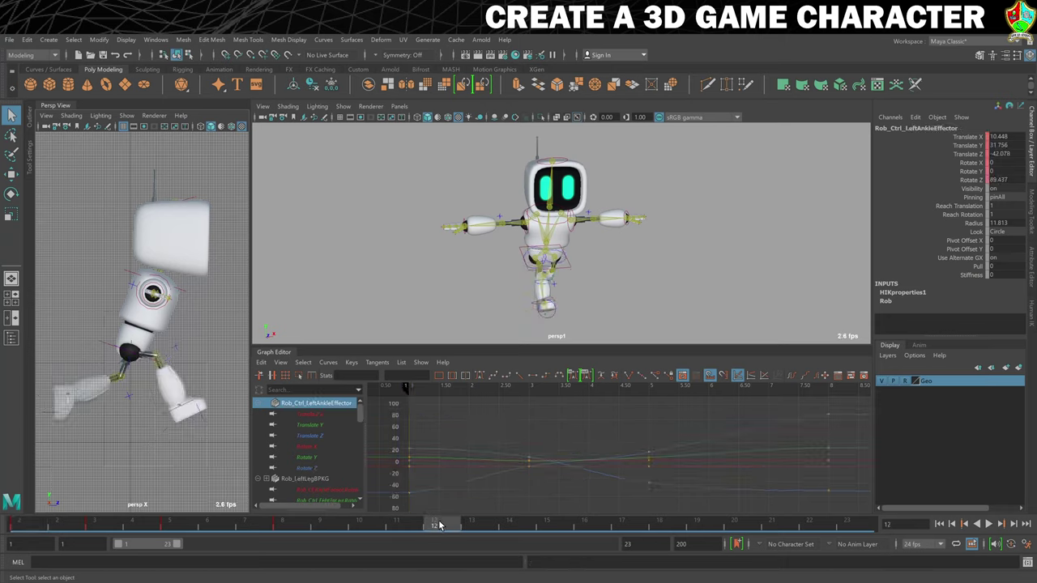
right_click(440, 526)
mouse_move(531, 341)
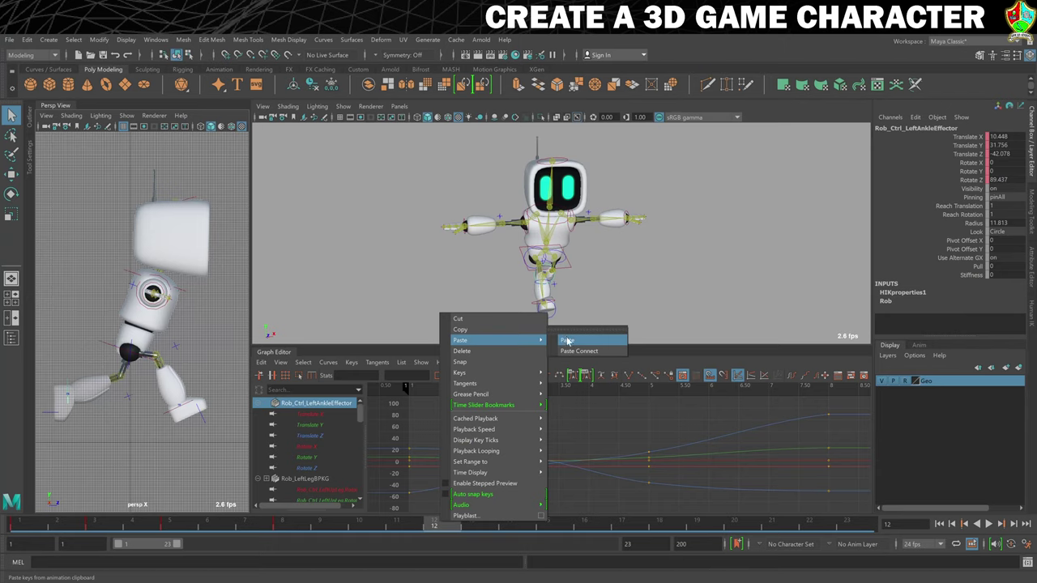
click(568, 342)
alt+drag(604, 281, 600, 274)
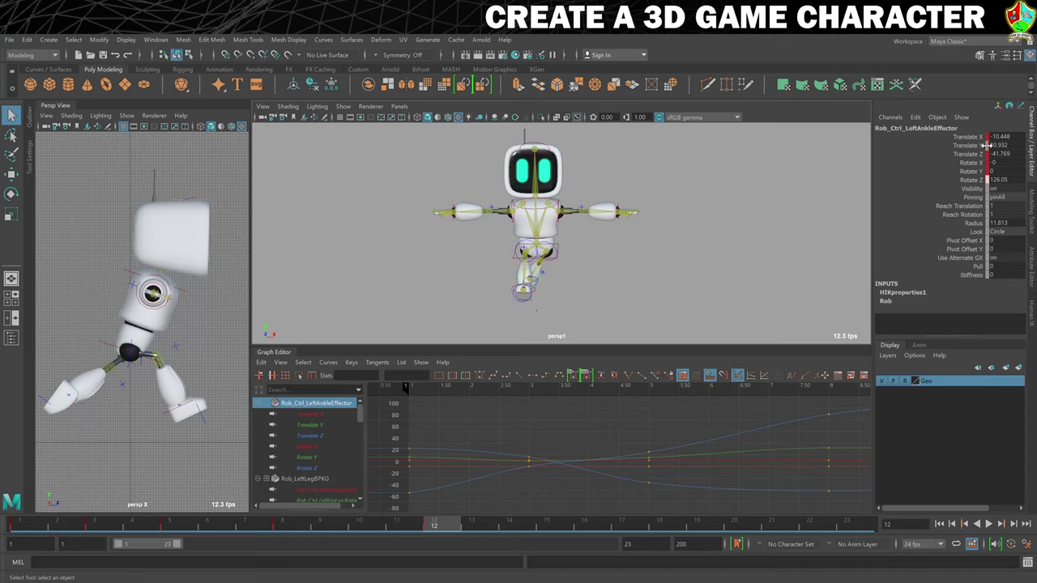
drag(987, 145, 1012, 143)
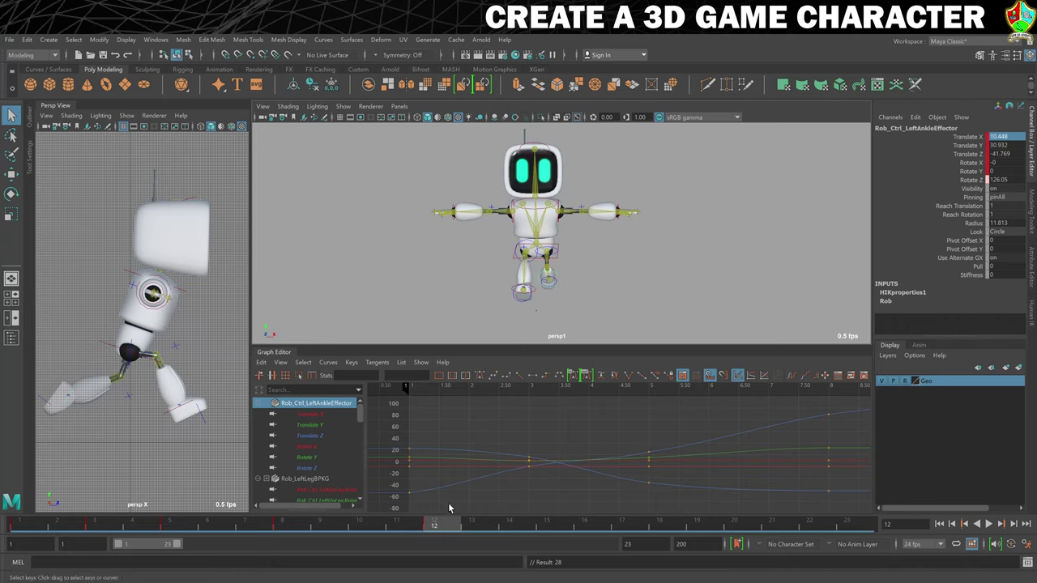
- Copy the left ankle effector's key at frame 1 and paste it onto the right ankle effector at frame 12
click(23, 526)
right_click(27, 525)
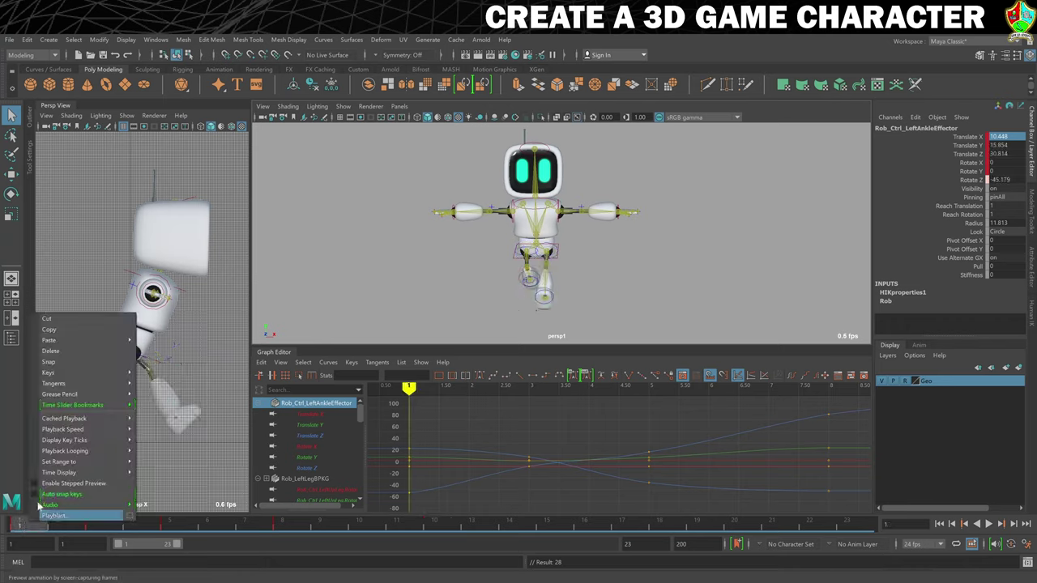
click(72, 330)
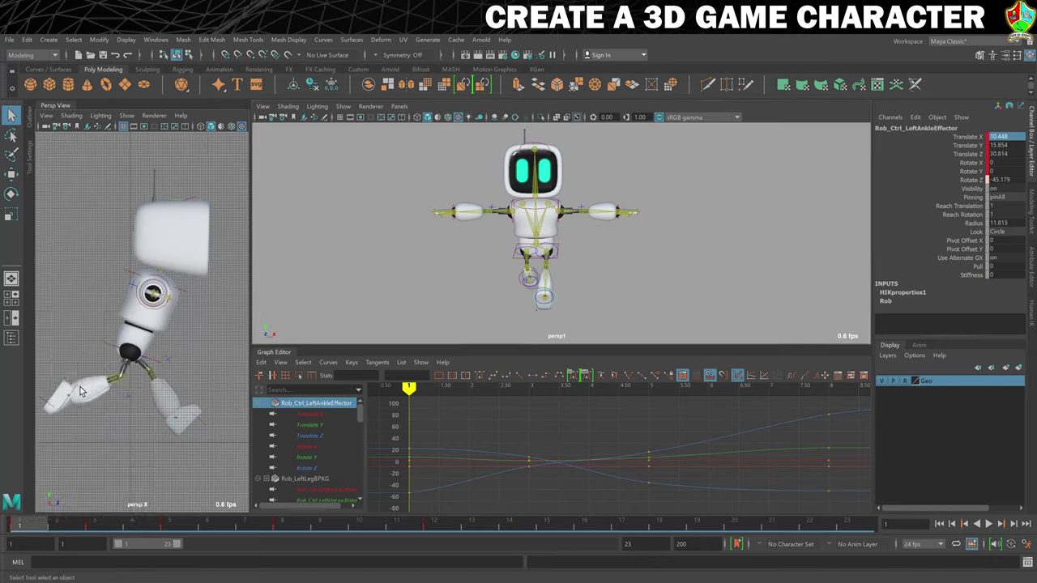
click(81, 392)
click(434, 527)
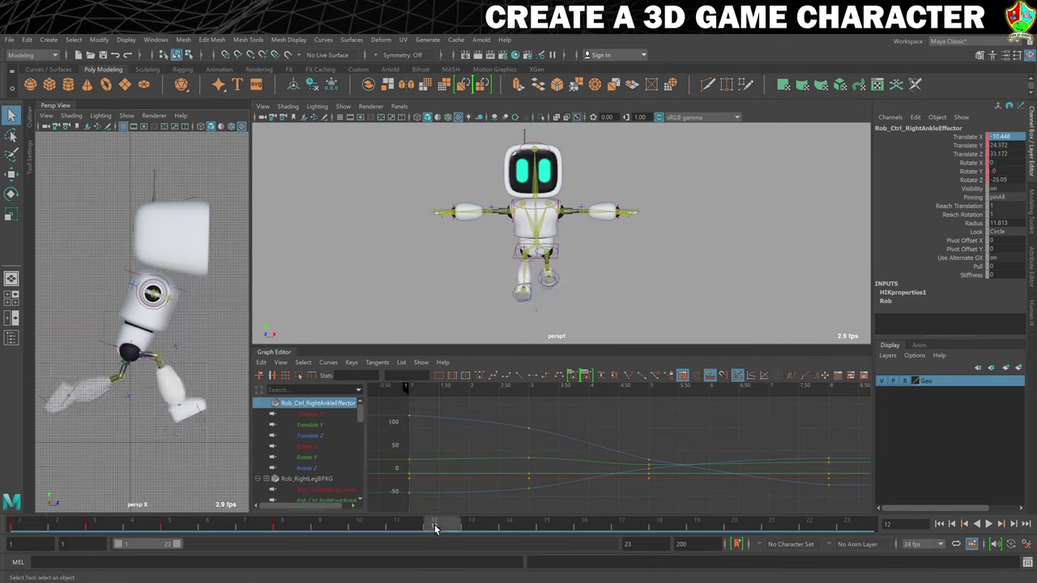
right_click(435, 527)
mouse_move(528, 345)
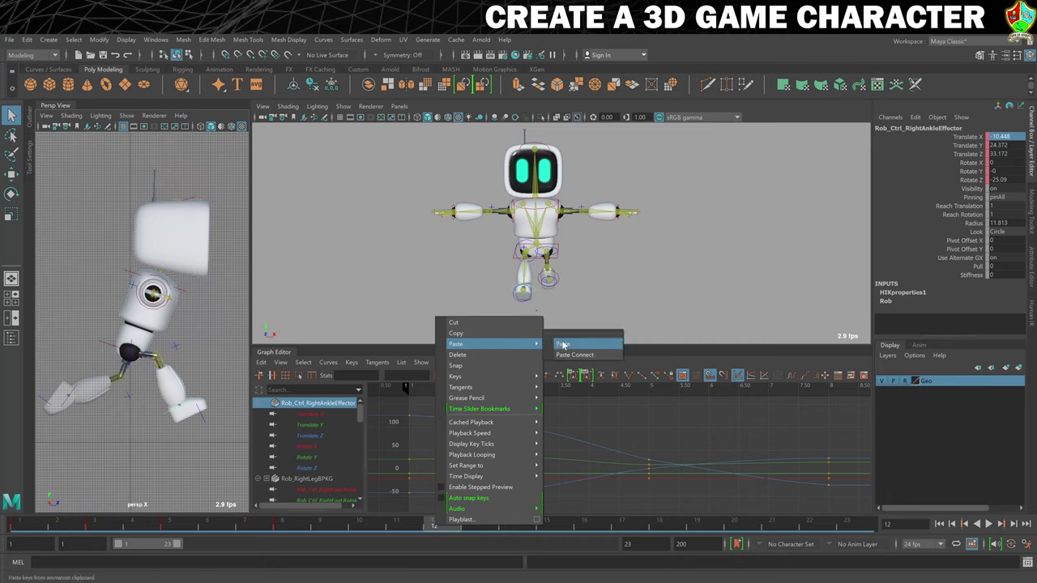
click(572, 344)
- Set the right ankle effector's Translate X to -10.448 at frame 12
double_click(1003, 136)
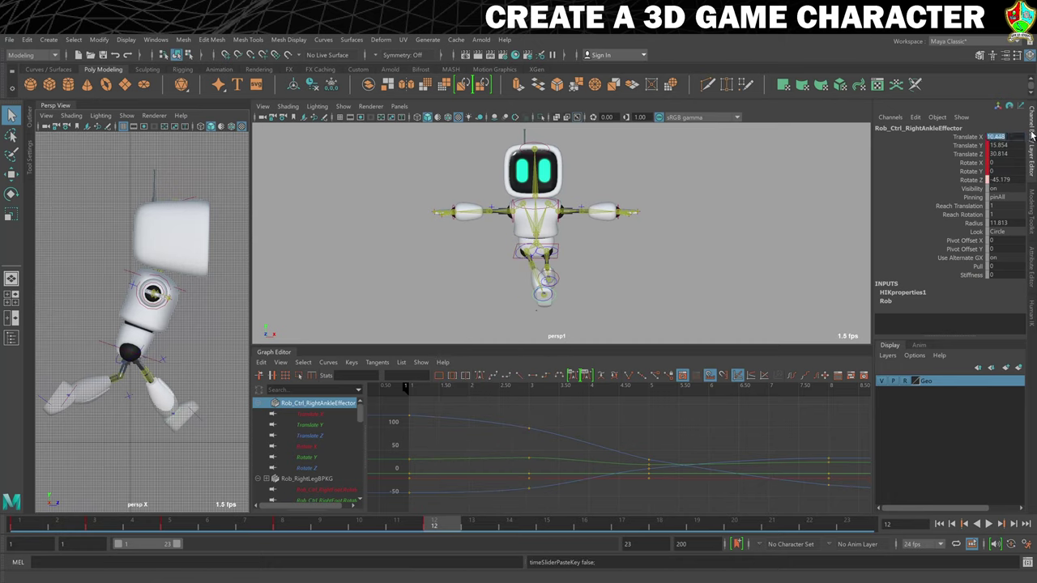
key(Return)
text(-10.448)
key(Return)
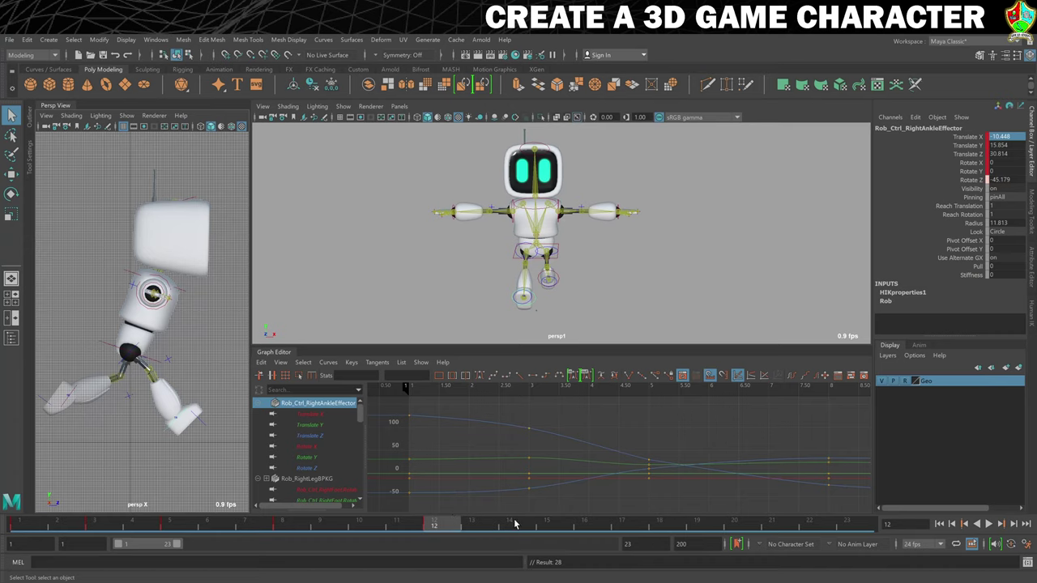
- Copy the hips effector's key at frame 3 and paste it at frame 14
click(98, 528)
click(111, 360)
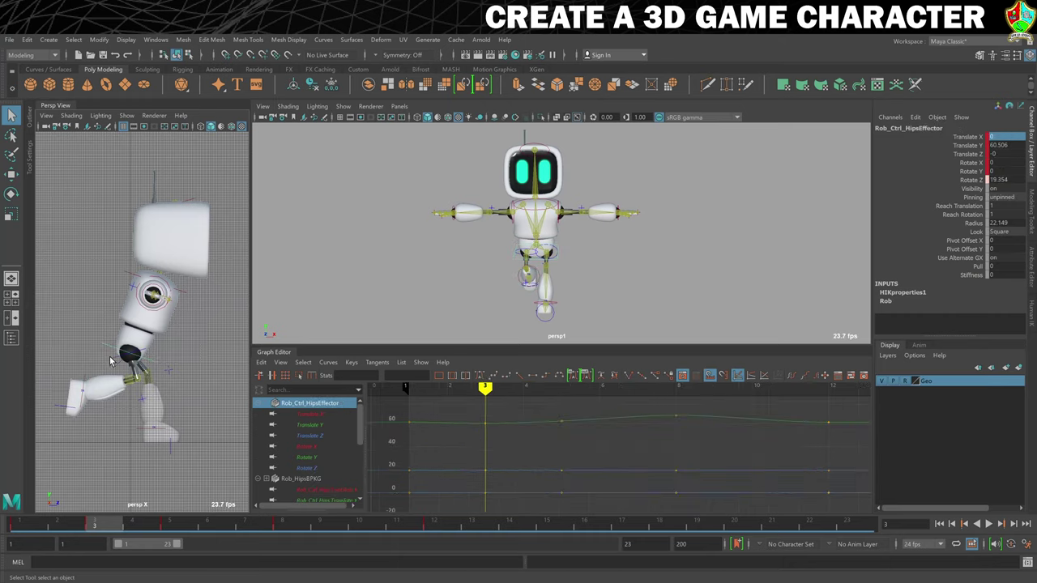
right_click(106, 524)
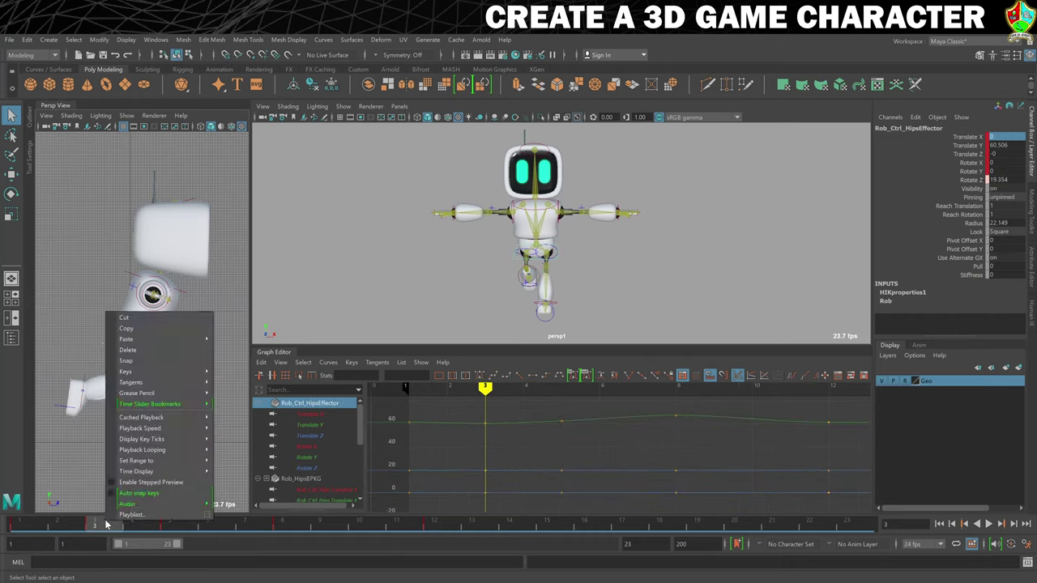
click(158, 329)
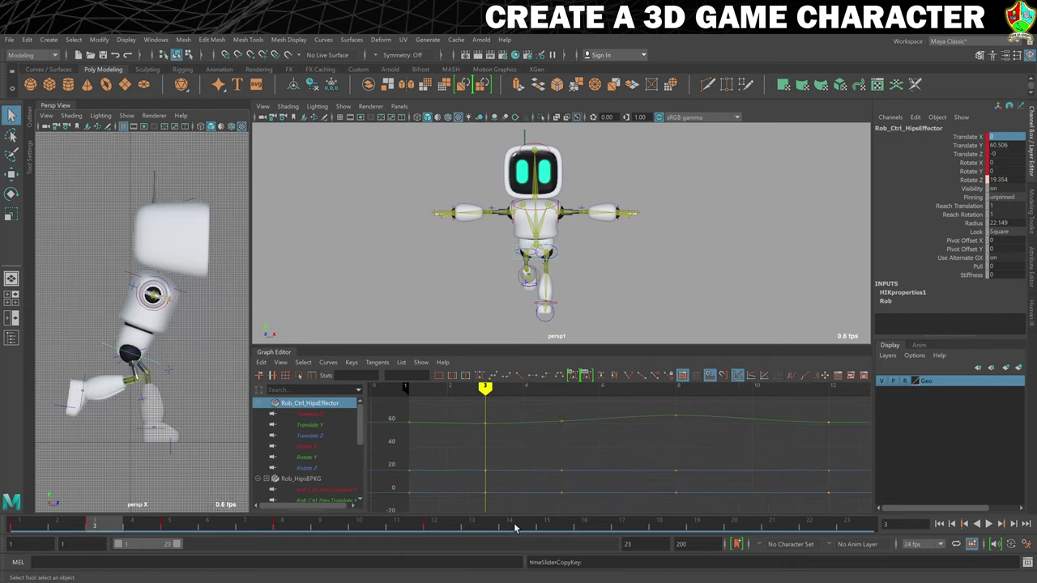
click(515, 528)
right_click(515, 528)
mouse_move(576, 345)
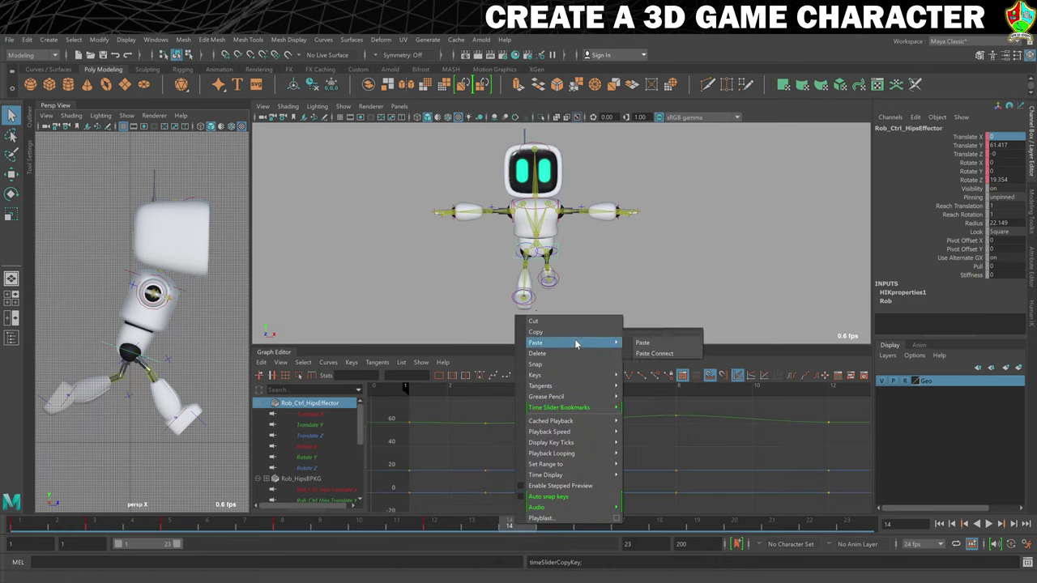
click(666, 344)
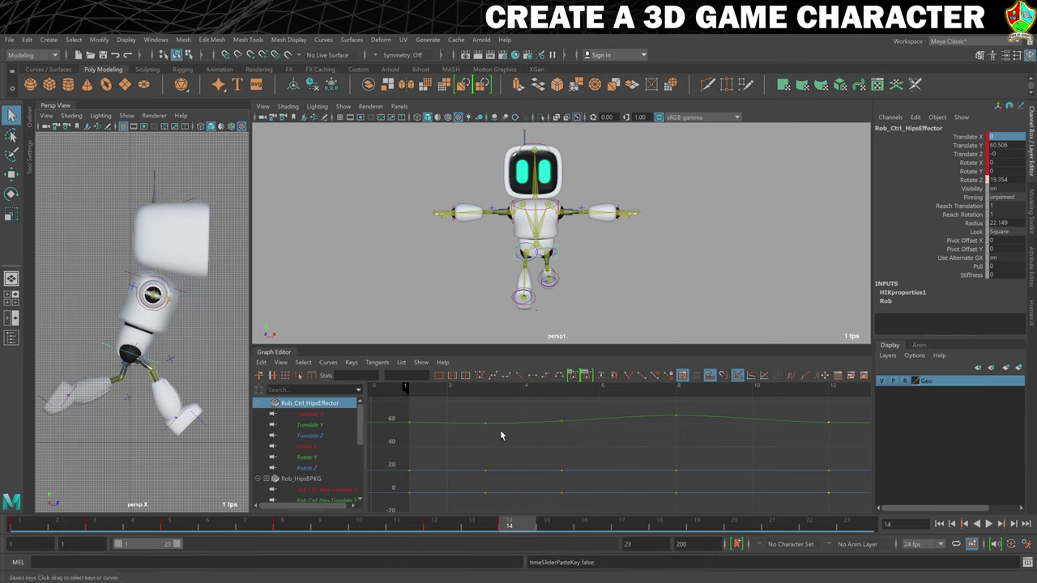
- Copy the right ankle effector's key at frame 3 and paste it onto the left ankle effector at frame 14
click(106, 525)
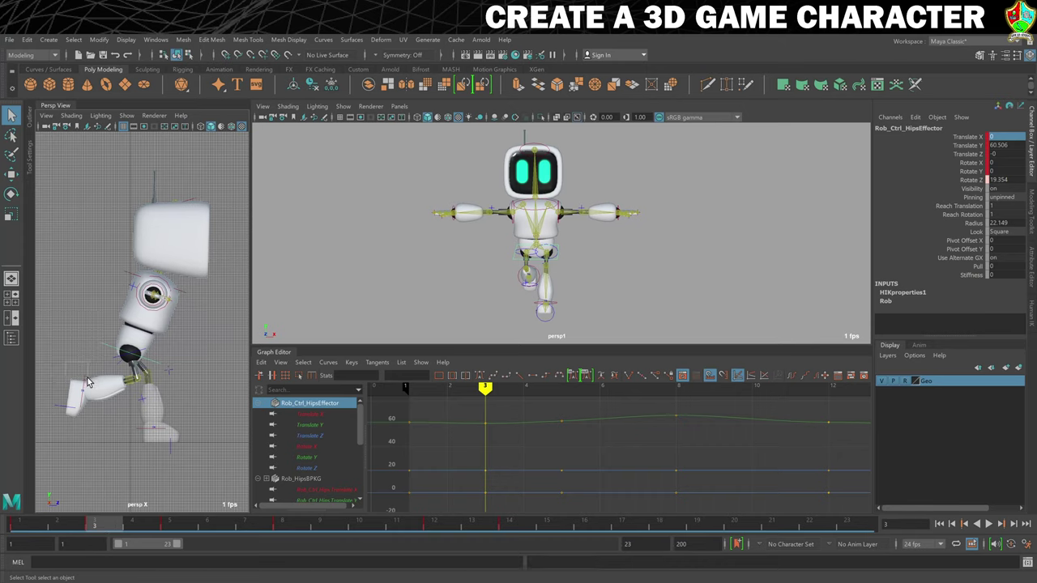
click(90, 385)
right_click(111, 525)
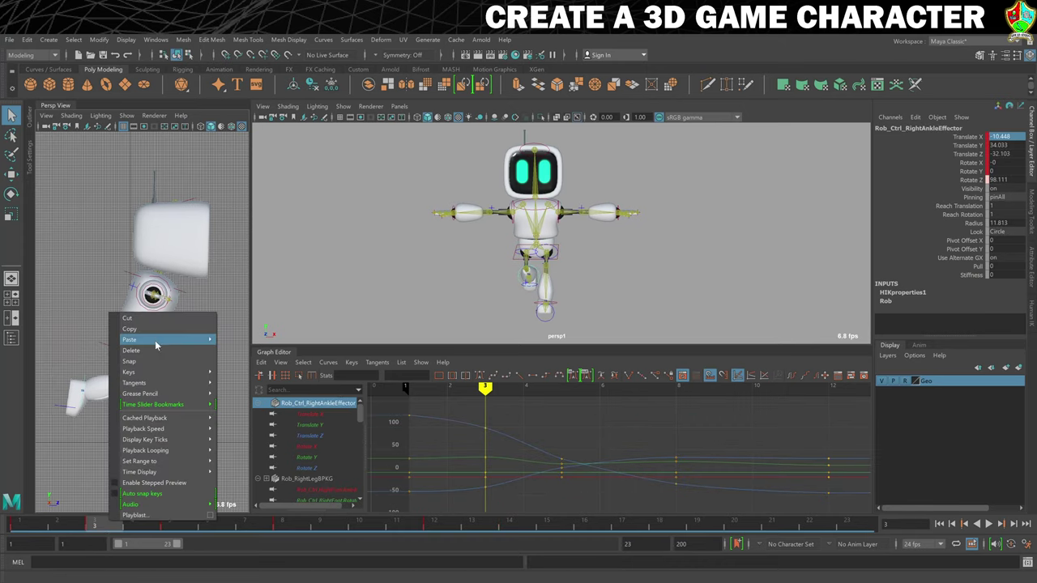
click(157, 341)
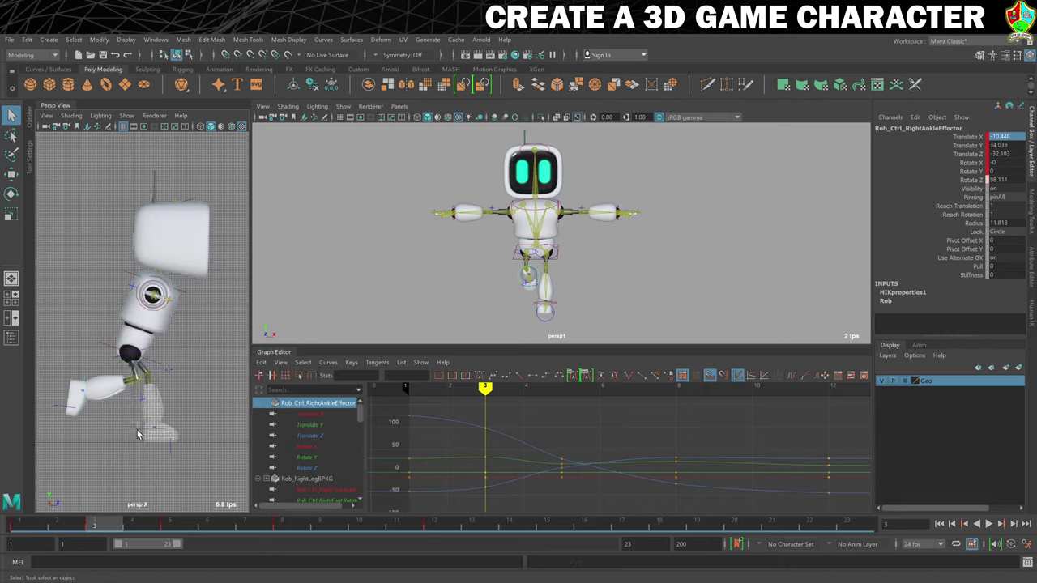
click(138, 430)
click(508, 527)
right_click(524, 528)
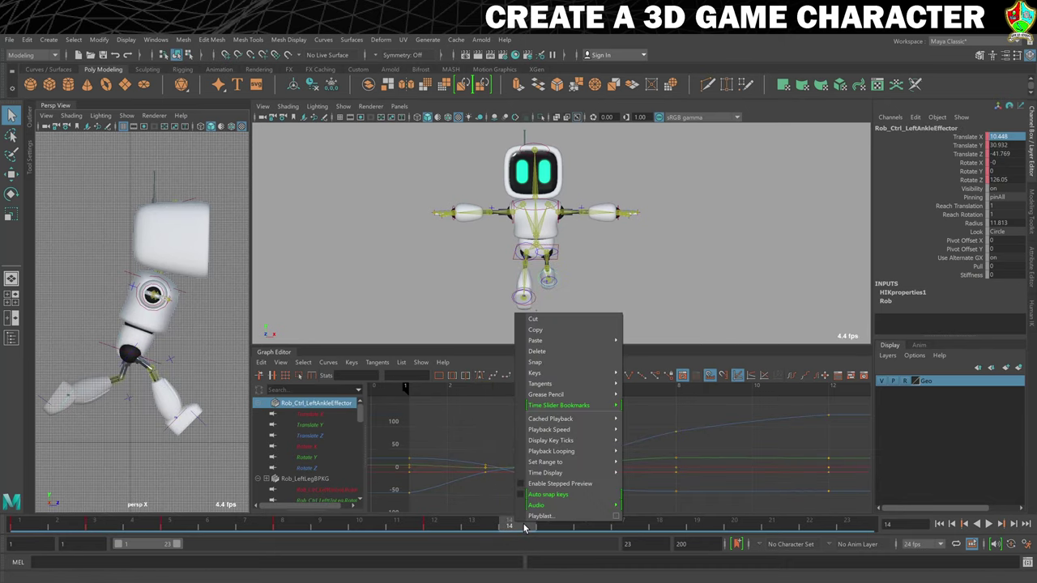
mouse_move(560, 342)
click(644, 340)
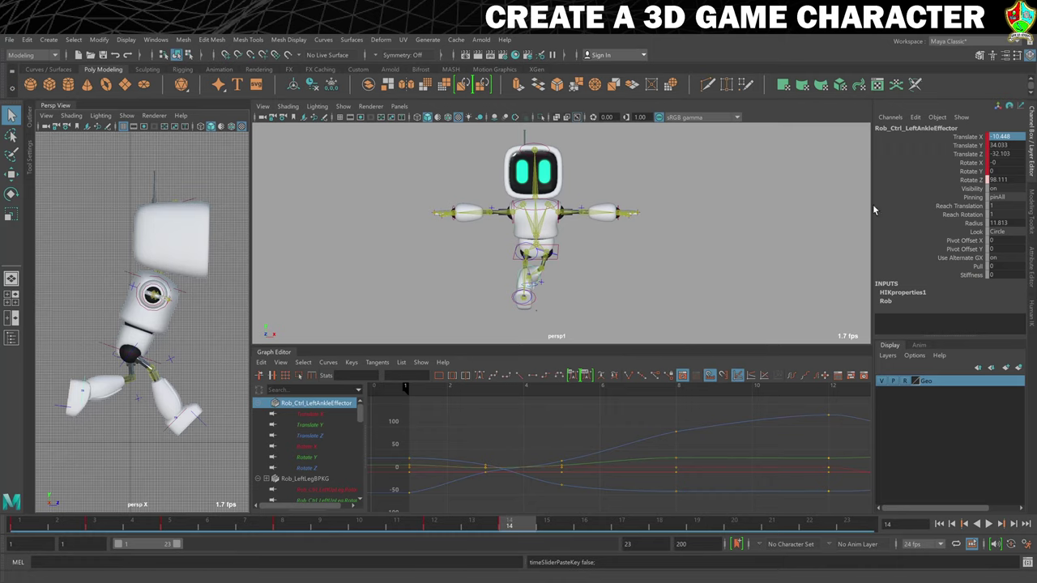
- Set the left ankle effector's Translate X to 10.448 at frame 14 and key it
key(Return)
click(1015, 137)
key(s)
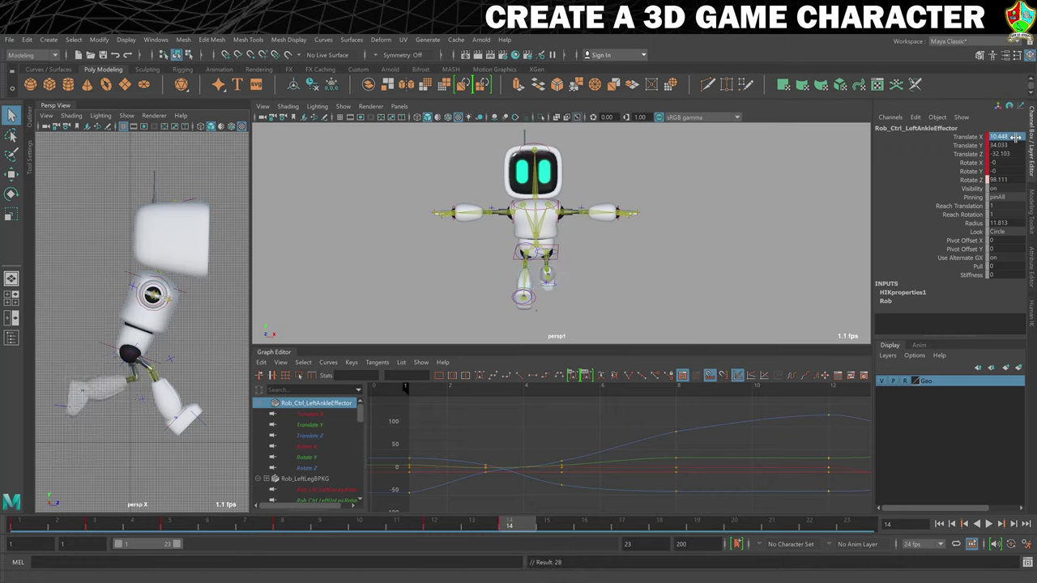
- Copy the left ankle effector's frame 3 key onto the right ankle effector at frame 14 and set its Translate X to -10.448
click(95, 525)
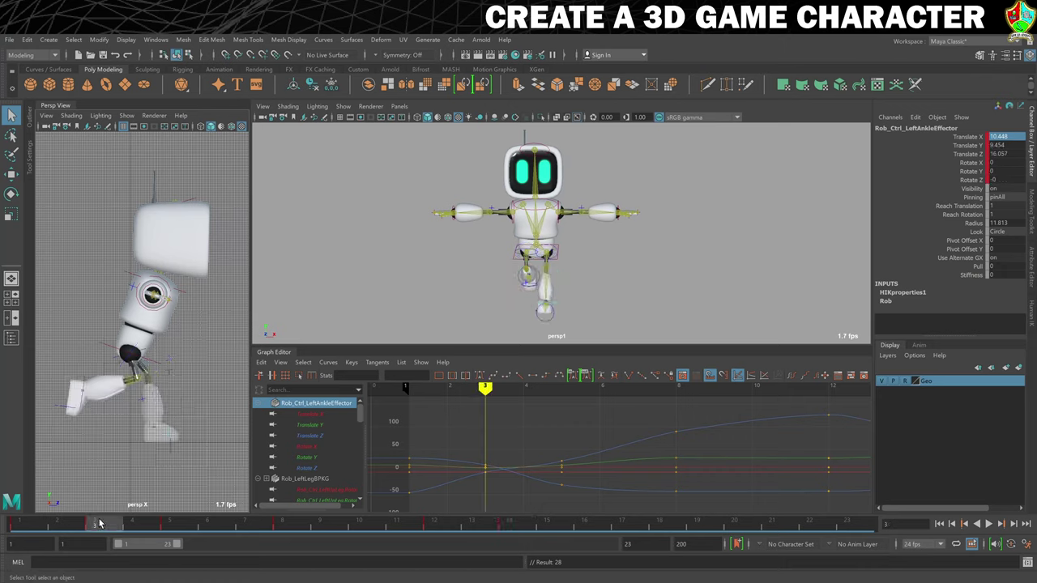
right_click(96, 524)
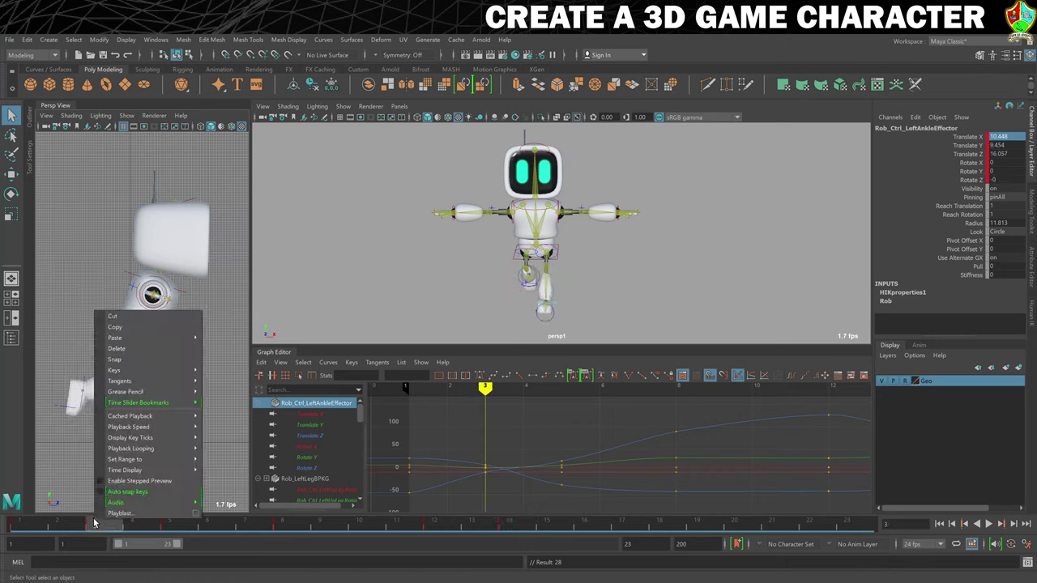
click(128, 348)
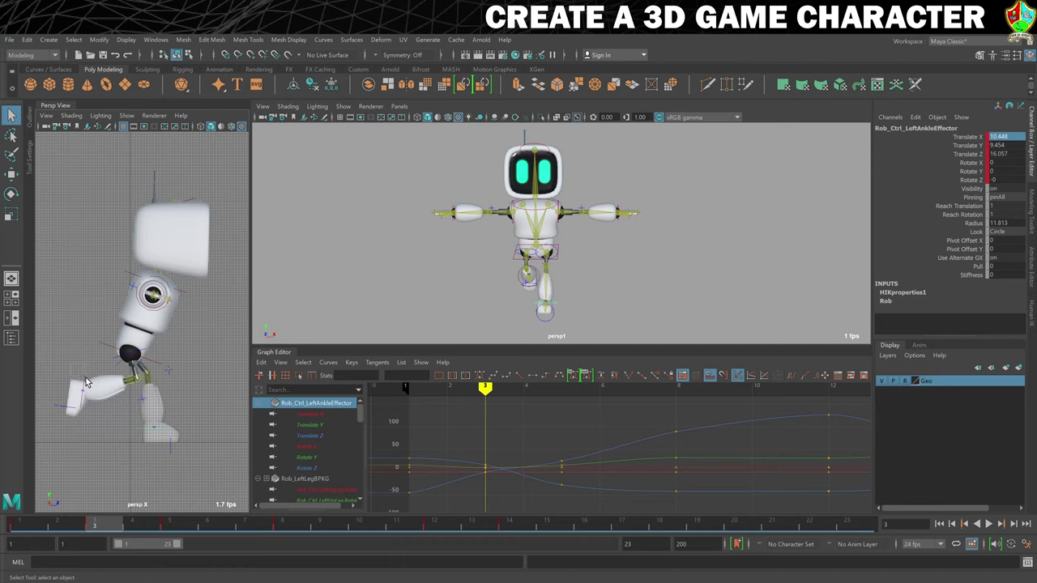
click(89, 384)
click(509, 525)
right_click(510, 525)
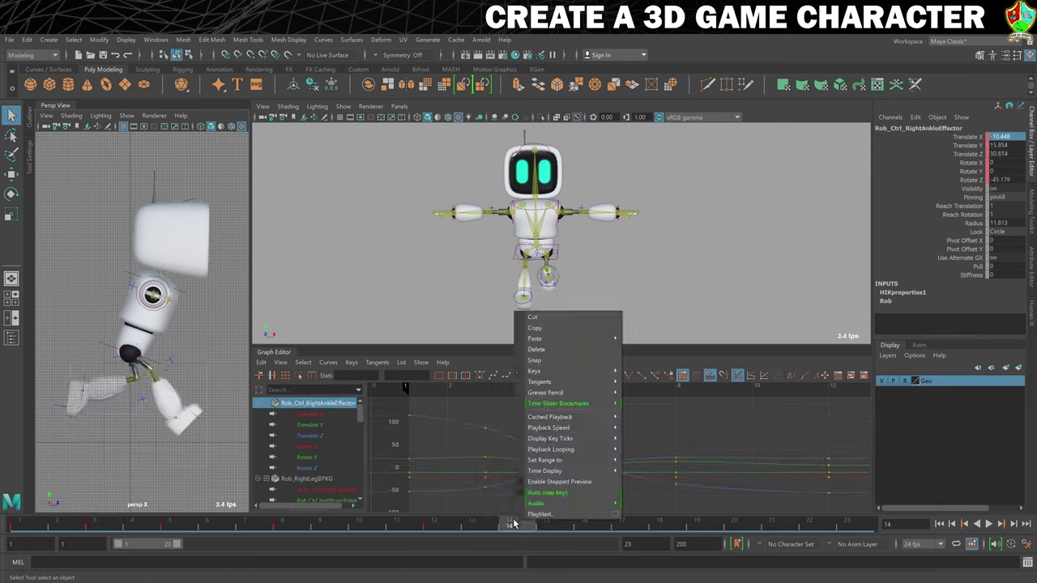
mouse_move(585, 339)
click(649, 340)
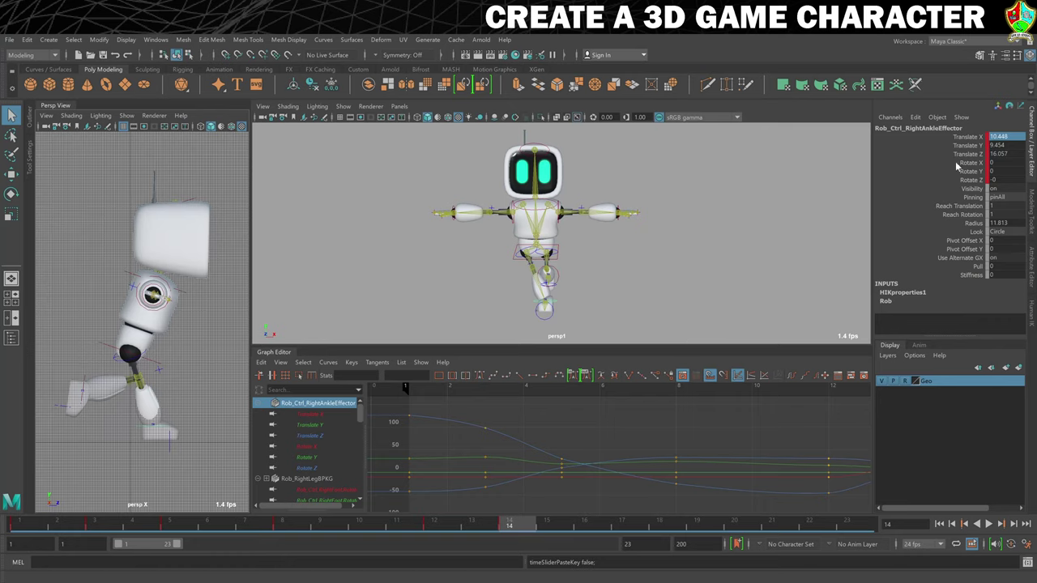
click(998, 136)
key(Return)
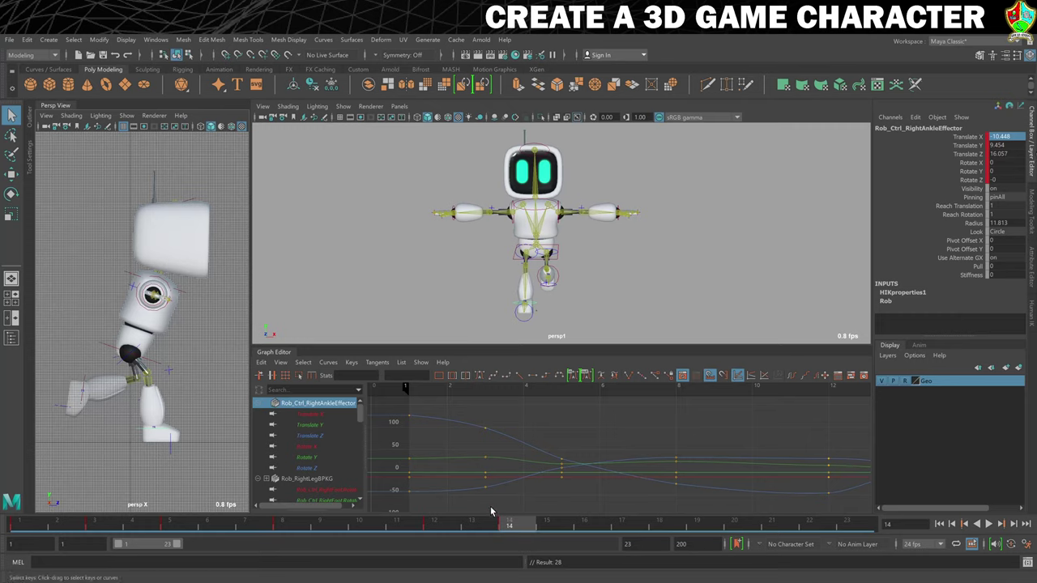
- Copy the left ankle effector's frame 5 key onto the right ankle effector at frame 16 and set its Translate X to -10.448
click(573, 528)
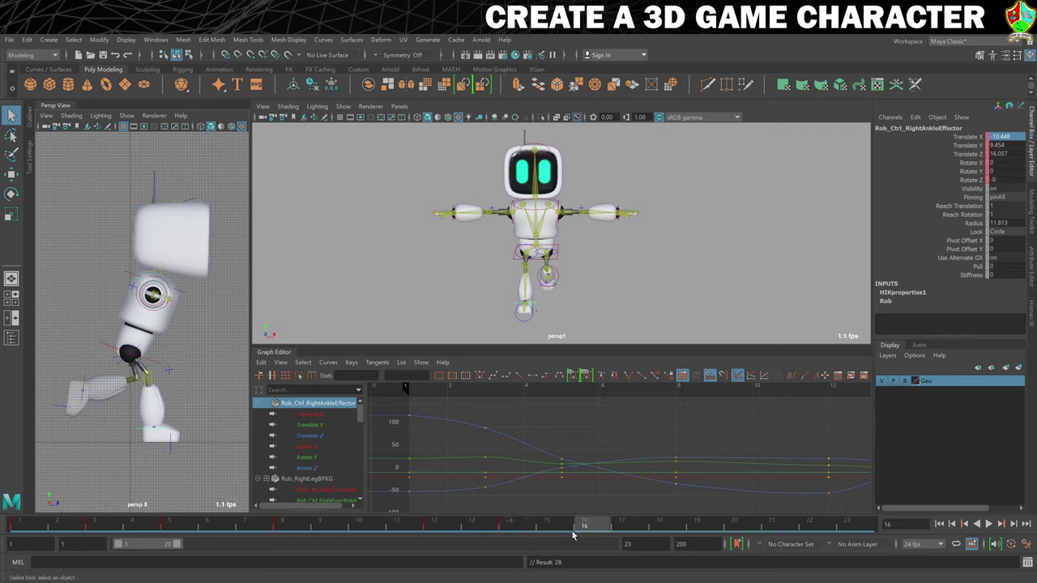
click(171, 527)
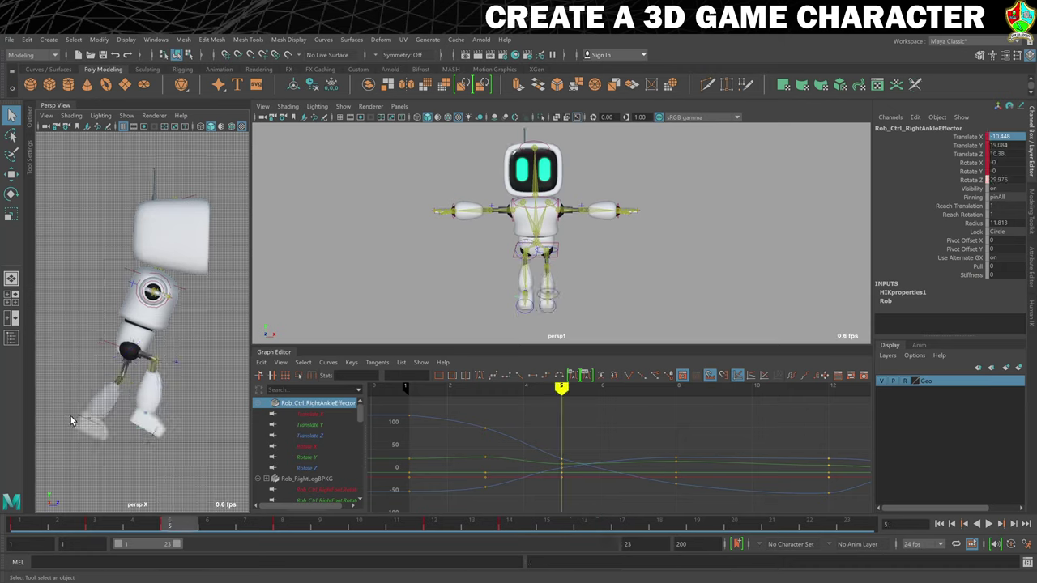
click(74, 424)
right_click(174, 519)
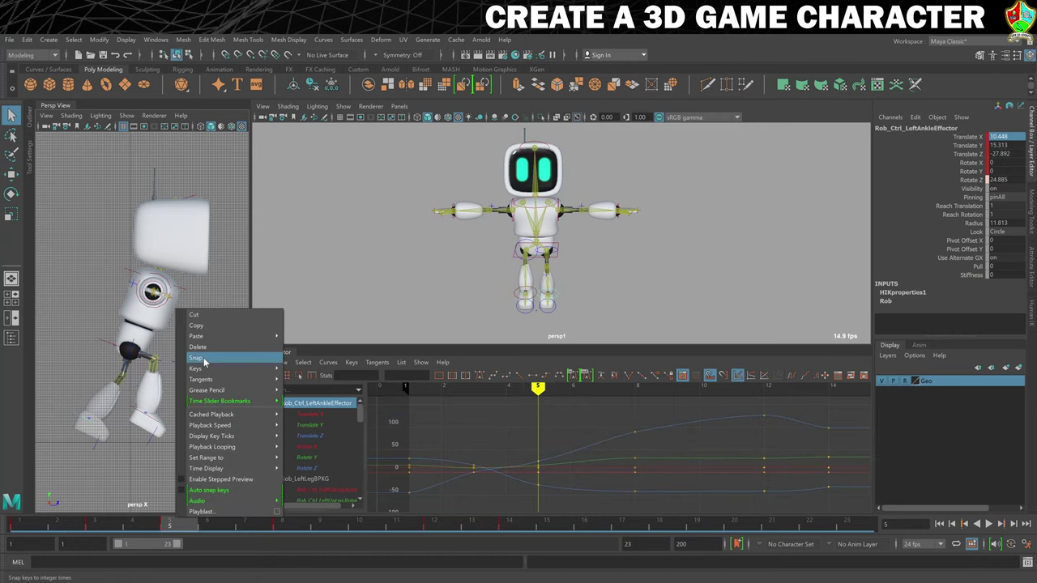
click(201, 326)
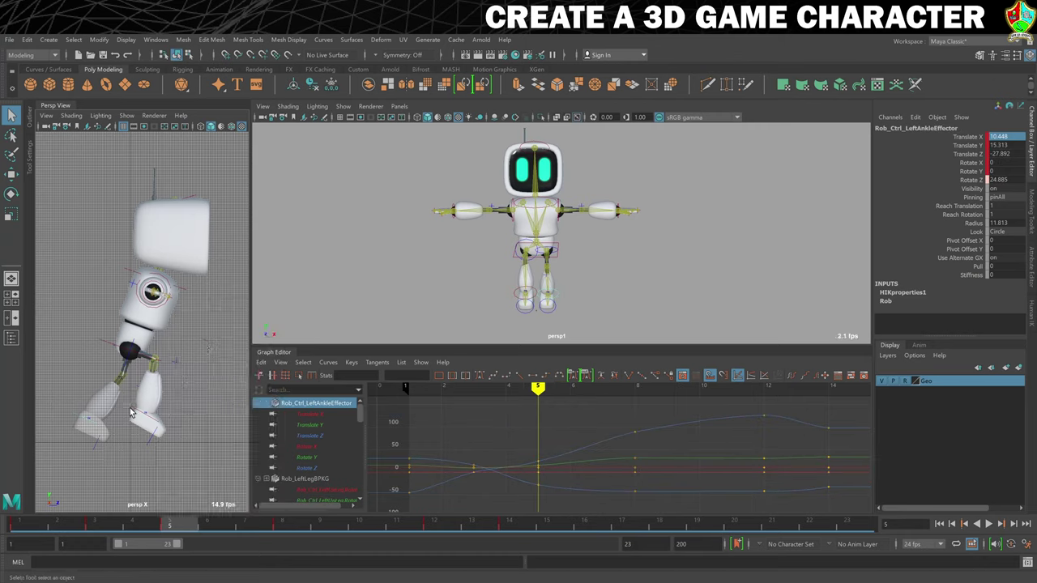
click(131, 412)
click(587, 523)
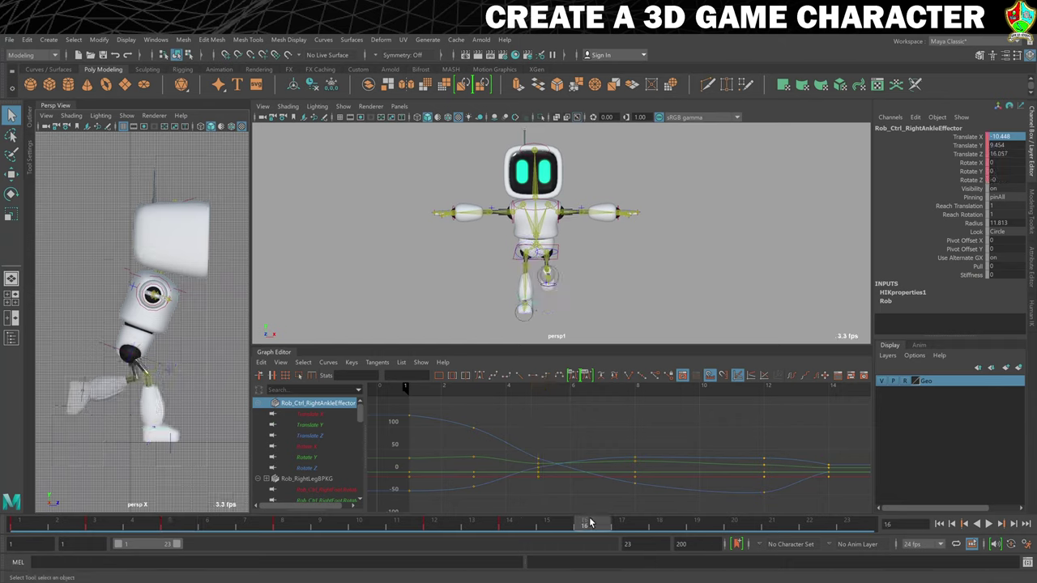
right_click(589, 523)
mouse_move(628, 337)
click(726, 339)
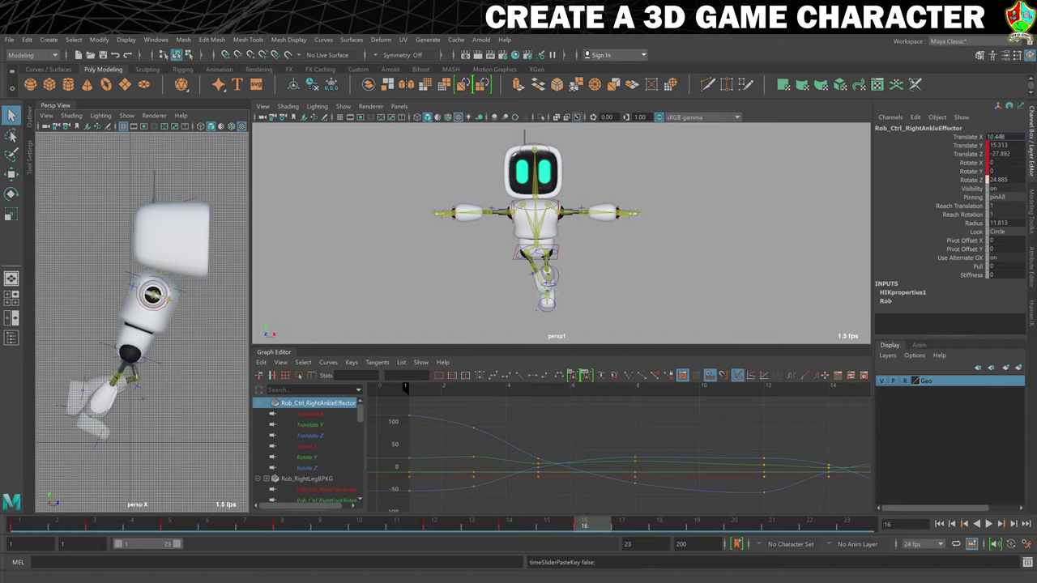
ctrl+drag(1002, 137, 1010, 133)
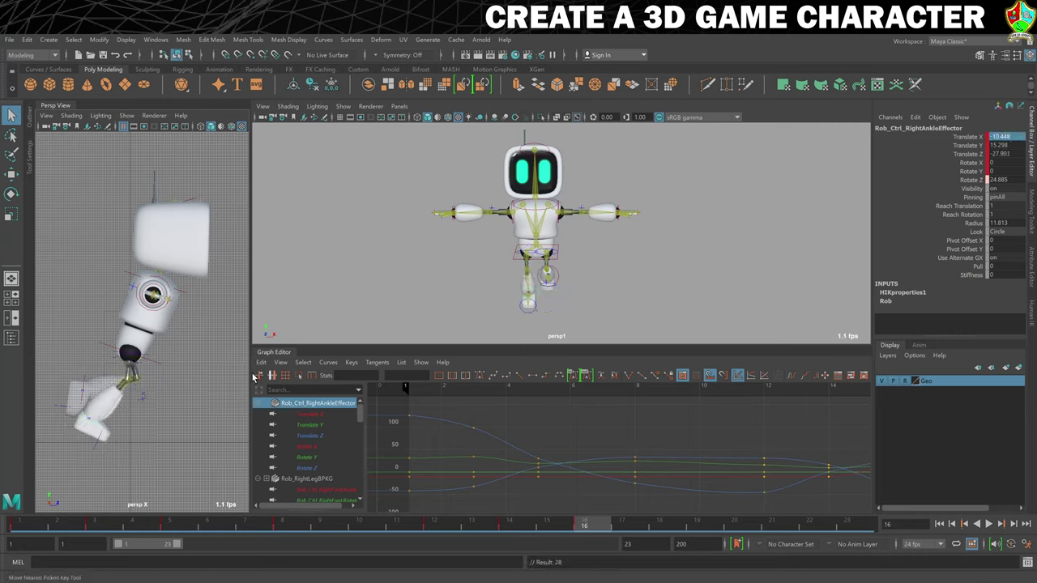
- Copy the right ankle effector's frame 5 key onto the left ankle effector at frame 16 and set its Translate X to 10.448
click(168, 525)
right_click(170, 525)
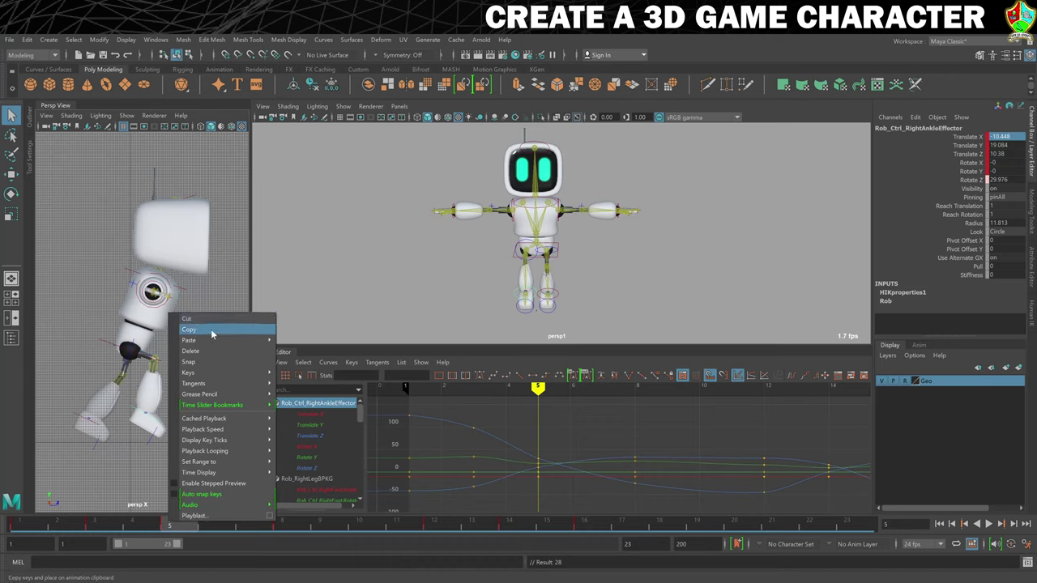
click(211, 329)
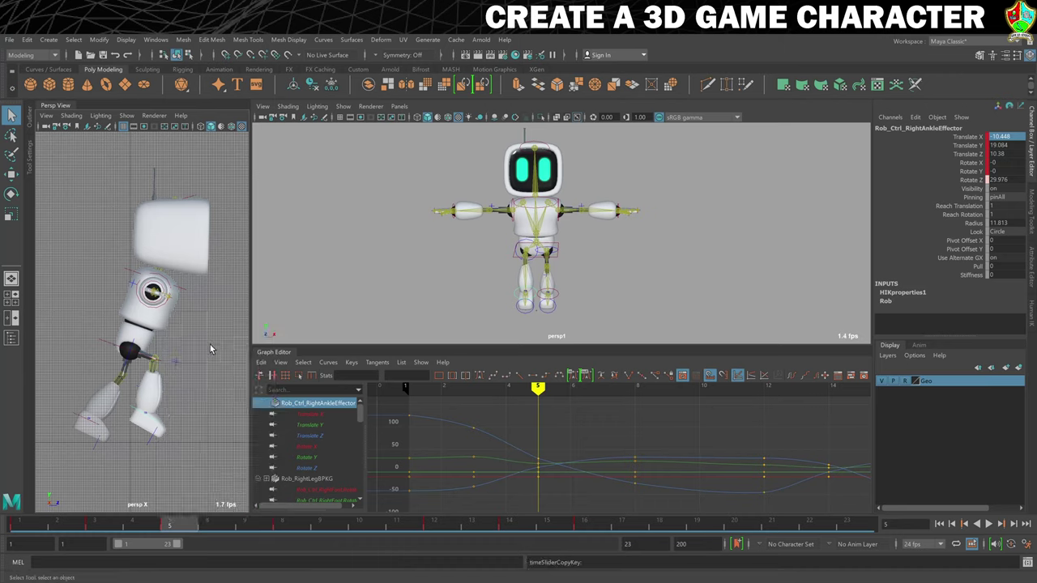
click(74, 422)
click(585, 525)
right_click(585, 525)
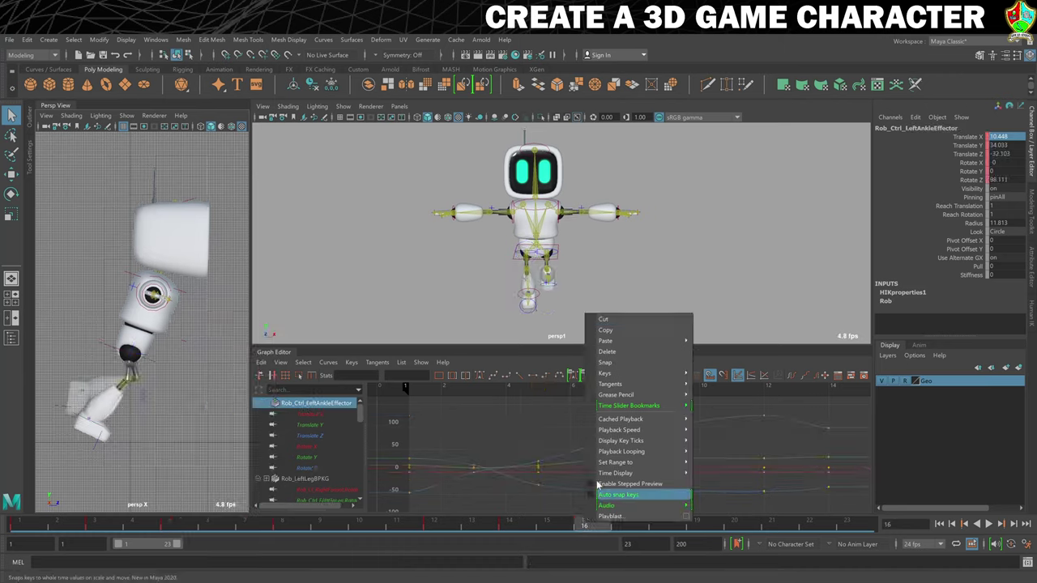
mouse_move(640, 340)
click(713, 341)
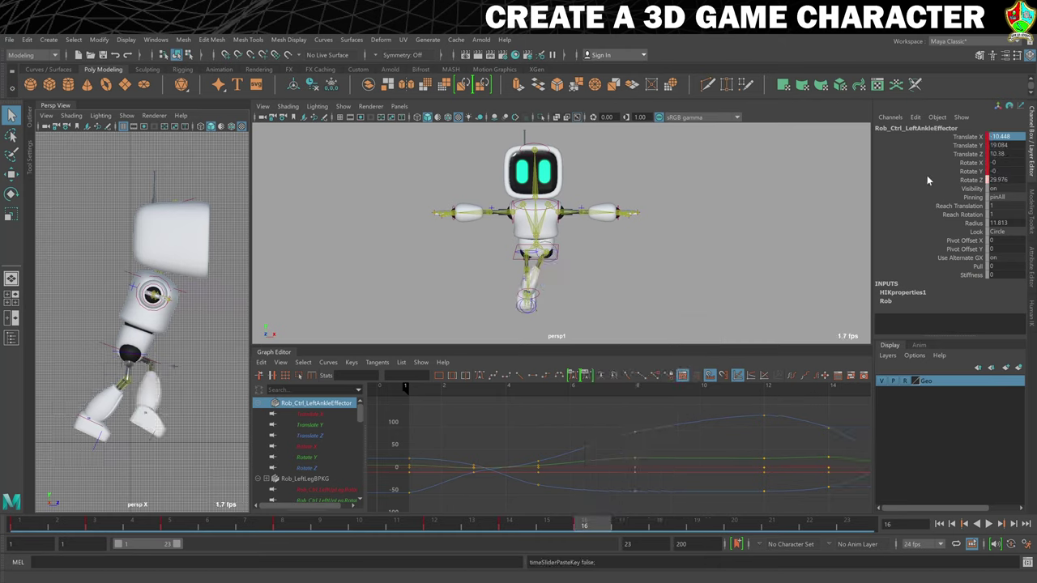
key(Home)
text(-)
key(Return)
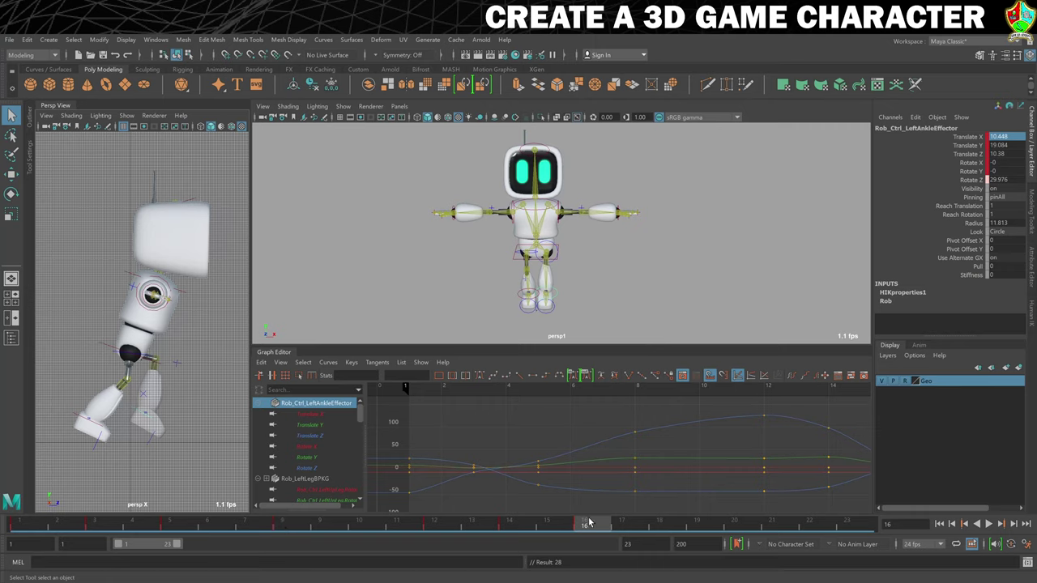
- Copy the left ankle effector's key at frame 8, paste it on the same effector at frame 19 and make its Translate X negative
mouse_move(592, 524)
middle_down()
mouse_move(698, 523)
mouse_move(694, 534)
middle_up()
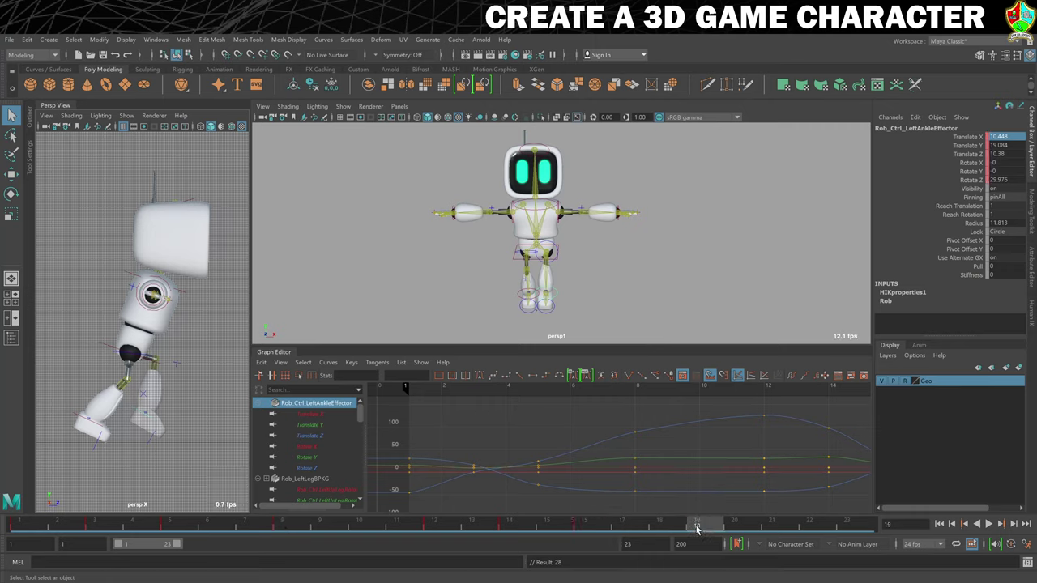
click(283, 525)
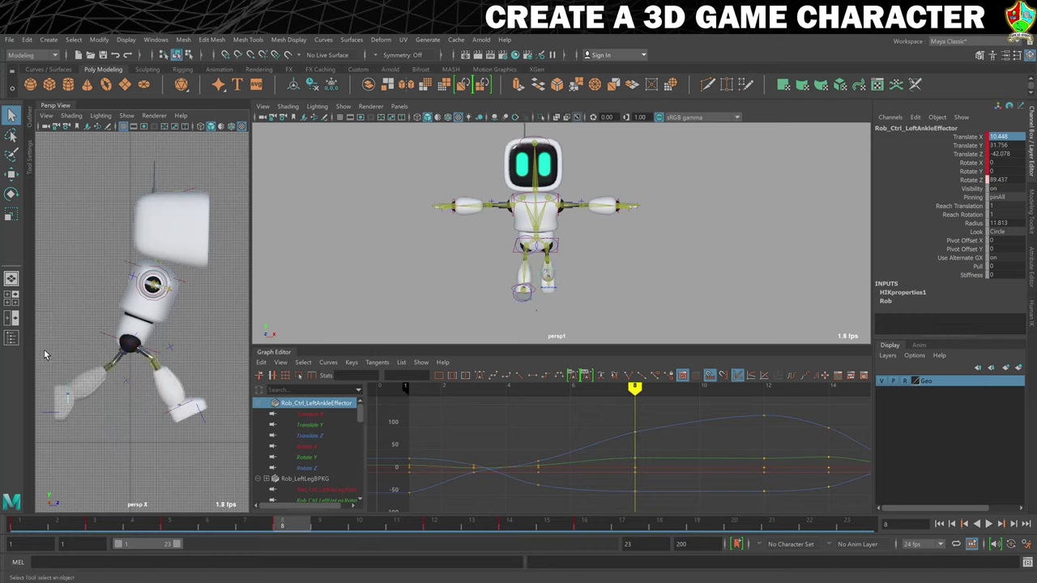
click(48, 357)
click(68, 381)
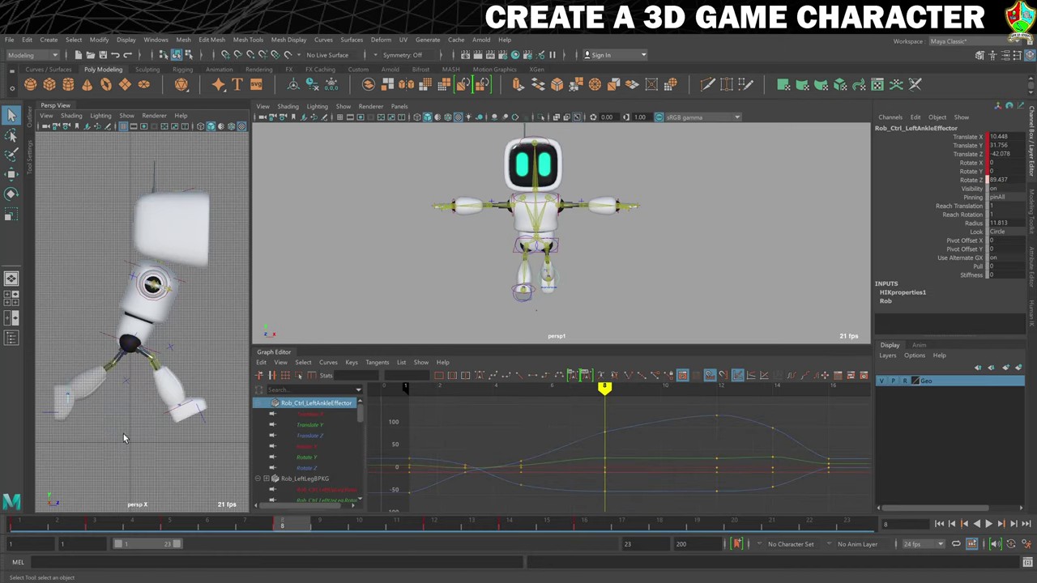
right_click(283, 522)
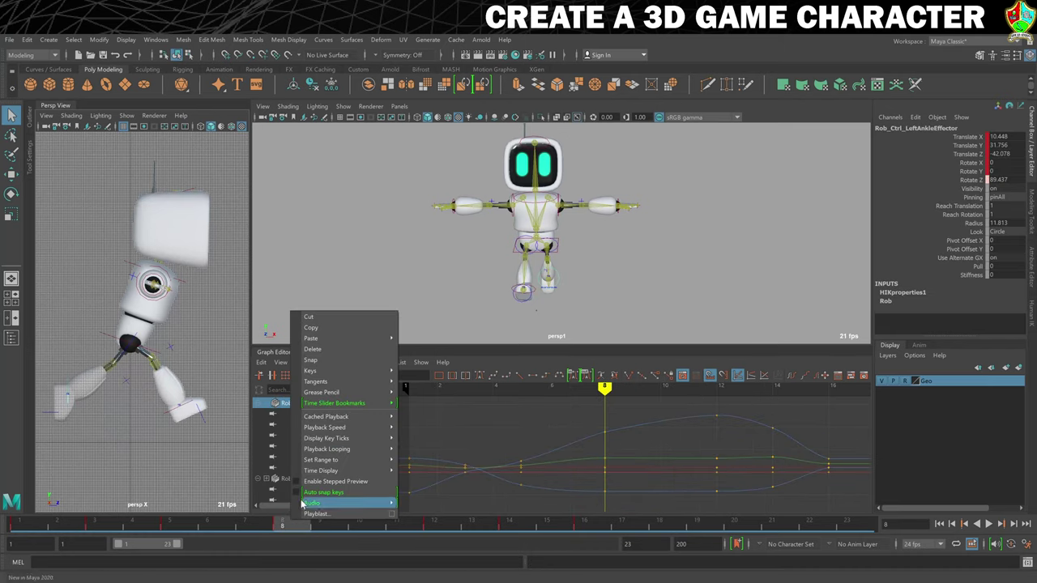
click(329, 327)
click(707, 525)
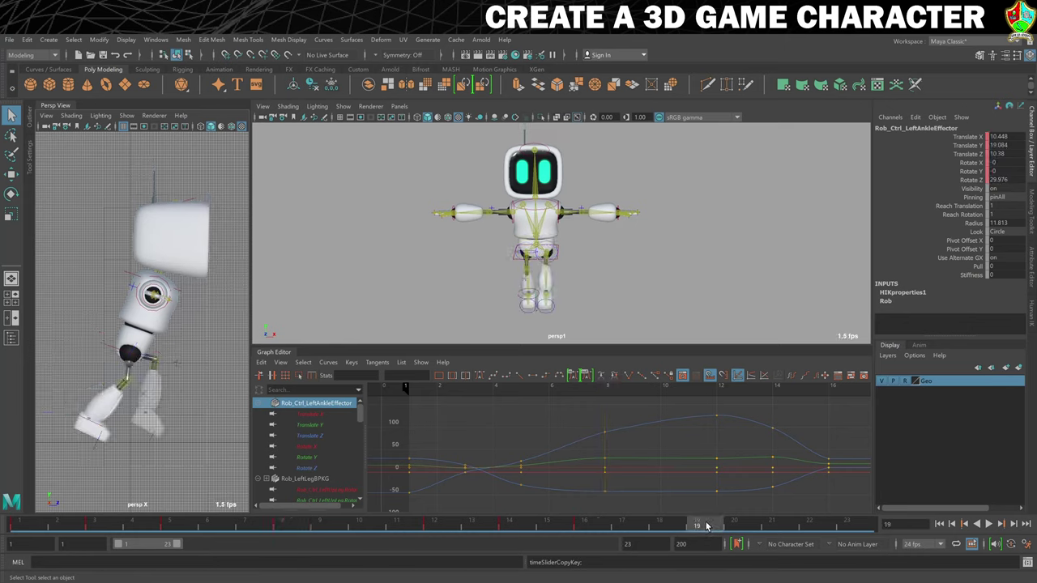
right_click(707, 525)
mouse_move(778, 341)
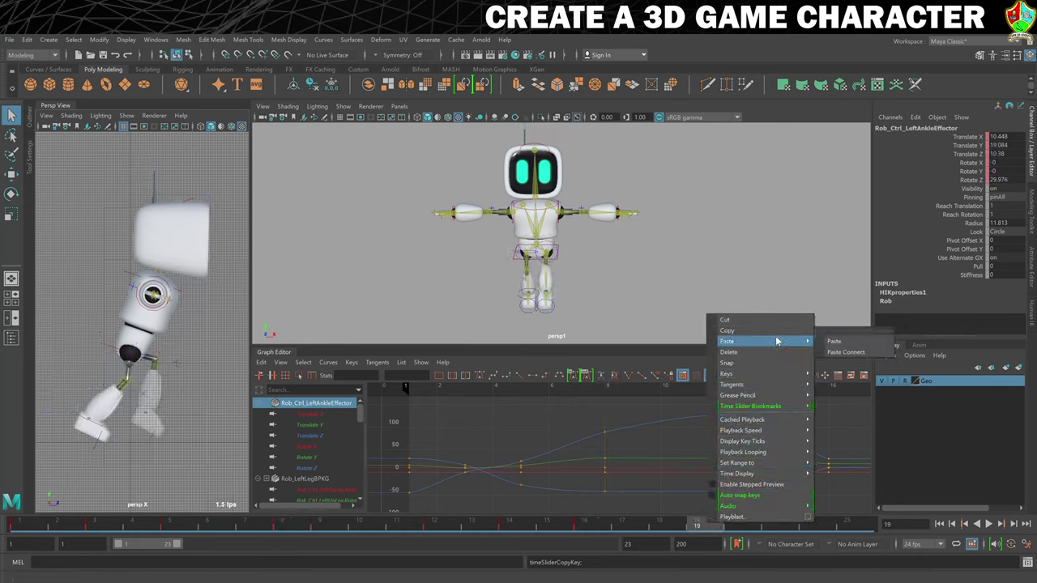
click(833, 341)
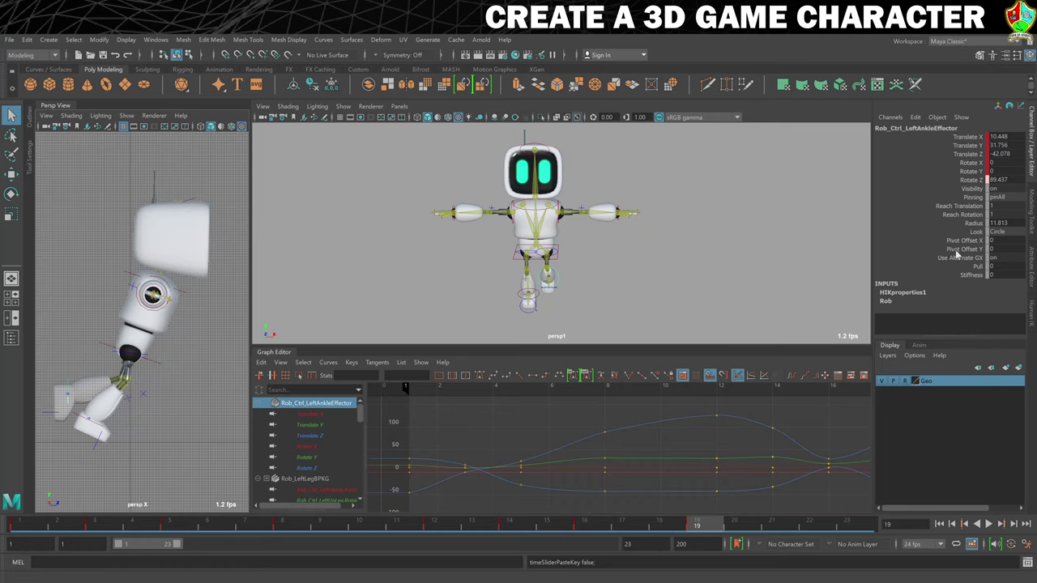
double_click(990, 136)
key(Return)
middle_drag(1005, 137, 1023, 137)
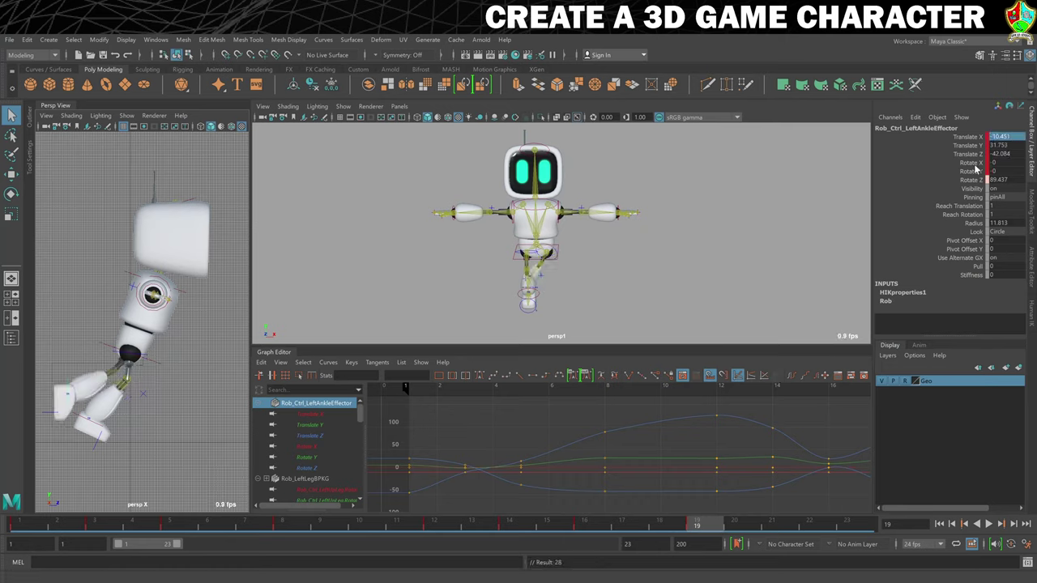
- Copy the left ankle effector's frame 8 key onto the right ankle effector at frame 19 and set its Translate X to -10.448
click(278, 527)
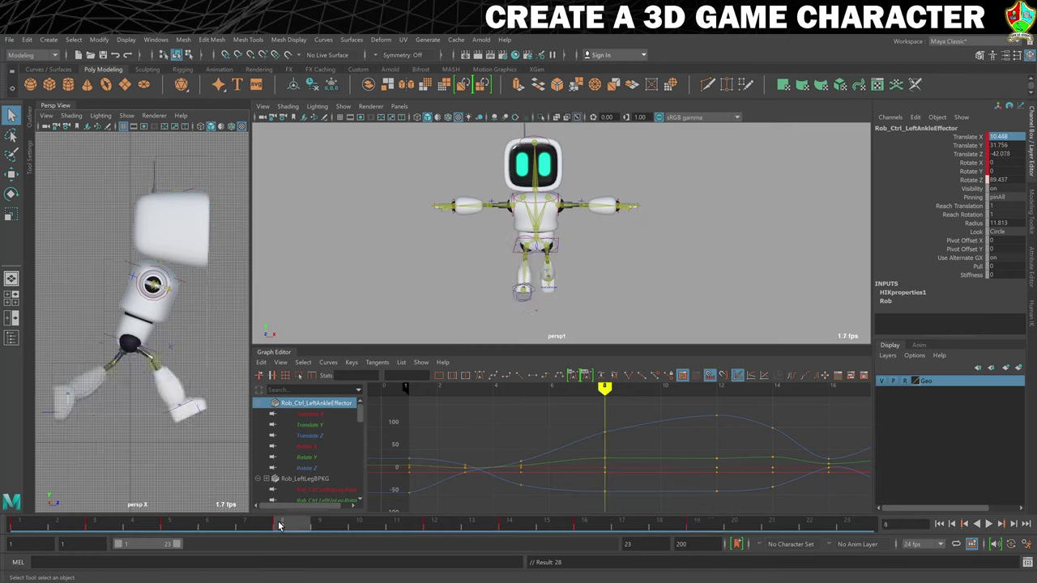
right_click(289, 525)
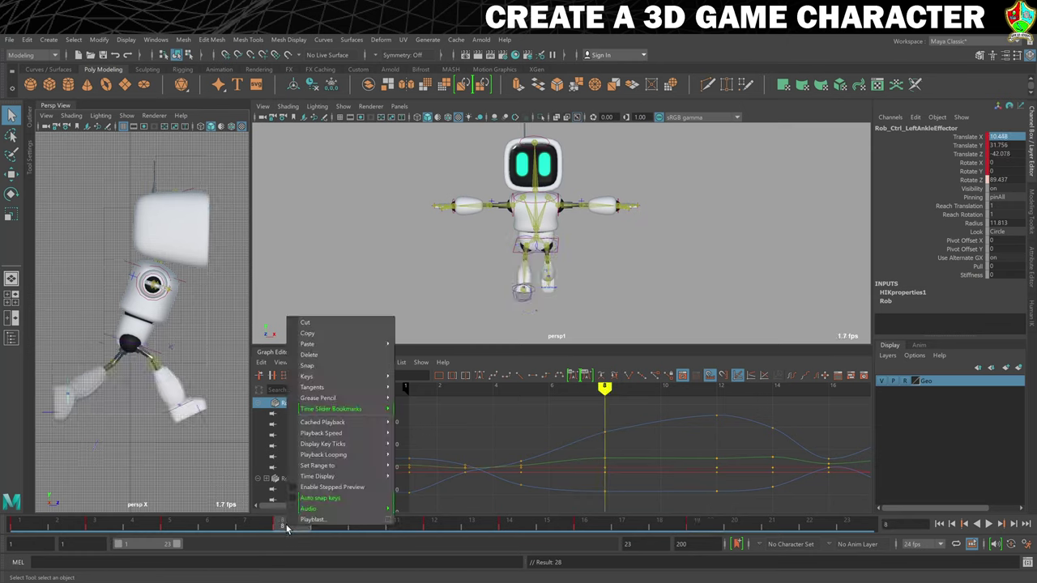
click(341, 333)
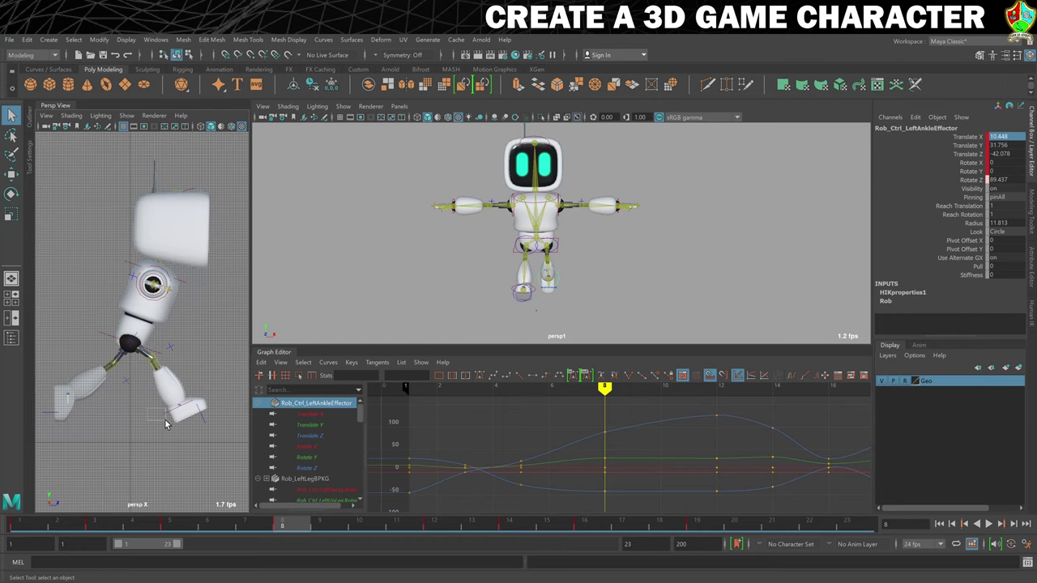
click(165, 425)
click(702, 528)
right_click(705, 531)
mouse_move(771, 347)
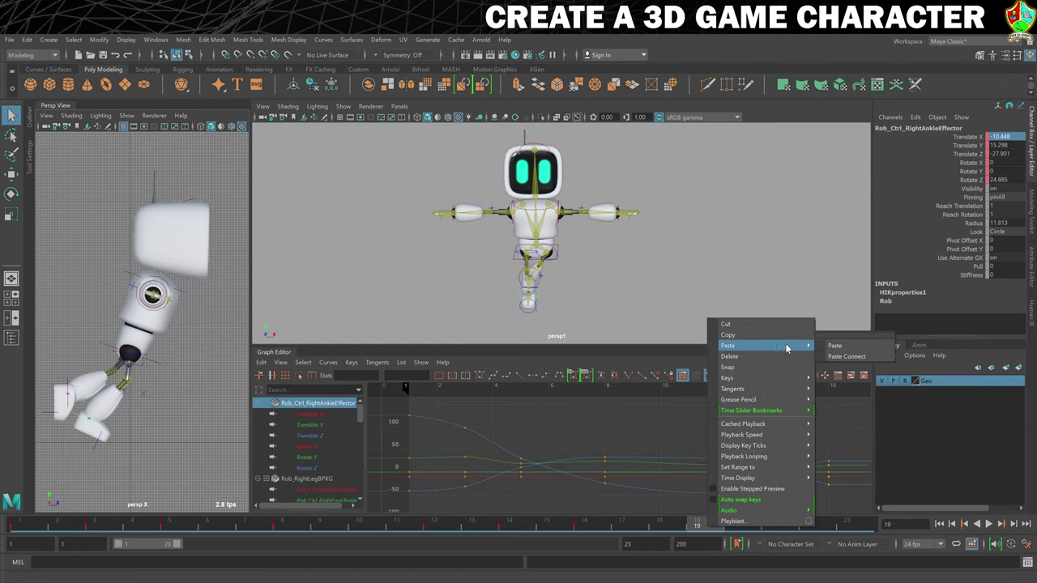
click(838, 346)
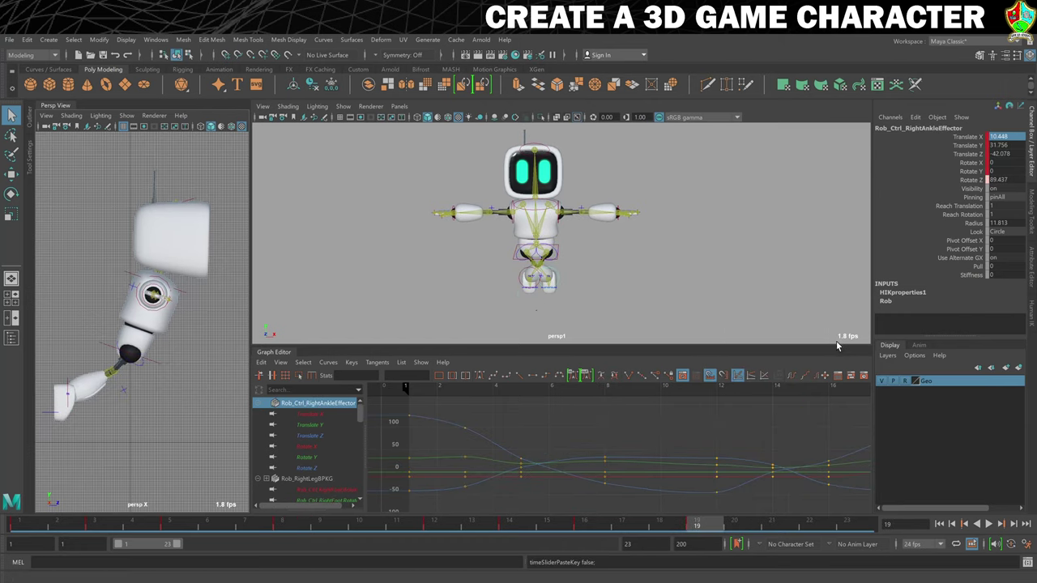
click(993, 135)
key(Return)
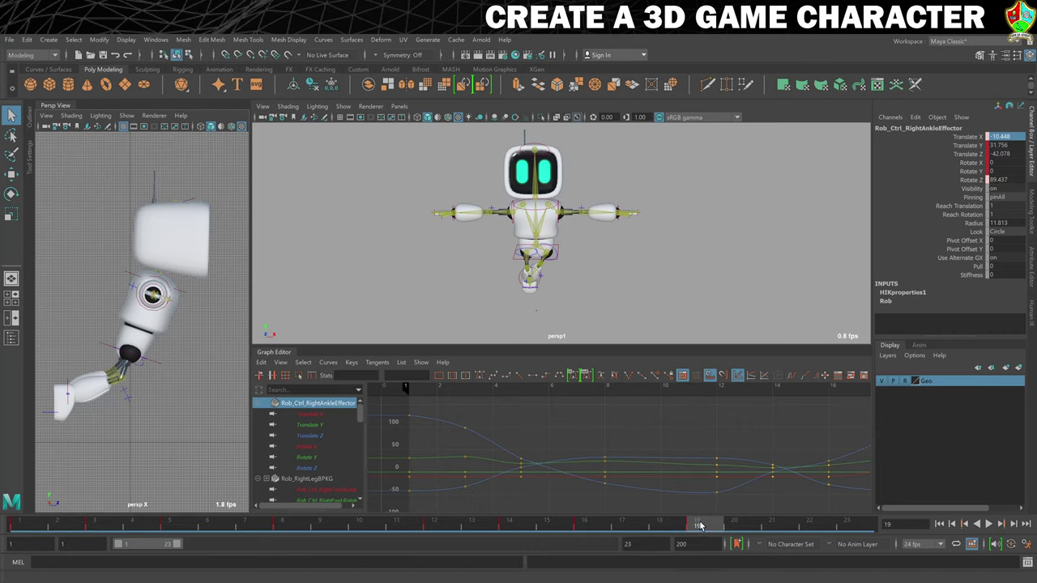
- Copy the right ankle effector's frame 8 key onto the left ankle effector at frame 19 and set its Translate X to 10.448
click(285, 525)
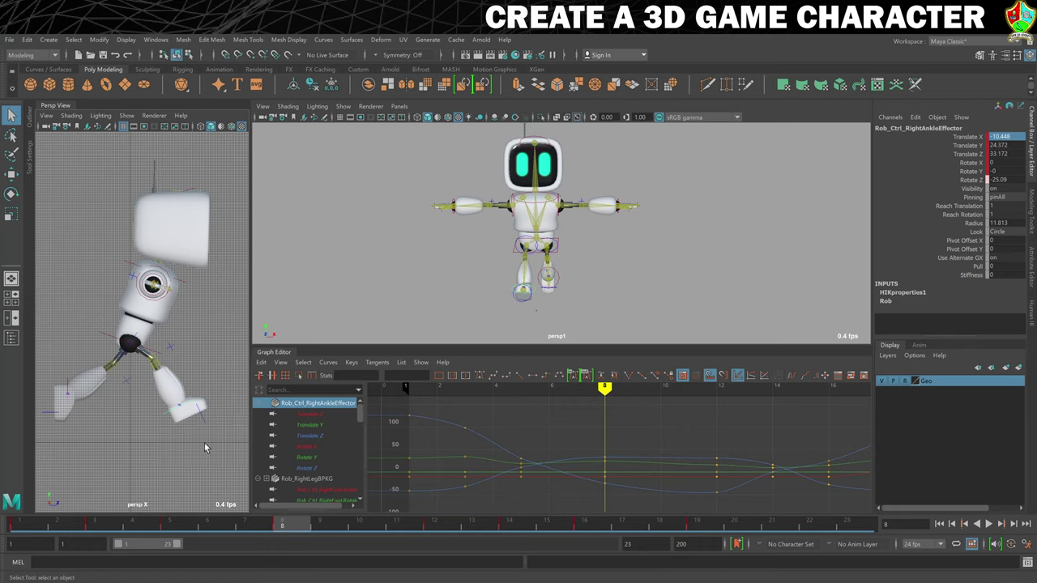
right_click(282, 525)
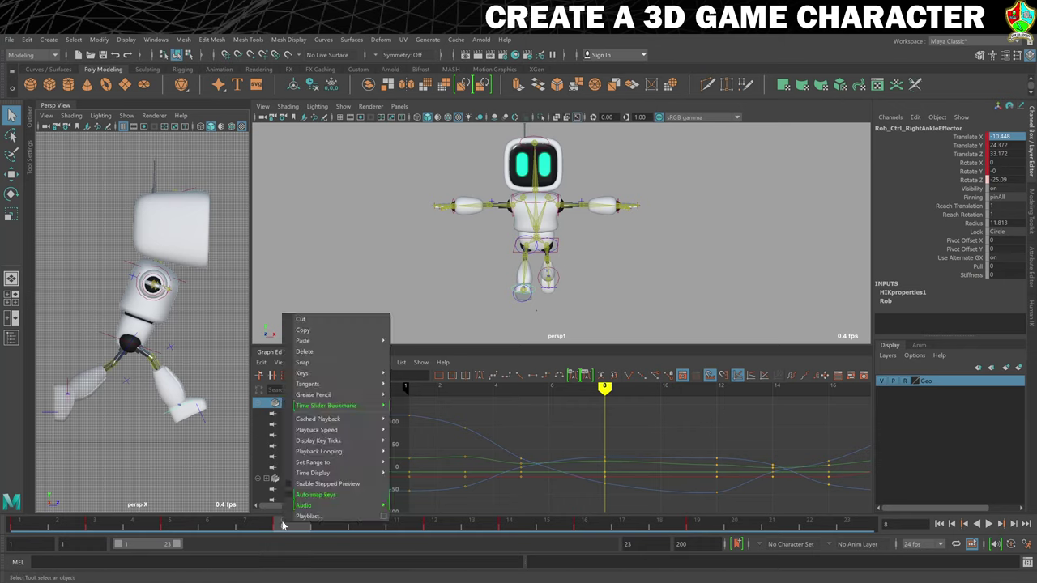
click(341, 332)
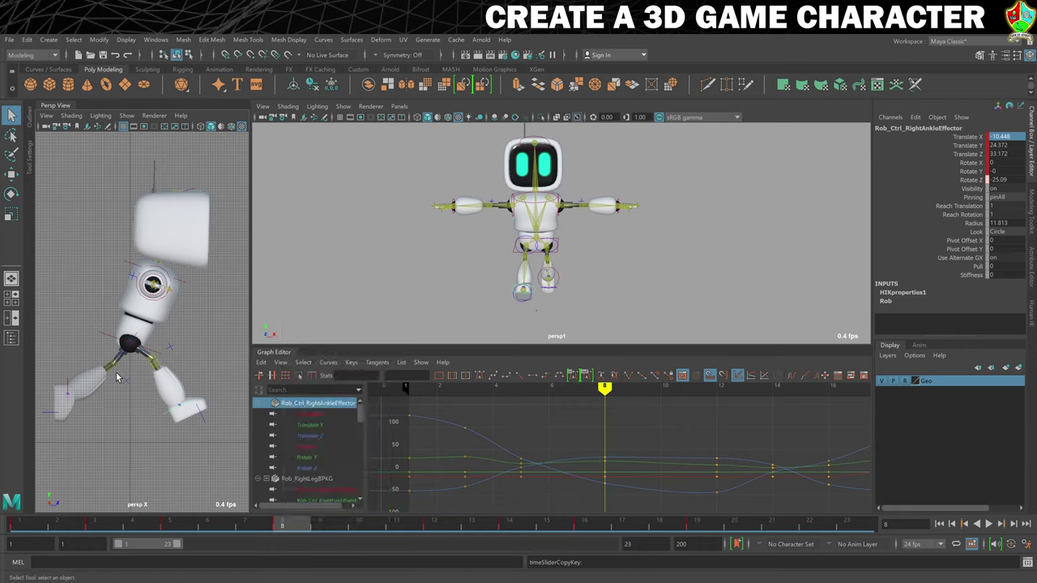
click(73, 384)
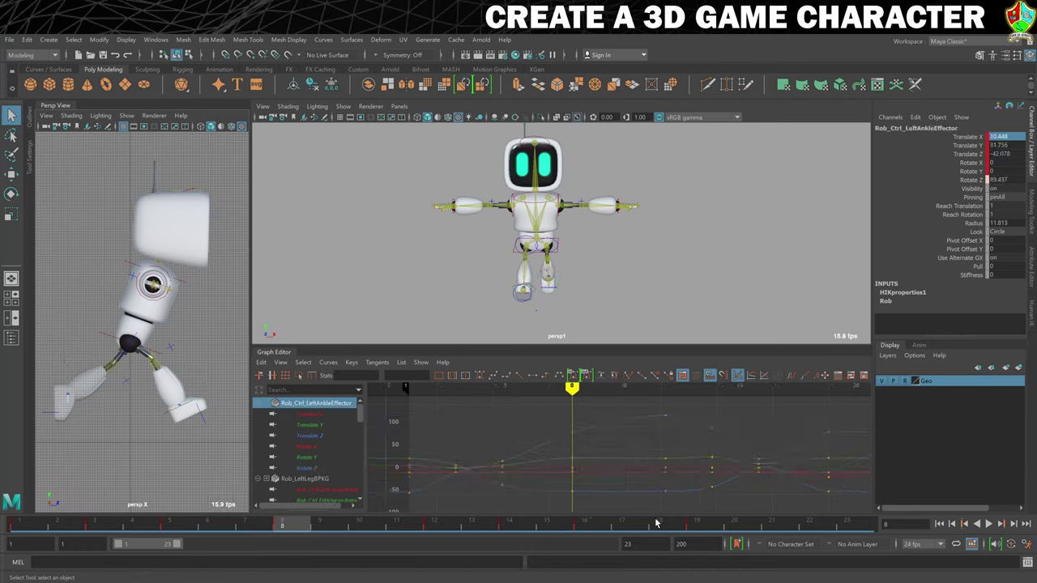
click(699, 525)
right_click(699, 525)
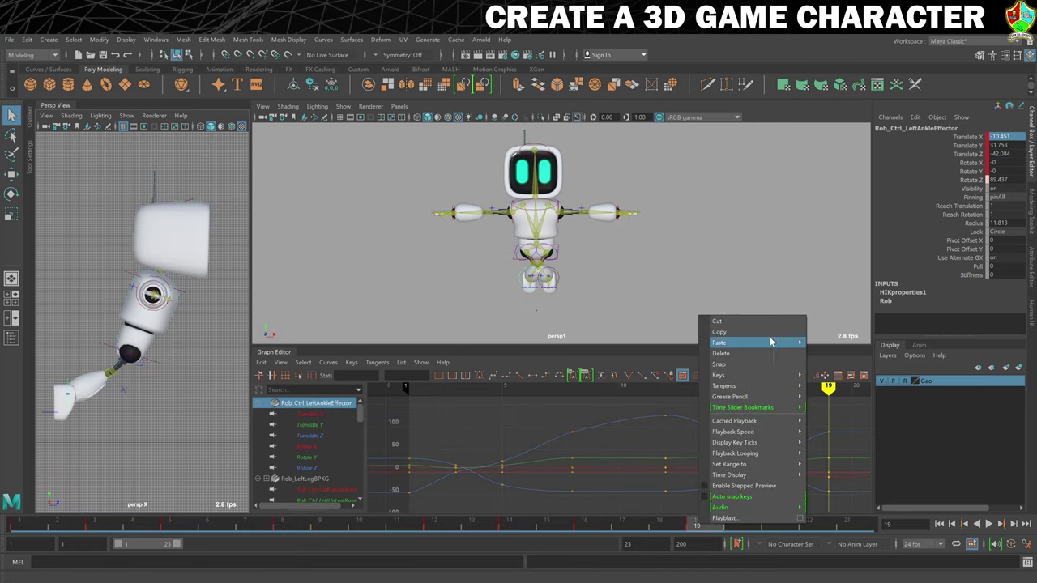
click(826, 343)
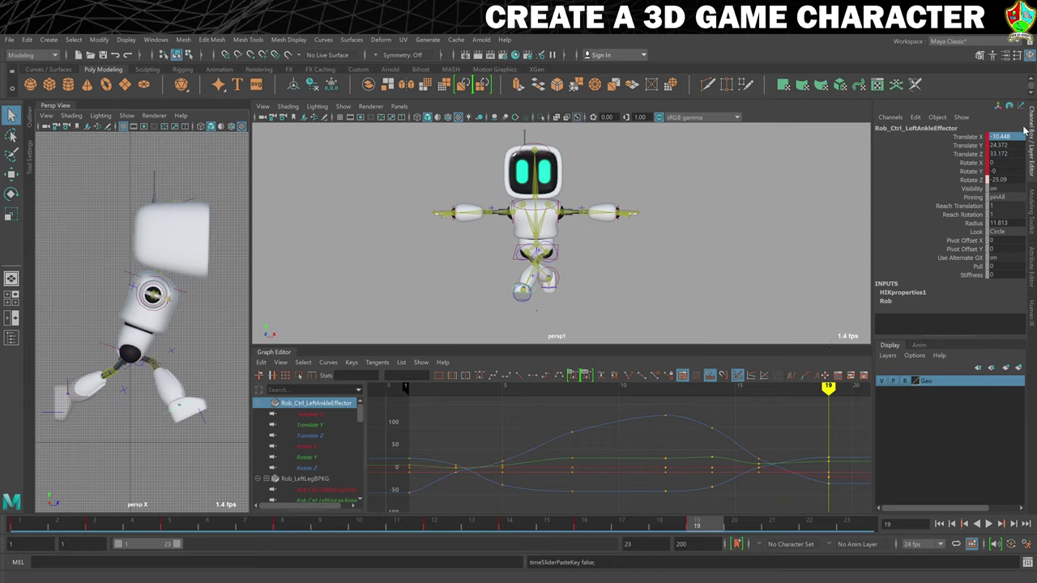
key(Return)
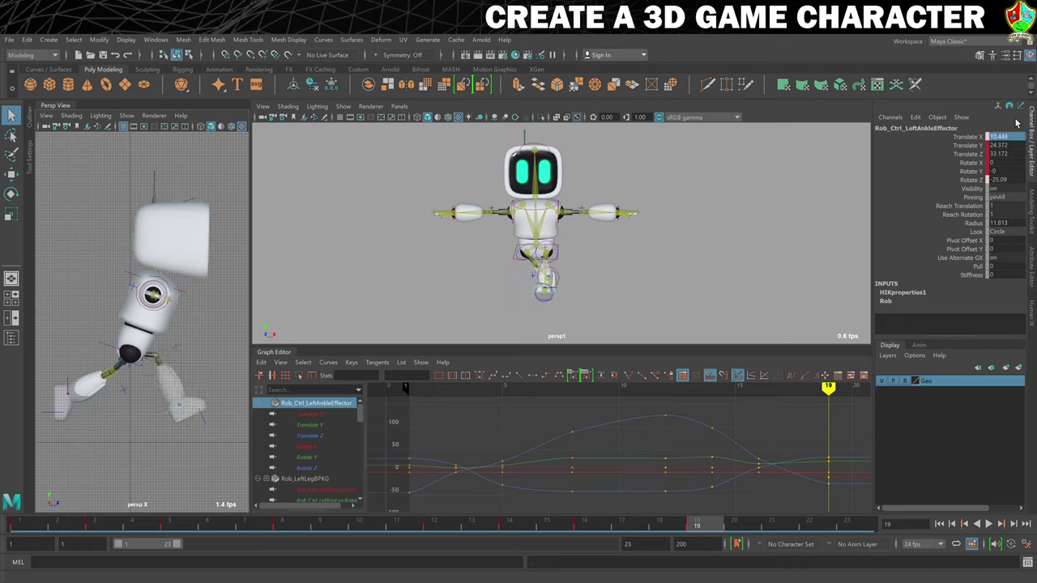
- Copy the hips effector's key at frame 8 and paste it on the same effector at frame 19
click(557, 279)
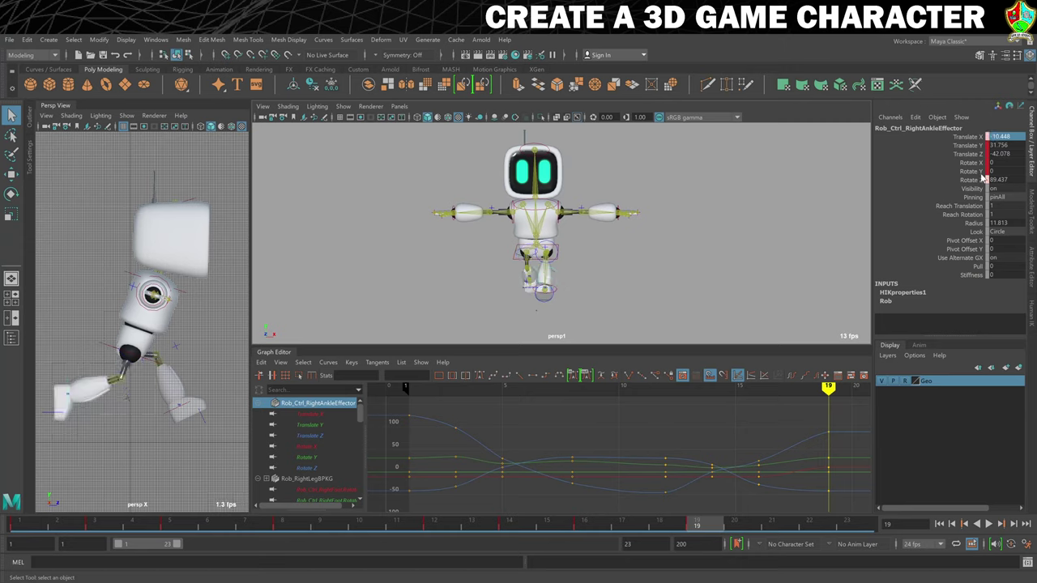
mouse_move(697, 527)
mouse_down()
mouse_move(530, 528)
mouse_move(701, 526)
mouse_up()
click(277, 527)
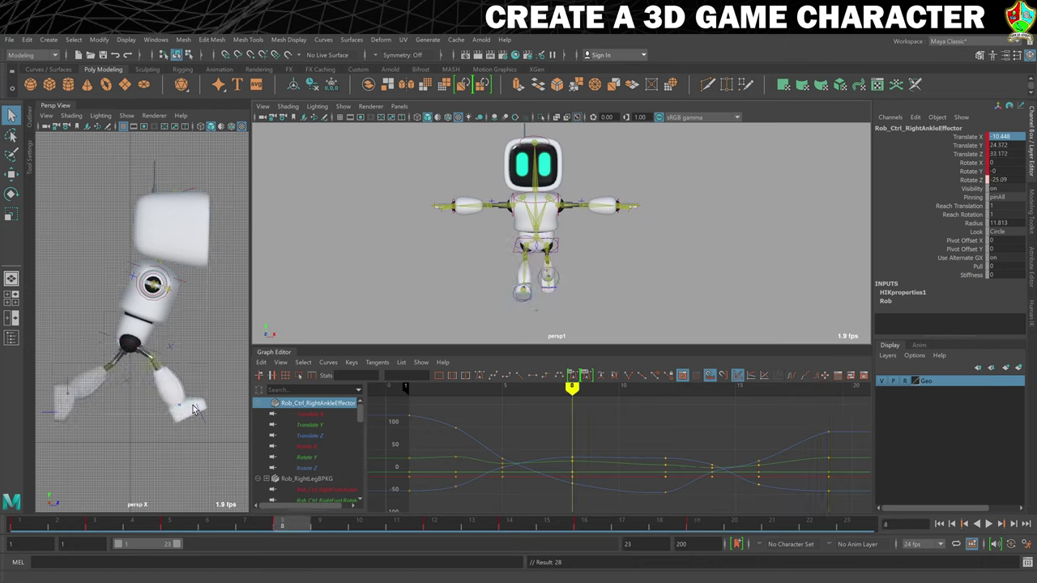
click(105, 344)
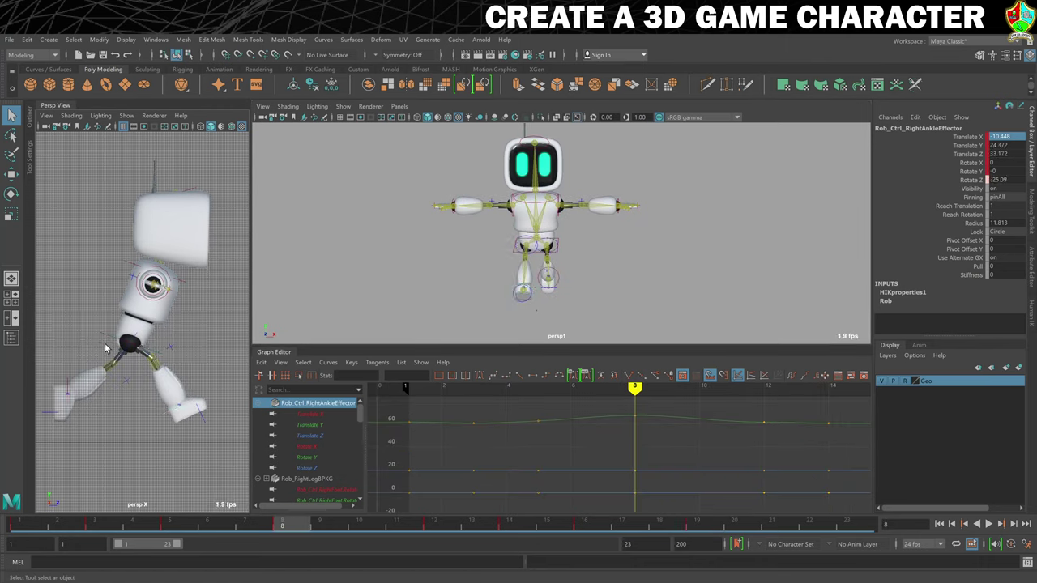
right_click(298, 527)
click(339, 338)
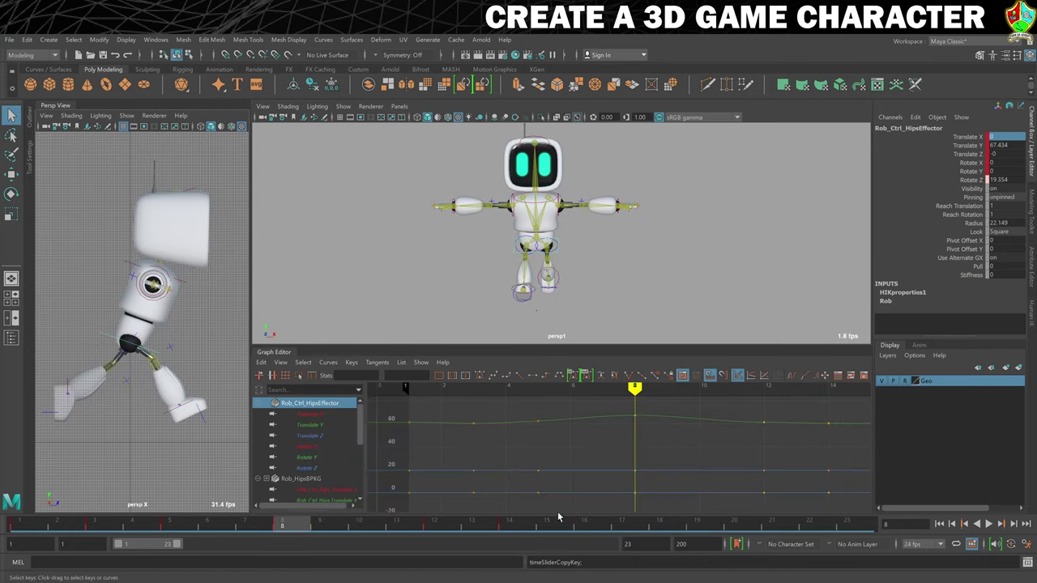
click(699, 528)
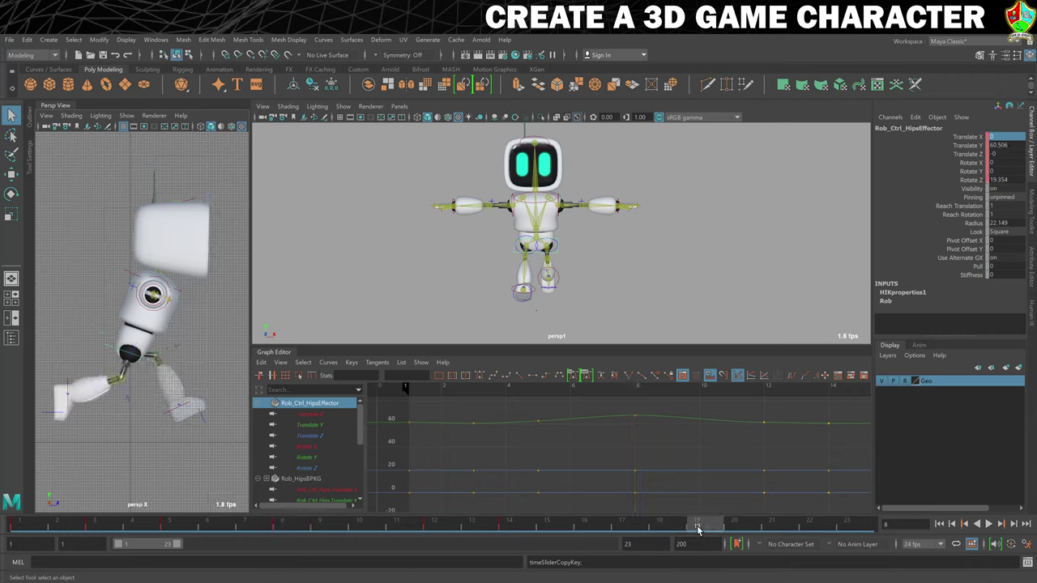
right_click(699, 529)
click(826, 345)
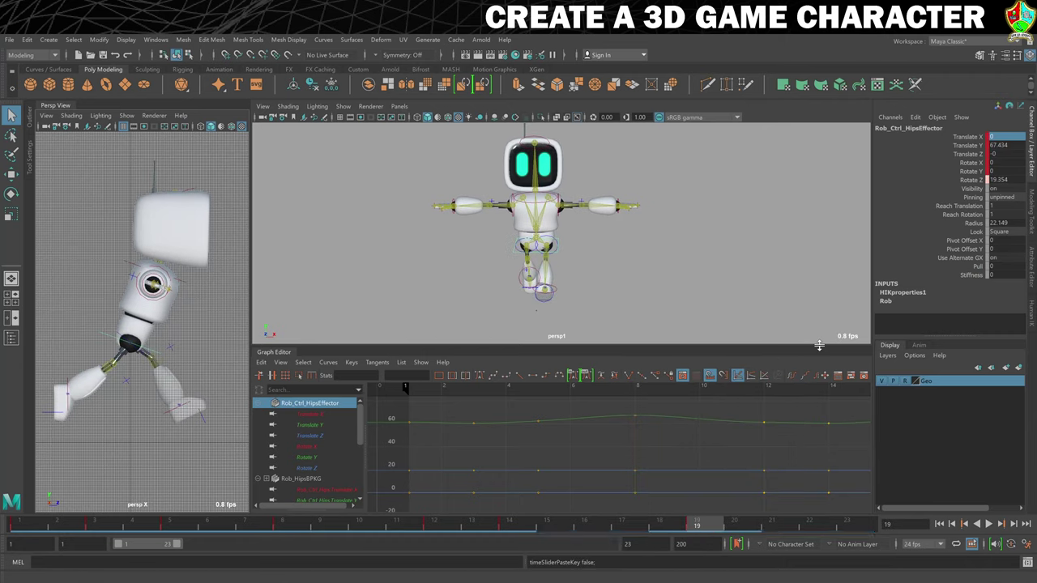
- Copy the hips effector's key at frame 5 and paste it at frame 16
click(182, 527)
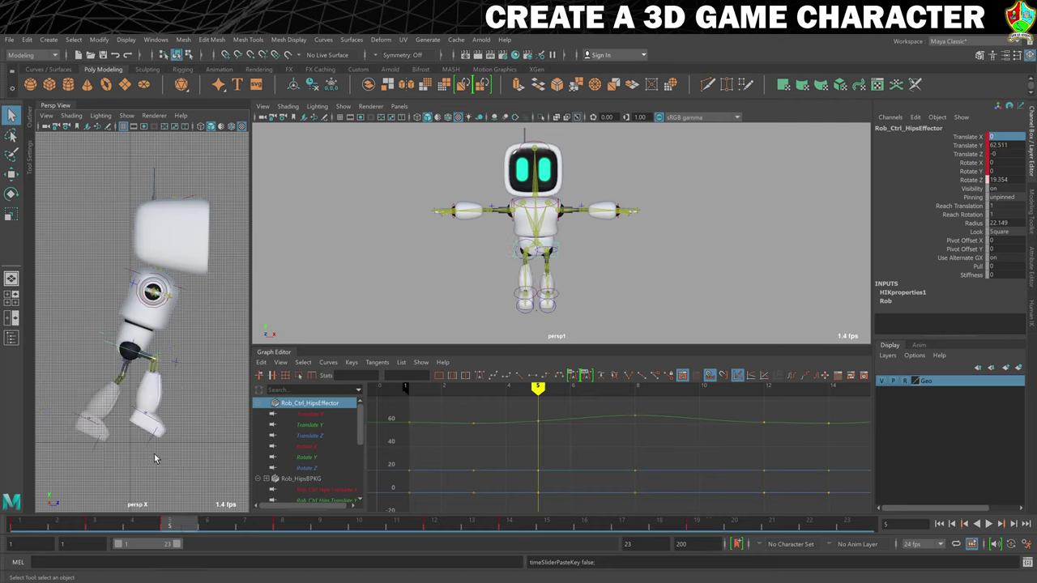
right_click(180, 525)
click(218, 334)
click(584, 525)
right_click(585, 525)
mouse_move(624, 451)
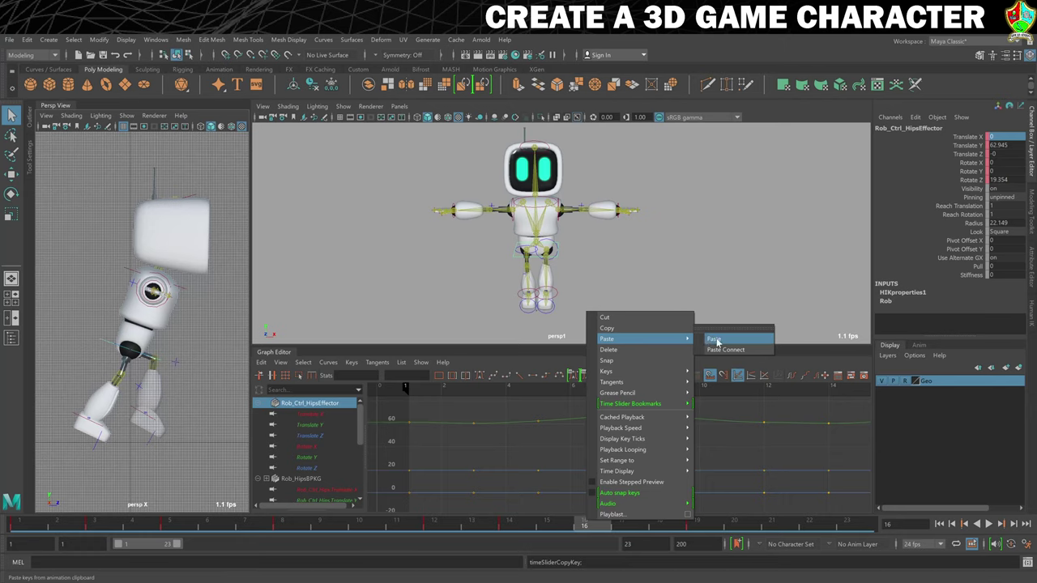
click(715, 341)
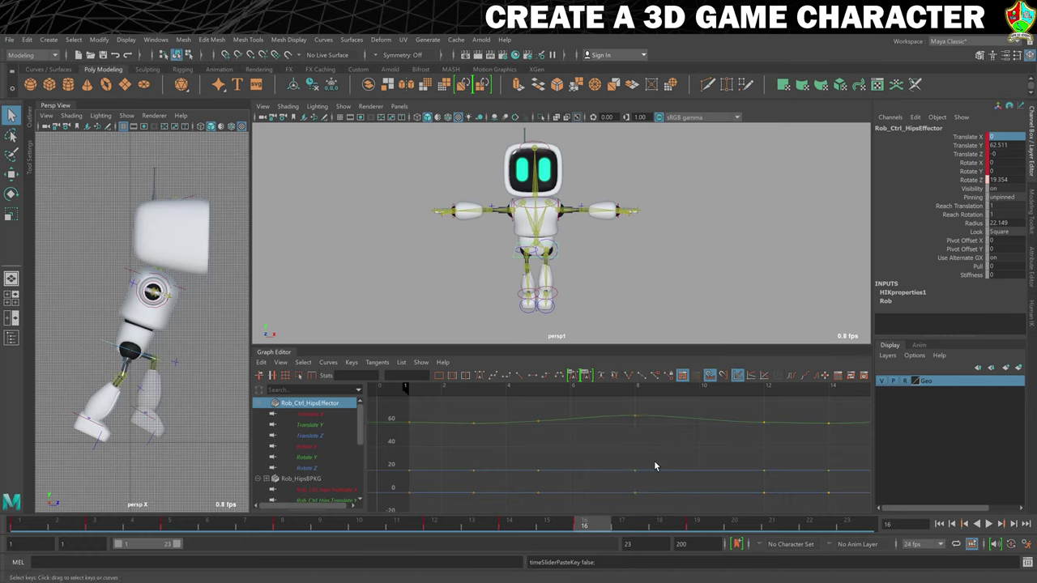
- Deselect the rig controls and play the animation from frame 1 to check the leg motion
click(209, 463)
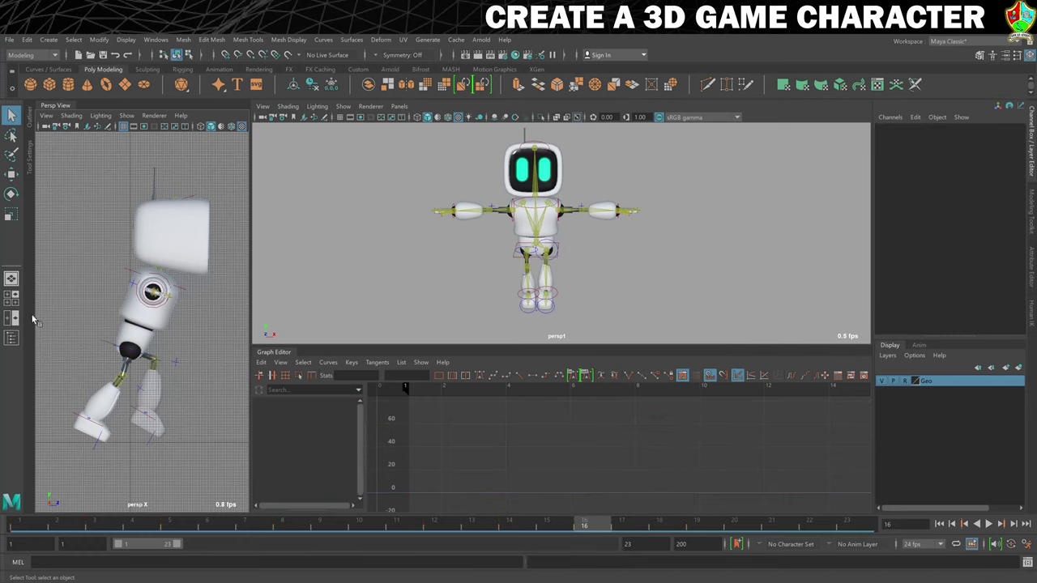
click(34, 525)
key(alt+v)
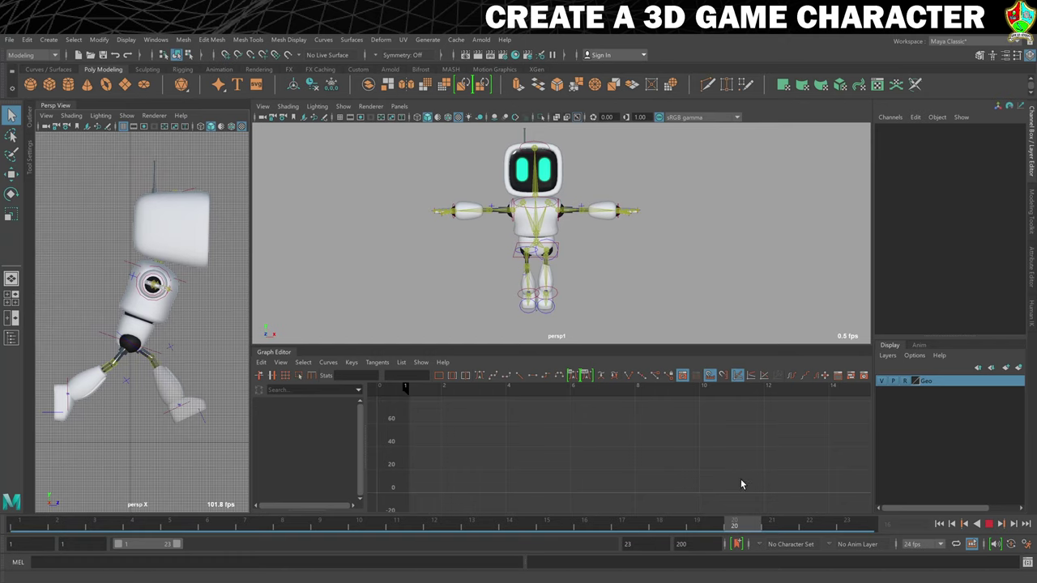
key(alt+v)
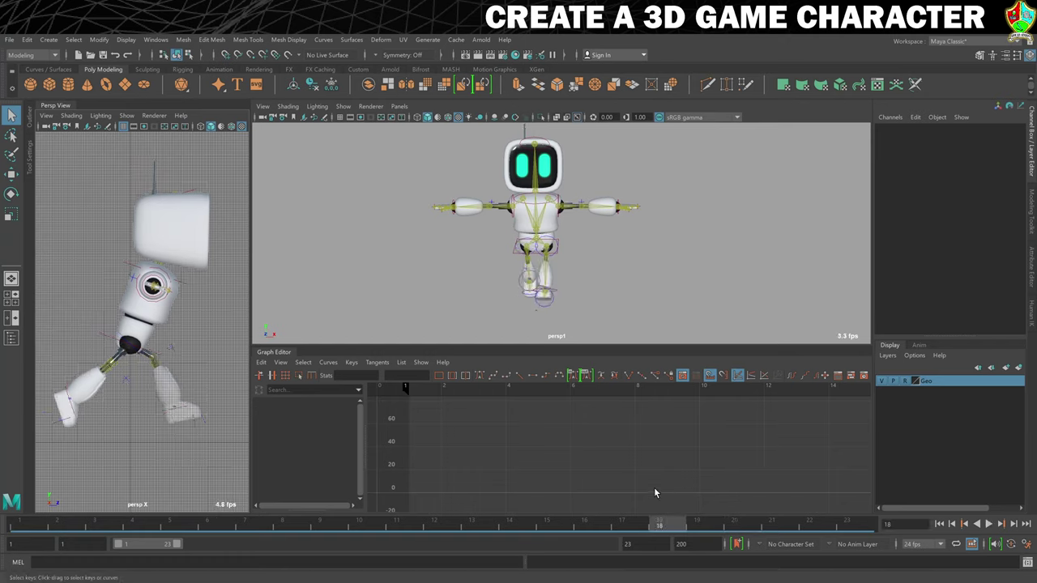
- Copy the frame 1 keys of the hips effector and both ankle effectors and paste them at frame 23
click(103, 348)
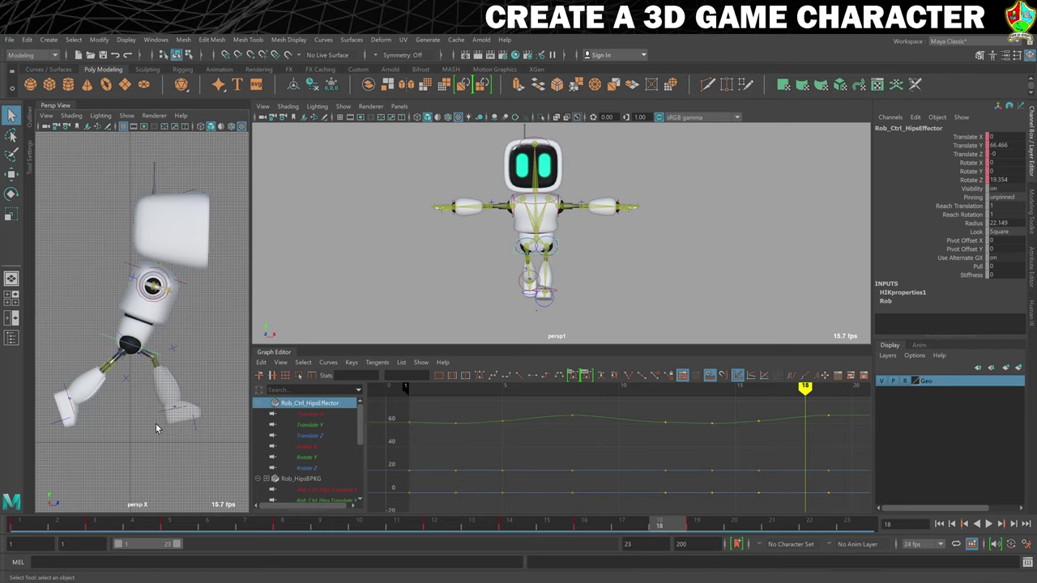
shift+click(66, 389)
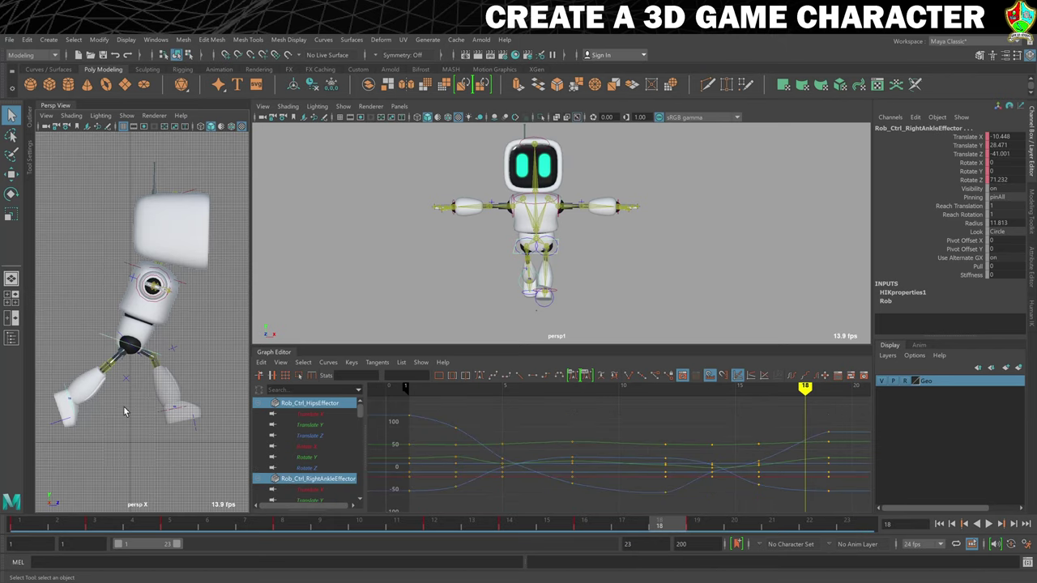
shift+click(159, 417)
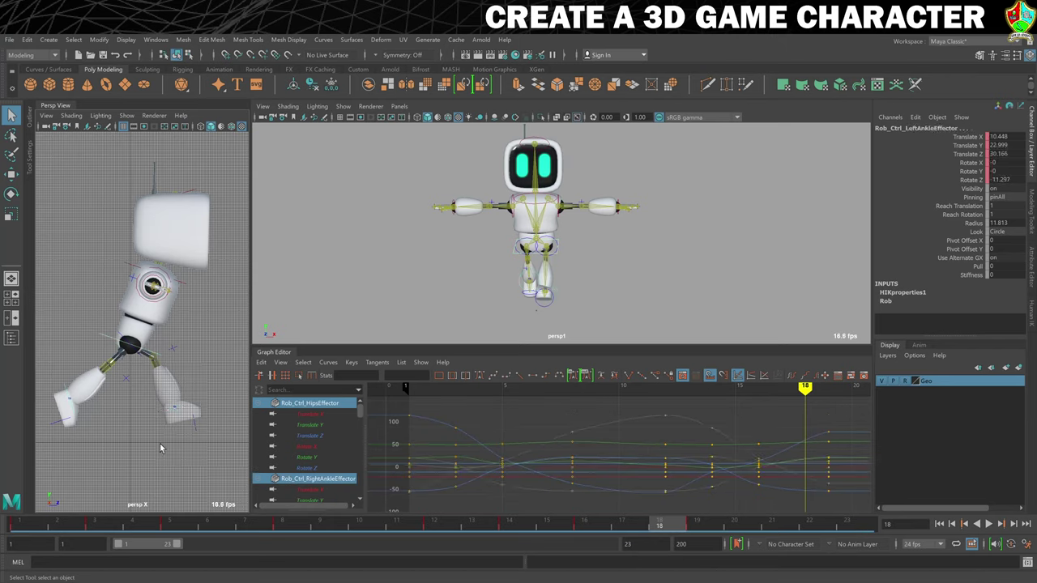
click(34, 528)
right_click(34, 527)
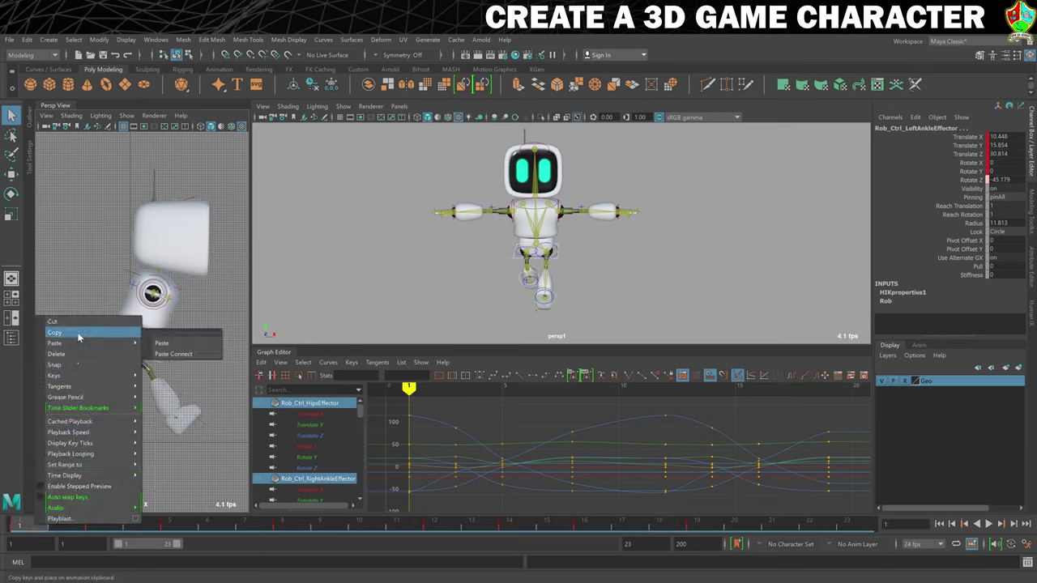
click(80, 328)
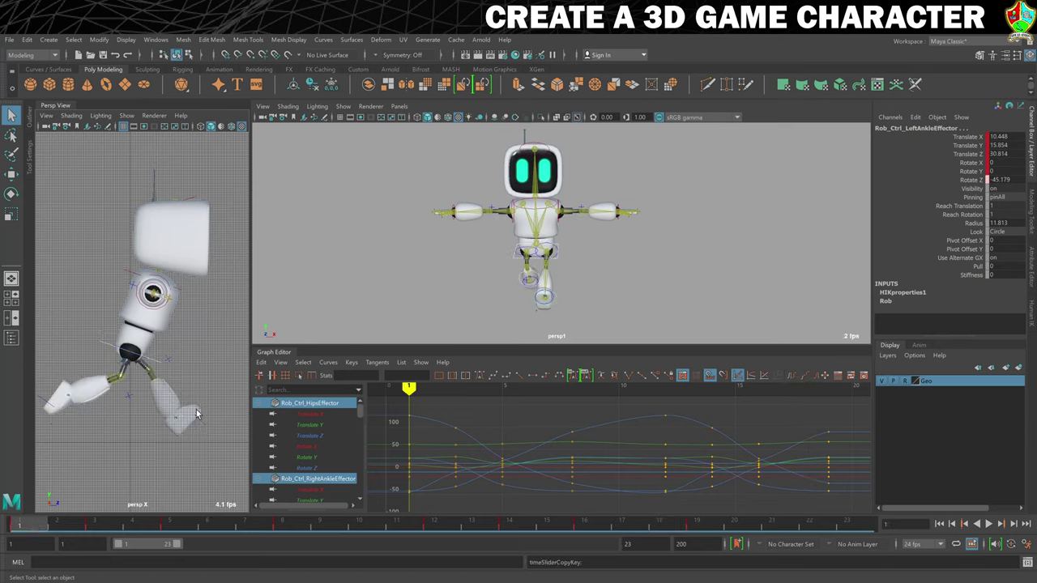
click(859, 527)
right_click(860, 527)
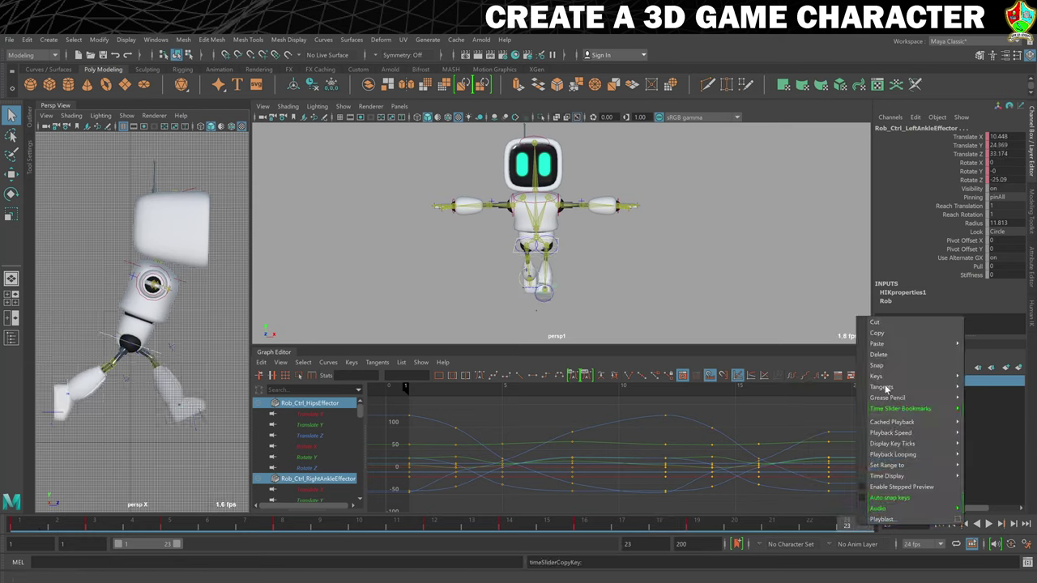
mouse_move(878, 345)
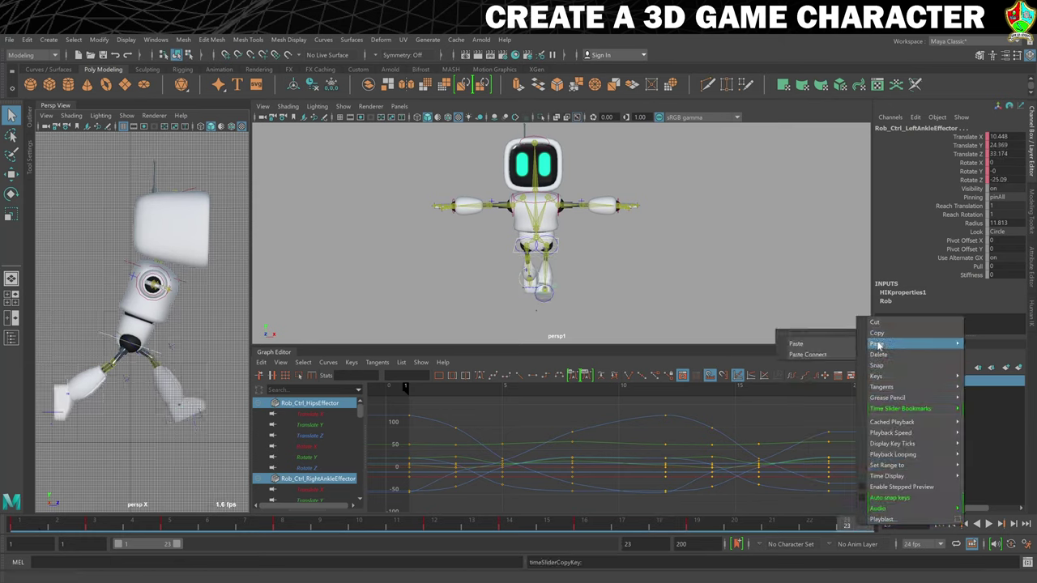
click(798, 343)
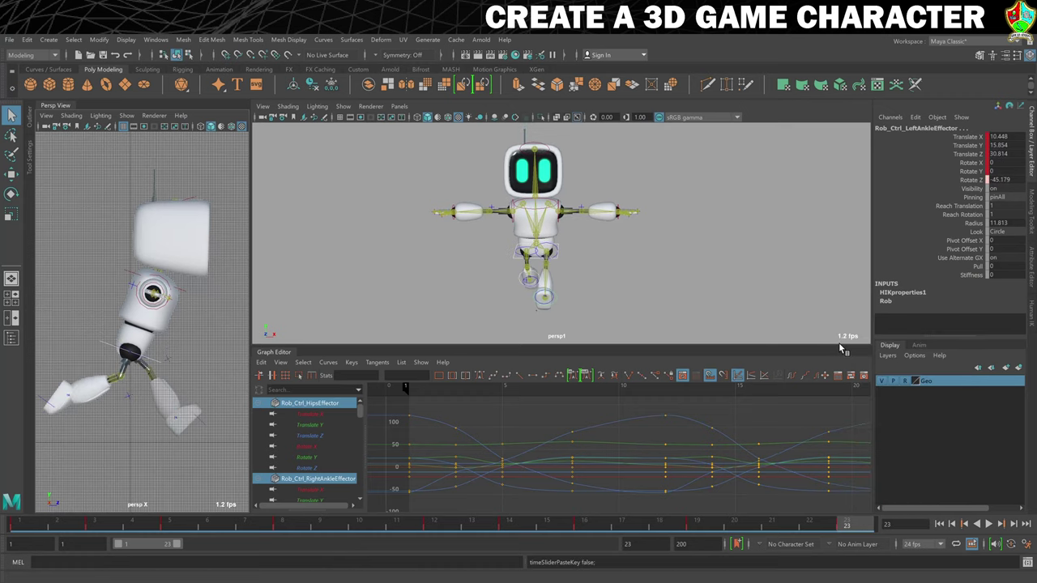
- Set the playback range to end at frame 22 and play the looping run cycle
click(656, 535)
text(22)
key(Return)
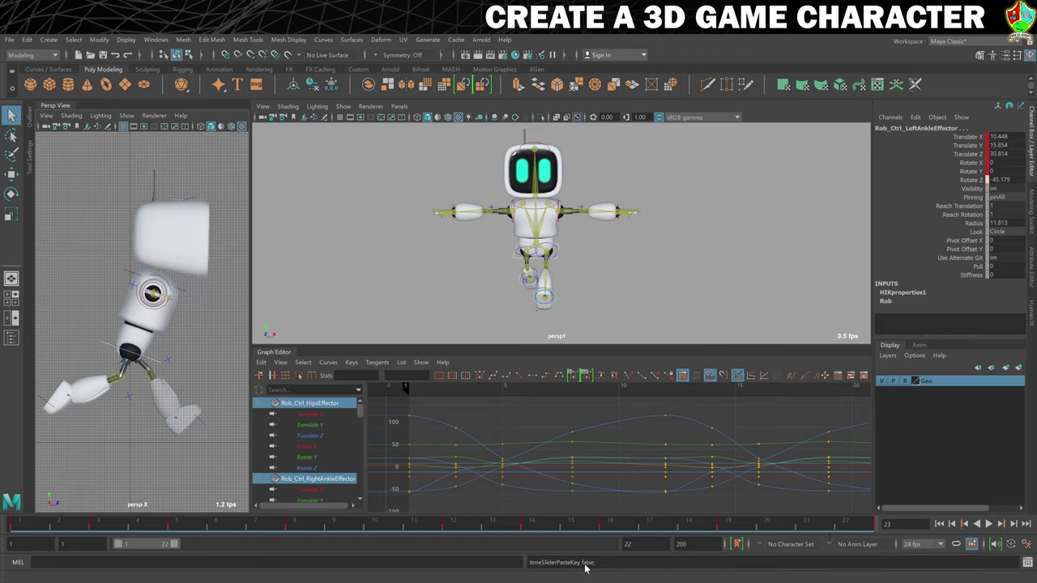
click(988, 525)
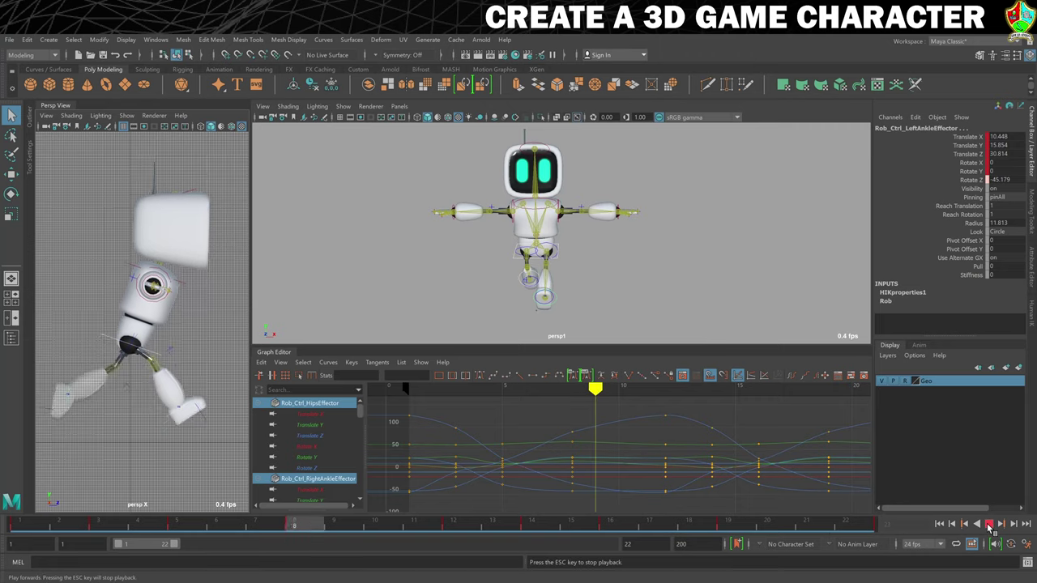
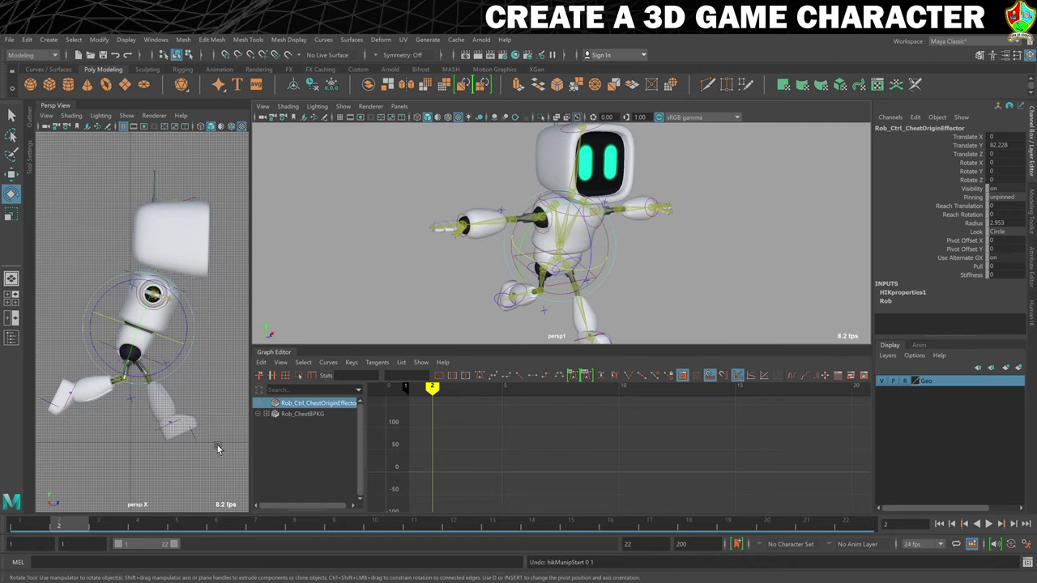
- At frame 1, twist the chest origin effector to a Rotate X of about 8 and key it
drag(60, 524, 6, 524)
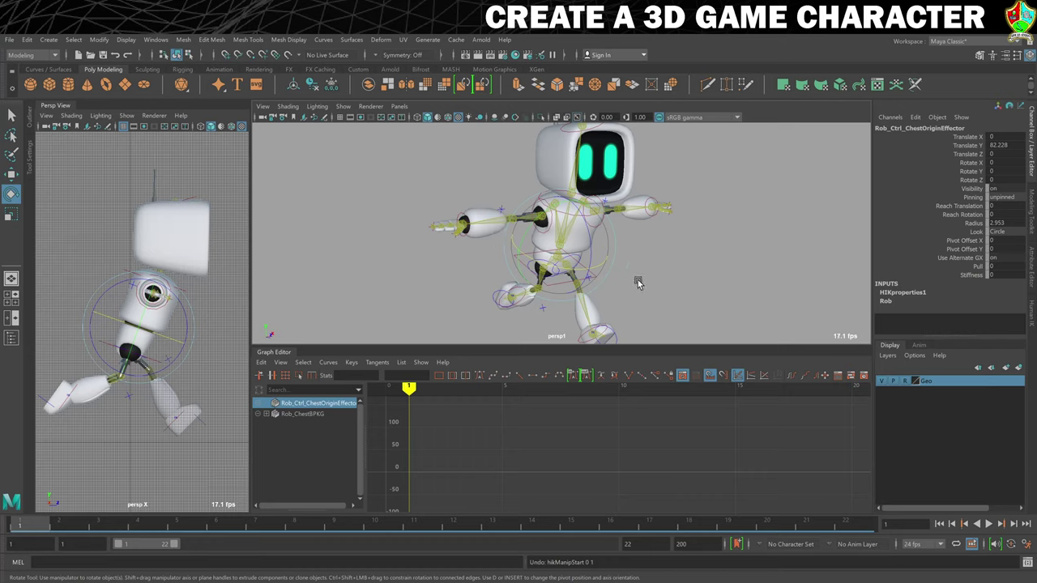
drag(551, 270, 557, 270)
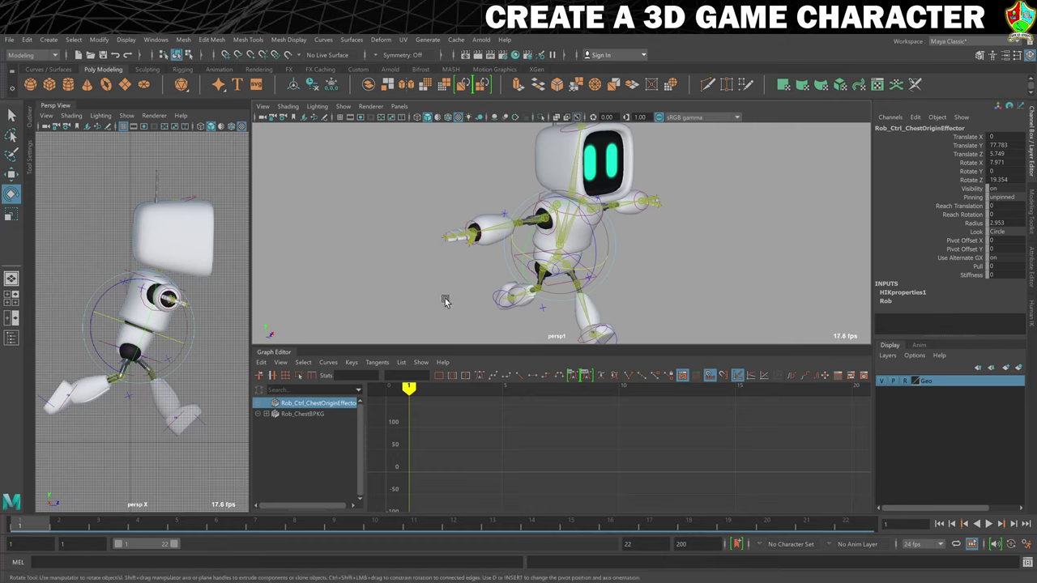
key(s)
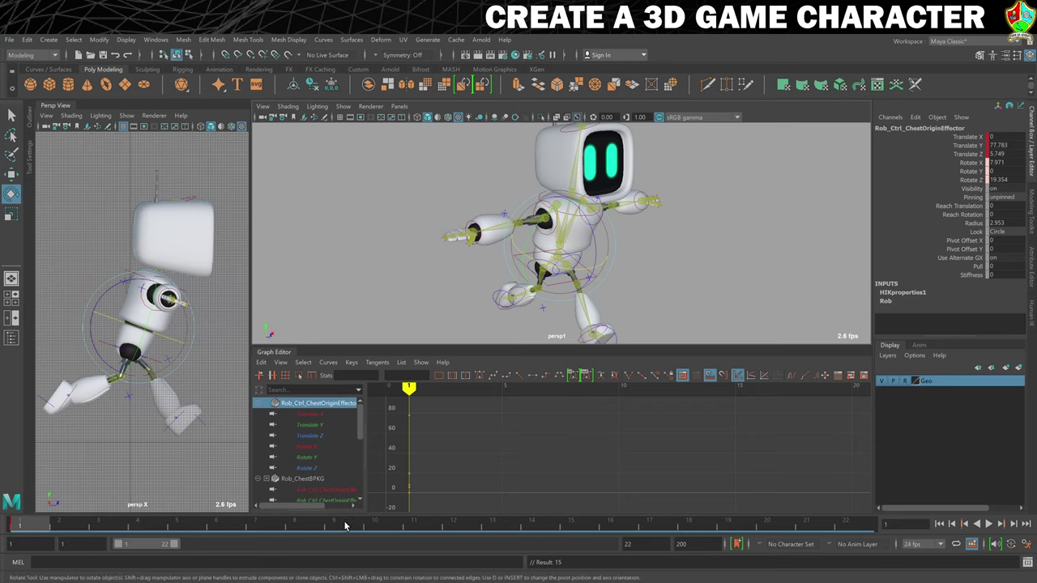
- At frame 9, twist the chest origin effector the opposite way to a Rotate X of about -8 and key it
click(345, 527)
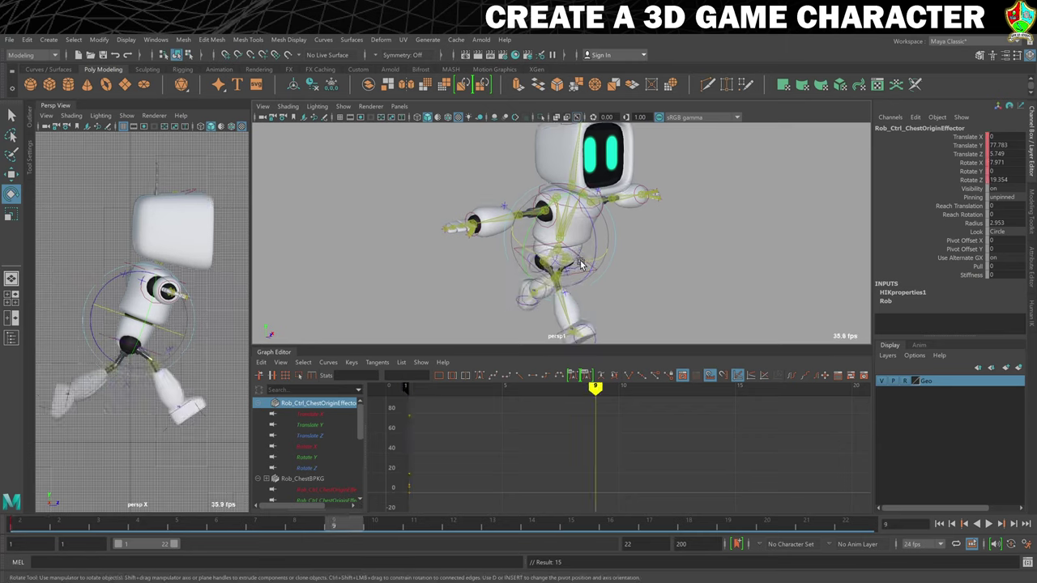
drag(581, 263, 567, 269)
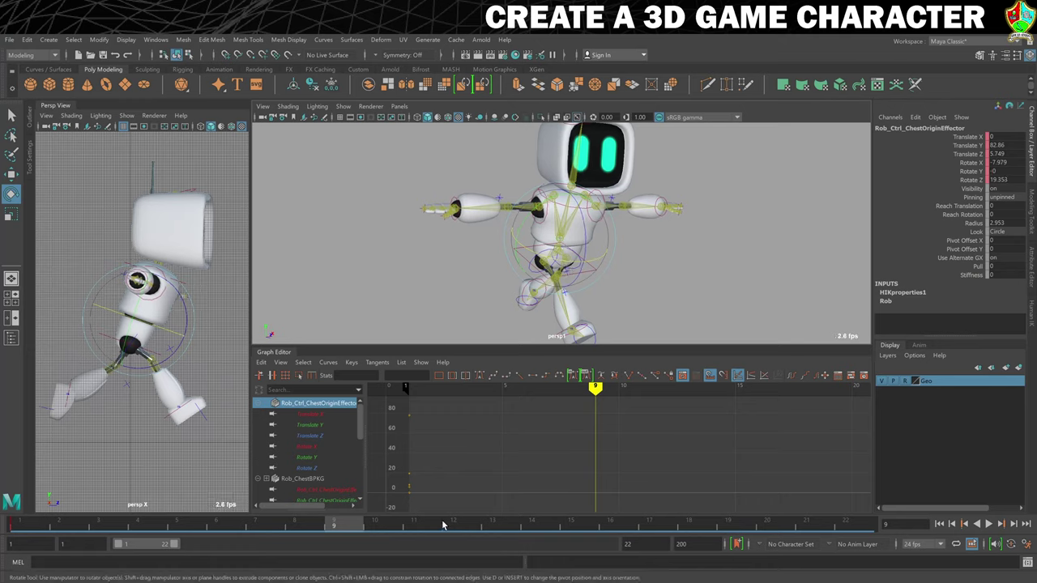
key(s)
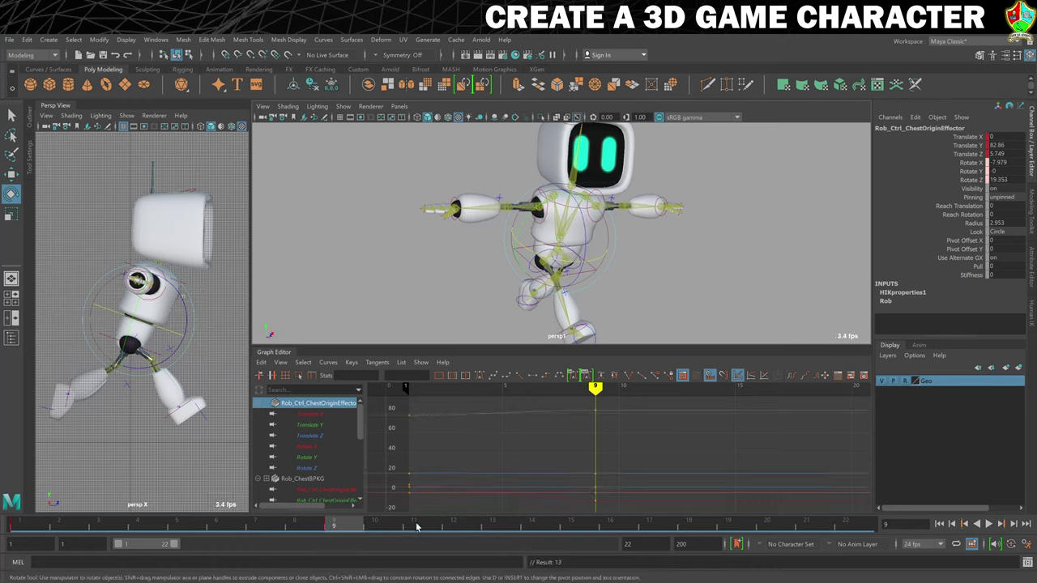
- Copy the chest origin effector's frame 9 key and paste it at frame 12
right_click(344, 527)
click(394, 333)
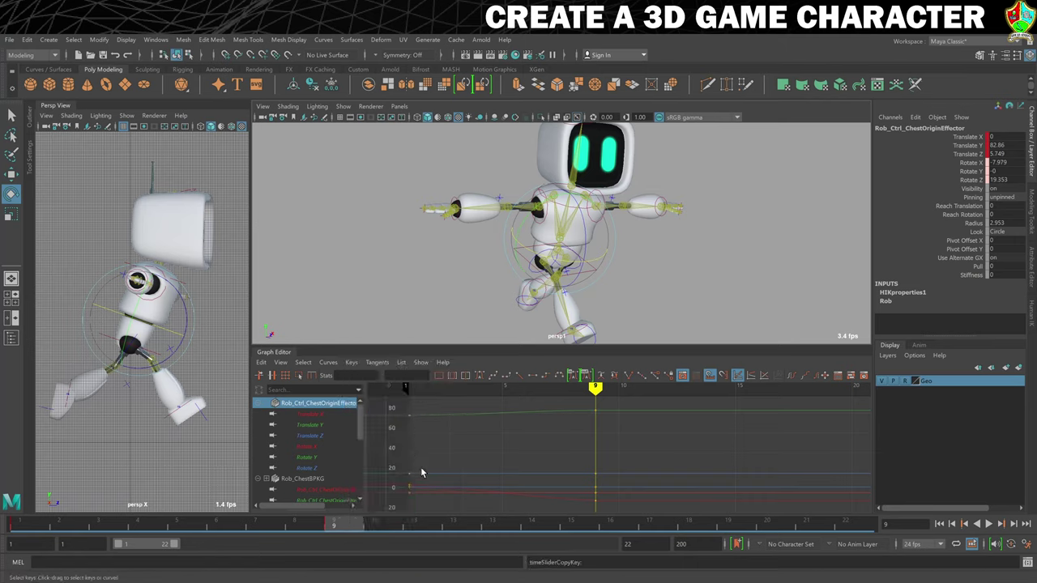
click(455, 527)
right_click(455, 527)
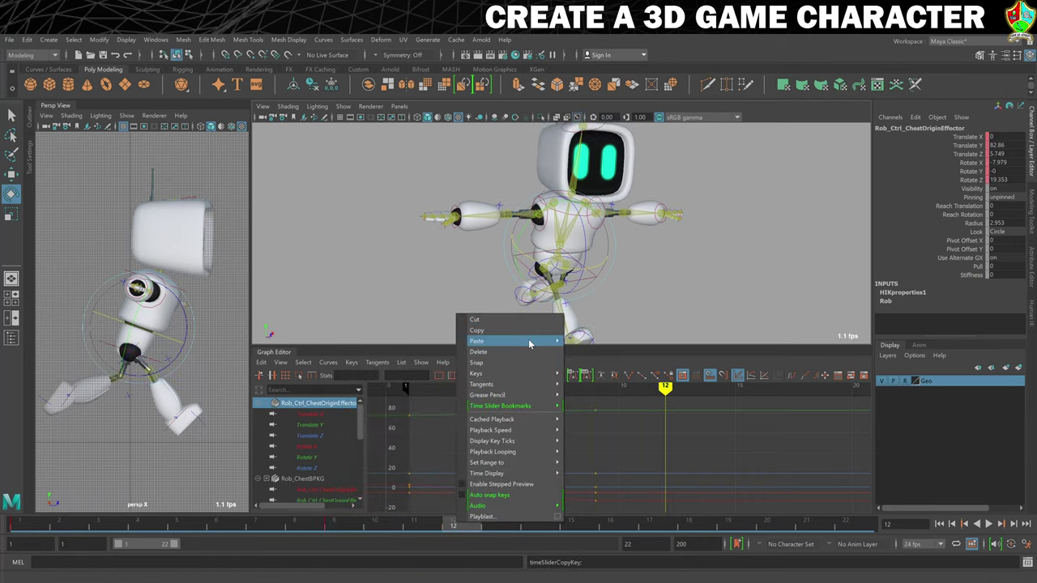
click(583, 341)
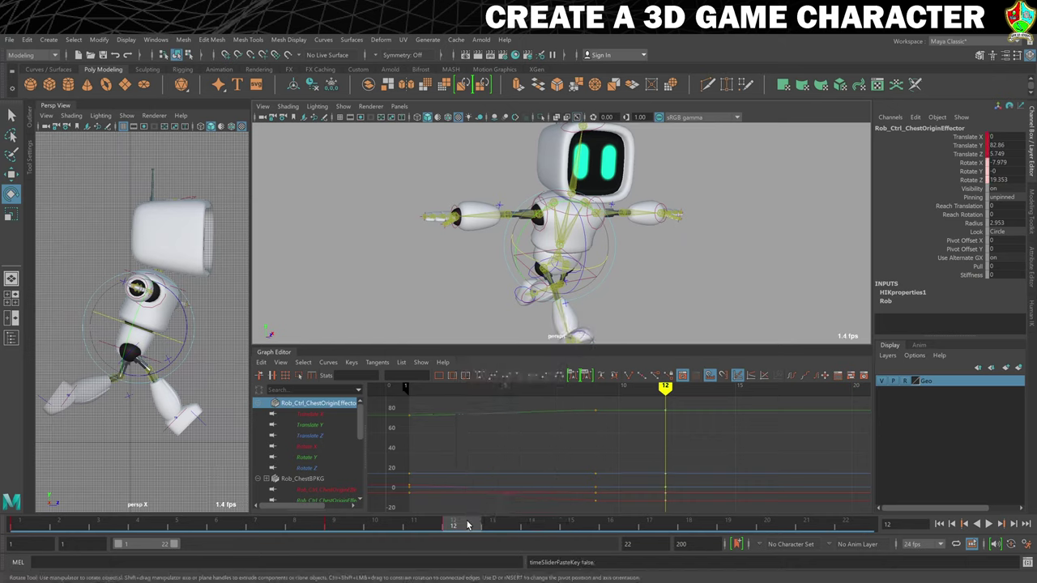
click(433, 528)
mouse_move(433, 528)
mouse_down()
mouse_move(339, 527)
mouse_move(479, 523)
mouse_move(332, 524)
mouse_move(480, 523)
mouse_move(332, 526)
mouse_move(478, 525)
mouse_move(336, 525)
mouse_move(453, 528)
mouse_up()
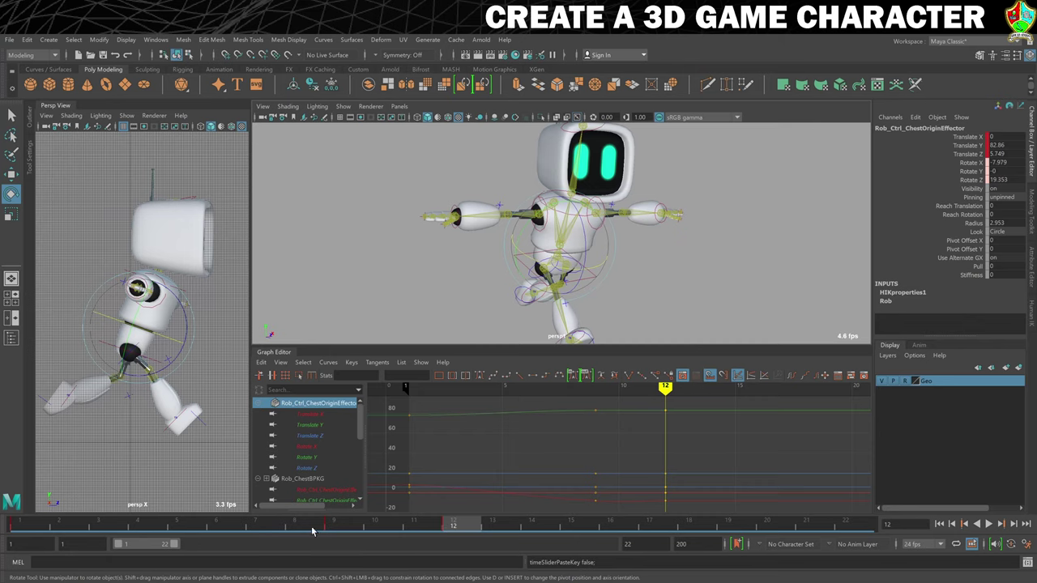
- Copy the chest origin effector's frame 1 key and paste it at frame 19
click(20, 527)
right_click(20, 526)
click(61, 336)
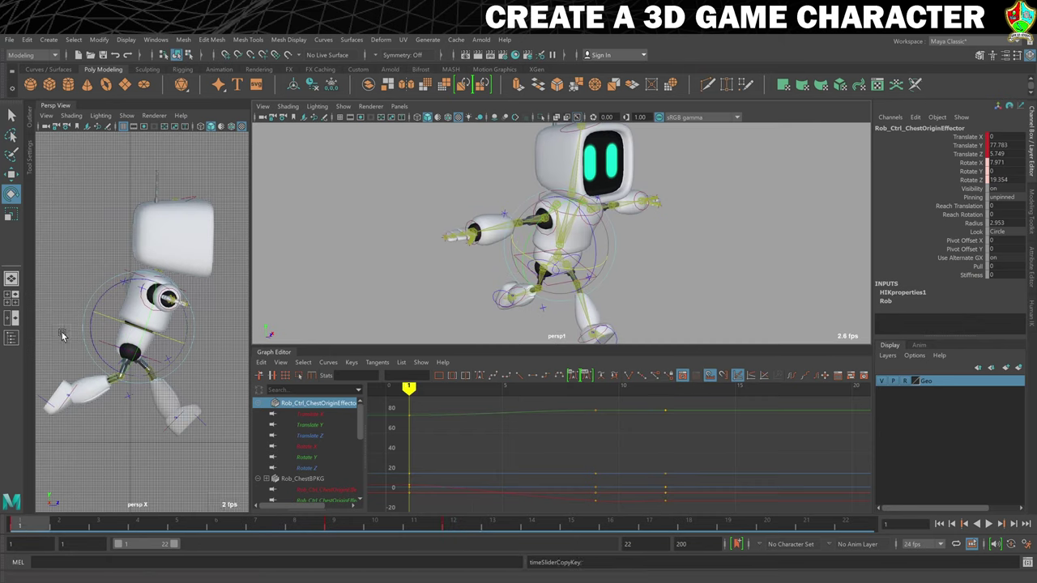
click(728, 525)
right_click(729, 525)
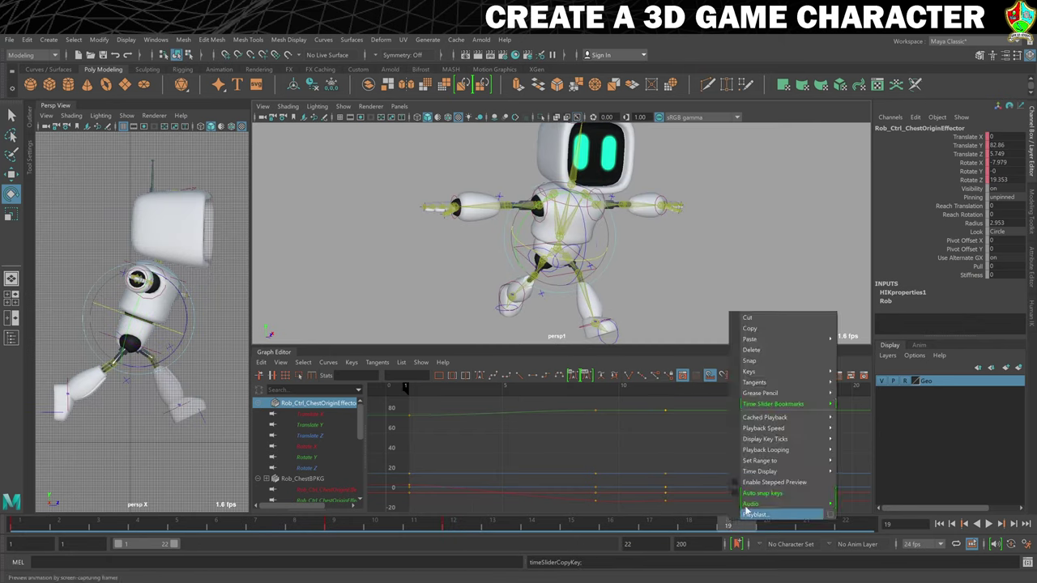
mouse_move(775, 340)
click(857, 340)
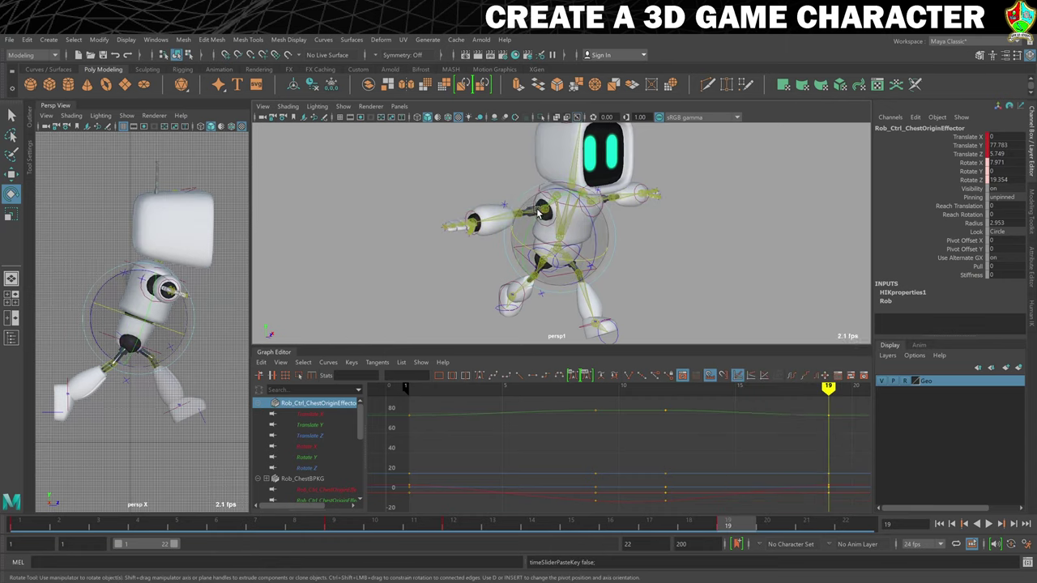
- Extend the playback range to end at frame 23 and paste the copied chest key at frame 23
drag(174, 545, 178, 545)
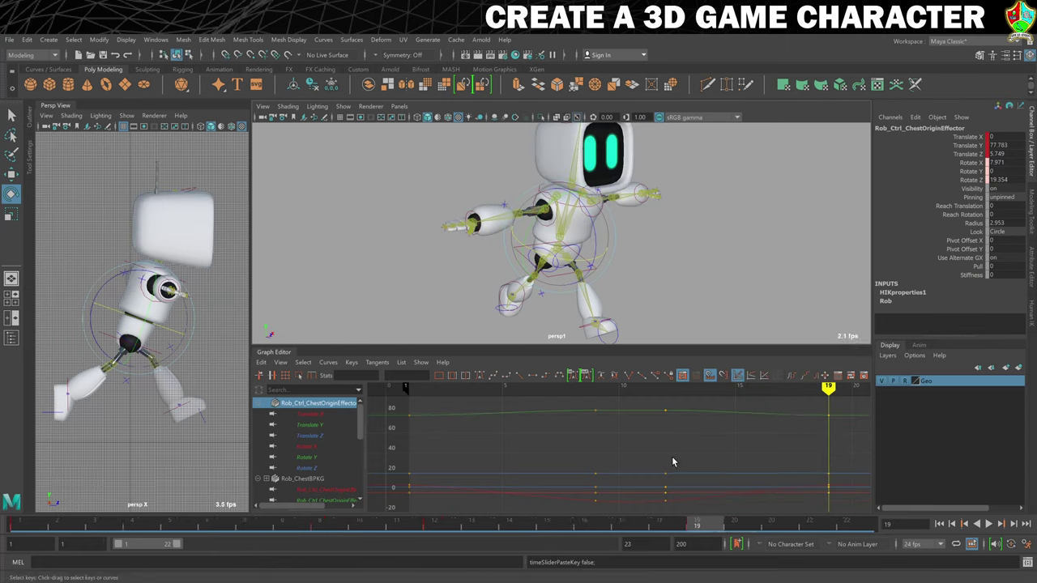
click(854, 527)
right_click(857, 528)
mouse_move(877, 344)
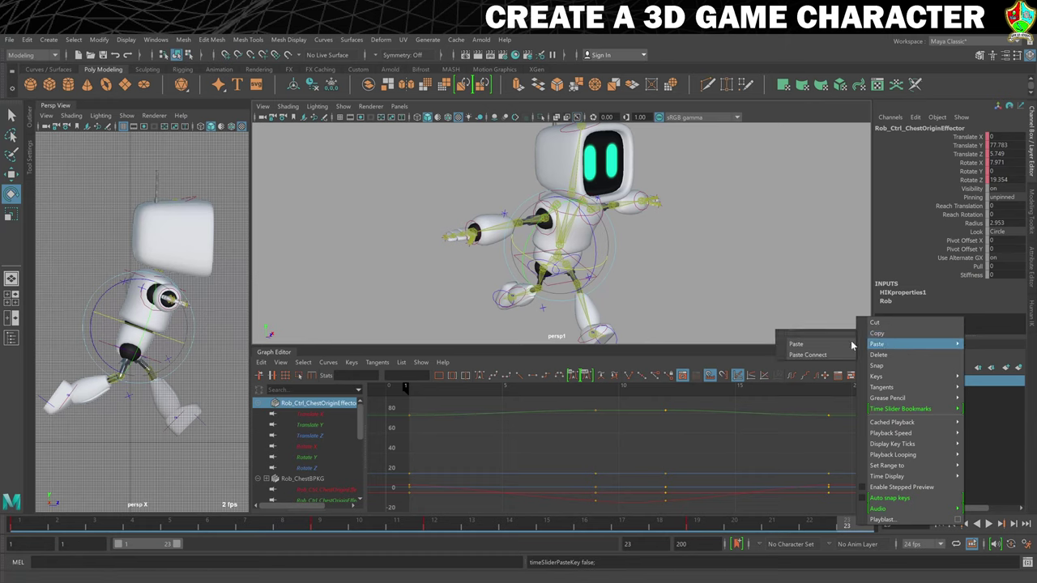
click(826, 343)
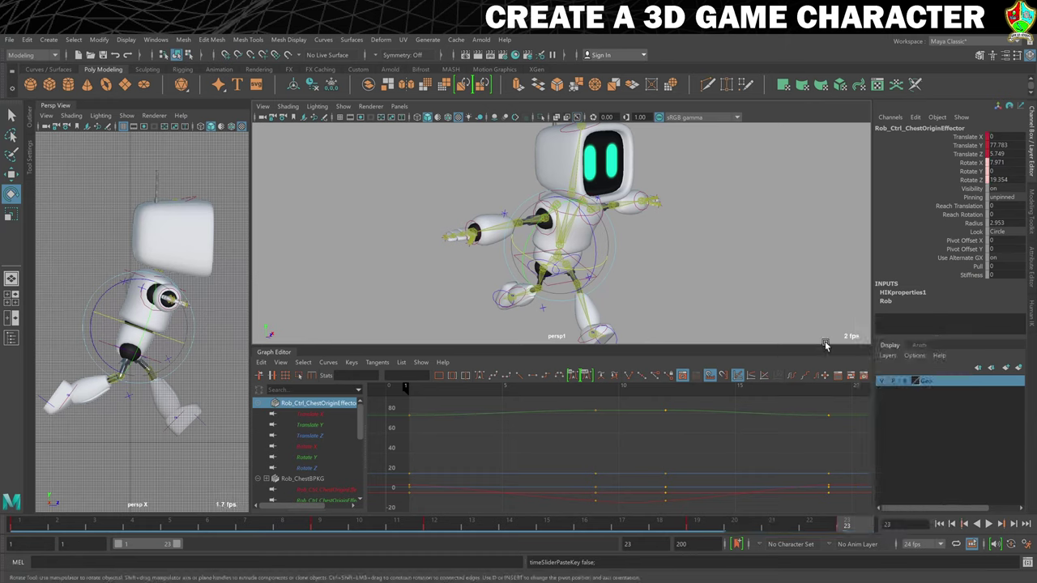
- Deselect the chest control and play the run cycle to check the chest twist
click(208, 470)
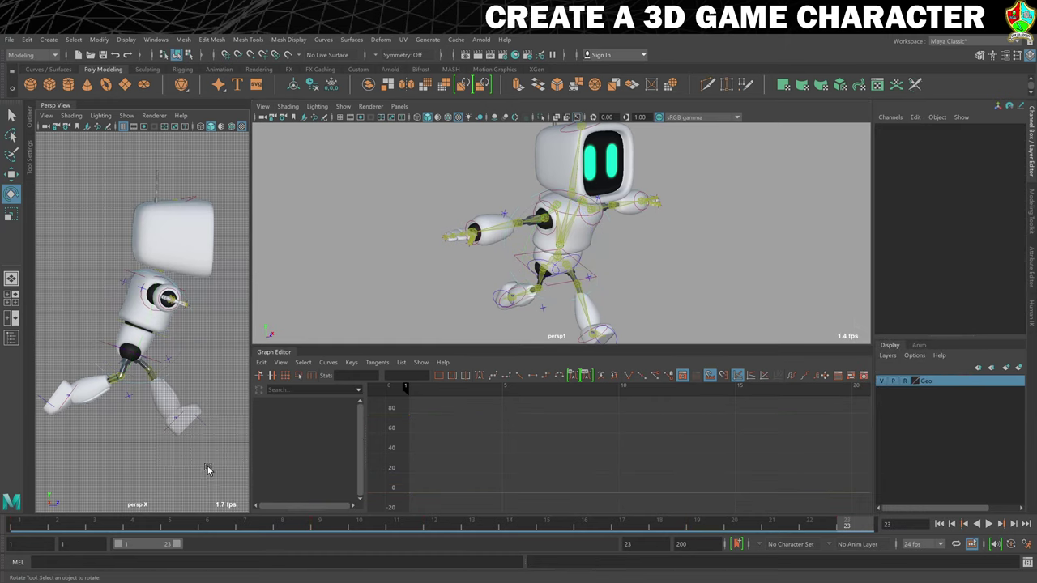
click(987, 524)
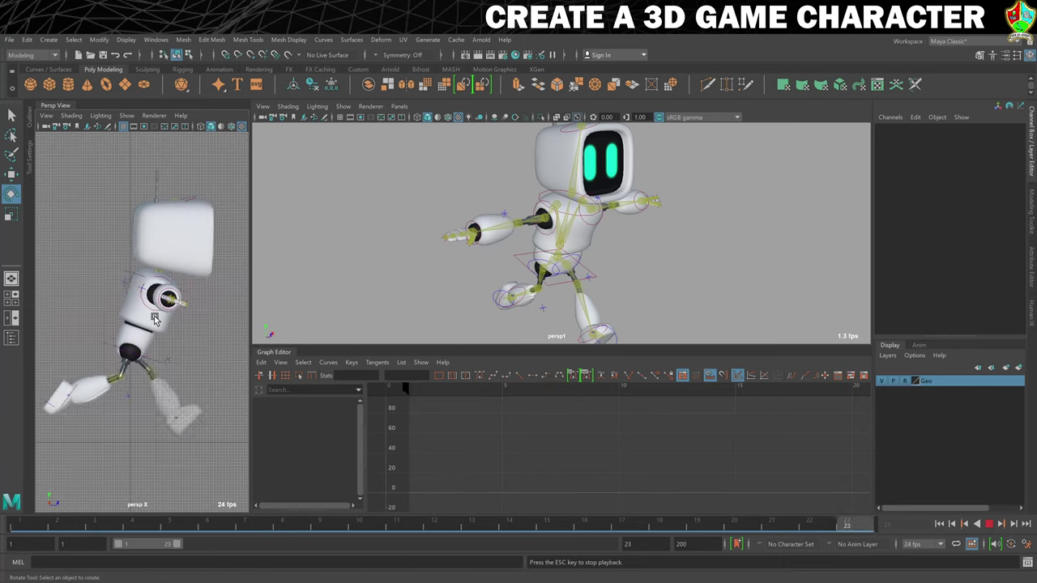
click(989, 524)
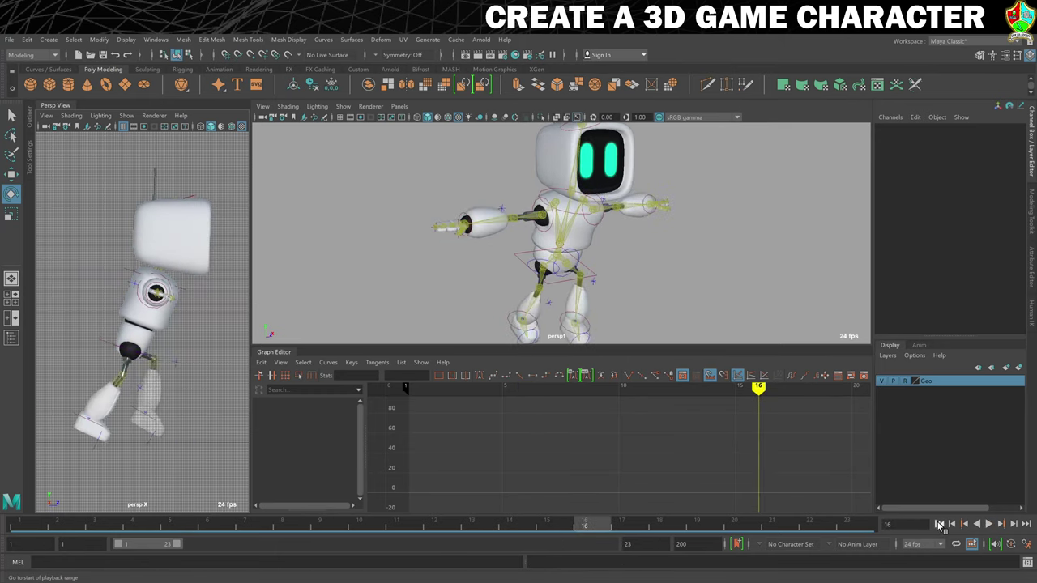
- At frame 1, rotate the right hand's middle effector to curl the fingers into a fist, with Rotate Z about -151
click(940, 525)
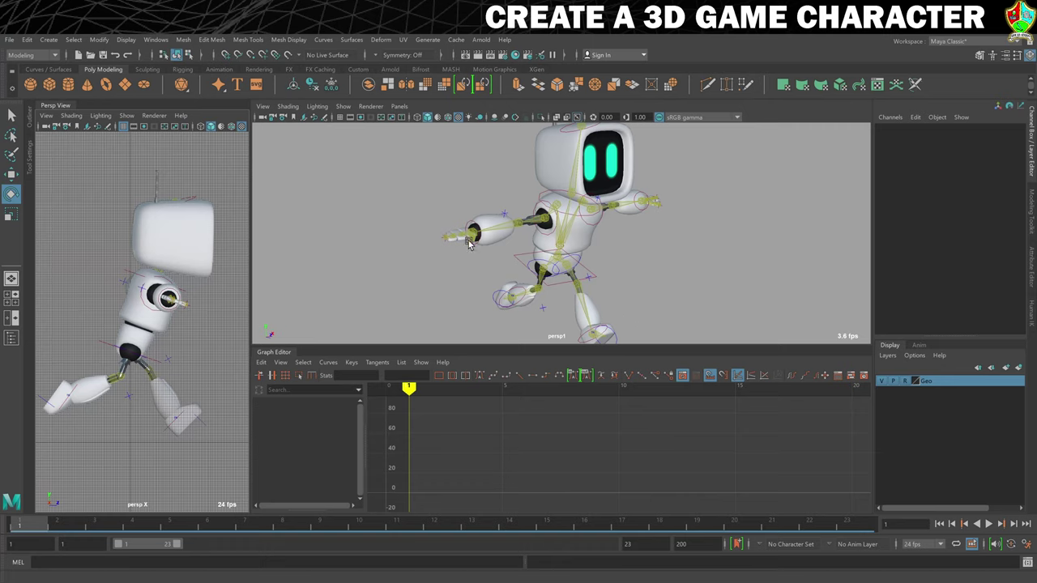
scroll(469, 246, up, 5)
alt+drag(409, 246, 466, 201)
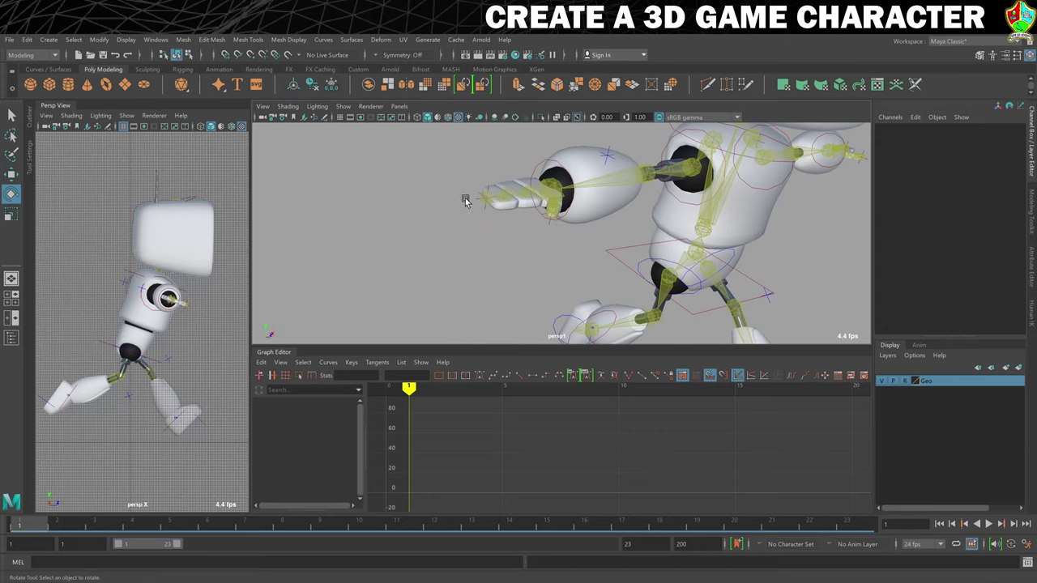
click(478, 210)
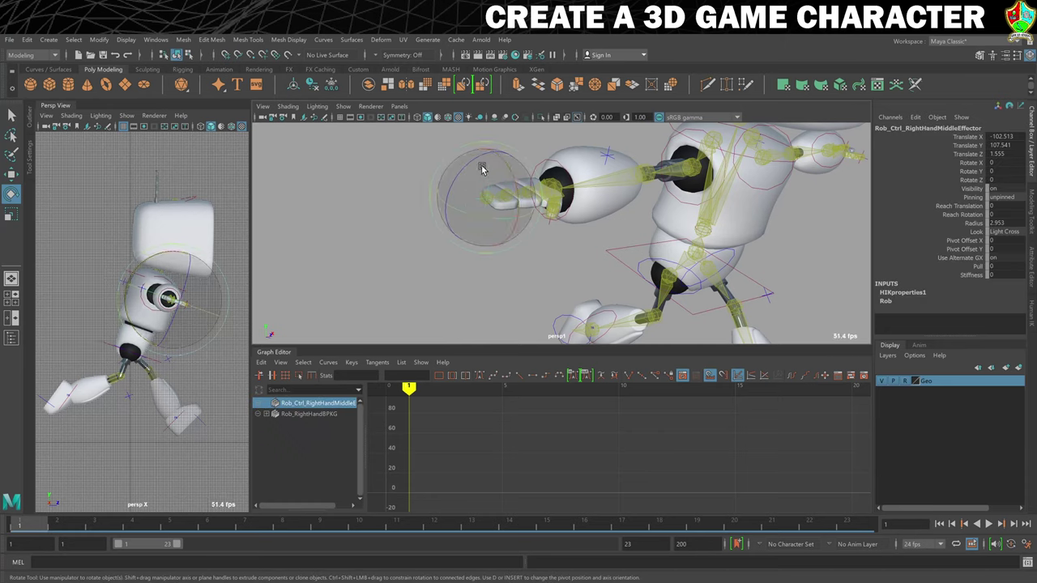
drag(476, 160, 453, 242)
scroll(398, 176, up, 3)
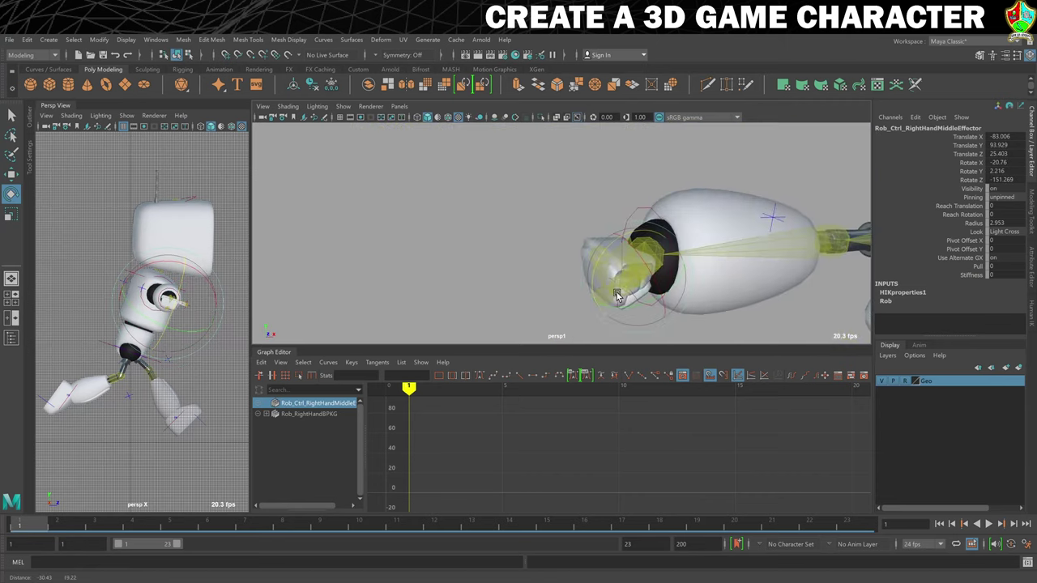
click(502, 244)
- Rotate the right hand's thumb effector to fold the thumb in against the curled fingers
click(597, 290)
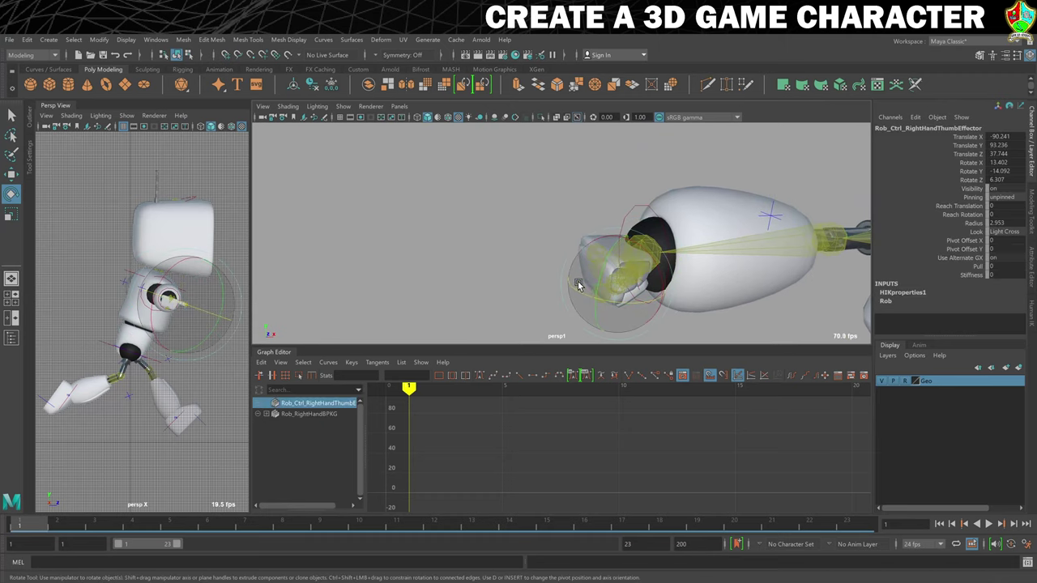
key(f)
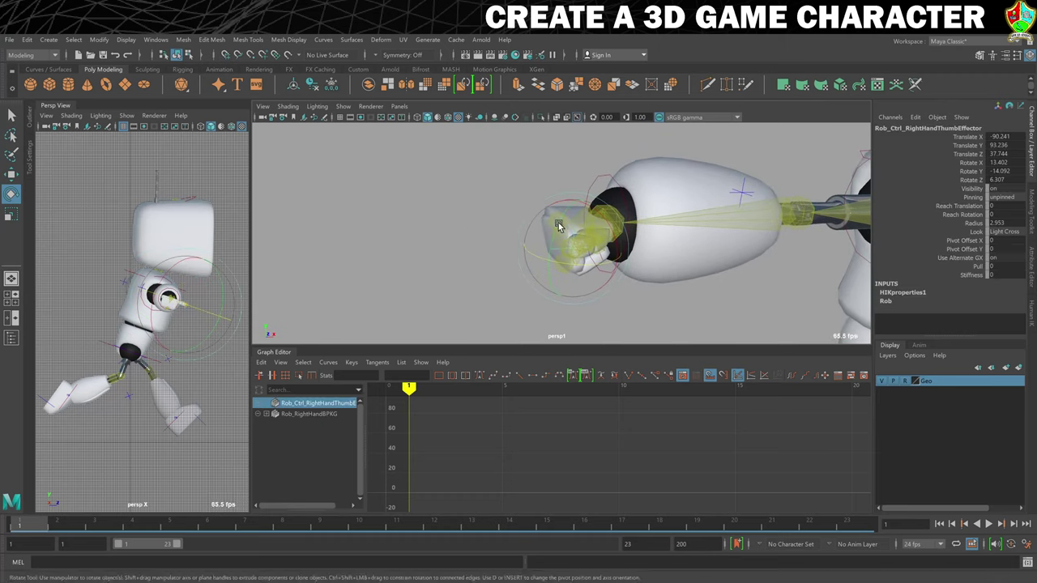
drag(542, 228, 503, 274)
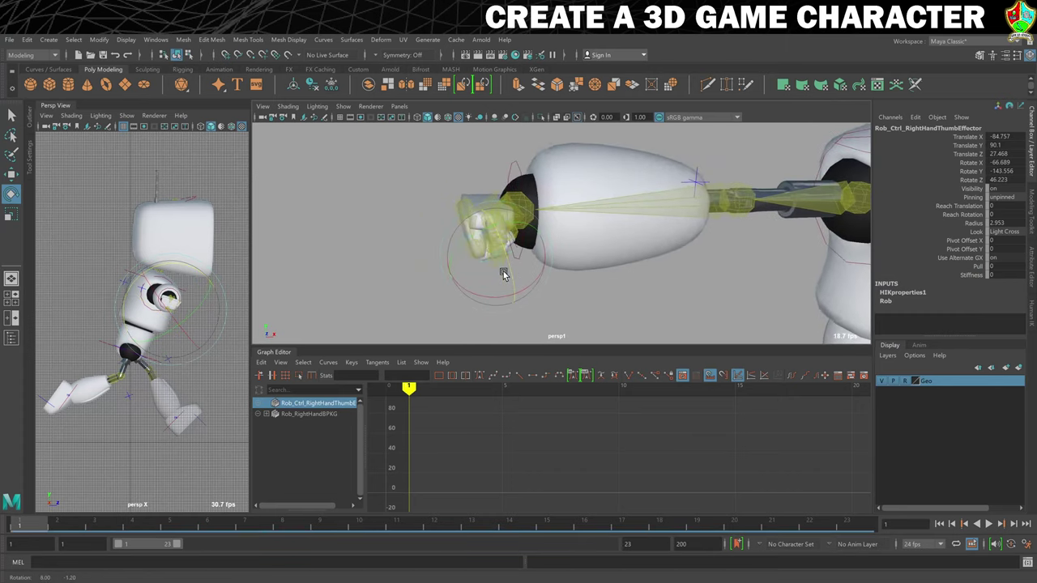
scroll(591, 261, down, 1)
scroll(687, 248, down, 1)
- Rotate the left hand's middle effector to curl the fingers into a fist, with Rotate Z about 200
alt+middle_drag(695, 248, 604, 262)
alt+drag(604, 261, 495, 281)
click(496, 253)
alt+right_drag(495, 280, 604, 212)
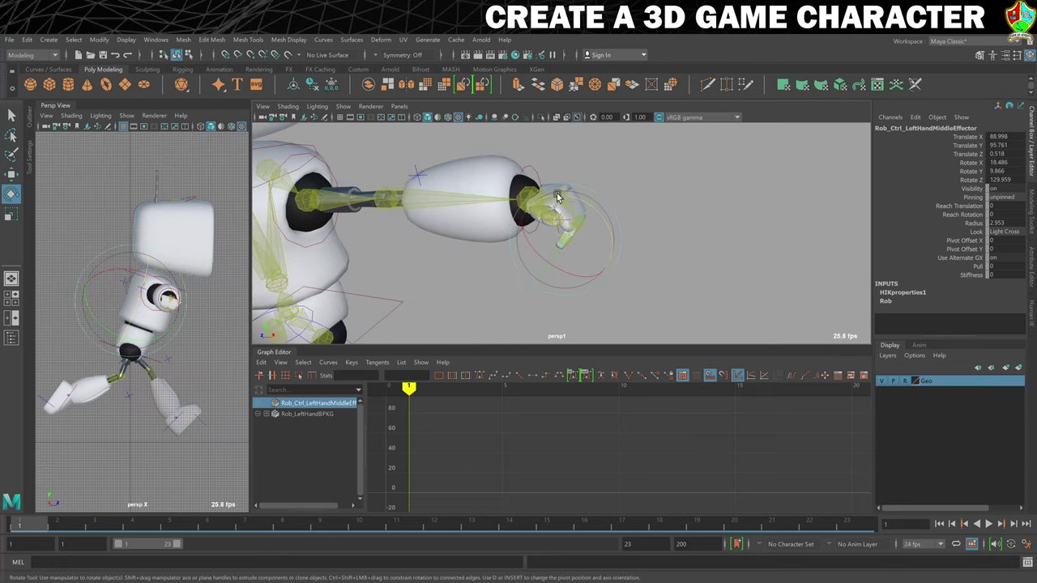
drag(560, 198, 581, 247)
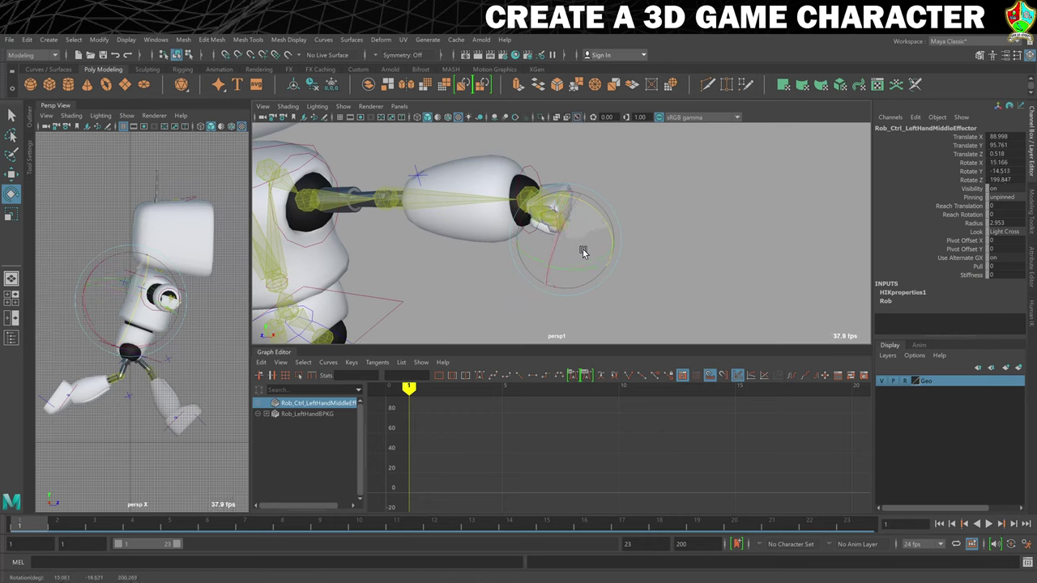
- Rotate the left hand's thumb effector to fold the thumb in against the curled fingers
click(667, 174)
alt+right_drag(655, 180, 610, 218)
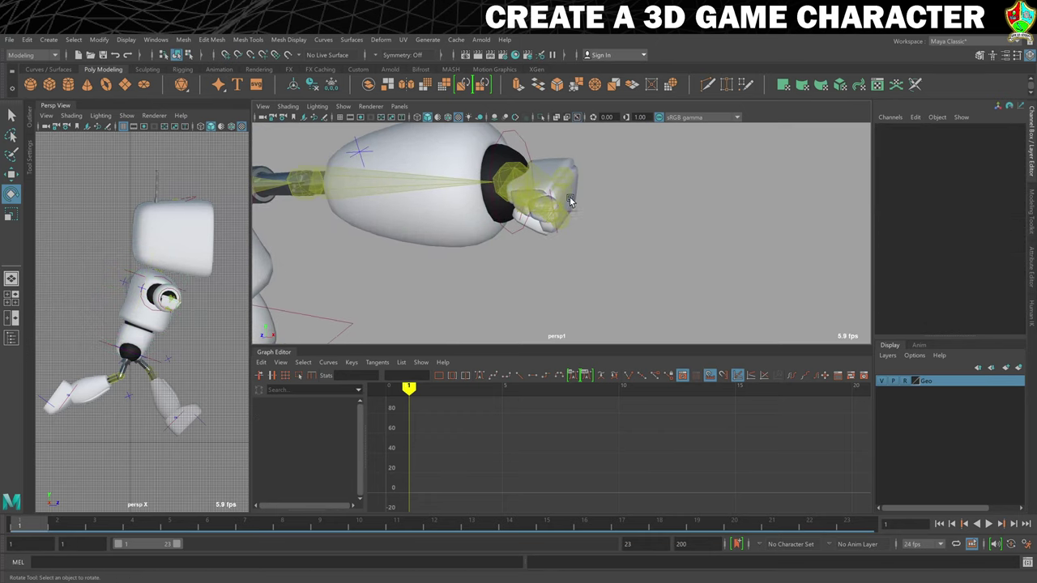
click(577, 216)
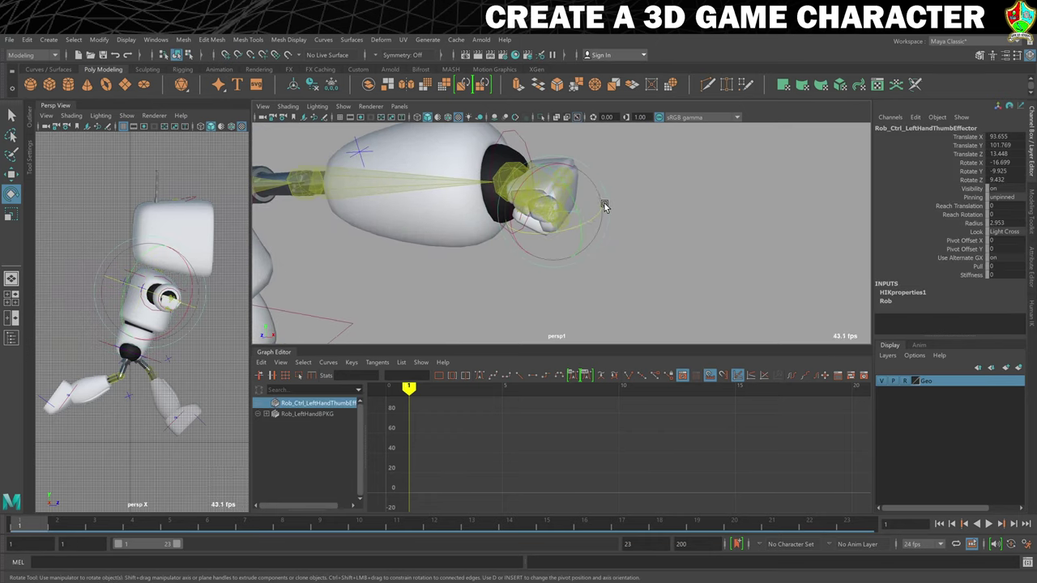
drag(560, 188, 512, 232)
key(ctrl+z)
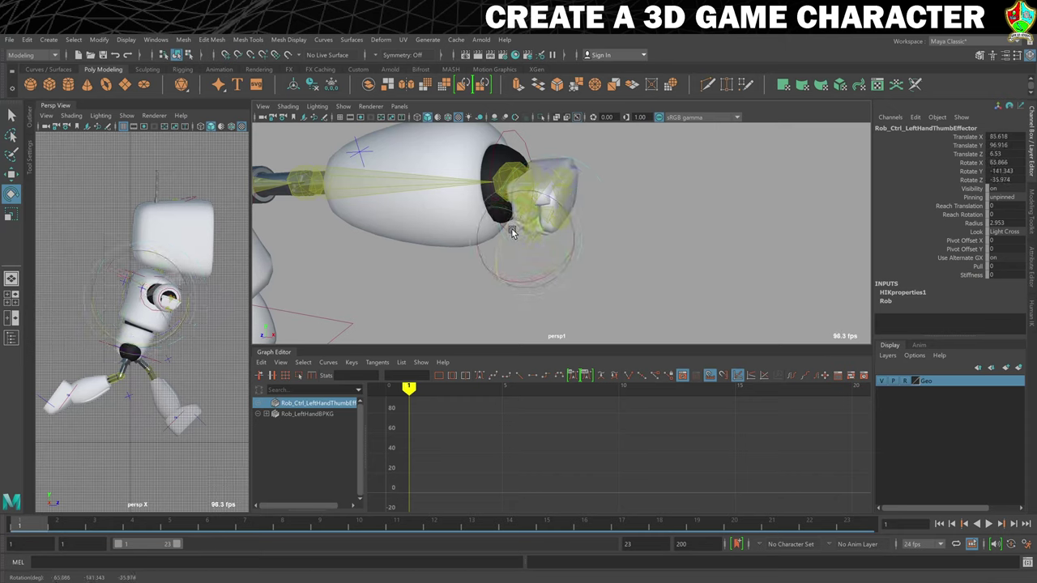
click(686, 195)
scroll(602, 216, down, 5)
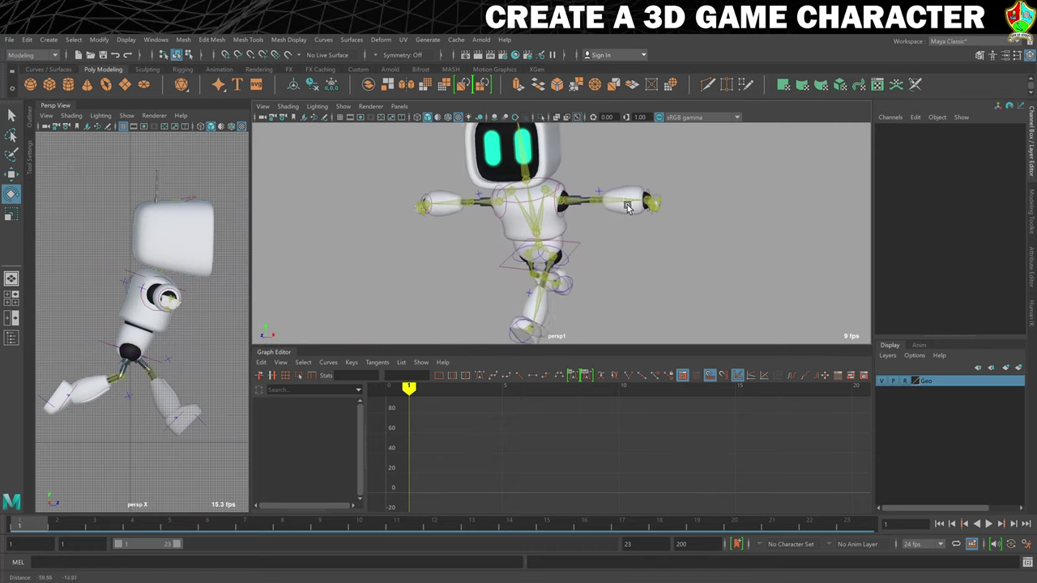
alt+drag(627, 204, 443, 217)
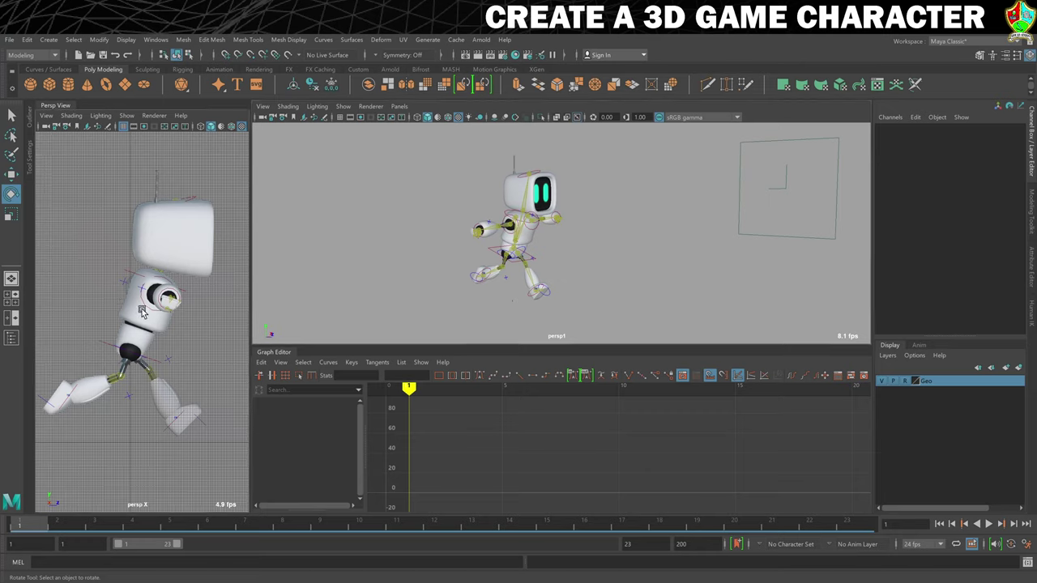
drag(149, 302, 242, 286)
scroll(567, 260, up, 5)
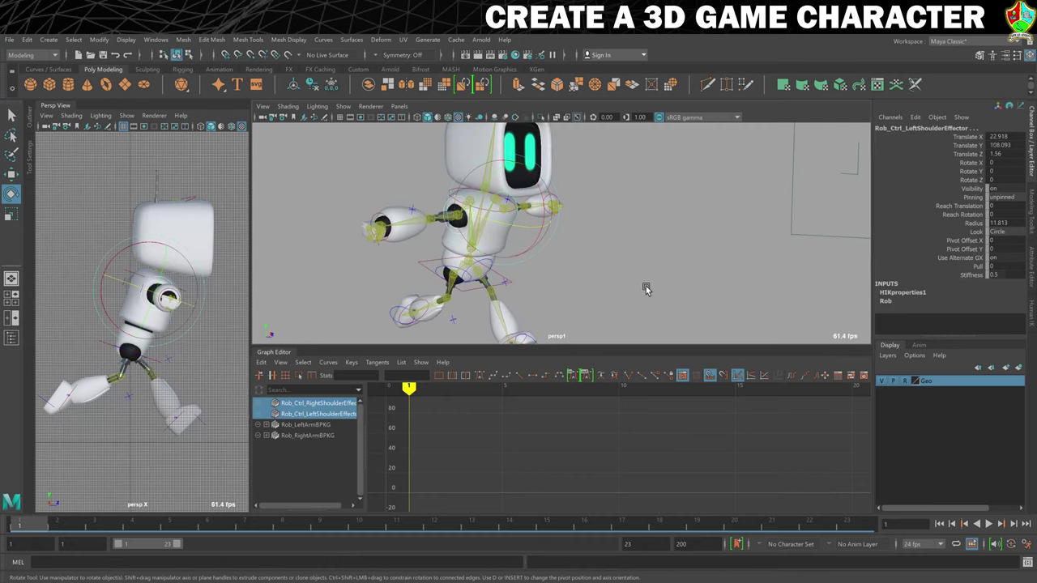
click(645, 289)
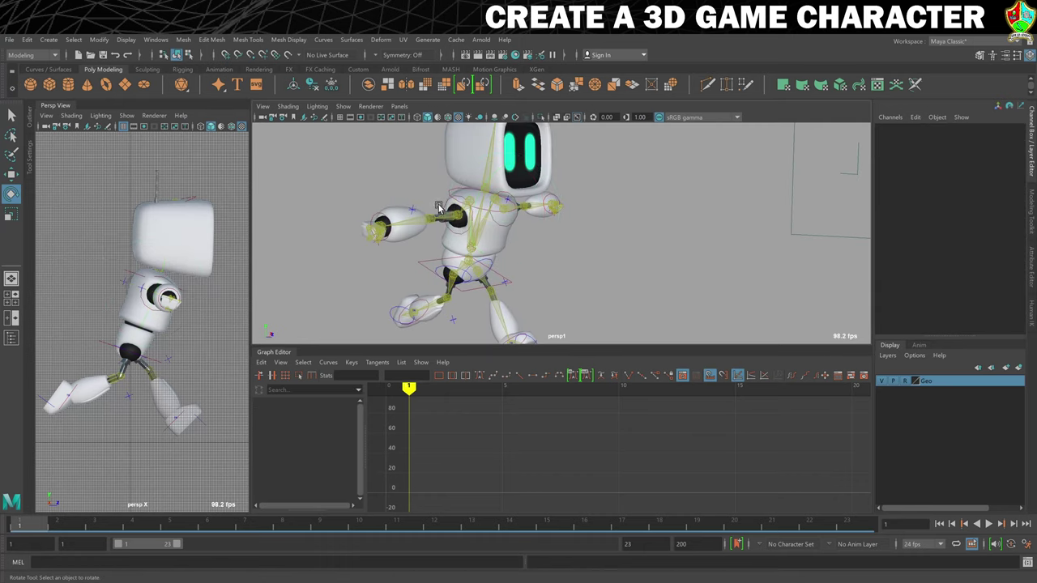
- At frame 1, rotate the right shoulder effector to swing the right arm down beside the torso
click(445, 212)
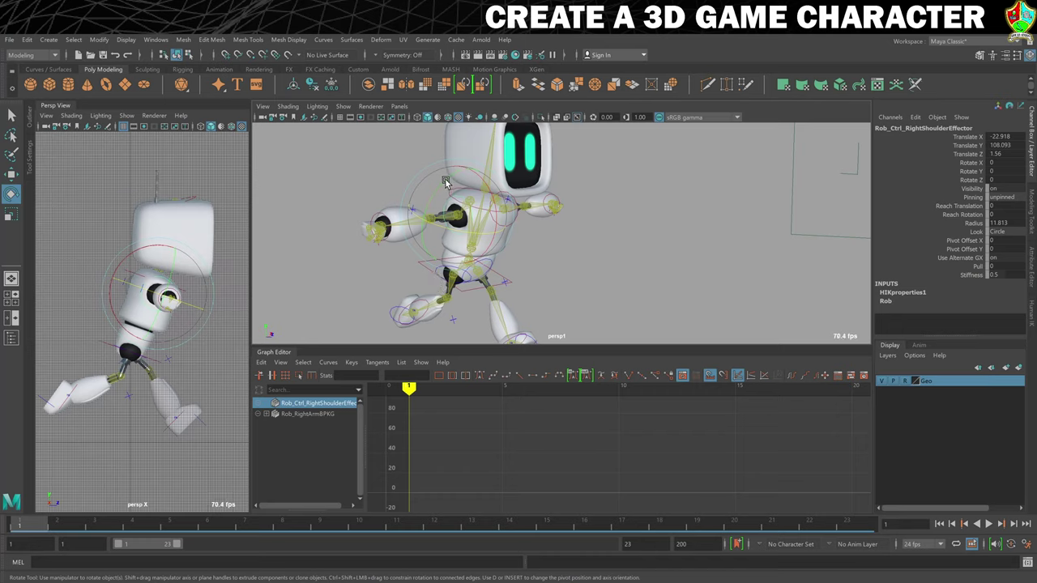
drag(445, 182, 436, 231)
drag(458, 250, 588, 249)
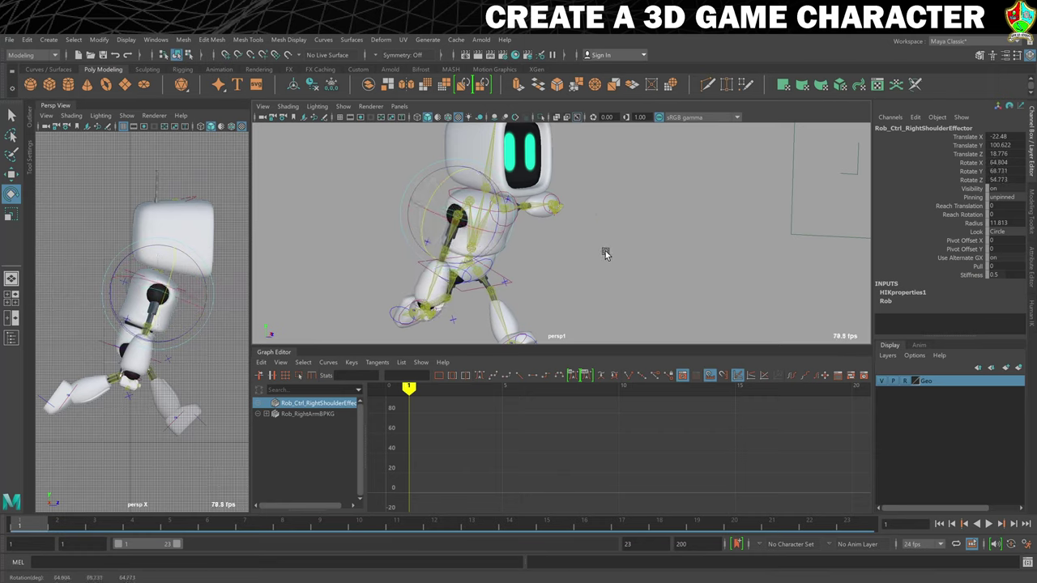
click(605, 253)
- Try bending the right elbow by rotating the right forearm control, with Rotate Z about 110.6
click(445, 255)
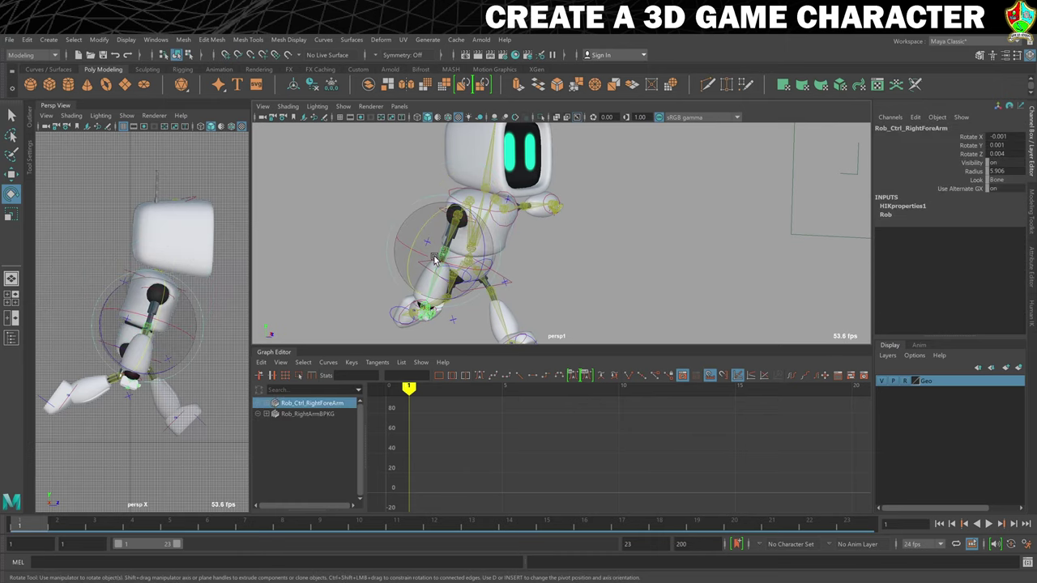
drag(486, 257, 468, 206)
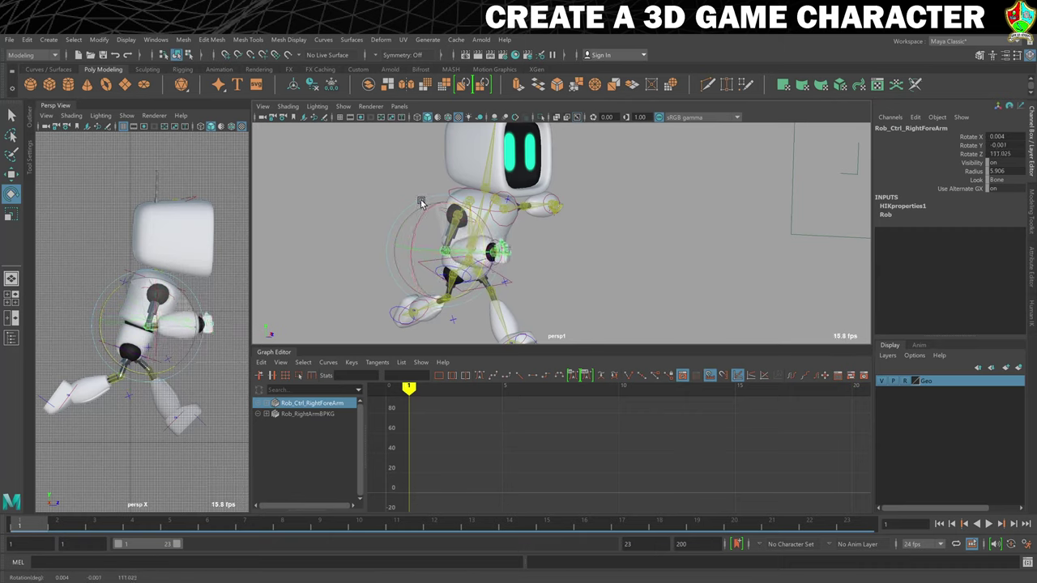
drag(422, 202, 417, 208)
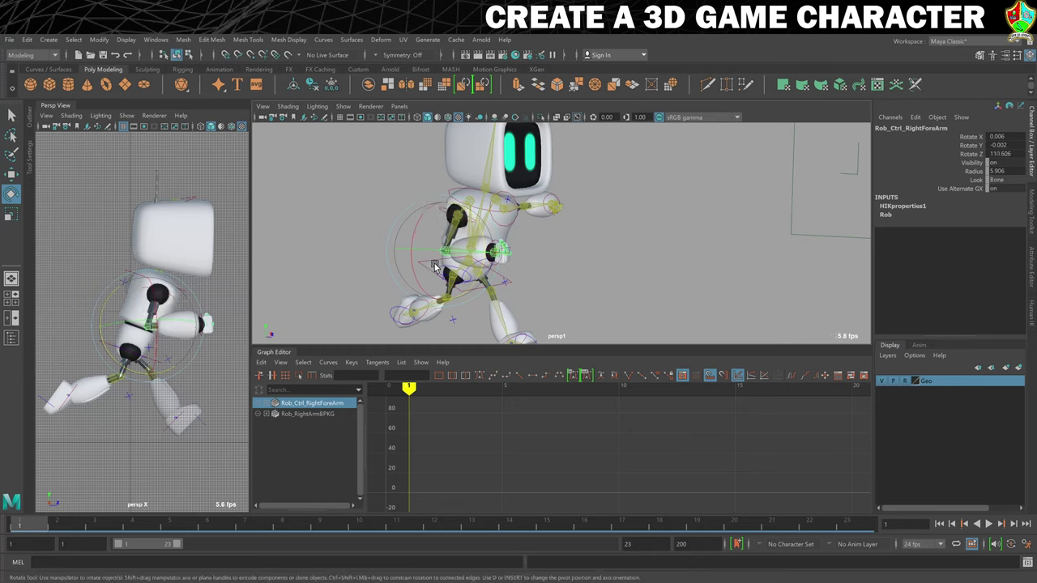
click(597, 285)
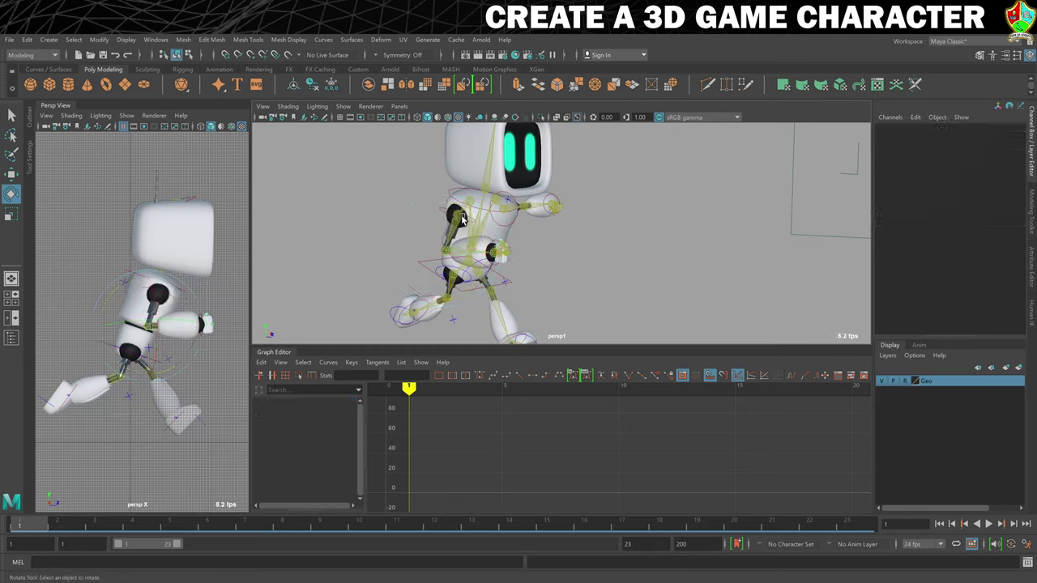
- Rotate the right shoulder effector to bring the upper arm close beside the torso, with rotation about X 15, Y 60.1, Z 10.8
click(440, 217)
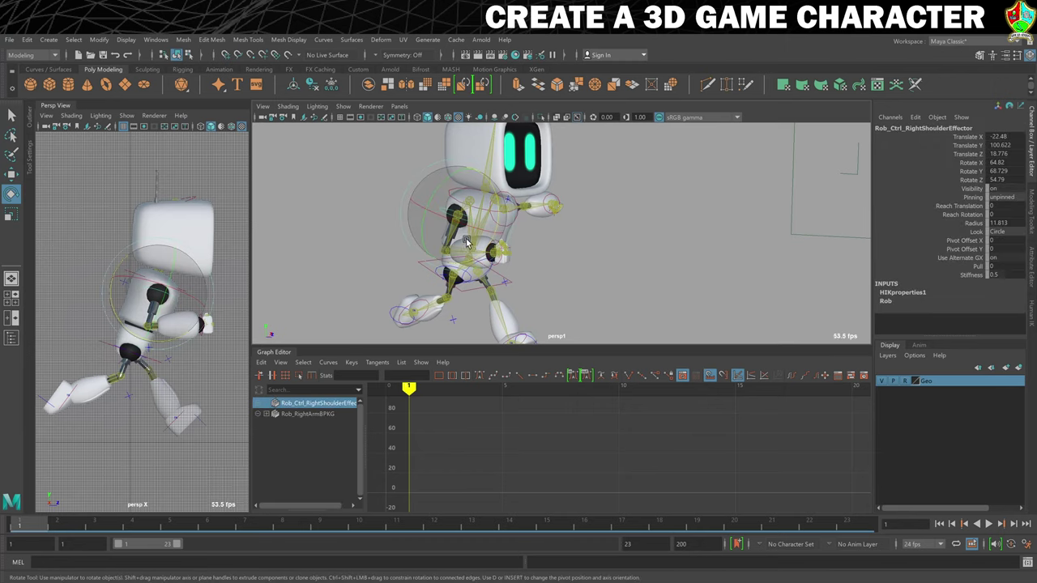
drag(431, 250, 611, 262)
scroll(611, 262, down, 2)
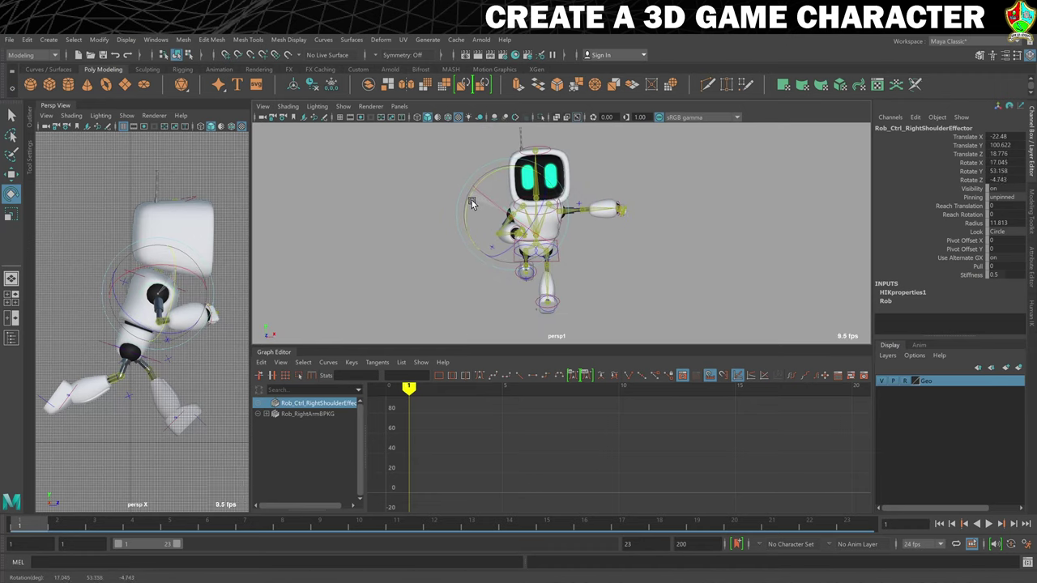
drag(122, 305, 128, 314)
drag(490, 213, 324, 290)
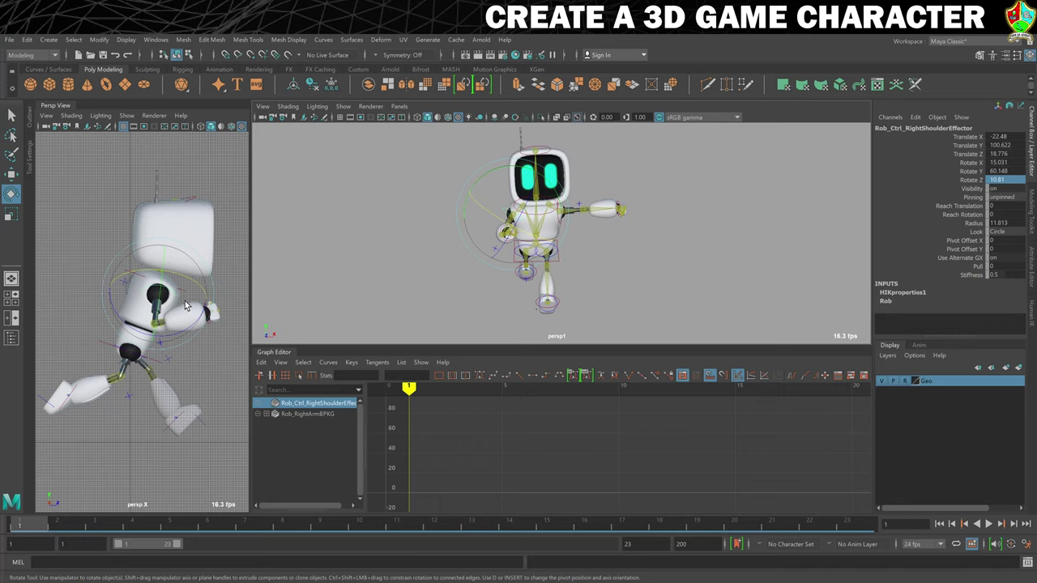
click(679, 270)
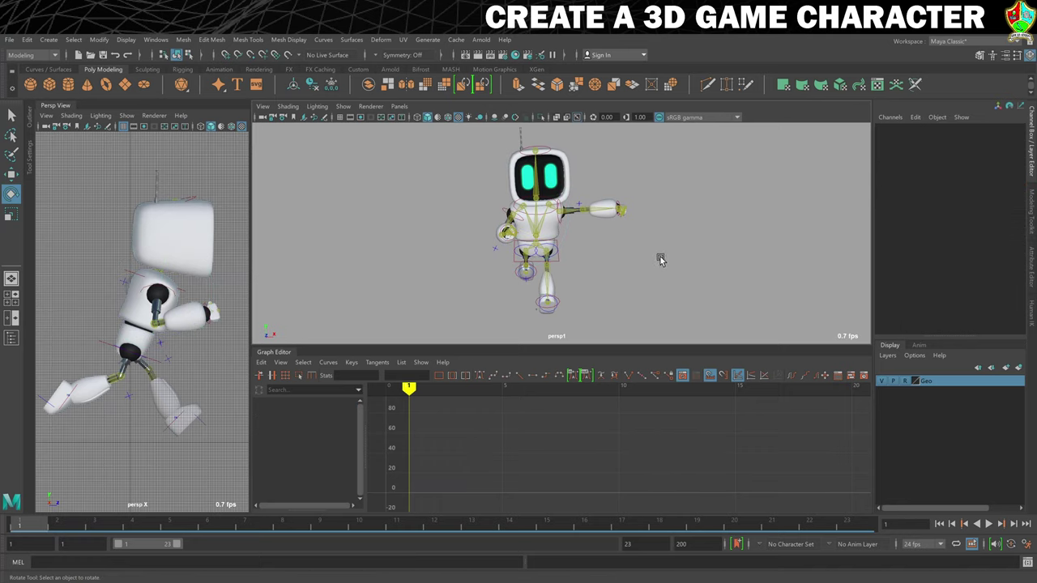
- Reset the right forearm control's Rotate X, Y and Z to 0 so the arm is straight
alt+drag(521, 222, 585, 231)
click(585, 231)
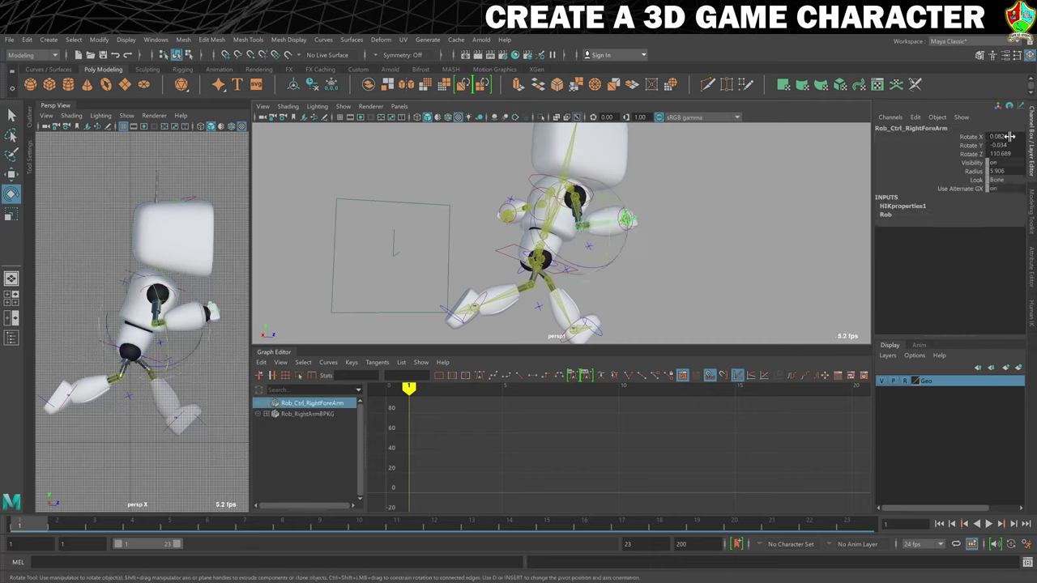
mouse_move(1010, 136)
mouse_down()
mouse_move(1011, 154)
mouse_move(1013, 144)
mouse_up()
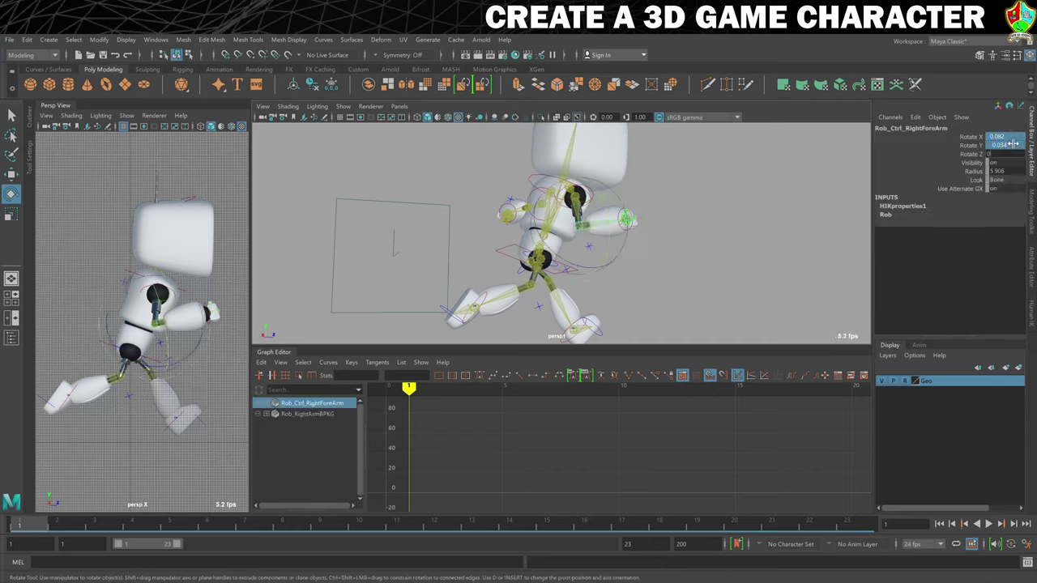
text(0)
key(Return)
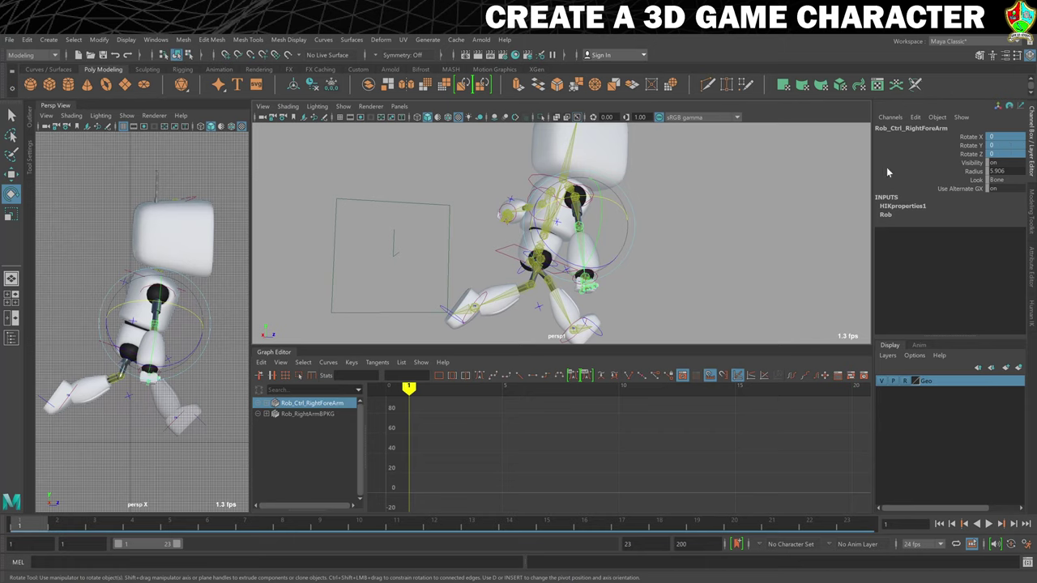
- Set a key on the right shoulder effector at frame 1
alt+drag(567, 243, 631, 248)
click(669, 242)
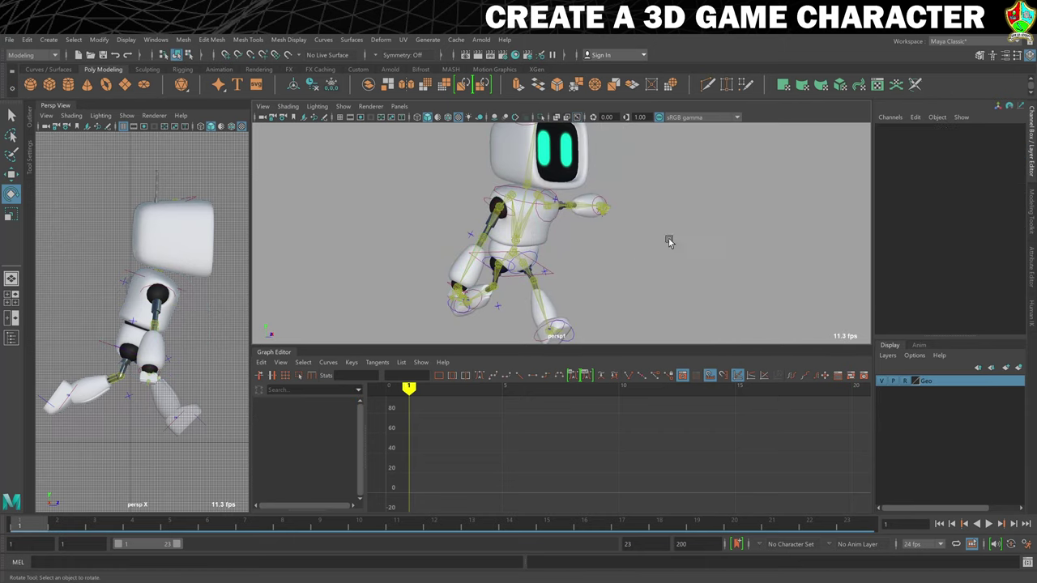
click(487, 208)
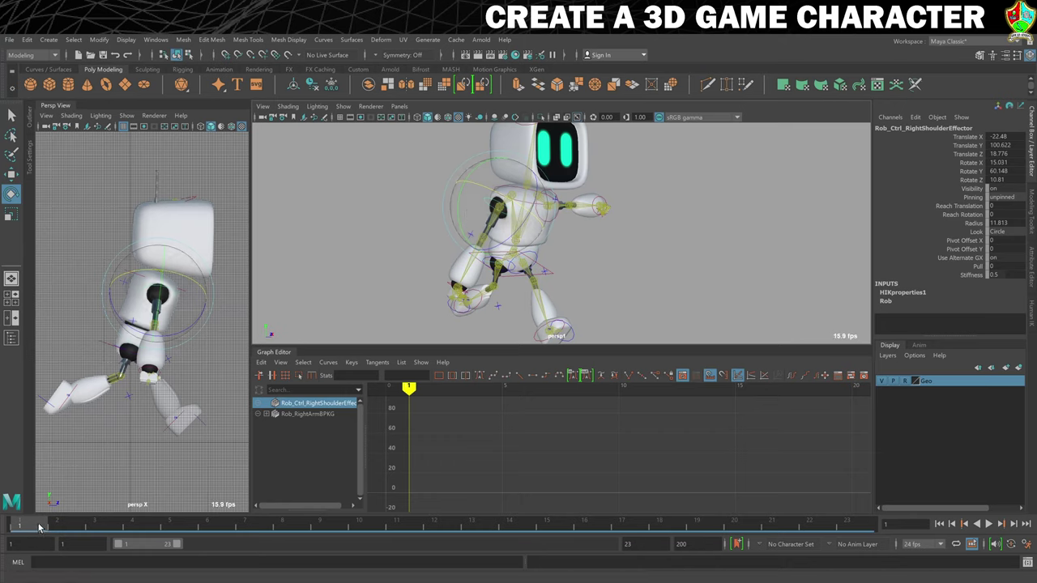
key(s)
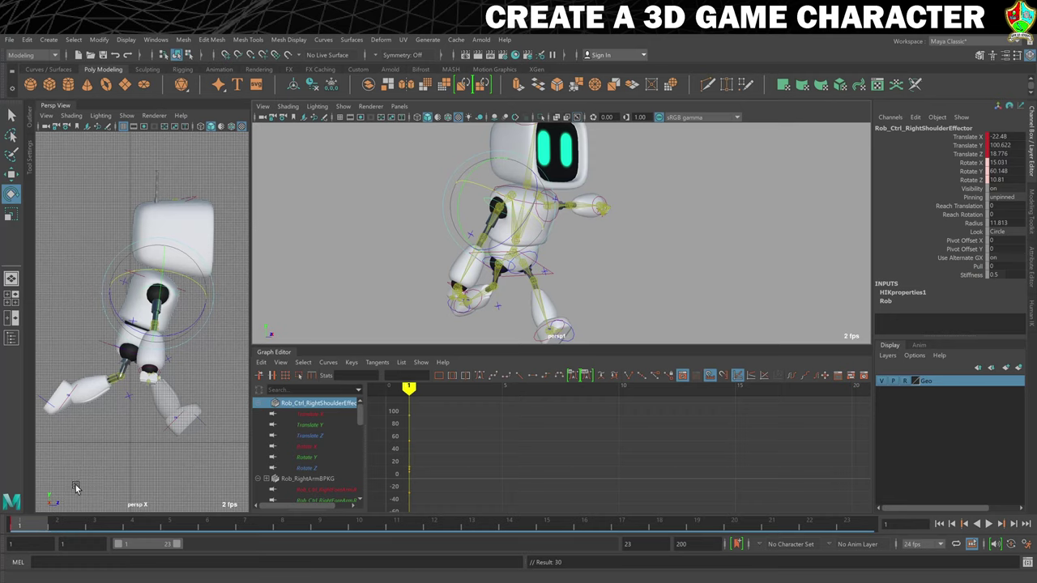
- At frame 9, rotate the right shoulder effector to swing the arm straight back behind the torso, about X 74.5, Y -1.4, Z 76.4
click(323, 529)
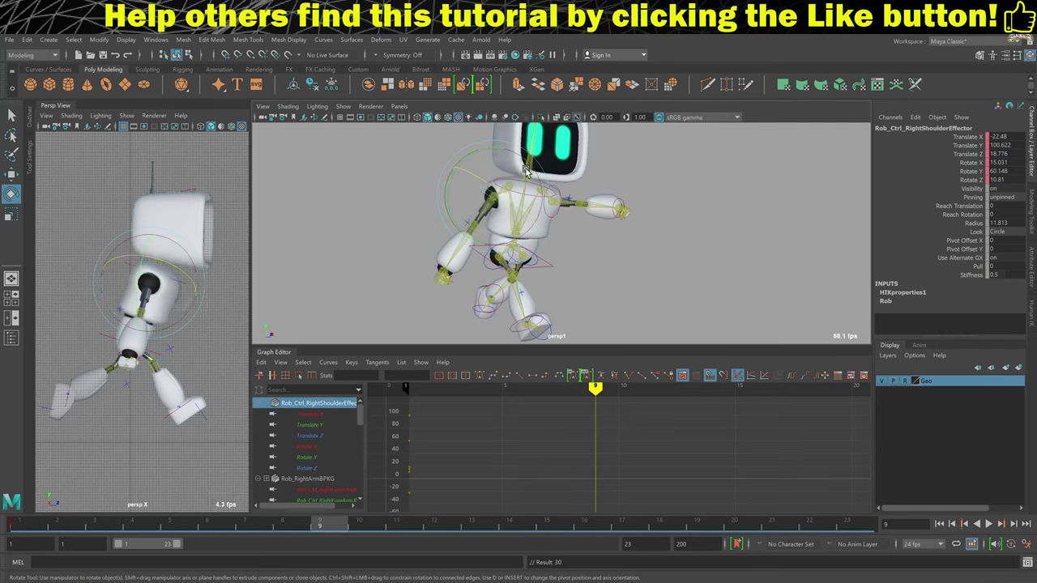
drag(526, 172, 490, 237)
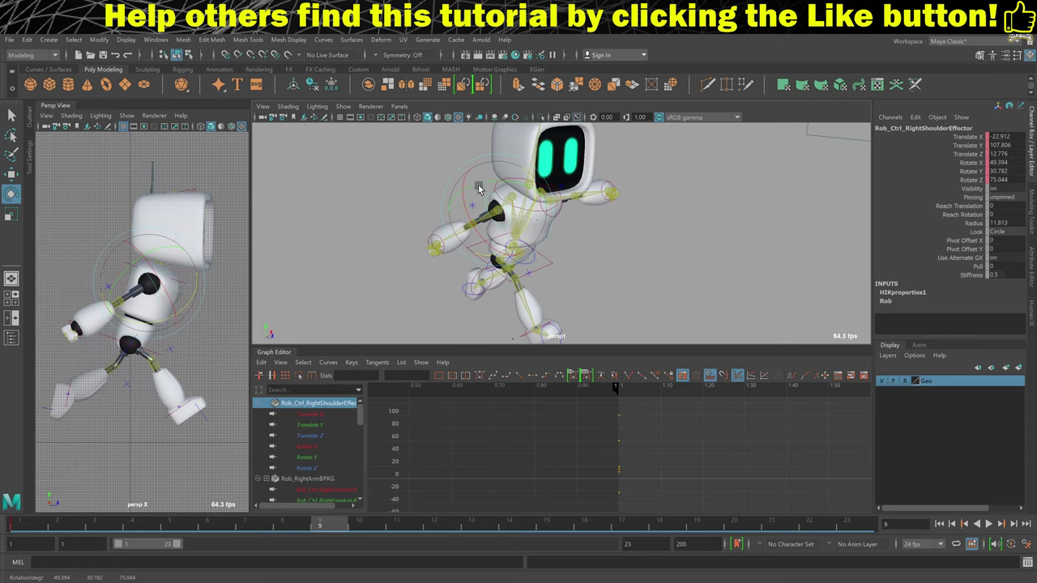
mouse_move(122, 320)
mouse_down()
mouse_move(142, 314)
mouse_move(112, 315)
mouse_up()
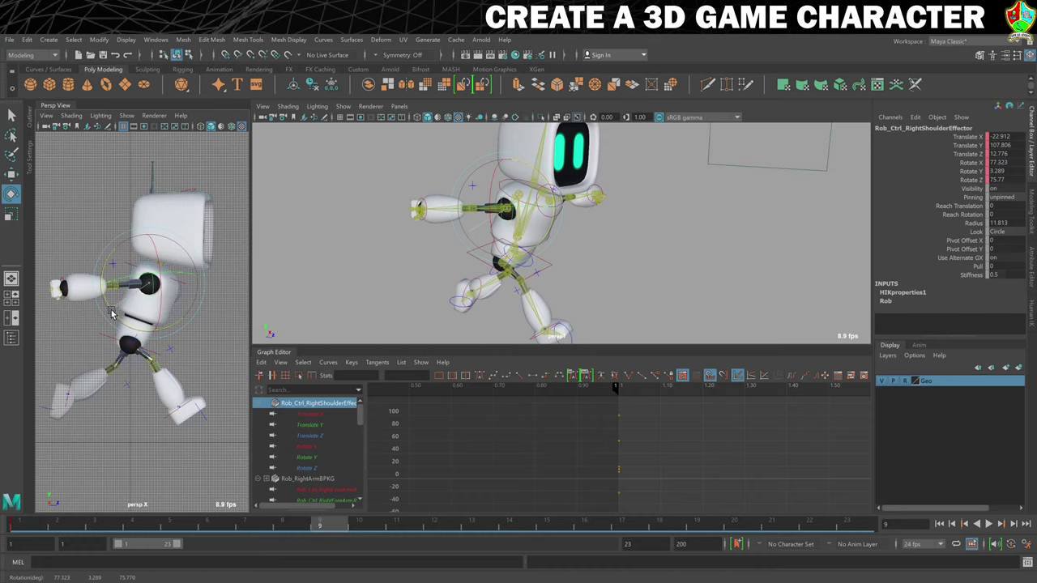
drag(112, 314, 157, 339)
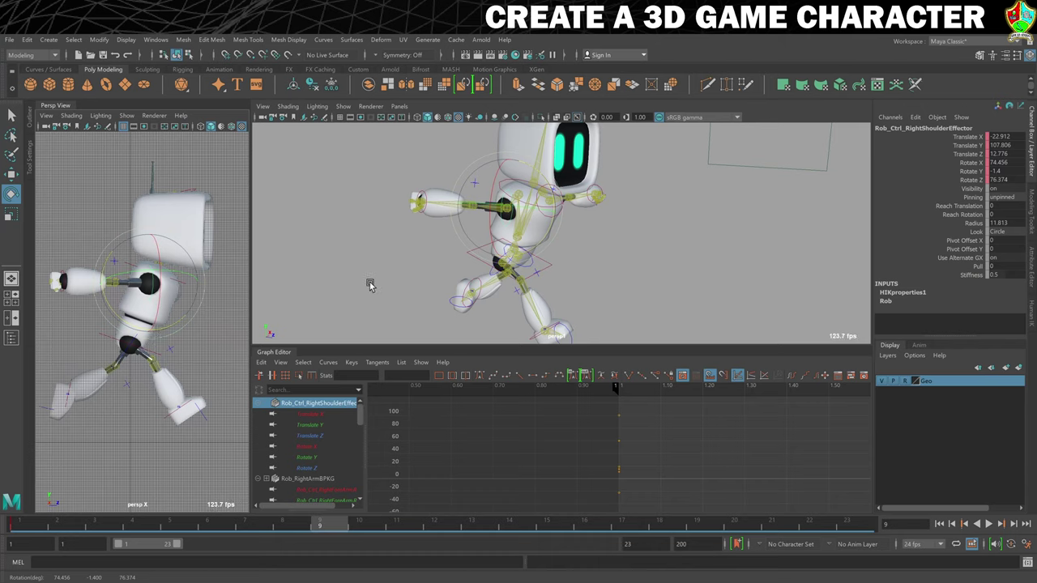
- Key the right shoulder effector's swung-back pose at frame 9 and hold it with another key at frame 12
alt+drag(584, 254, 453, 260)
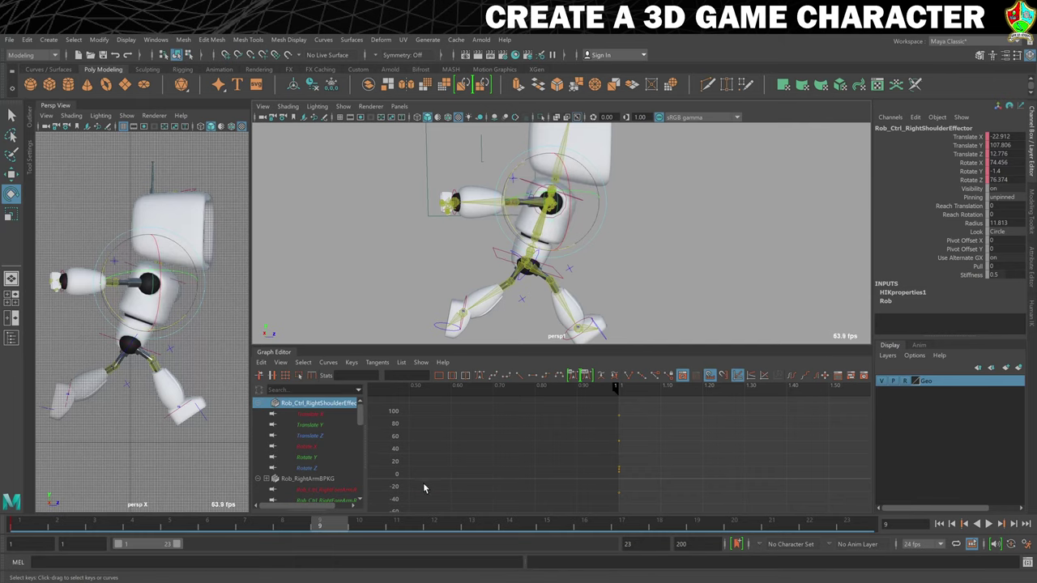
key(s)
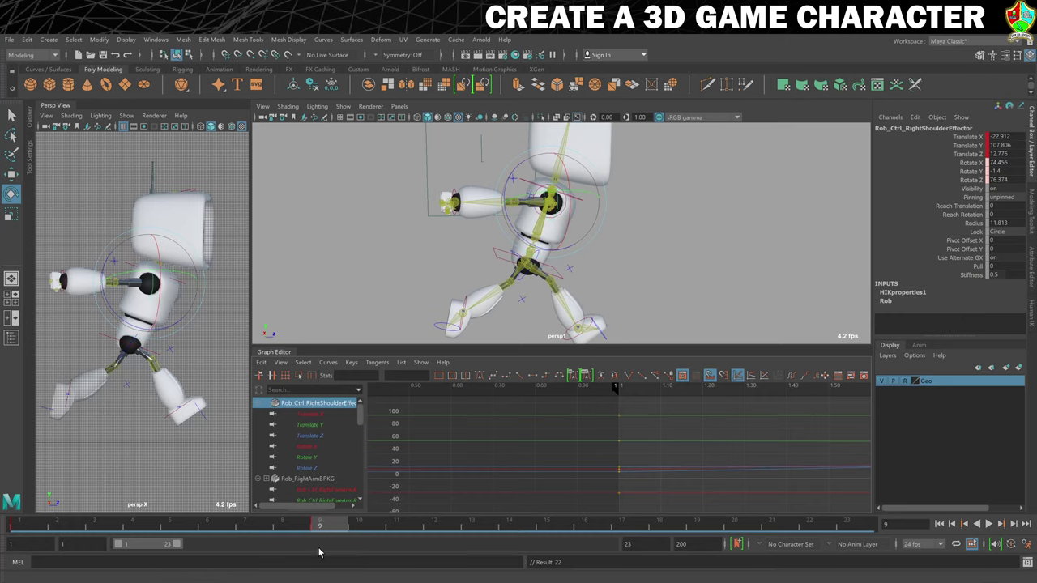
click(438, 527)
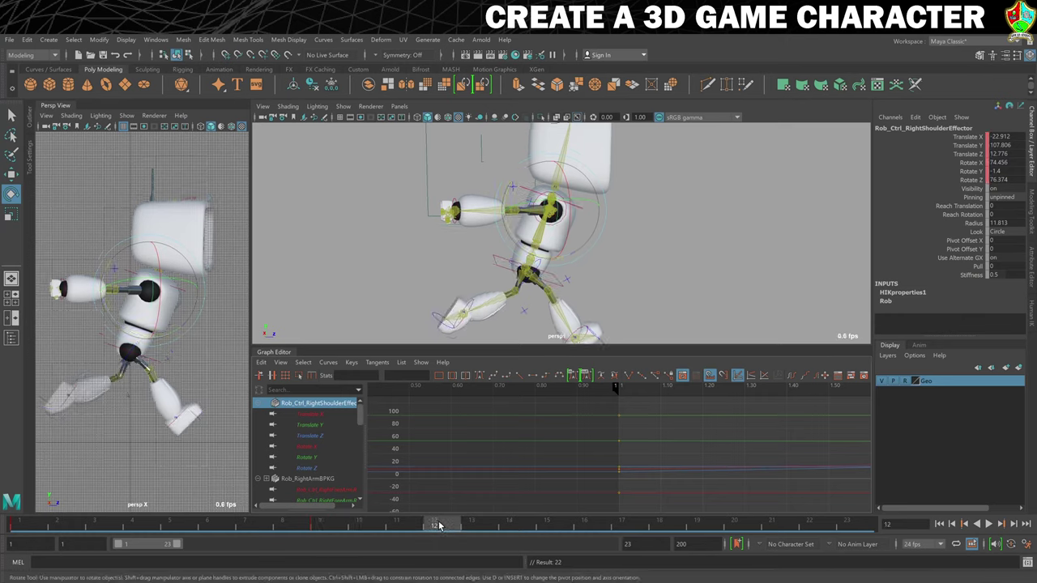
click(439, 525)
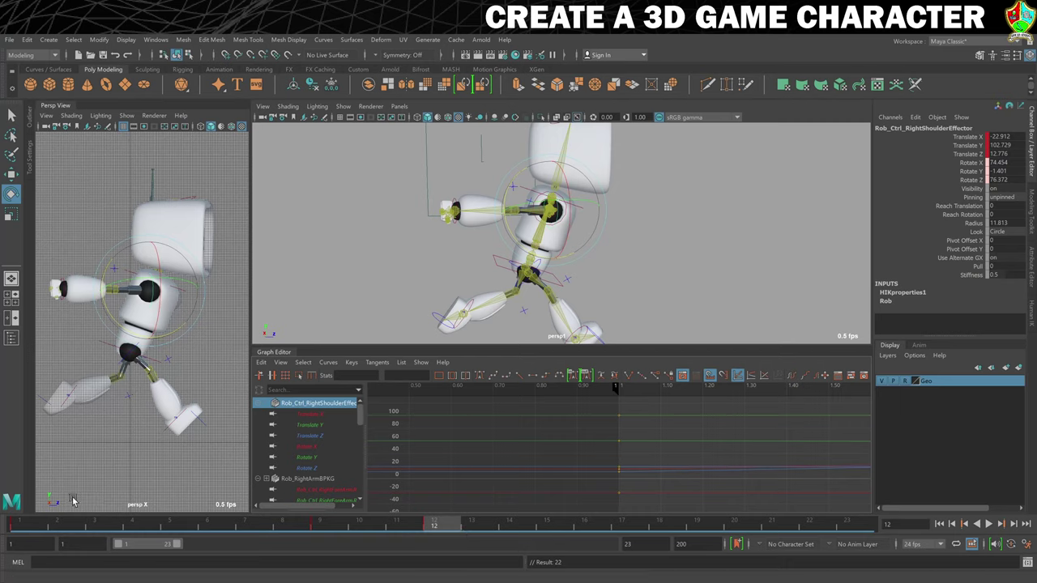
- Copy the right shoulder effector's key from frame 1 and paste it at frames 20 and 23
click(24, 525)
right_click(25, 527)
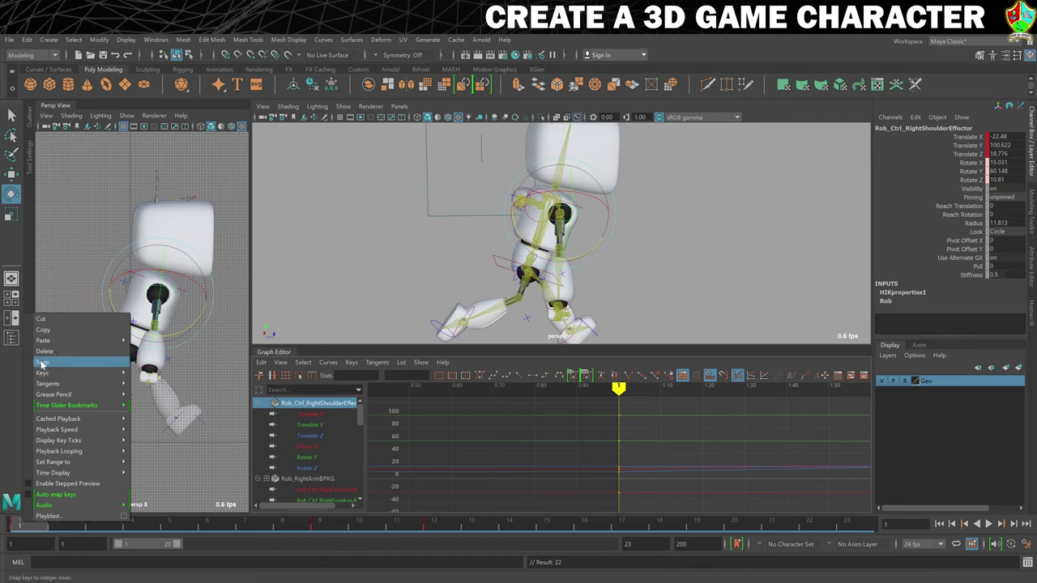
click(43, 330)
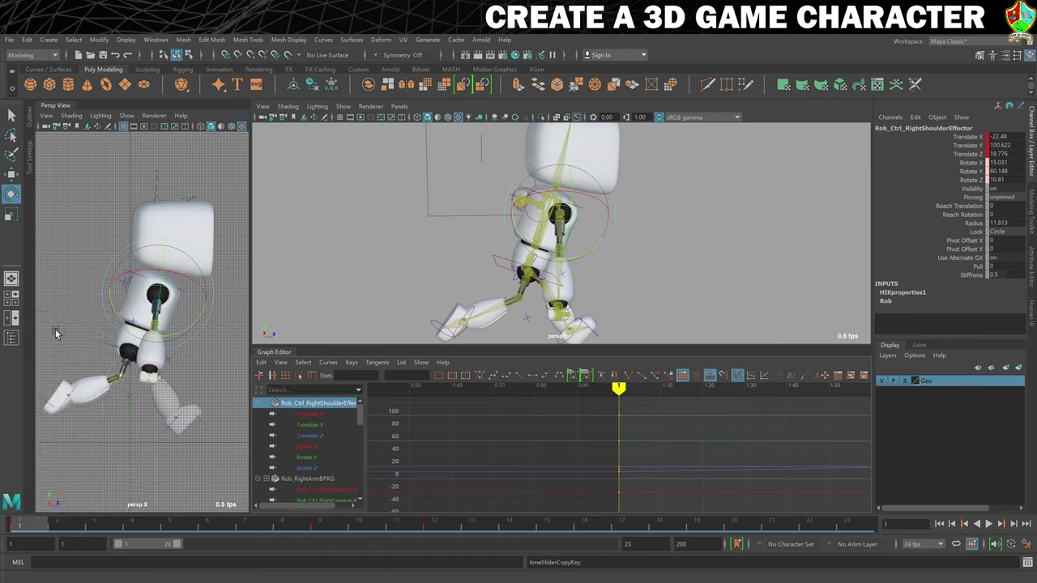
click(733, 526)
right_click(733, 527)
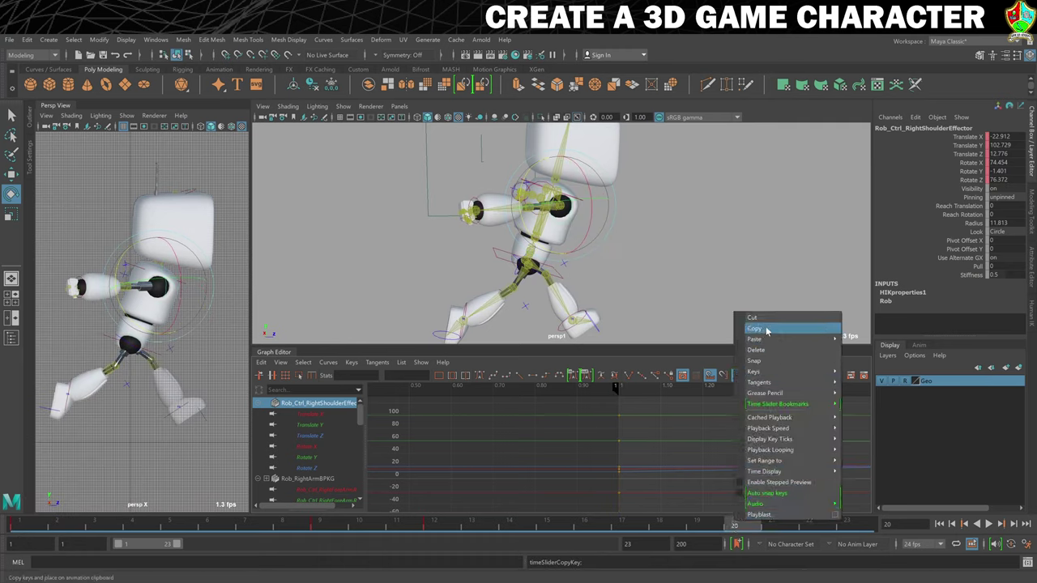
mouse_move(772, 339)
click(861, 340)
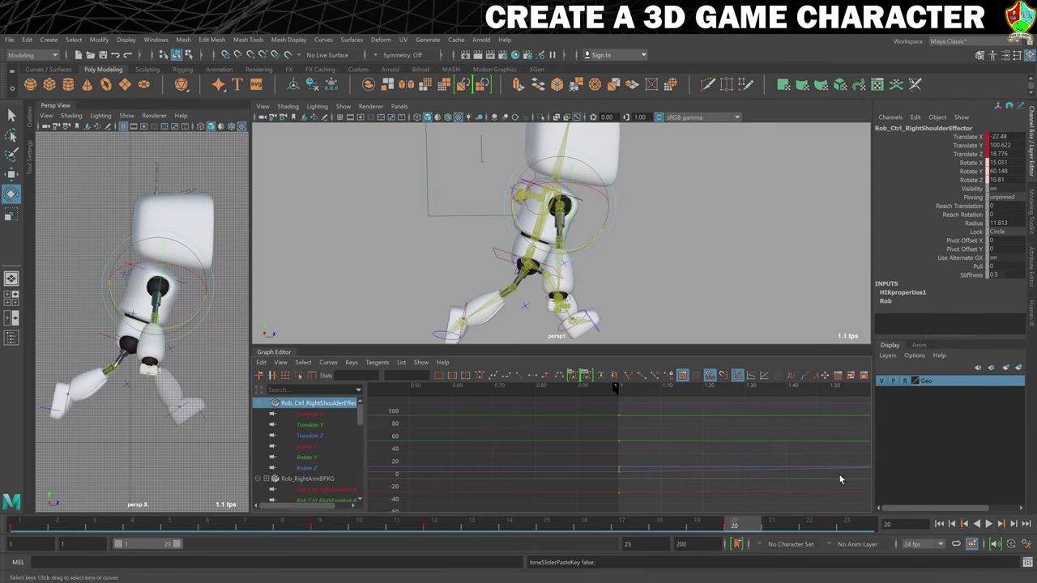
click(865, 528)
right_click(865, 528)
mouse_move(899, 343)
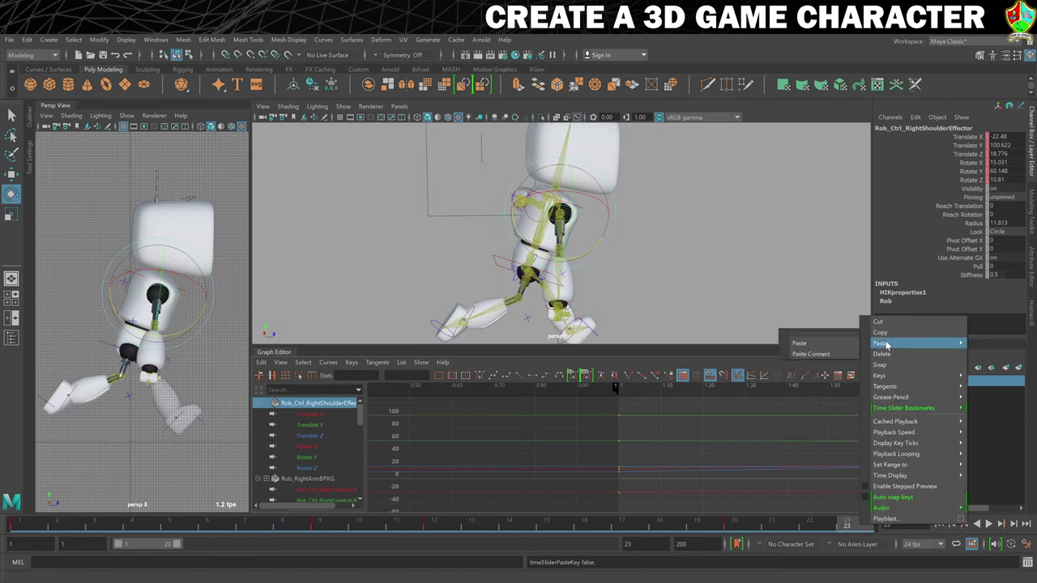
click(836, 344)
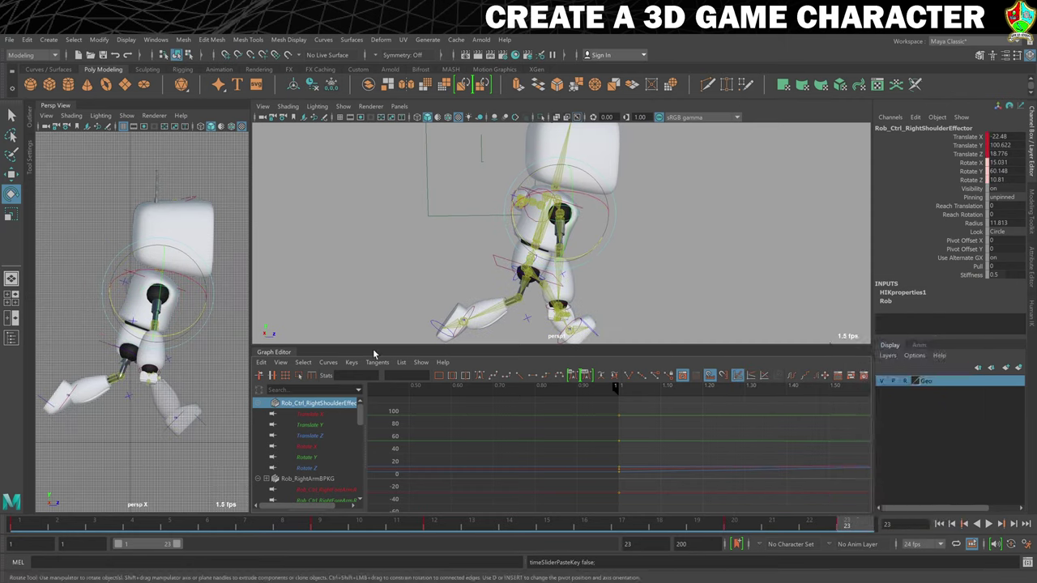
- Play back the run cycle and examine the right arm's swing from the front and side
click(211, 405)
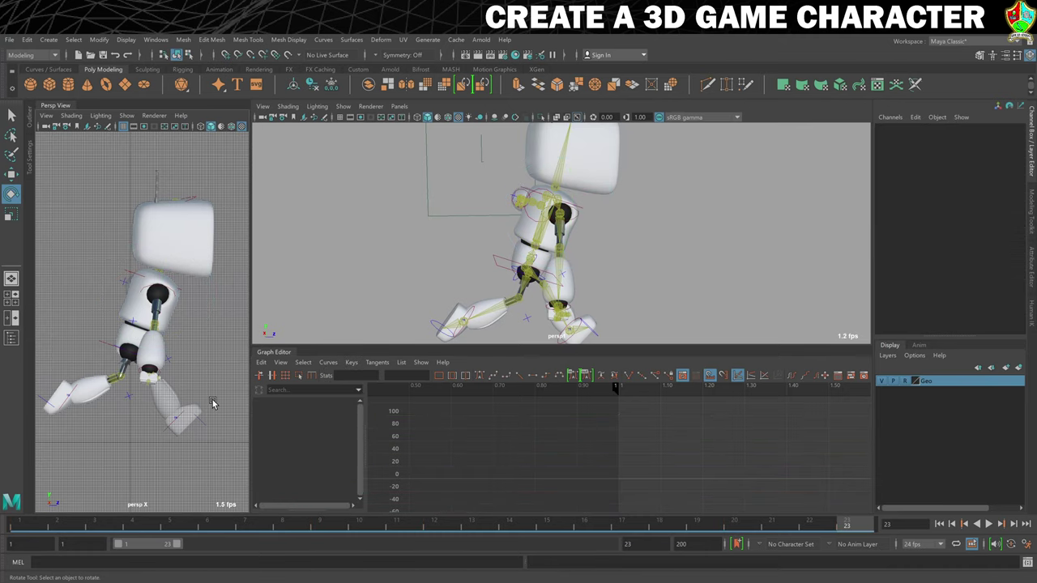
click(990, 525)
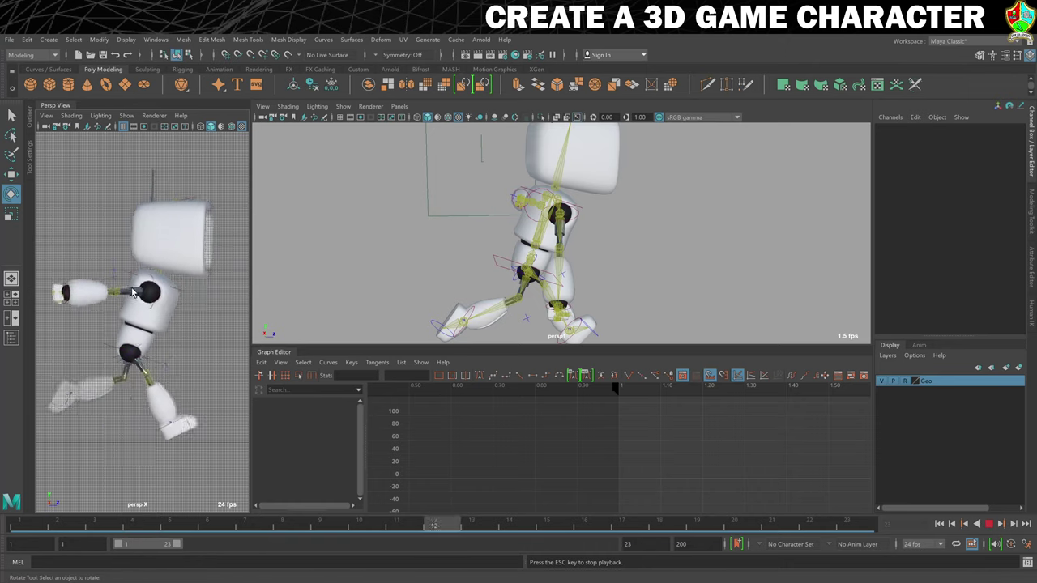
click(690, 240)
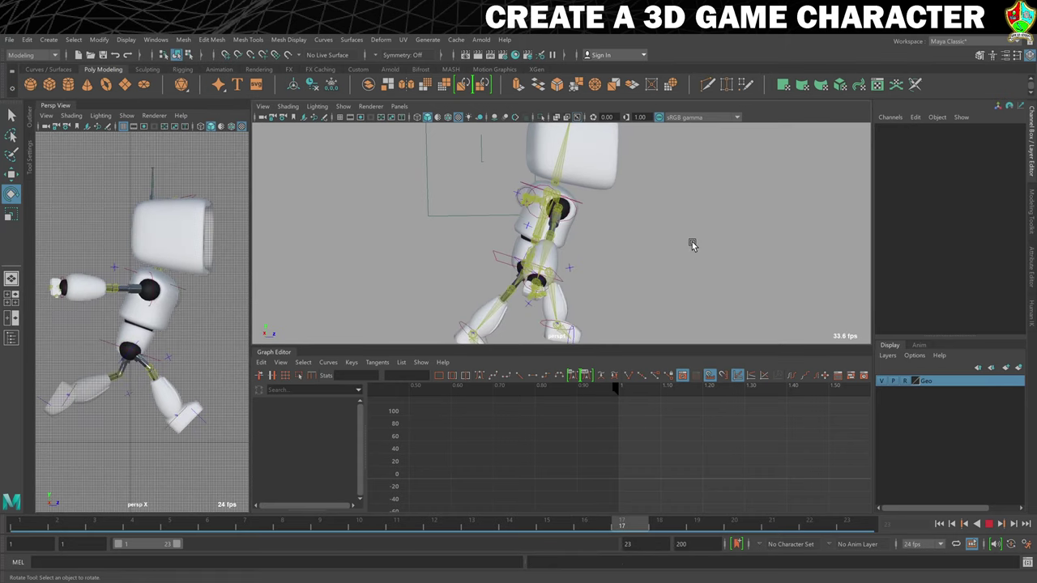
alt+drag(702, 248, 648, 245)
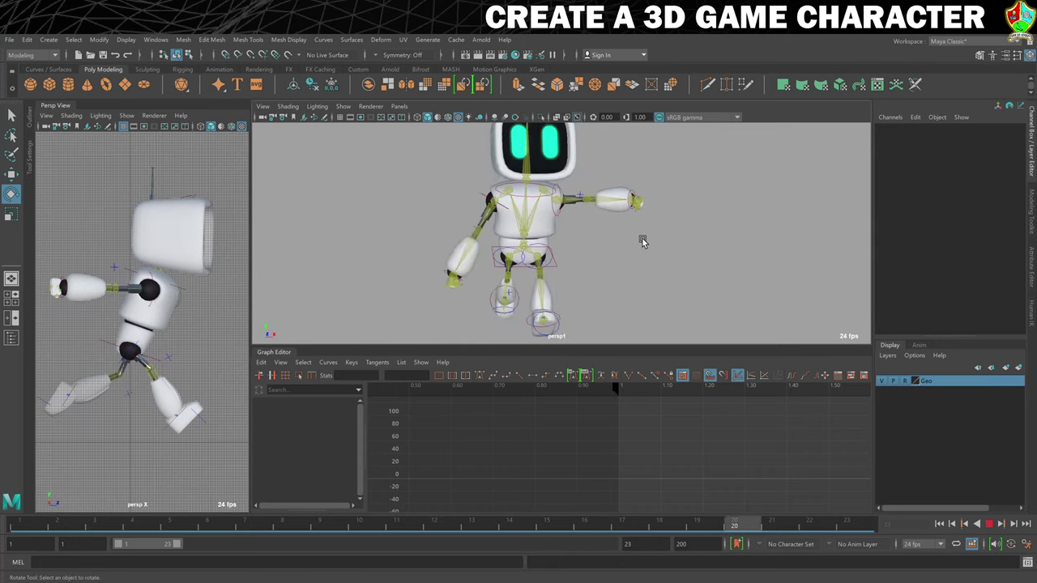
alt+drag(608, 264, 636, 279)
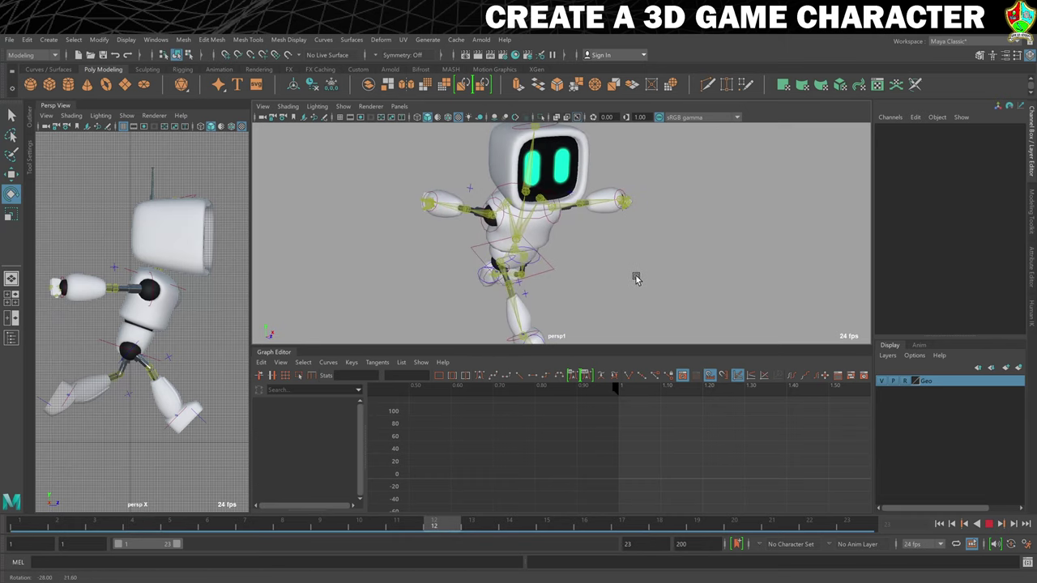
click(989, 525)
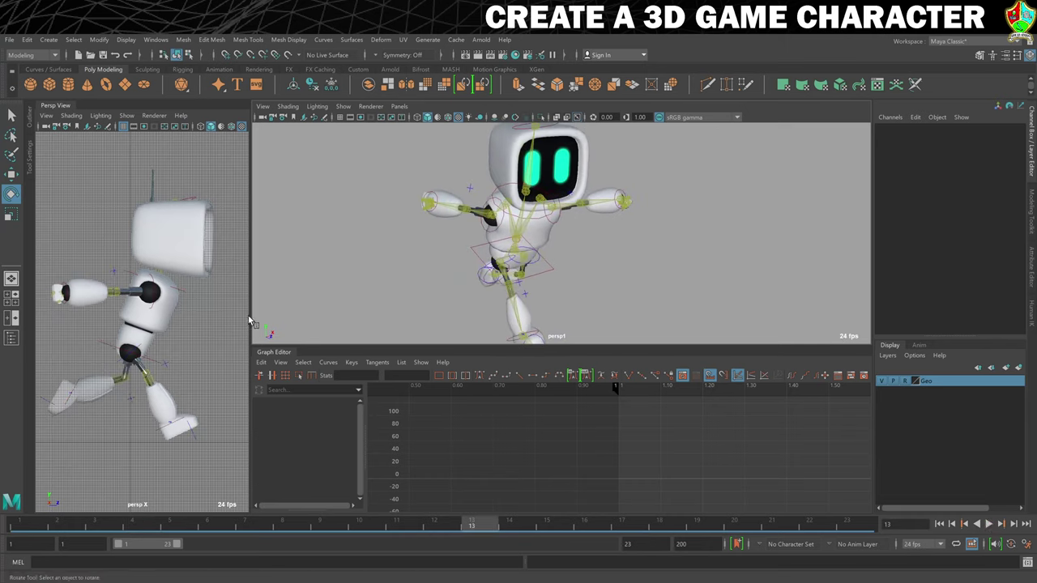
- At frame 1, bend the right forearm forward to about Rotate Z 102 and key the pose
click(468, 212)
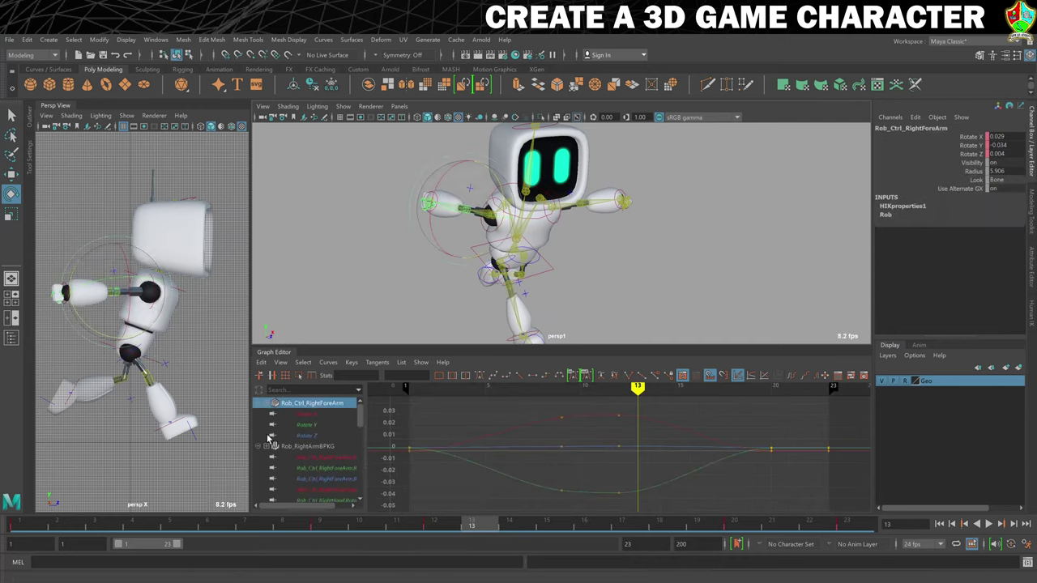
drag(405, 526, 6, 522)
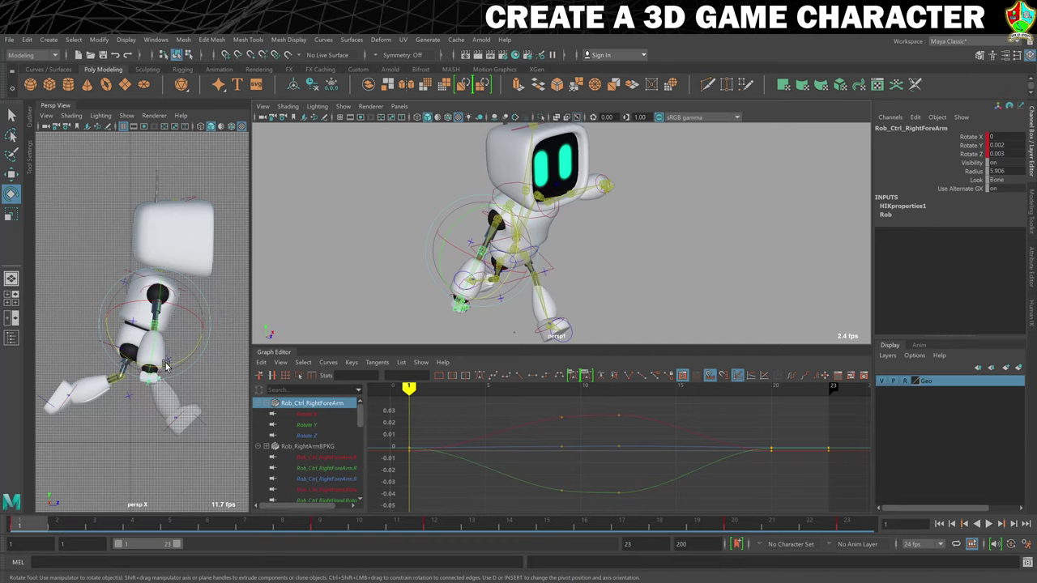
drag(179, 365, 229, 285)
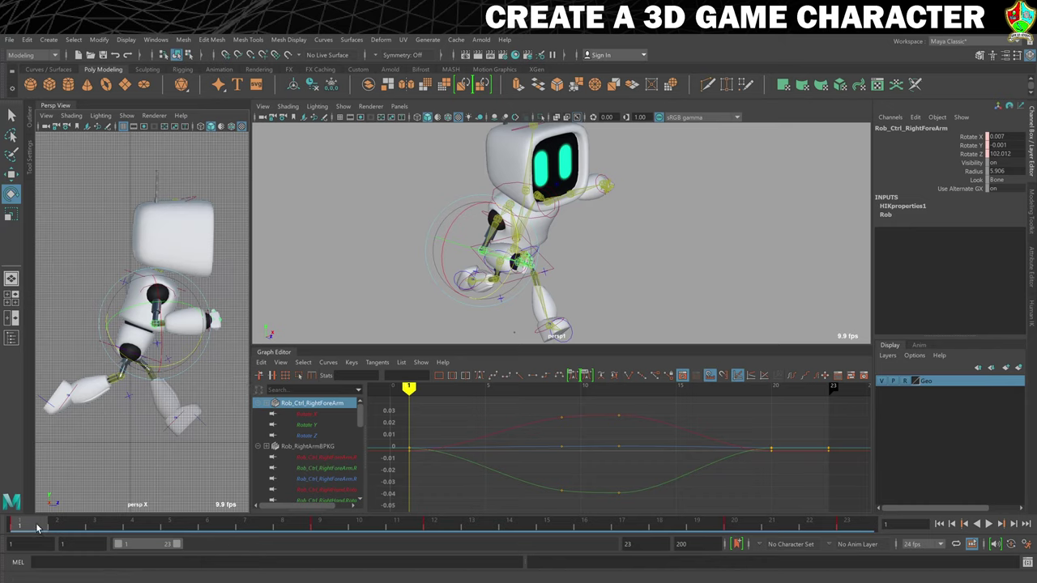
key(s)
- Bend the right forearm to about Rotate Z 49.7 at frame 9 and 44.5 at frame 12, keying both poses
click(319, 526)
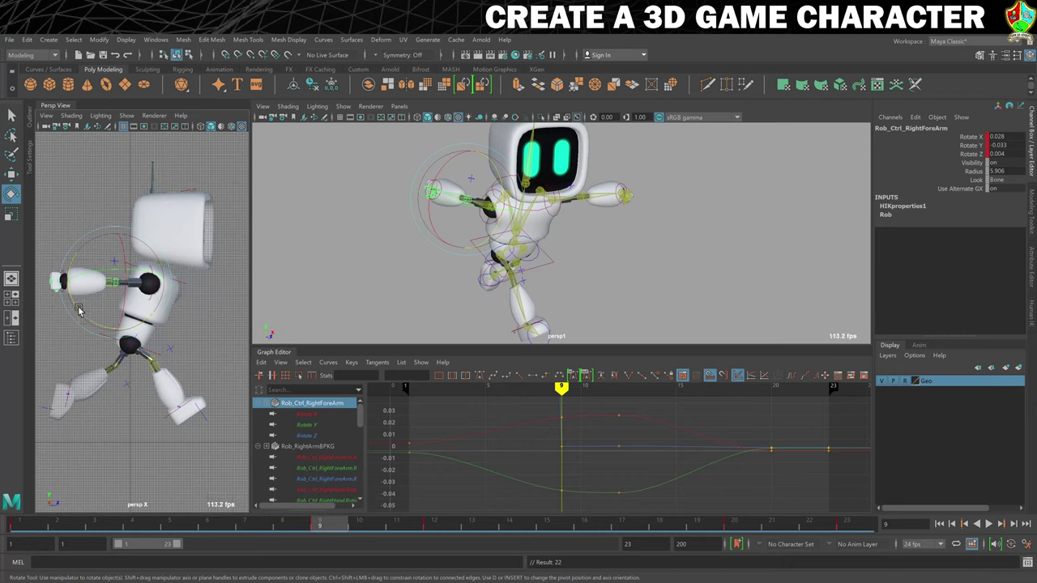
drag(78, 311, 119, 325)
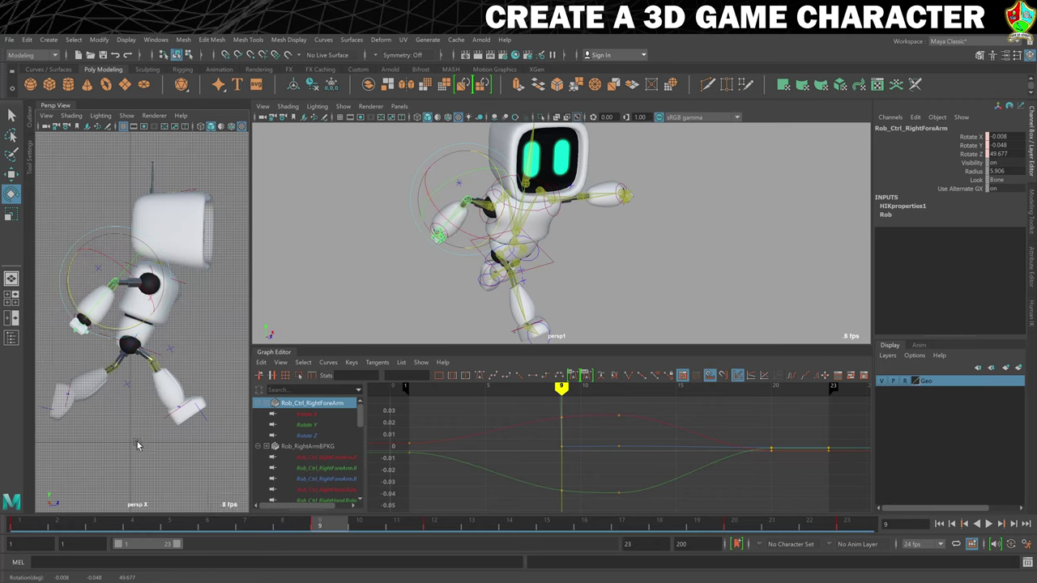
key(s)
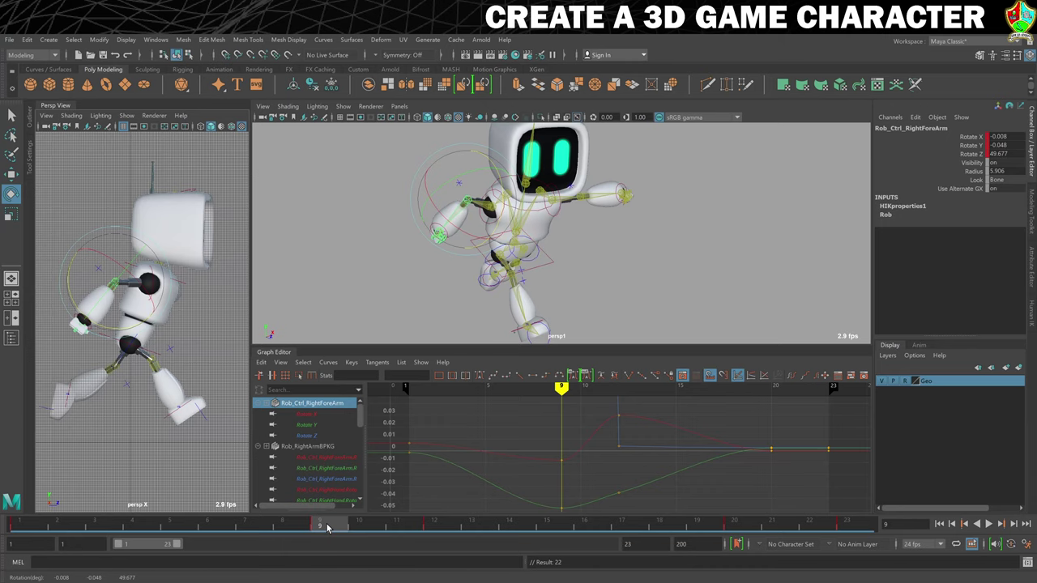
click(435, 528)
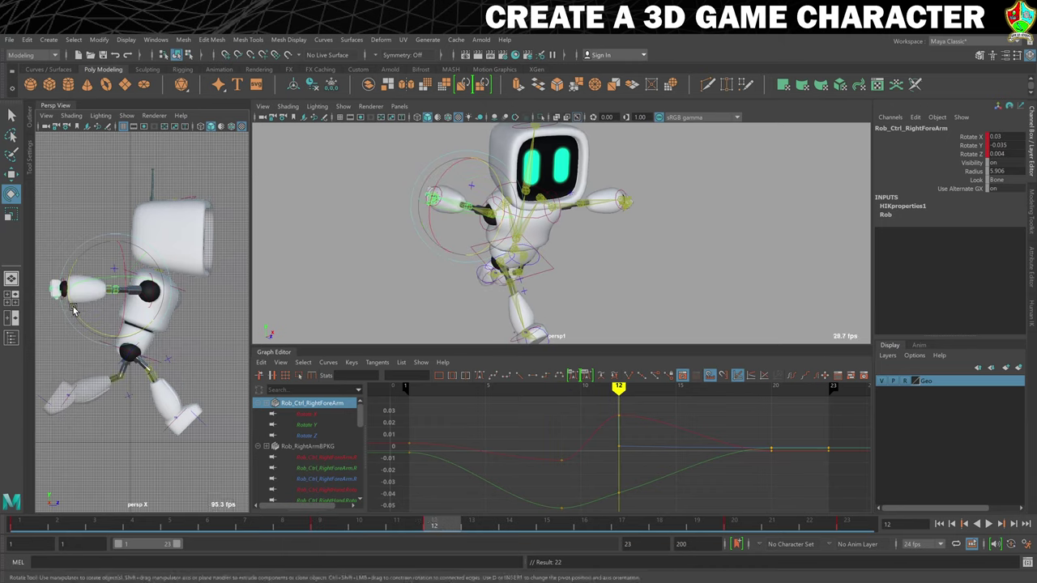
drag(73, 311, 110, 318)
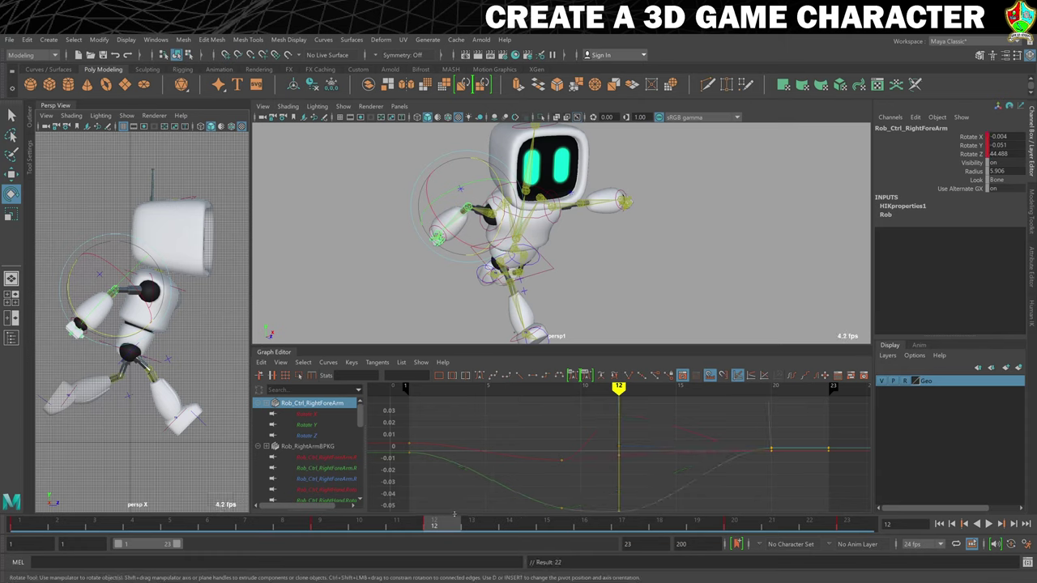
- At frame 20, bend the right forearm forward to about Rotate Z 97.6 and key the pose
click(734, 529)
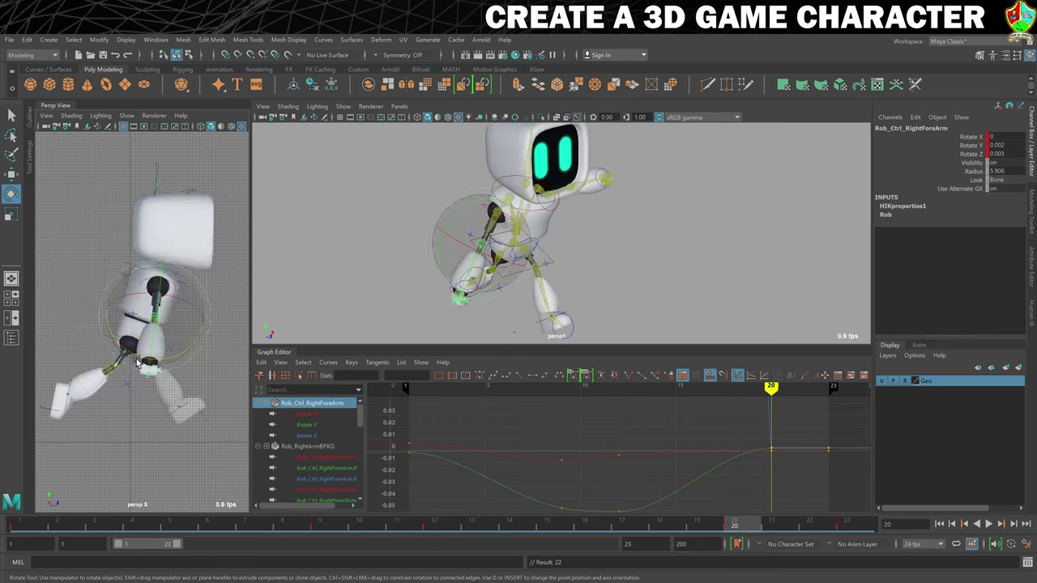
drag(125, 349, 194, 329)
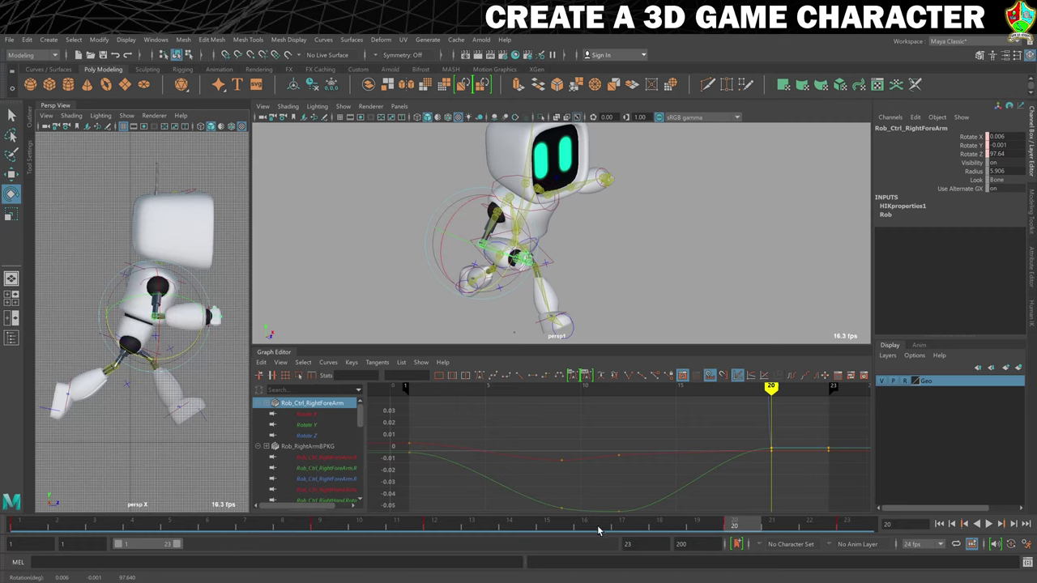
key(s)
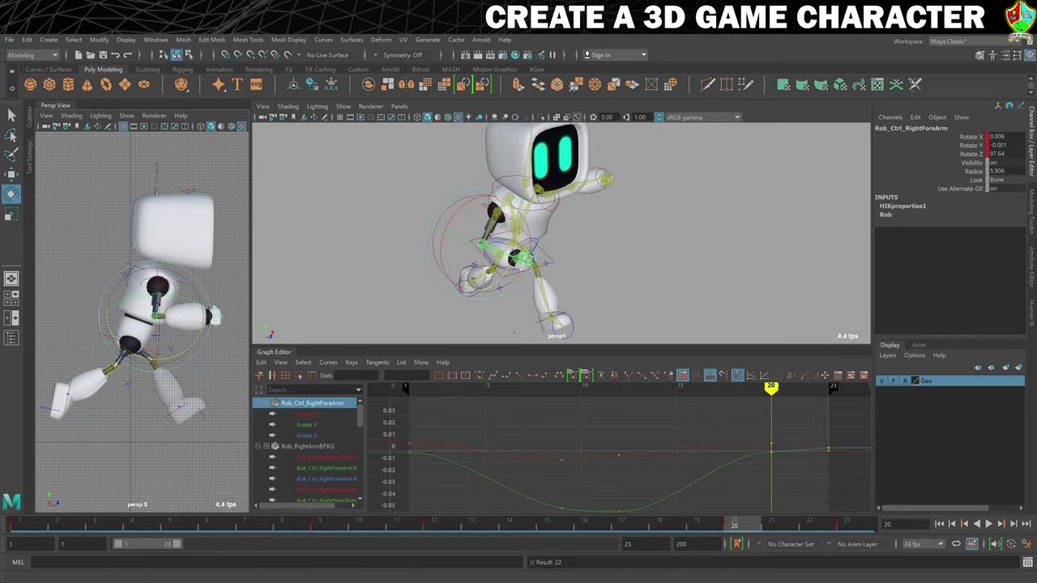
- Copy the right forearm's key from frame 1 and paste it at frame 23
click(29, 530)
right_click(29, 530)
mouse_move(74, 347)
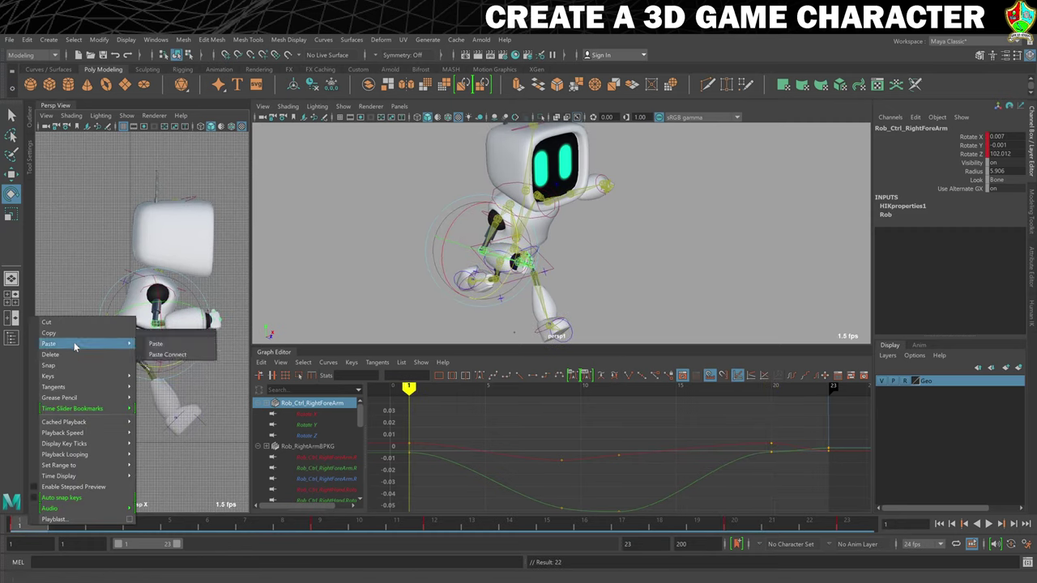
click(69, 334)
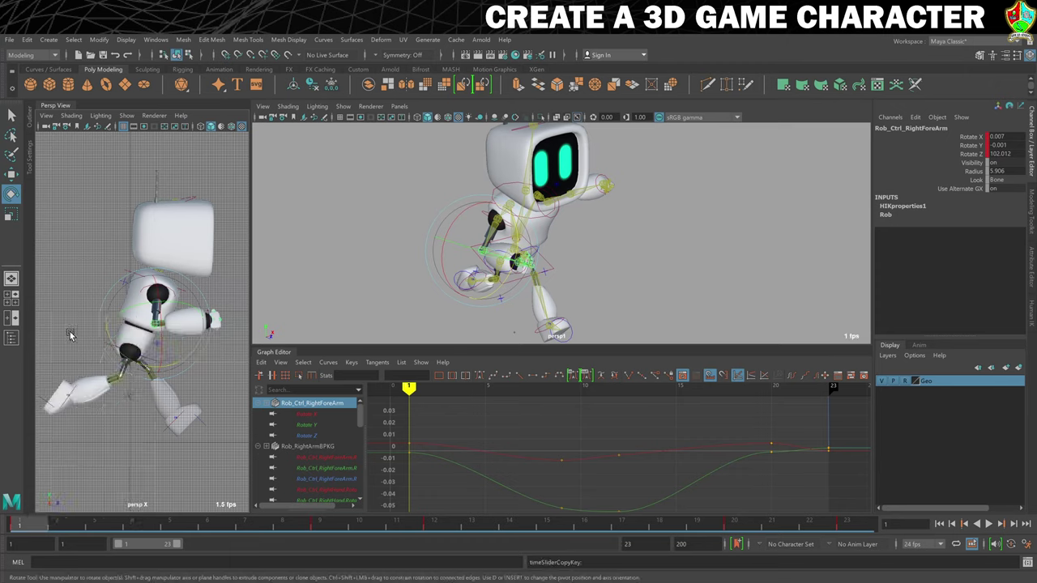
click(952, 526)
right_click(847, 525)
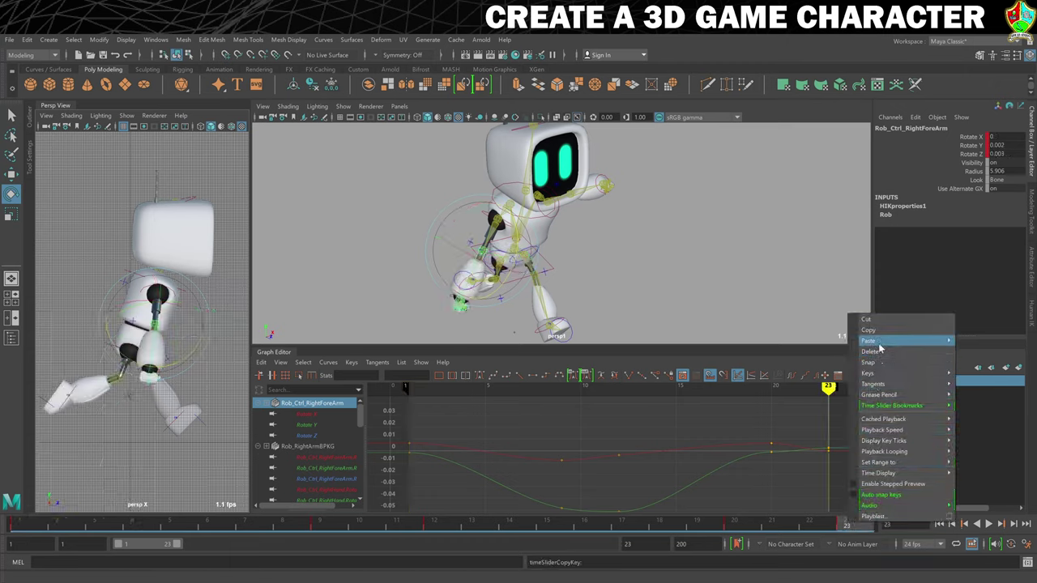
mouse_move(880, 347)
click(973, 343)
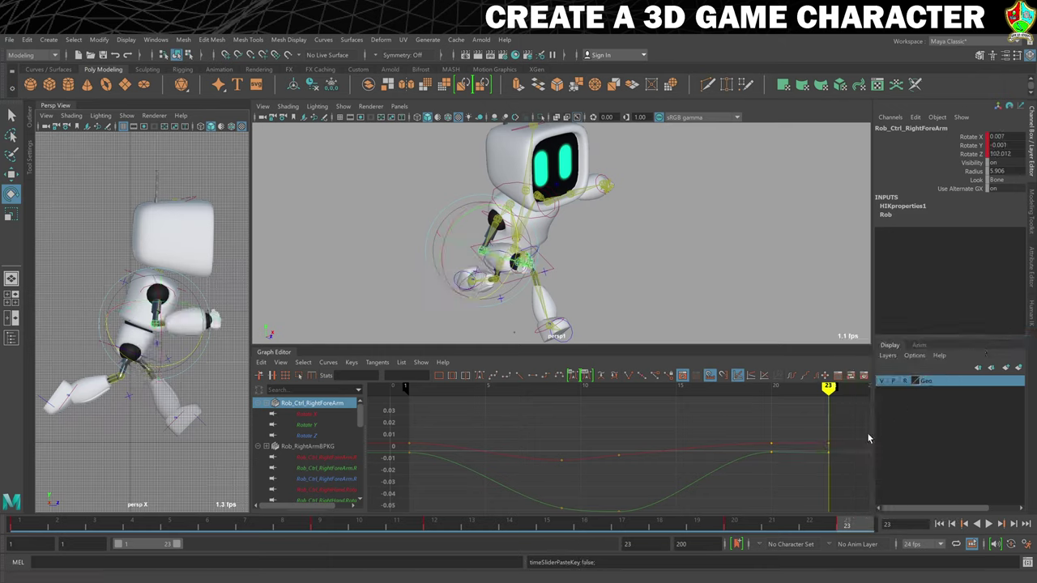
- Play back the run cycle to examine the right elbow's bend from the front and side, then return to frame 1
click(180, 469)
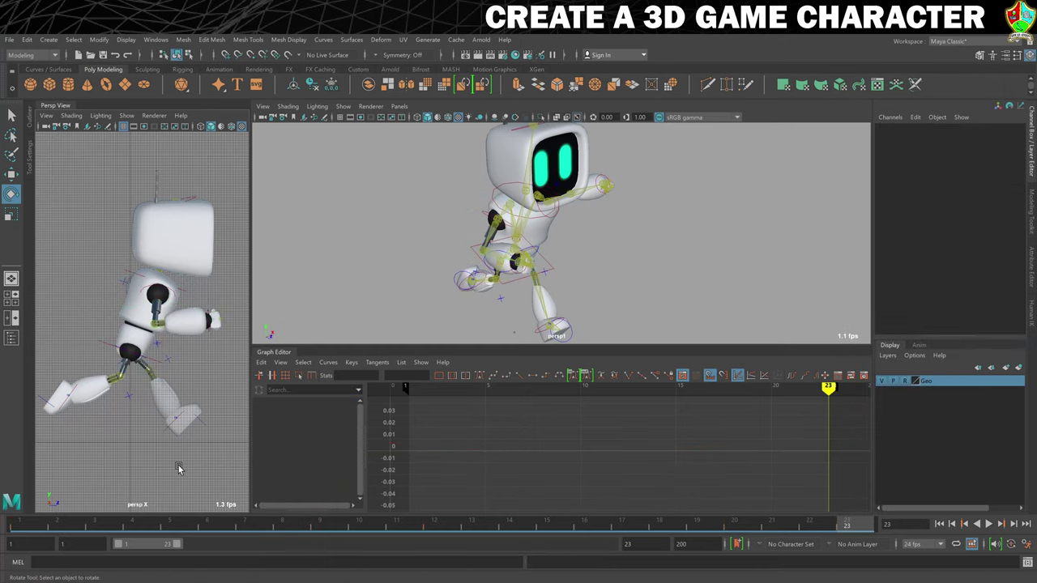
click(989, 524)
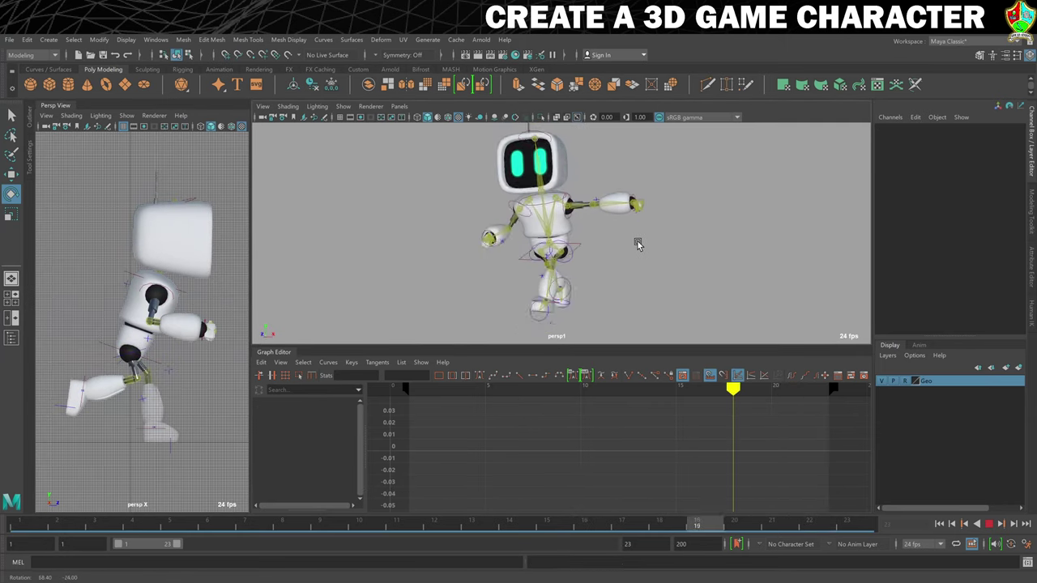
mouse_move(702, 257)
alt+mouse_down()
mouse_move(658, 242)
mouse_move(714, 247)
alt+mouse_up()
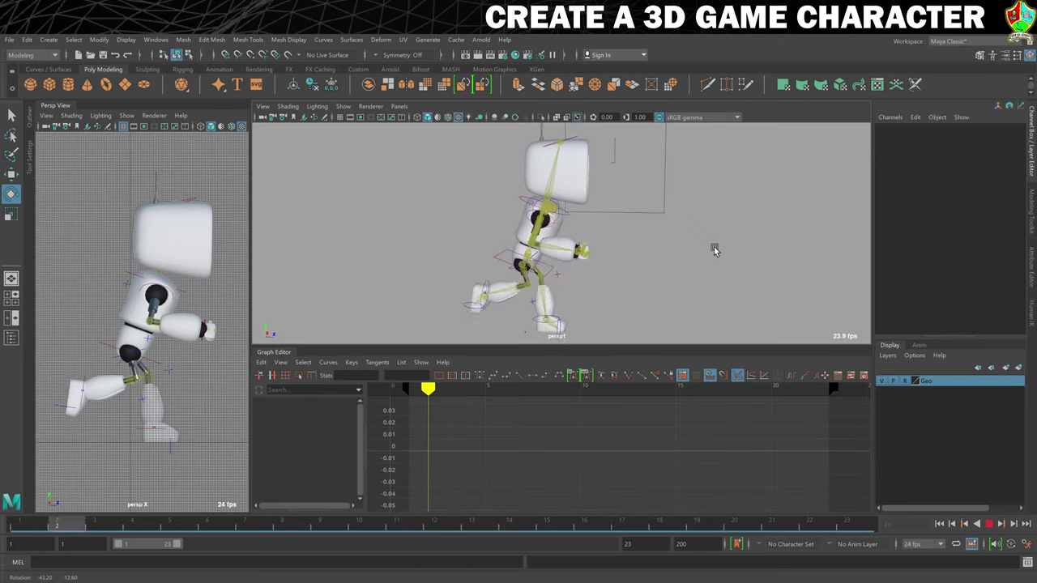
alt+drag(714, 247, 708, 249)
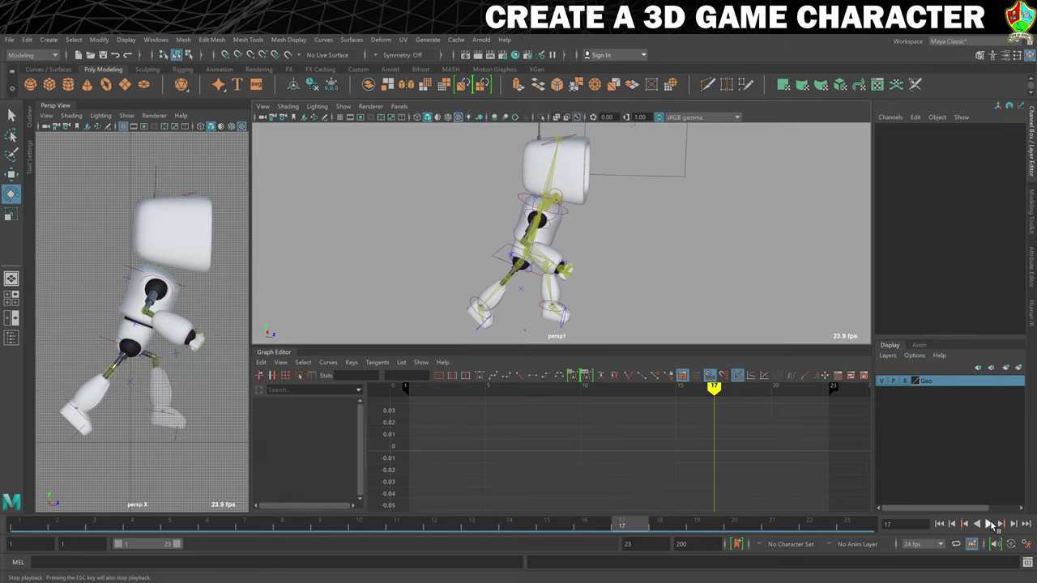
click(989, 523)
click(939, 523)
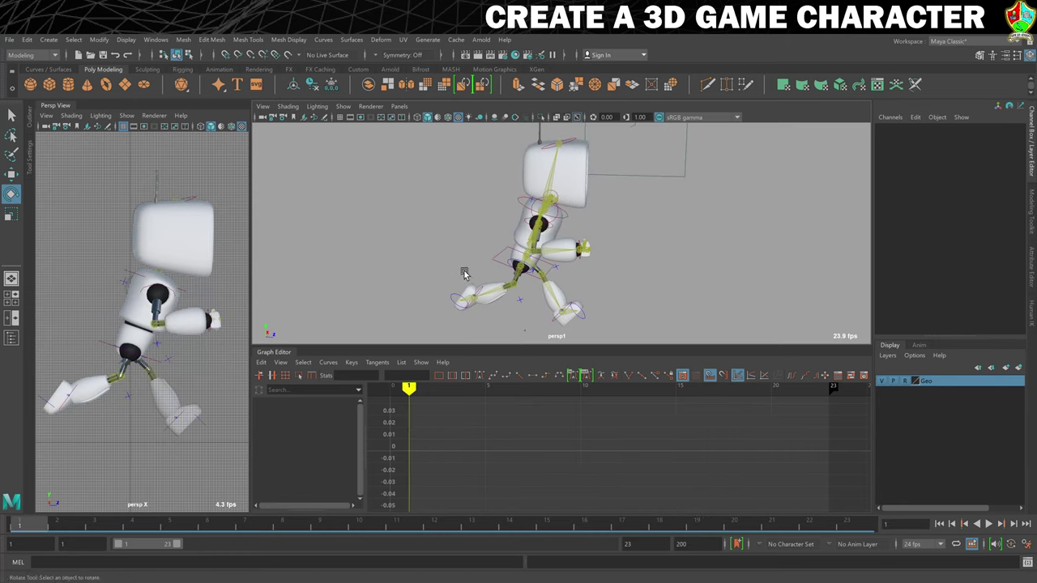
- Copy the right shoulder effector's swung-back key at frame 12
alt+drag(714, 239, 678, 235)
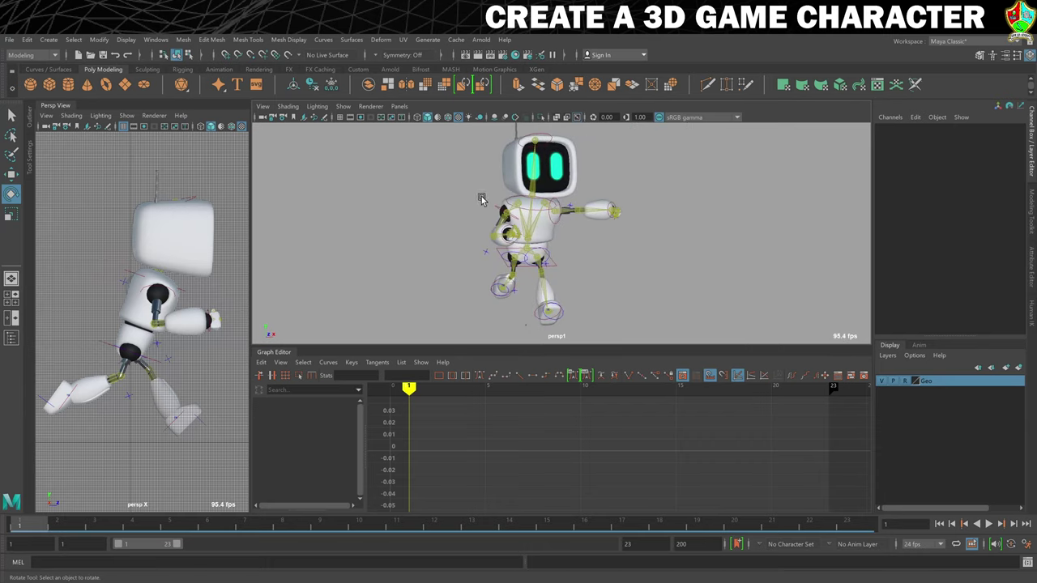
click(496, 215)
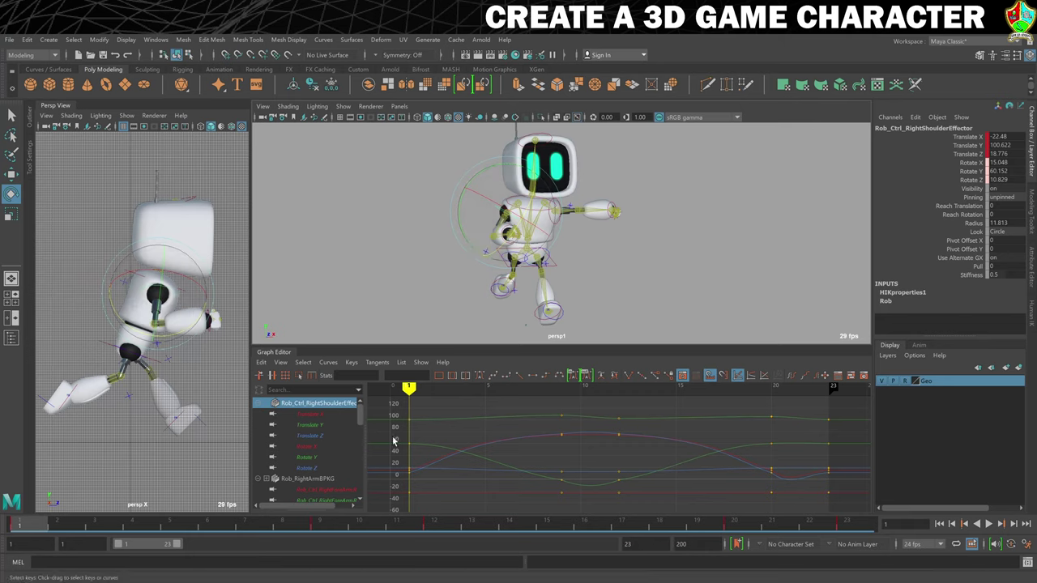
click(436, 524)
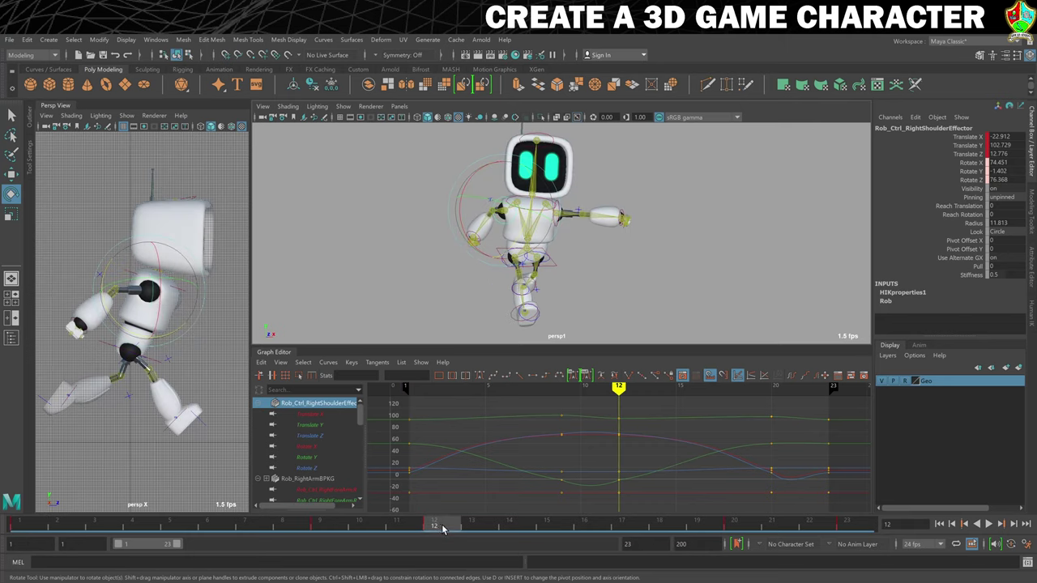
right_click(443, 527)
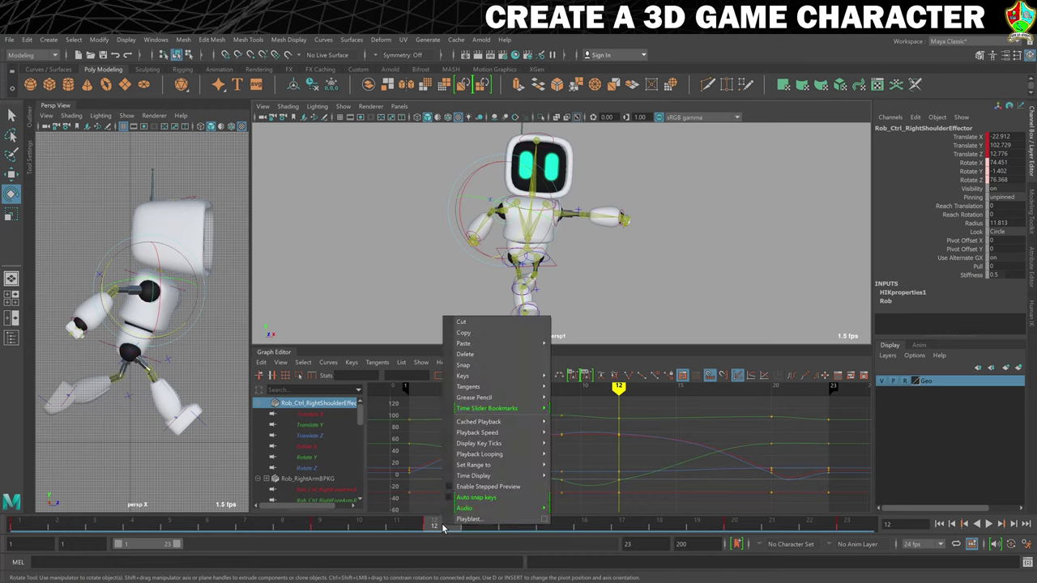
click(477, 333)
- Paste the copied swung-back key onto the left shoulder effector at frame 1
alt+drag(655, 245, 676, 248)
click(644, 241)
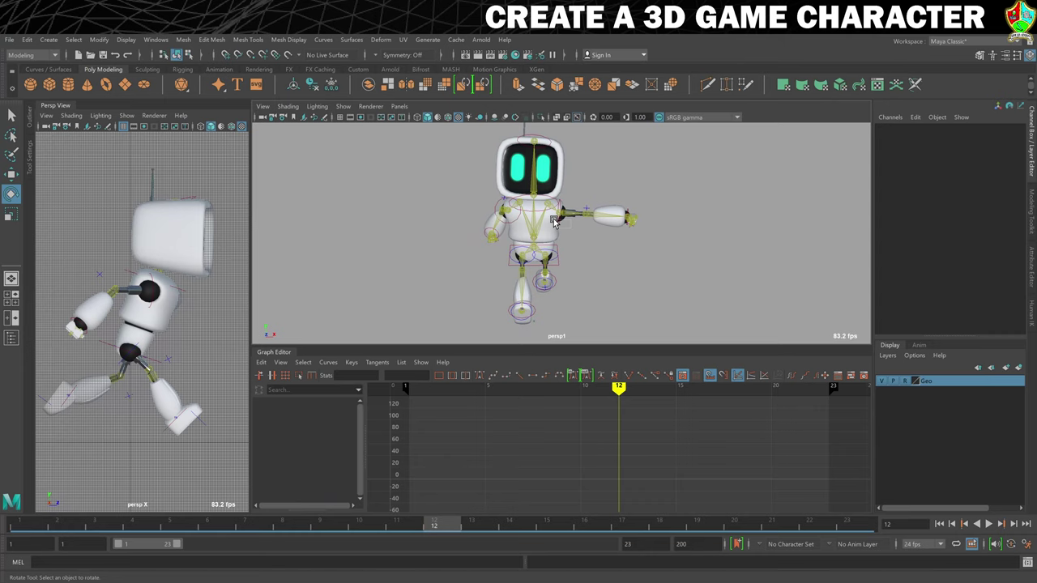
click(555, 223)
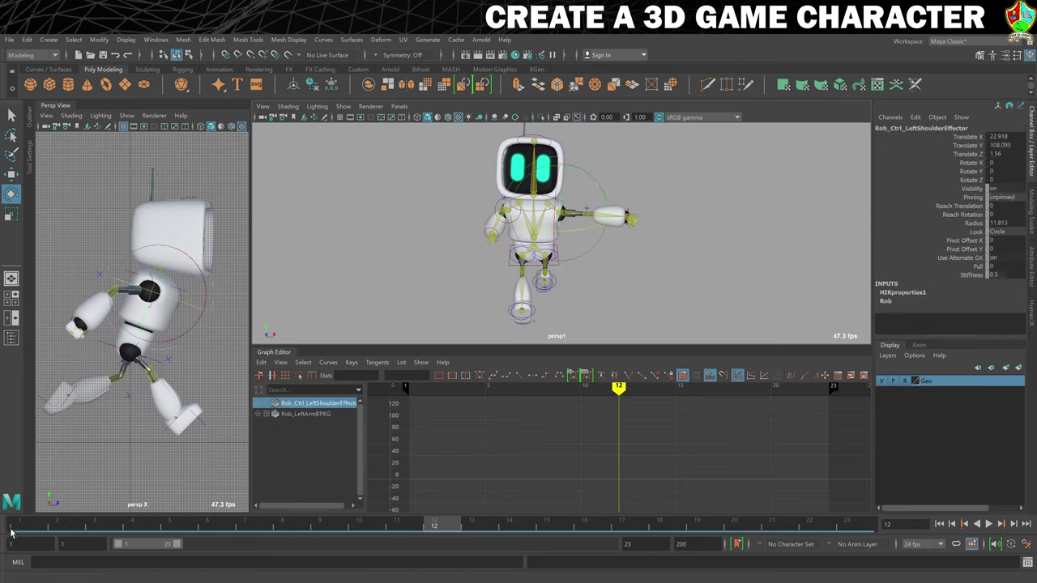
click(19, 527)
right_click(27, 526)
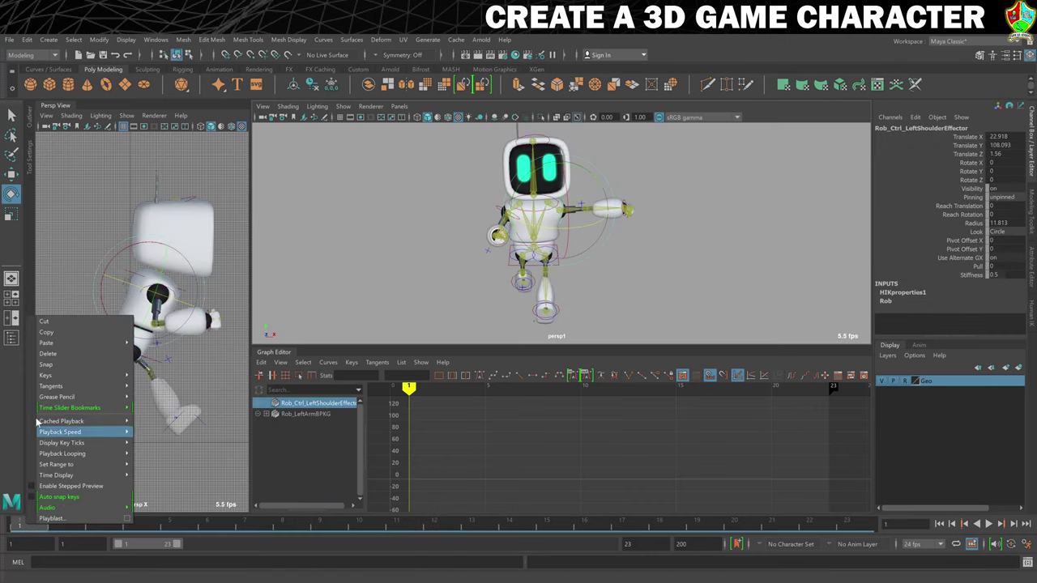
mouse_move(62, 345)
click(147, 346)
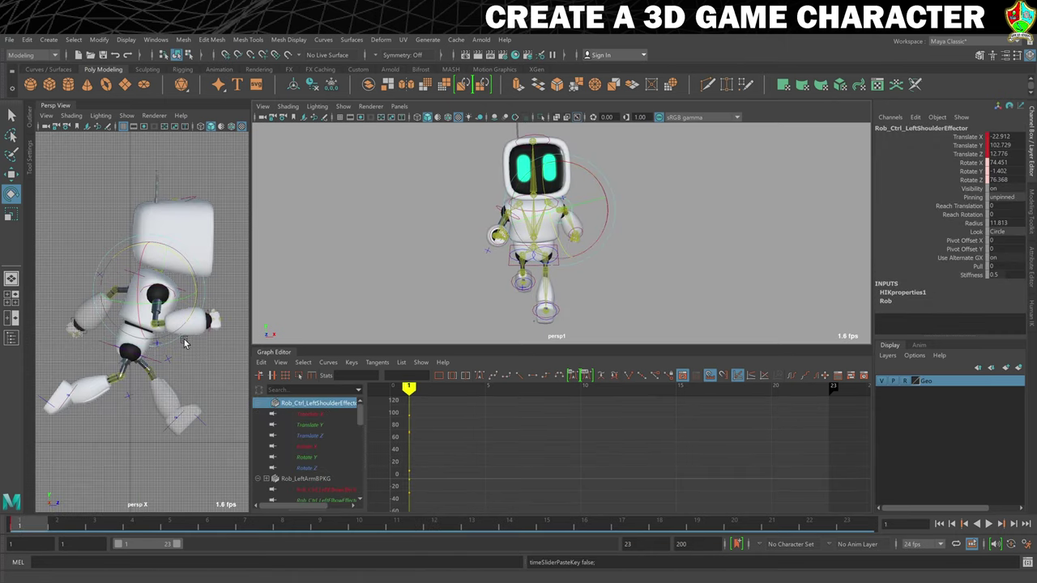
- Copy the right shoulder effector's key at frame 20
mouse_move(381, 292)
alt+mouse_down()
mouse_move(450, 280)
mouse_move(365, 281)
alt+mouse_up()
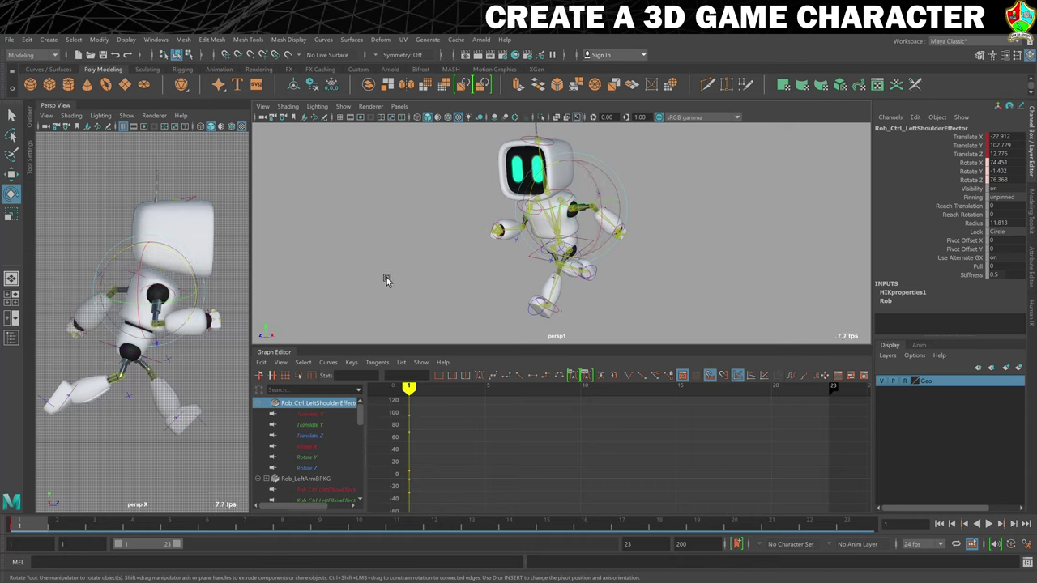
alt+drag(386, 280, 417, 276)
click(416, 277)
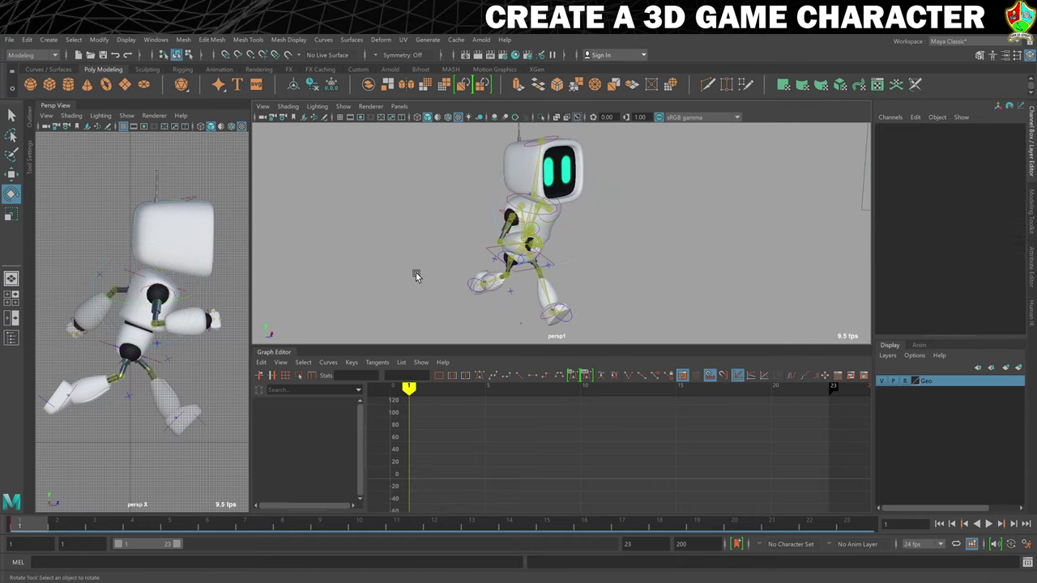
click(501, 219)
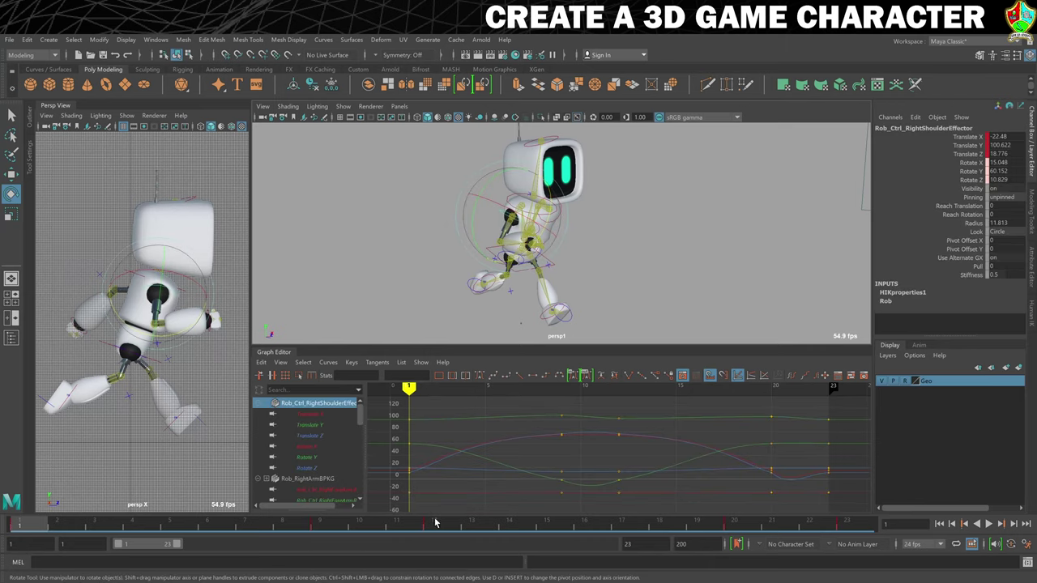
click(730, 527)
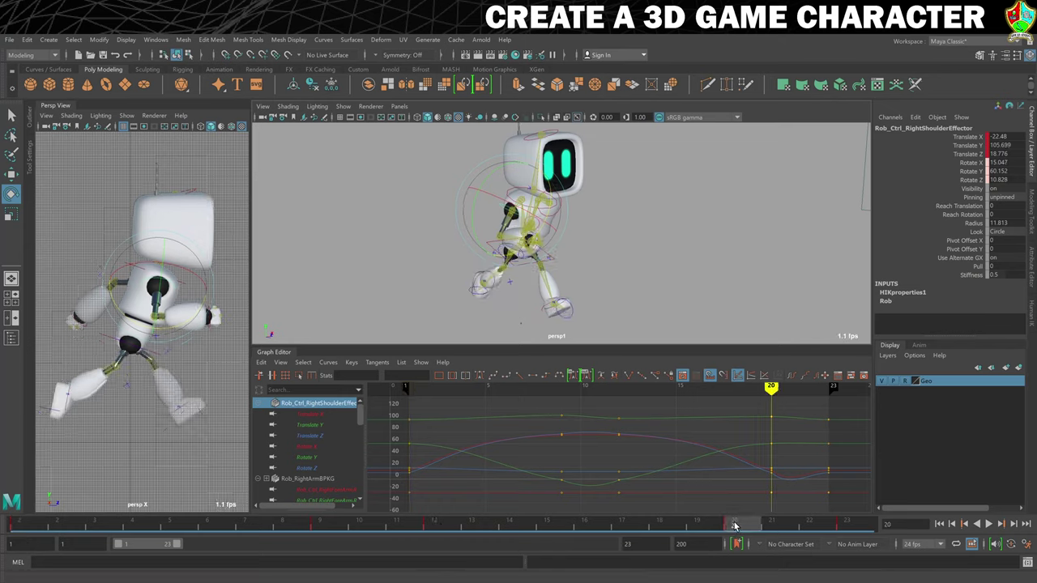
right_click(734, 527)
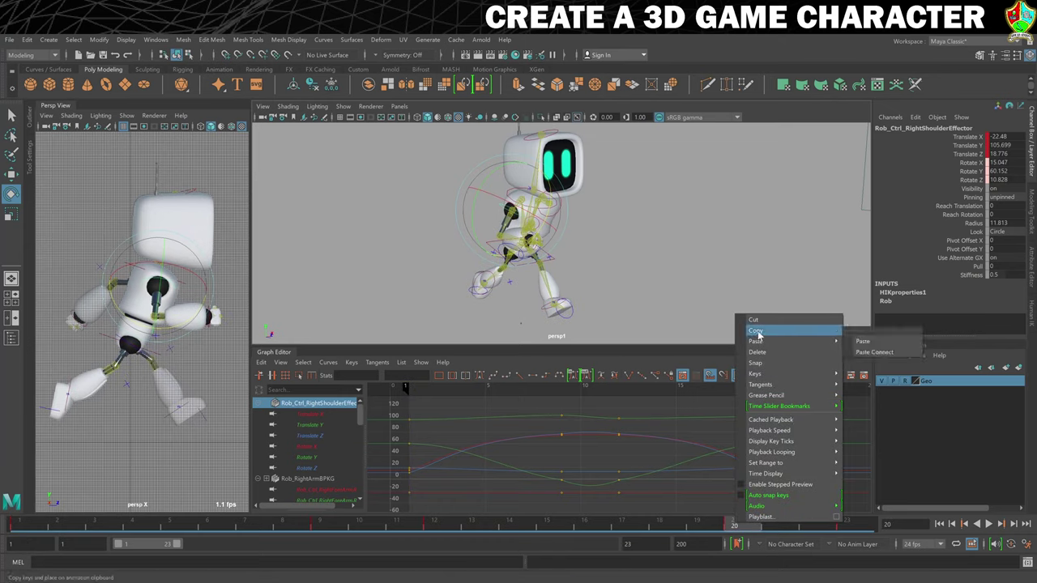
- Paste the key copied from the right shoulder's frame 20 onto the left shoulder effector at frame 9
click(695, 224)
alt+drag(695, 224, 654, 225)
click(661, 194)
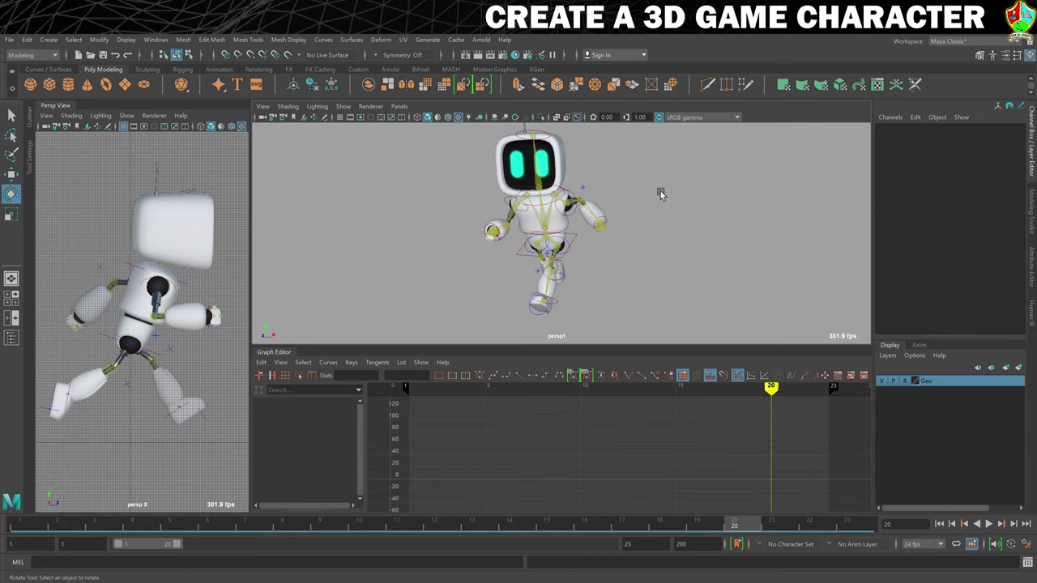
click(571, 193)
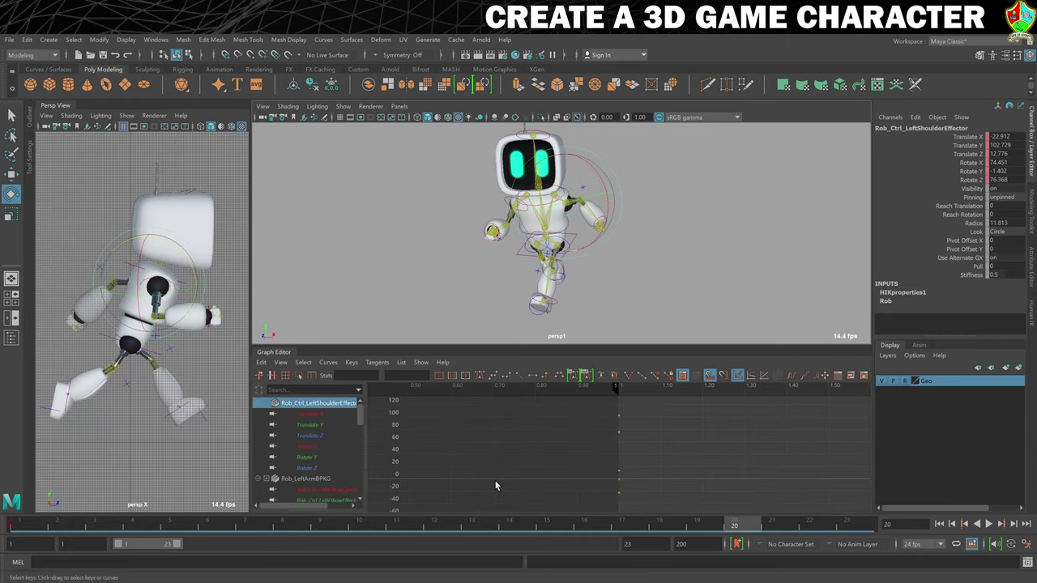
click(334, 528)
right_click(334, 528)
mouse_move(393, 348)
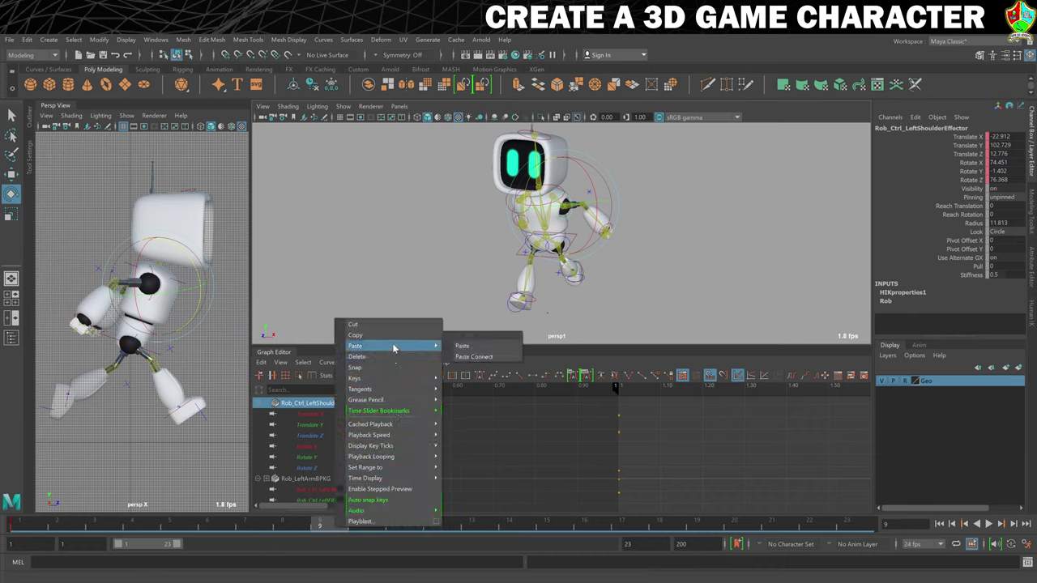
click(479, 347)
- Copy the right shoulder effector's swung-forward key at frame 23
alt+drag(384, 261, 451, 257)
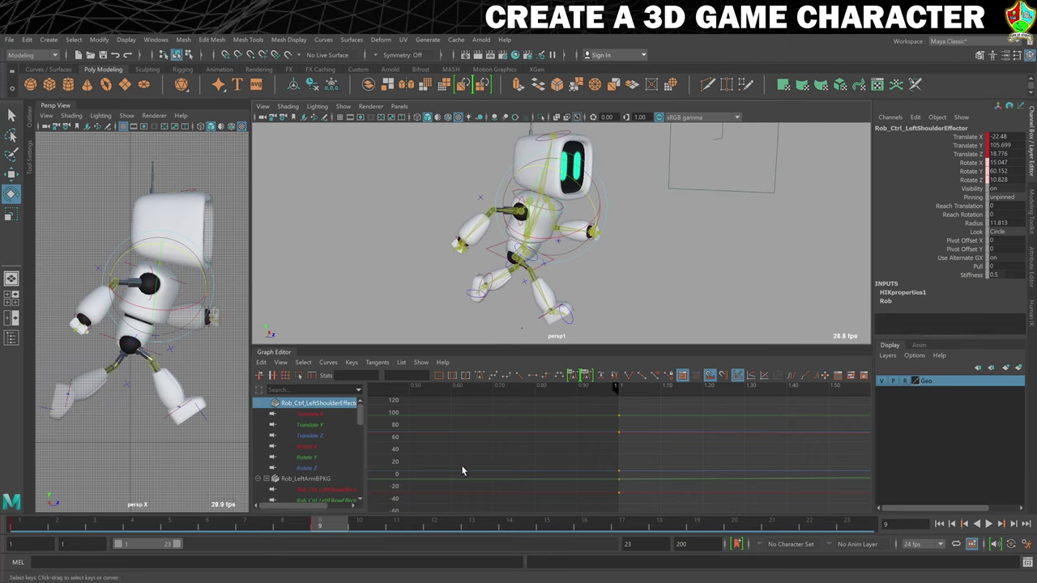
click(393, 192)
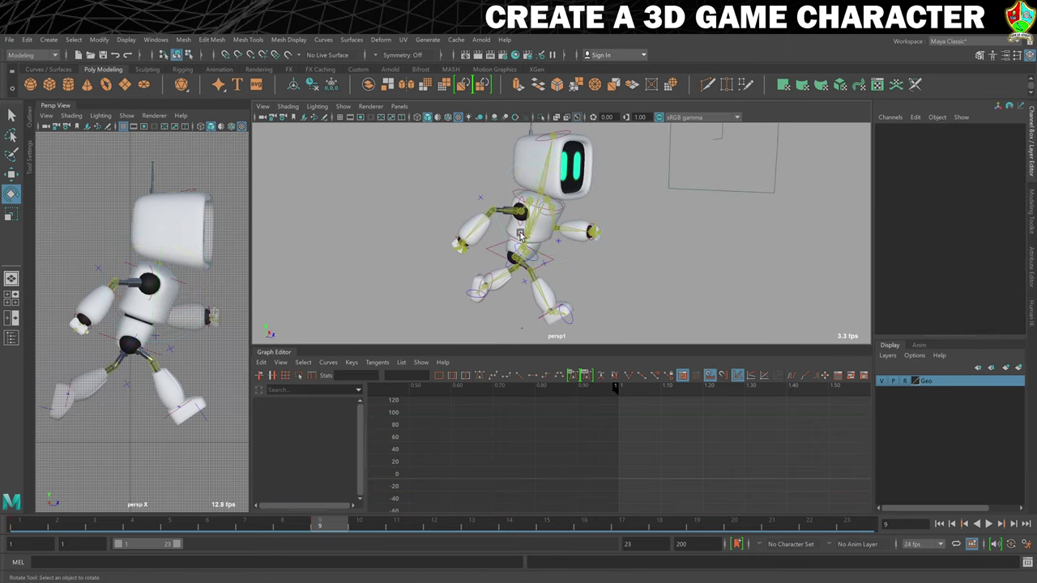
alt+drag(519, 235, 485, 198)
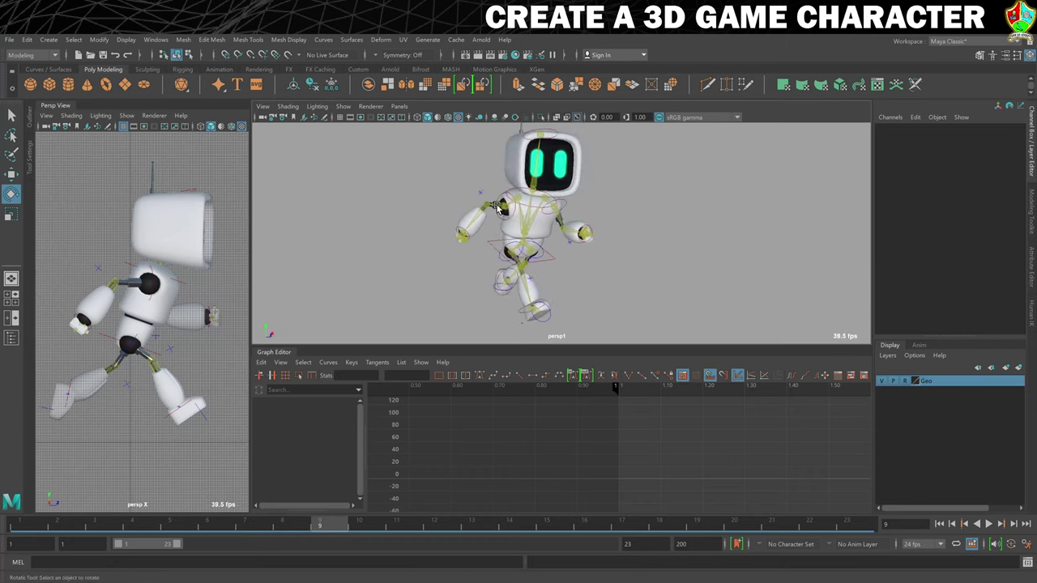
click(500, 208)
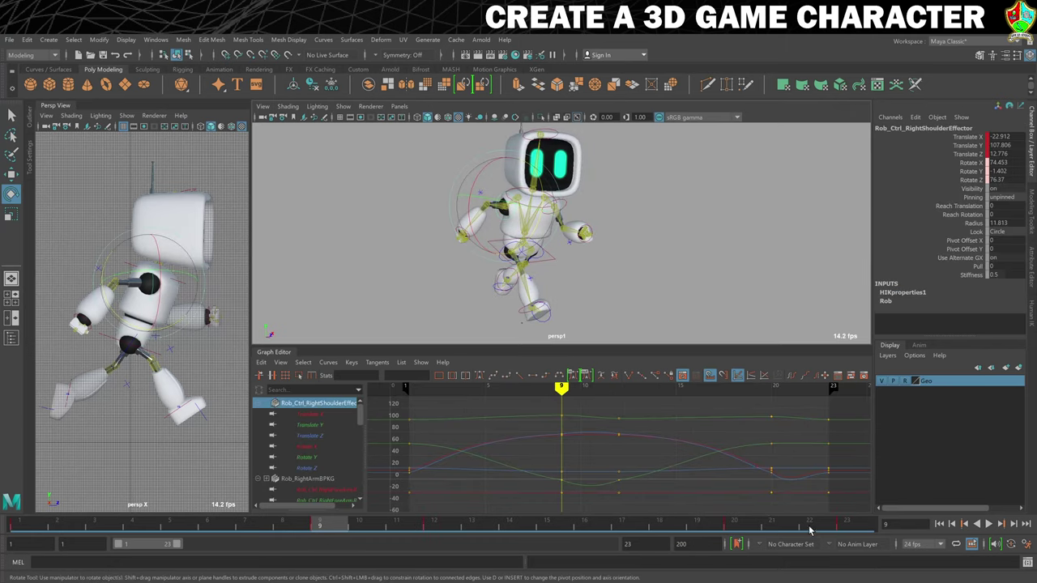
click(860, 525)
right_click(859, 525)
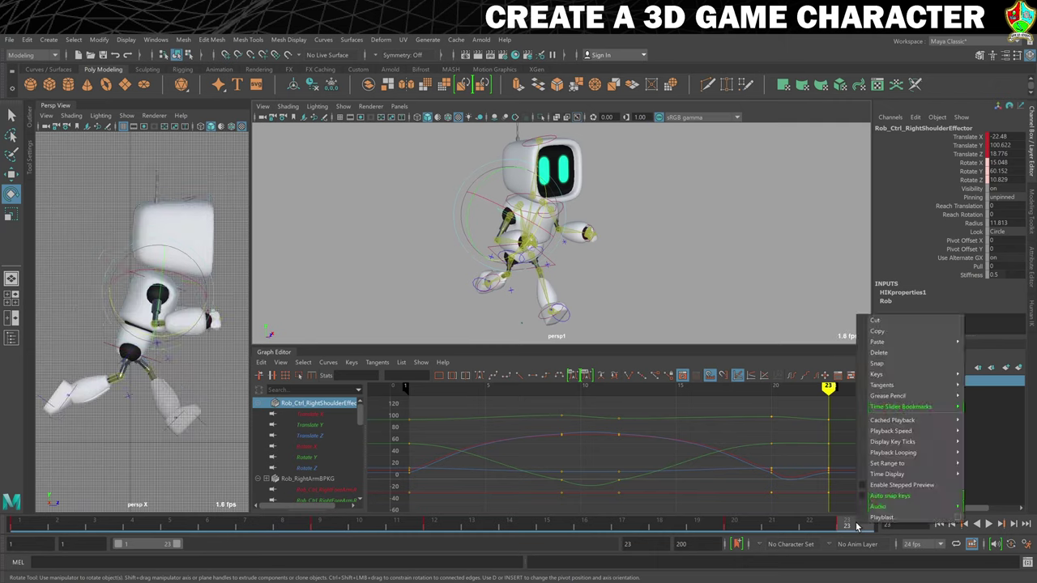
click(878, 332)
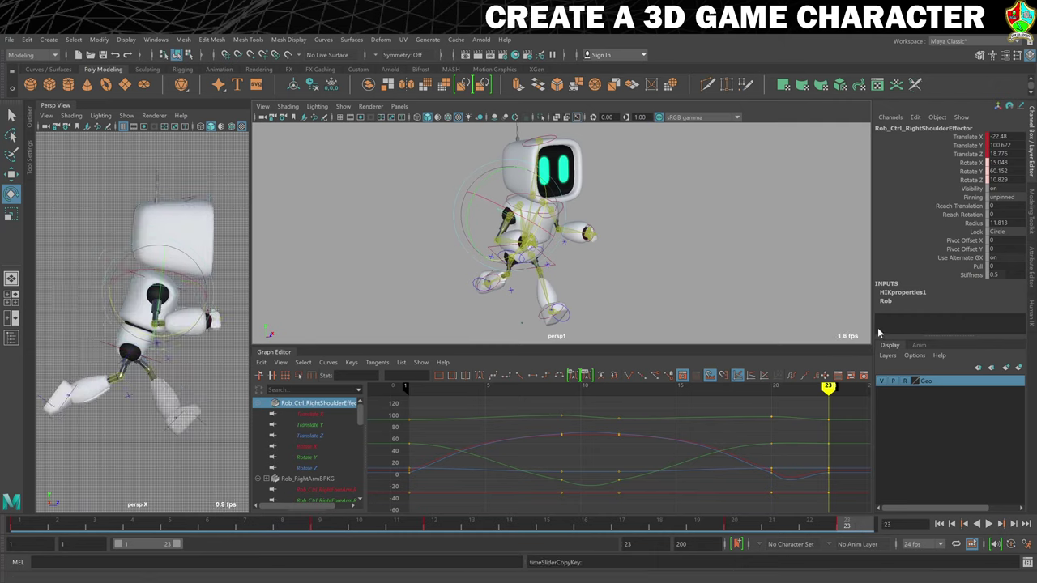
- Paste the copied swung-forward key onto the left shoulder effector at frame 12
alt+drag(717, 239, 660, 232)
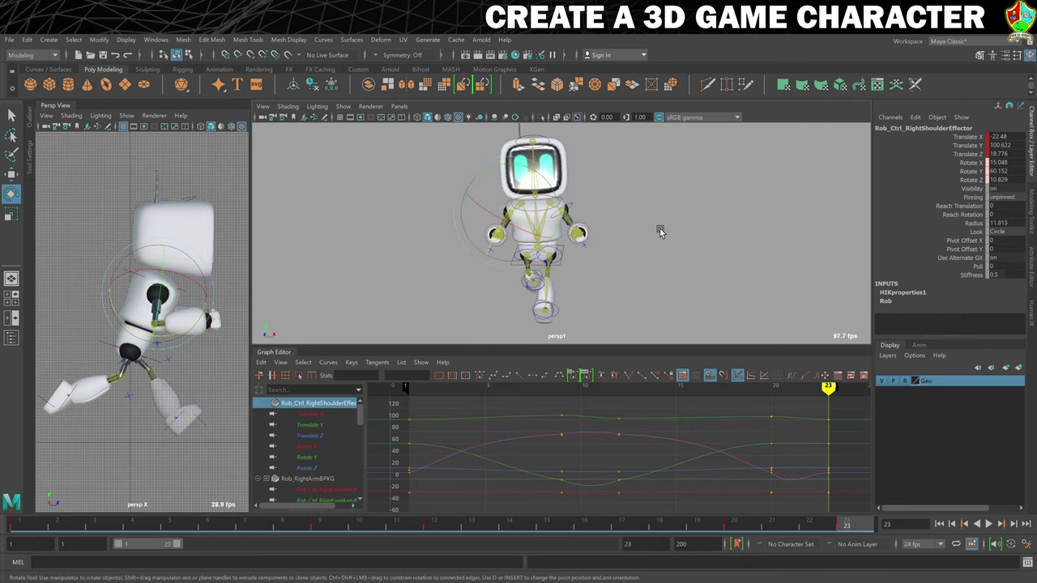
click(572, 210)
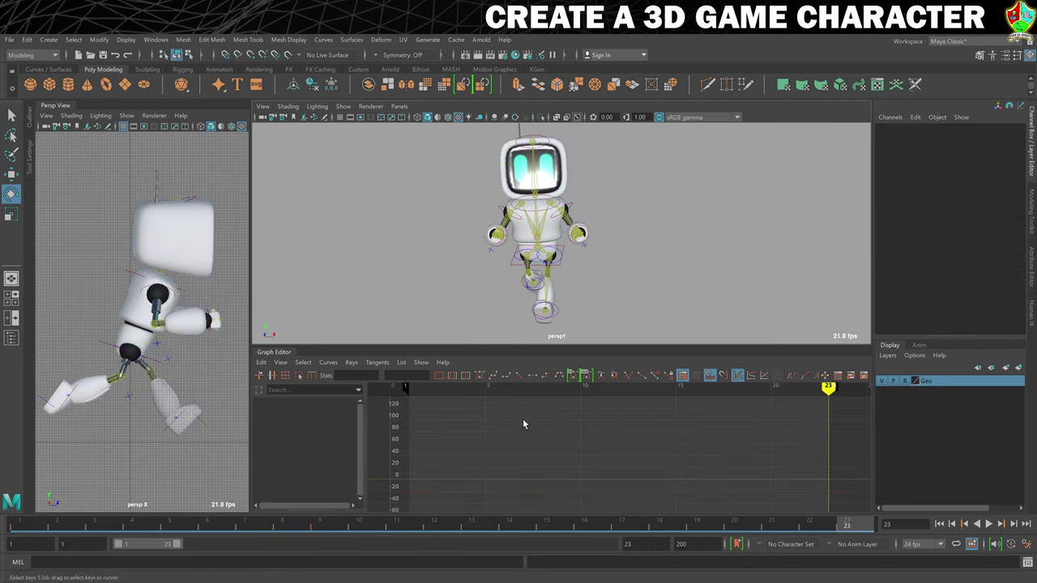
click(572, 204)
click(435, 526)
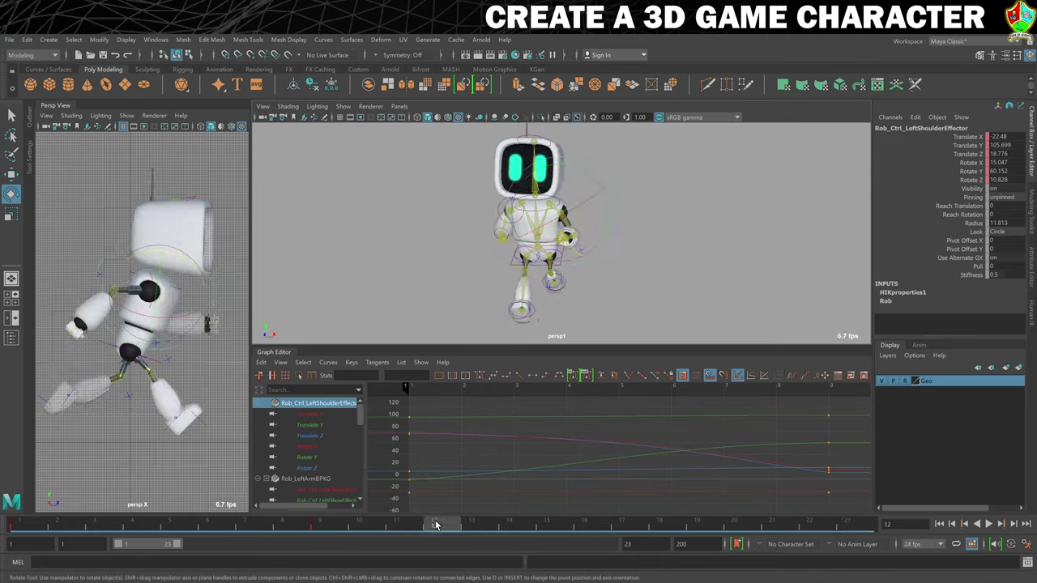
right_click(435, 525)
mouse_move(491, 340)
click(556, 341)
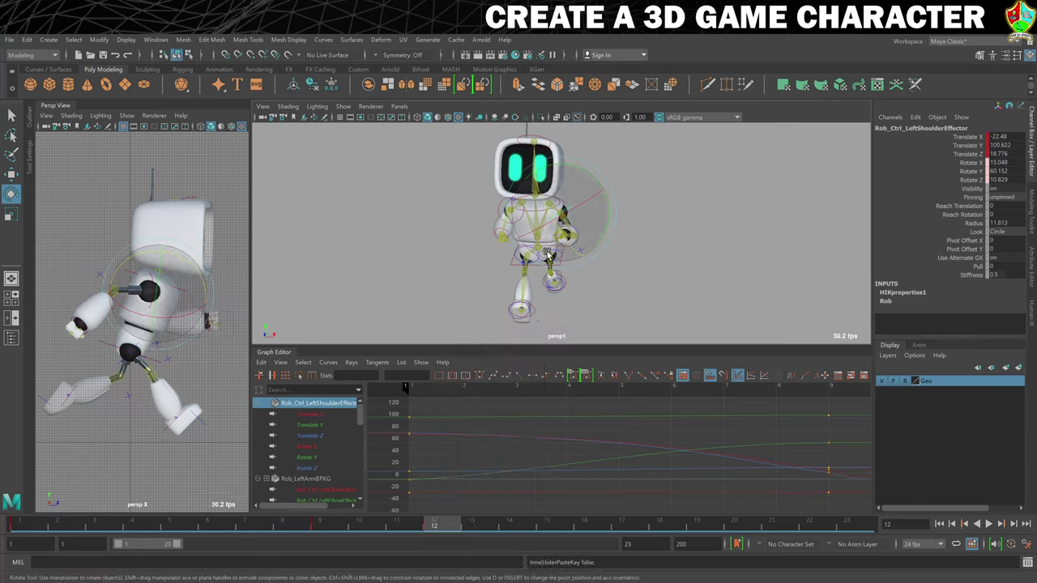
- Copy the right shoulder effector's swung-back key at frame 9
click(499, 237)
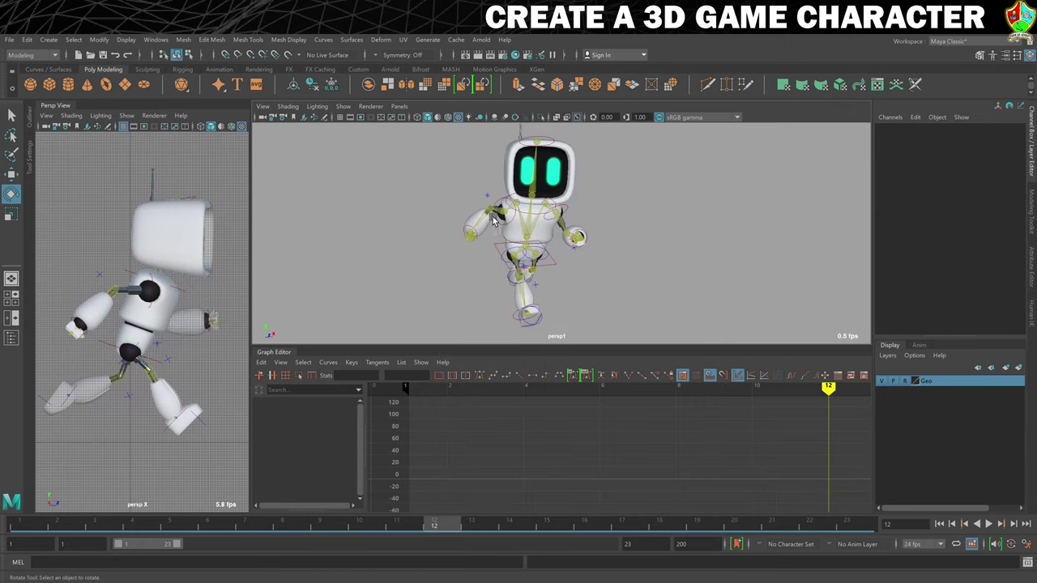
click(495, 221)
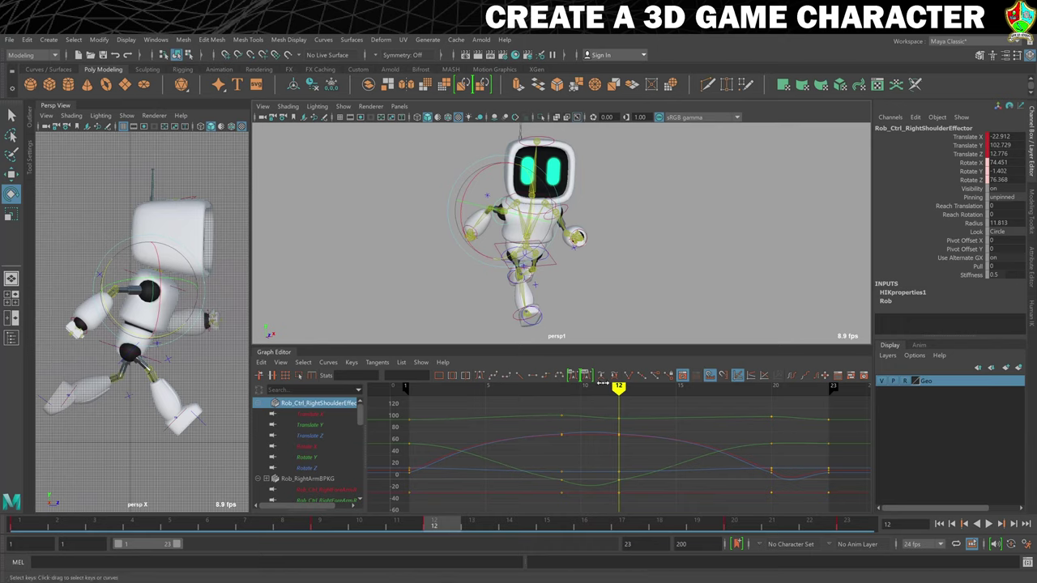
click(328, 528)
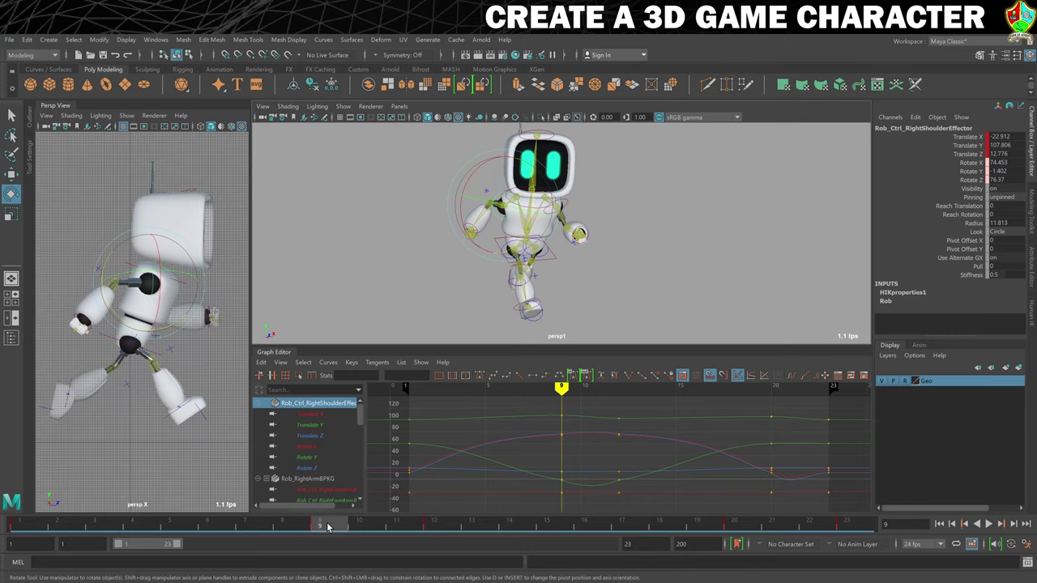
right_click(327, 527)
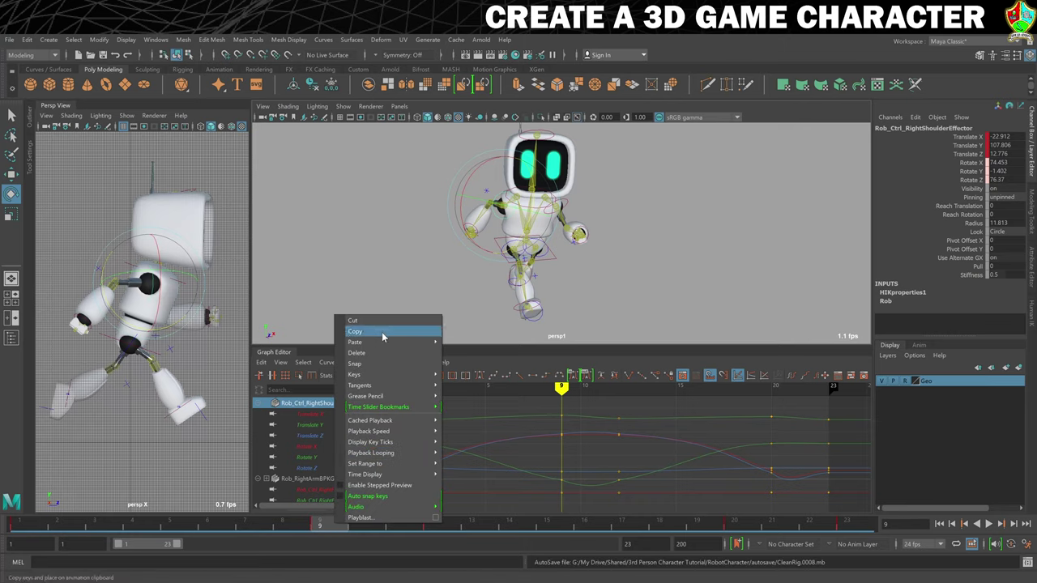
click(382, 332)
- Paste the key copied from the right shoulder's frame 9 onto the left shoulder effector at frame 20
click(598, 198)
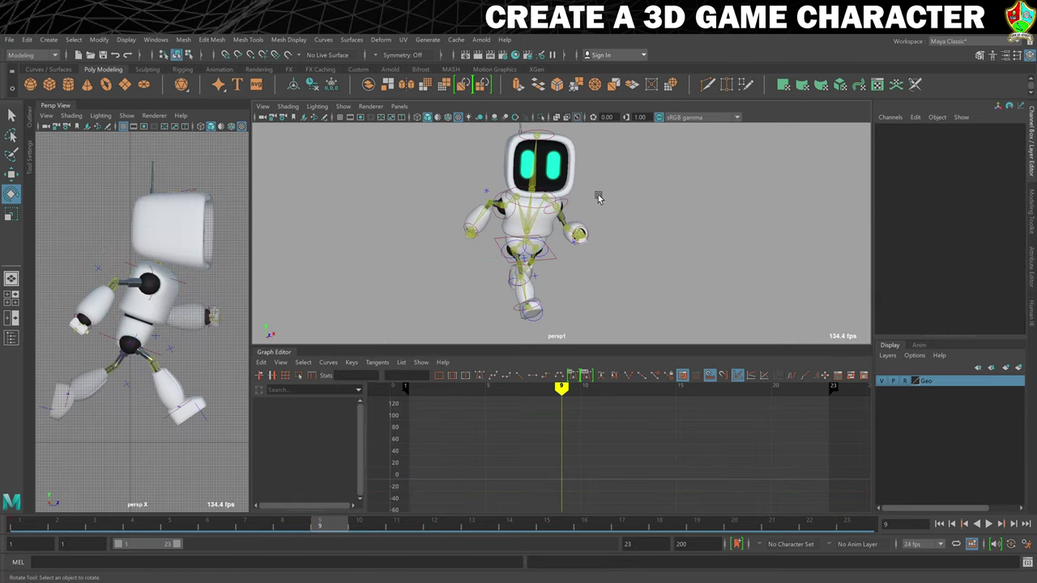
click(567, 205)
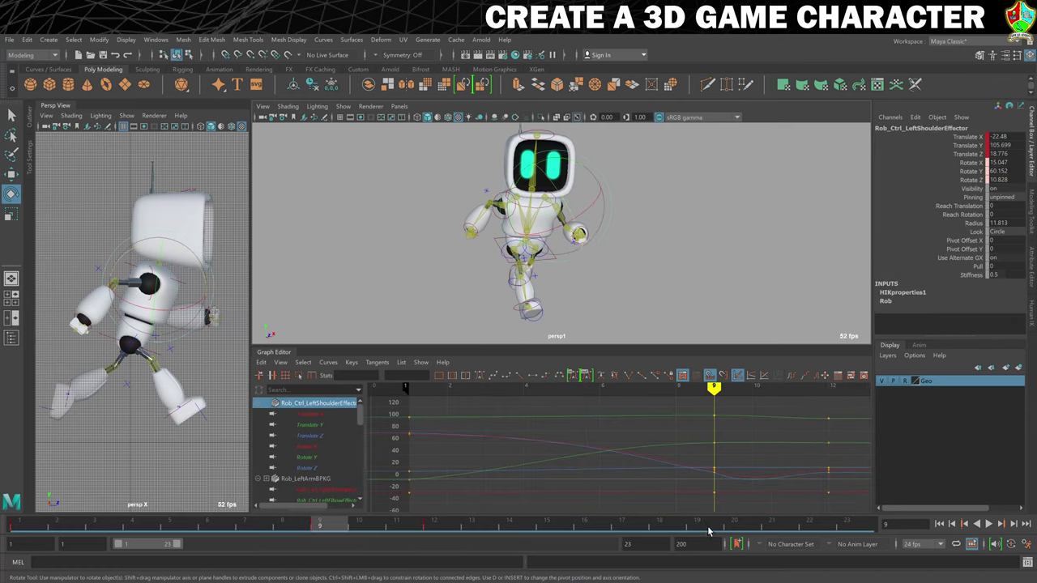
click(740, 532)
right_click(739, 530)
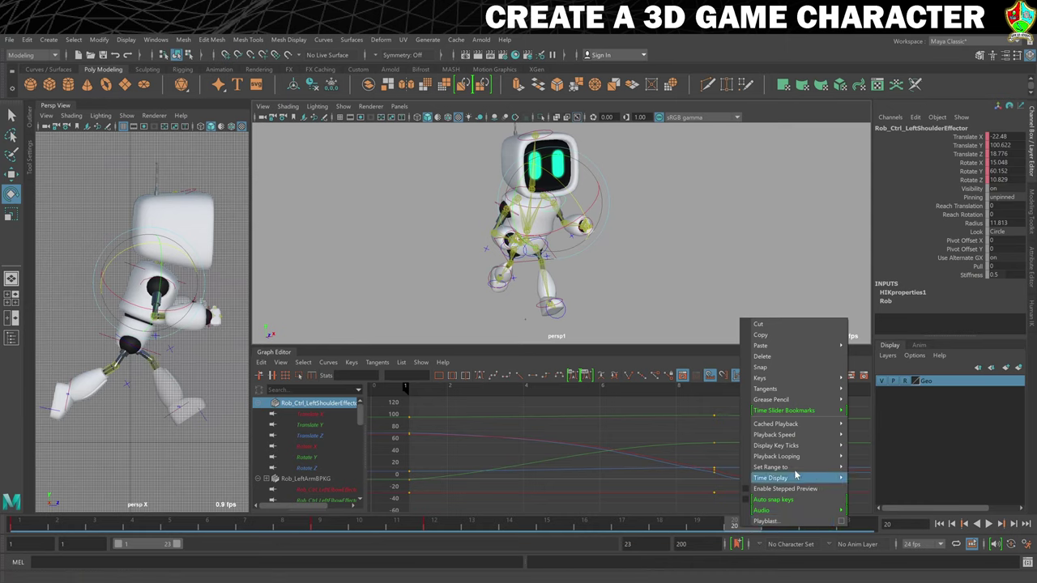
mouse_move(801, 347)
click(869, 346)
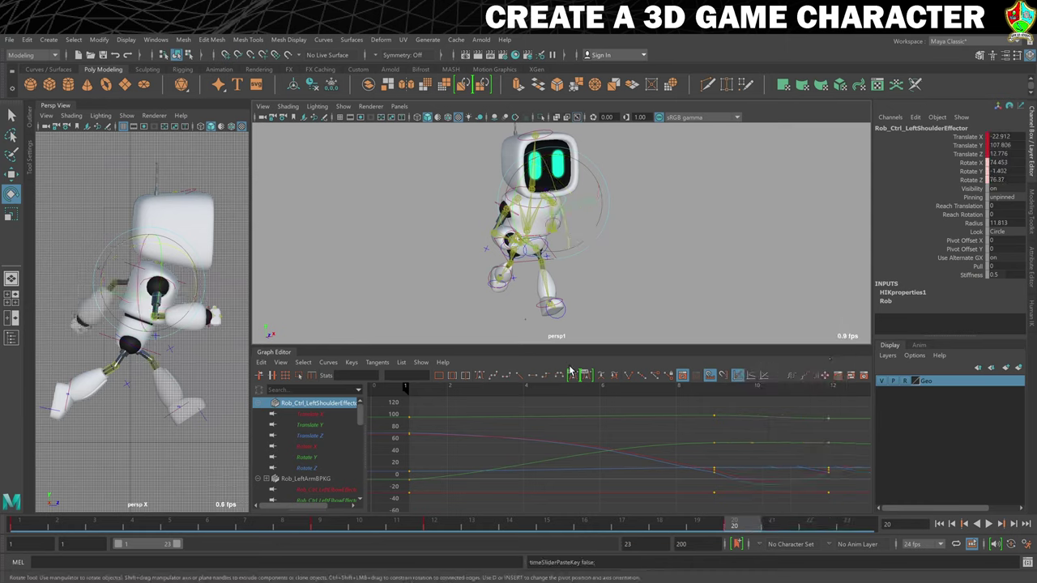
- Copy the right shoulder effector's key at frame 12 as the pose for the left arm's final frame
click(421, 199)
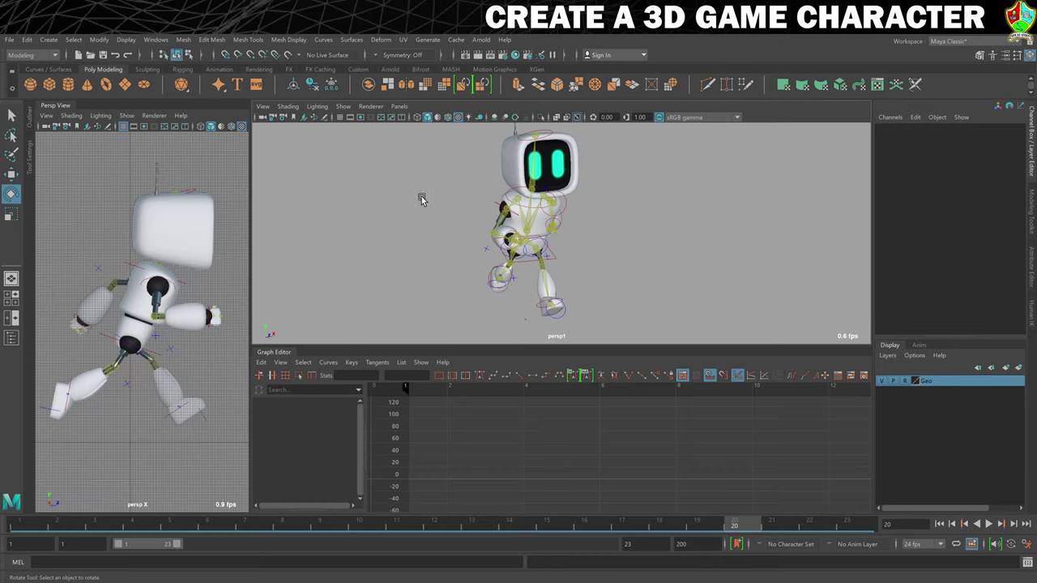
click(496, 214)
click(432, 525)
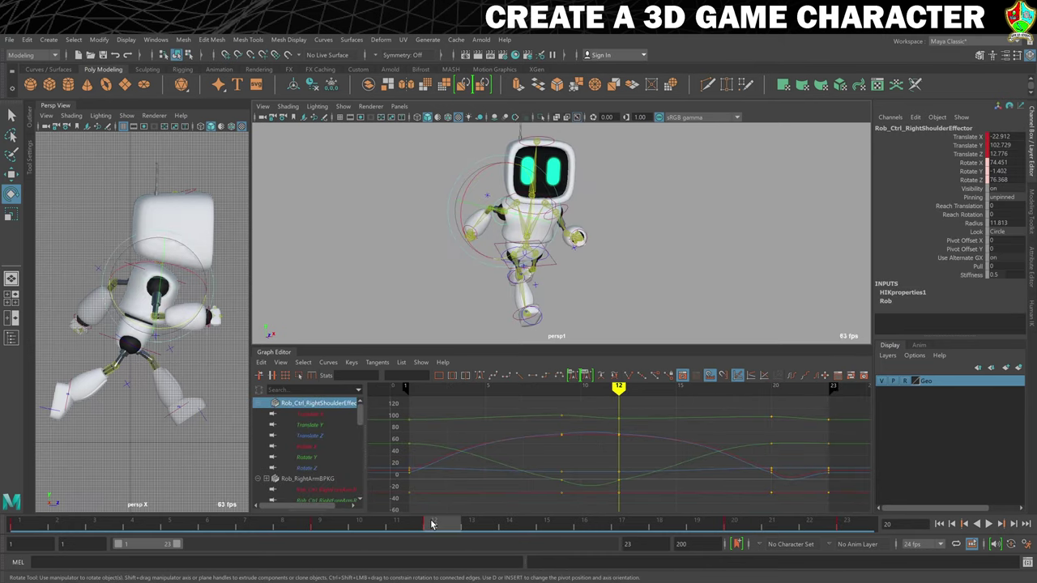
right_click(431, 525)
click(492, 330)
- Paste the key copied from the right shoulder's frame 12 onto the left shoulder effector at frame 23
click(634, 227)
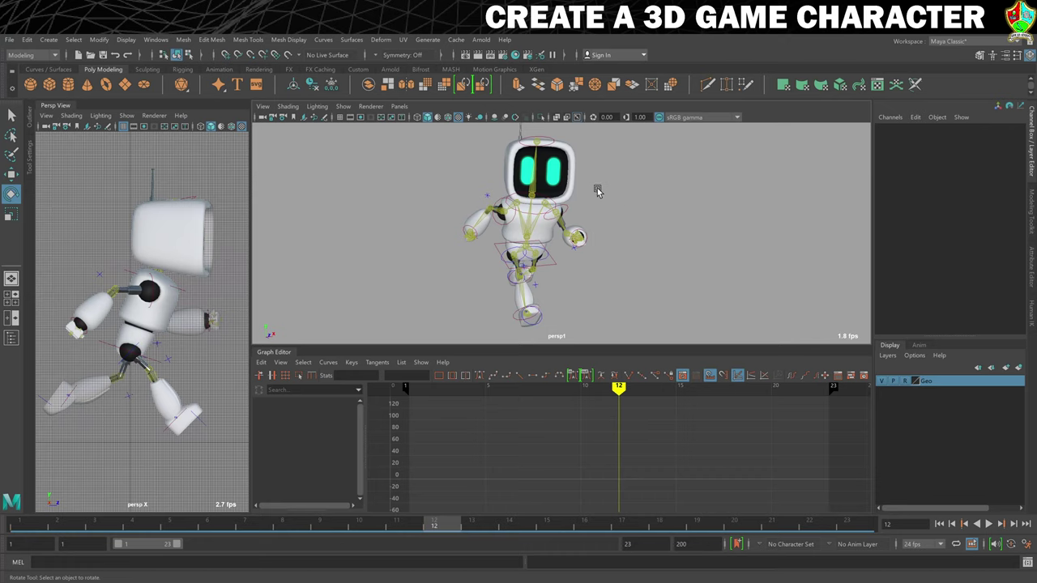
click(565, 218)
click(847, 523)
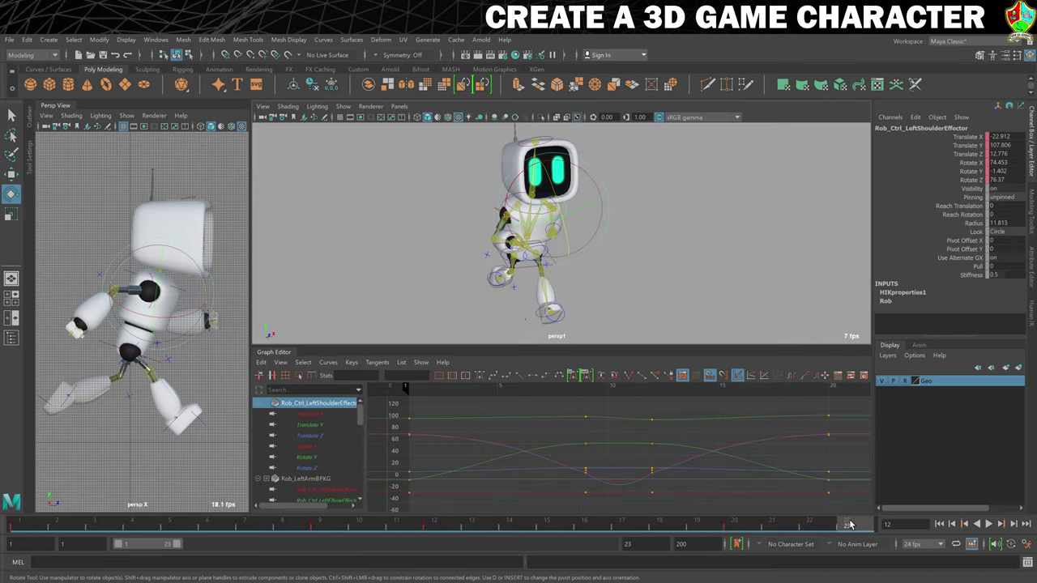
right_click(850, 519)
mouse_move(898, 339)
click(810, 339)
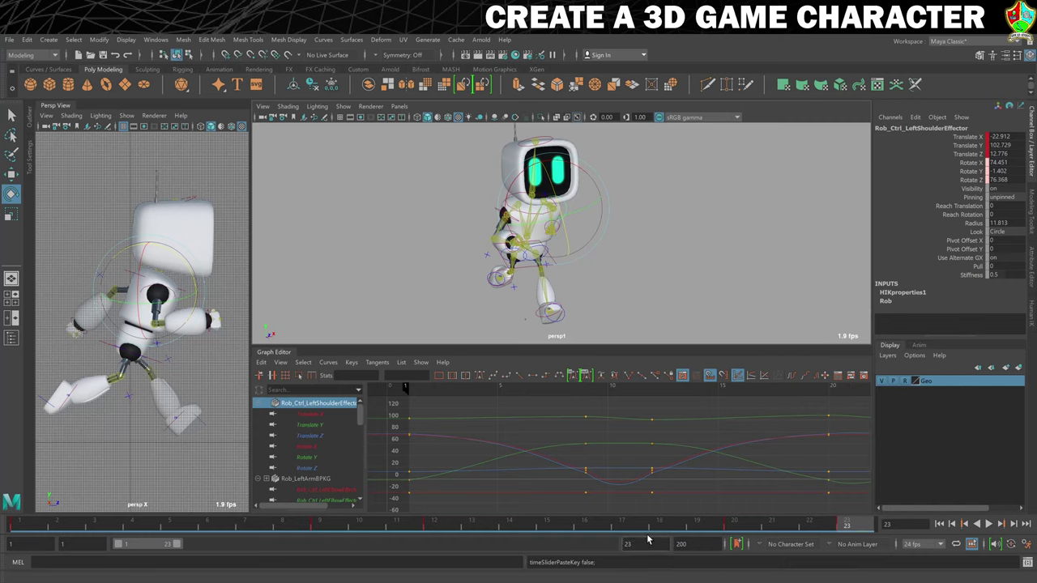
- Set the playback range to end at frame 22 and play back the run cycle to examine both arms' swing from several angles
text(22)
key(Return)
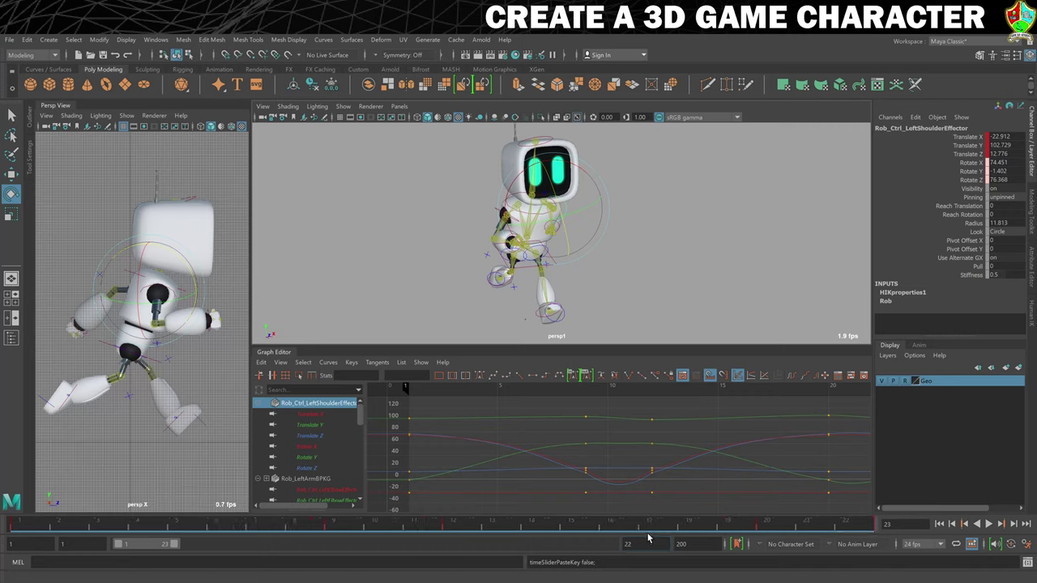
click(685, 265)
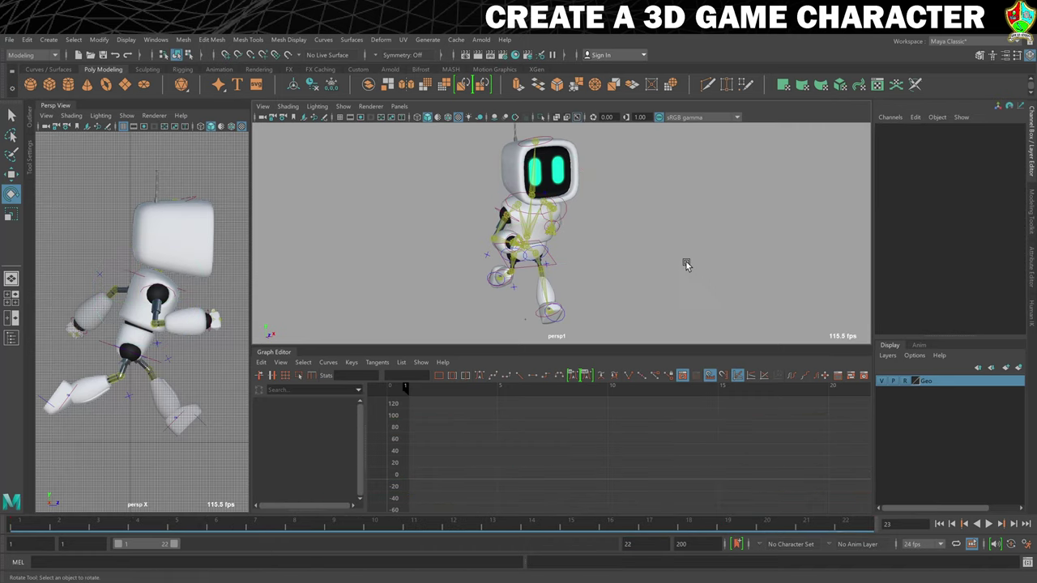
click(989, 524)
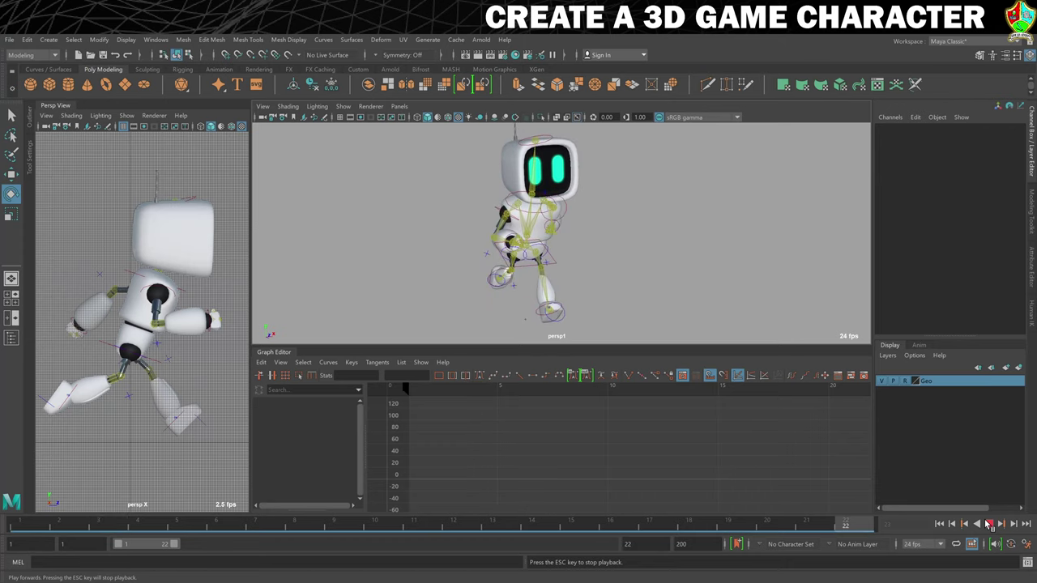
alt+drag(613, 271, 705, 247)
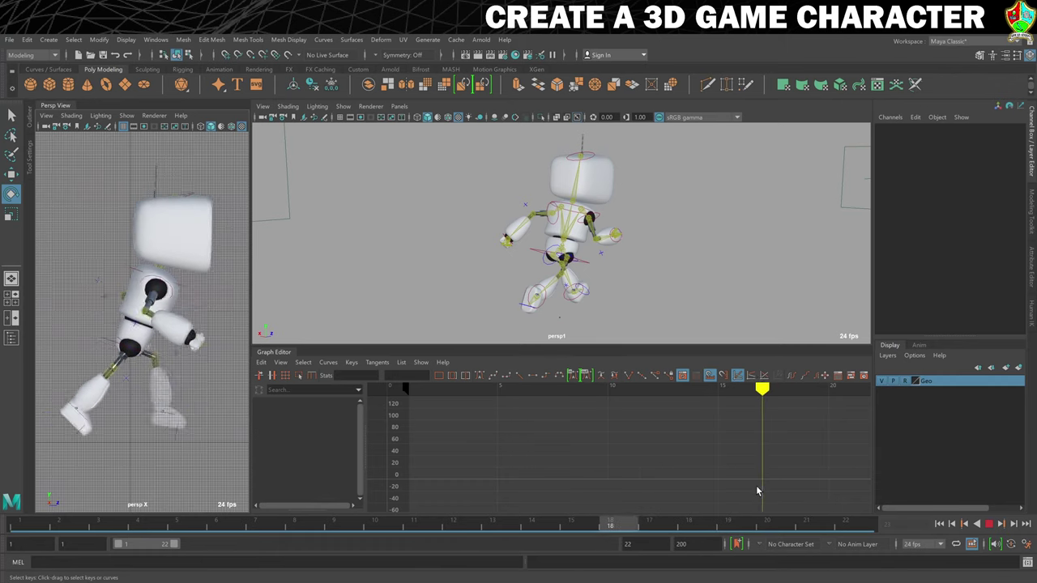
- Return to frame 1, select the head effector, and display the character in wireframe in the side view
click(940, 525)
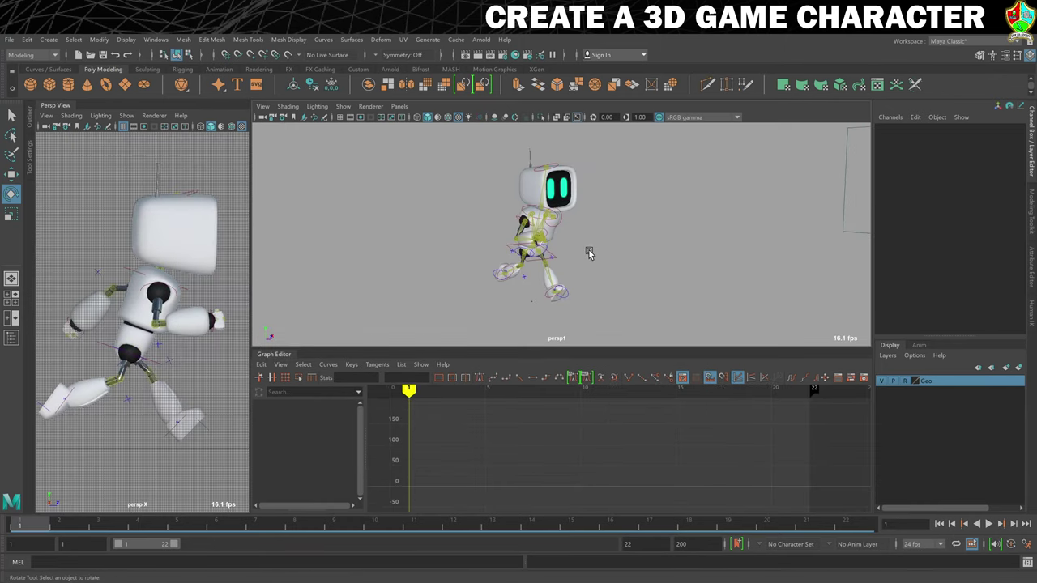
click(197, 198)
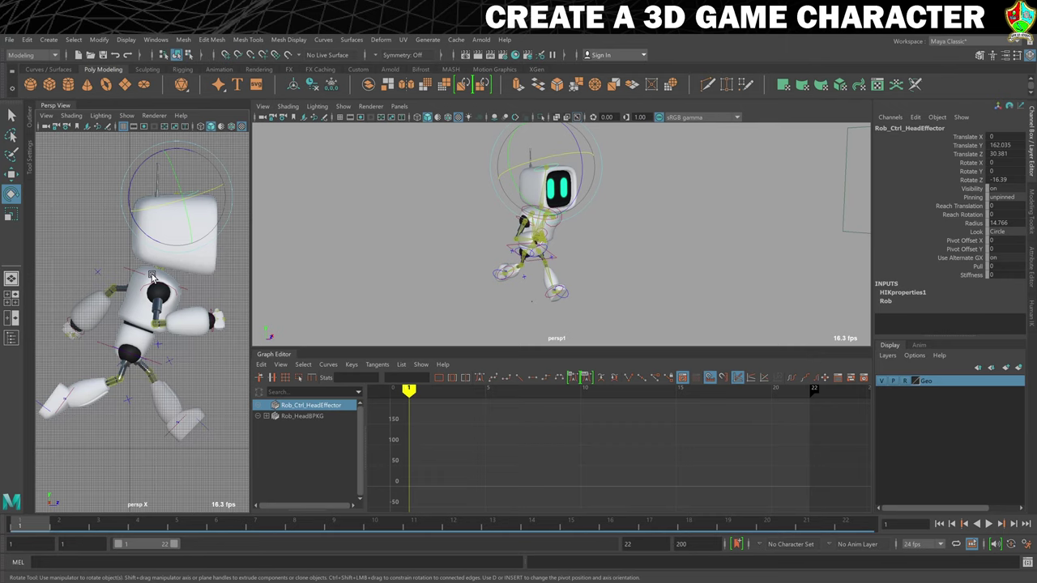
key(4)
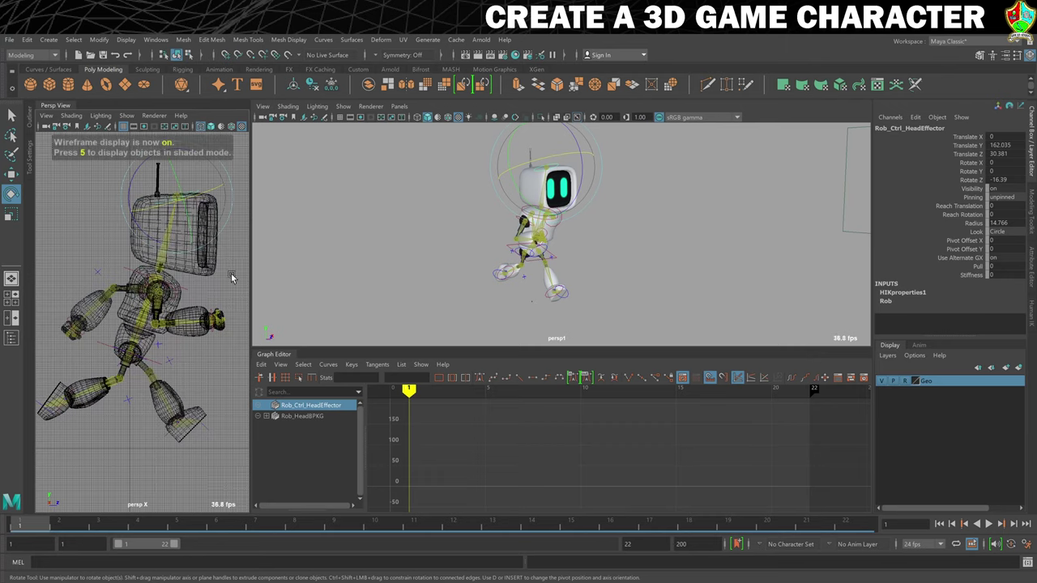
- Change the perspective viewport to the orthographic front view in wireframe with the grid shown, framed on the robot's head
click(398, 107)
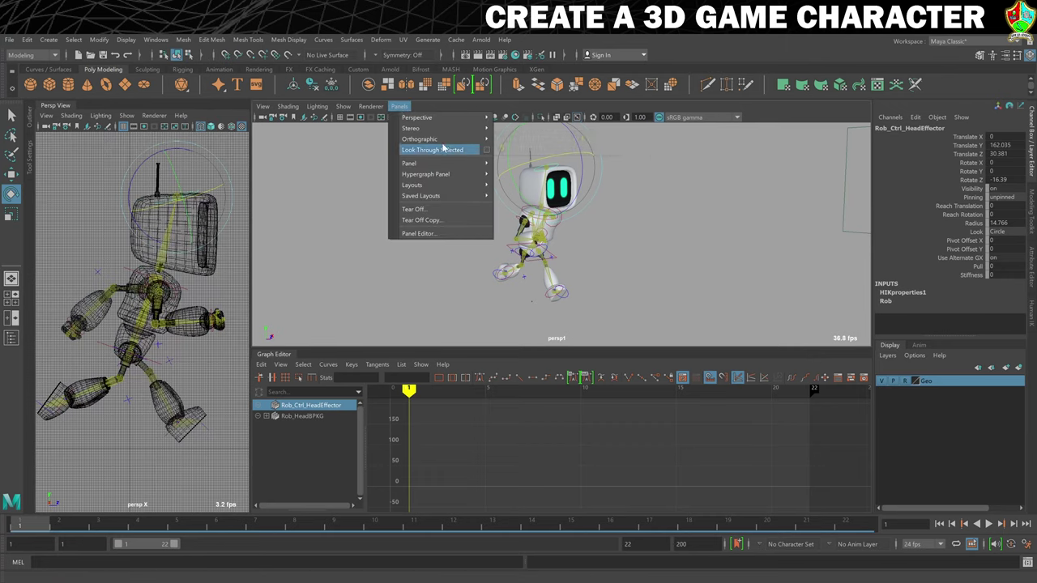
mouse_move(430, 141)
click(524, 143)
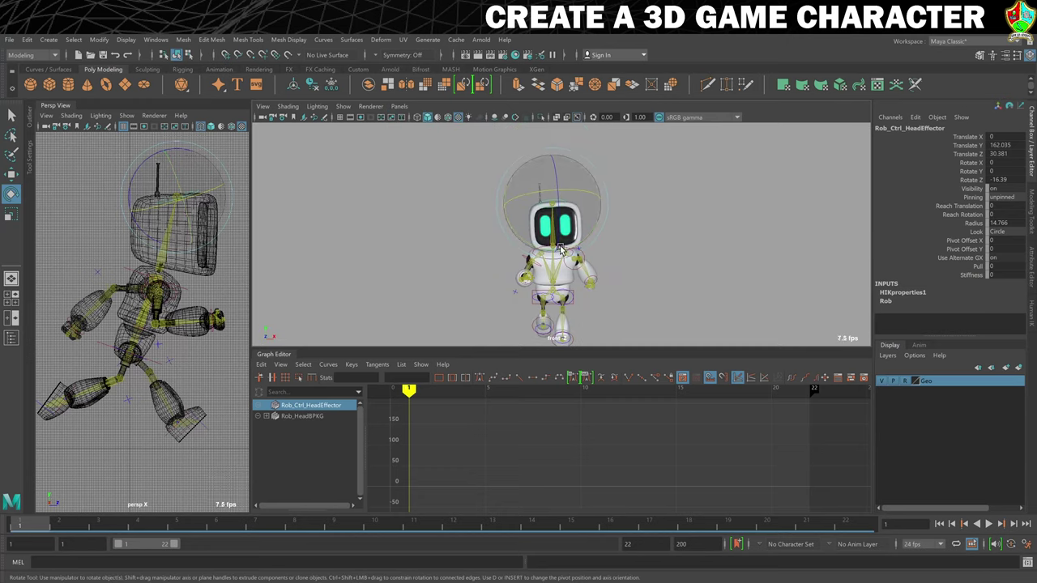
key(4)
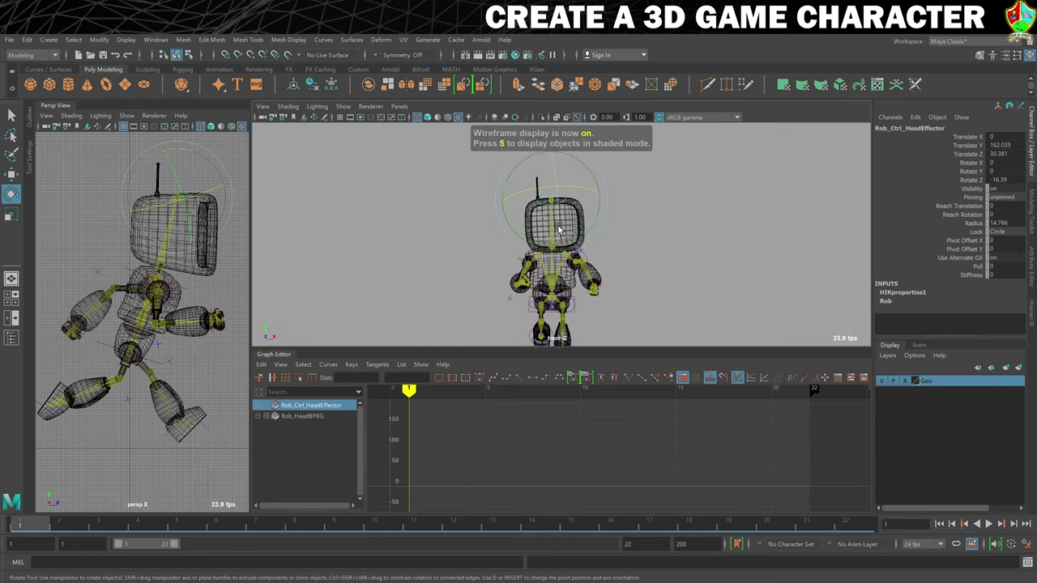
scroll(561, 235, up, 3)
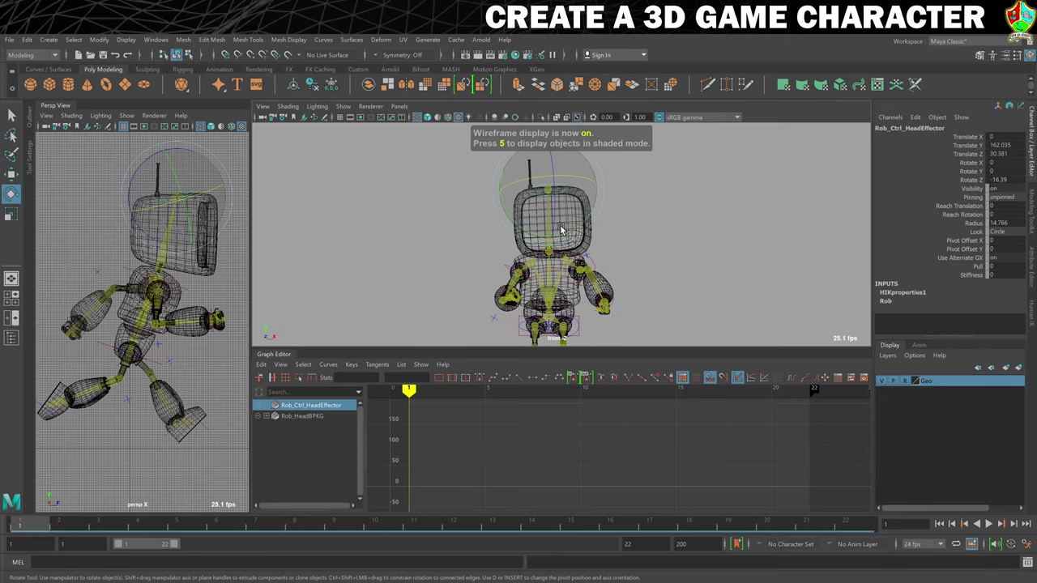
click(340, 118)
scroll(455, 224, up, 4)
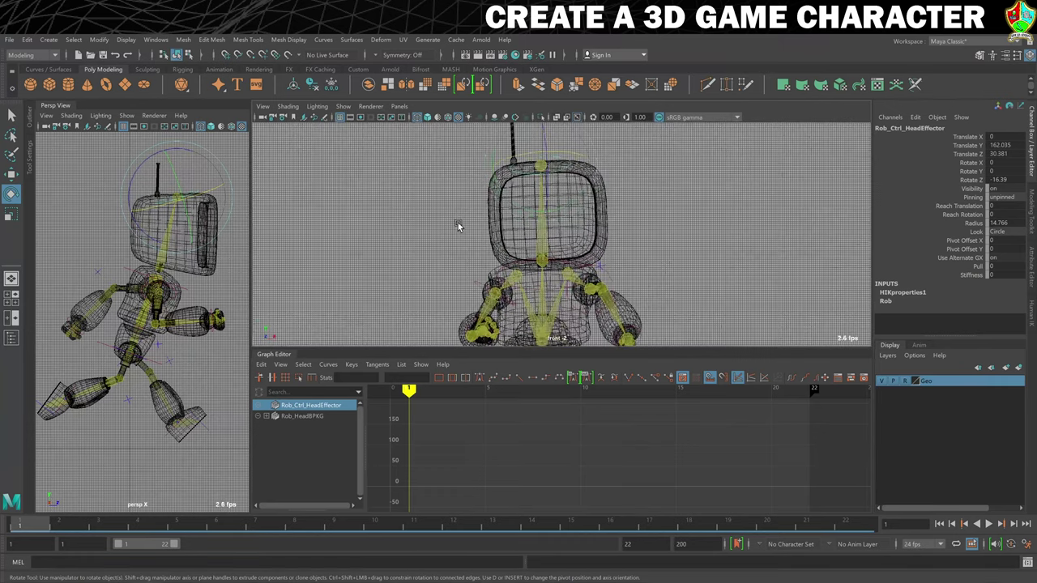
alt+middle_drag(465, 220, 468, 238)
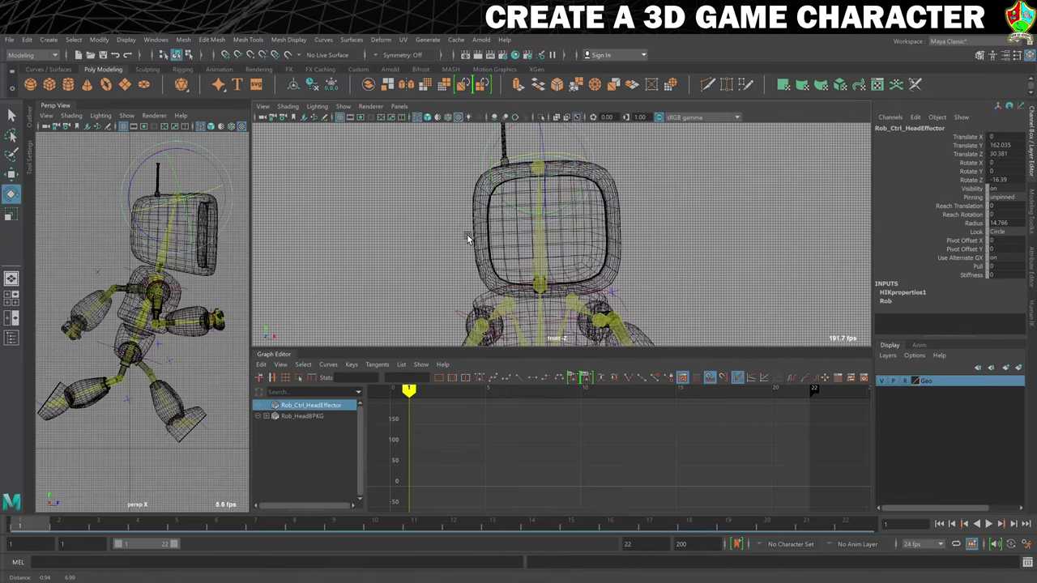
- Rotate the head effector at frame 1 to about X -9.7, Y -5.1, Z -14.5 so the face points forward, and key it
key(alt+v)
drag(211, 193, 203, 197)
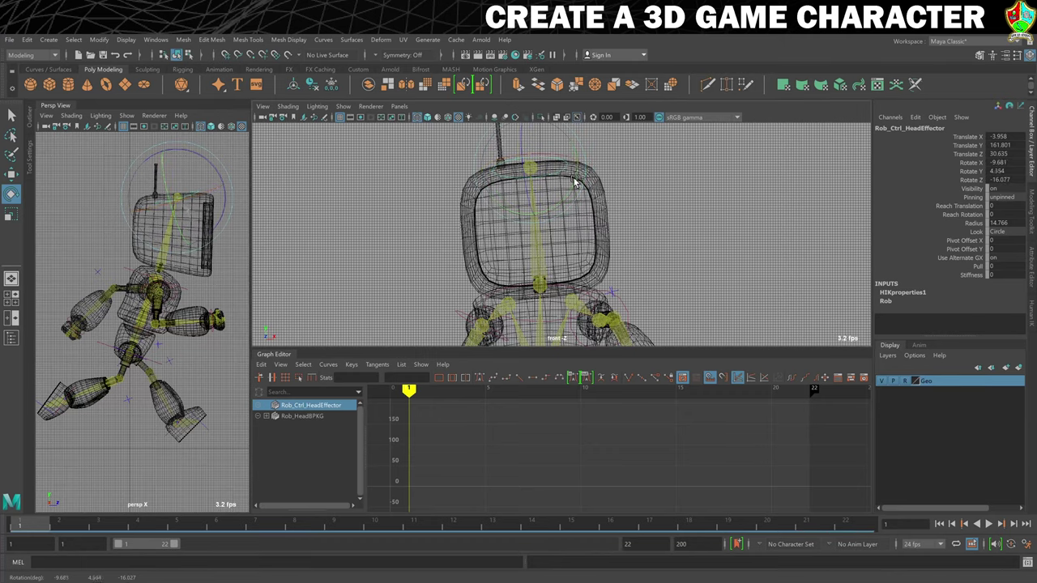
drag(574, 183, 577, 193)
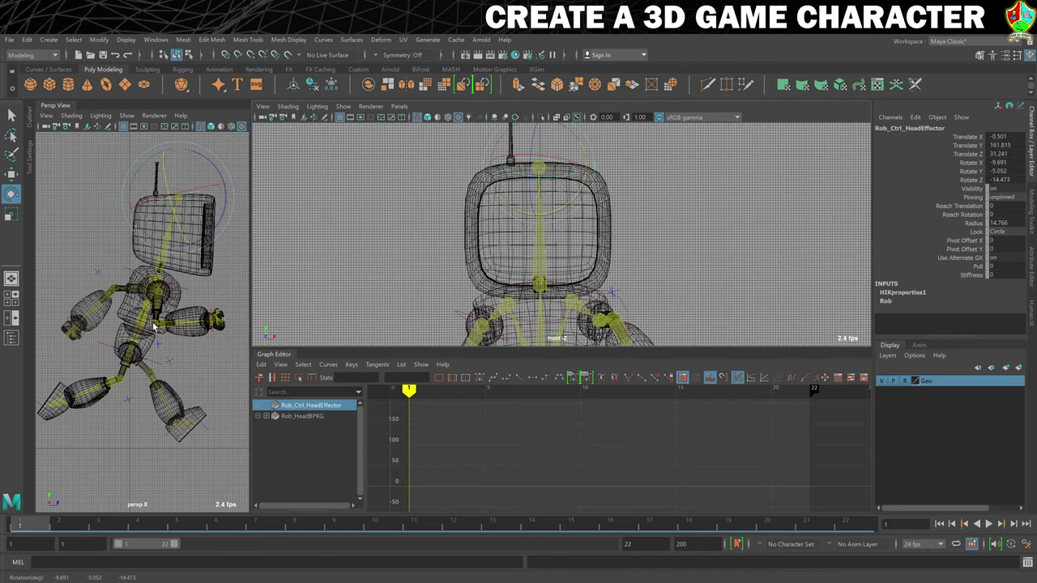
key(s)
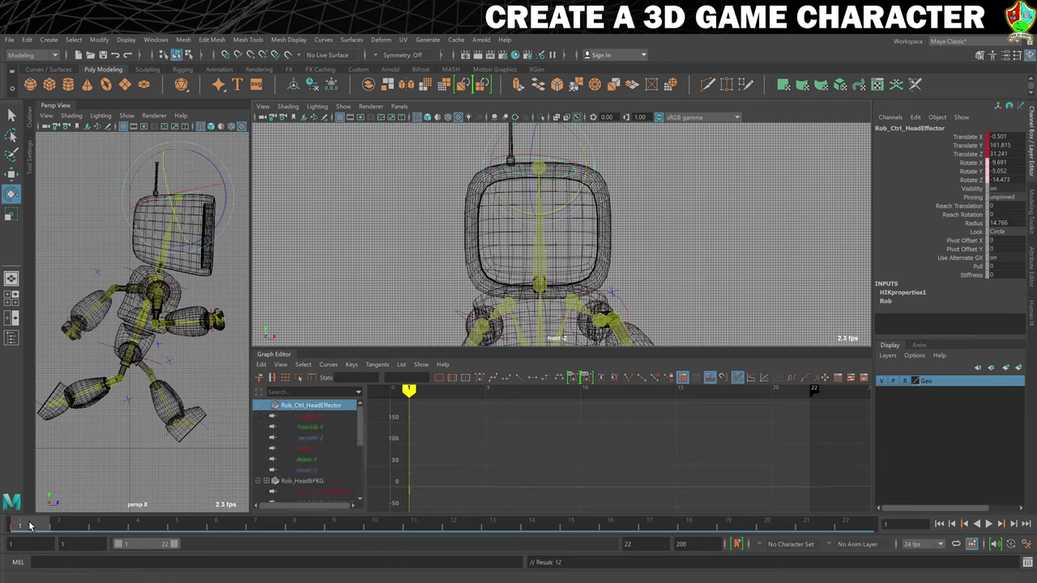
- Rotate the head effector at frame 9 to about X 10.3, Y 3.6, Z -9.1, key it, and key the same rotation at frame 12
drag(30, 526, 335, 523)
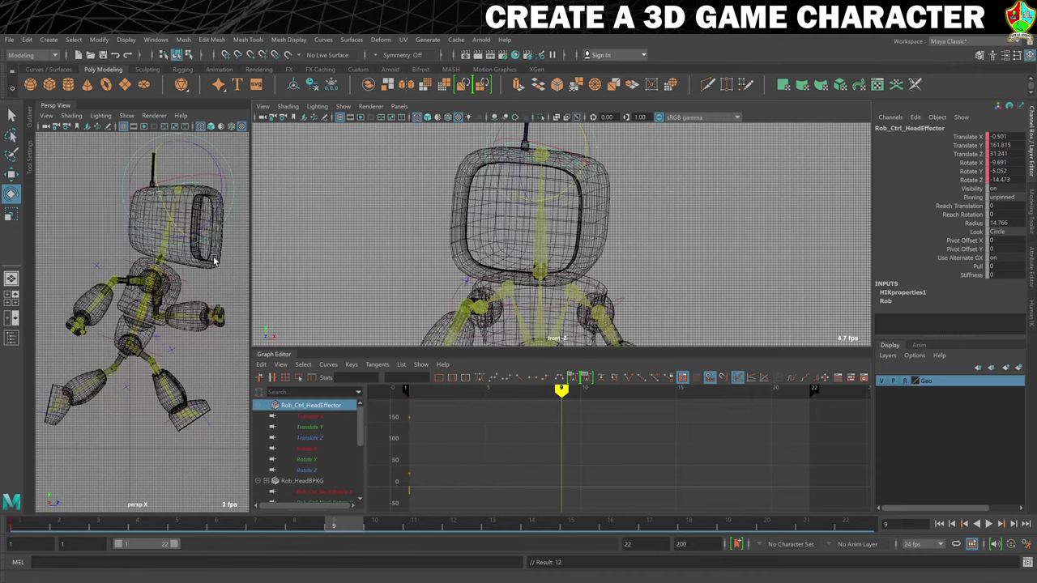
drag(182, 179, 209, 188)
drag(512, 168, 520, 181)
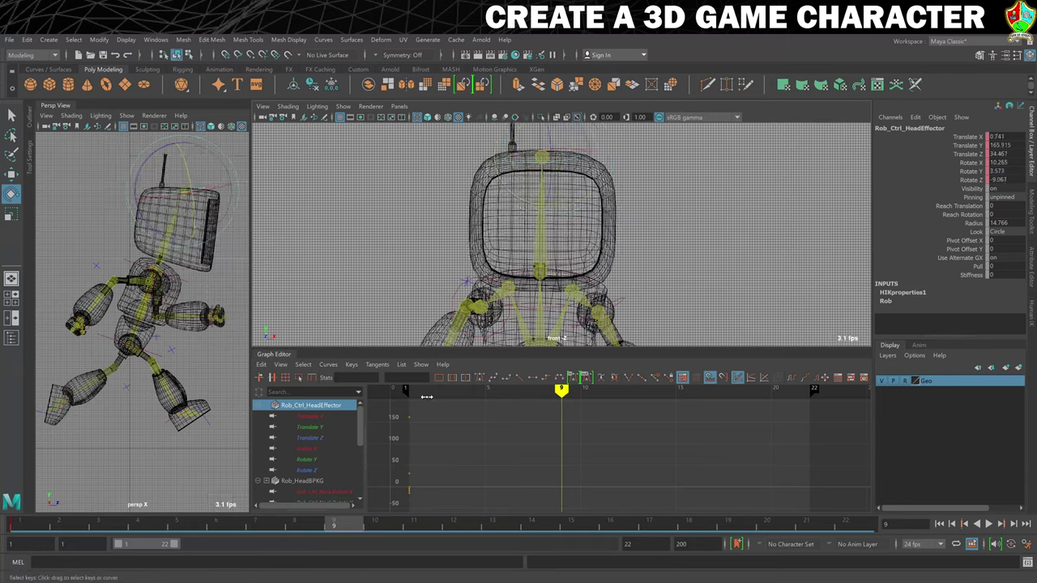
key(s)
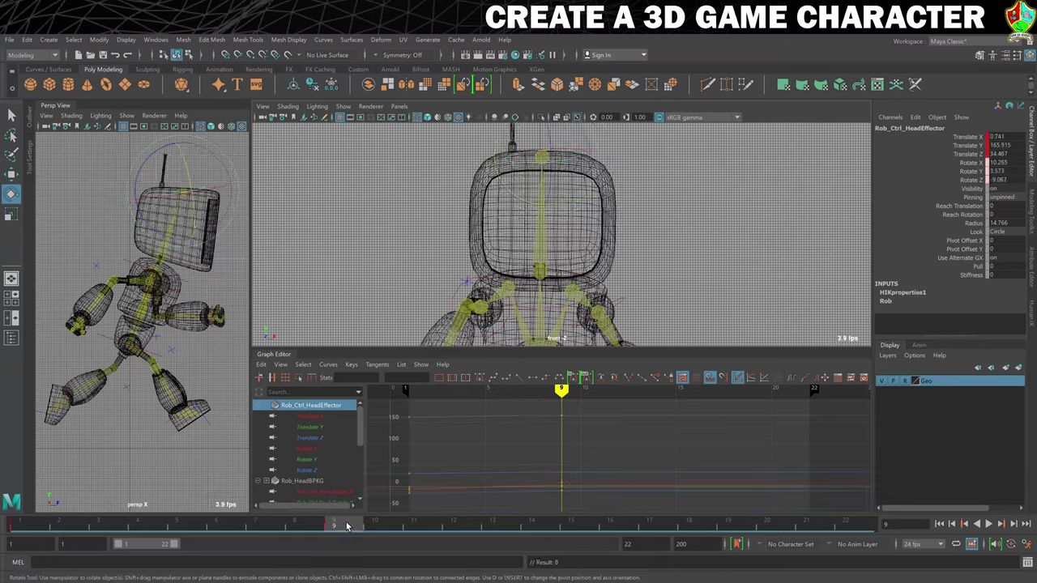
click(455, 527)
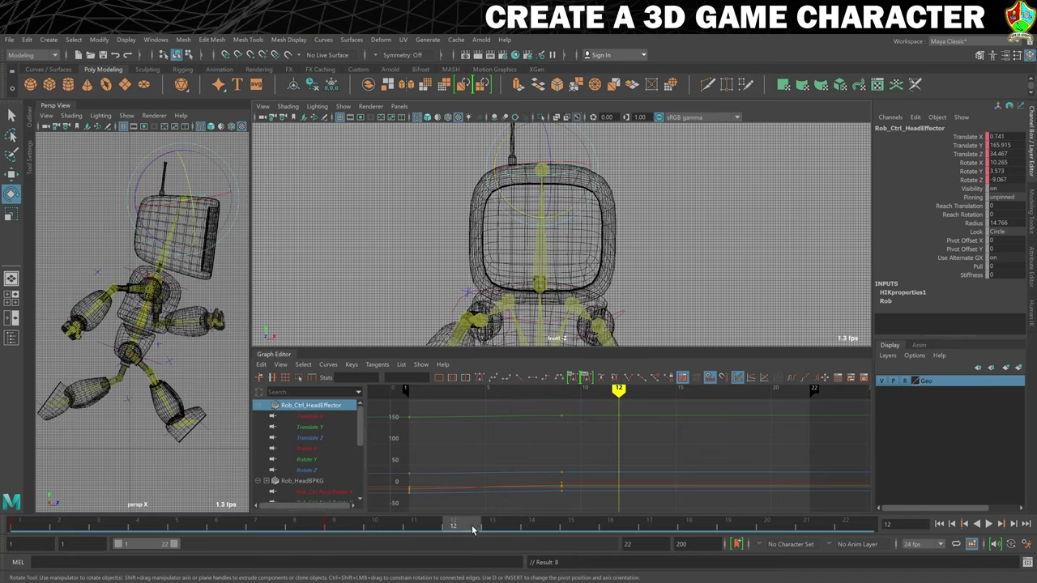
key(s)
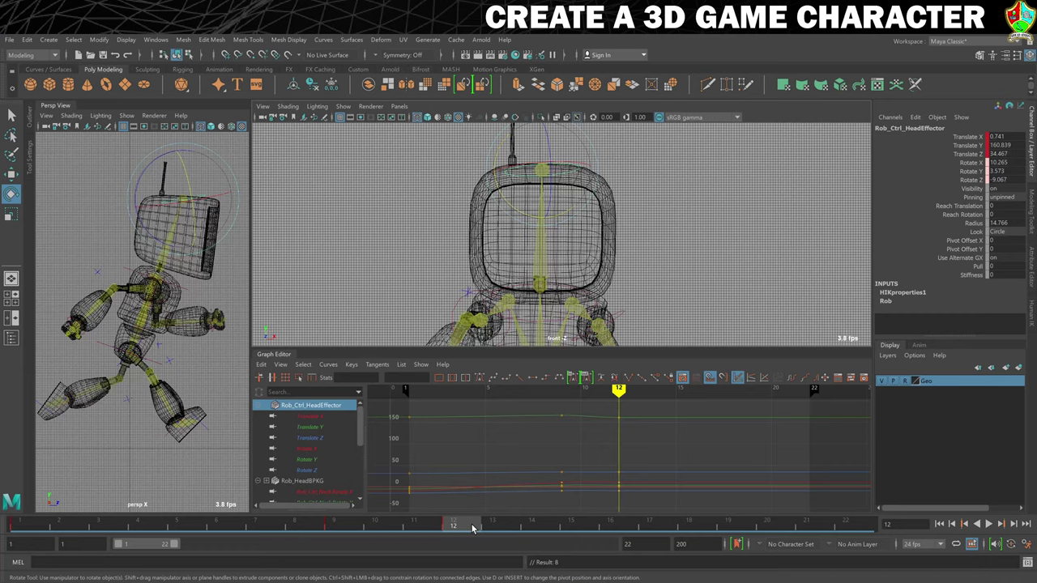
- Copy the head effector's key at frame 1 and paste it onto frame 20
drag(484, 530, 766, 507)
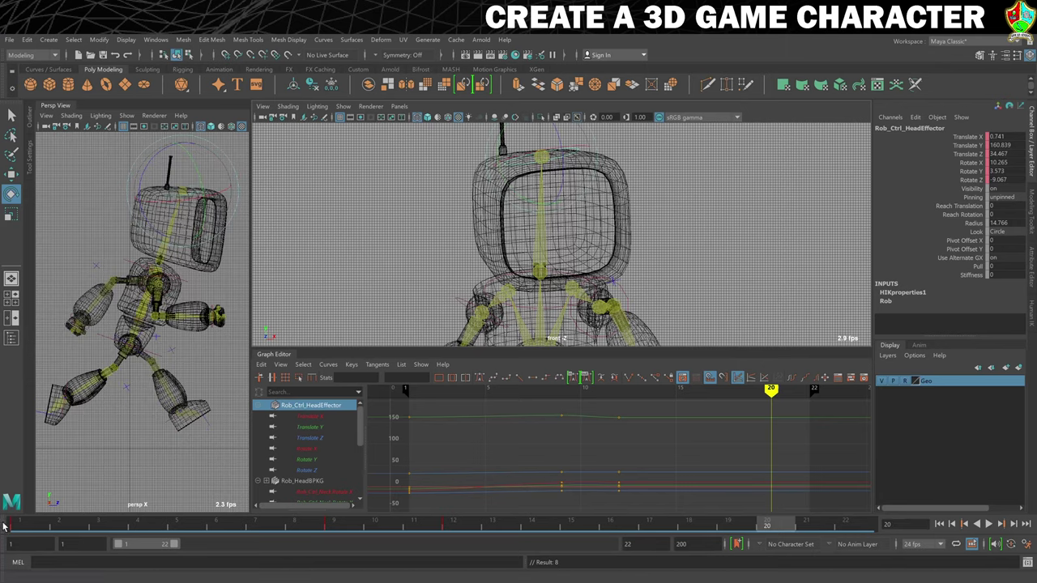
click(29, 527)
right_click(33, 524)
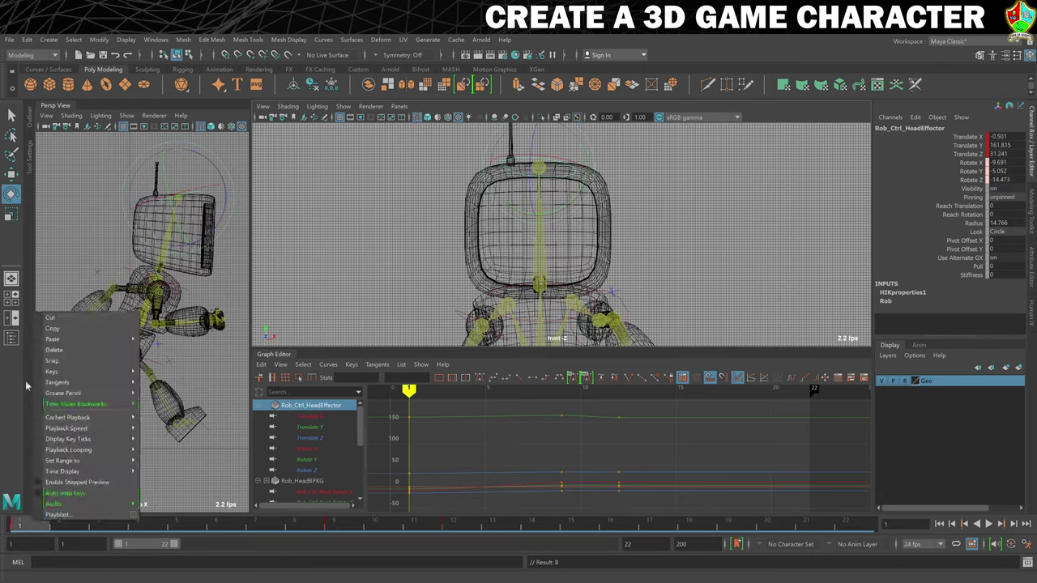
click(81, 329)
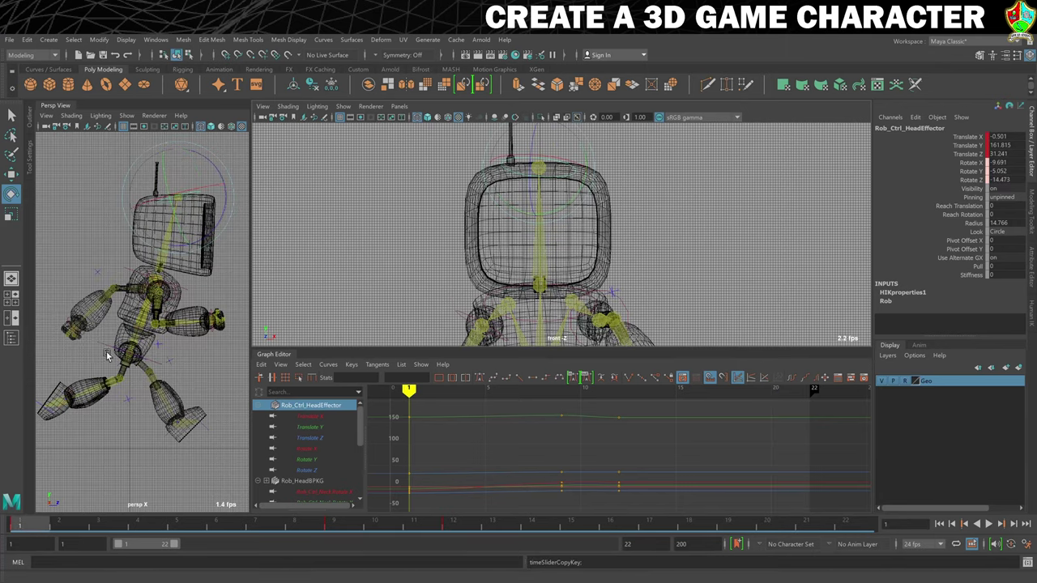
click(767, 525)
right_click(783, 525)
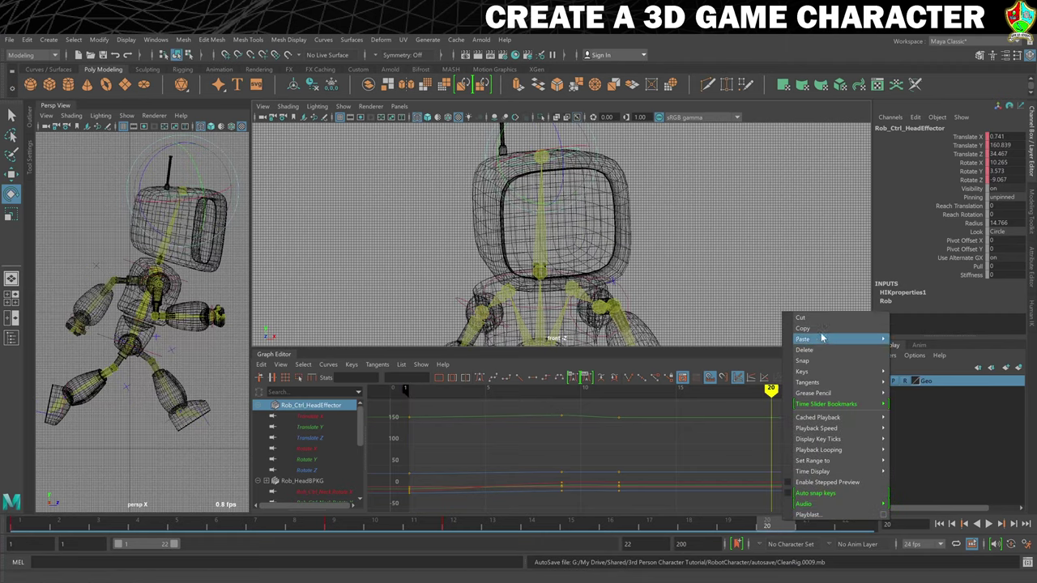
mouse_move(819, 343)
click(909, 337)
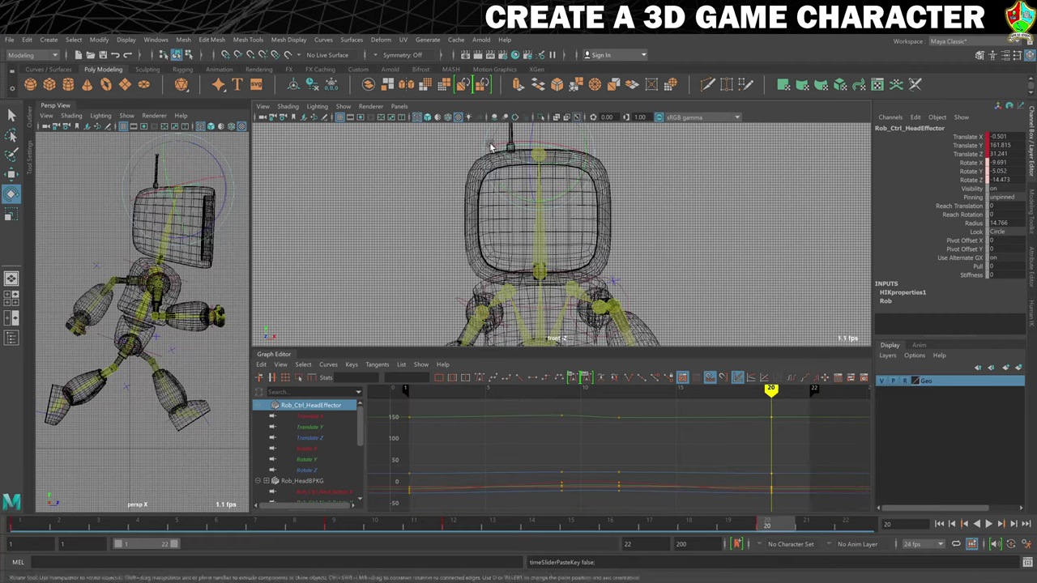
- Extend the playback range to frame 23 and paste the copied head effector key there
drag(174, 549, 178, 549)
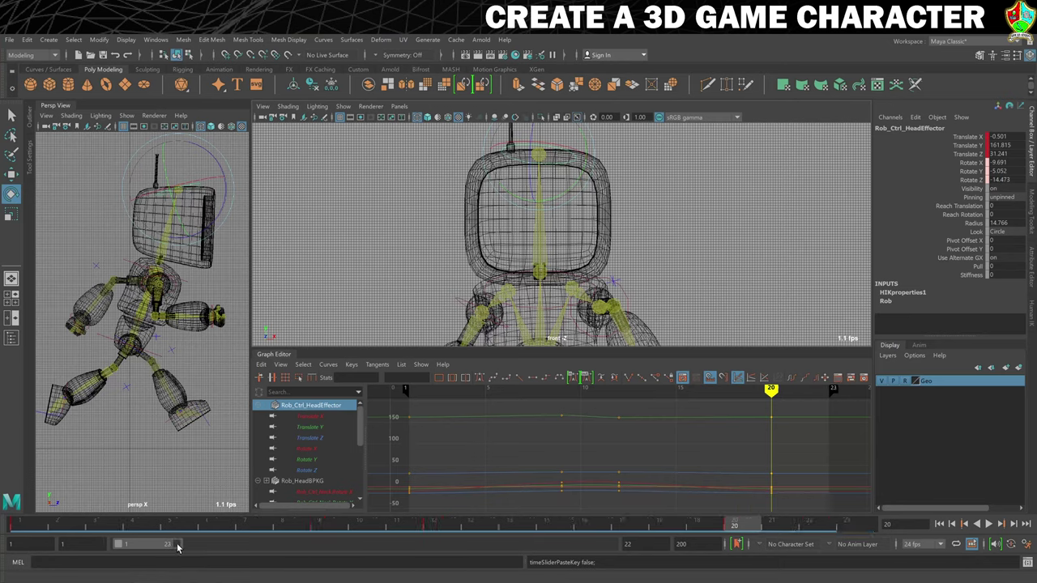
click(849, 523)
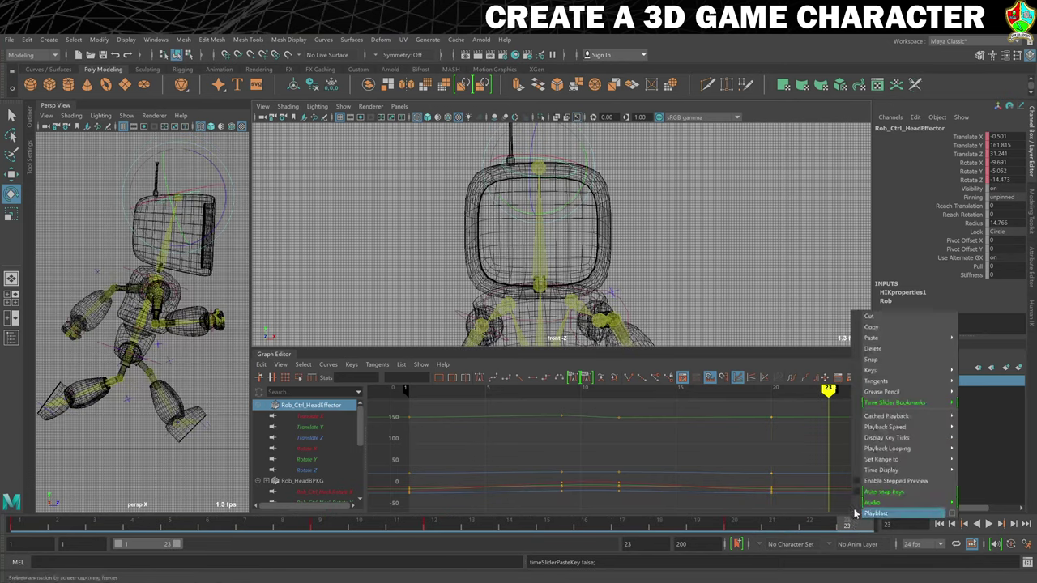
right_click(849, 521)
mouse_move(896, 337)
click(785, 339)
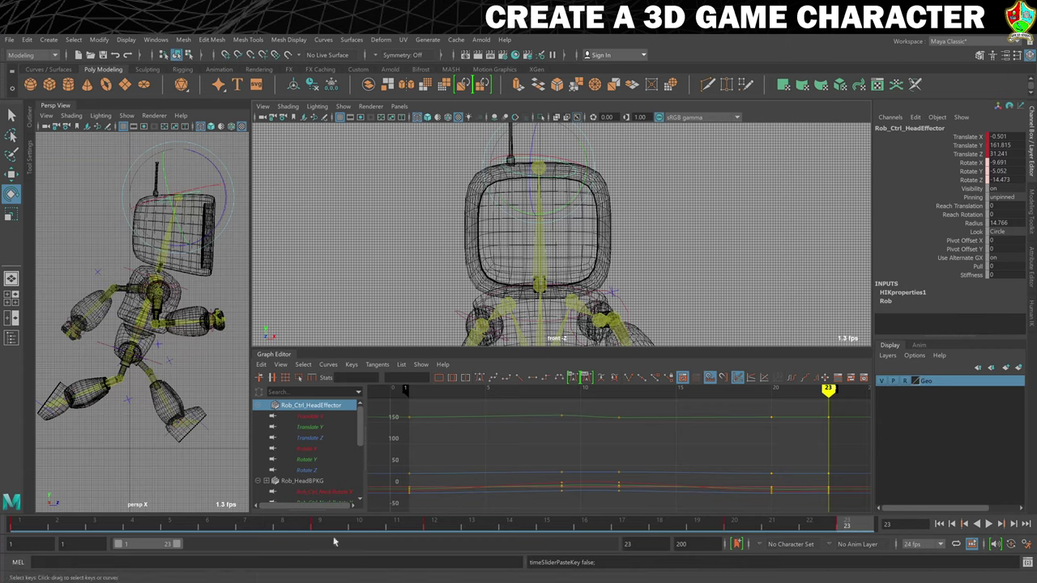
- Scrub through the head motion, inspect the head effector's rotation curve, and play back the cycle with nothing selected
drag(170, 531, 690, 507)
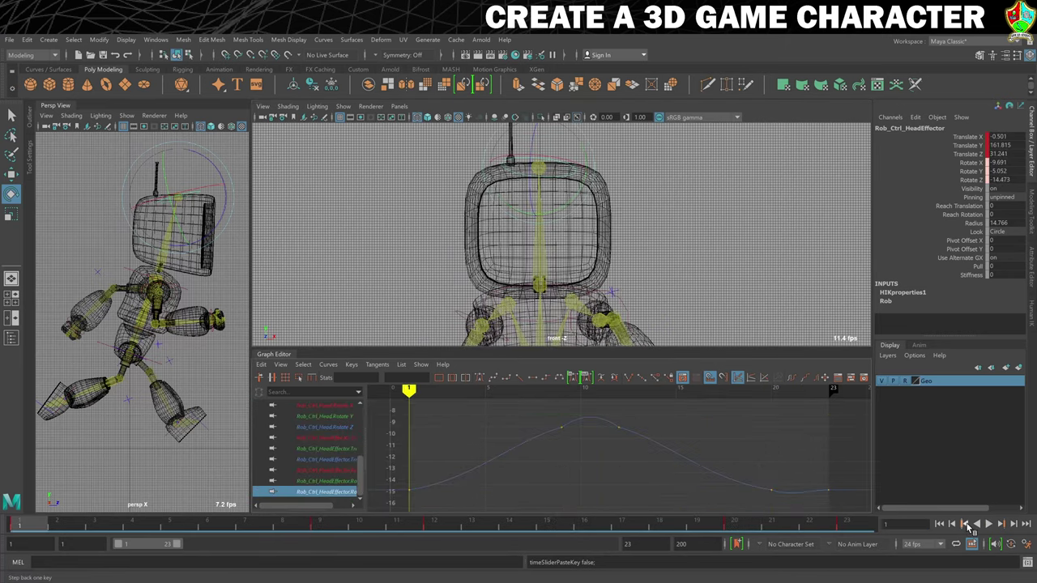
click(996, 525)
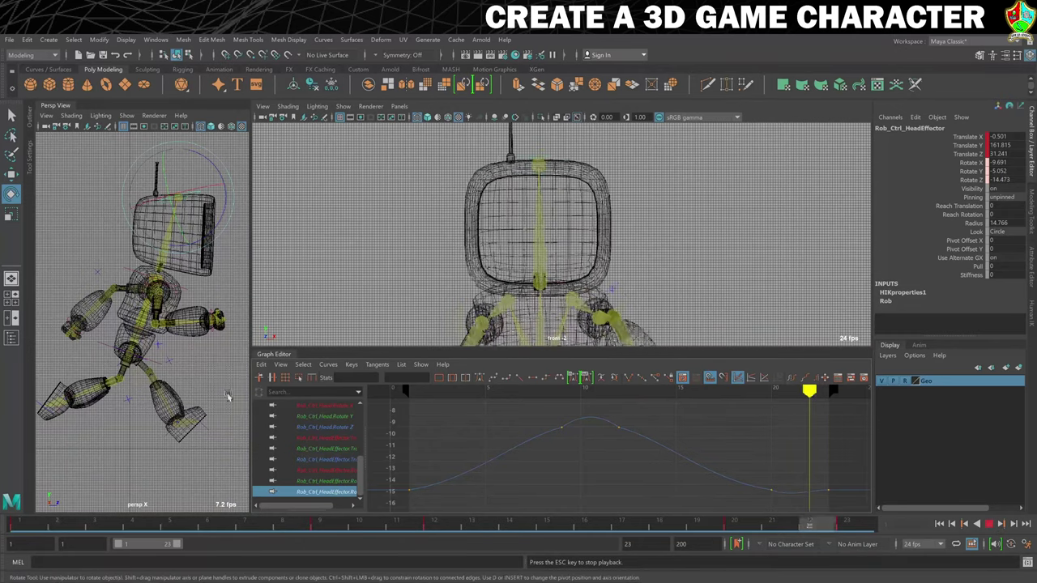
click(202, 387)
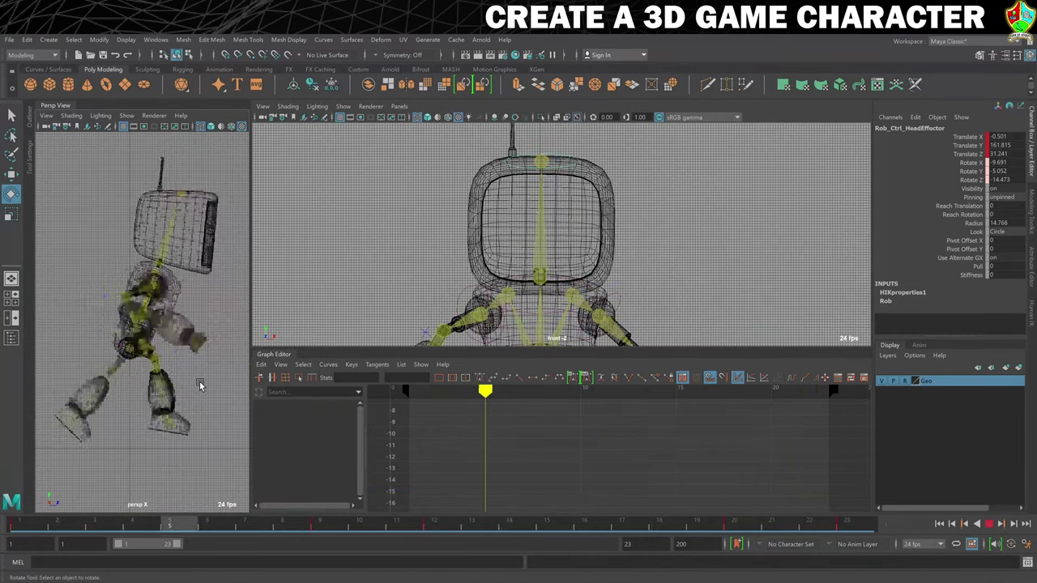
- Display the front view shaded with textures and switch that viewport back to the perspective camera
click(398, 106)
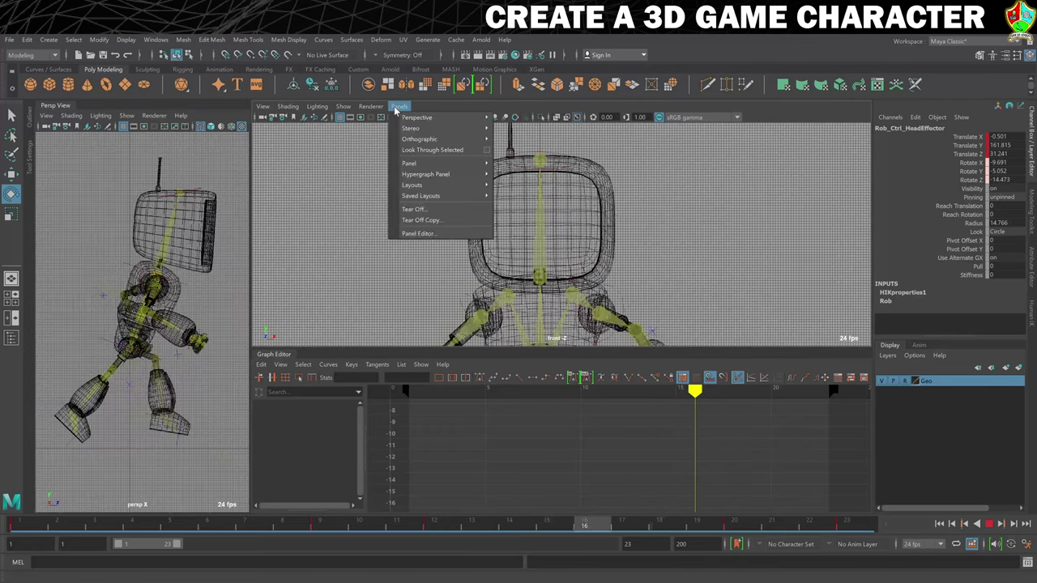
click(397, 106)
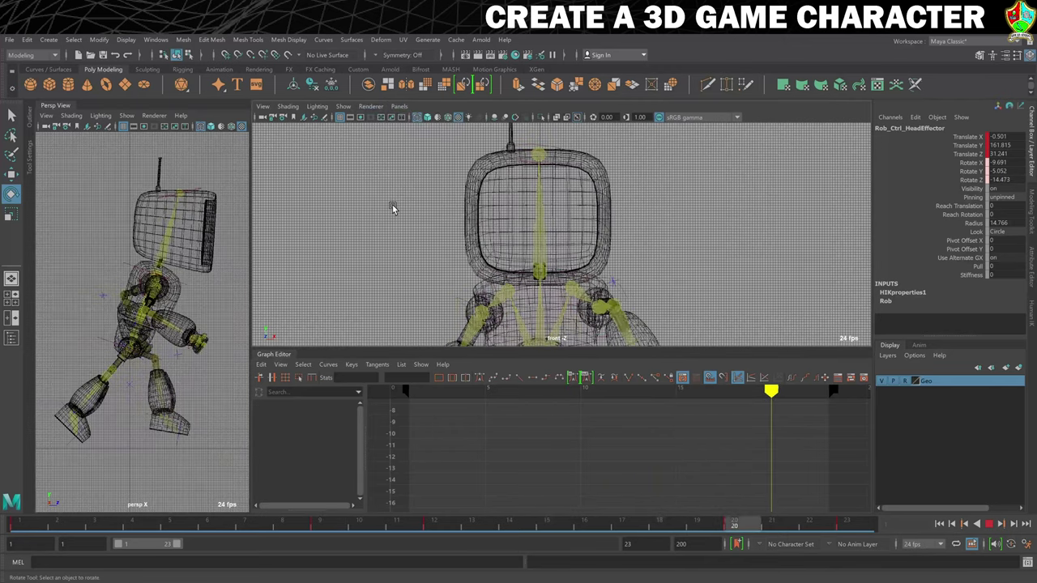
key(6)
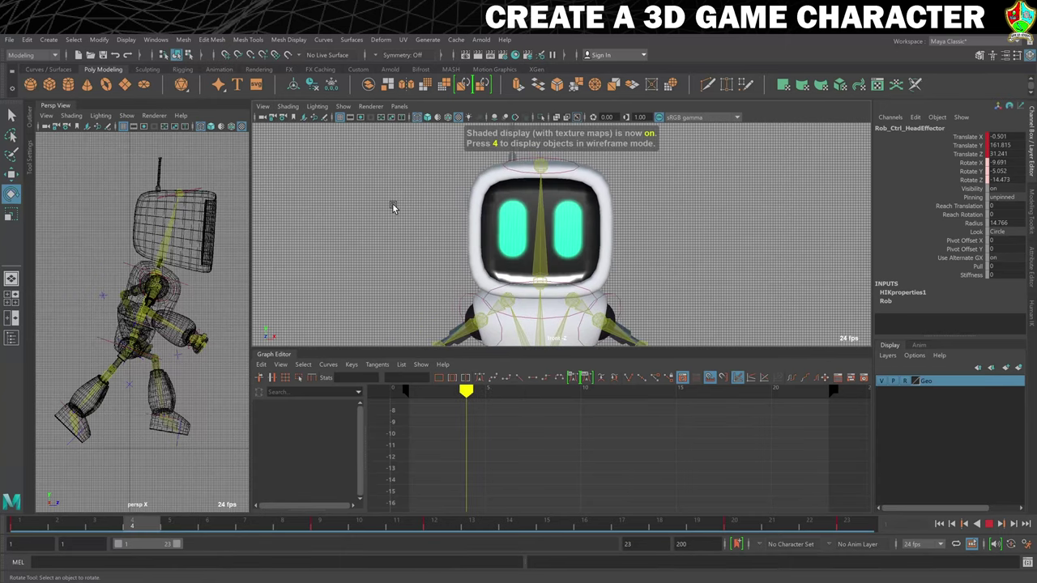
click(402, 111)
mouse_move(421, 118)
click(511, 118)
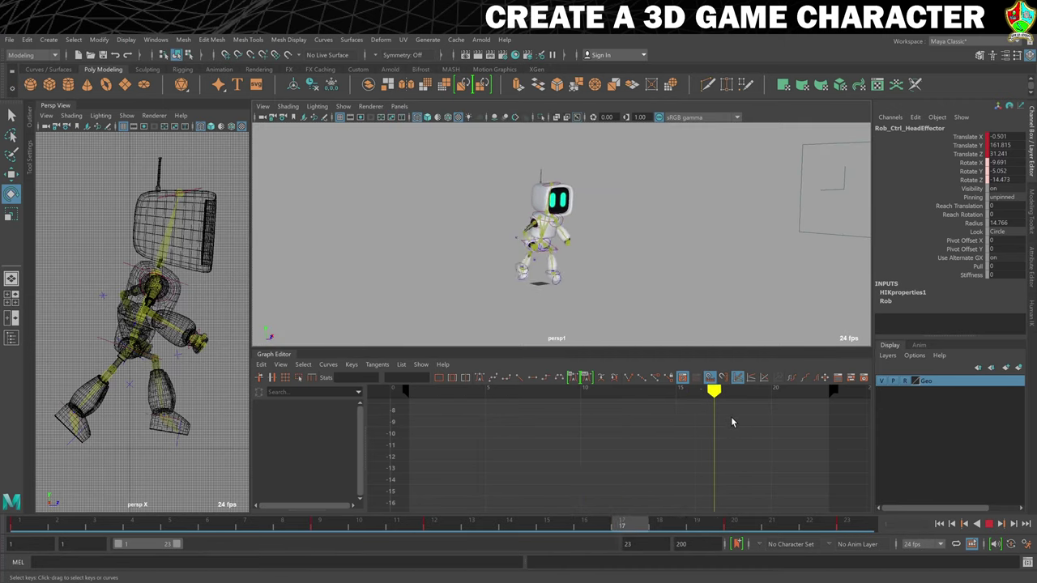
- Set the playback range to end at frame 22 and select the head effector during playback
double_click(629, 544)
text(22)
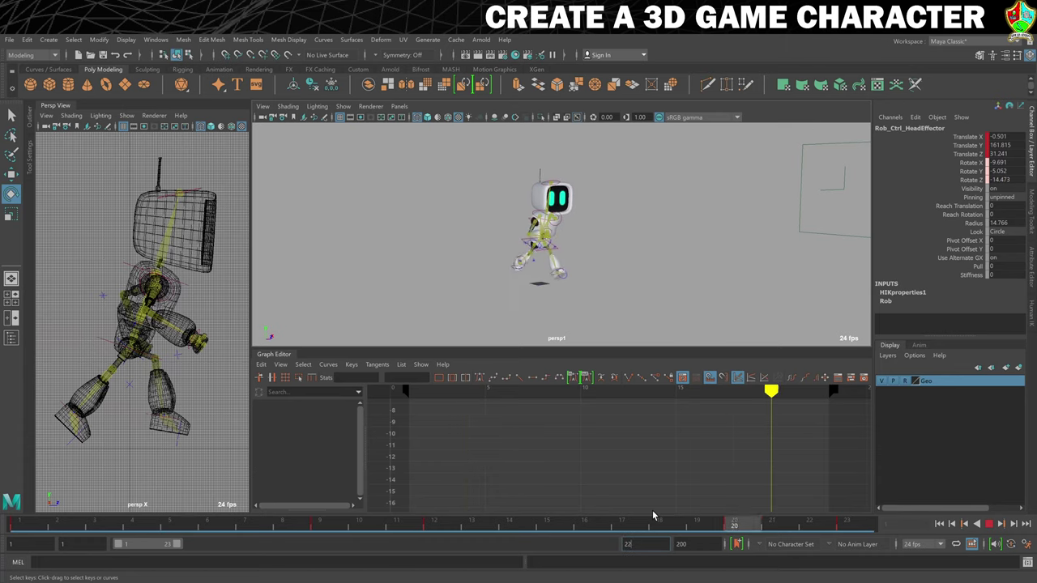
key(Return)
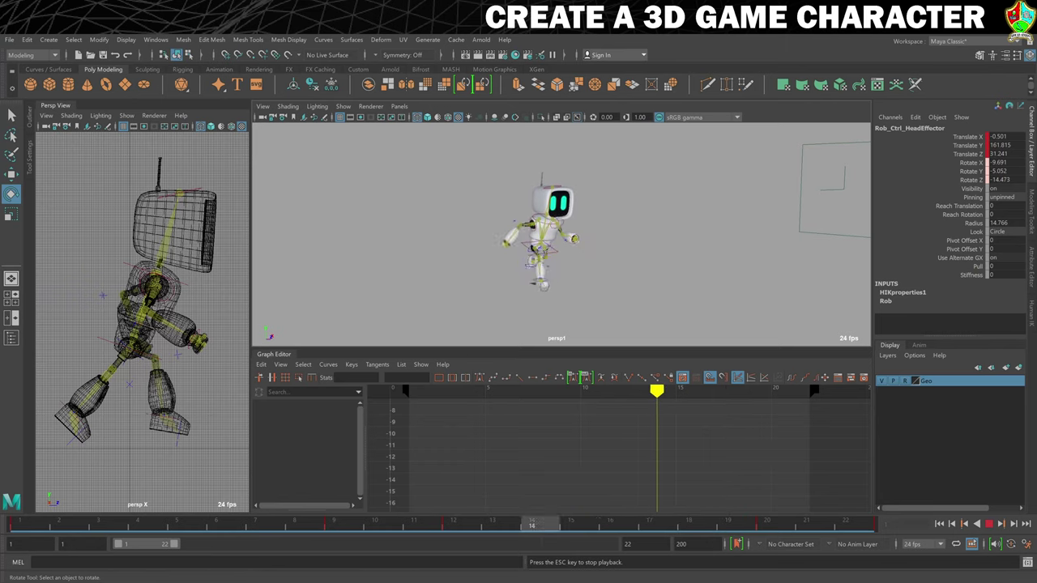
click(551, 188)
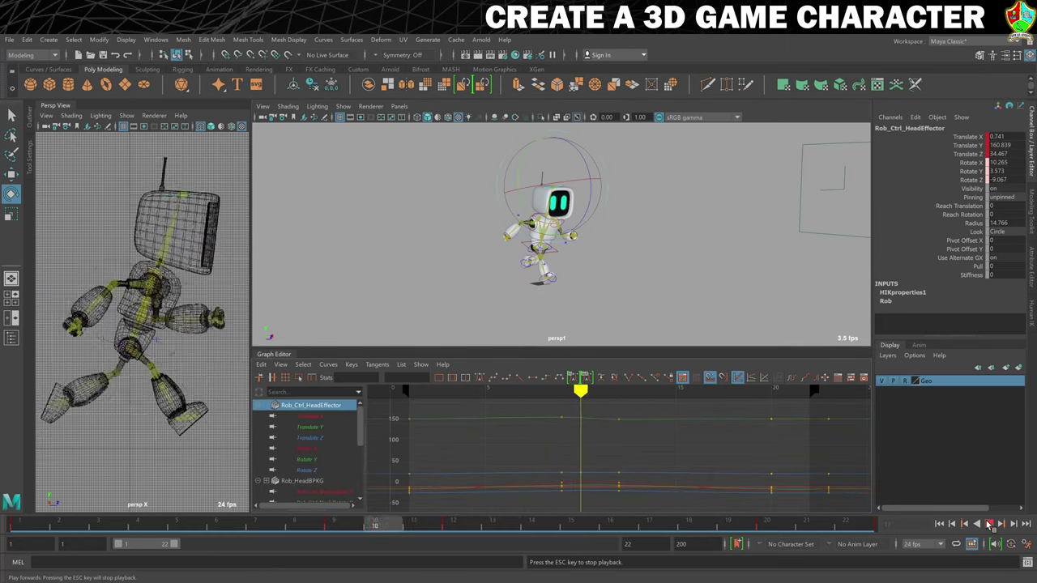
- Stop playback and, at frame 9, rotate the head effector to about 9.85, 4.6, -14.88 and key it
key(Escape)
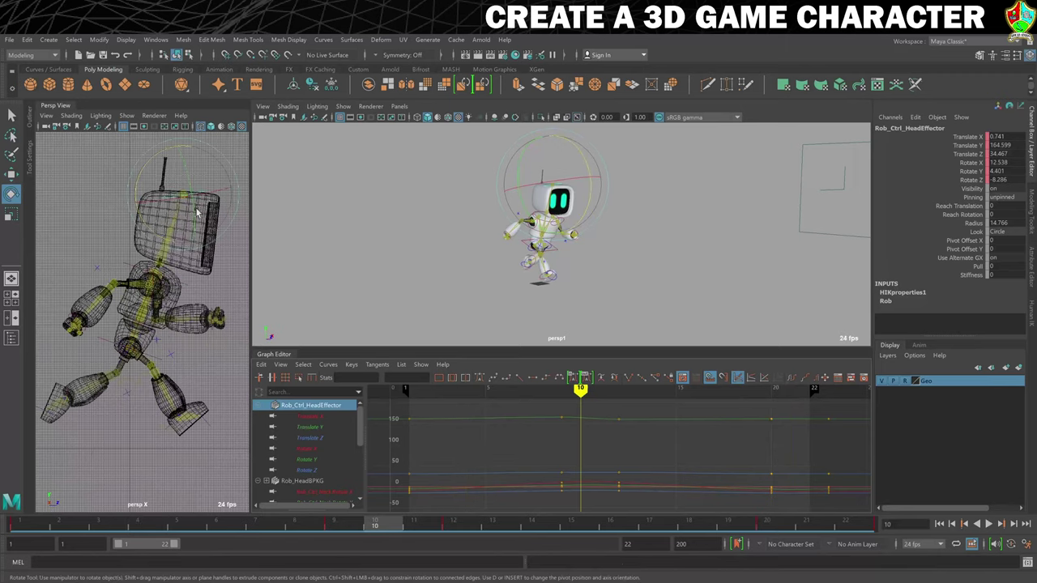
drag(375, 524, 24, 524)
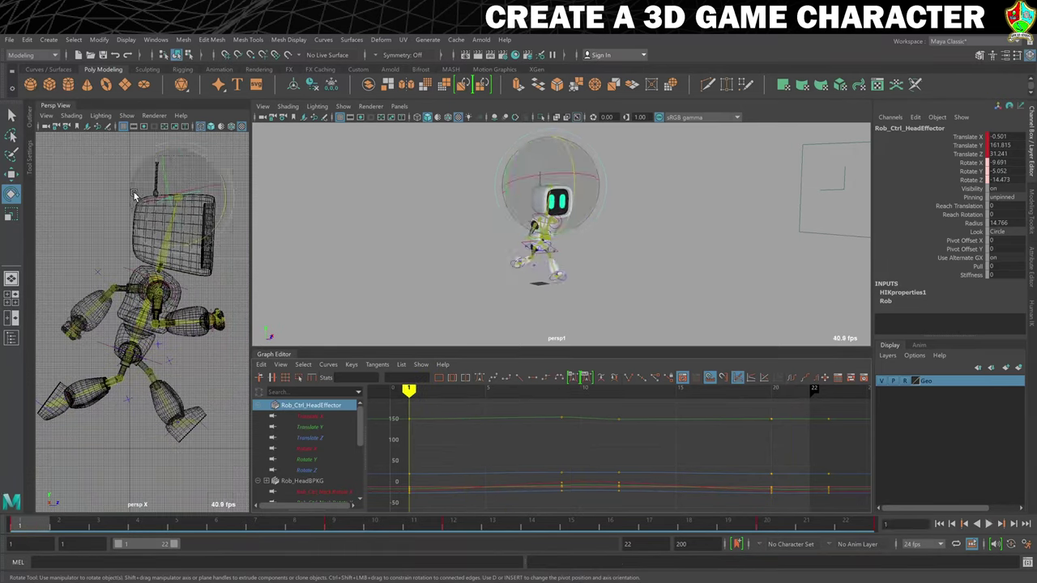
click(340, 526)
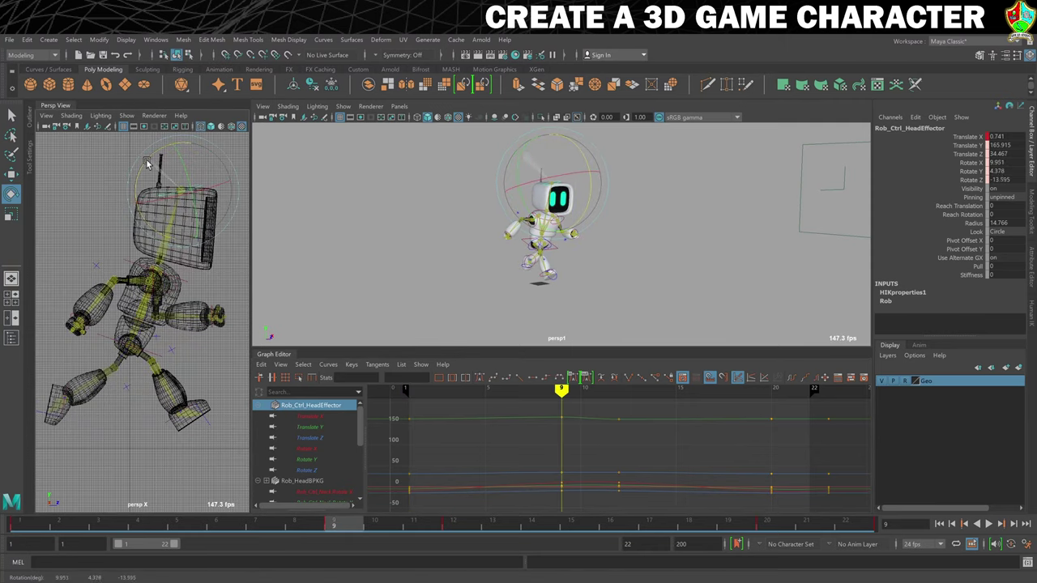
drag(145, 163, 147, 162)
key(s)
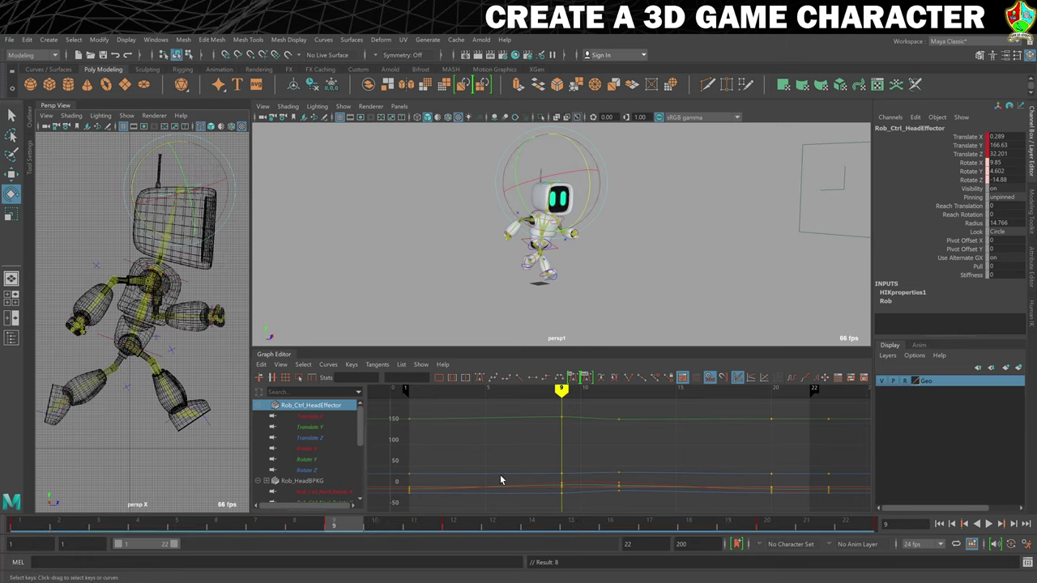
- At frame 12, rotate the head effector to about 9.98, 4.31, -13.2 and set a key
click(462, 526)
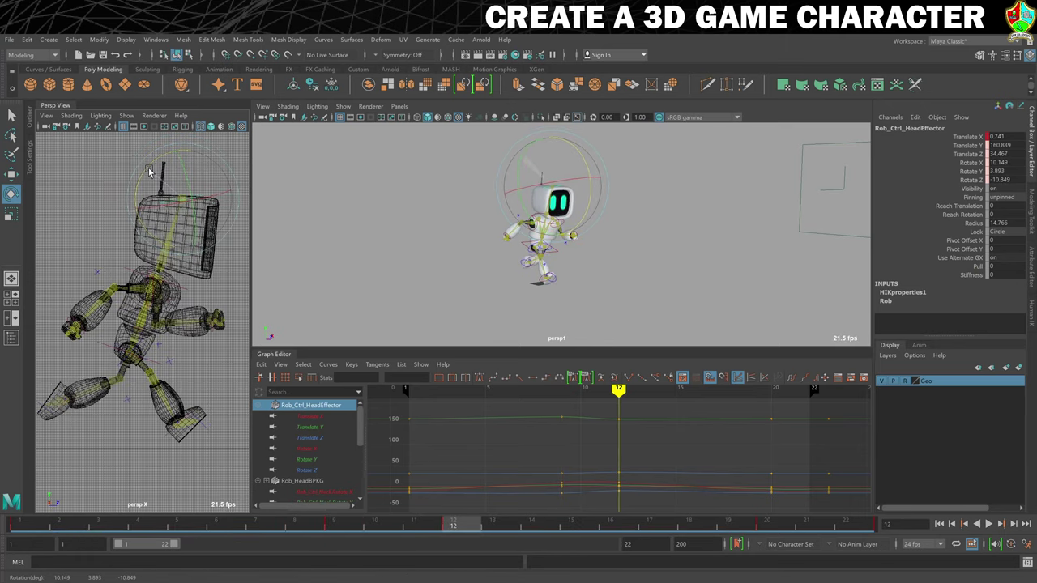
drag(148, 173, 155, 171)
key(s)
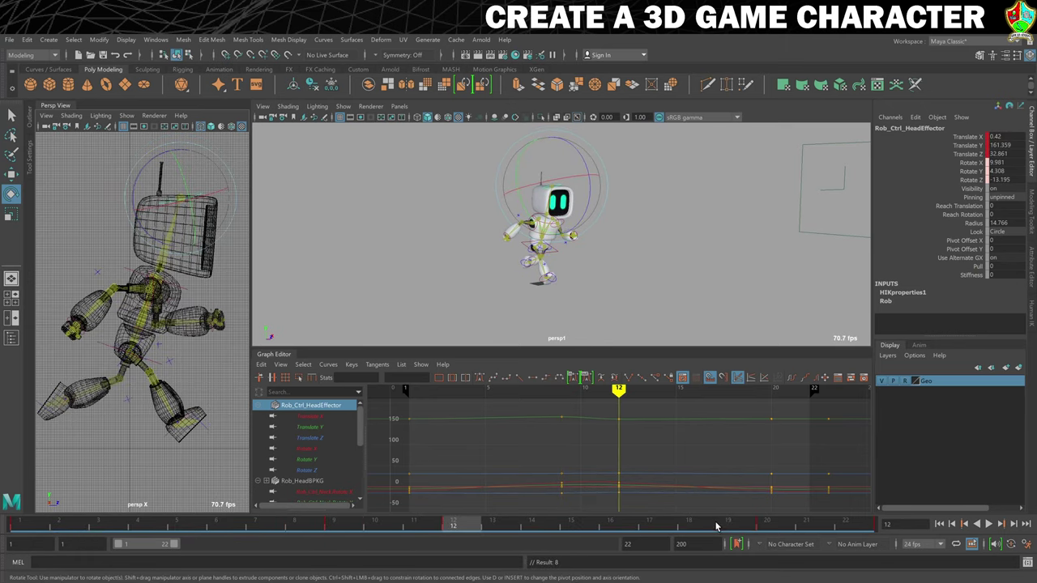
- Check the head pose at frame 20, review the run cycle in playback, and clear the selection
click(768, 526)
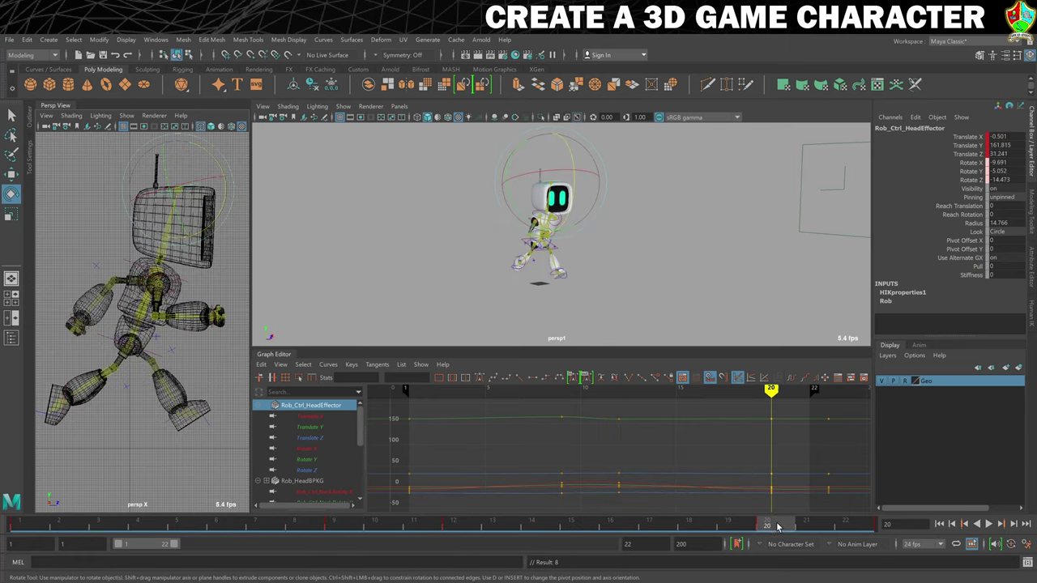
click(986, 525)
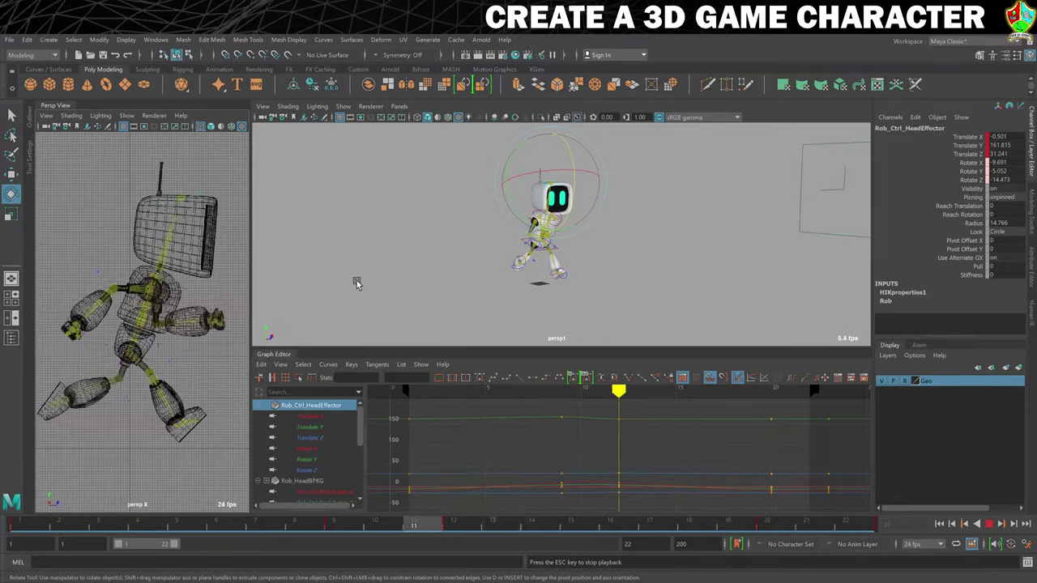
key(Escape)
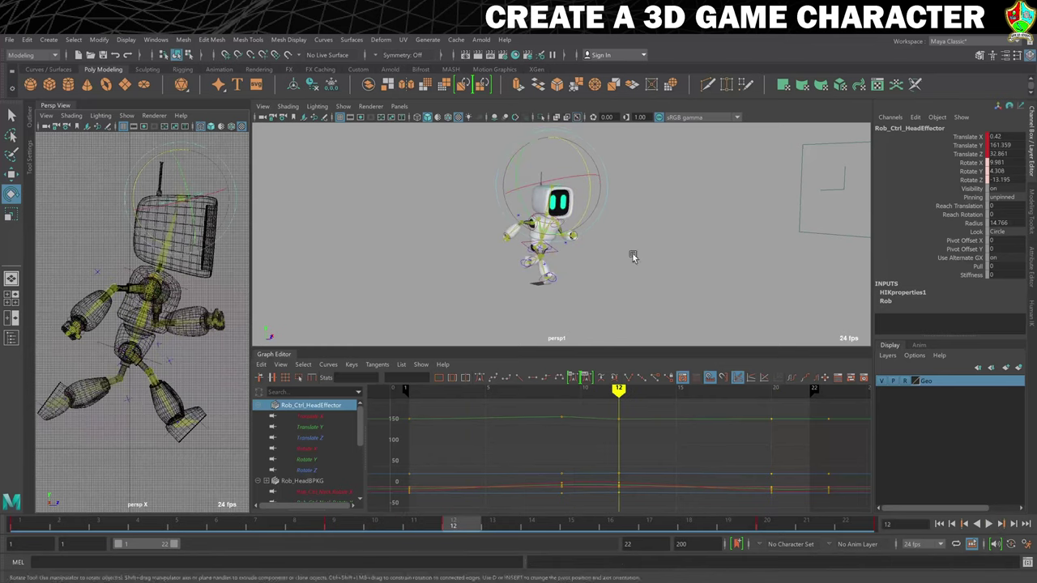
click(666, 256)
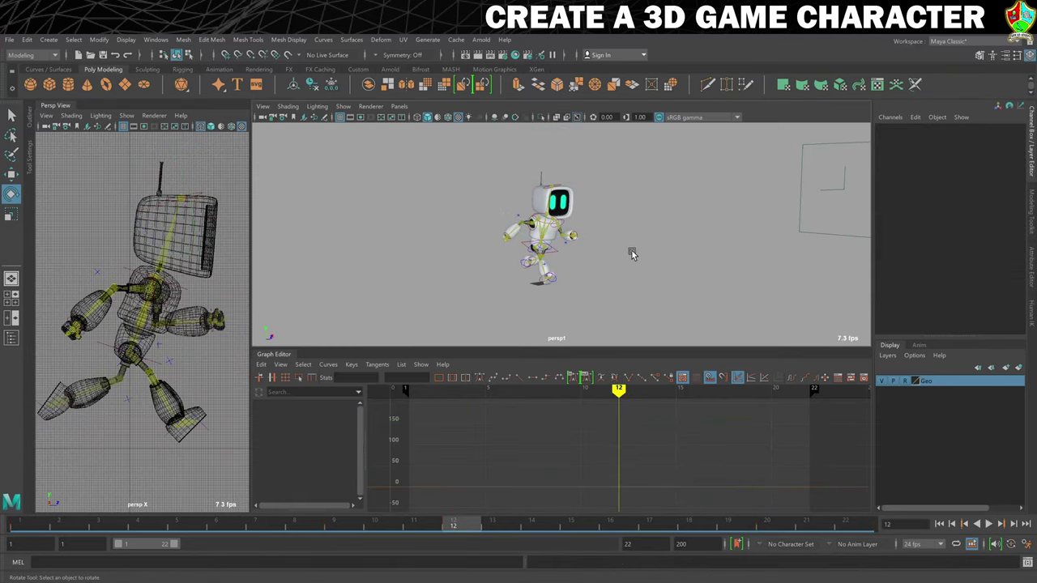
- Select both ankle effectors and the hips effector together on the robot's rig
scroll(616, 253, up, 3)
scroll(610, 255, up, 3)
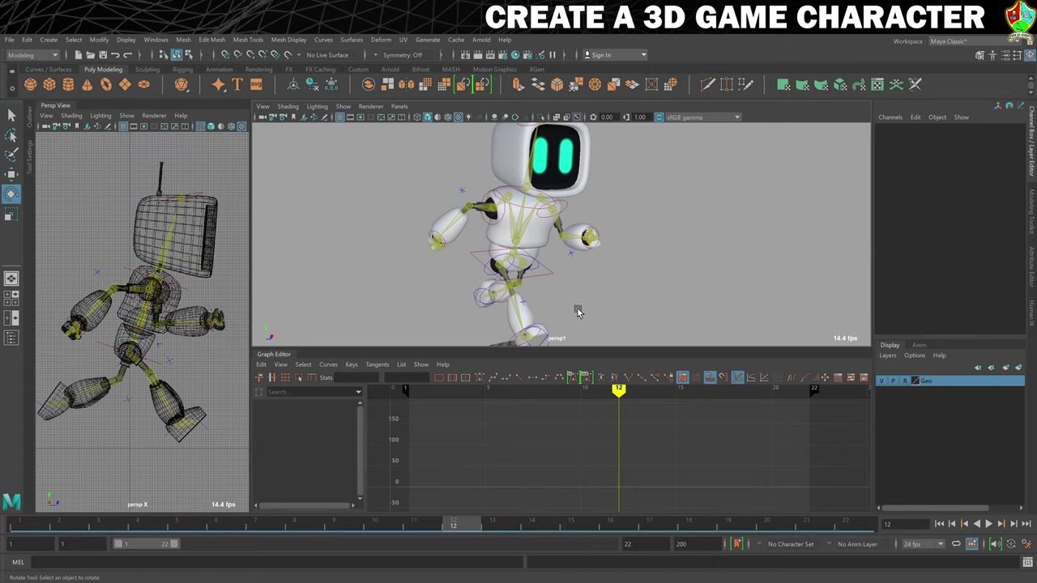
alt+middle_drag(578, 312, 602, 245)
scroll(602, 245, up, 3)
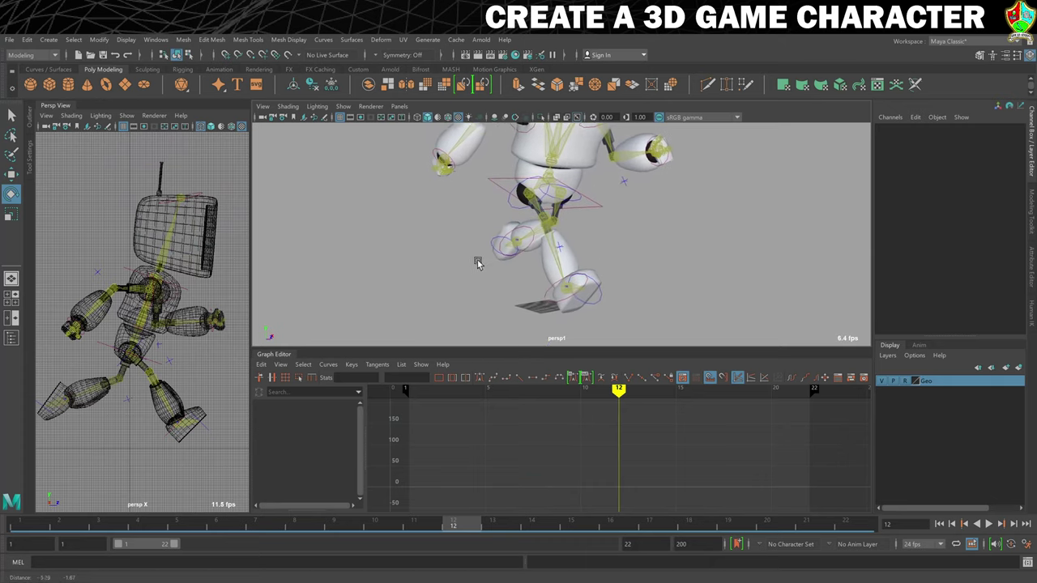
mouse_move(478, 263)
alt+mouse_down()
mouse_move(463, 261)
mouse_move(498, 267)
alt+mouse_up()
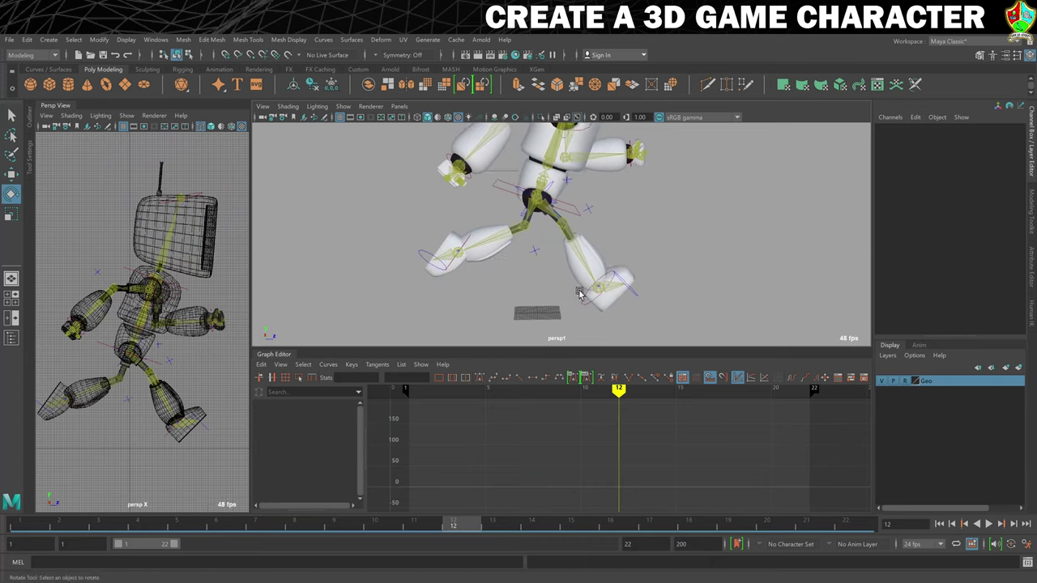
click(577, 307)
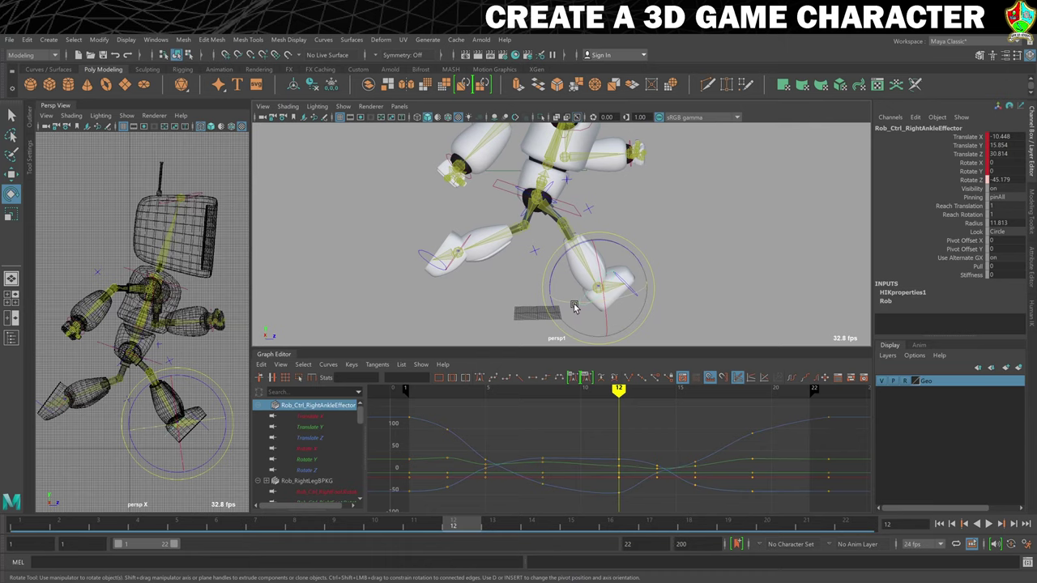
click(475, 240)
click(489, 183)
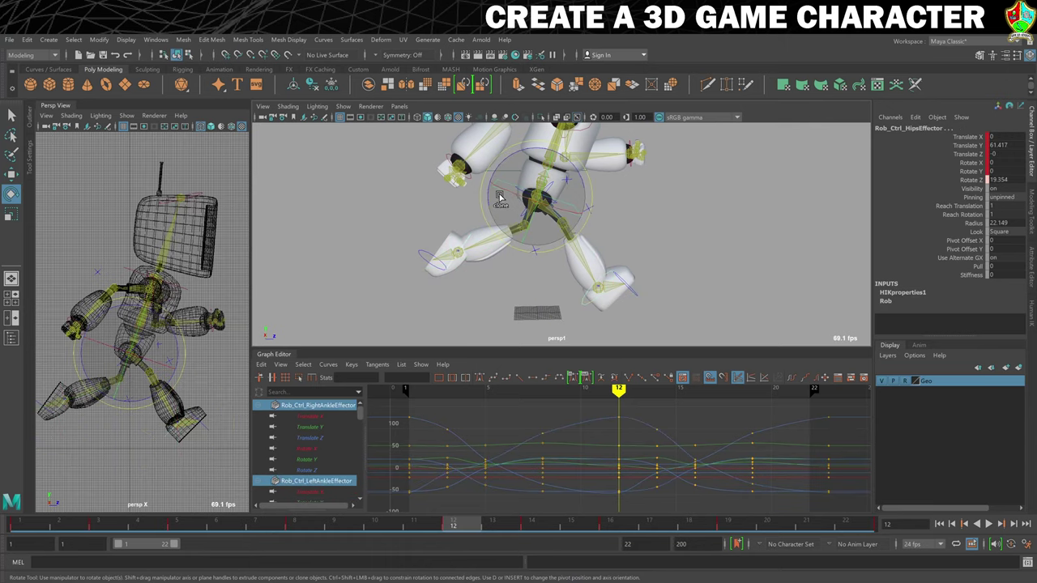
- Add the chest origin, shoulder and head effectors to the current selection
alt+drag(489, 183, 597, 258)
alt+drag(564, 251, 556, 244)
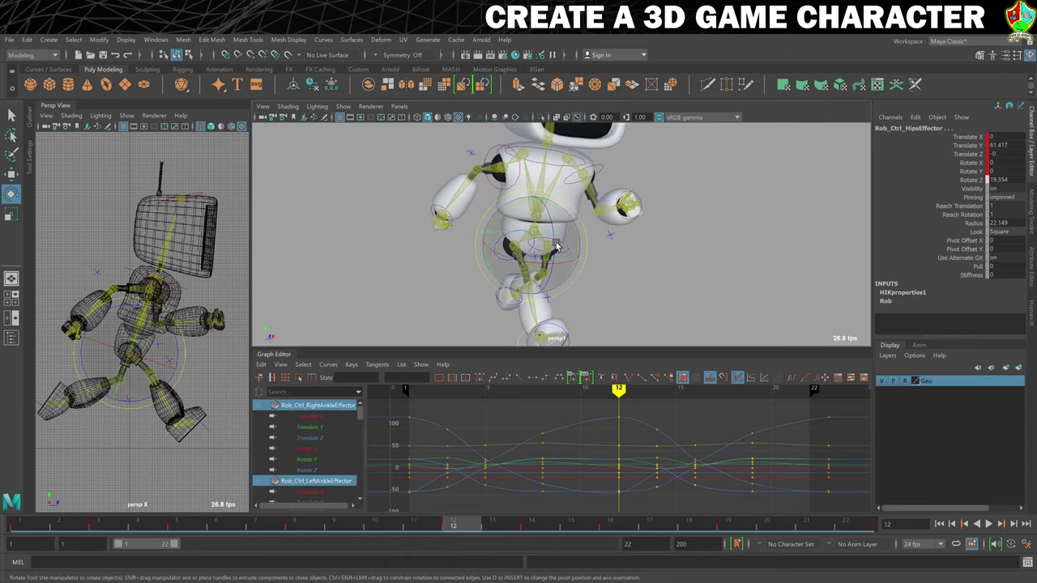
key(q)
scroll(554, 243, up, 5)
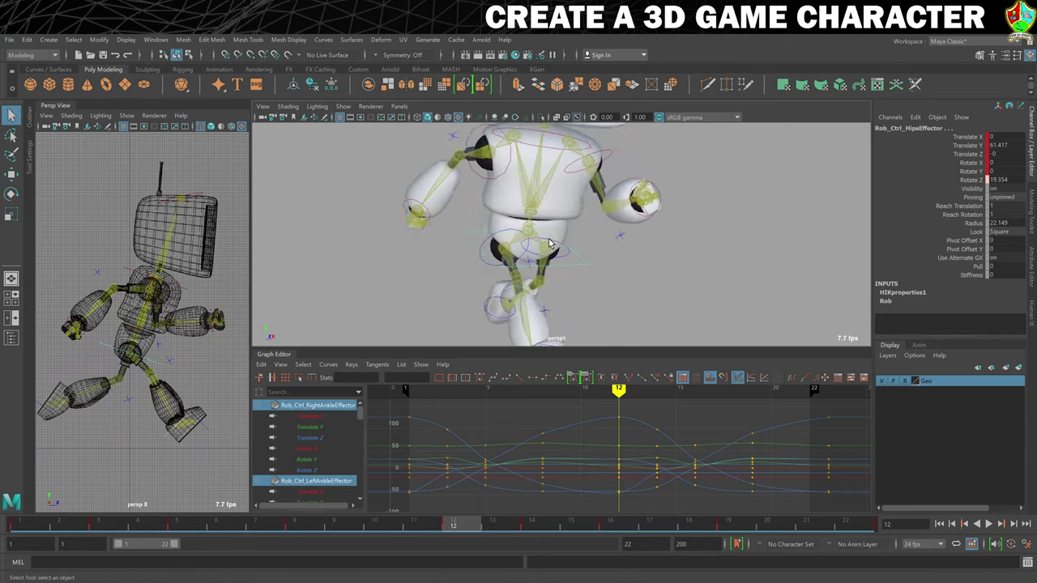
click(519, 208)
alt+middle_drag(532, 200, 558, 287)
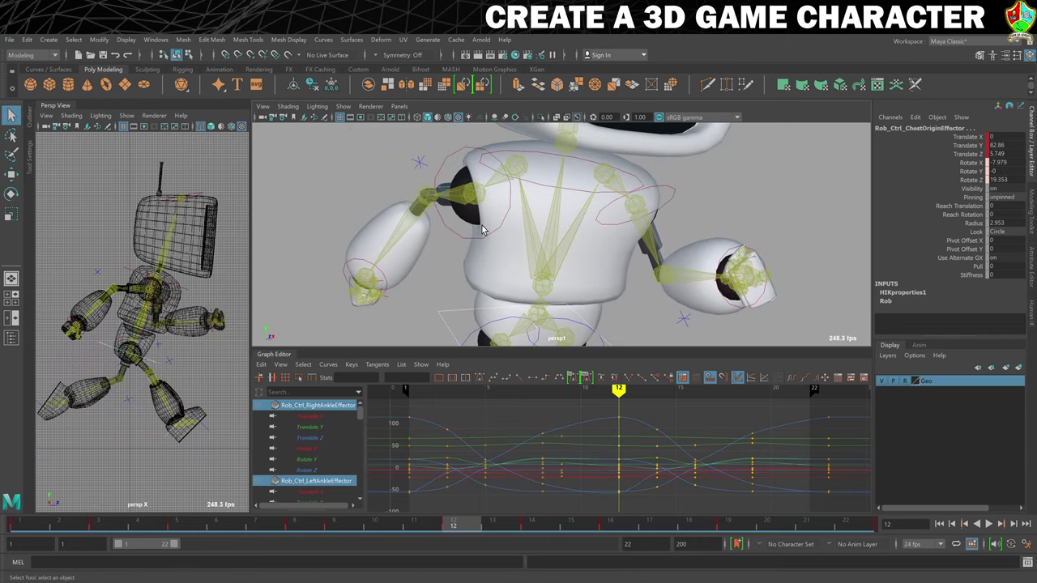
click(644, 209)
click(666, 192)
alt+middle_drag(690, 189, 584, 233)
click(580, 160)
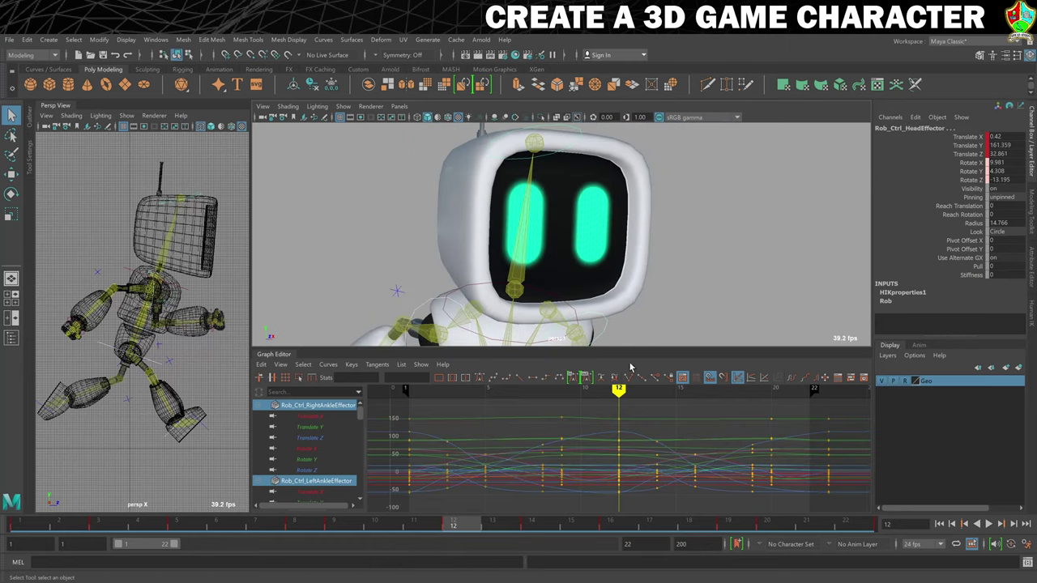
- Set both pre and post infinity to Cycle for all animation curves of the selected effectors
click(316, 407)
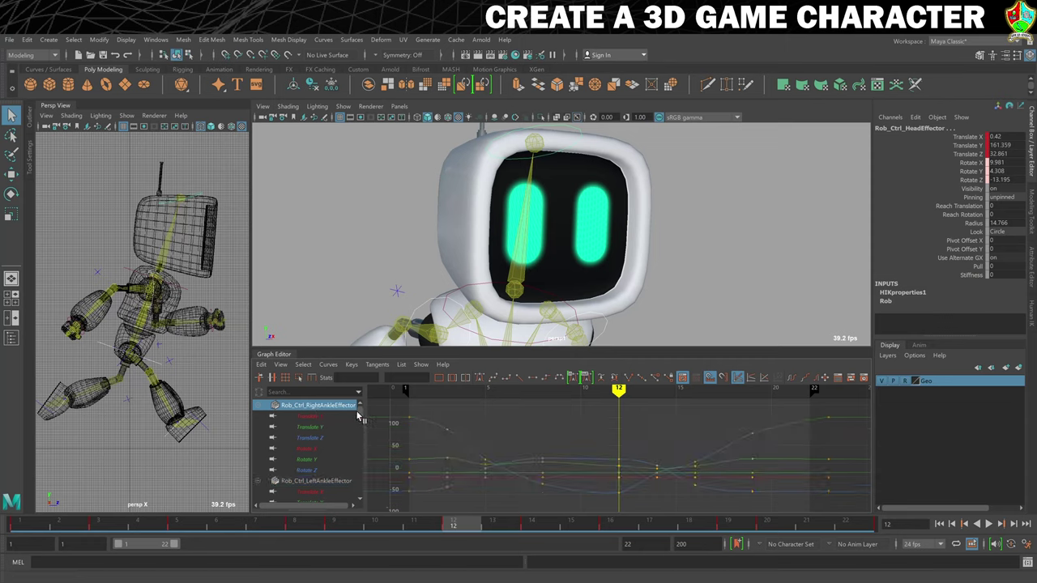
shift+click(347, 494)
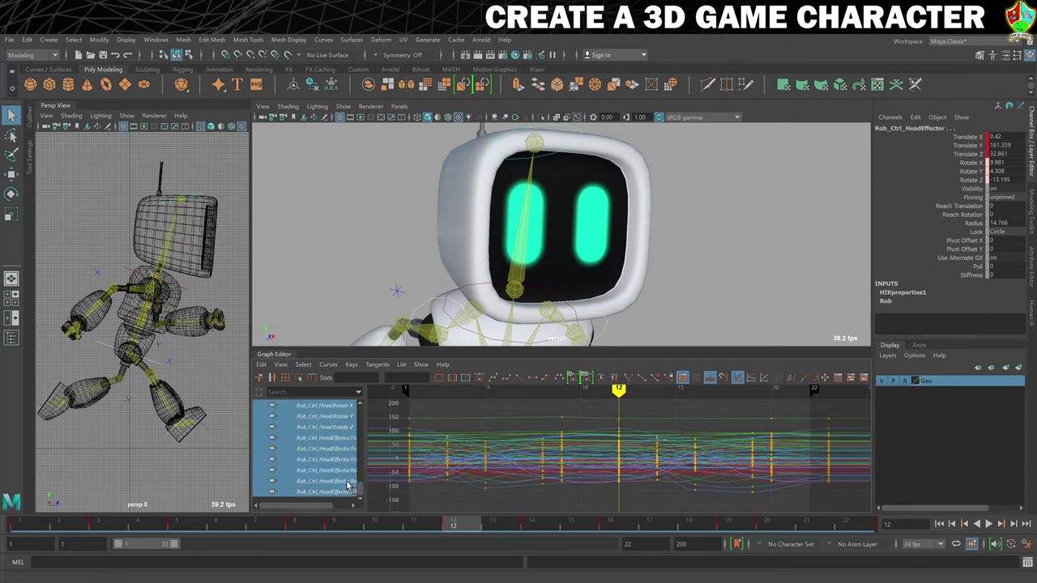
click(351, 365)
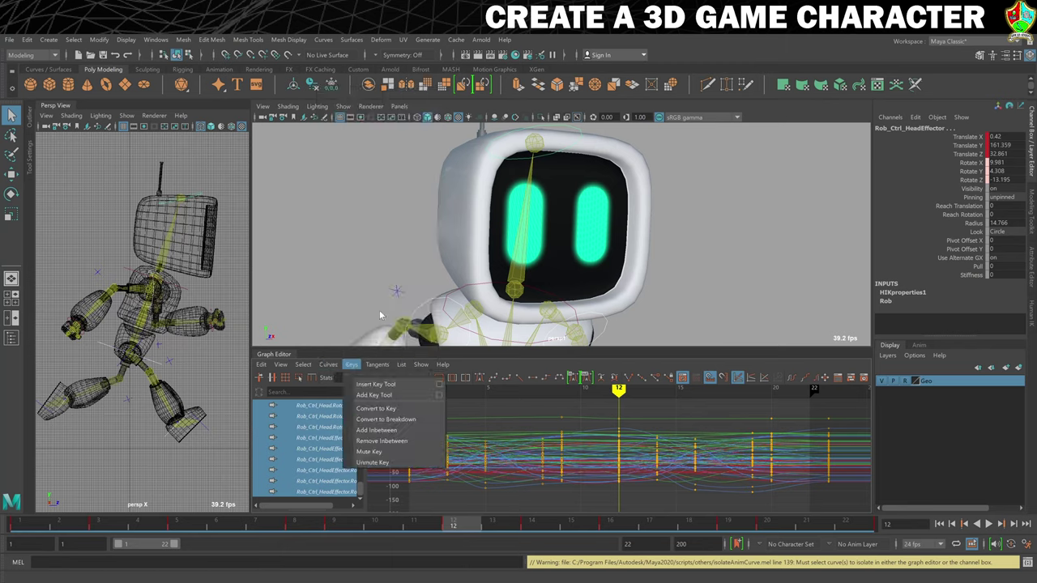
click(329, 364)
mouse_move(353, 101)
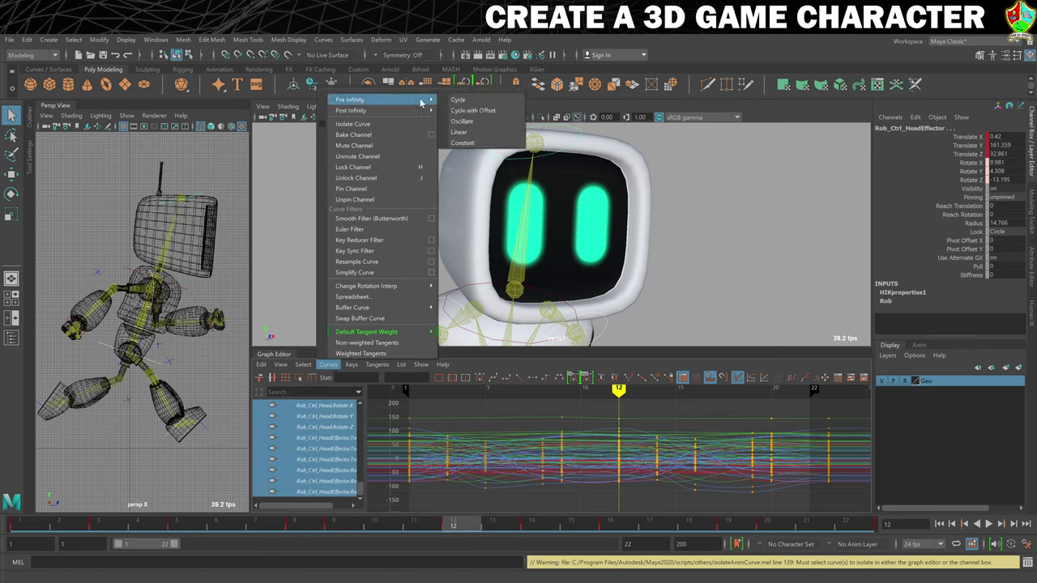
click(459, 100)
click(328, 365)
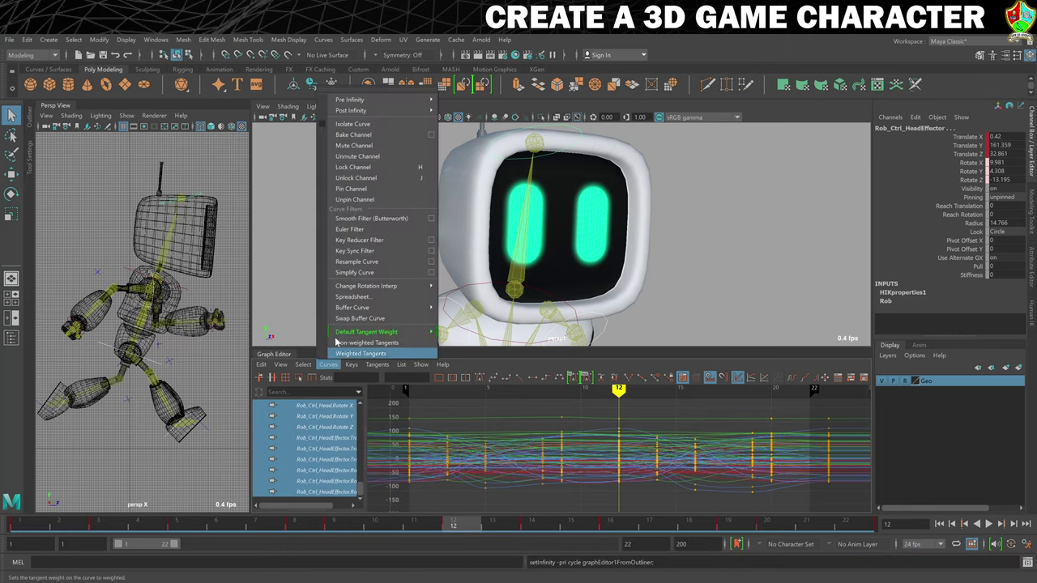
mouse_move(375, 113)
click(458, 110)
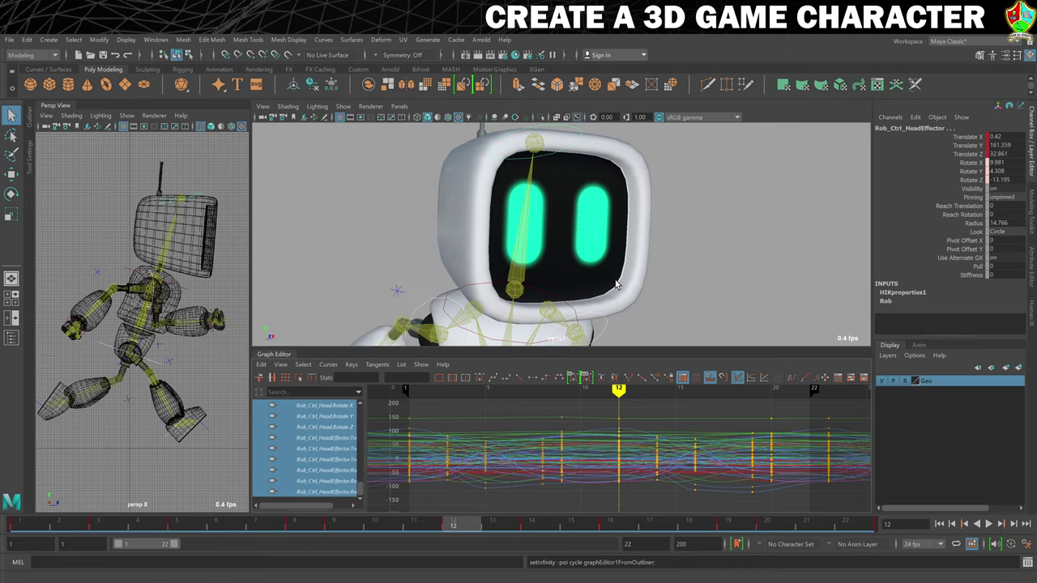
- Select the right and left forearm controls together on the robot's rig
alt+middle_drag(624, 275, 600, 225)
click(462, 255)
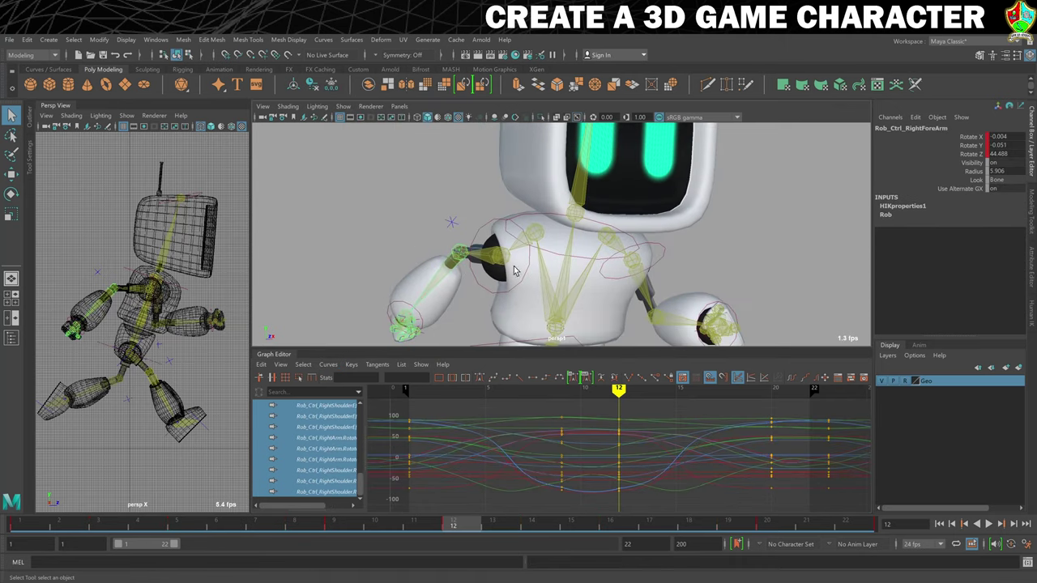
alt+drag(517, 271, 679, 282)
alt+middle_drag(738, 277, 689, 304)
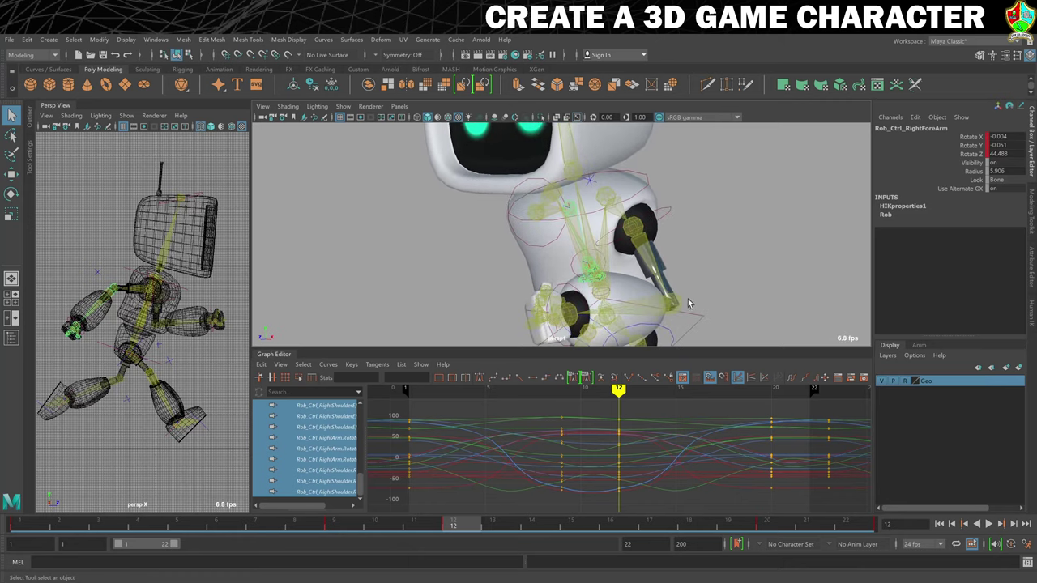
shift+click(675, 302)
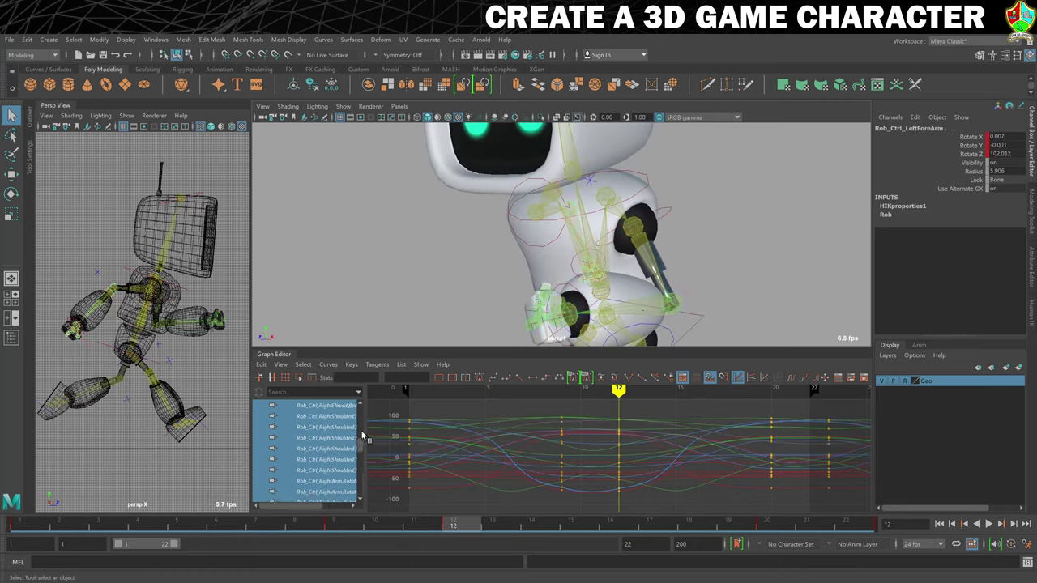
click(732, 274)
alt+drag(732, 274, 700, 261)
click(385, 210)
shift+click(734, 324)
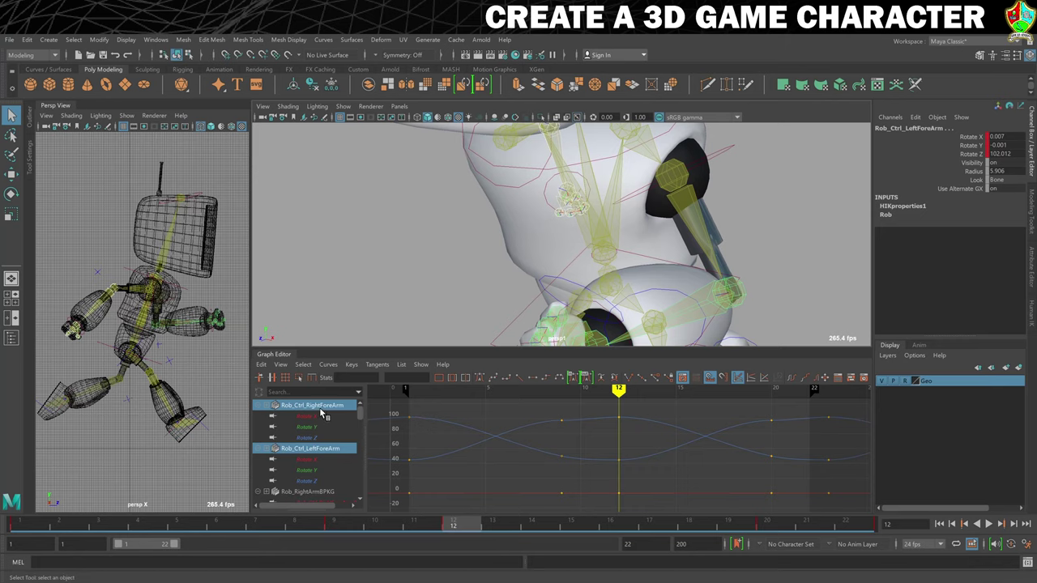
- Set pre and post infinity to Cycle on all arm curves listed for the two forearm controls
scroll(330, 430, down, 4)
shift+click(347, 496)
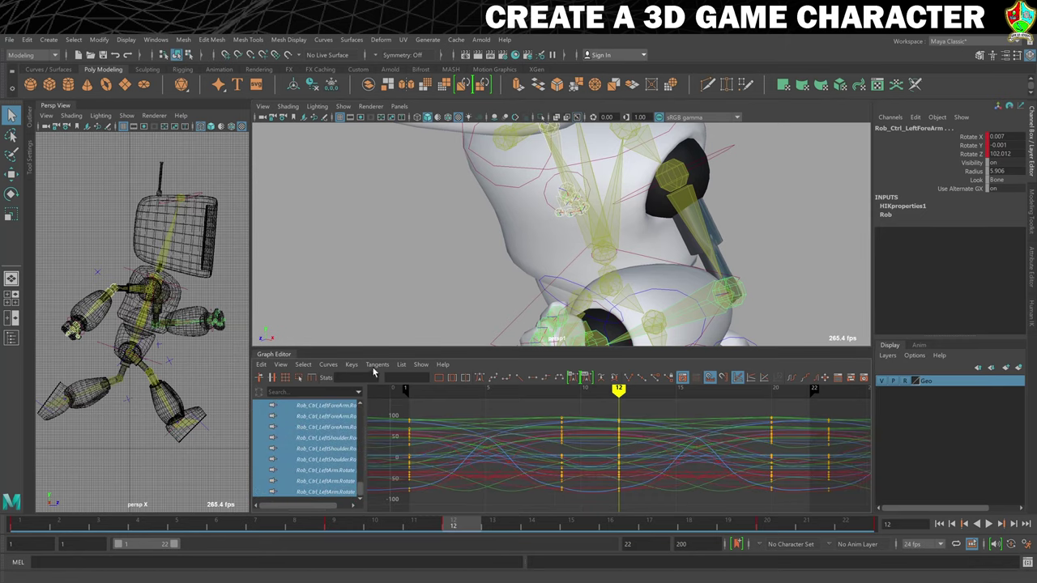
click(328, 364)
mouse_move(389, 102)
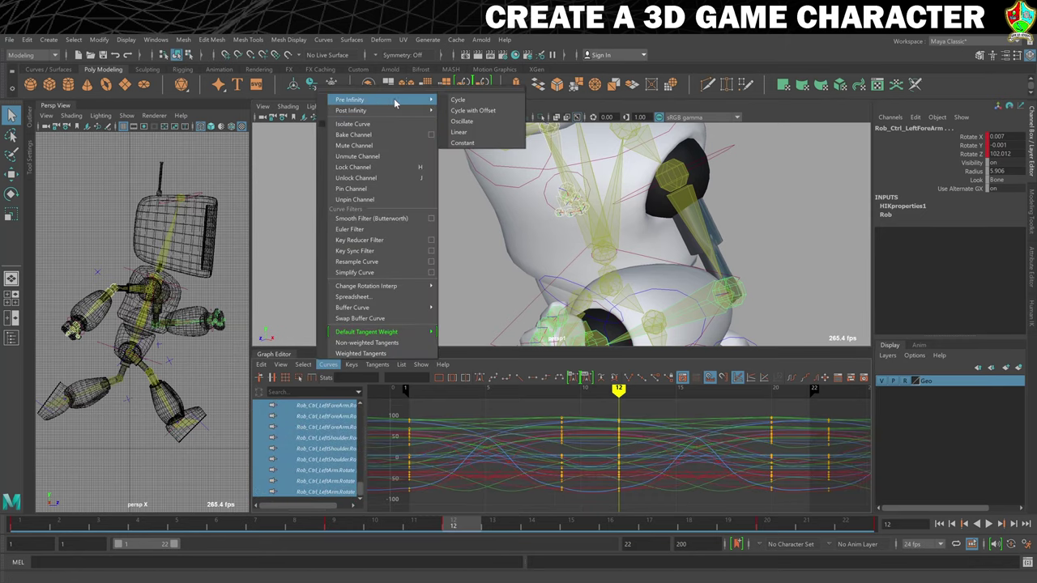
click(462, 105)
click(328, 364)
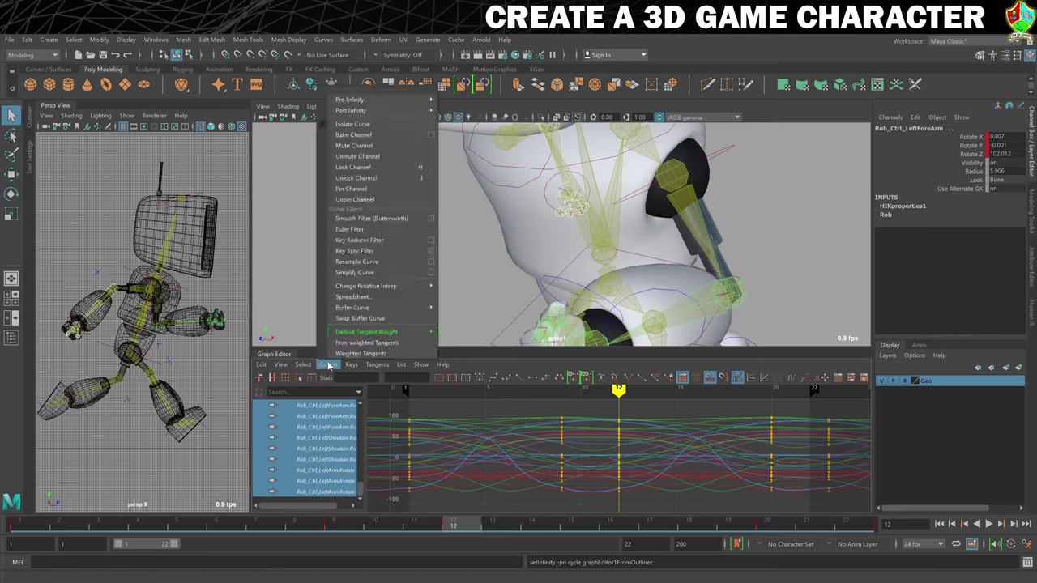
mouse_move(389, 110)
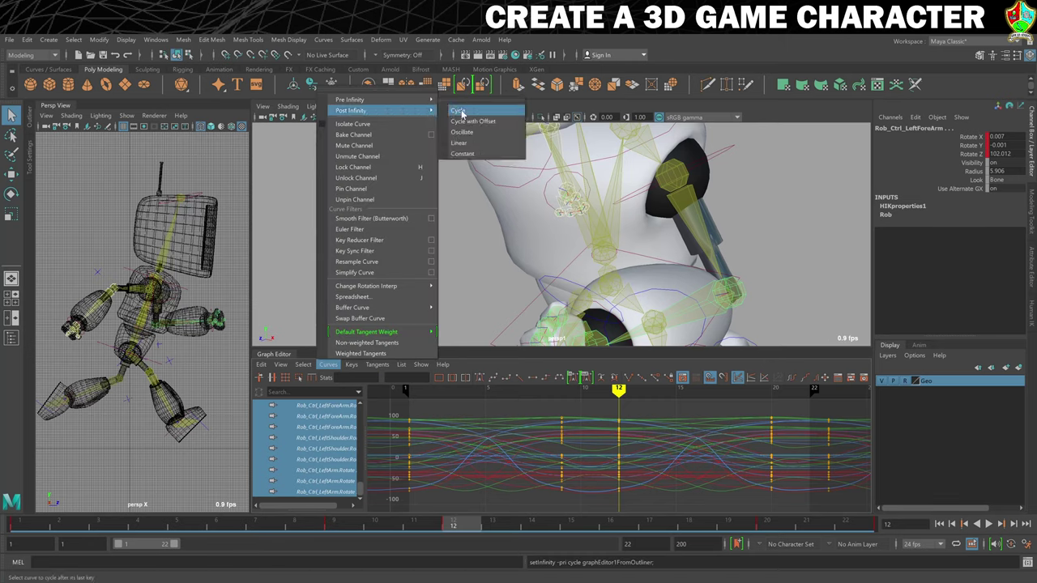
click(470, 112)
- Clear the selection and play back the run cycle
click(225, 354)
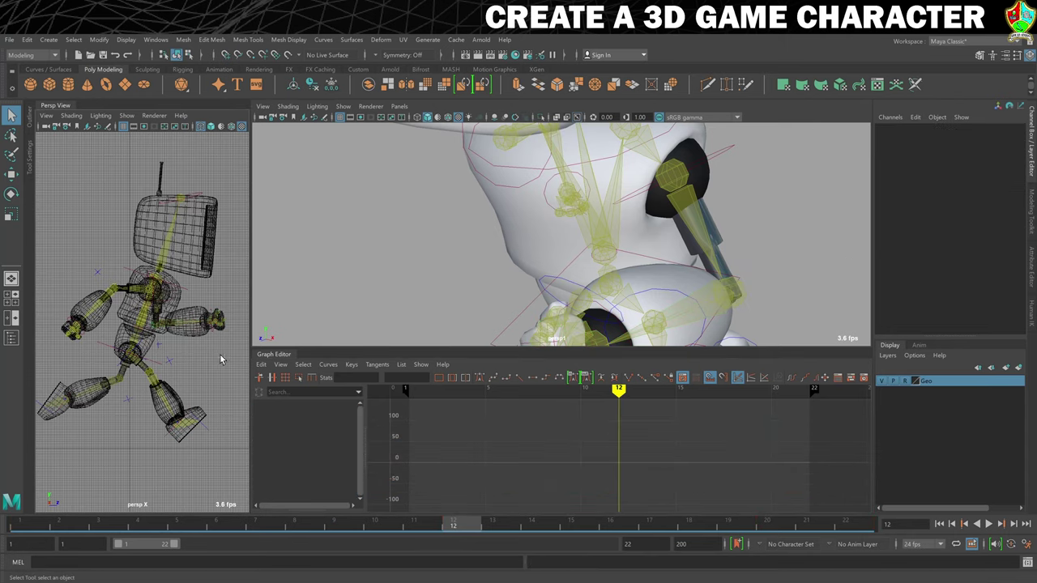
click(991, 524)
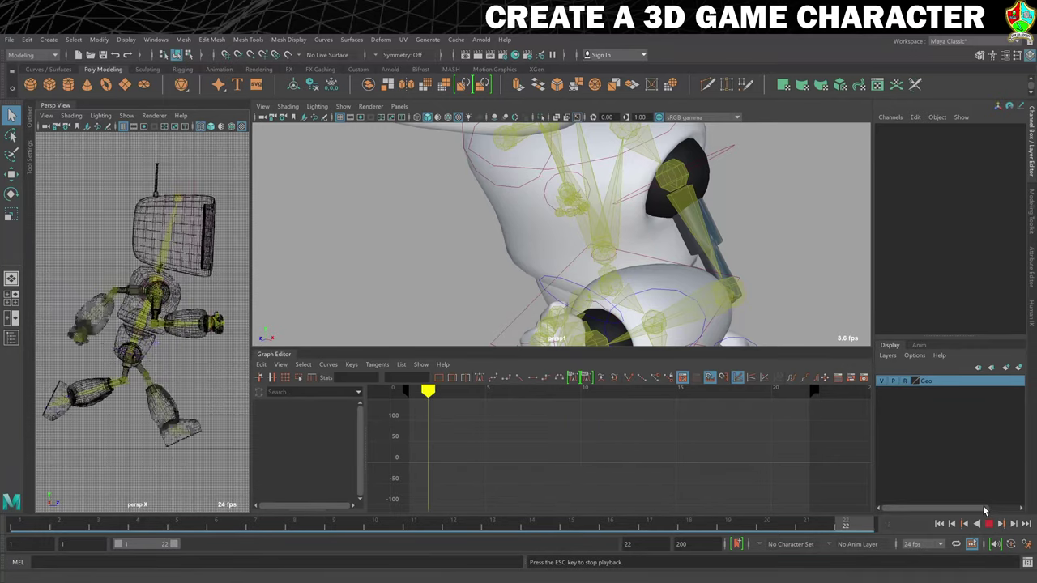
- Stop playback and hide the robot's control rig and skeleton in the viewports through HumanIK
click(988, 523)
key(f)
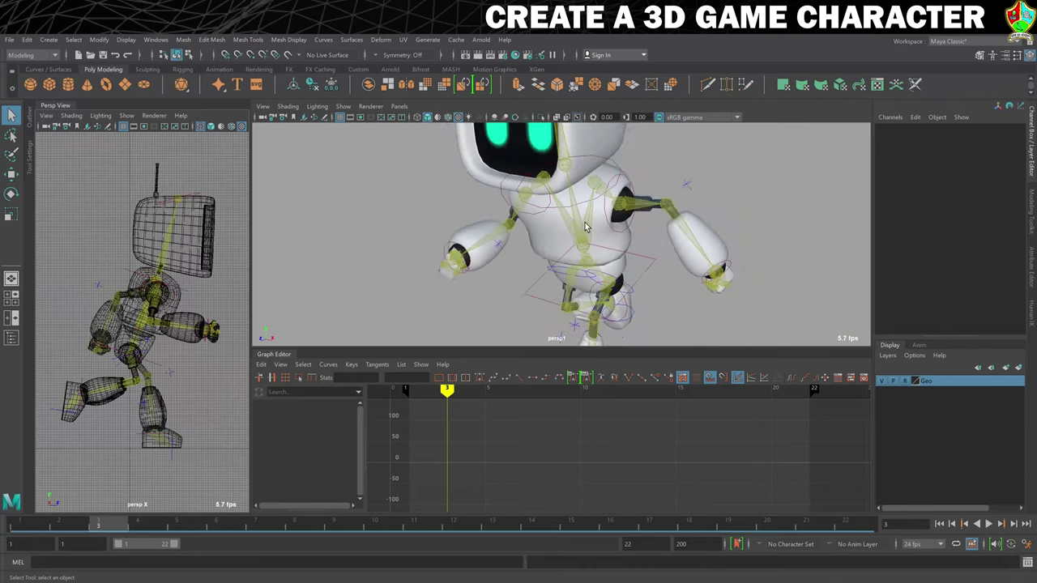
click(1032, 309)
click(880, 135)
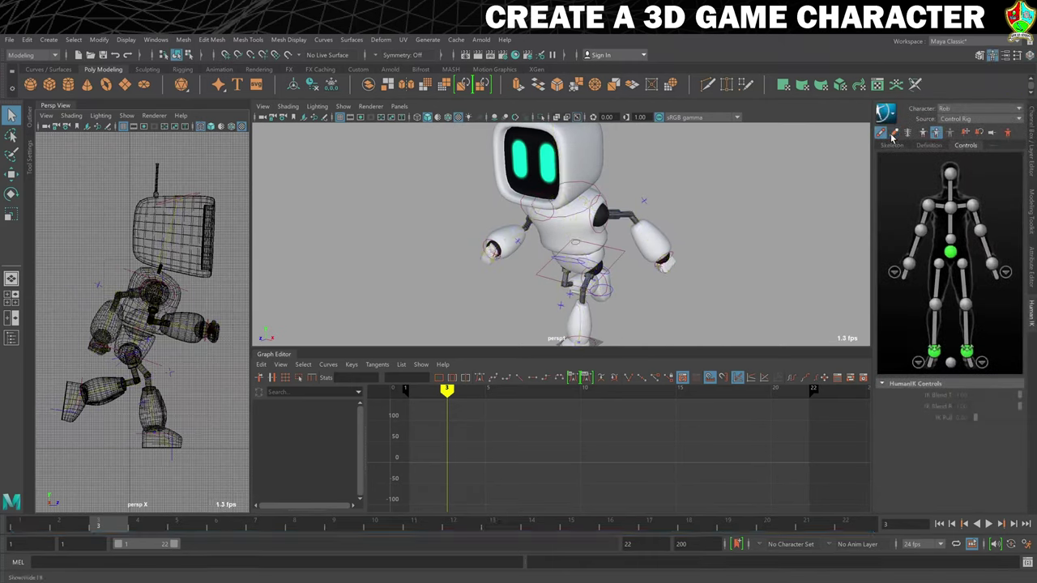
- Play the run cycle and review the clean robot mesh from the front, side and back
key(alt+v)
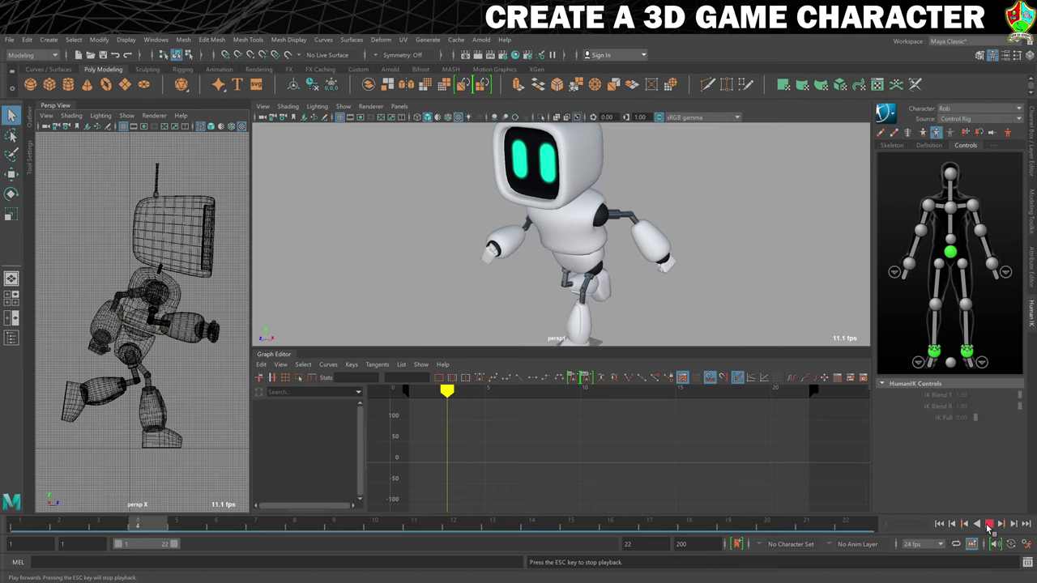
scroll(694, 203, down, 5)
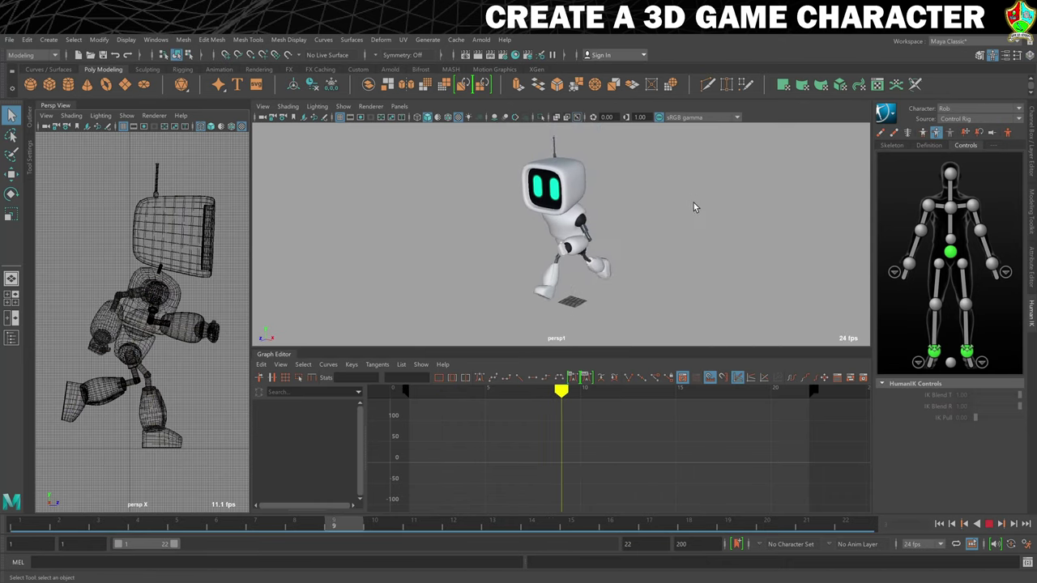
alt+drag(692, 221, 607, 213)
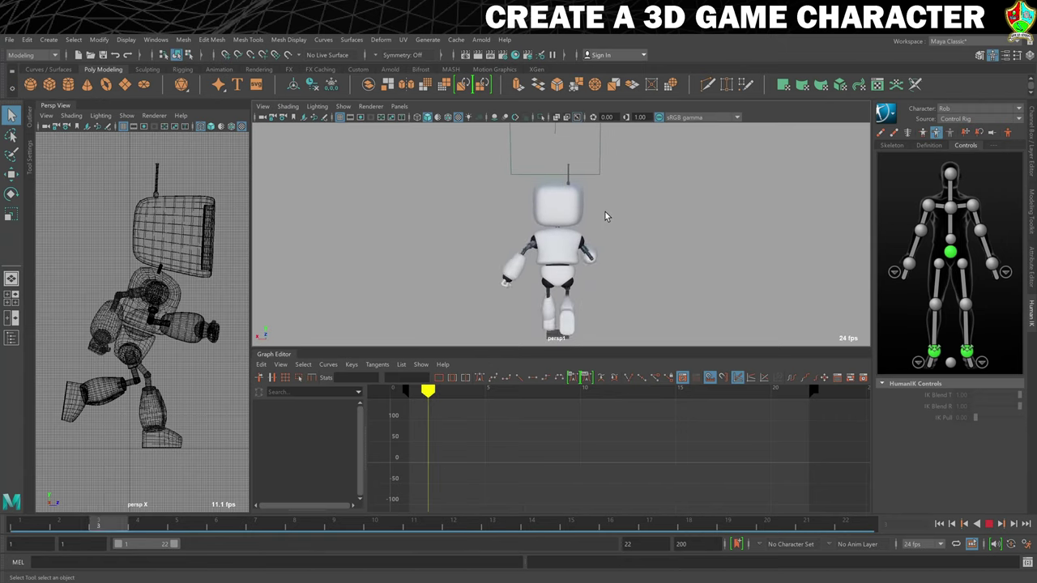
alt+drag(686, 224, 539, 224)
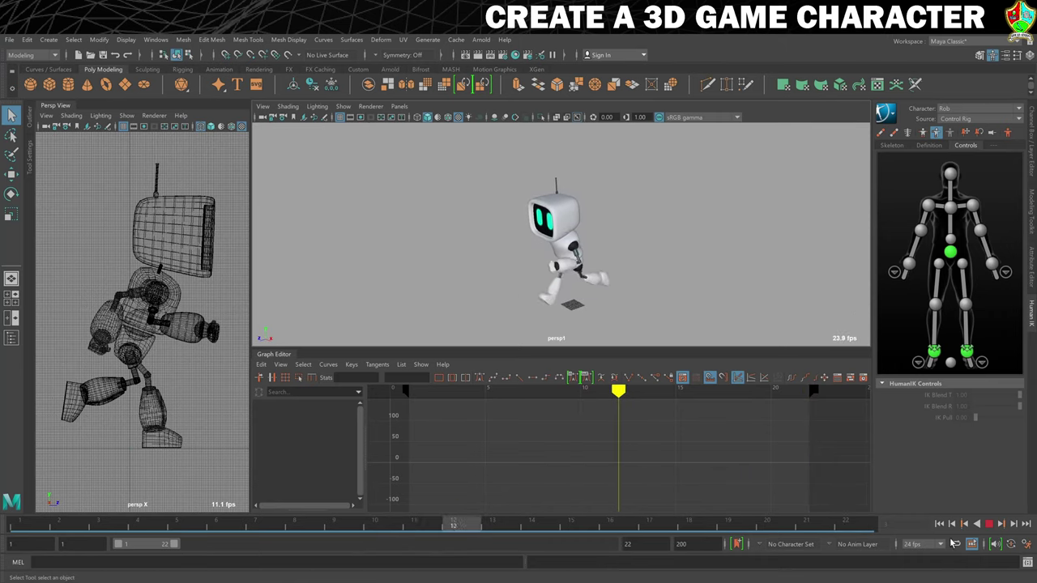
click(995, 523)
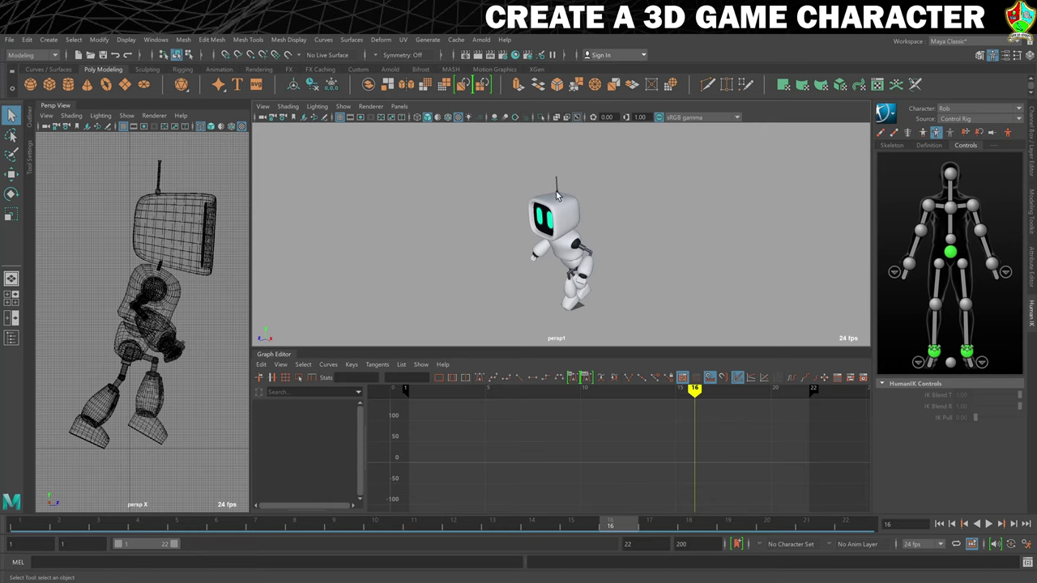
- Save the scene under the new name "14. Run Cycle" in the project's scenes folder
click(9, 39)
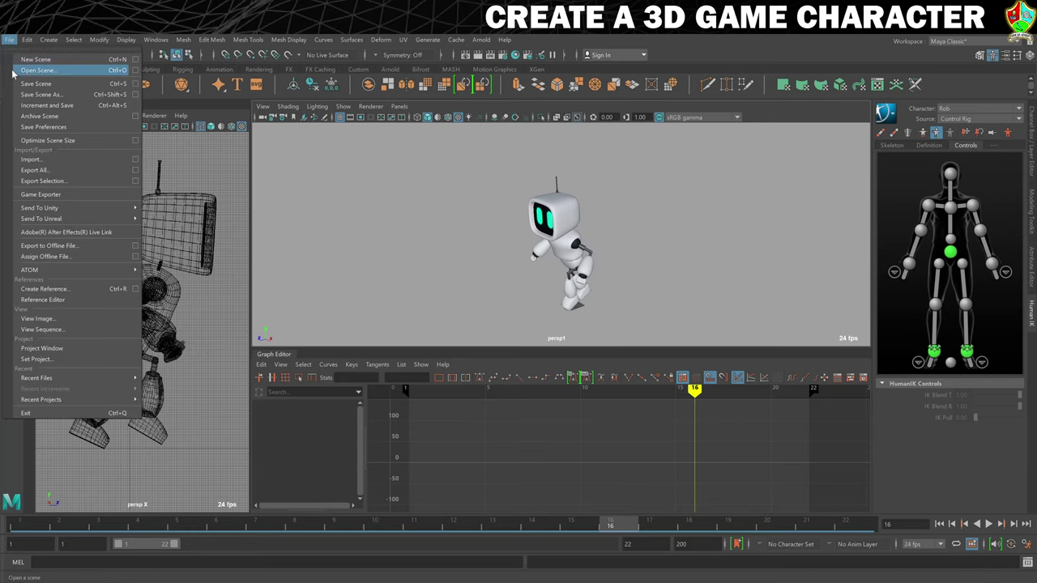
click(36, 94)
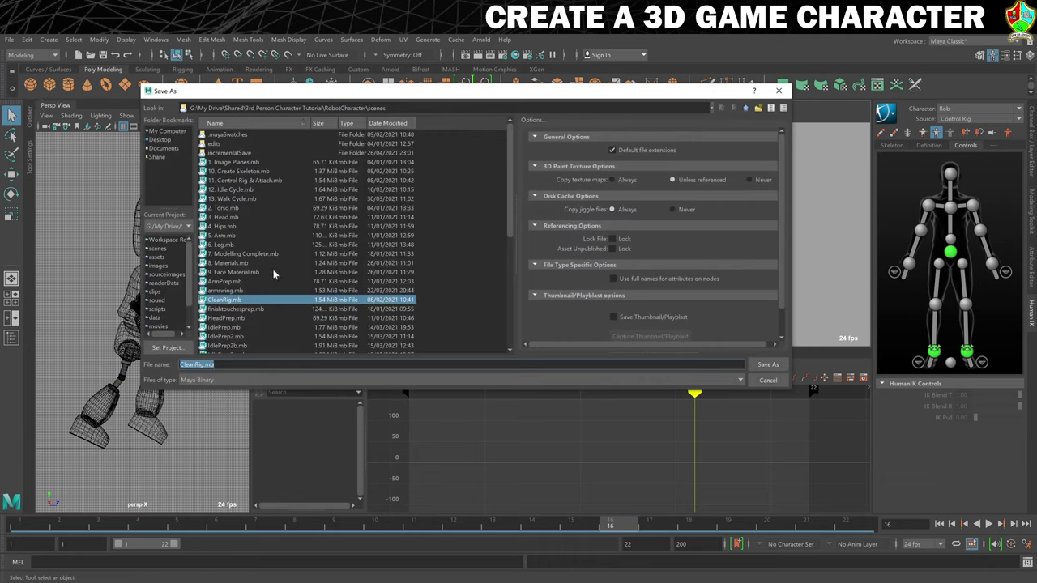
text(14)
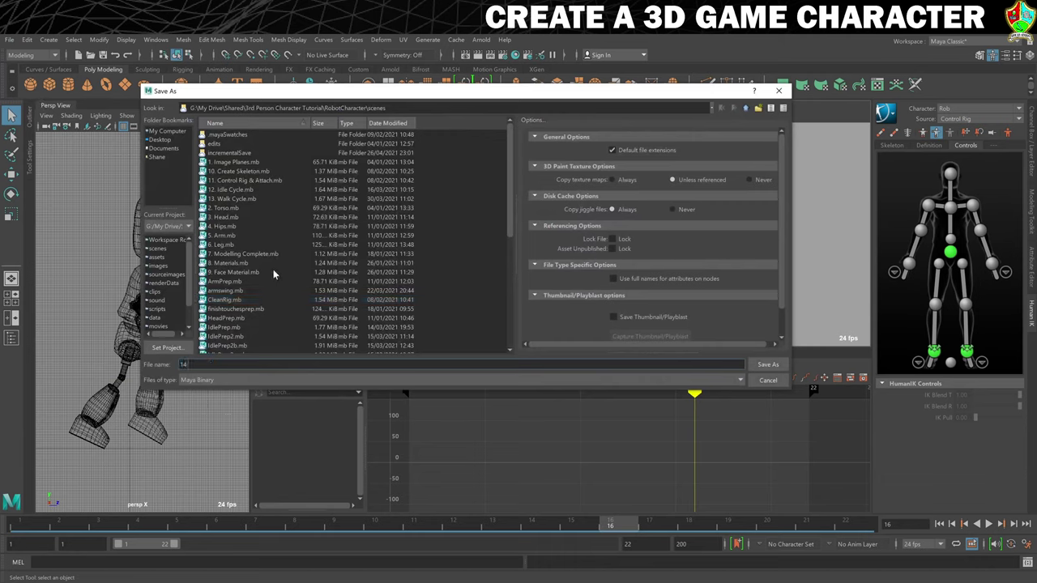
text(. Run Cycle)
click(768, 365)
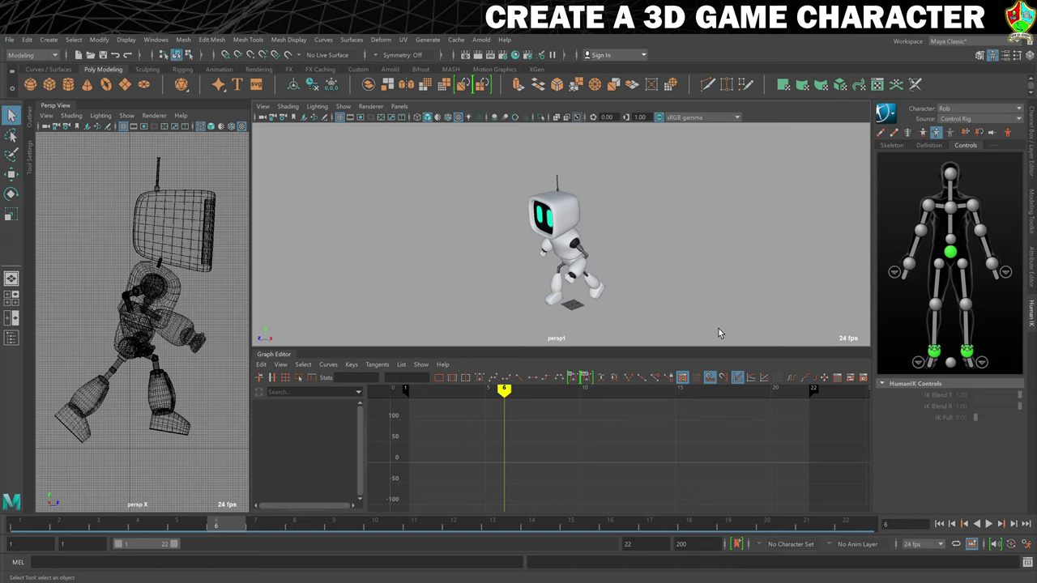
- Open the CleanRig.mb scene from the project's scenes folder
click(10, 40)
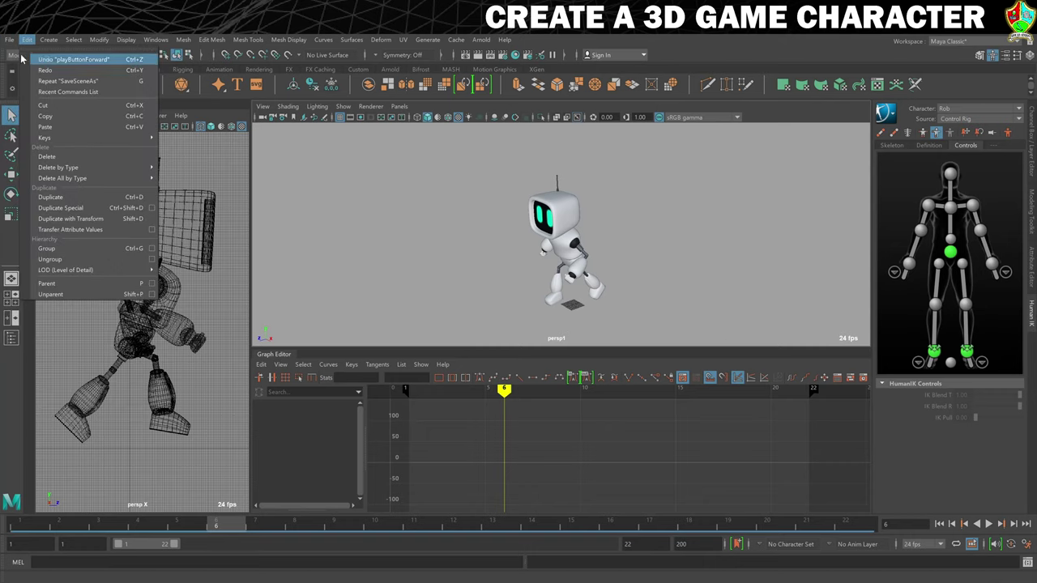
mouse_move(25, 219)
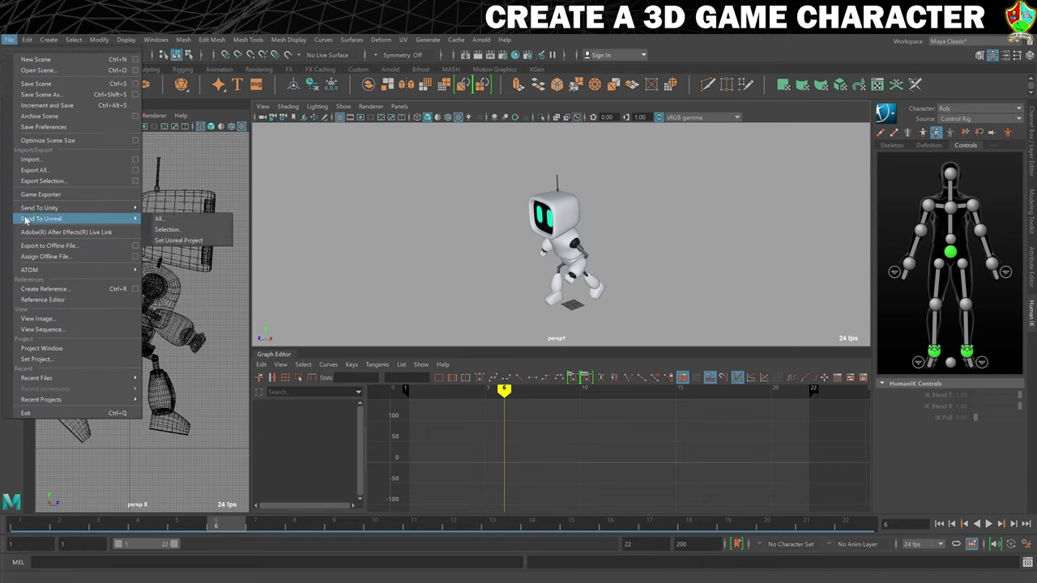
click(37, 69)
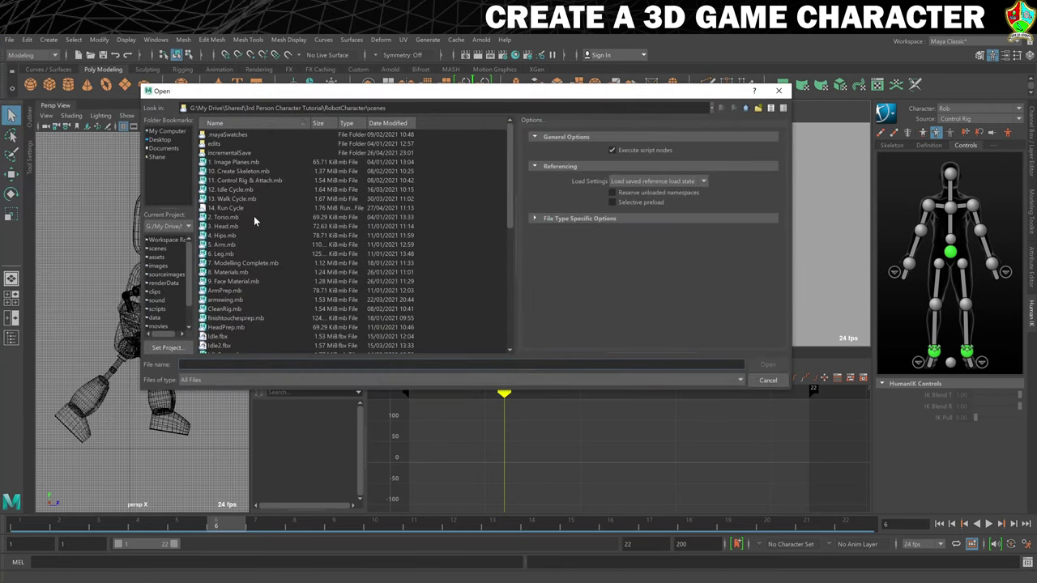
scroll(255, 219, down, 2)
click(227, 254)
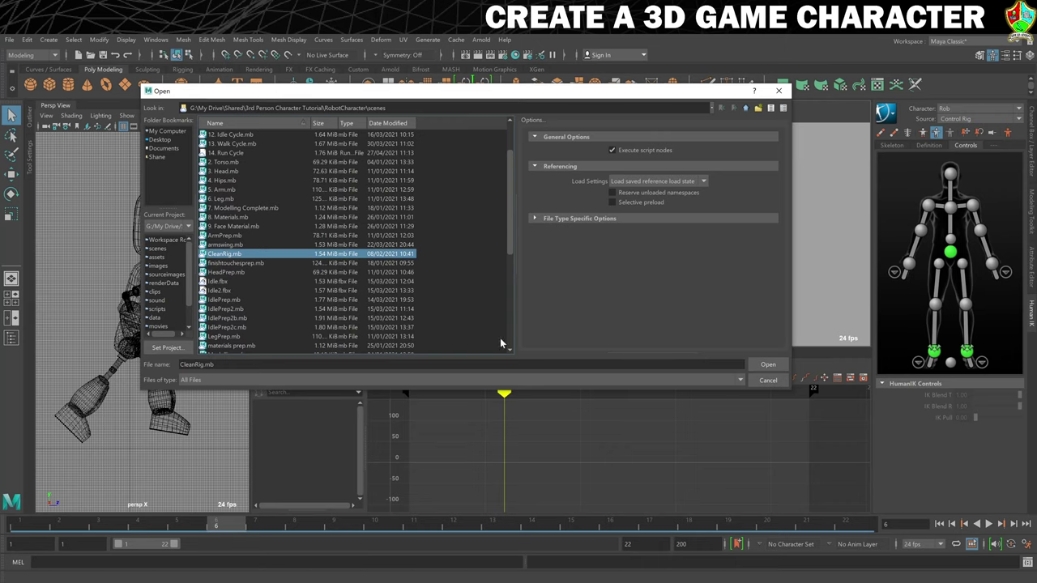
click(765, 365)
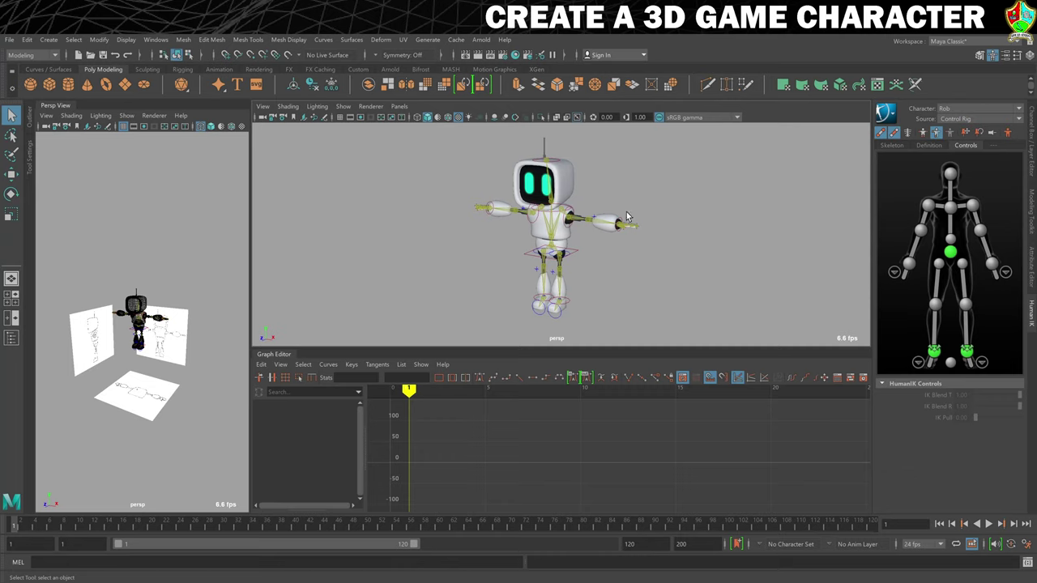
- Rotate the robot's right-hand middle finger effector to curl the fingers into a fist
alt+drag(503, 241, 364, 236)
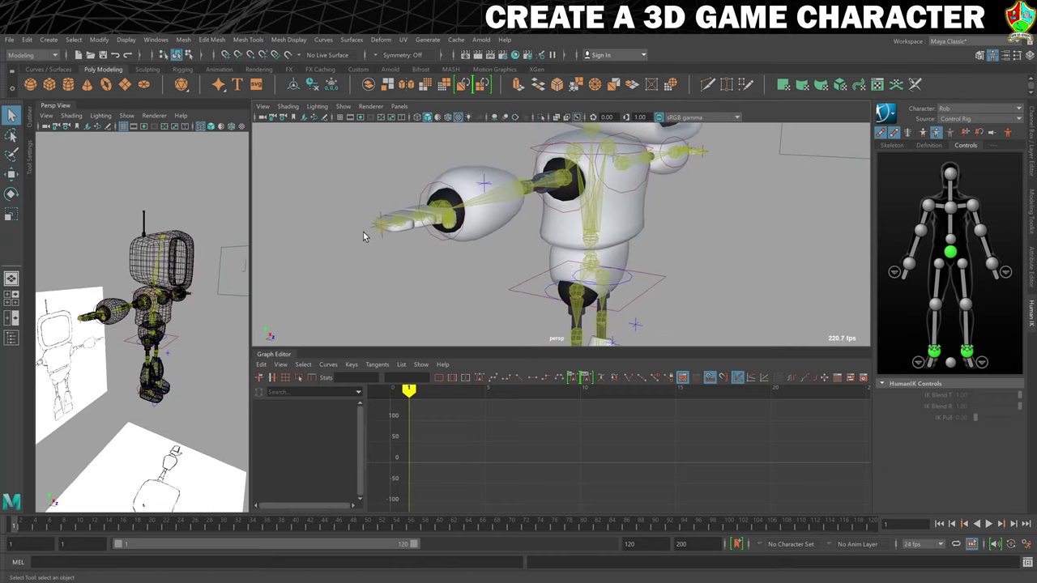
click(370, 239)
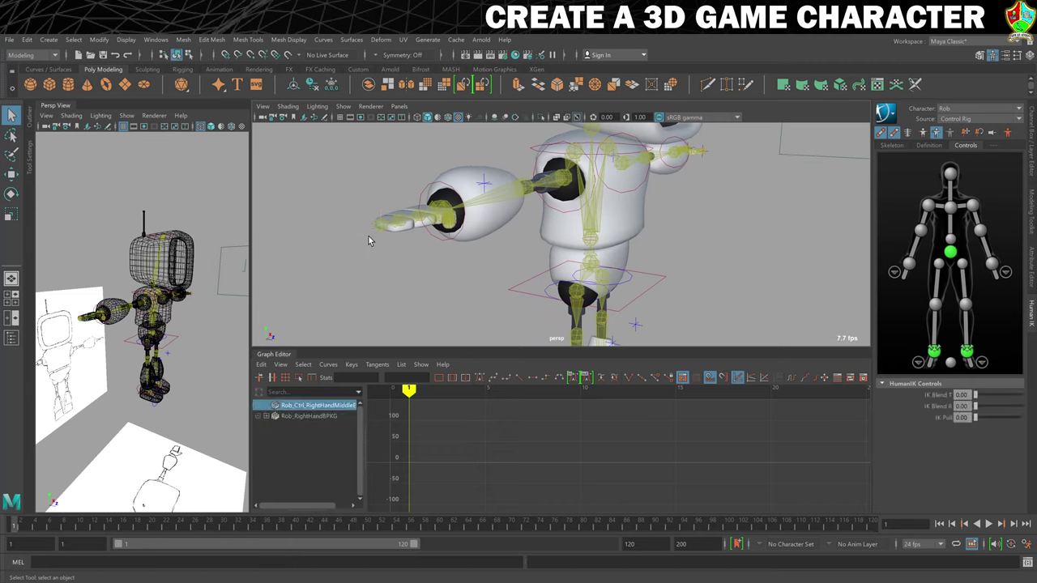
key(e)
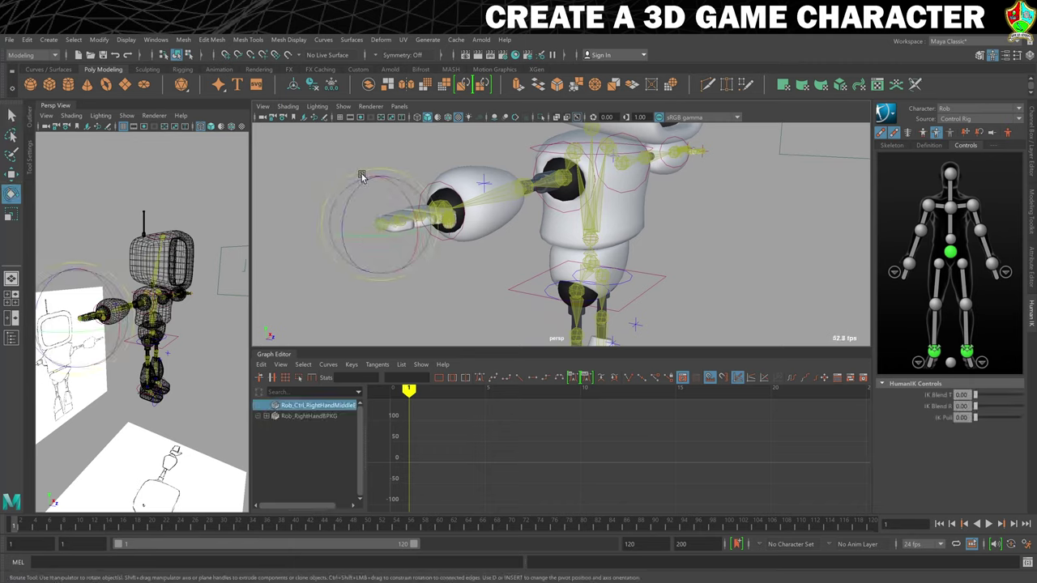
drag(363, 174, 408, 227)
click(364, 173)
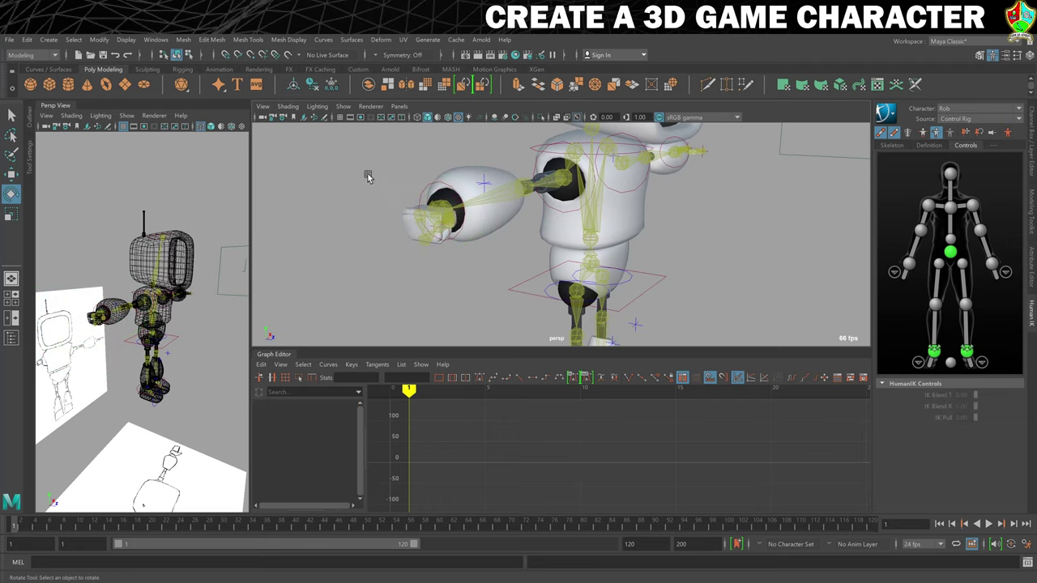
- Rotate the right-hand thumb effector so the thumb folds in against the curled fingers
scroll(412, 216, up, 5)
scroll(413, 215, down, 3)
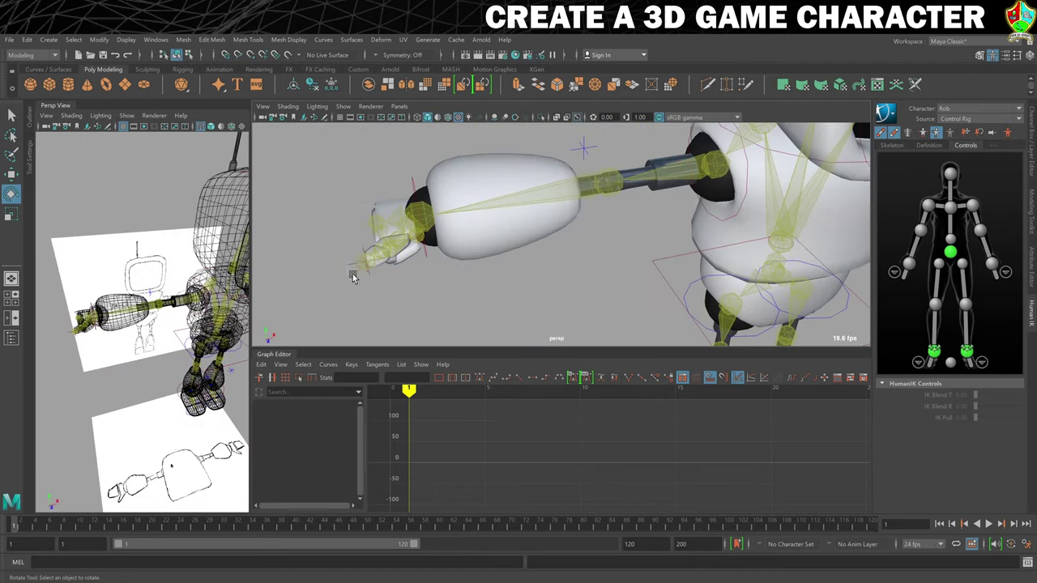
click(351, 272)
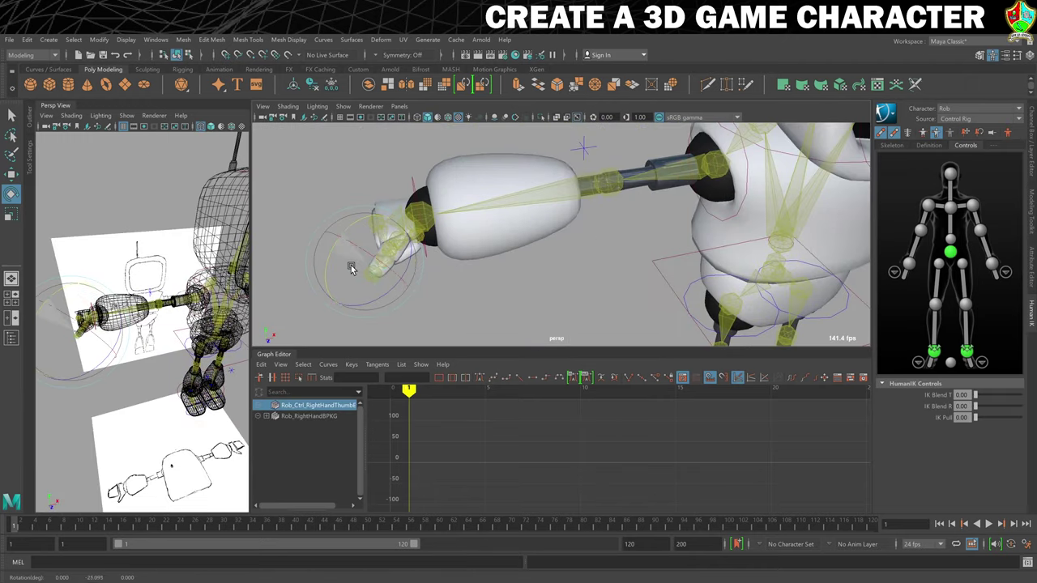
- Curl the left hand into a fist by rotating its middle finger and thumb effectors
alt+drag(399, 259, 491, 259)
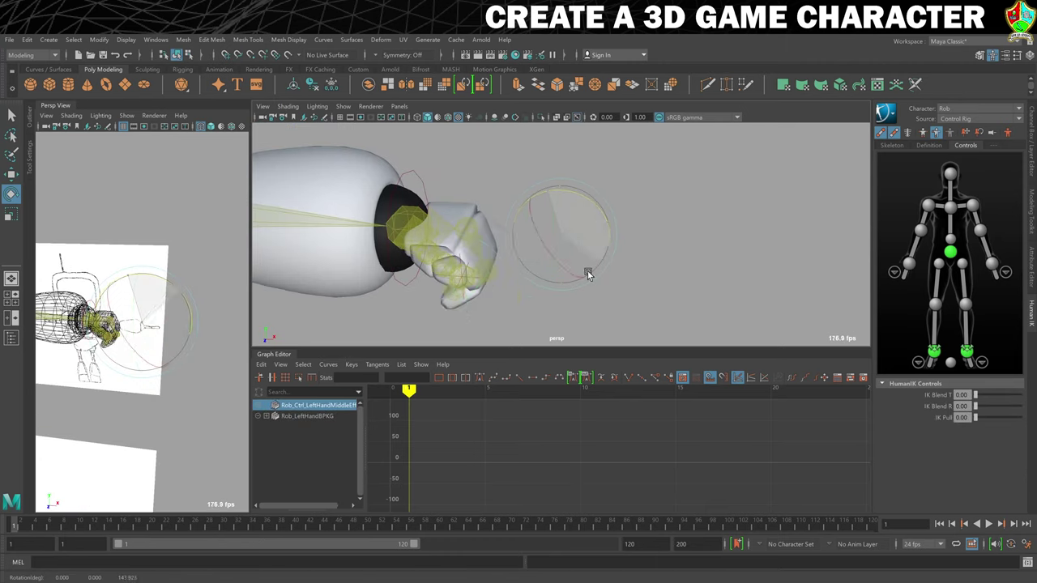
drag(587, 271, 491, 247)
alt+drag(451, 325, 521, 295)
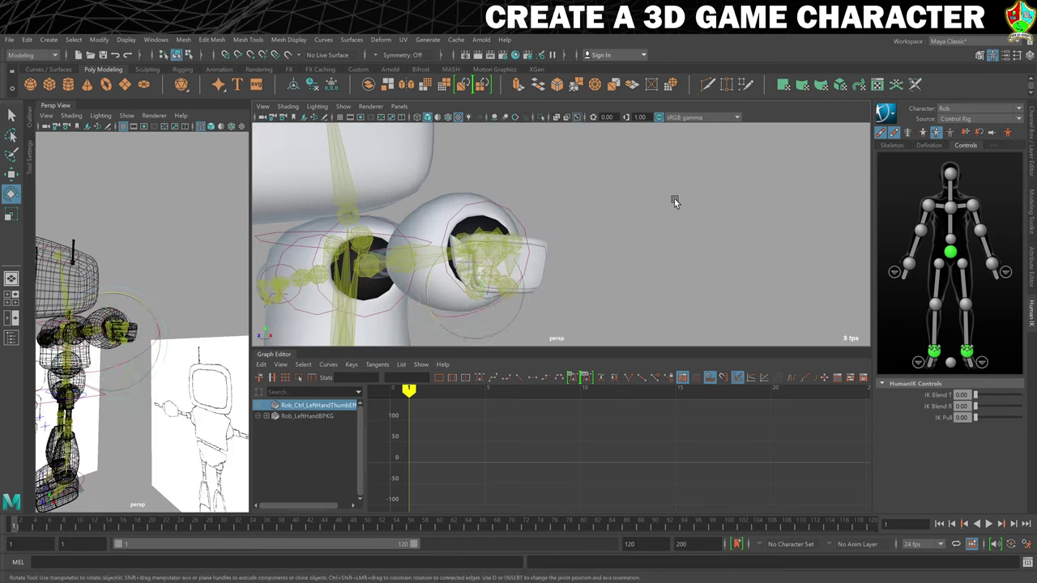
alt+drag(675, 201, 508, 300)
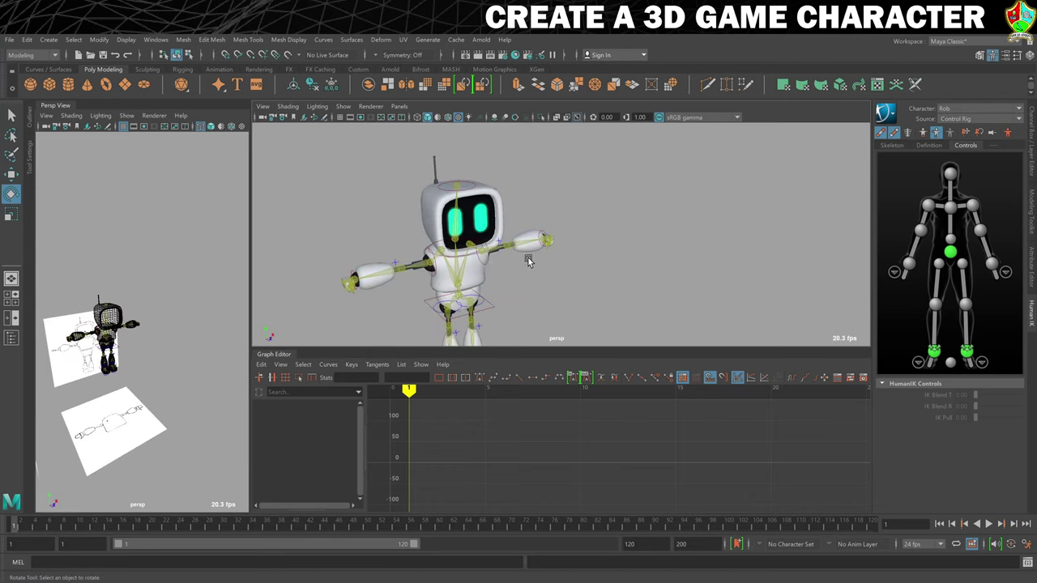
- Rotate the hips effector slightly and tilt the head effector about its Z axis
alt+drag(528, 261, 565, 240)
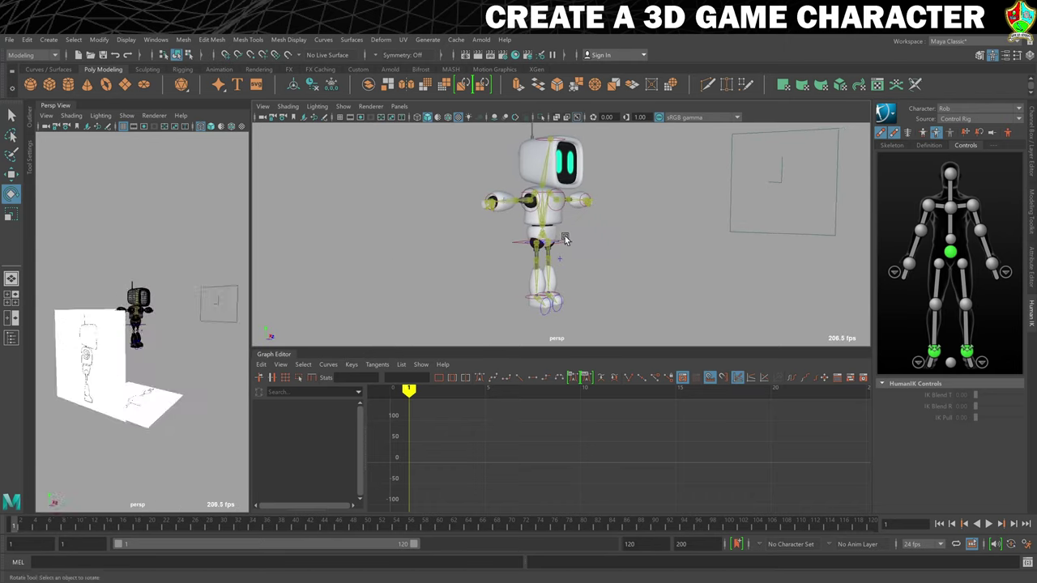
click(565, 240)
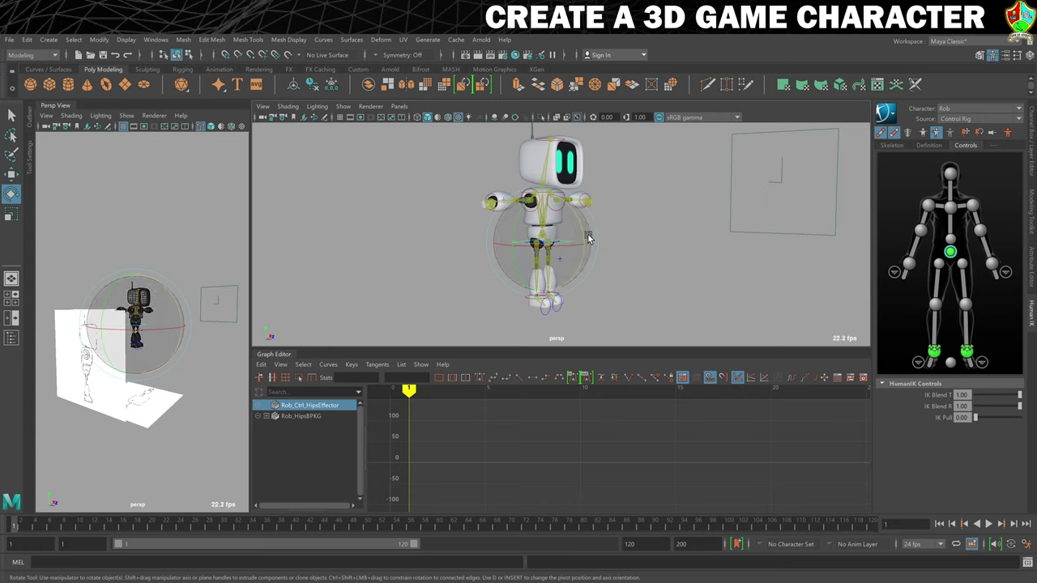
drag(589, 236, 572, 220)
alt+right_drag(572, 220, 600, 224)
alt+drag(600, 224, 589, 167)
click(569, 167)
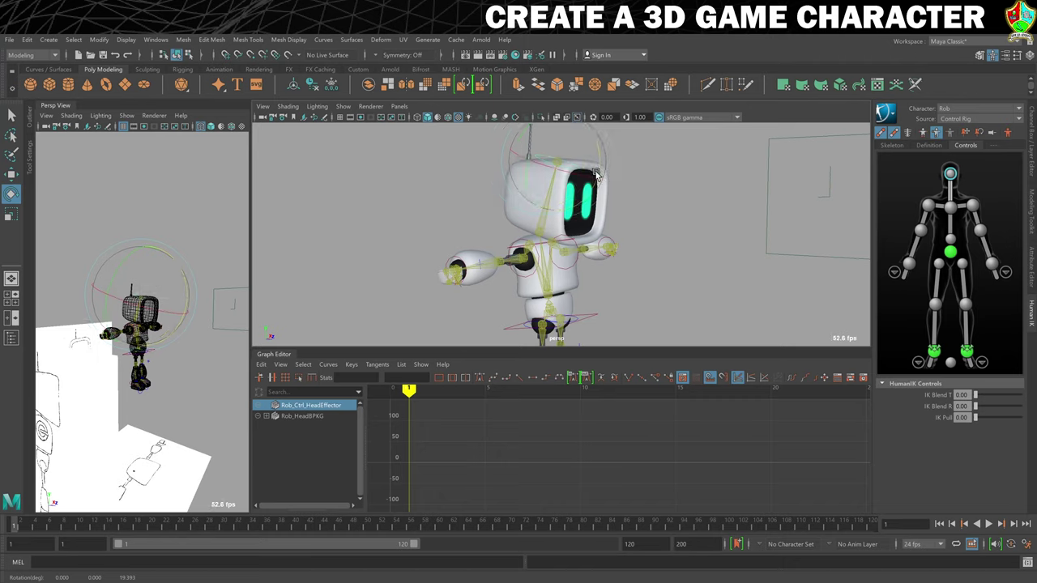
- Raise the right arm by moving its wrist effector up beside the robot's head and adjusting its orientation
click(463, 272)
alt+drag(505, 305, 610, 301)
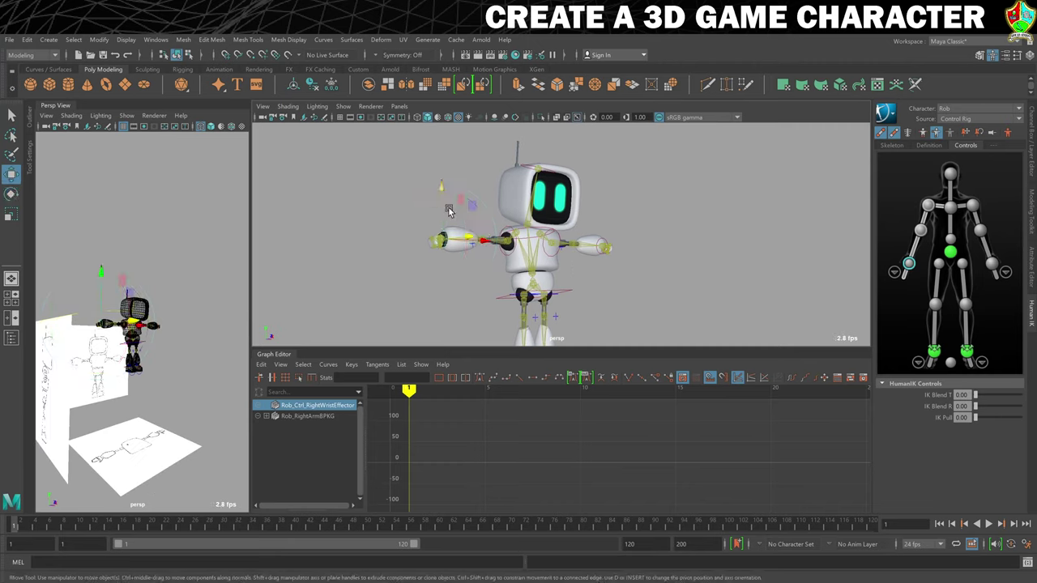
mouse_move(470, 209)
mouse_down()
mouse_move(498, 159)
mouse_move(512, 194)
mouse_move(532, 192)
mouse_move(520, 196)
mouse_move(497, 166)
mouse_move(506, 165)
mouse_up()
key(e)
key(w)
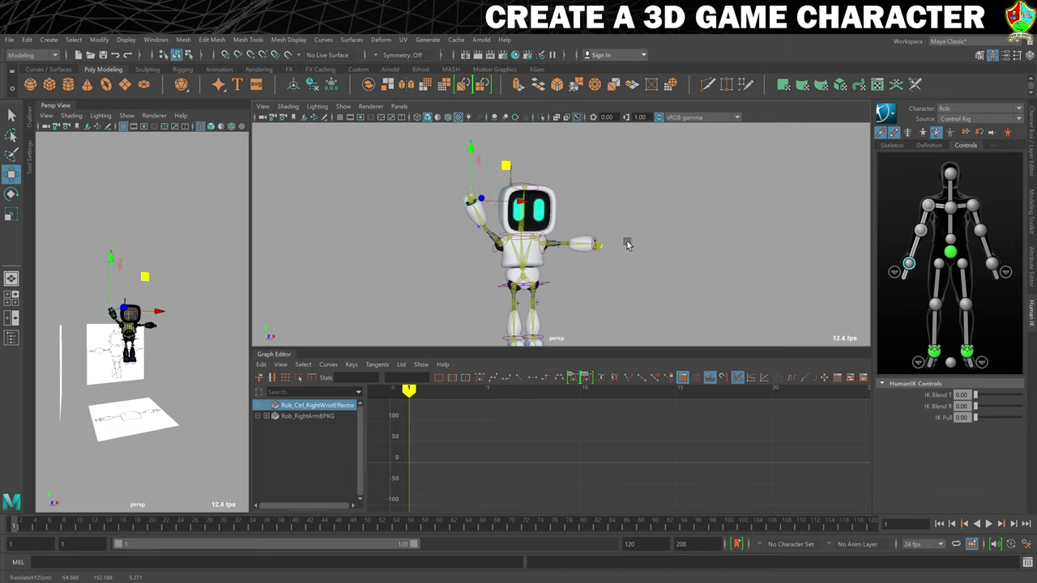
- Try to swing the left arm by rotating its shoulder effector
click(596, 243)
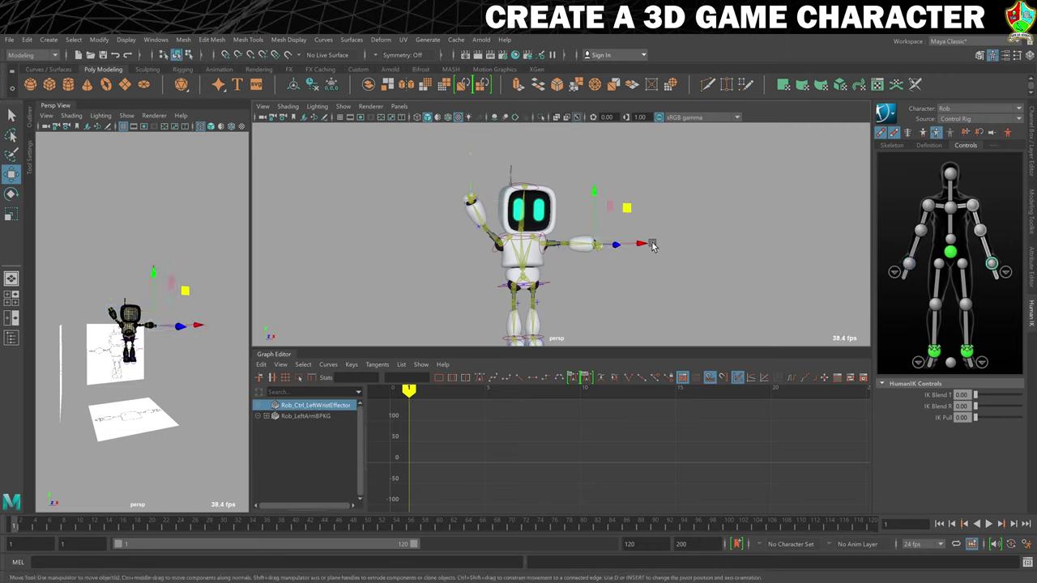
alt+drag(644, 247, 517, 265)
scroll(519, 266, up, 2)
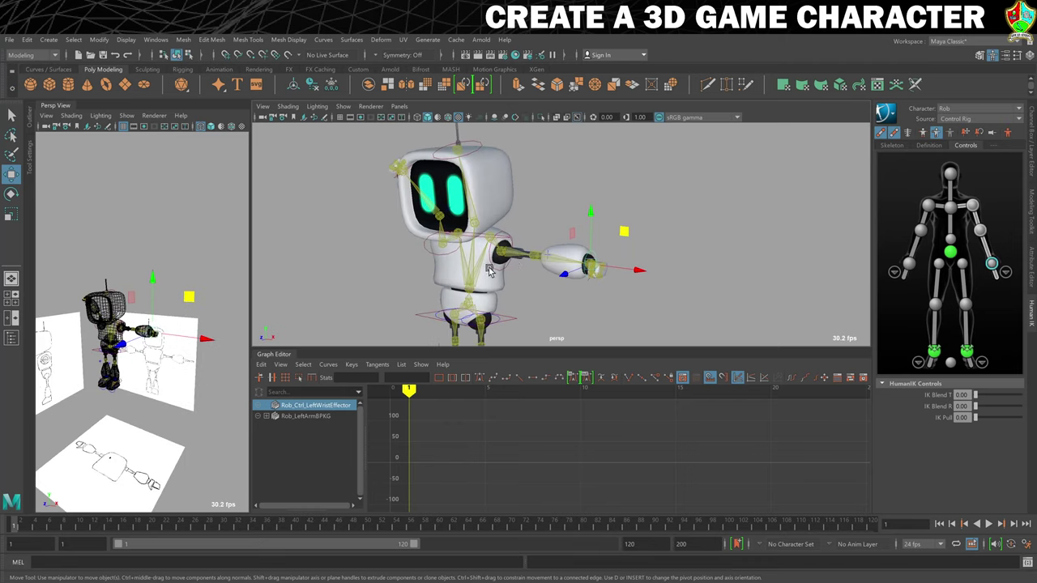
key(e)
click(502, 266)
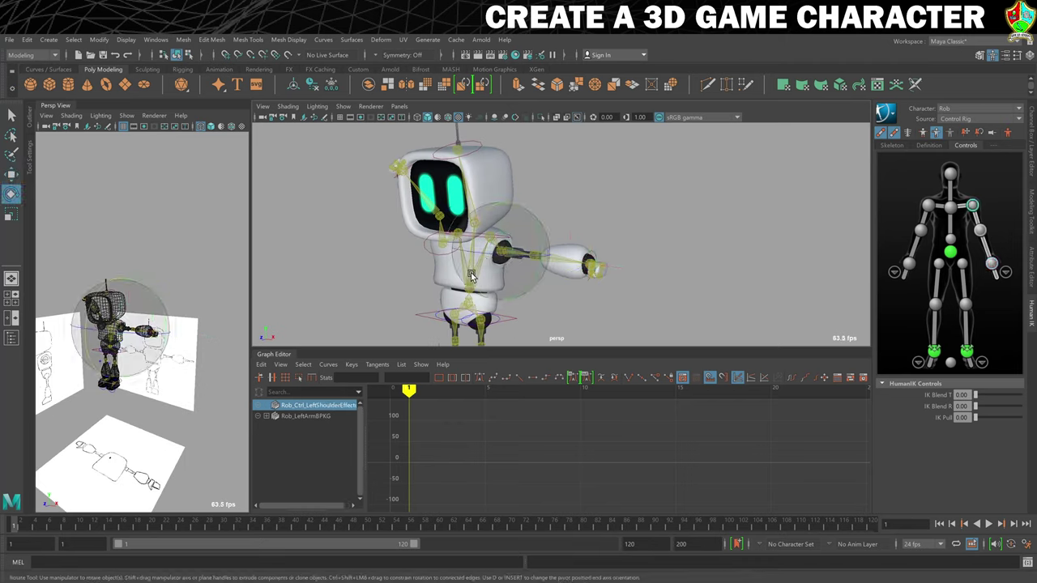
key(w)
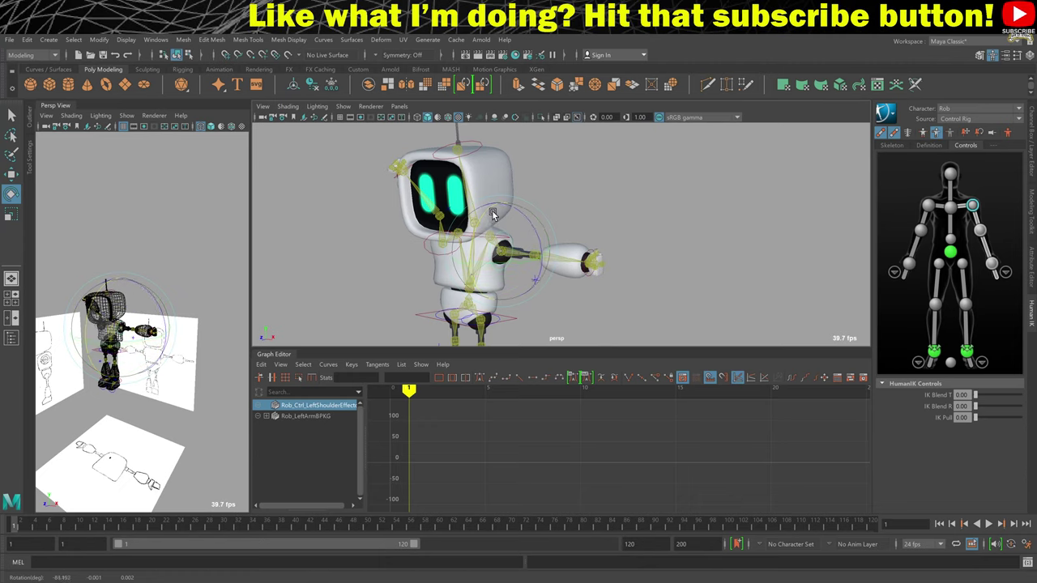
- Raise the left arm by moving its wrist effector up beside the head, mirroring the raised right arm
alt+drag(537, 228, 544, 212)
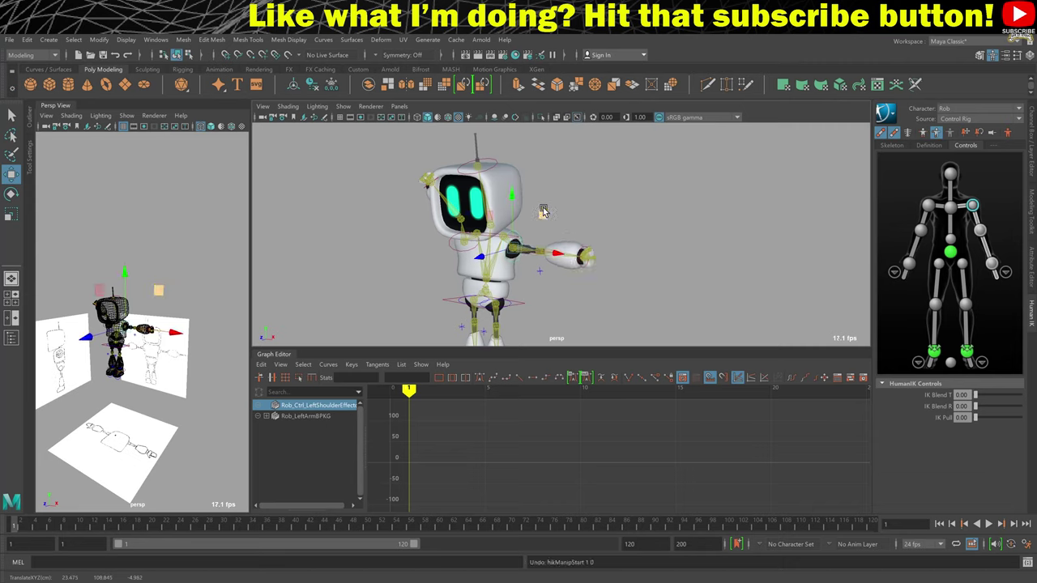
click(588, 250)
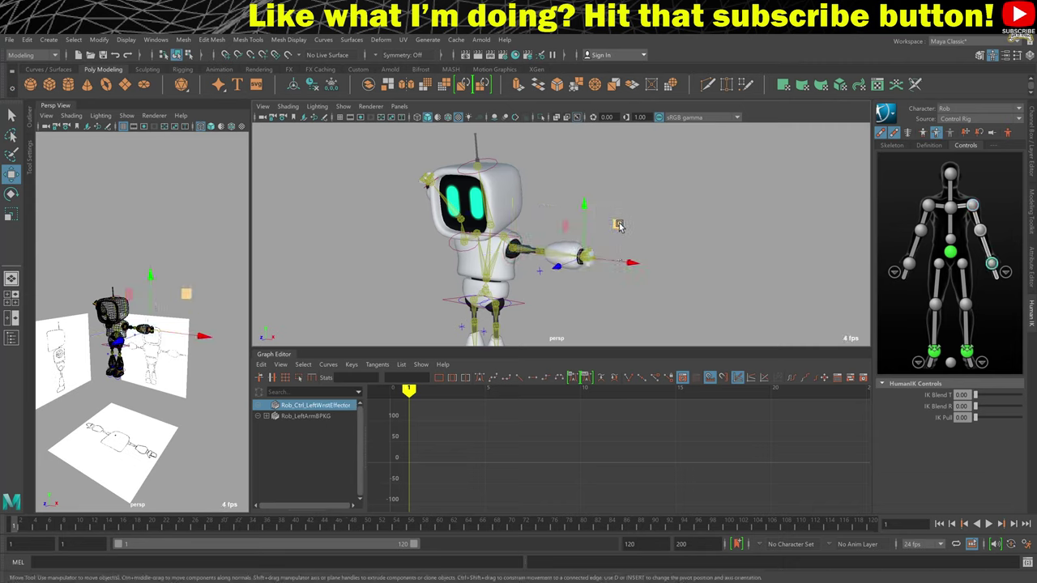
drag(618, 225, 611, 292)
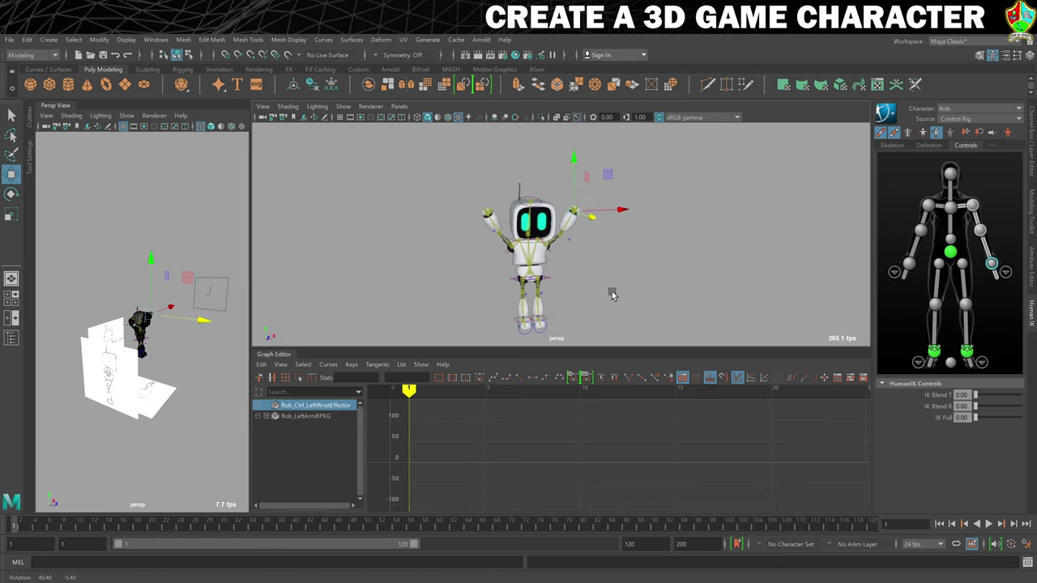
- Lift the left foot up and forward by moving the left ankle effector so the knee bends
click(549, 322)
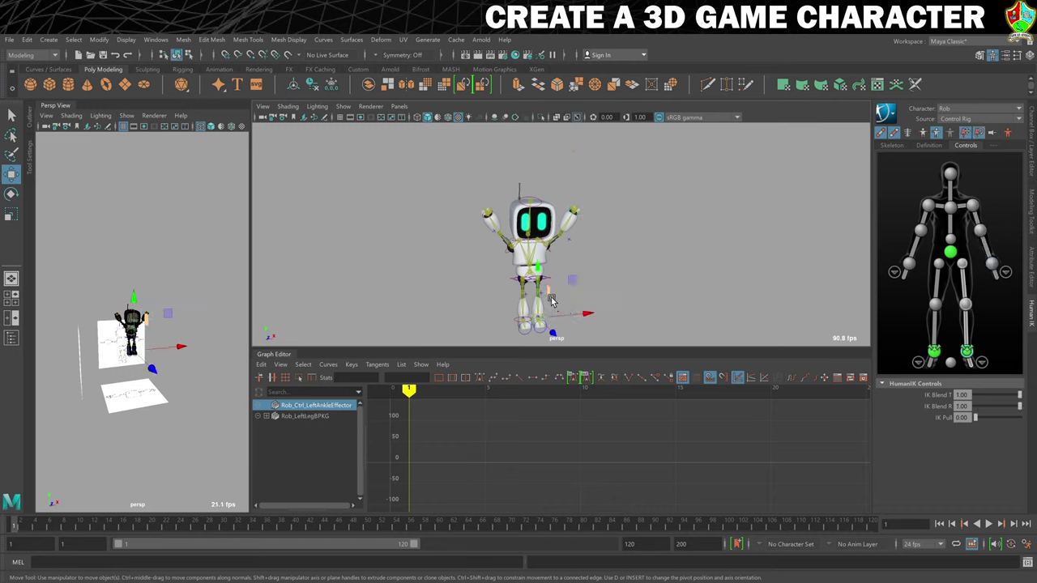
drag(576, 287, 624, 277)
scroll(579, 274, up, 5)
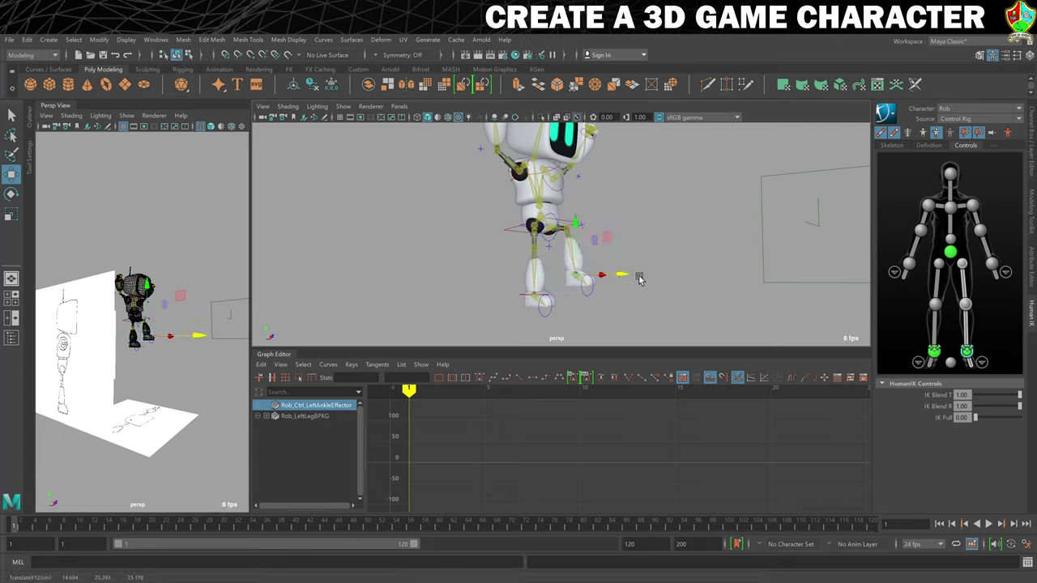
key(r)
key(ctrl+z)
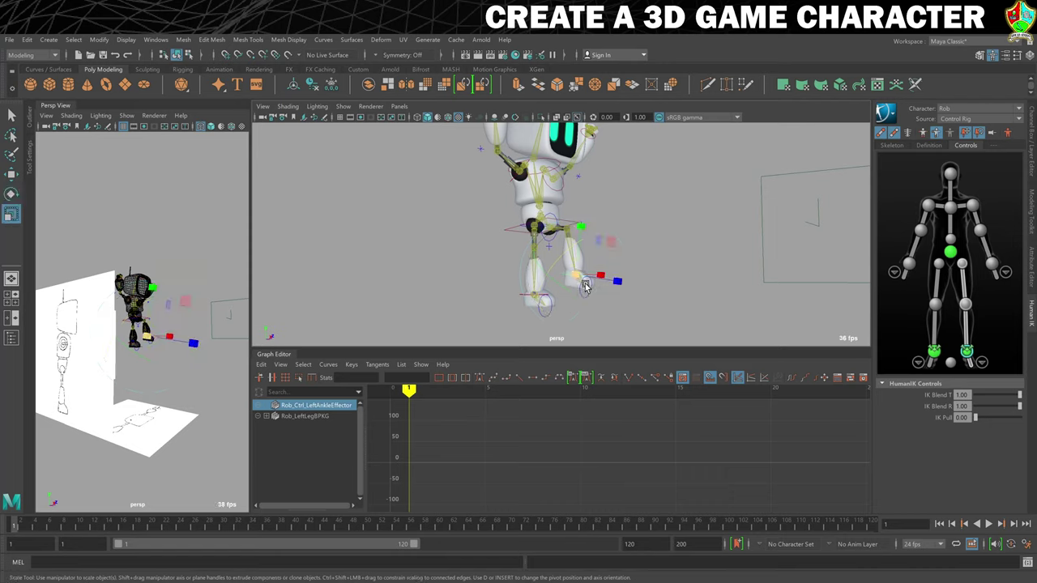
- Adjust the left hip effector's rotation and rotate the left ankle effector so the foot turns outward
mouse_move(639, 246)
alt+mouse_down()
mouse_move(667, 248)
mouse_move(634, 259)
alt+mouse_up()
click(517, 233)
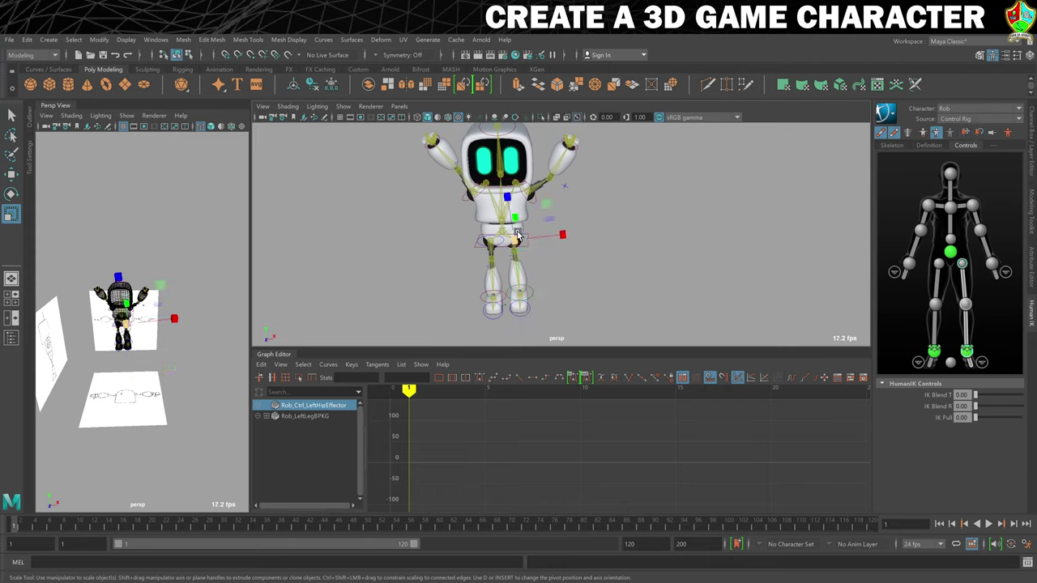
key(e)
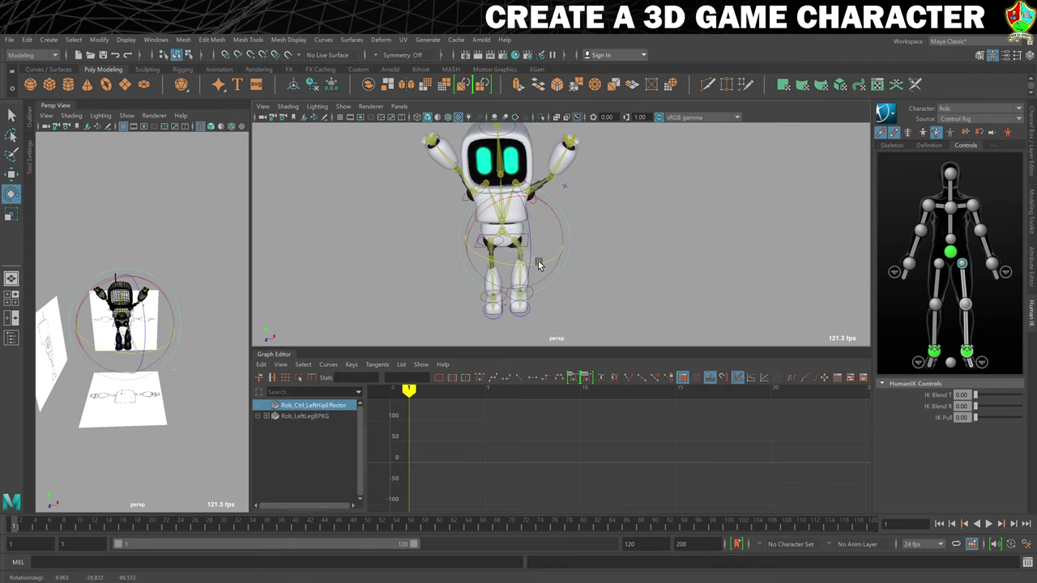
drag(537, 264, 534, 315)
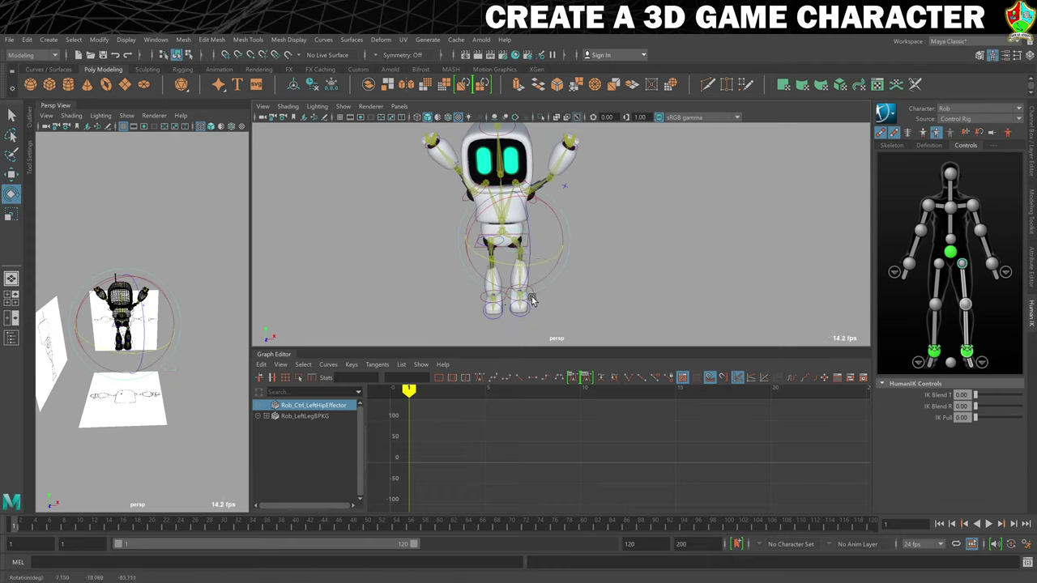
click(532, 301)
drag(502, 337, 521, 331)
click(672, 250)
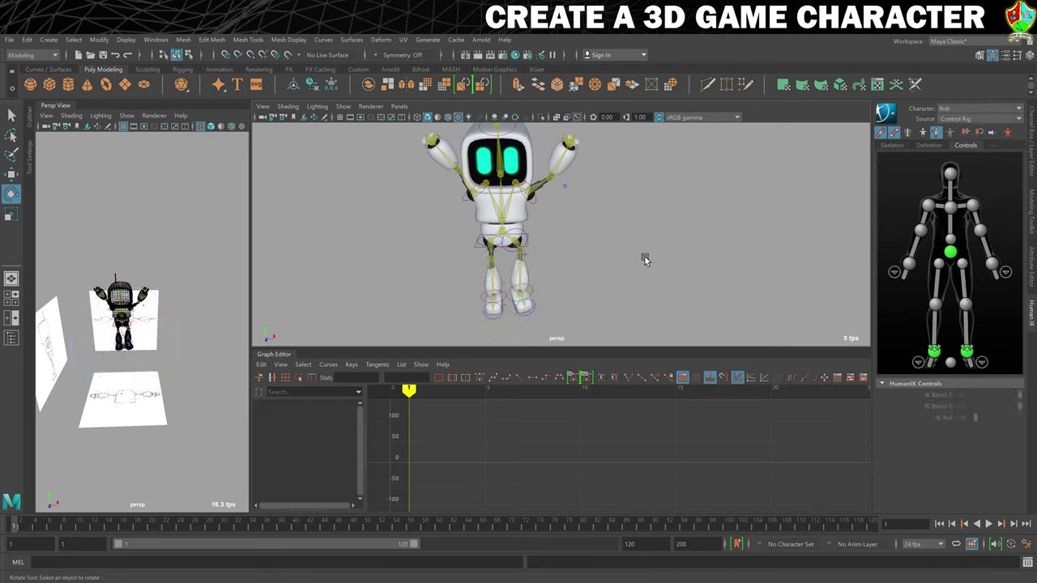
- Move the right ankle effector slightly up and forward, and rotate it so the toes point down
alt+drag(635, 262, 556, 314)
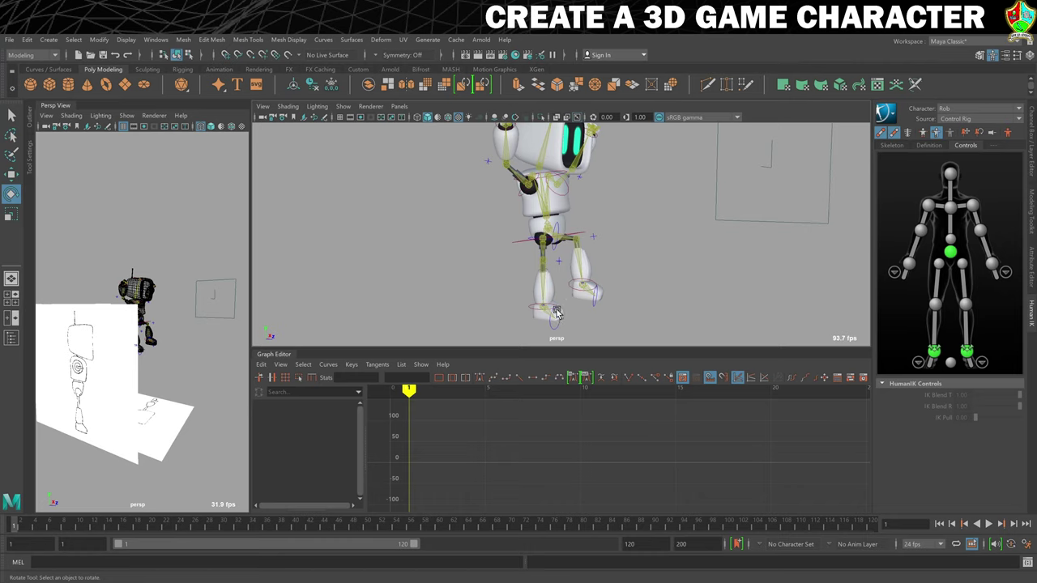
click(545, 316)
key(w)
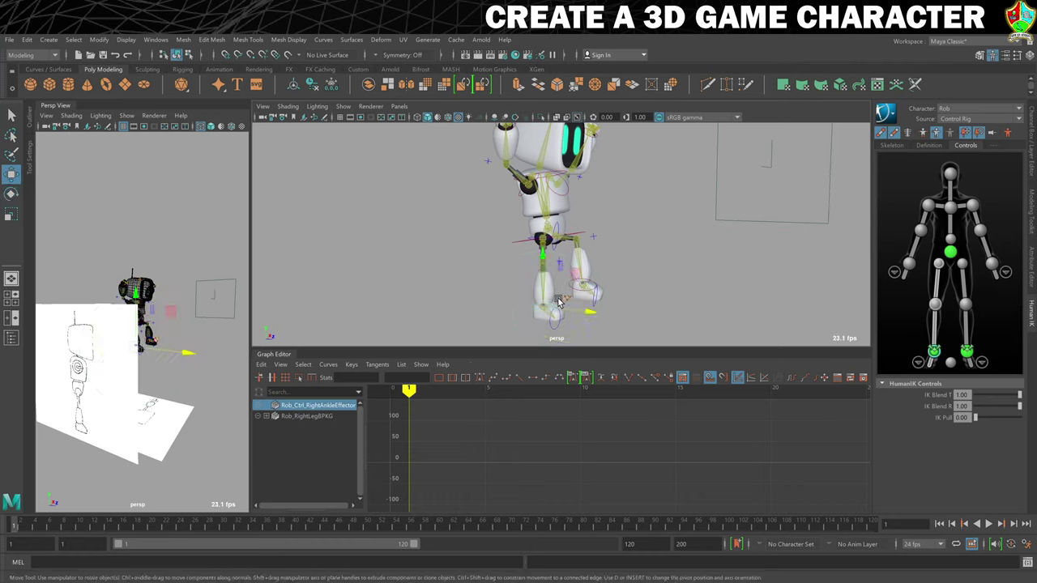
drag(565, 270, 589, 272)
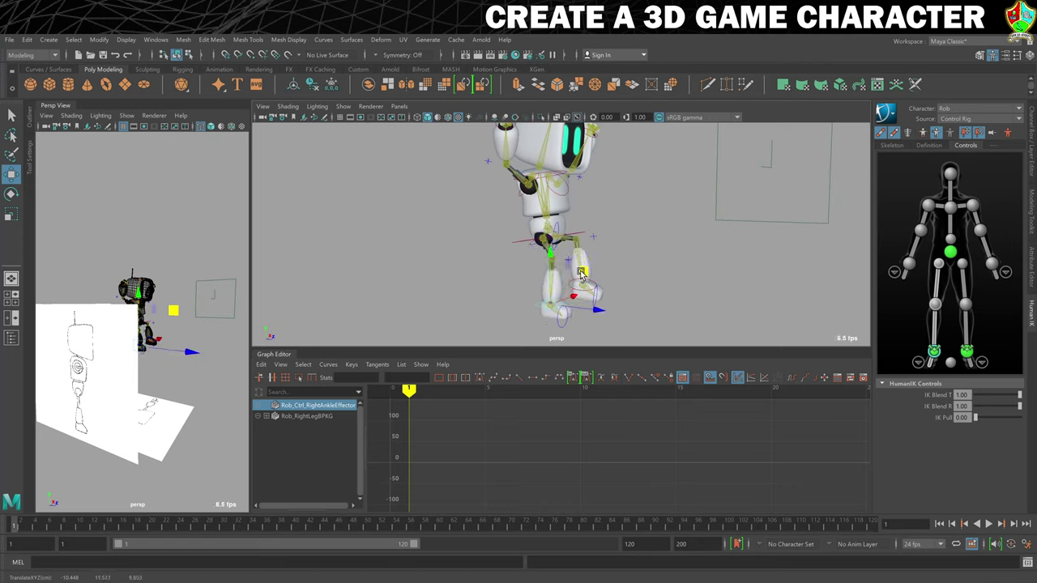
key(e)
mouse_move(567, 316)
mouse_down()
mouse_move(548, 321)
mouse_move(577, 327)
mouse_up()
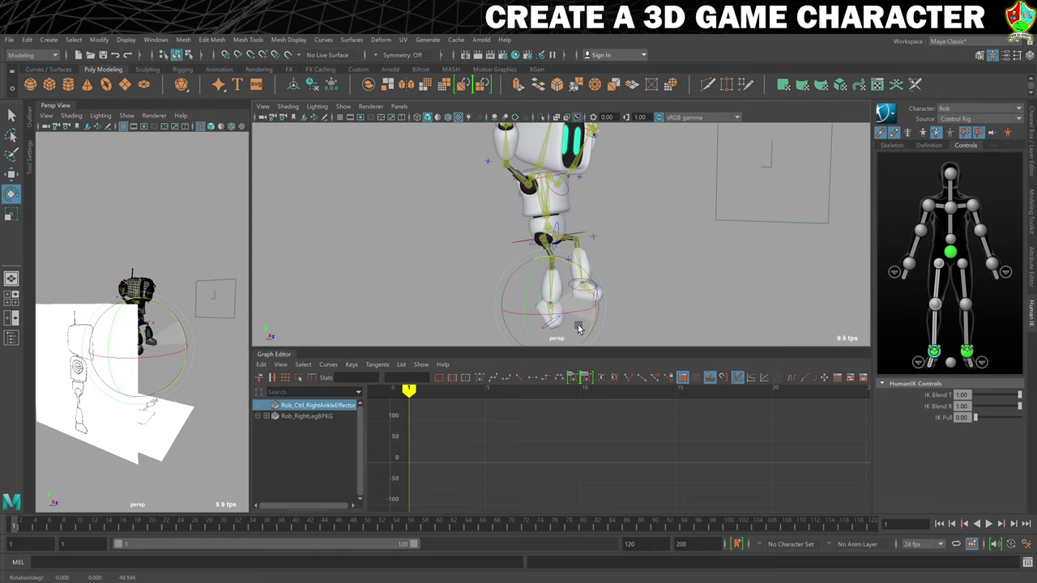
click(661, 252)
- Select both ankle effectors and move them together slightly backward beneath the hips
alt+drag(661, 252, 724, 268)
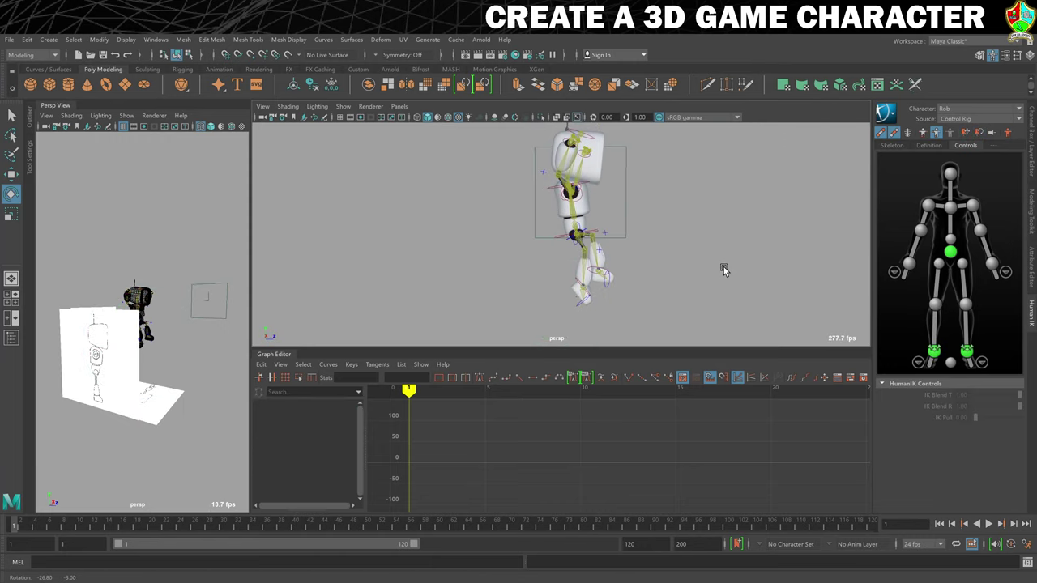
click(601, 288)
drag(602, 287, 680, 287)
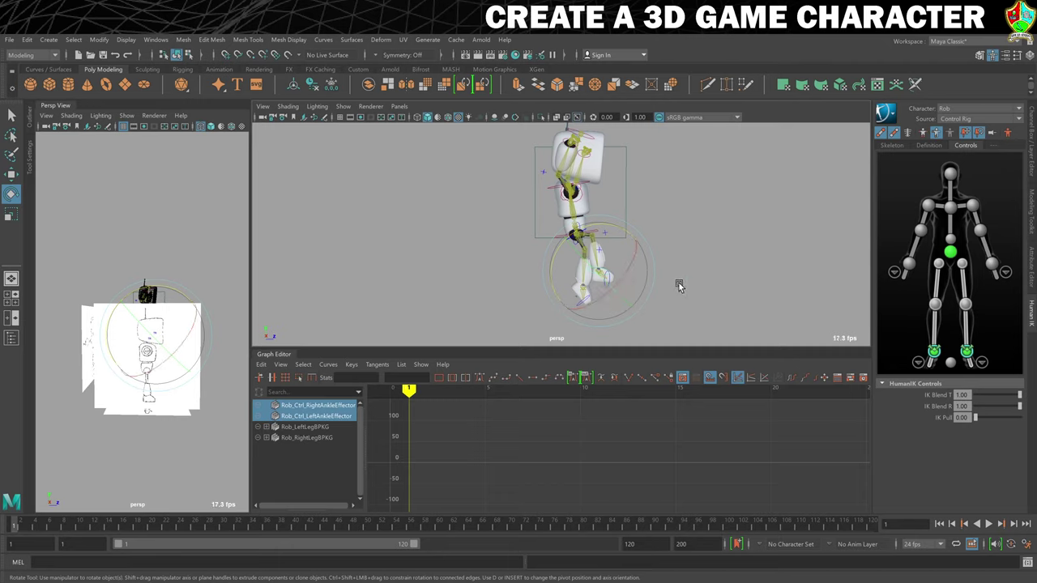
key(w)
drag(637, 234, 624, 237)
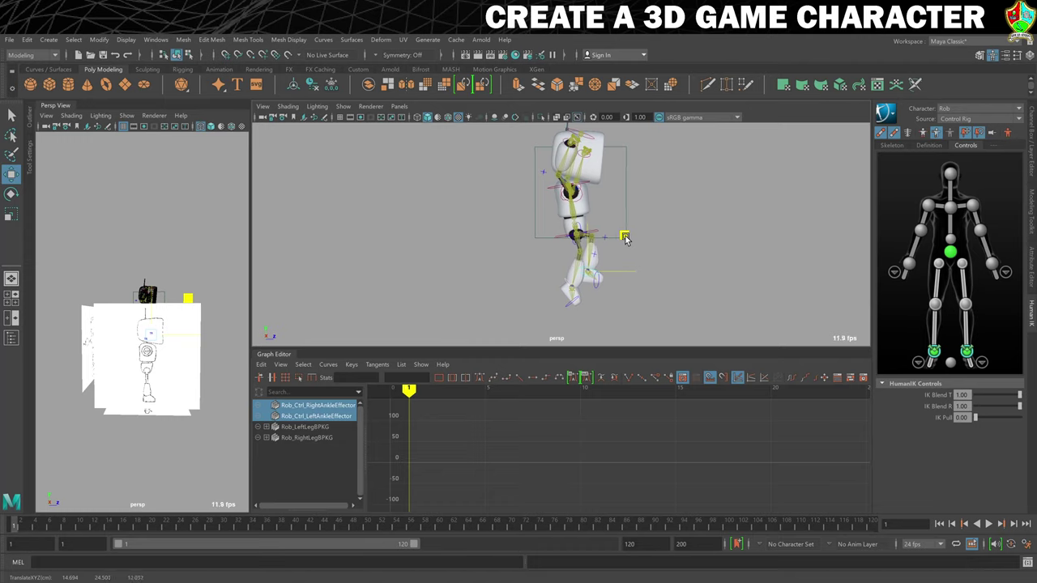
click(729, 249)
- Select all of the robot's control rig effectors and key the full pose at frame 1
alt+drag(732, 248, 687, 251)
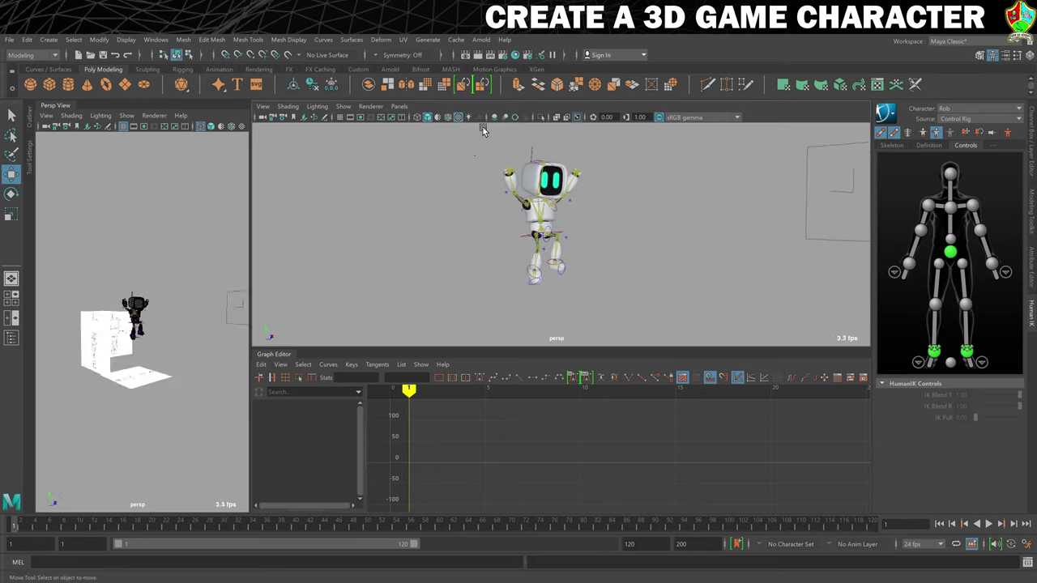
drag(615, 294, 495, 150)
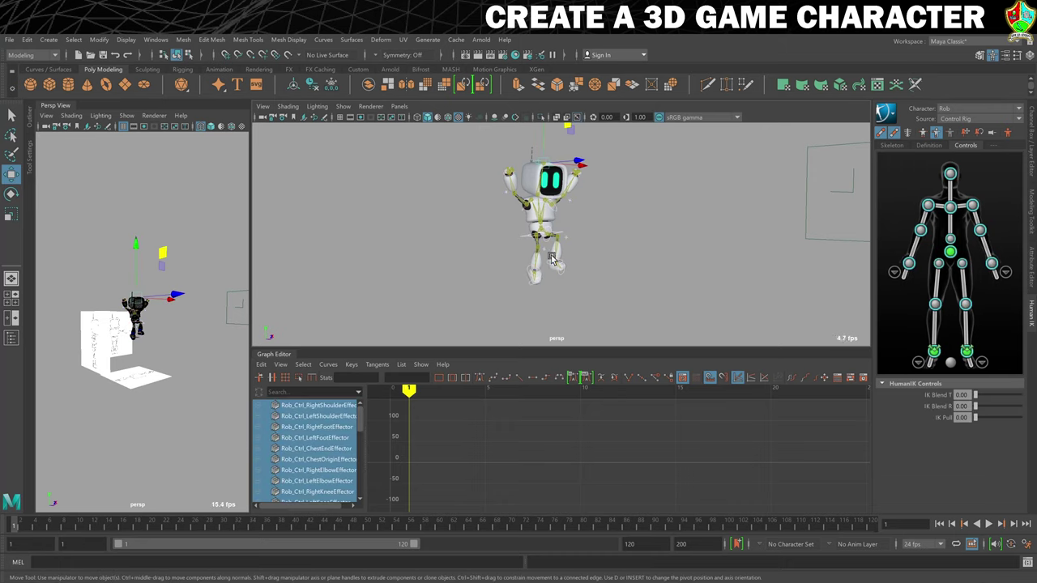
key(s)
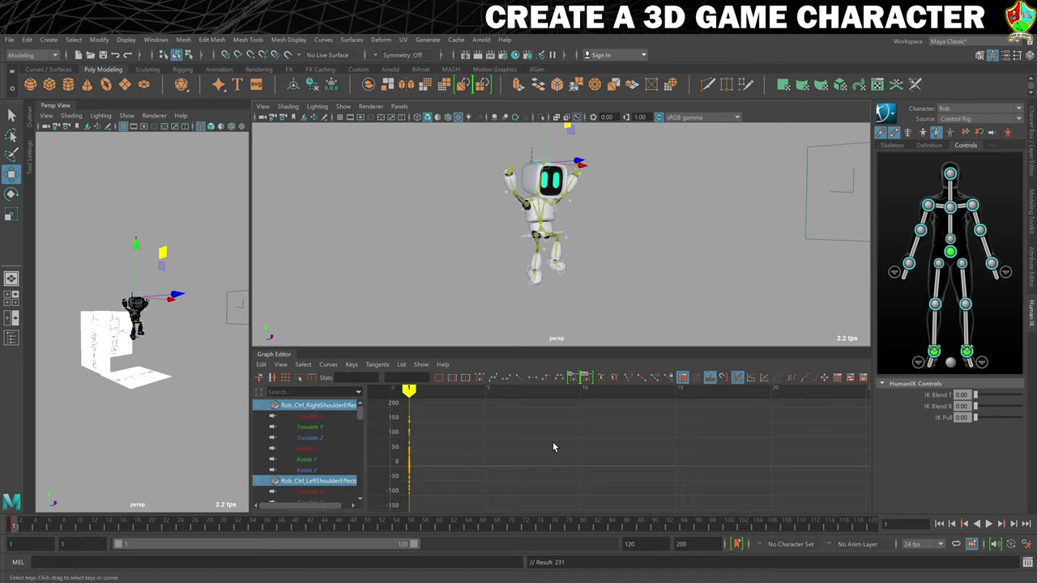
click(462, 261)
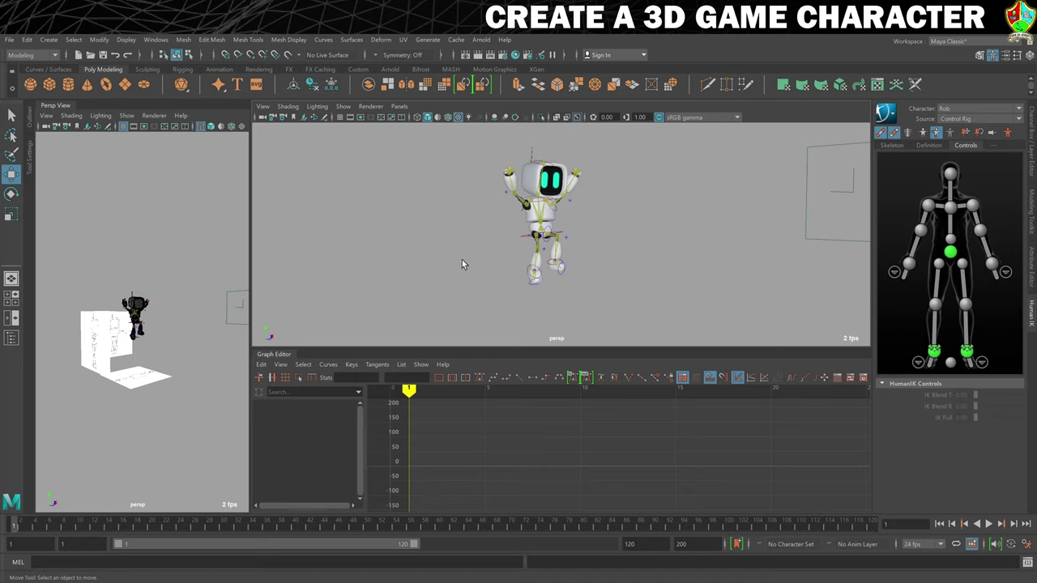
- Save the posed scene as a new file named "15. Jump.mb" in the project's scenes folder
click(8, 42)
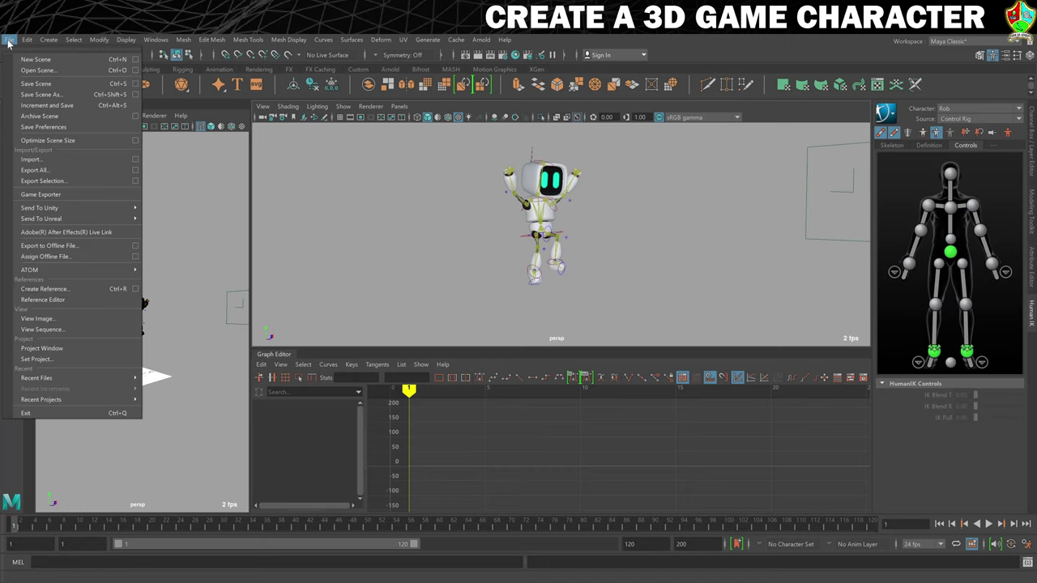
click(36, 89)
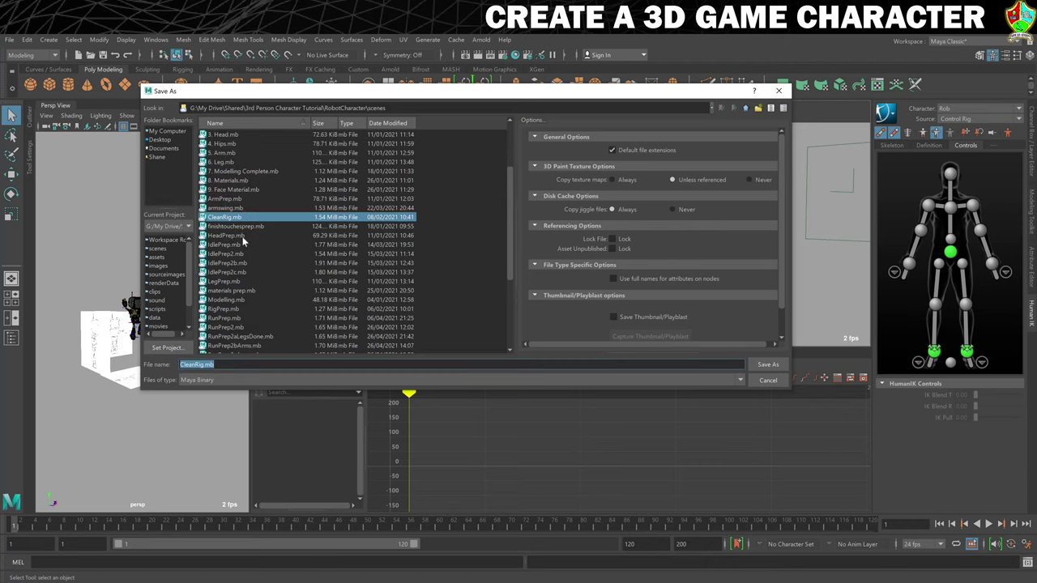
click(269, 361)
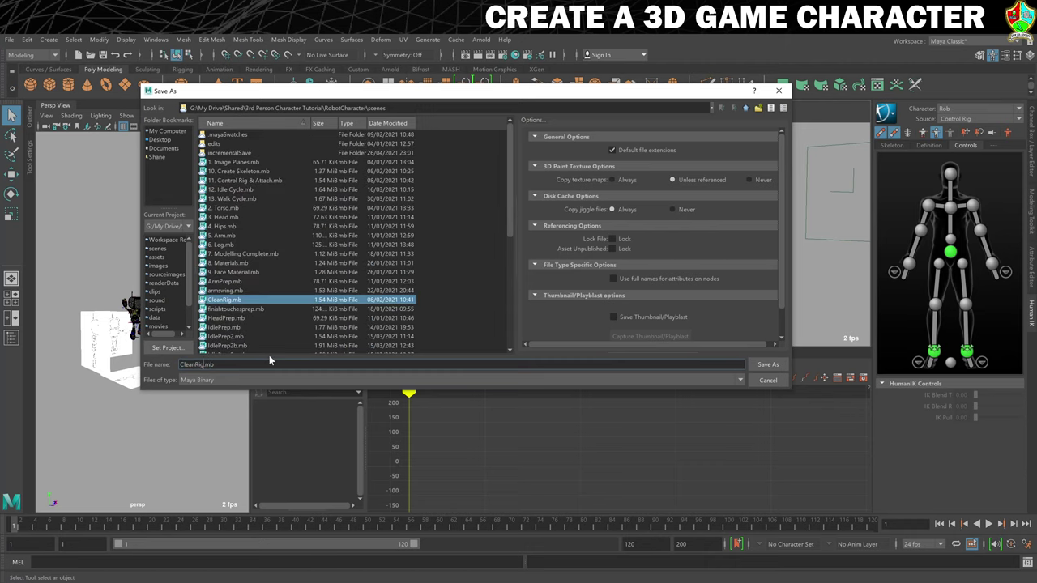
key(BackSpace)
key(BackSpace)
key(BackSpace)
key(BackSpace)
key(BackSpace)
key(BackSpace)
key(BackSpace)
key(BackSpace)
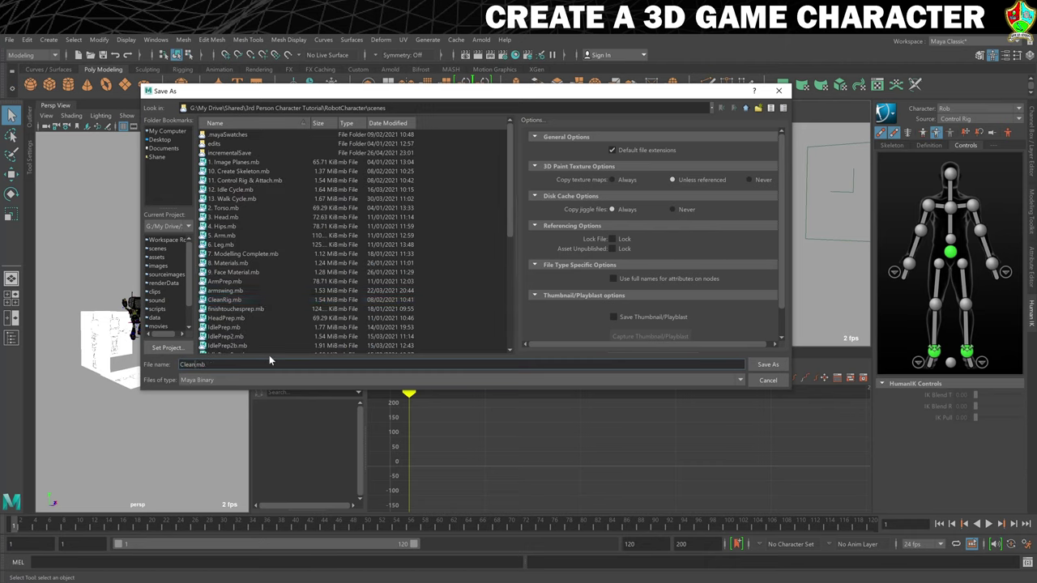
text(15)
text(. Jump)
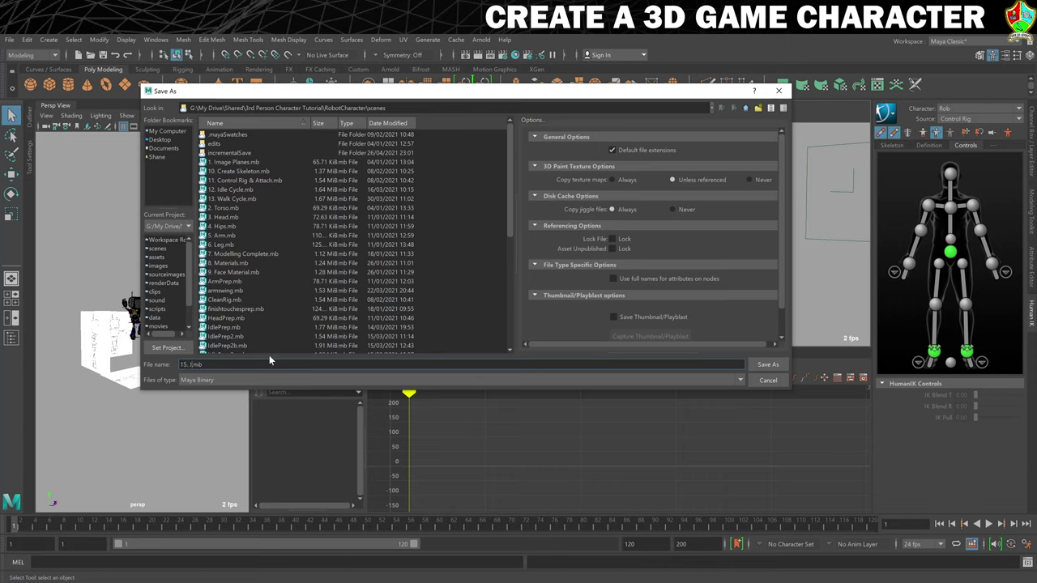